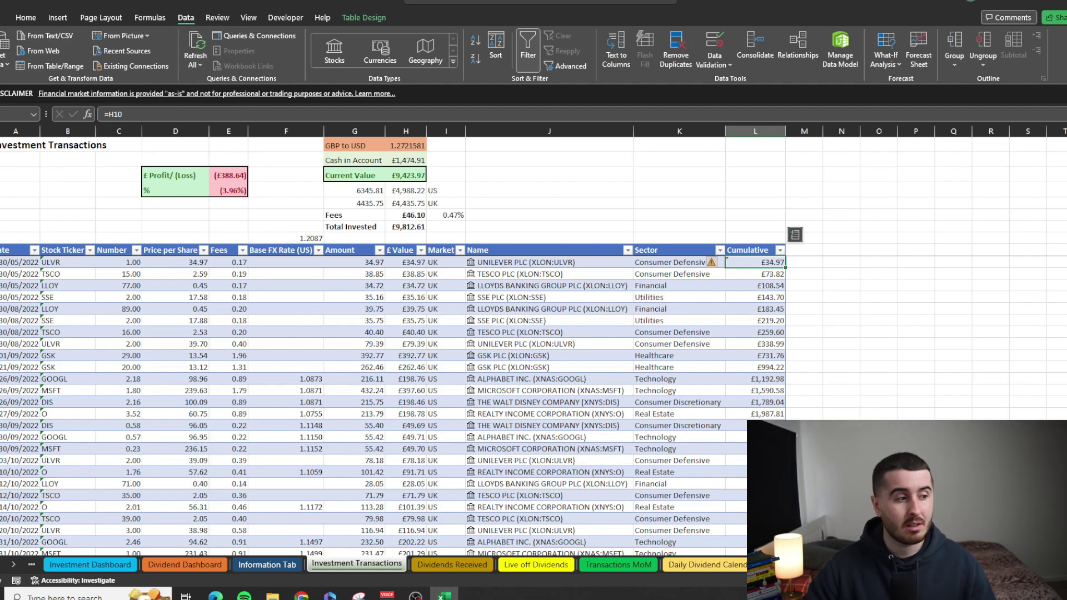
Step: Clear all rows of the Investment Transactions table below the first two transactions
left_click(0, 286)
key("ctrl+shift+Down")
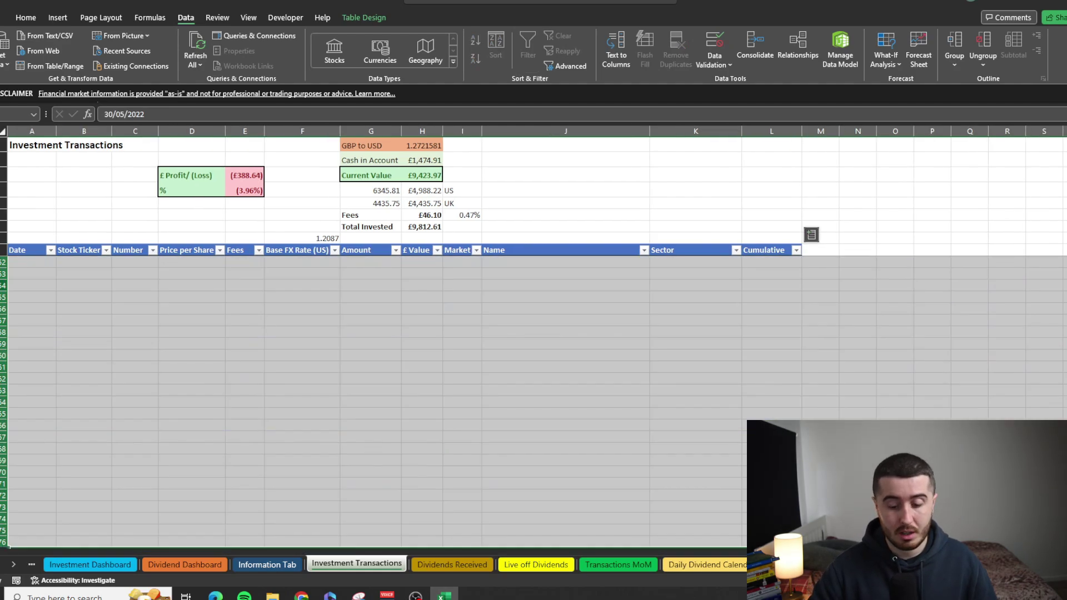
key("Delete")
key("ctrl+Up")
key("ctrl+z")
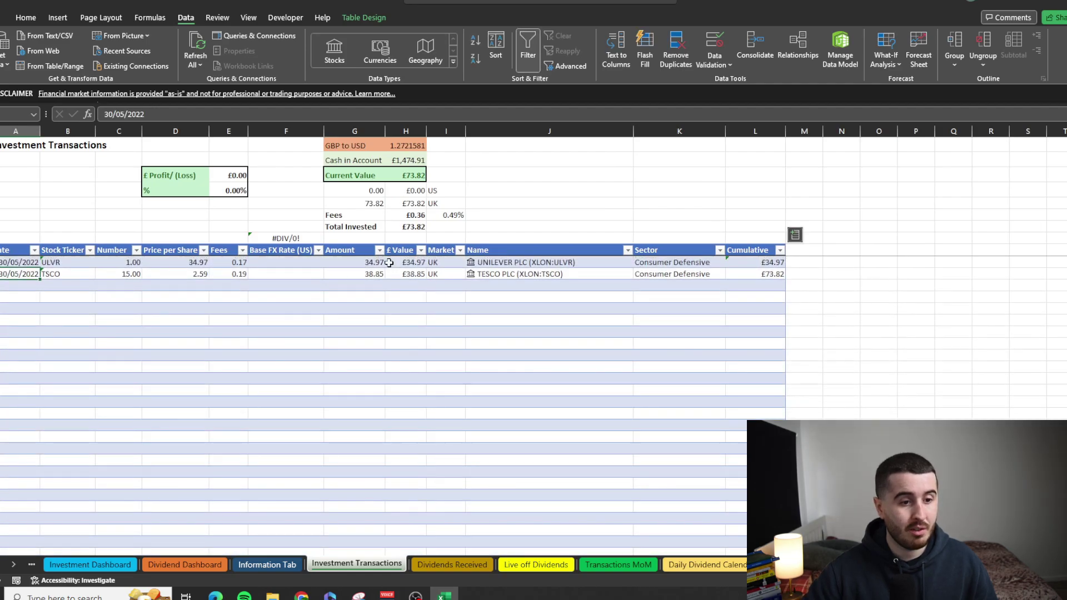
Step: Inspect the formulas in the Cumulative column for the first two transactions without changing them
double_click(736, 262)
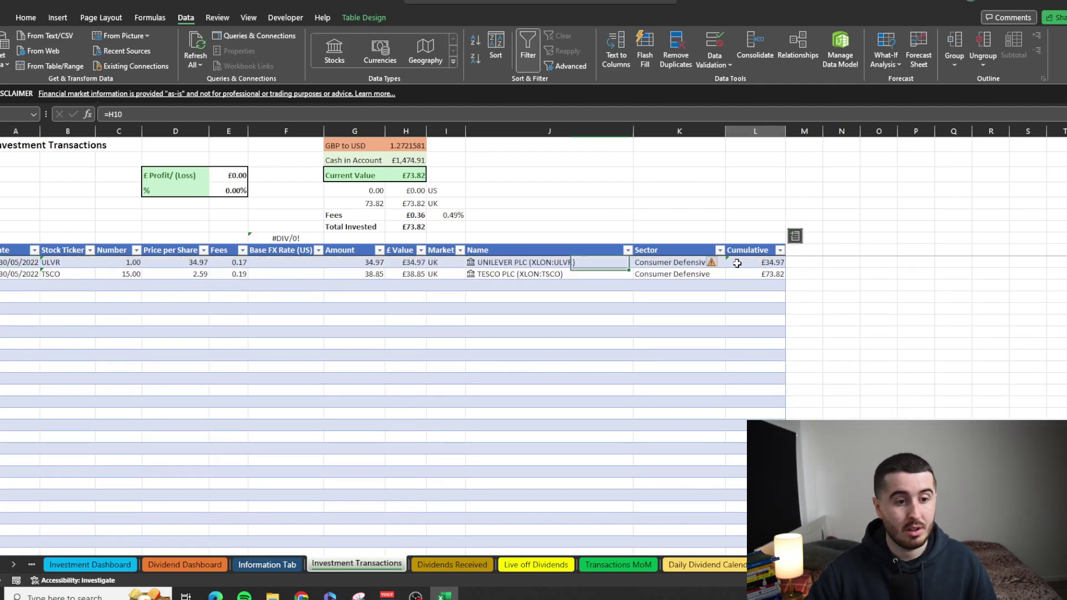
key("Escape")
double_click(763, 276)
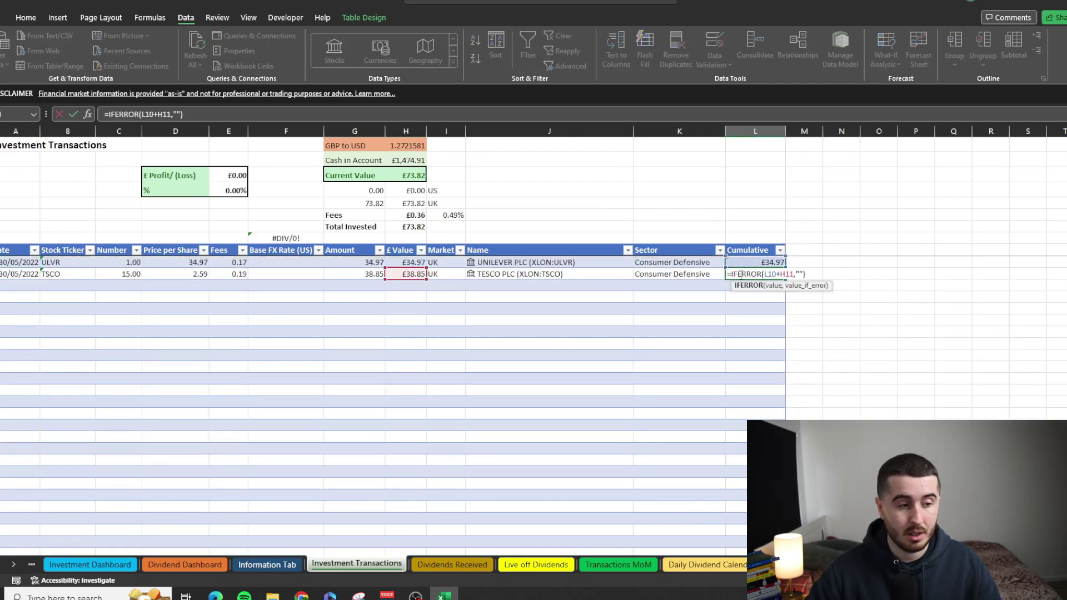
key("Escape")
Step: Clear the manually entered data from Date through Base FX Rate (US) in the two remaining transaction rows
left_click_drag(21, 262, 269, 275)
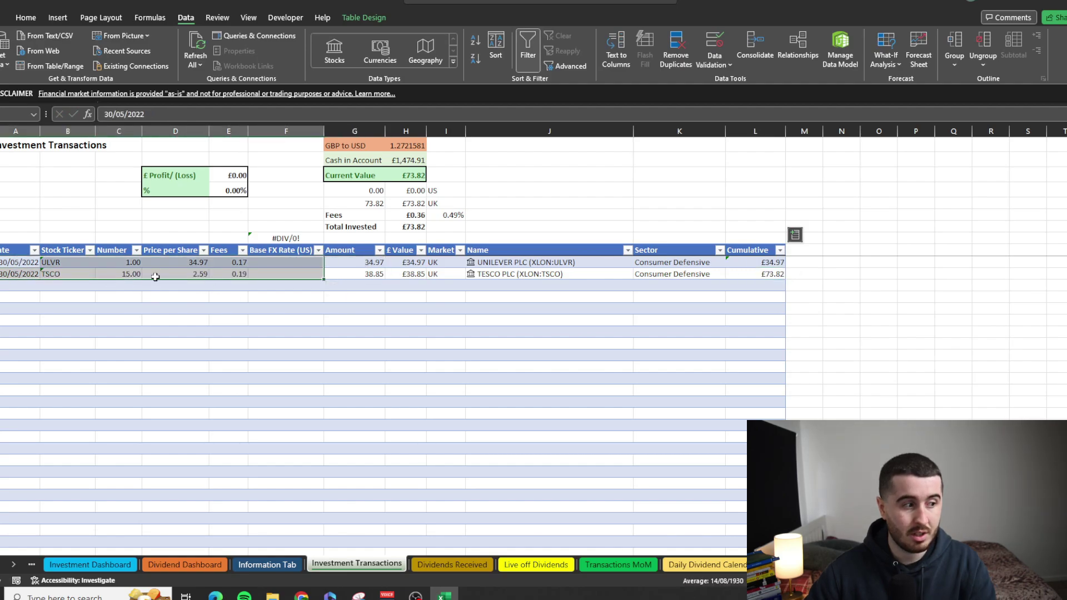
key("Delete")
left_click(34, 267)
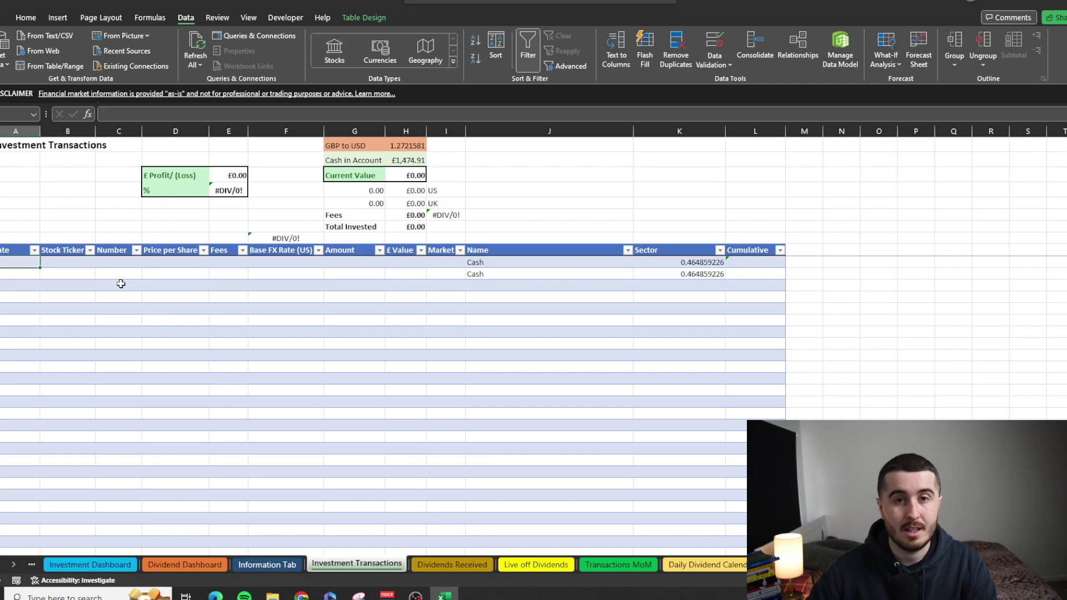
Step: Review the first transaction row's columns from Stock Ticker through Cumulative, distinguishing the manual-entry cells from the formula cells
key("Tab")
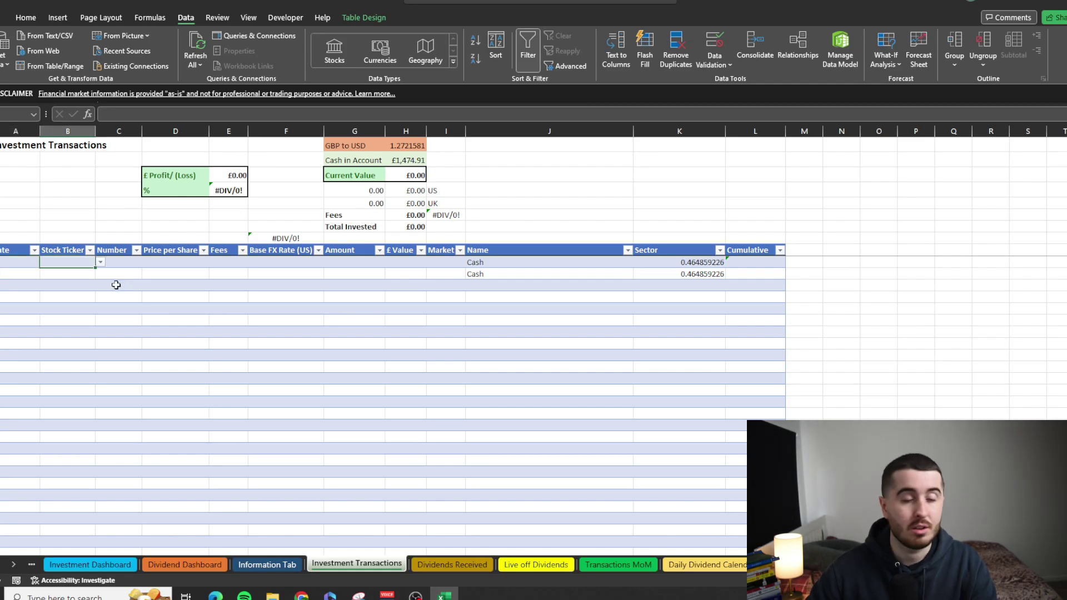
key("Tab")
key("Tab")
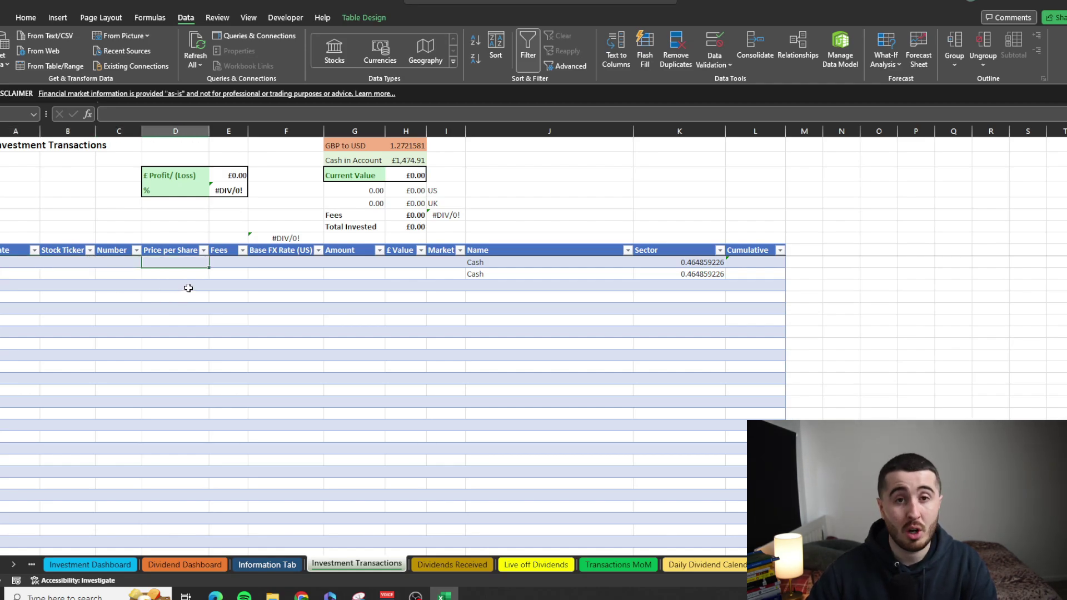
key("Tab")
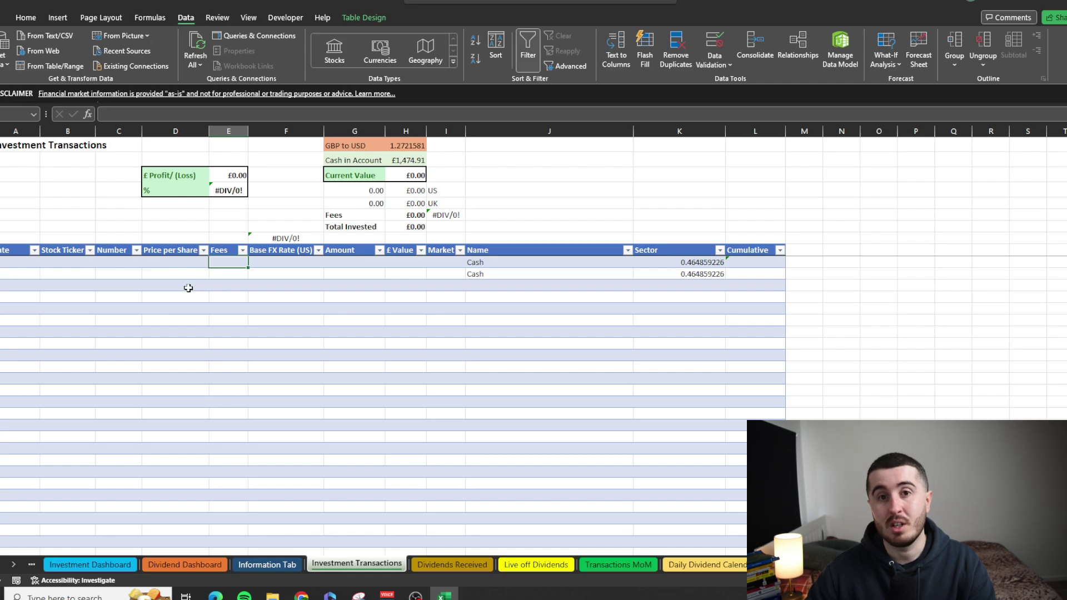
key("Tab")
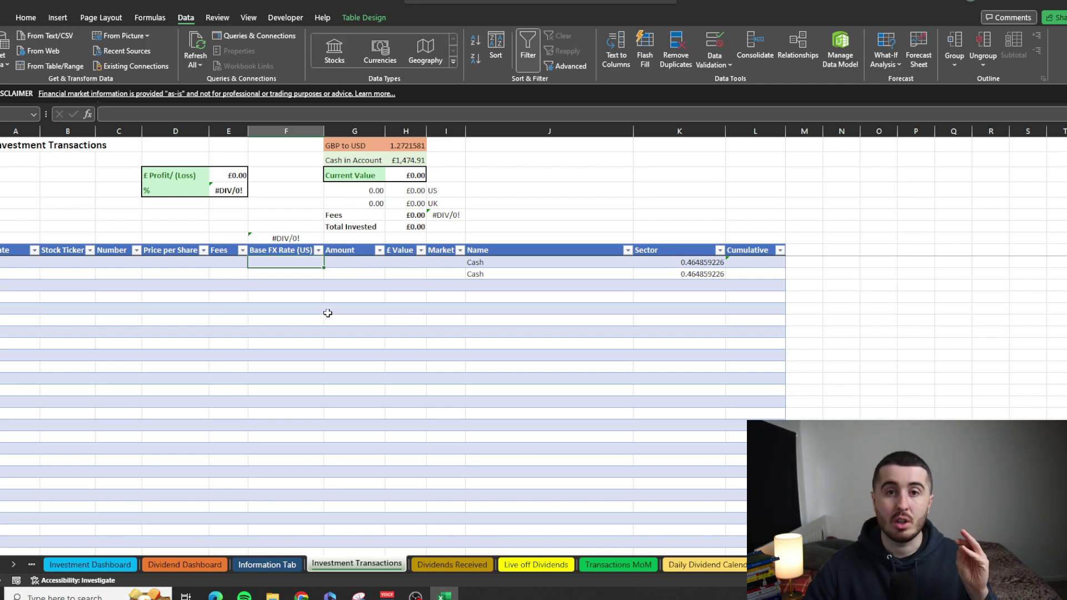
key("Right")
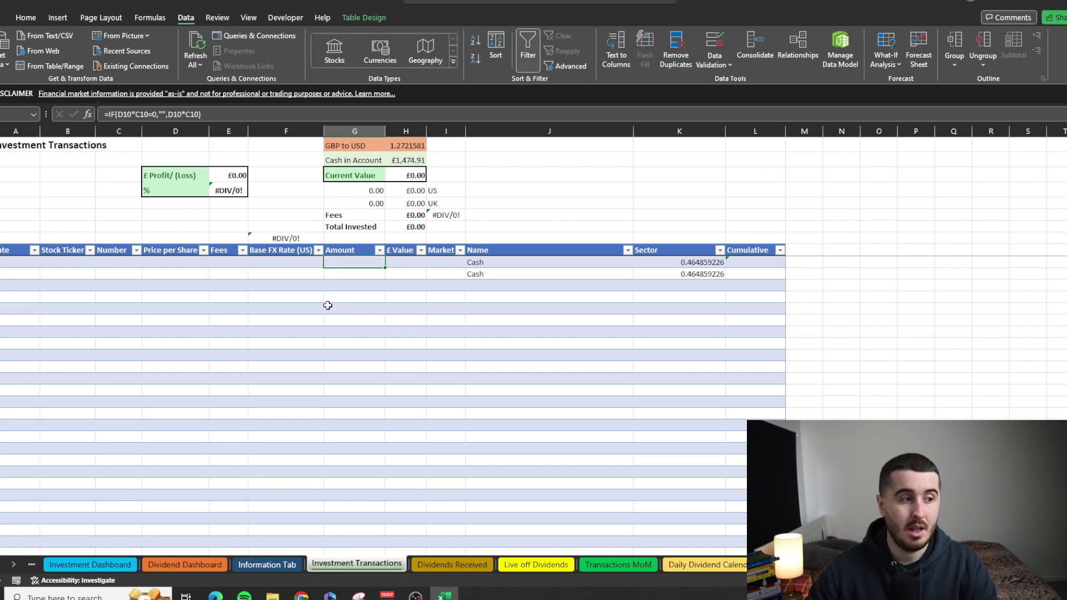
key("Right")
key("Right")
key("Right")
key("Right")
key("Right")
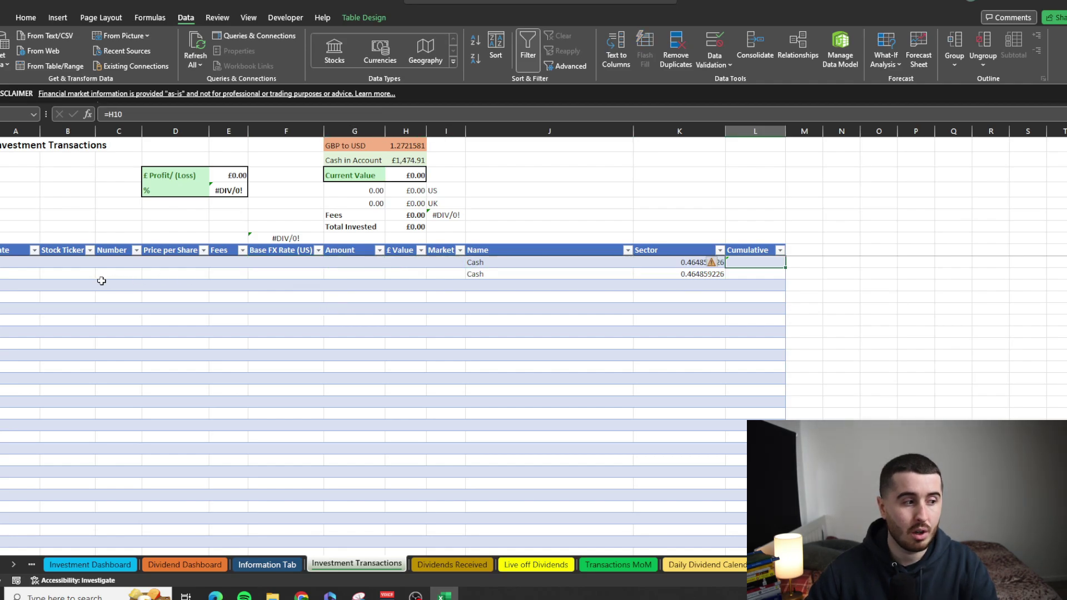
left_click_drag(13, 263, 305, 487)
left_click(293, 352)
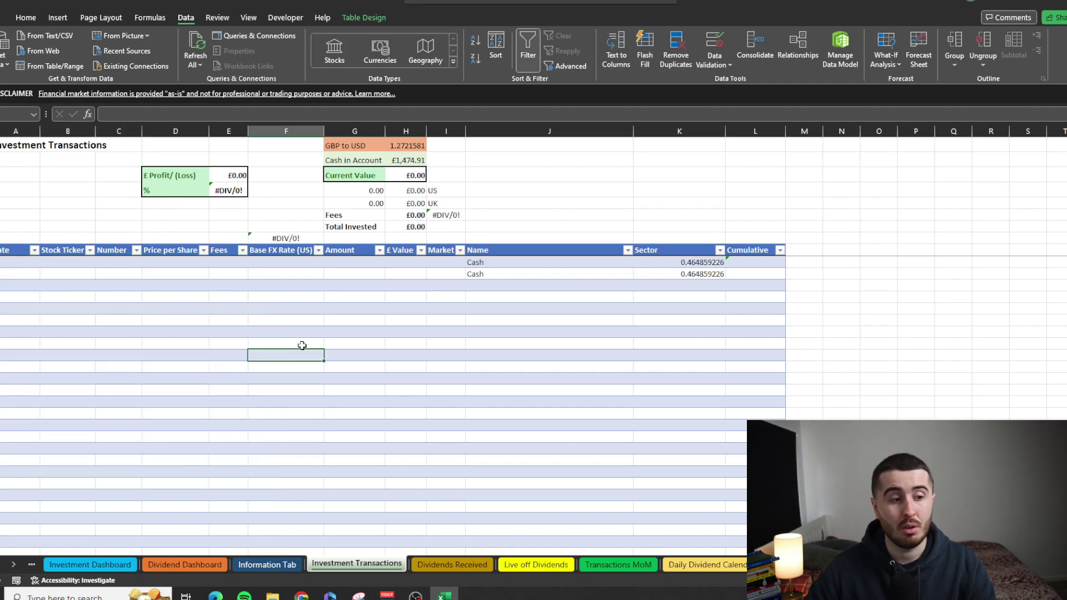
Step: Open the Dividends Received sheet and review its column headings from Date Received to Total Dividend
key("ctrl+Page_Down")
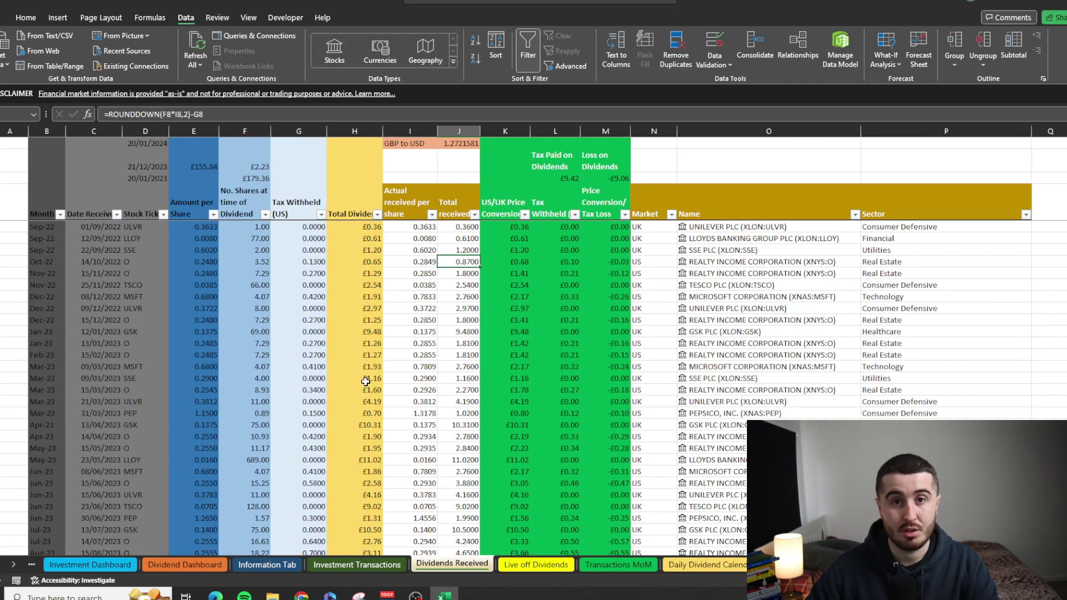
left_click_drag(195, 262, 212, 274)
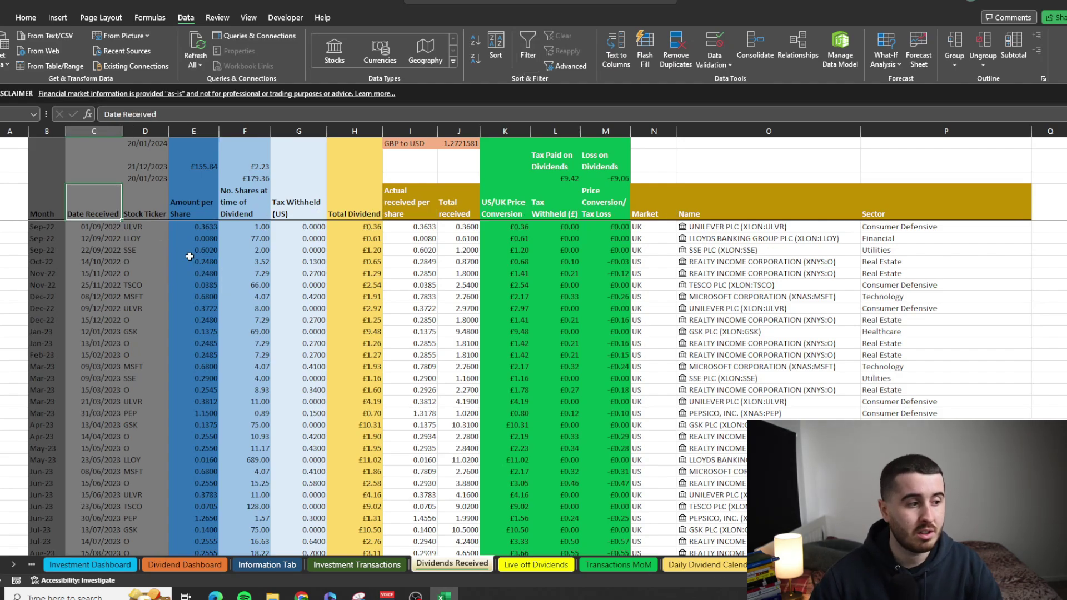
key("Right")
key("Right")
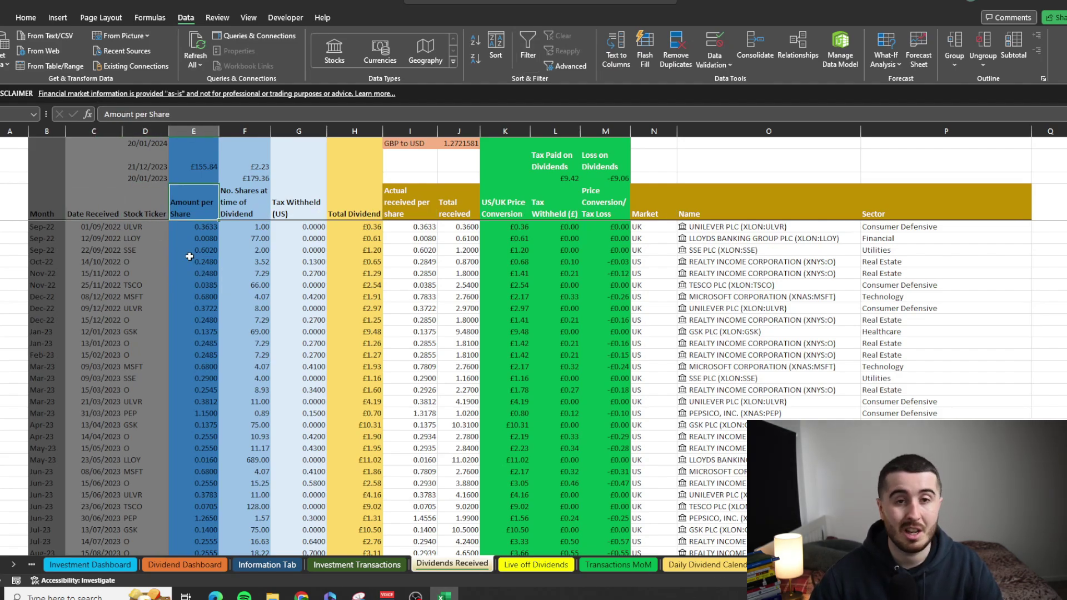
key("Right")
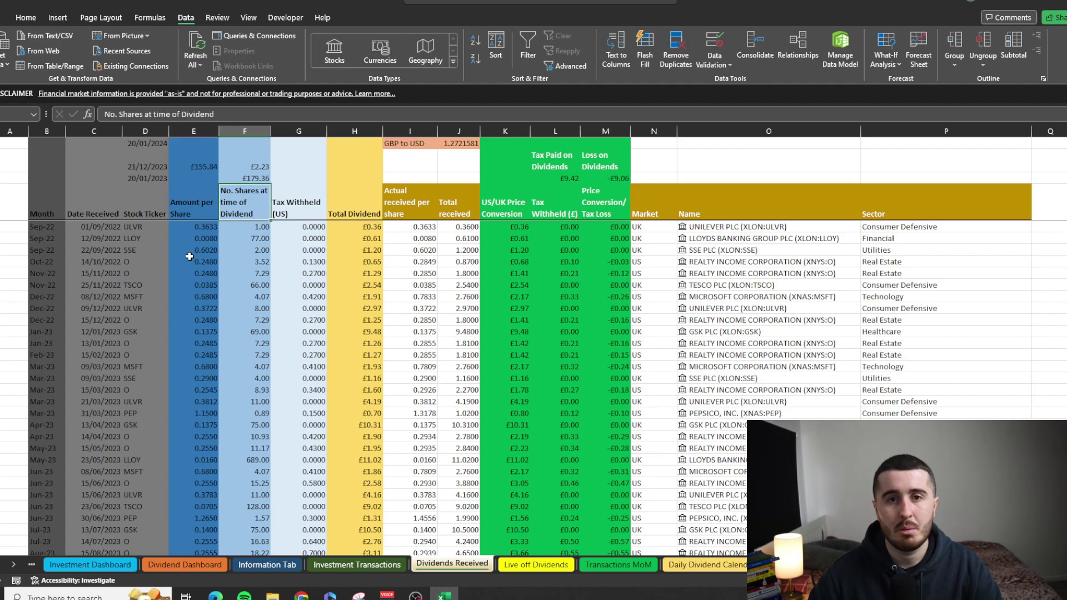
key("Right")
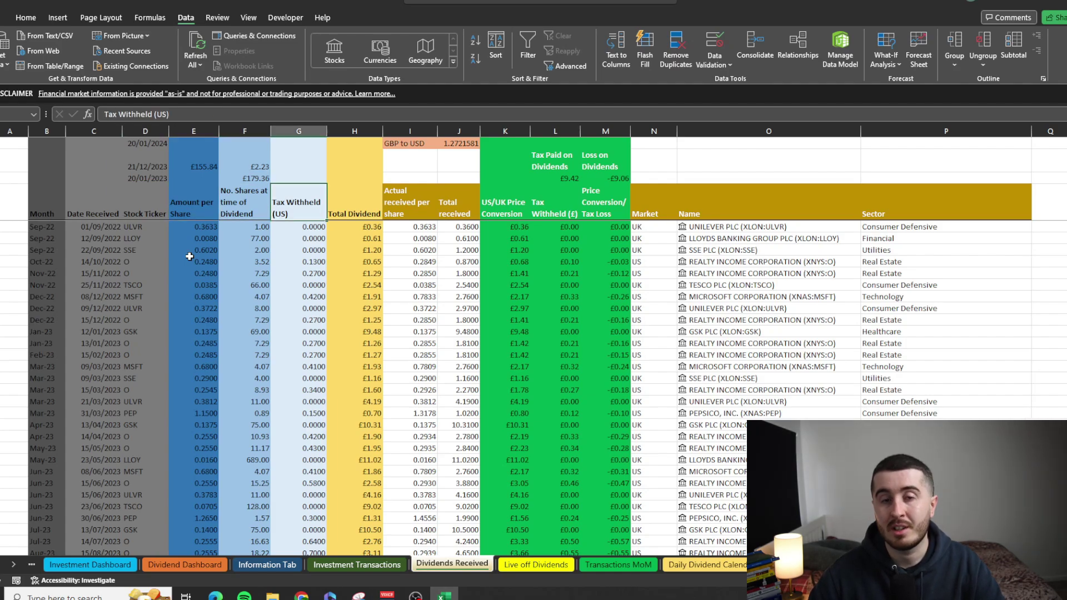
key("Right")
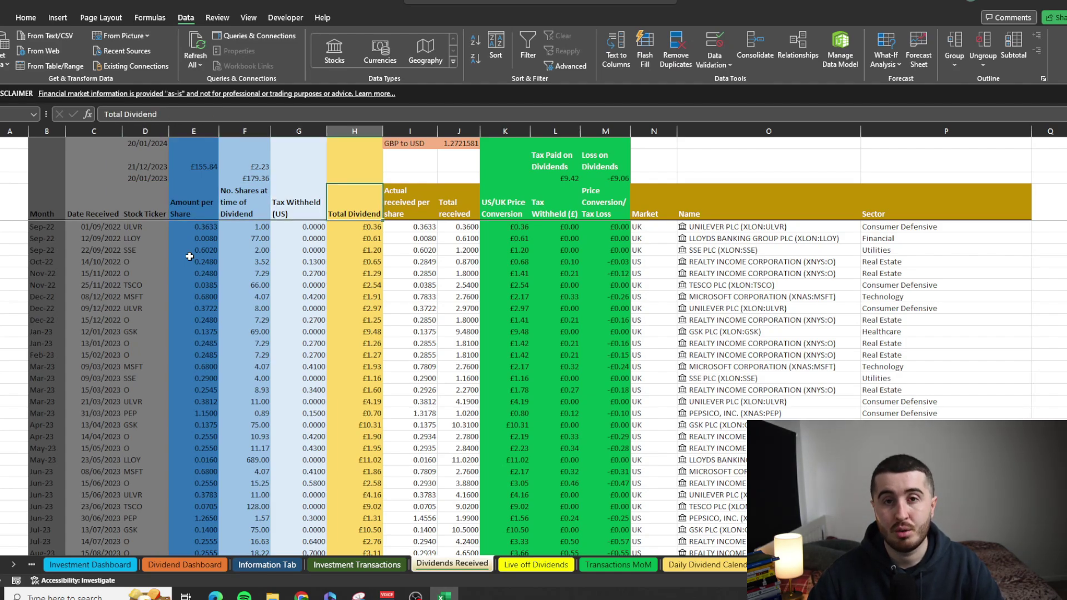
Step: Examine the first dividend row's calculated cells from Actual received per share to Price Conversion/Tax Loss, and its Month cell
key("Down")
key("Right")
key("Right")
key("Right")
key("Right")
key("Right")
key("Right")
key("Right")
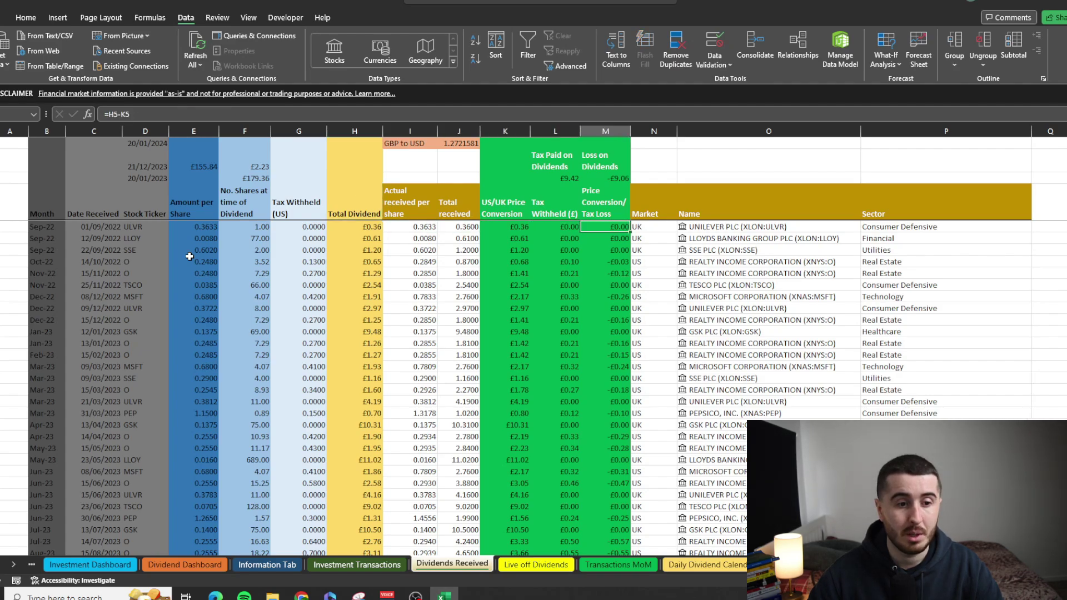
key("ctrl+Left")
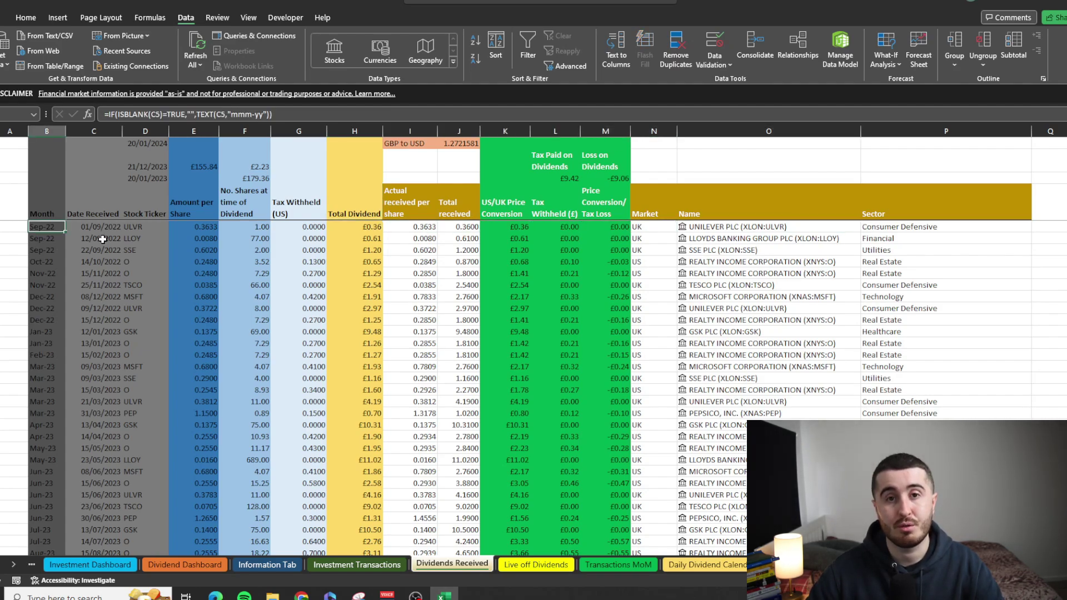
Step: Clear every dividend entry from Date Received through Total Dividend, and check the US/UK Price Conversion and Tax Loss cells
key("Right")
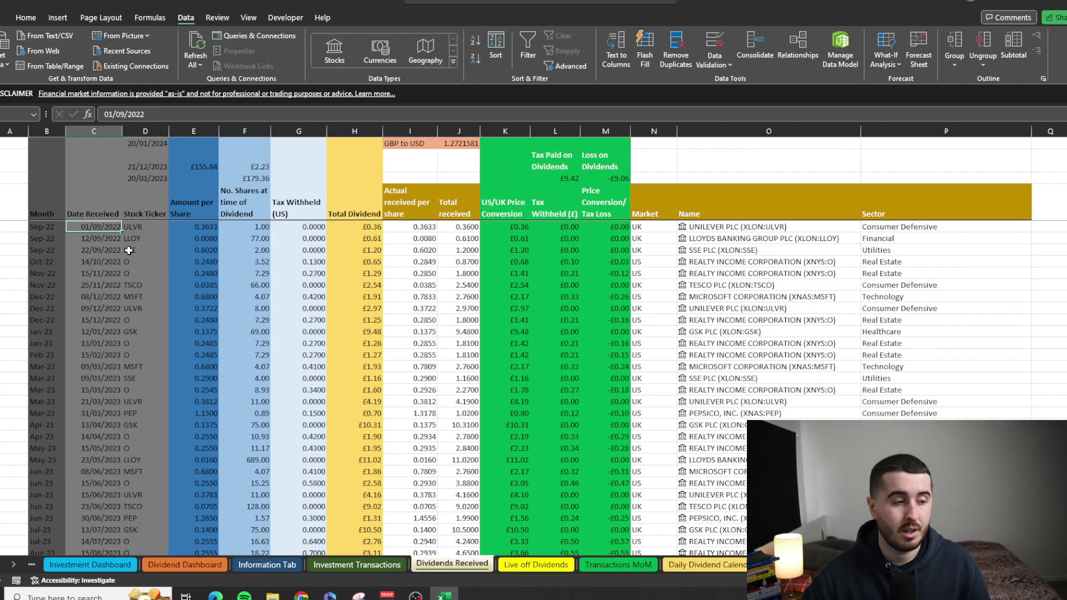
key("ctrl+shift+Down")
key("shift+Right")
key("shift+Right")
key("shift+Right")
key("shift+Right")
key("shift+Right")
key("Delete")
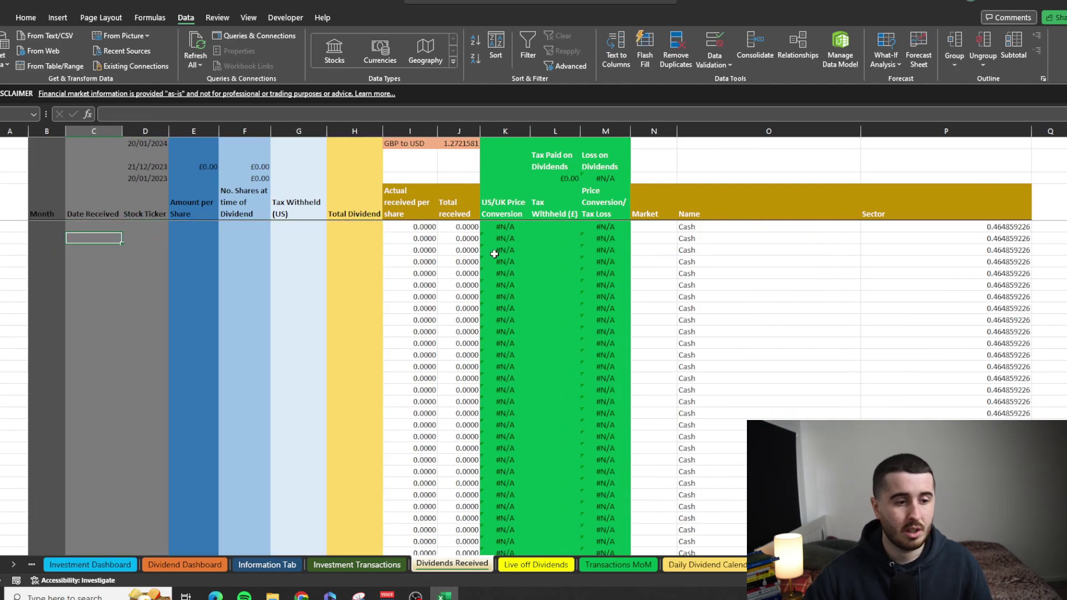
left_click(503, 253)
left_click(590, 255)
left_click(104, 225)
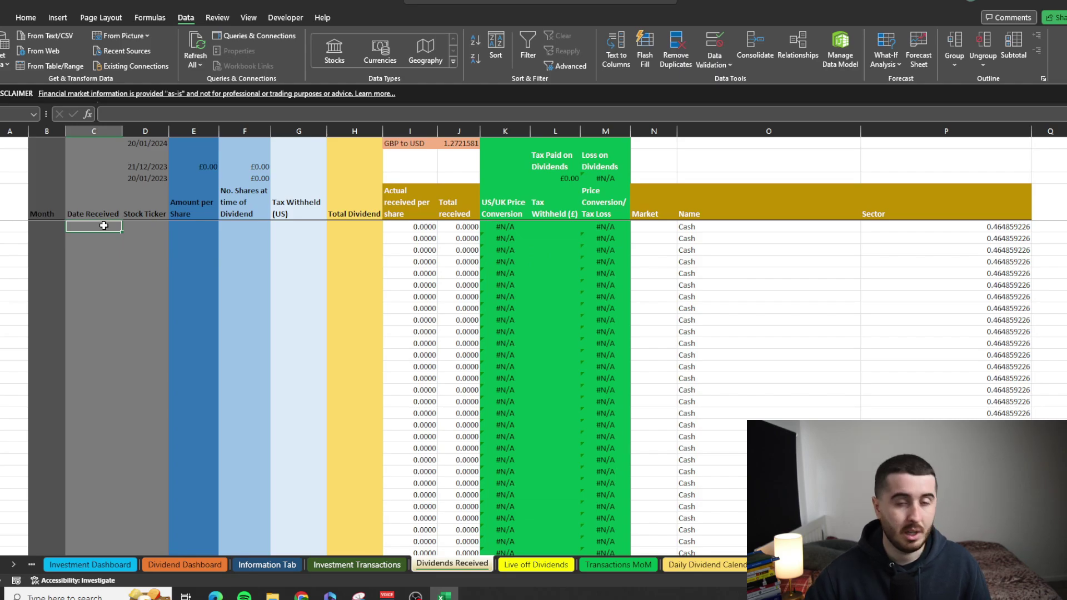
Step: On the Information Tab sheet, clear all stock rows below the Alphabet row
key("ctrl+Page_Up")
key("ctrl+Page_Up")
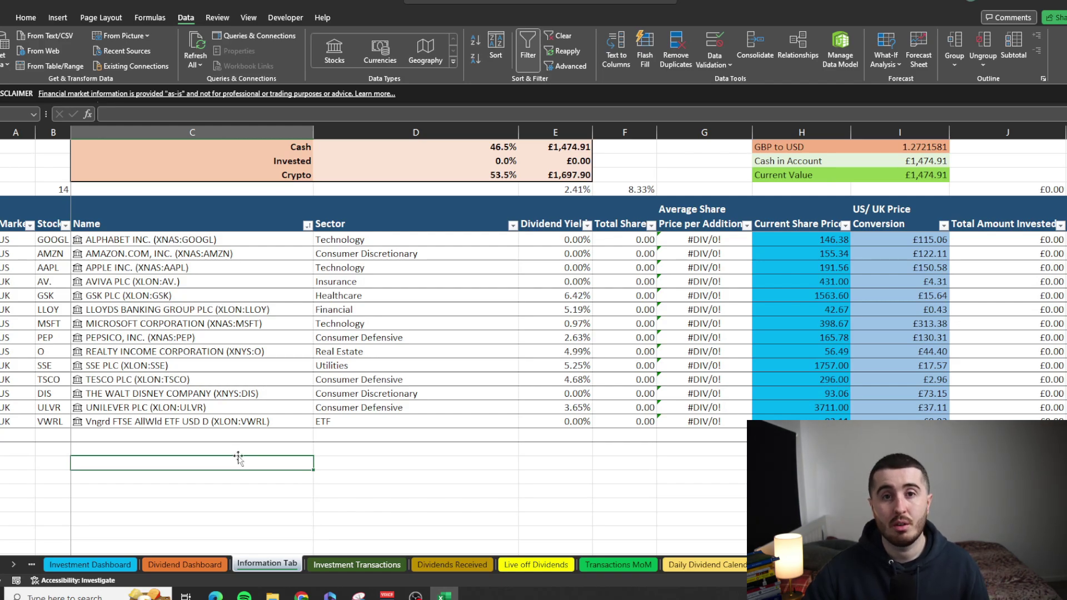
left_click(0, 253)
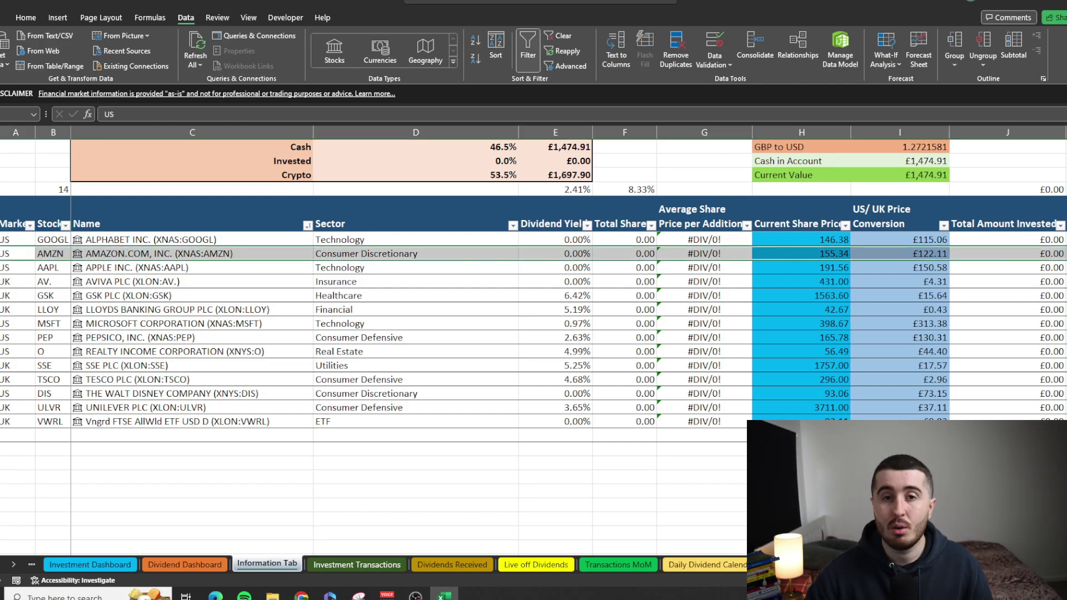
key("ctrl+shift+Down")
key("Delete")
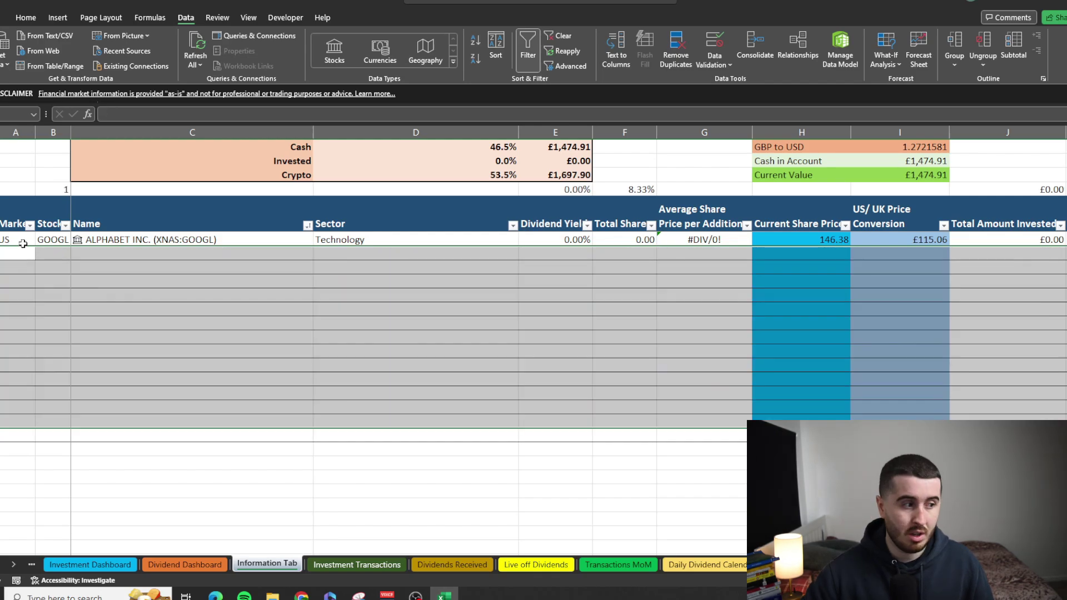
Step: Enter "googl" in the Name cell below Alphabet and convert it to the Stocks data type
left_click(14, 241)
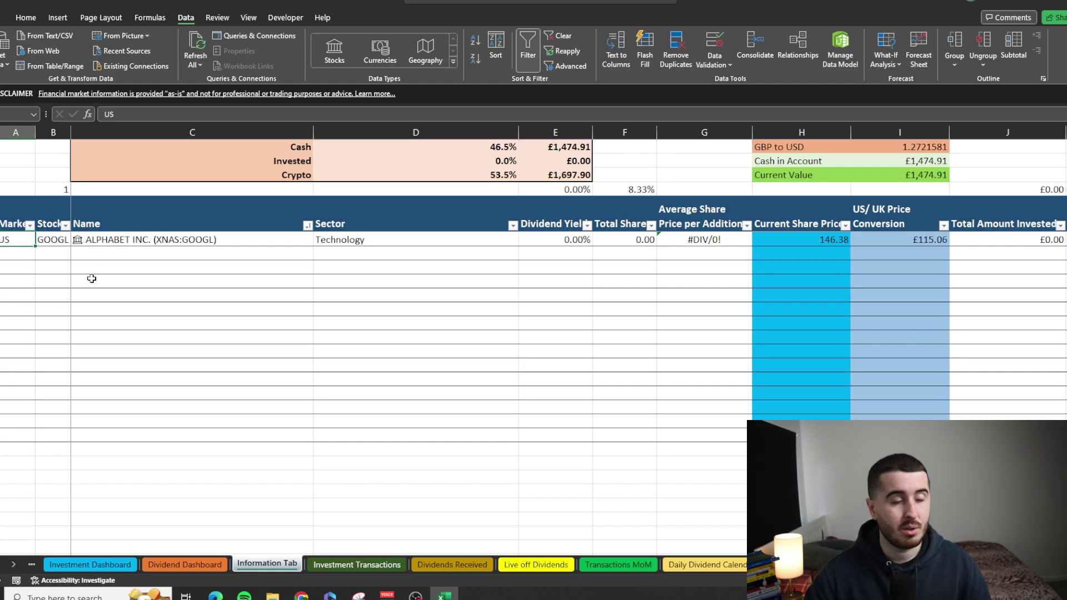
key("Right")
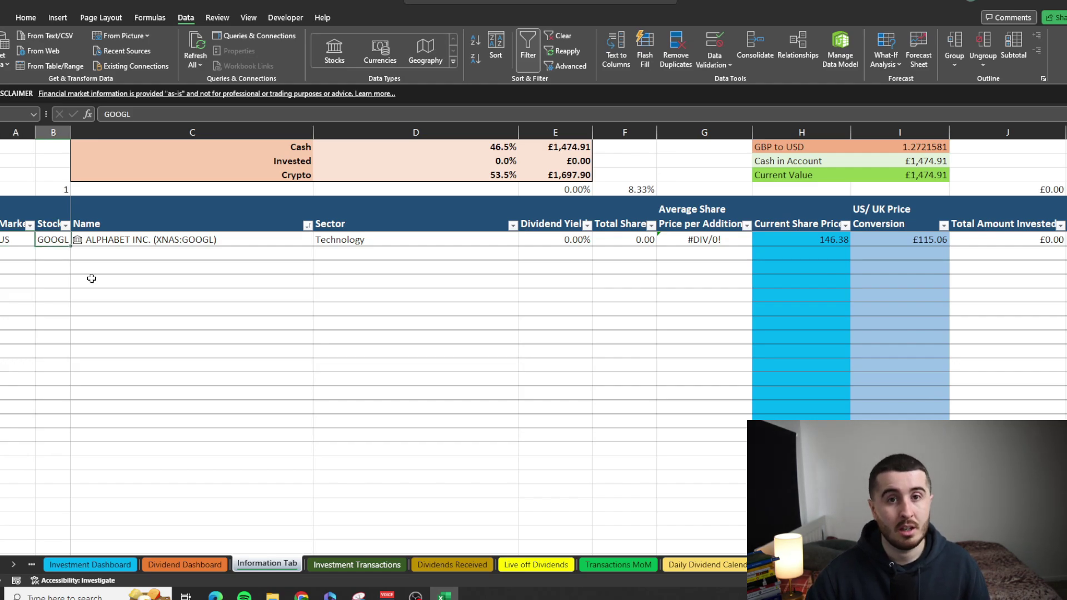
key("Right")
key("Down")
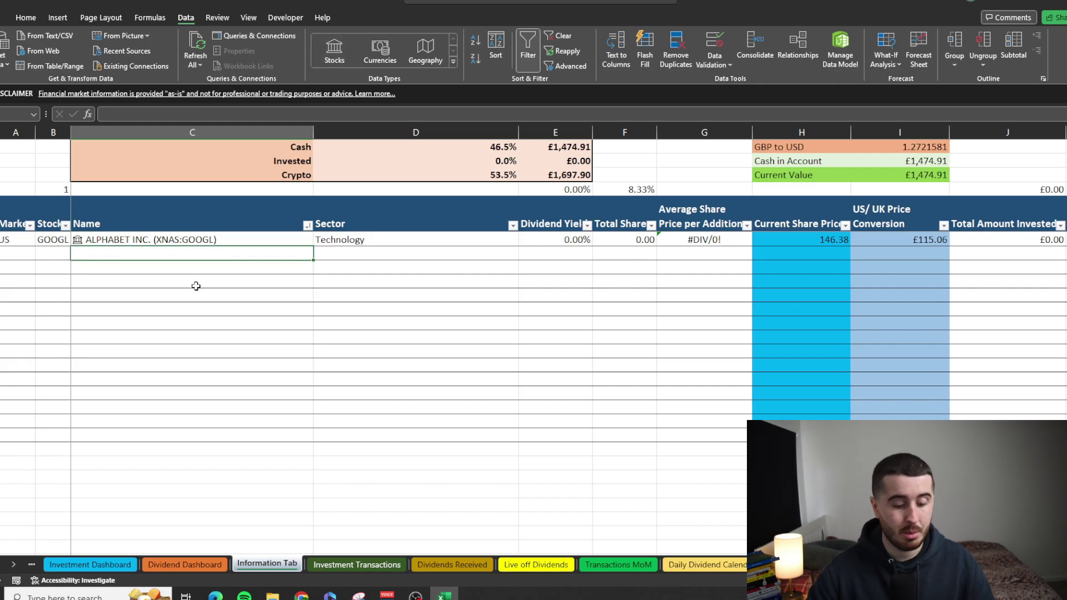
type("googl")
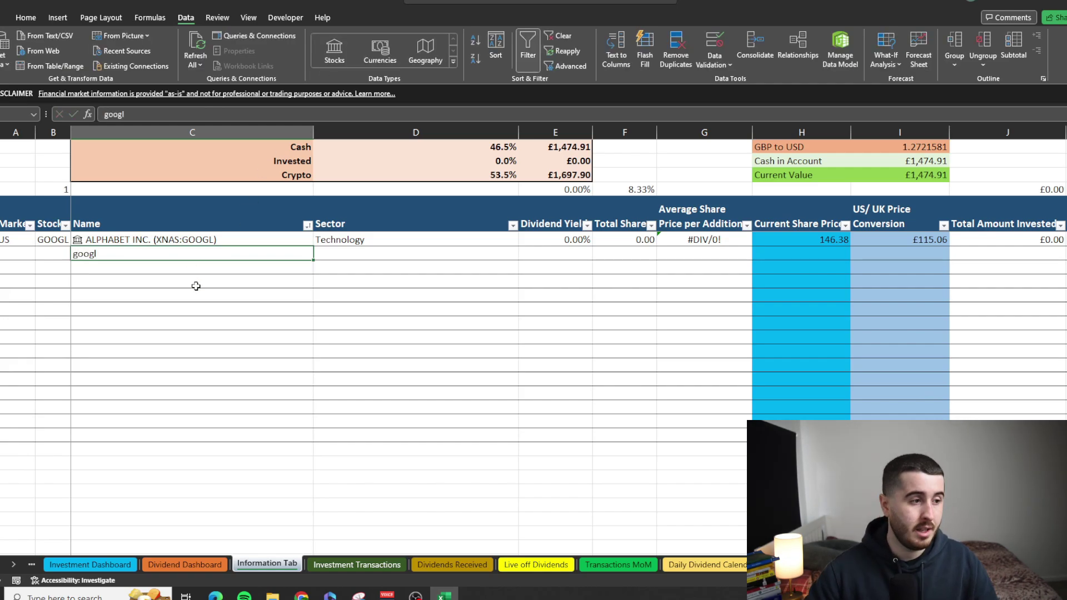
left_click(341, 51)
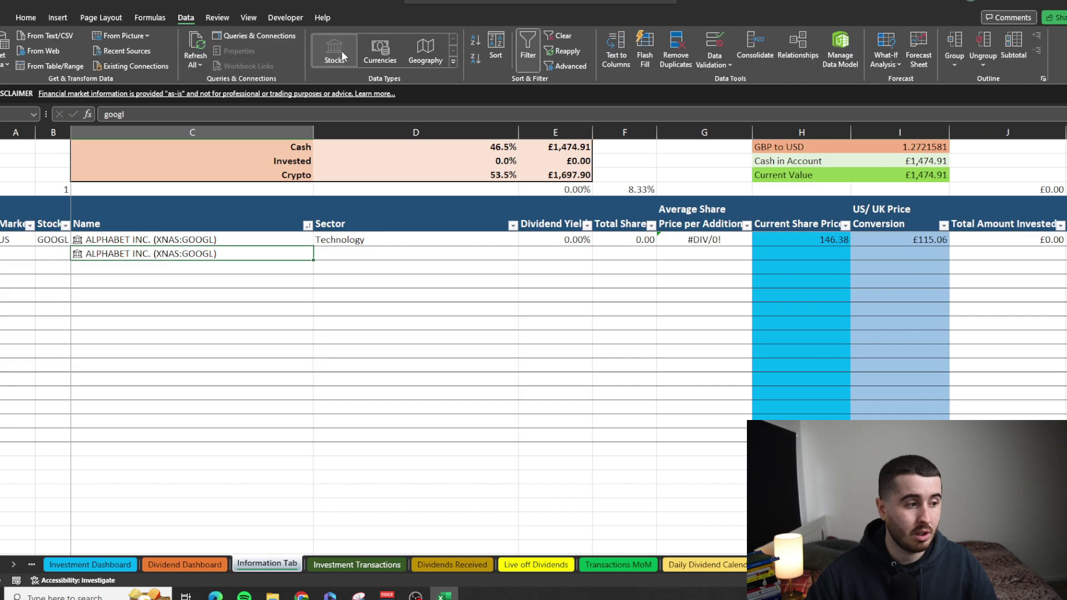
Step: Inspect the Alphabet row's Current Share Price formula and its Dividend Yield cell
double_click(807, 239)
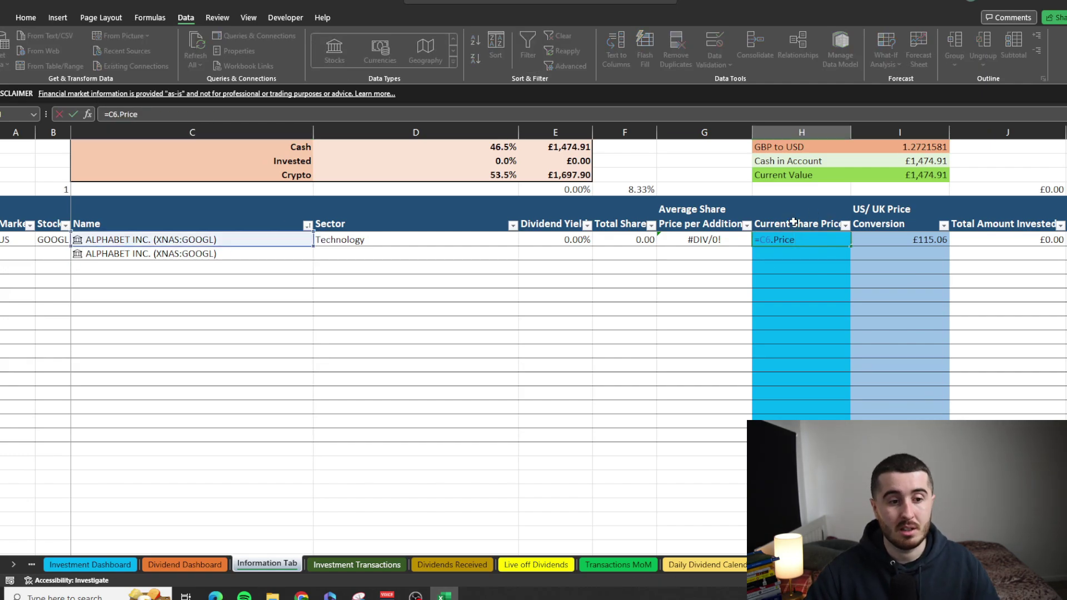
key("Escape")
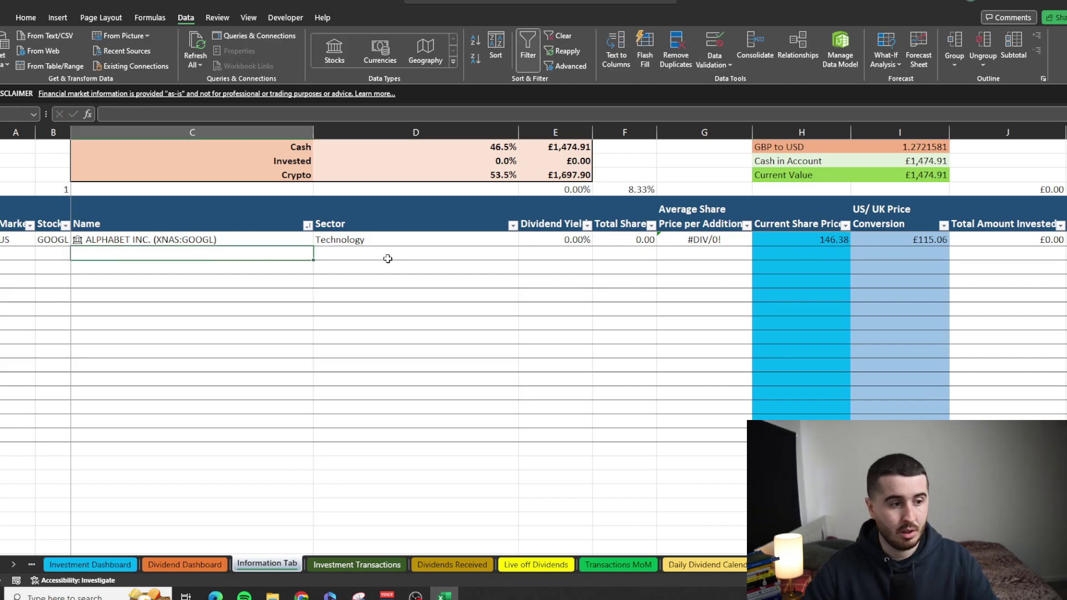
key("Right")
key("Up")
key("Right")
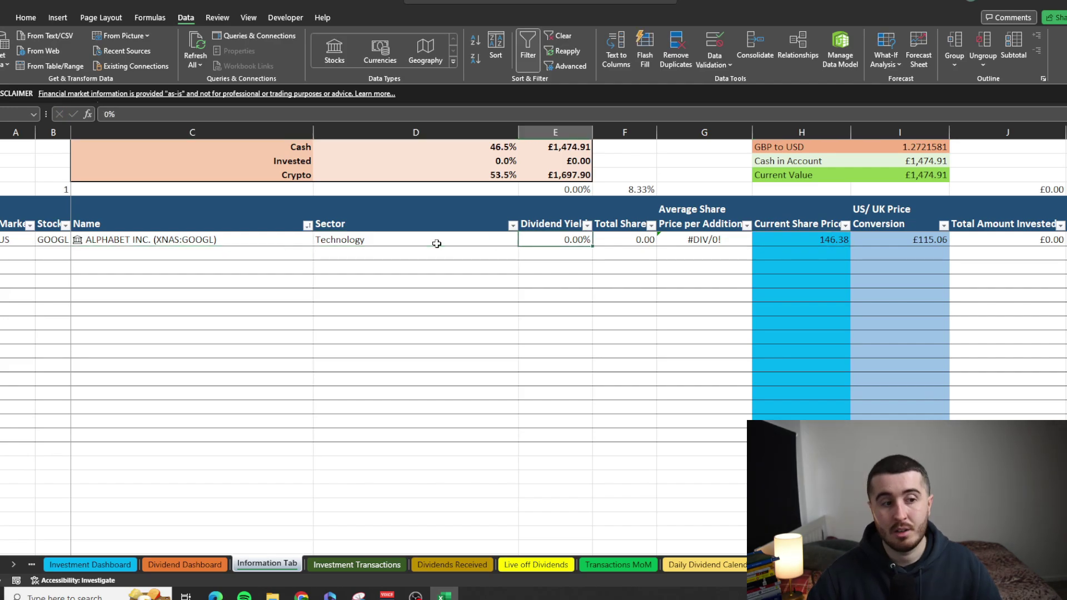
Step: Review the Alphabet row's formula columns and select the stock rows' range from Total Shares through Return per Stock £
key("Right")
key("Right")
key("Right")
key("Right")
key("Right")
key("Right")
key("Right")
key("Right")
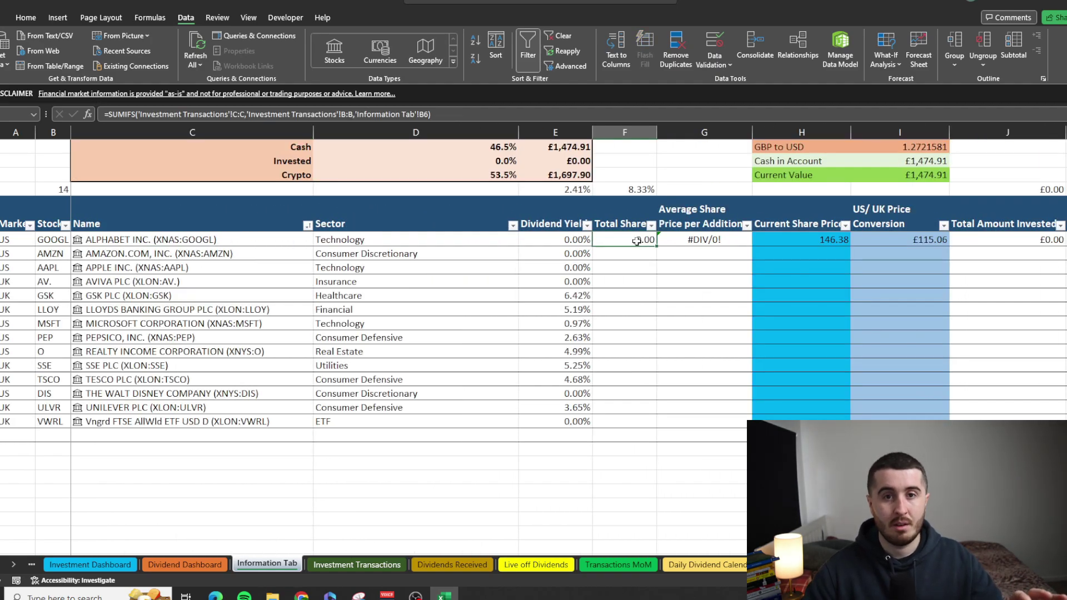
left_click_drag(637, 242, 1029, 247)
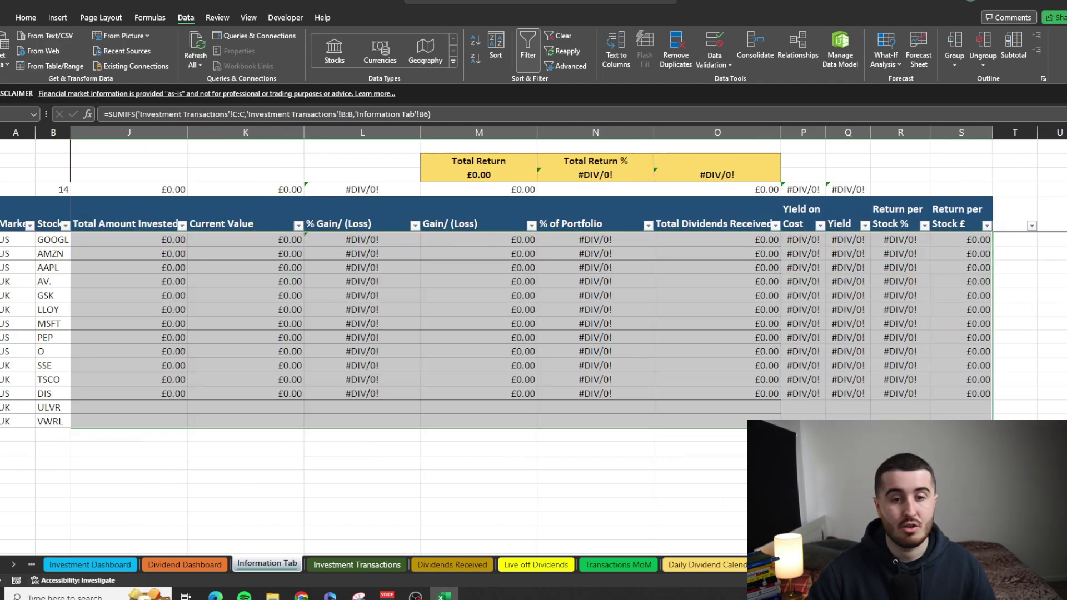
Step: On the Investment Transactions sheet, check the GBP to USD and Cash in Account cells
key("ctrl+Page_Down")
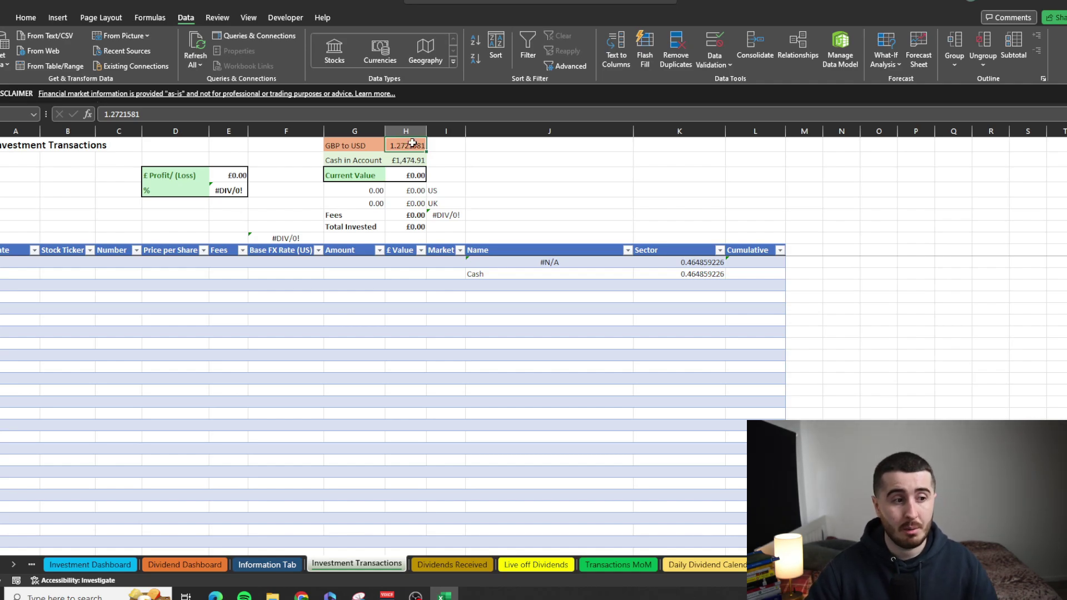
key("Down")
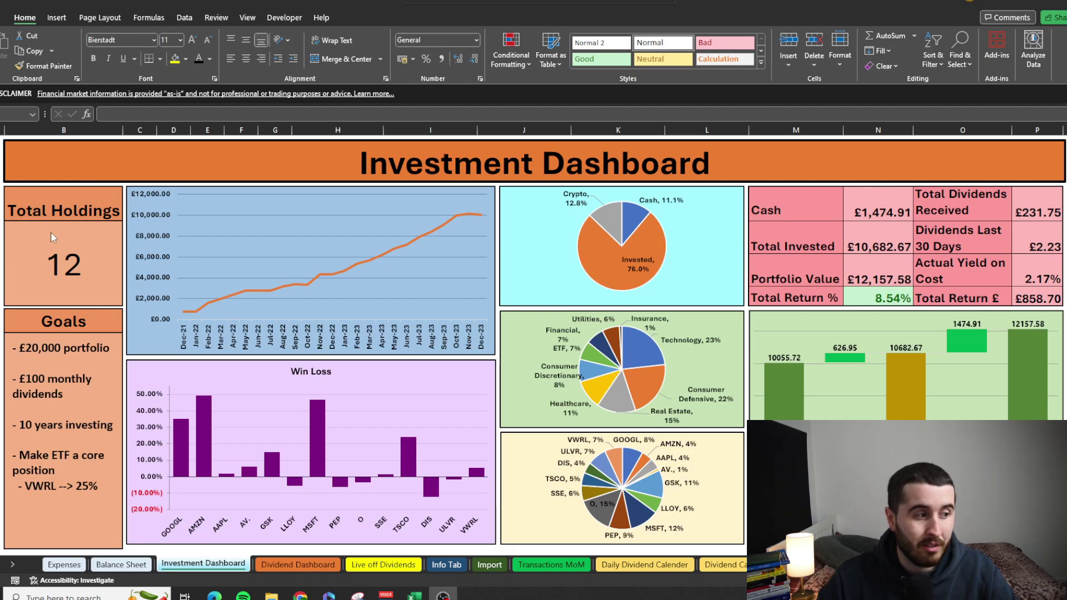
Step: Check the Total Holdings formula on the Investment Dashboard against its source on the Info Tab sheet, and return to the dashboard
left_click(107, 246)
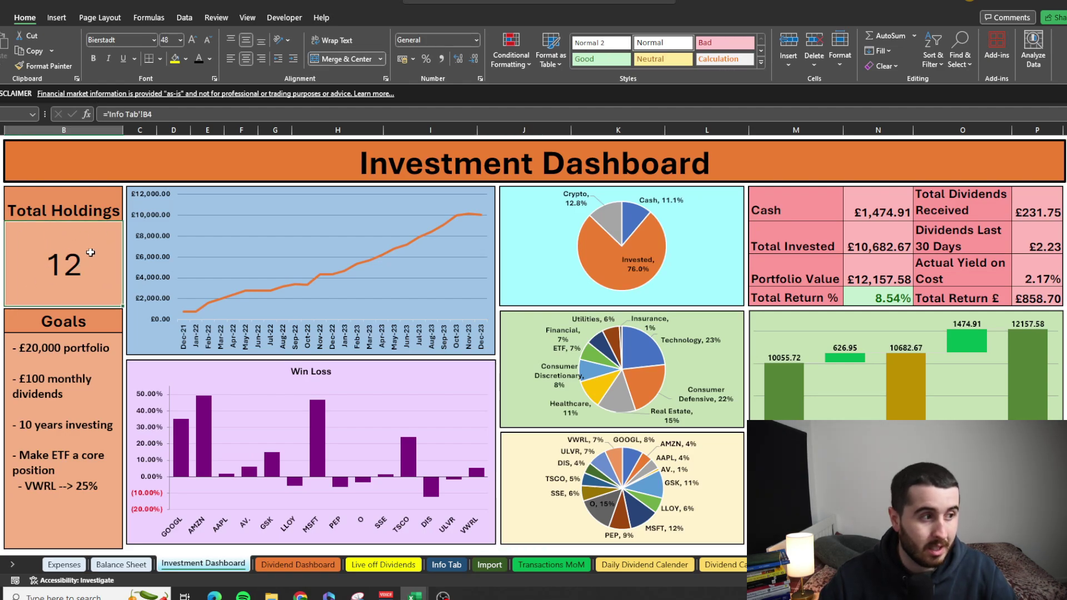
left_click(447, 565)
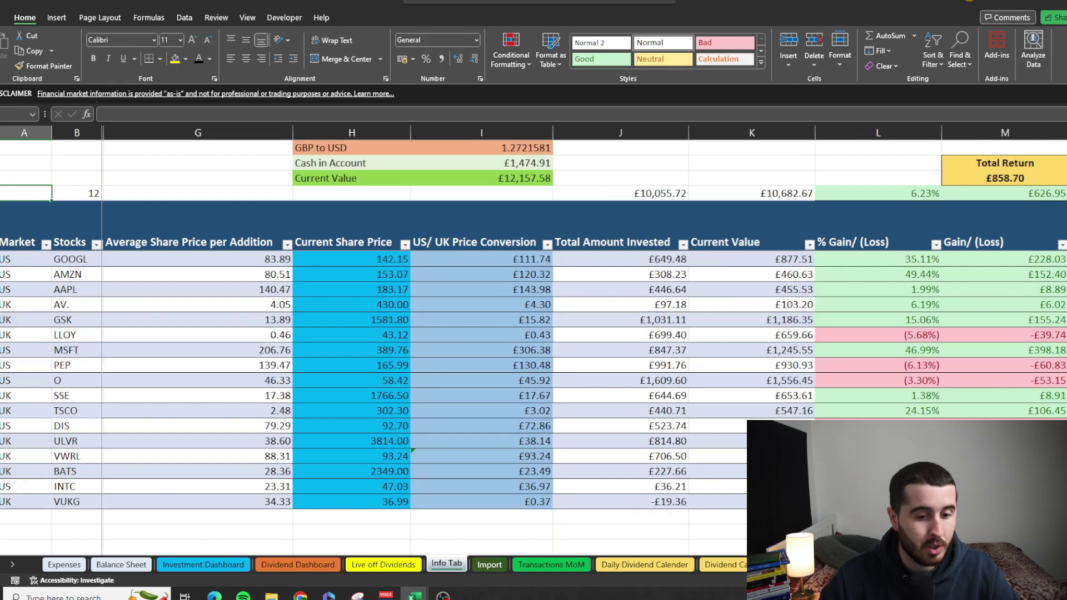
scroll(633, 541, "left", 3)
left_click(223, 565)
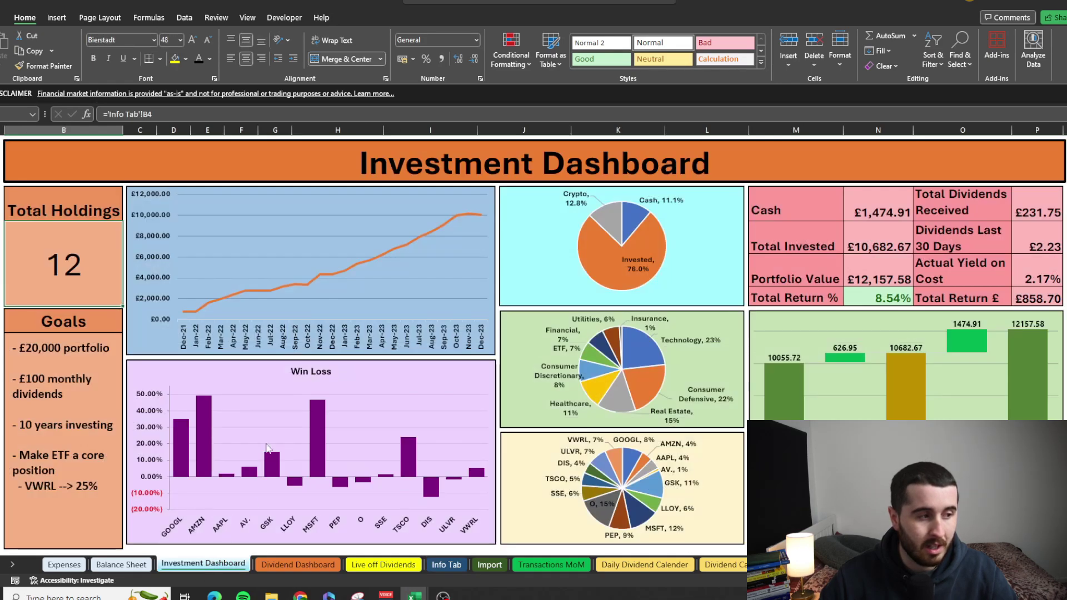
Step: Try adding a placeholder line below the VWRL goal in the Goals text box, and erase it
left_click(96, 330)
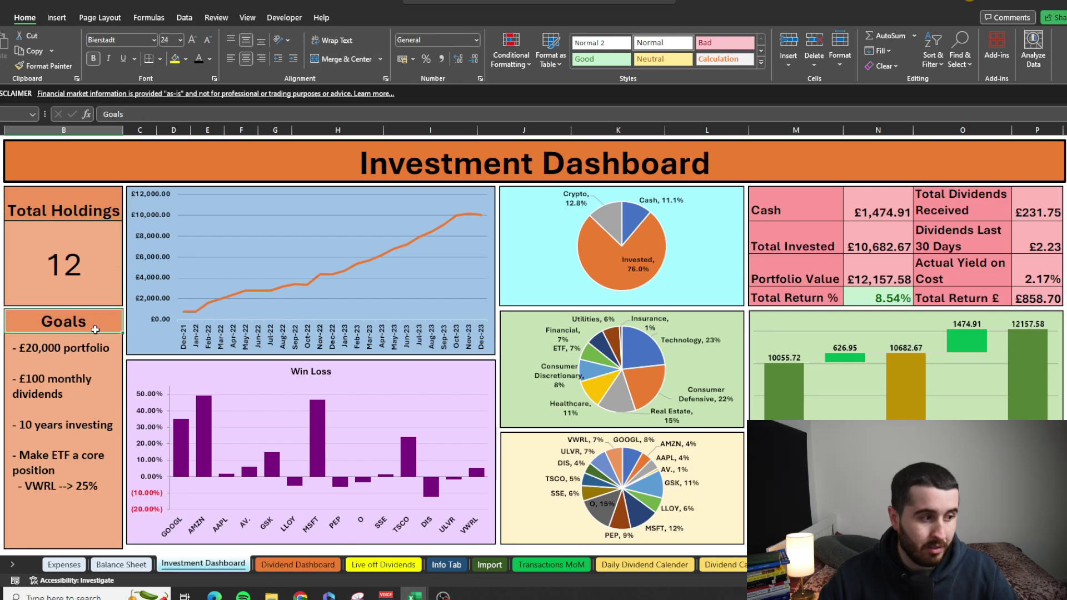
left_click(103, 483)
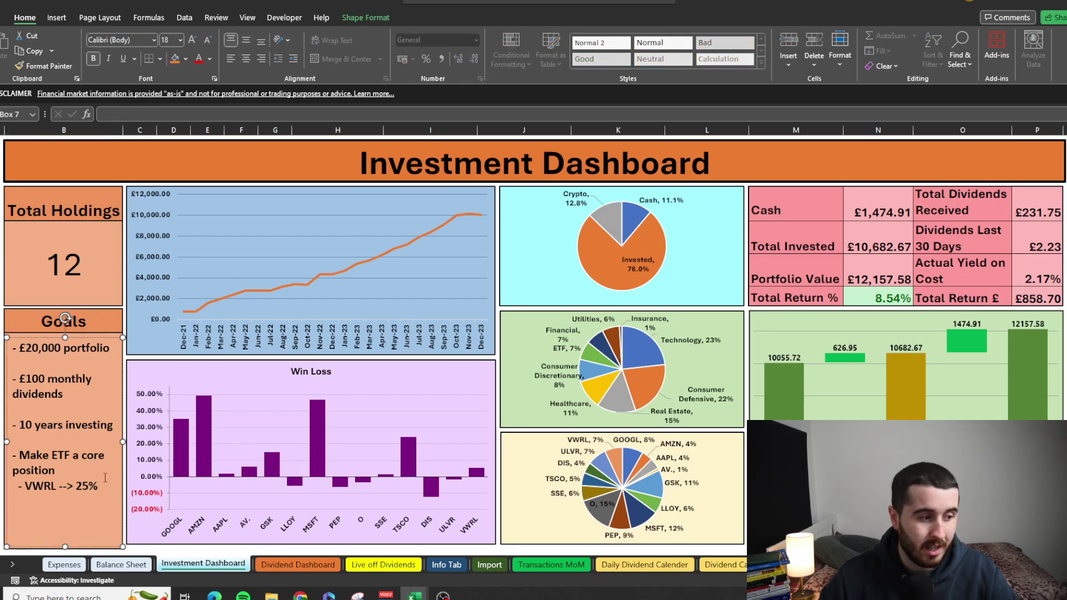
key("Return")
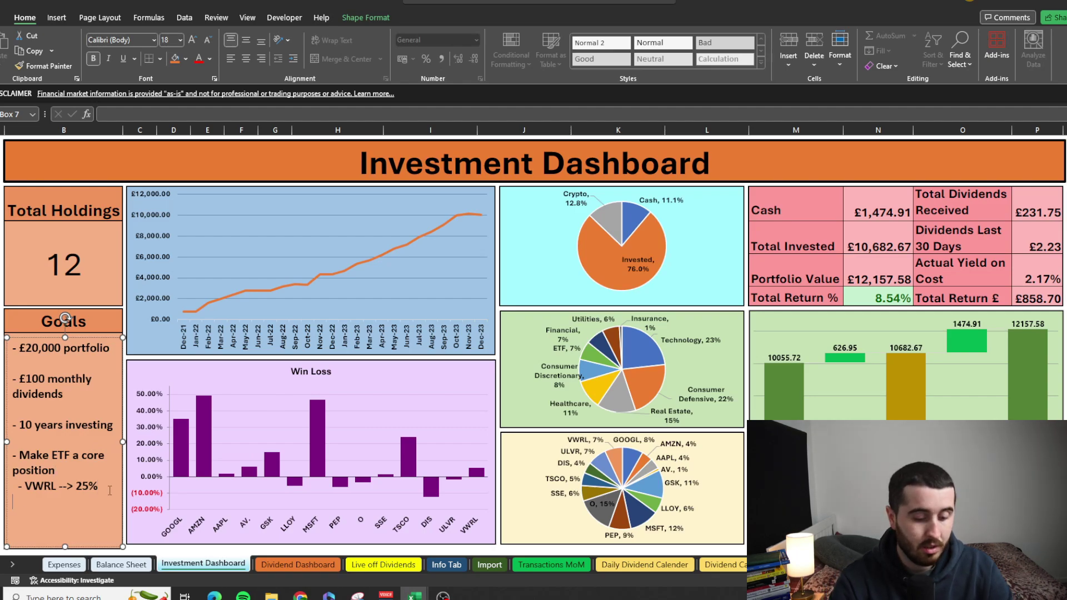
type("- ns")
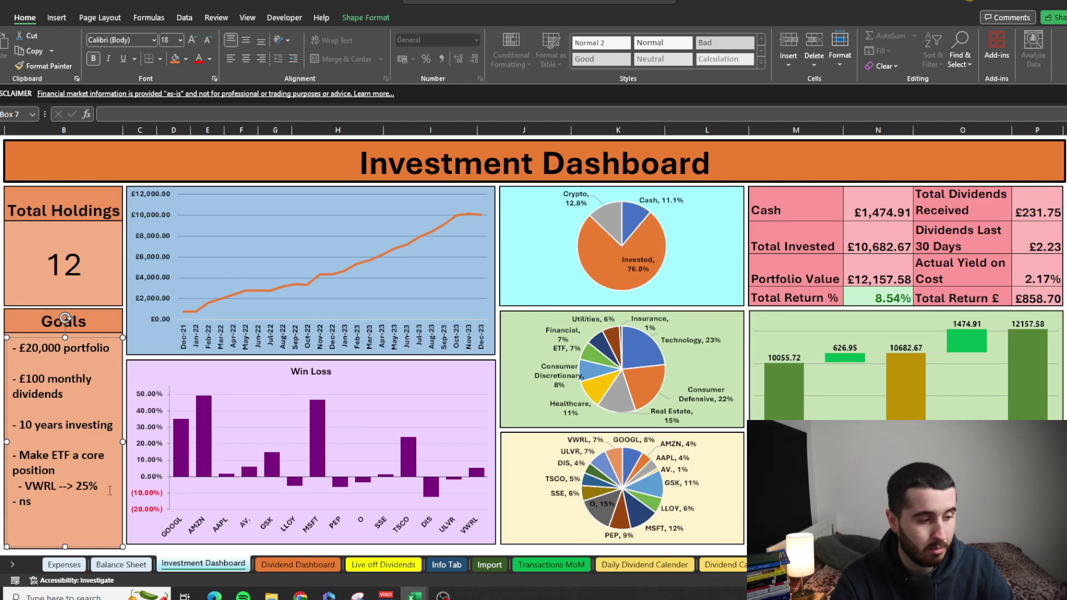
type("gnsdlng")
key("BackSpace")
key("BackSpace")
key("BackSpace")
key("BackSpace")
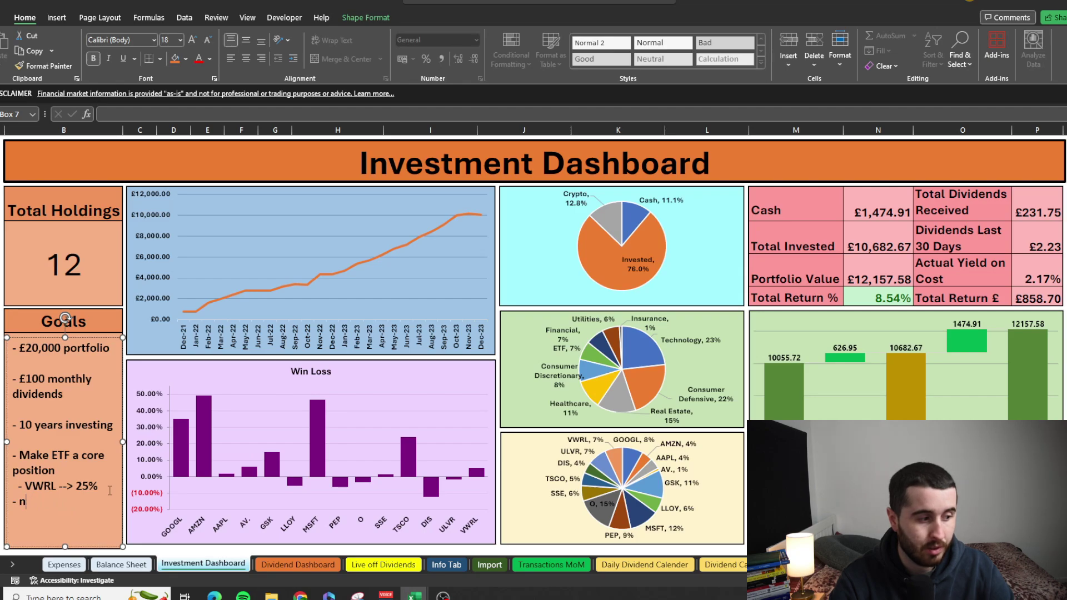
Step: Inspect the data source range of the dashboard's monthly line chart on Transactions MoM, and close it without changes
left_click(493, 281)
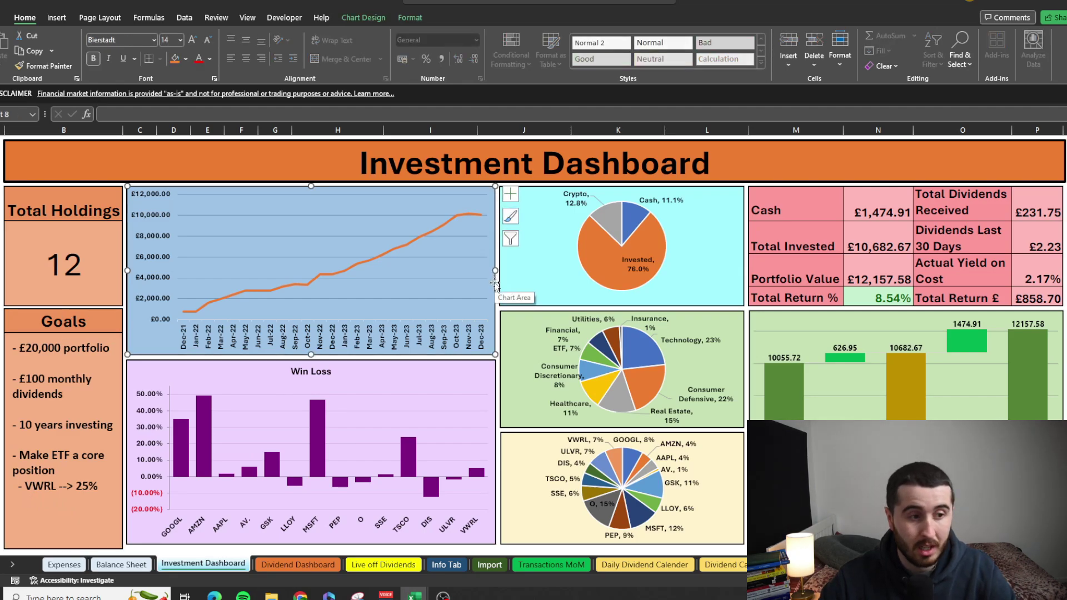
scroll(589, 415, "down", 2)
left_click(590, 508)
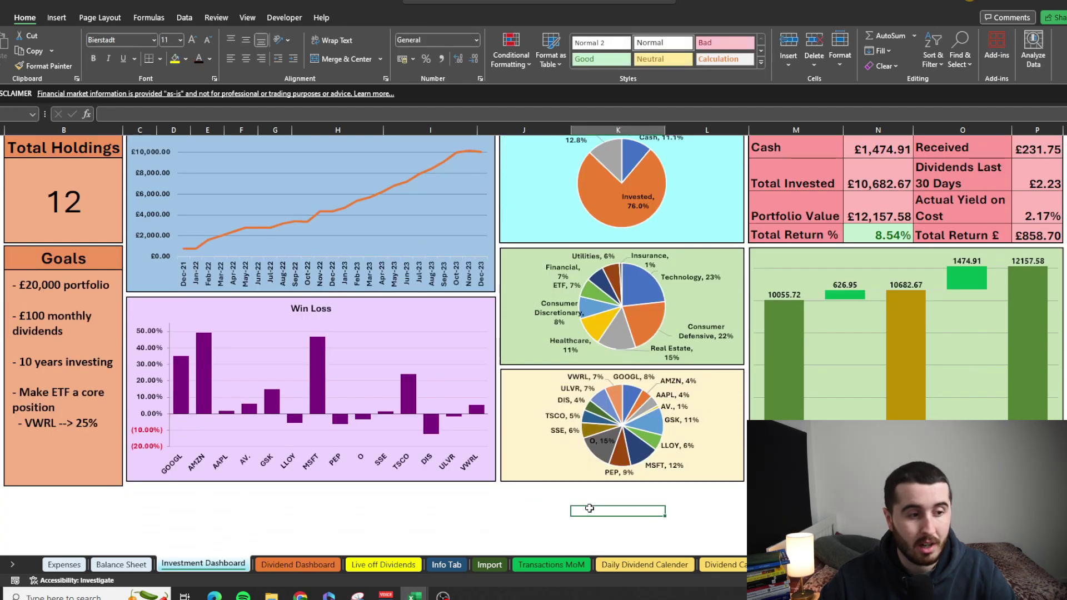
scroll(590, 508, "up", 2)
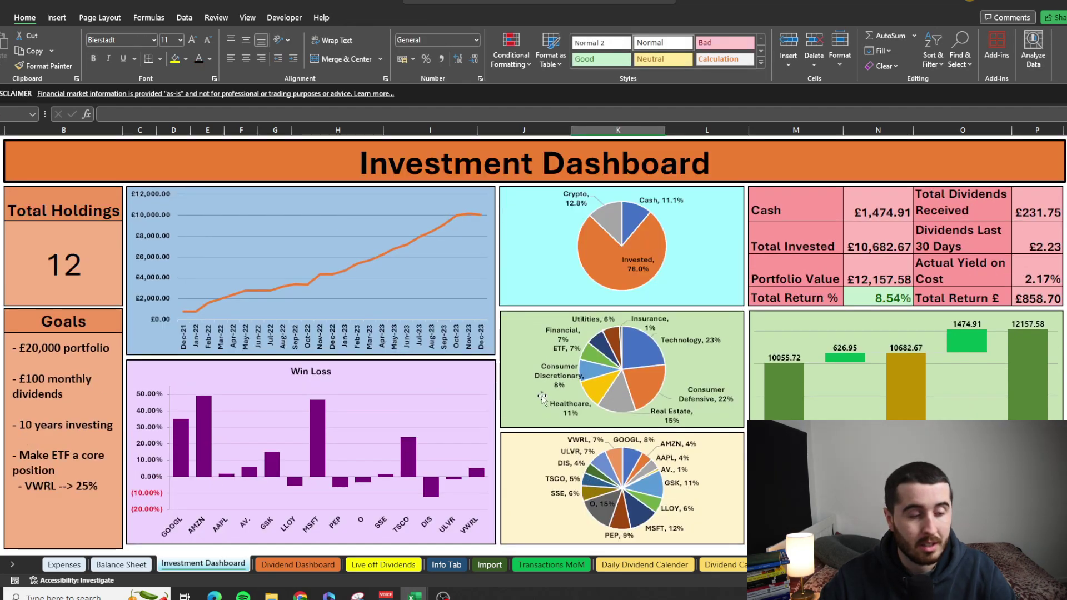
left_click(487, 282)
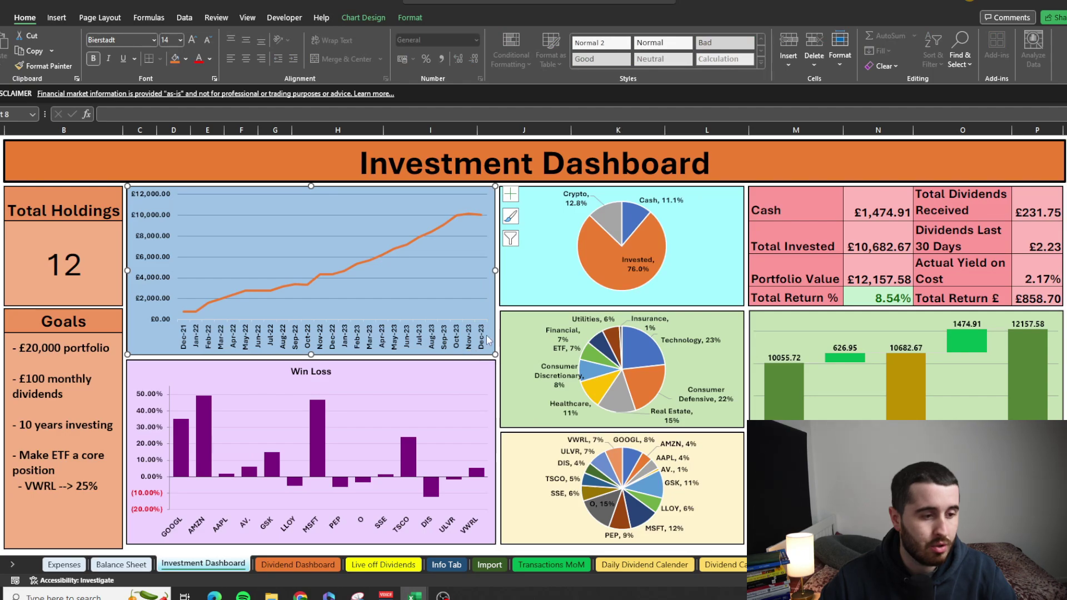
right_click(479, 356)
left_click(525, 219)
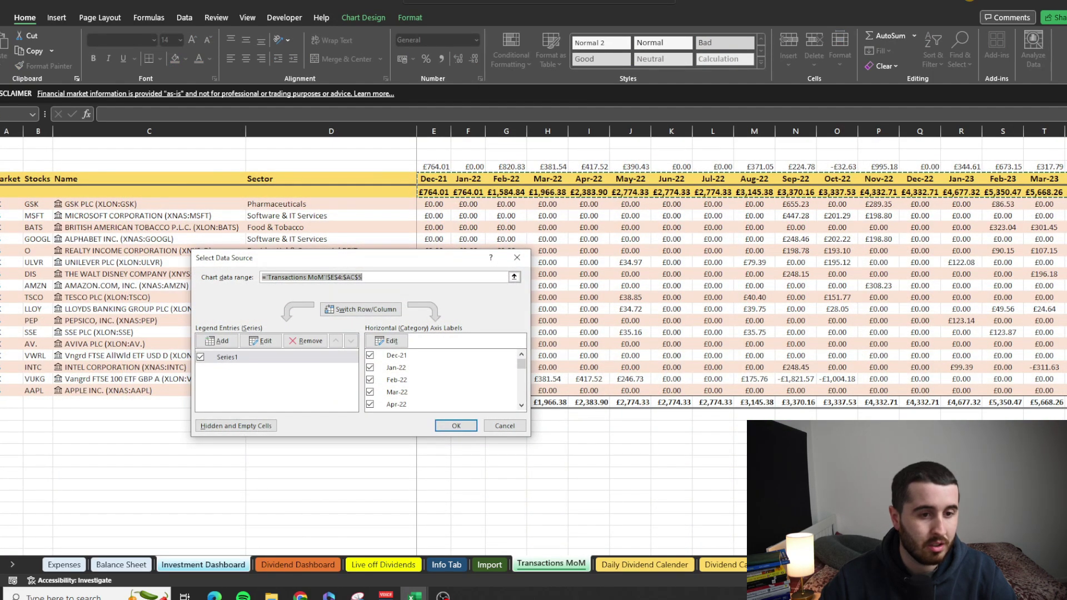
left_click_drag(867, 565, 934, 564)
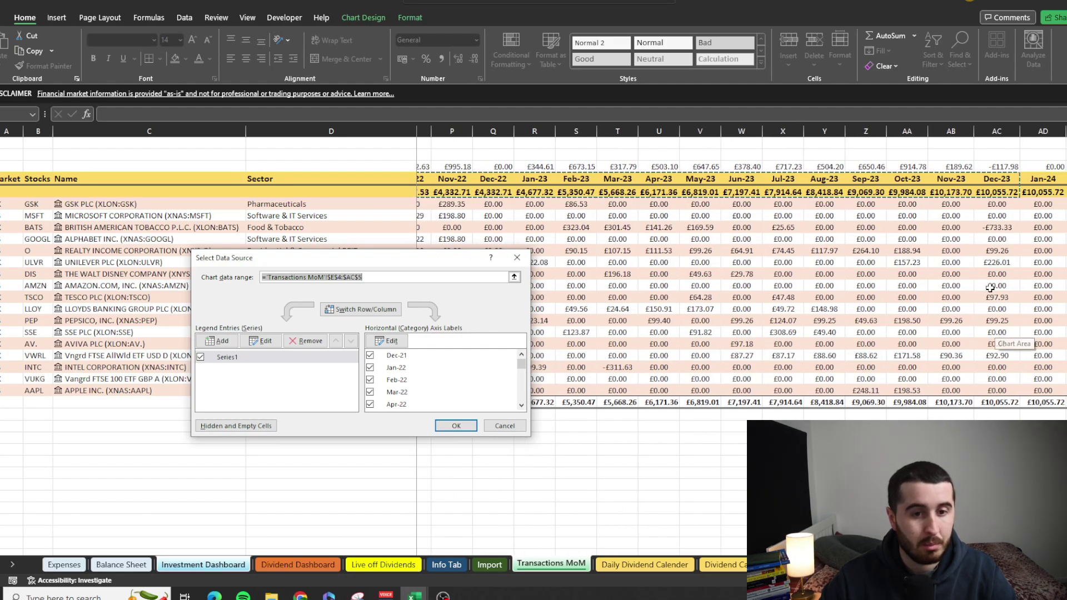
left_click(505, 426)
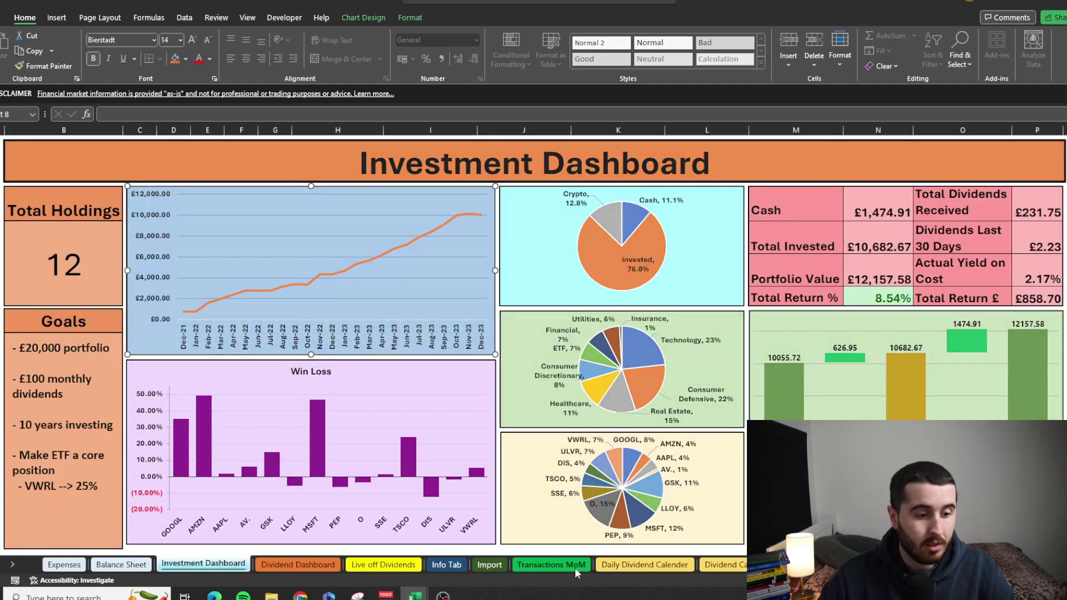
Step: On Transactions MoM, inspect the GSK row's Dec-23 SUMIFS formula, and check the Import sheet it draws from
left_click(576, 568)
left_click_drag(889, 565, 912, 565)
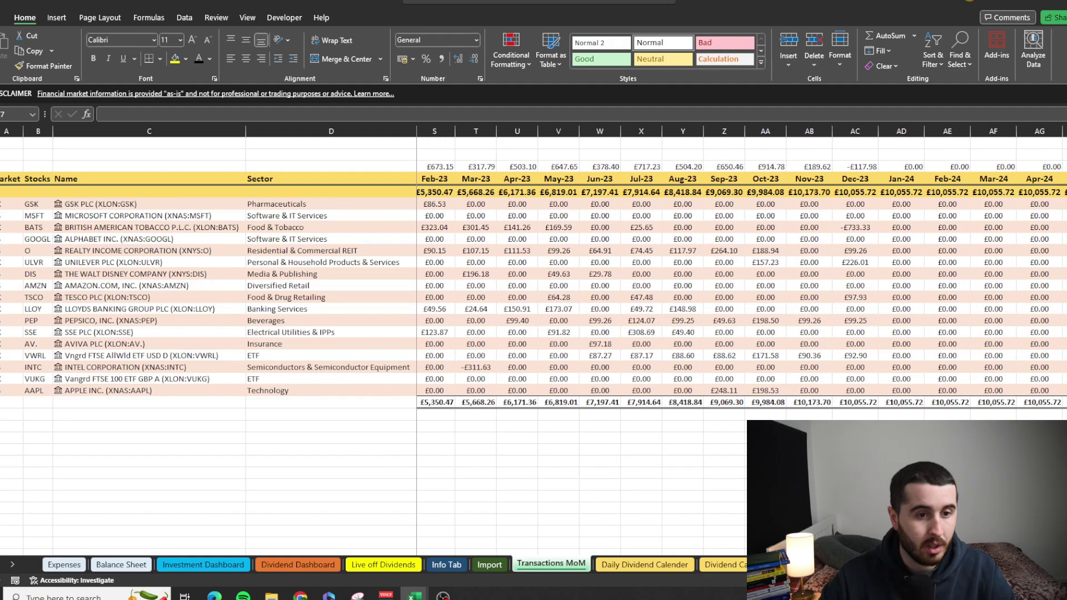
double_click(865, 204)
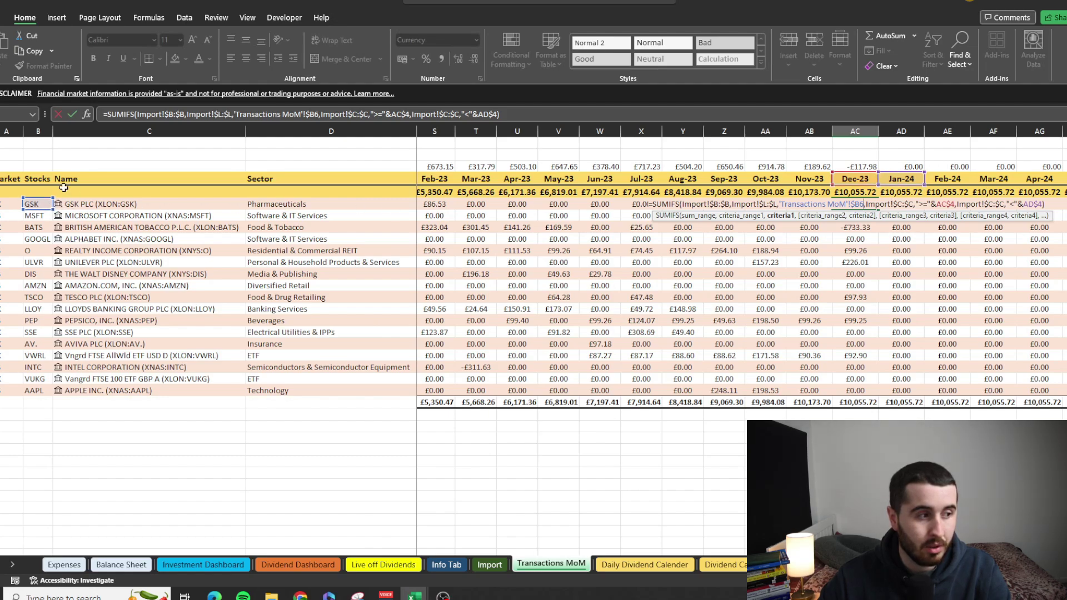
key("Escape")
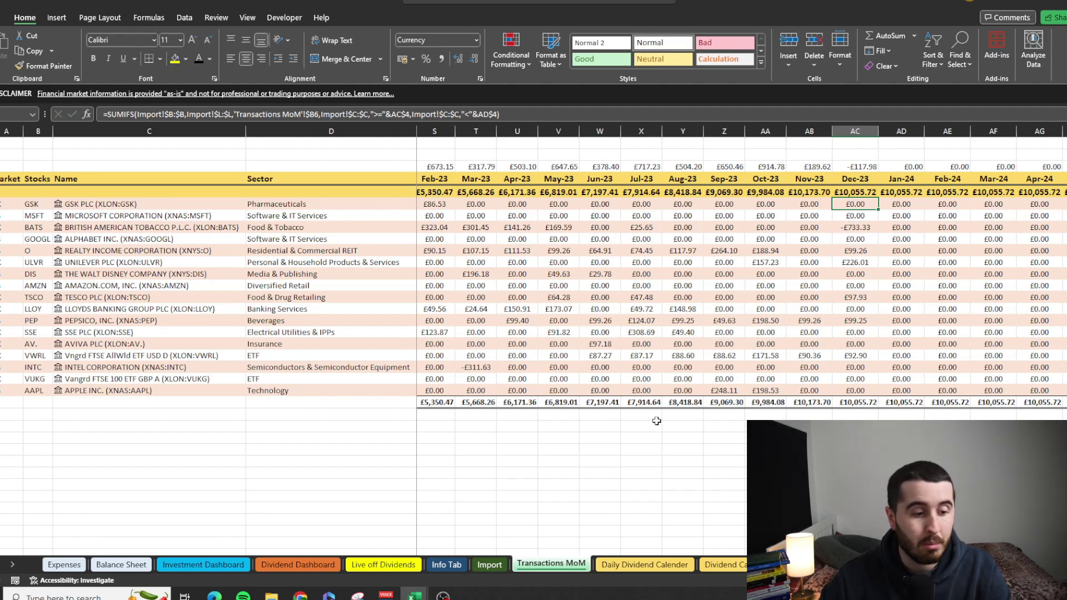
left_click(489, 565)
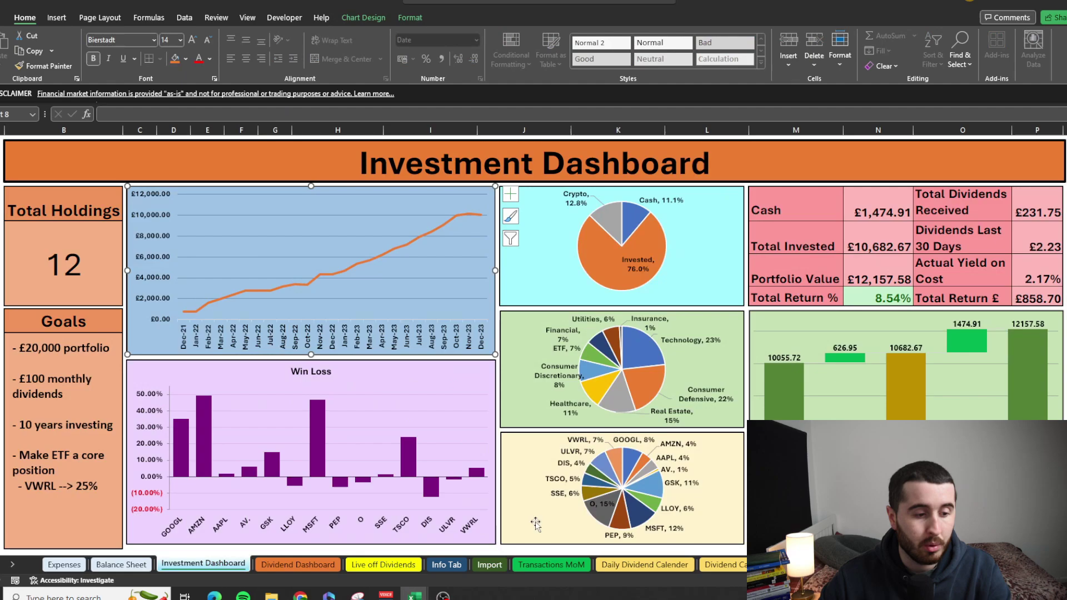
Step: Inspect the Win Loss chart's data source range on the Info Tab sheet, and close it without changes
scroll(535, 524, "down", 1)
left_click(527, 541)
scroll(527, 540, "up", 1)
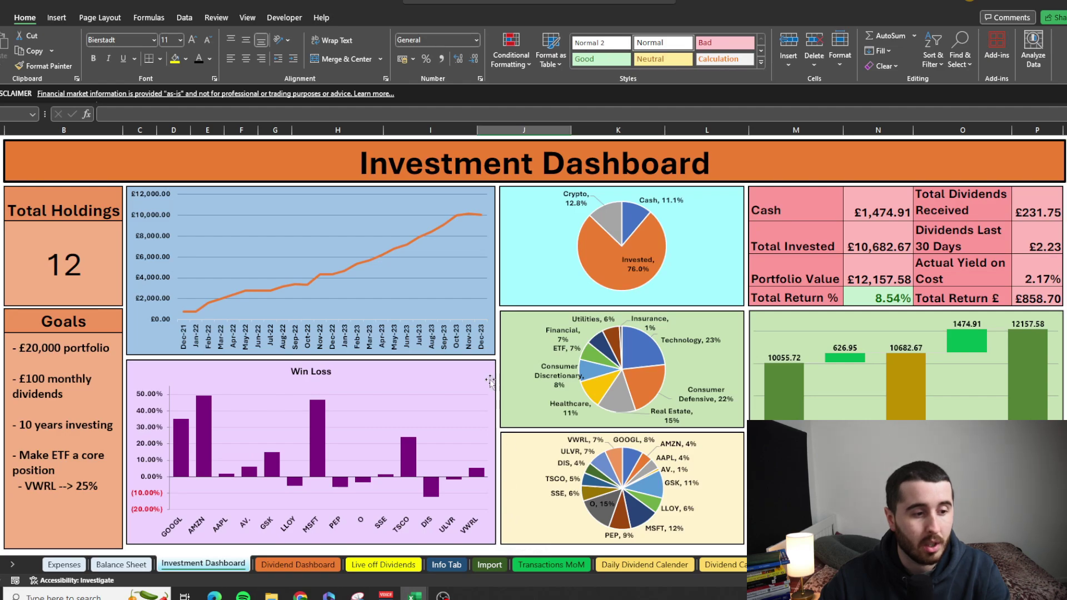
left_click(479, 364)
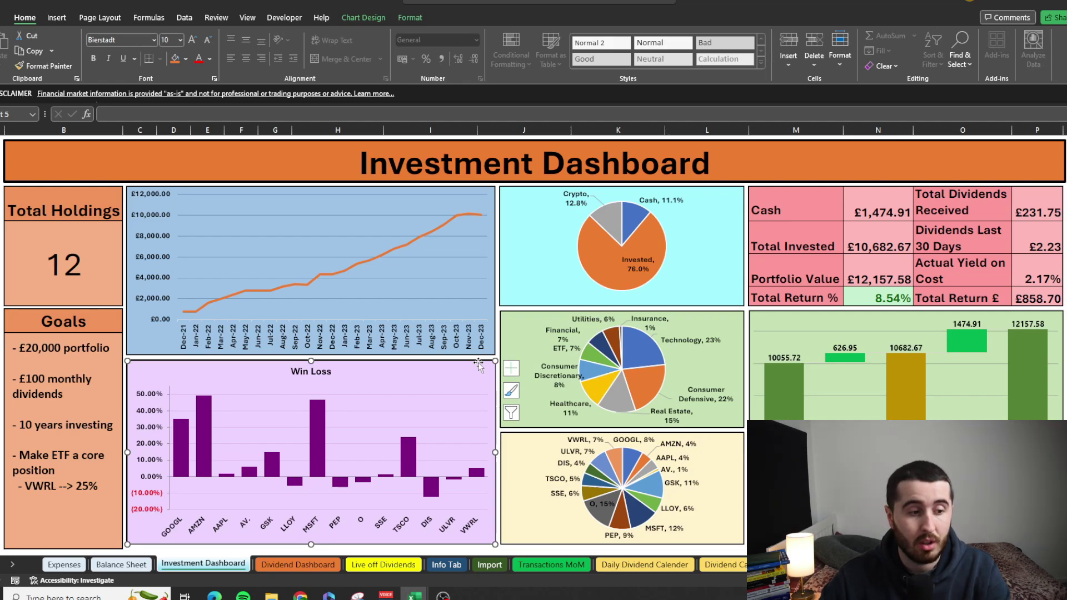
right_click(479, 365)
left_click(542, 207)
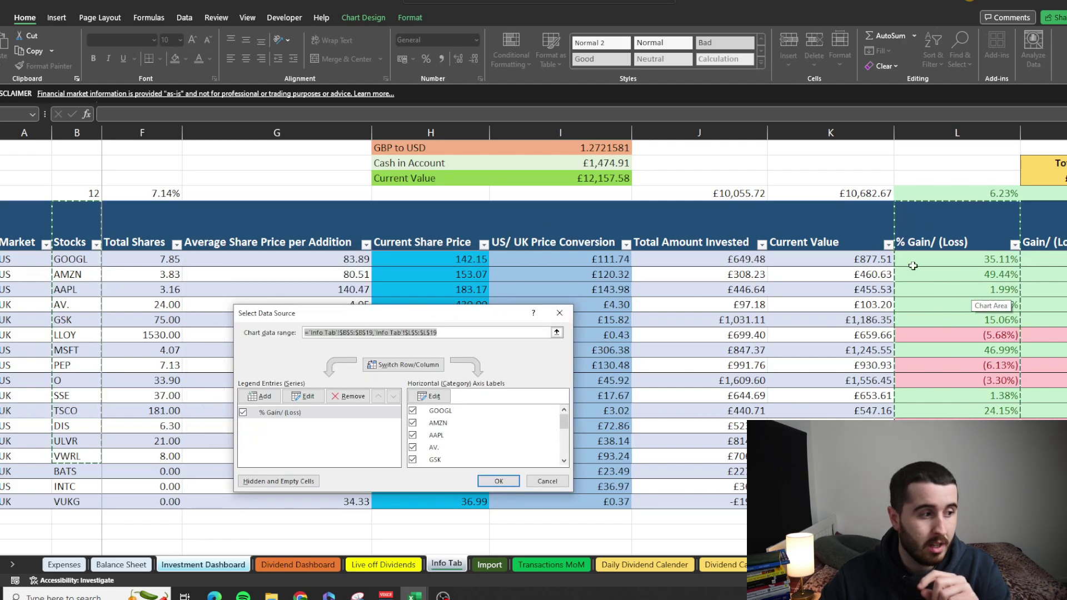
left_click(547, 482)
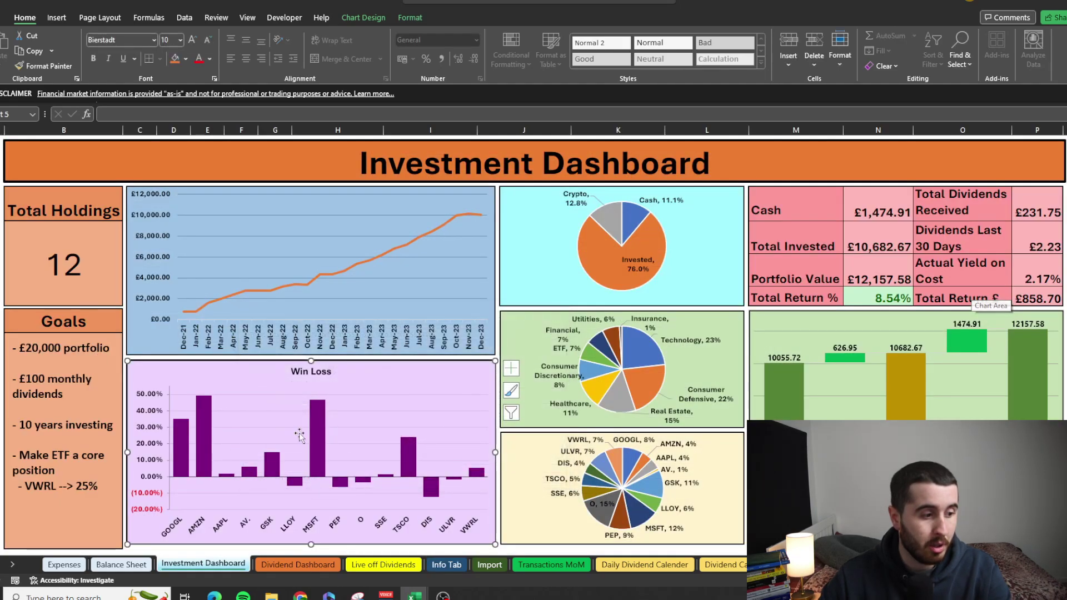
scroll(412, 503, "down", 1)
left_click(516, 542)
scroll(354, 512, "up", 1)
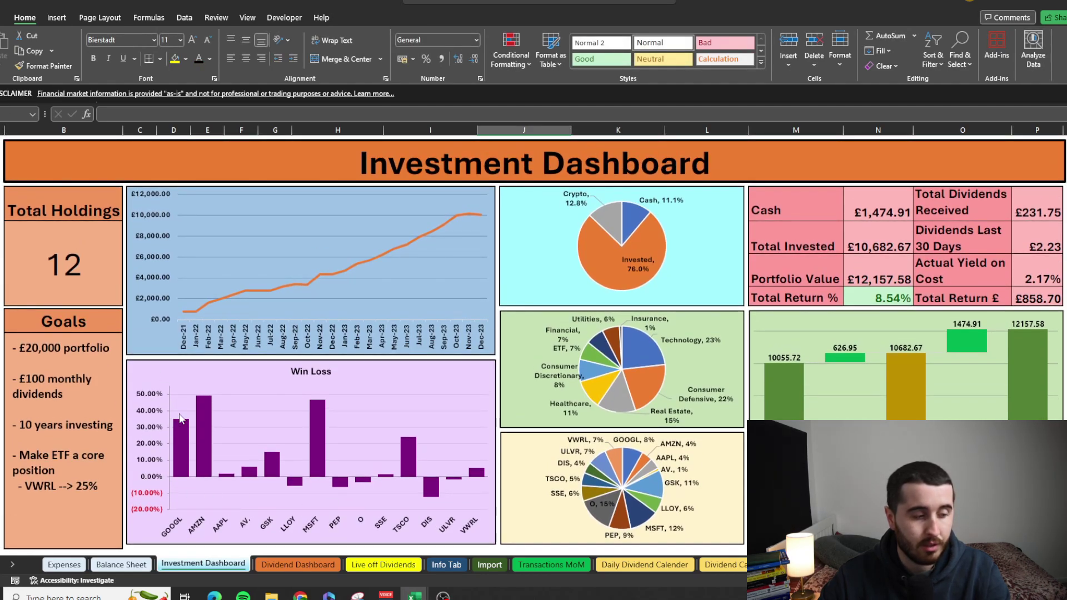
Step: Identify the dashboard's Cash, Invested and Crypto pie chart, and locate its source figures on the Info Tab sheet
left_click(673, 305)
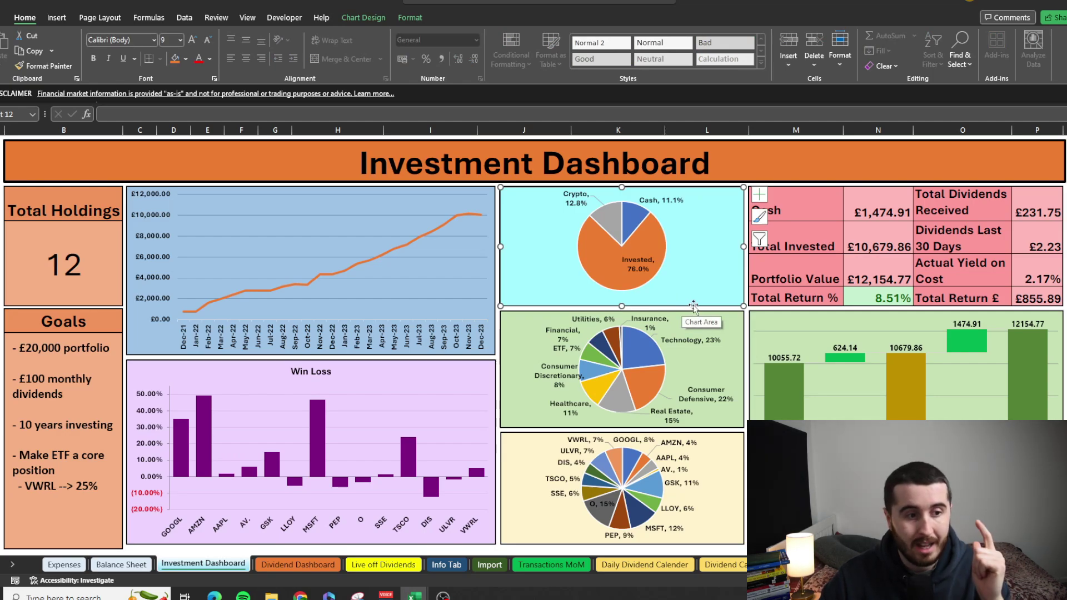
scroll(694, 307, "down", 1)
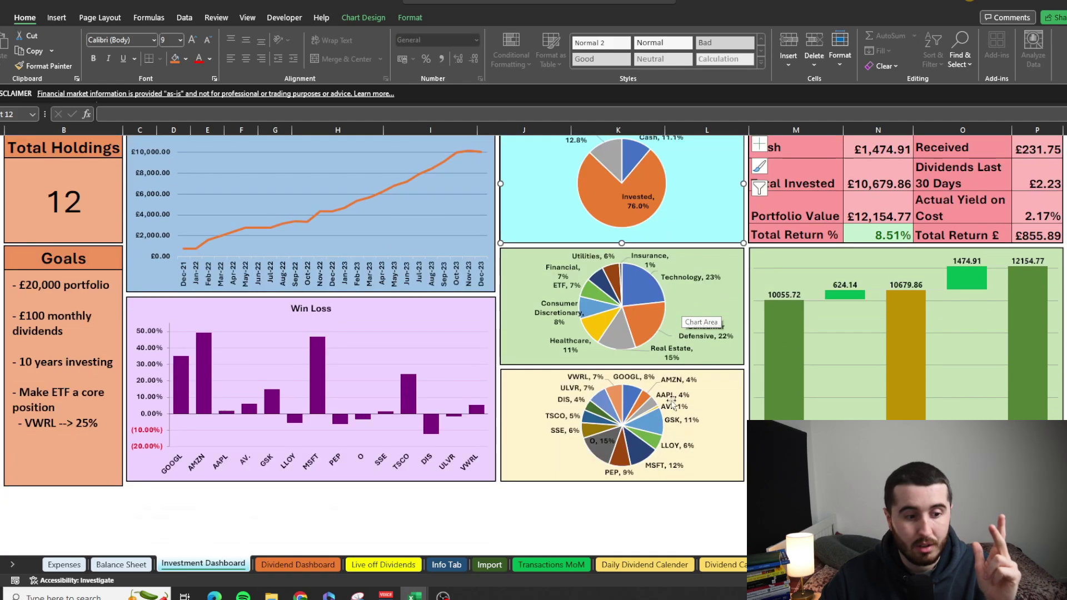
left_click(634, 498)
scroll(628, 501, "up", 1)
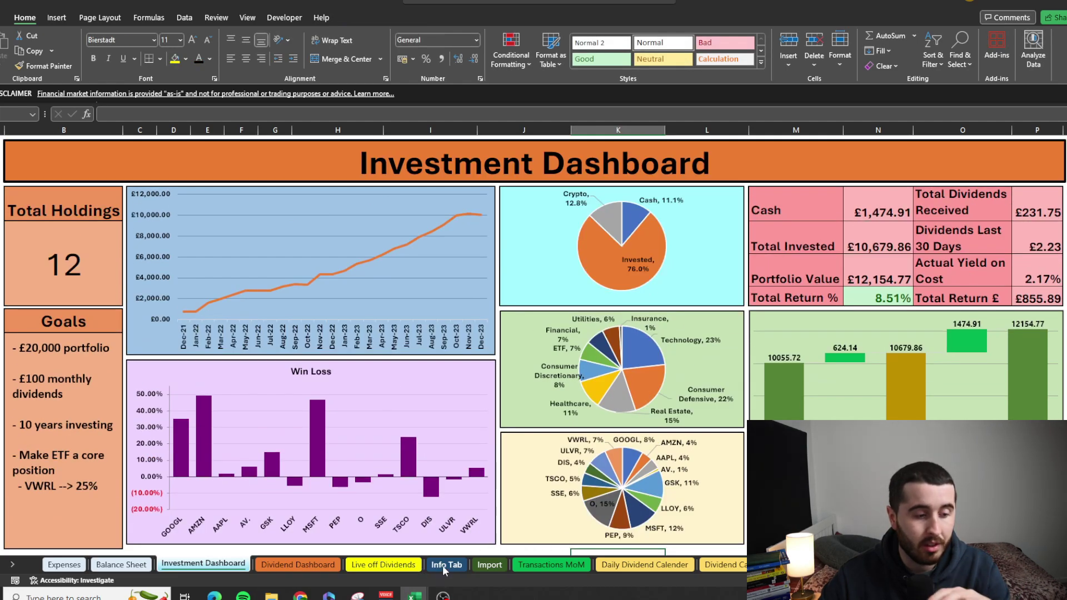
left_click(446, 564)
scroll(704, 361, "left", 3)
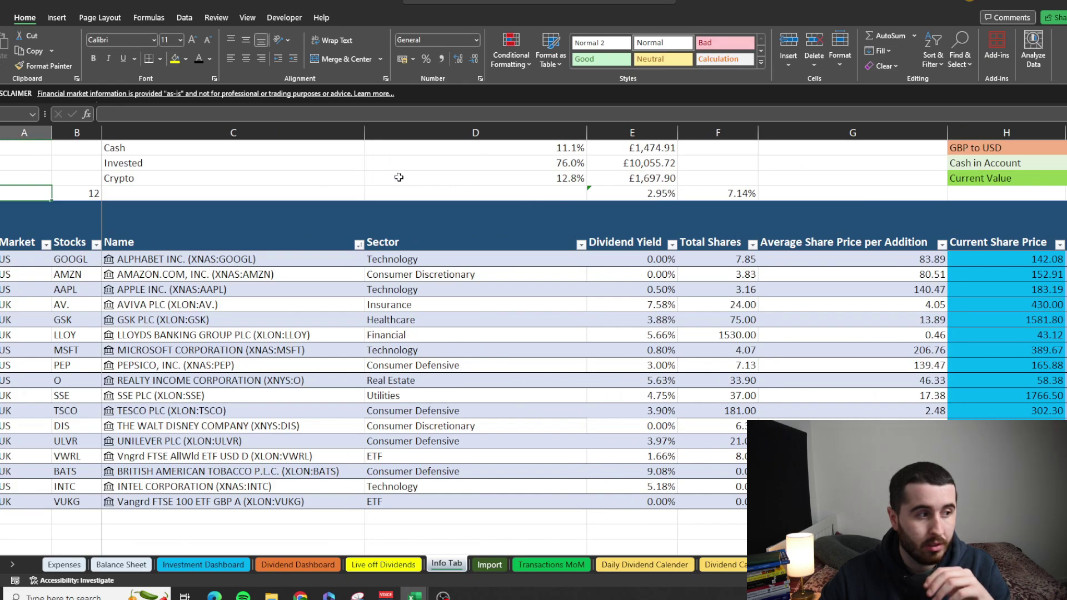
Step: On Info Tab, inspect the cell references behind the Cash and Invested amounts and the Crypto amount's entry, leaving them unchanged
double_click(632, 148)
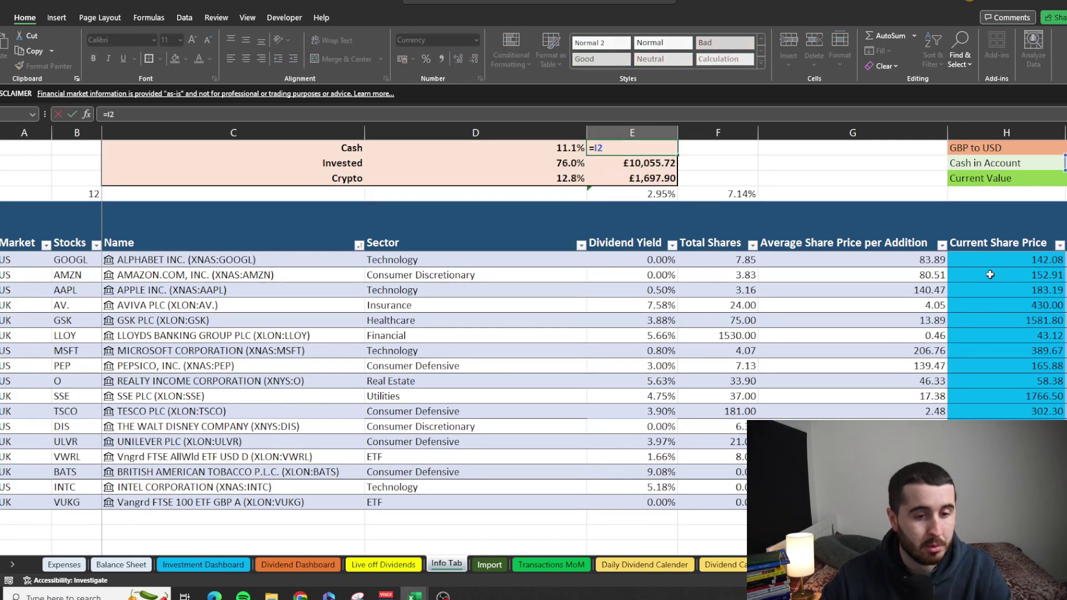
scroll(795, 170, "right", 3)
key("Return")
key("F2")
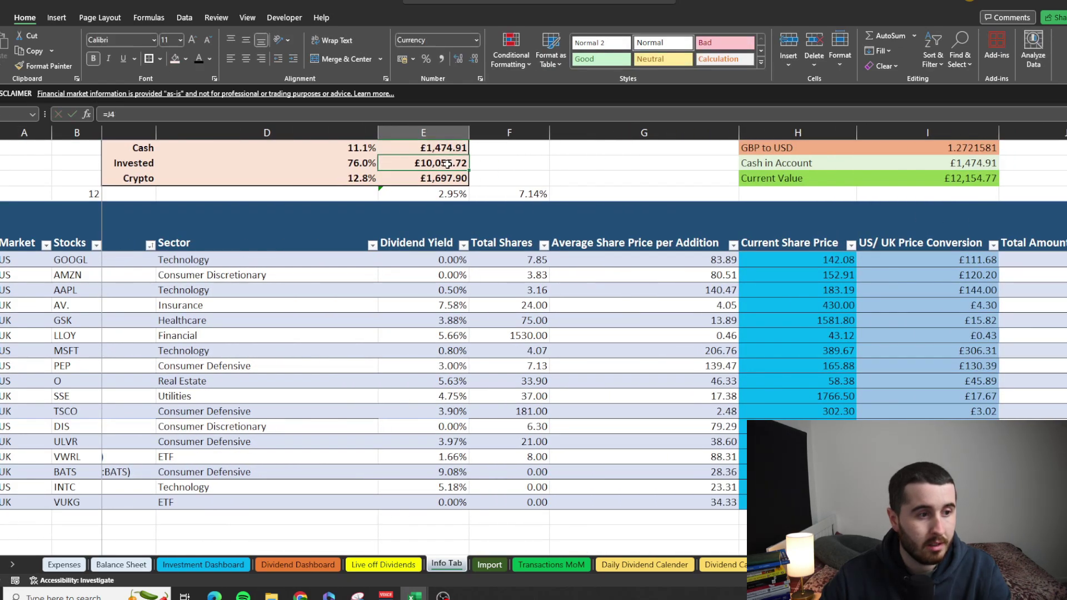
scroll(850, 273, "right", 3)
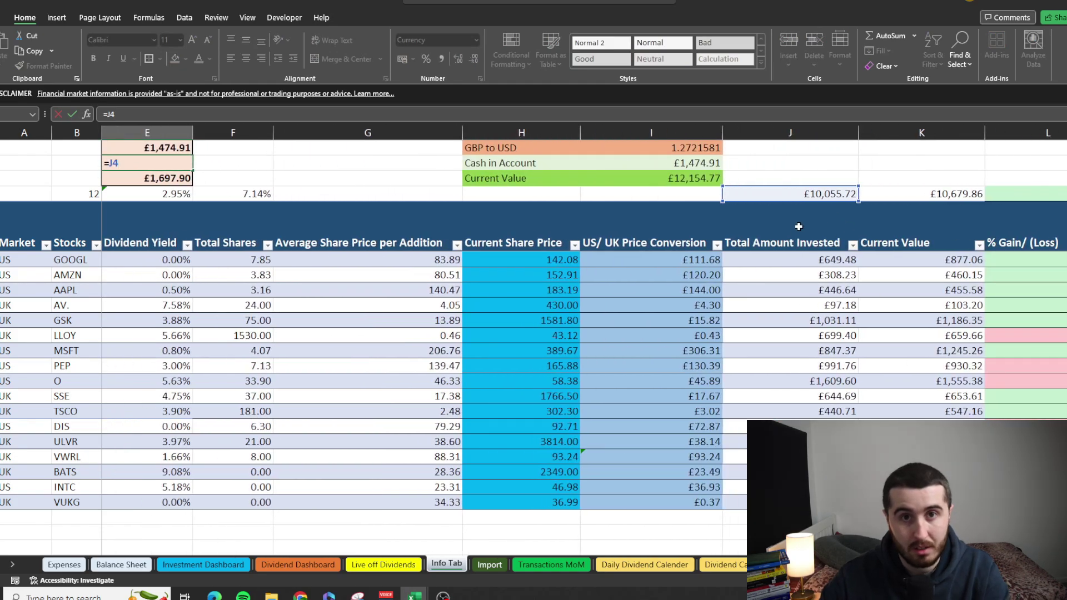
scroll(793, 224, "left", 3)
key("Return")
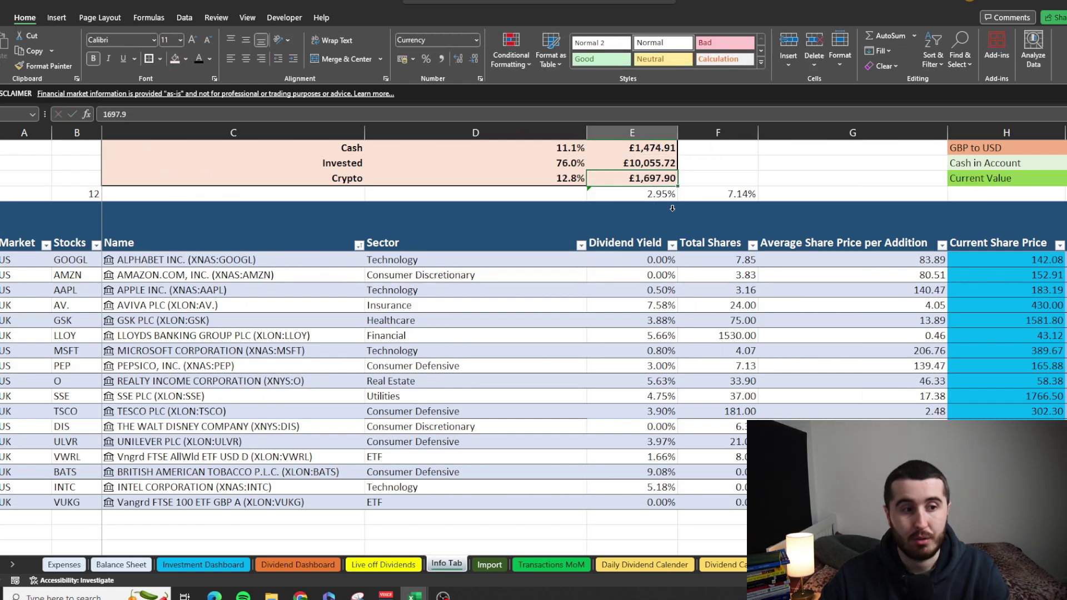
key("Right")
key("Up")
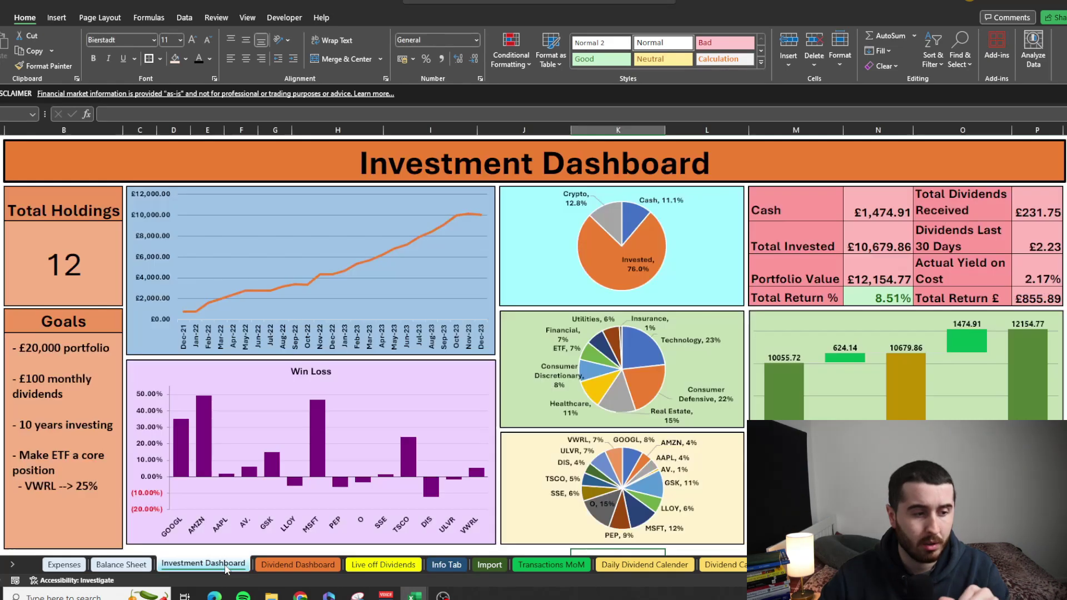
Step: Check the data source of the Investment Dashboard's sector pie chart, and locate its source table on the Pivot sheet
left_click(202, 564)
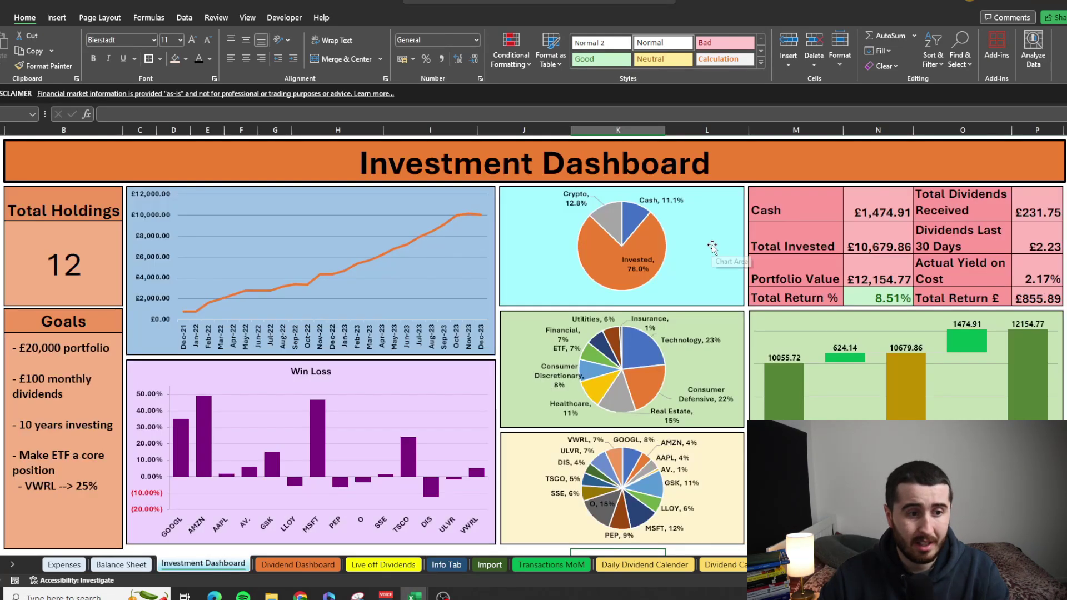
left_click(710, 252)
right_click(709, 252)
left_click(784, 318)
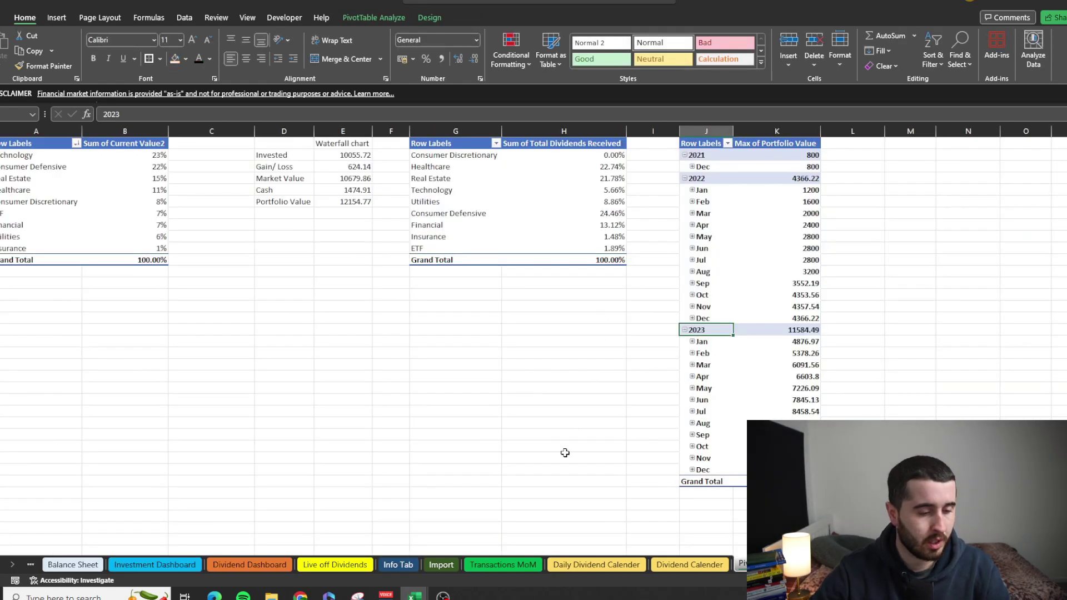
left_click(179, 565)
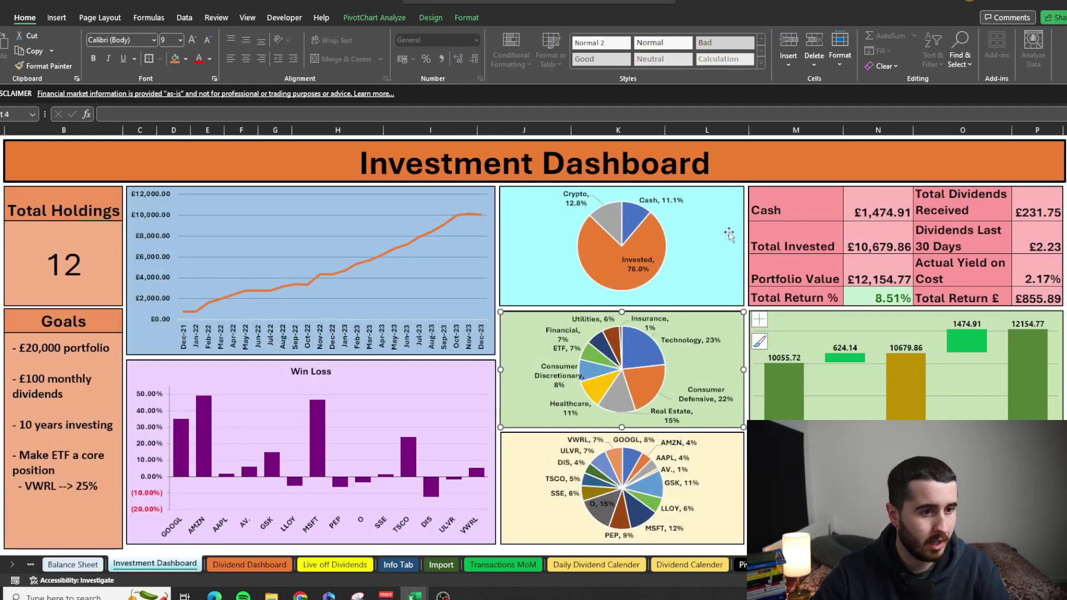
left_click(718, 313)
right_click(718, 313)
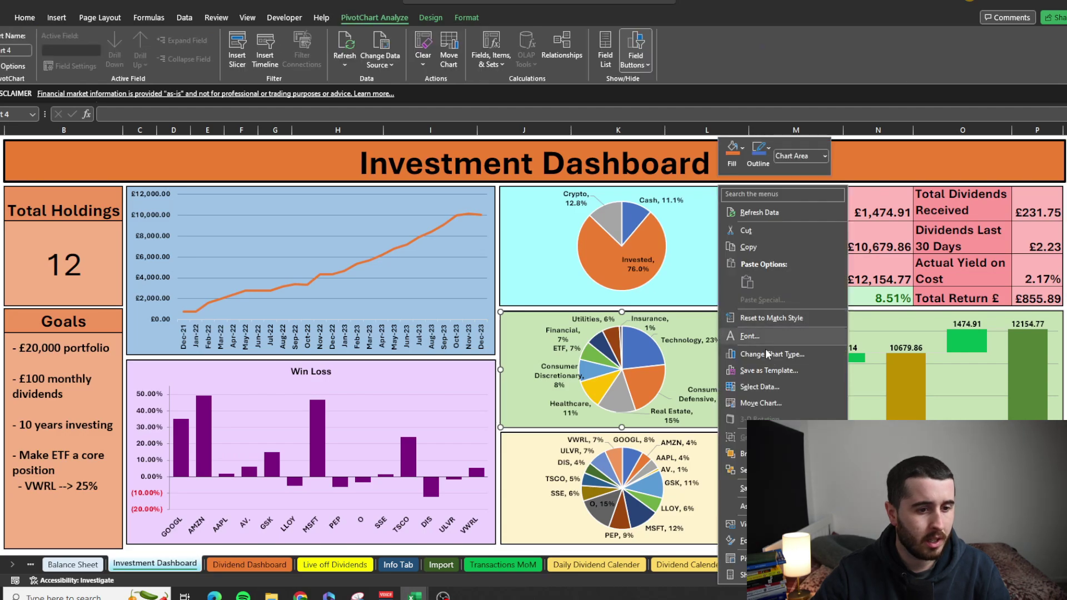
left_click(773, 389)
key("Escape")
left_click(743, 564)
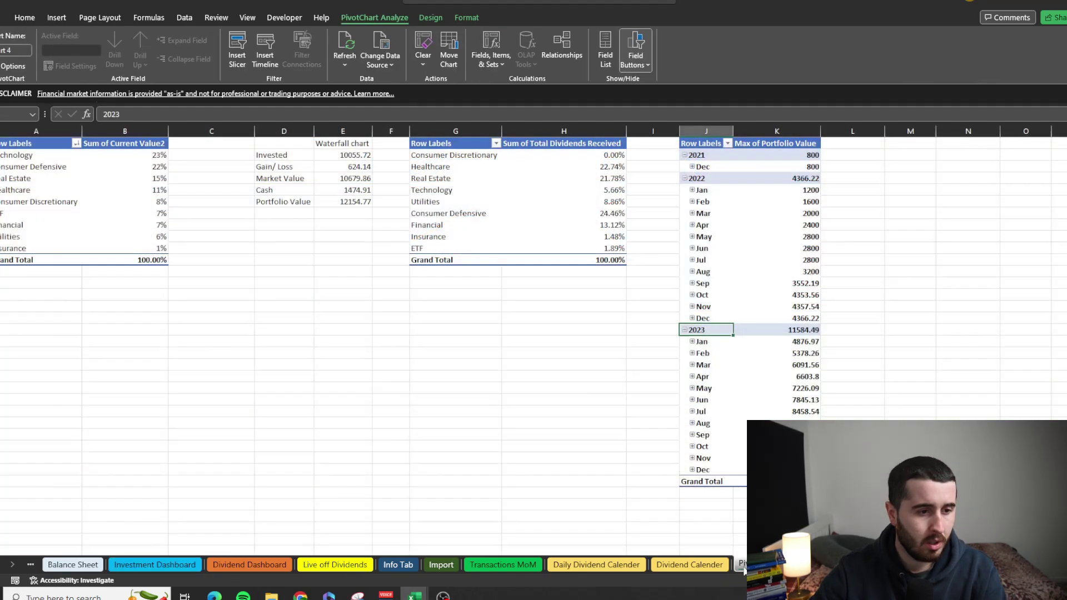
Step: Inspect the data source range of the sector Current Value PivotTable, and close it without changes
left_click(136, 201)
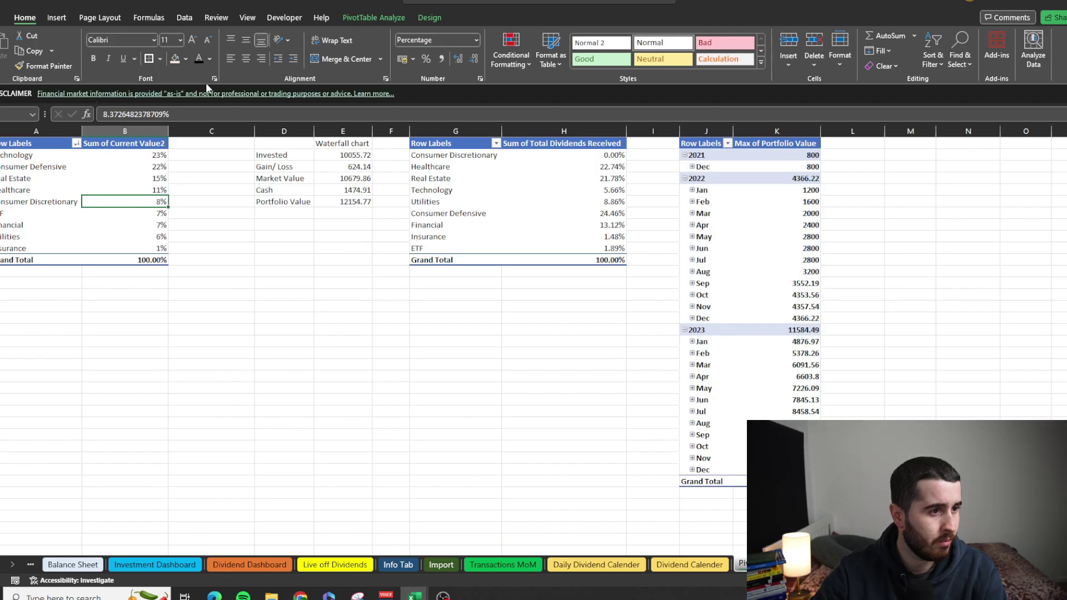
left_click(365, 16)
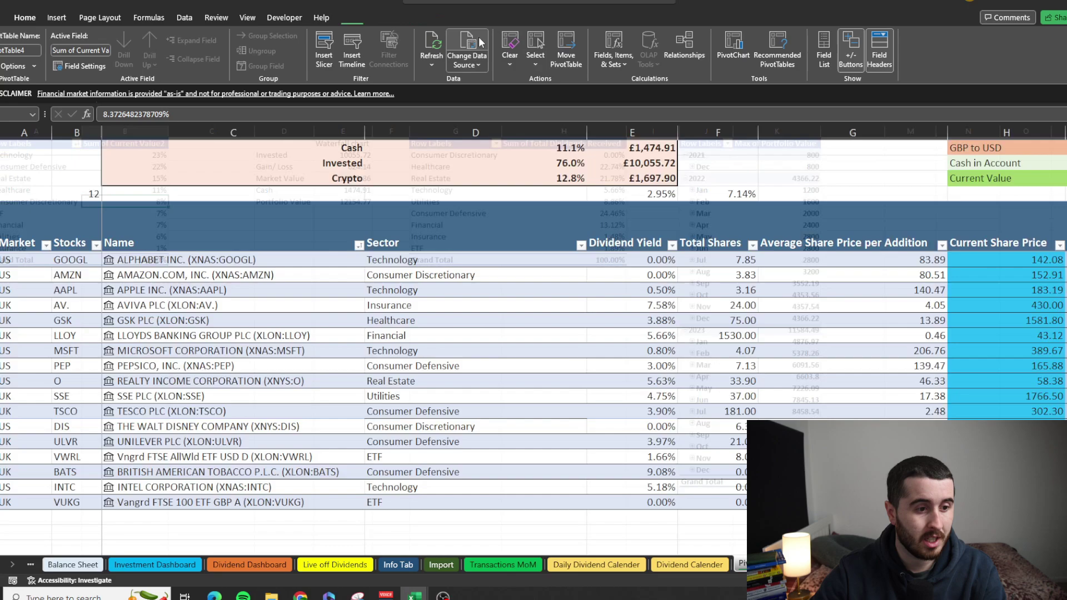
left_click(467, 49)
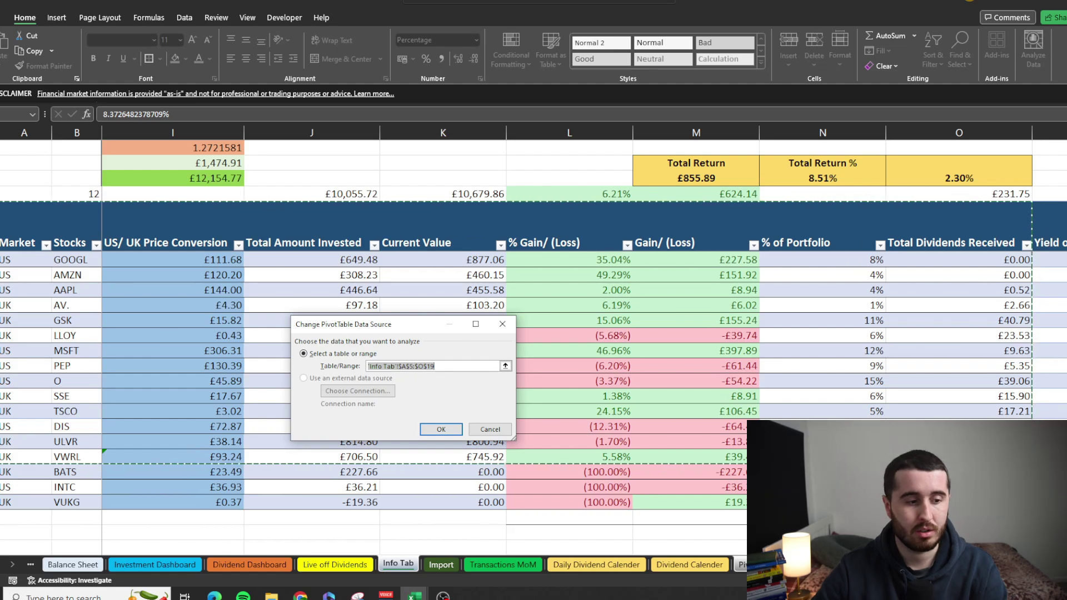
key("Return")
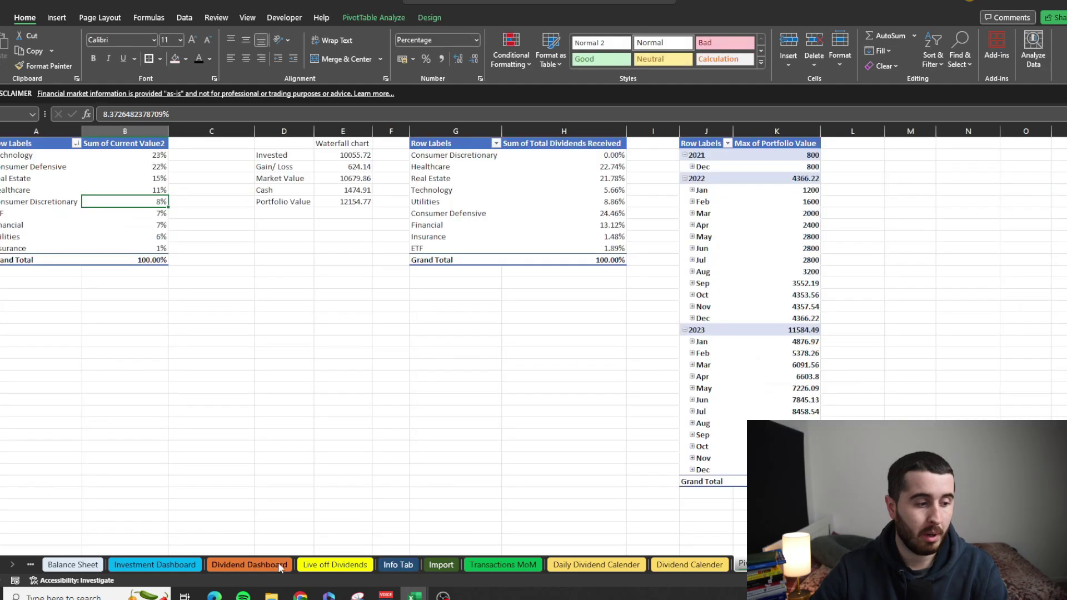
Step: On the Investment Dashboard, inspect the data source range of the individual stocks pie chart, and close it without changes
left_click(174, 565)
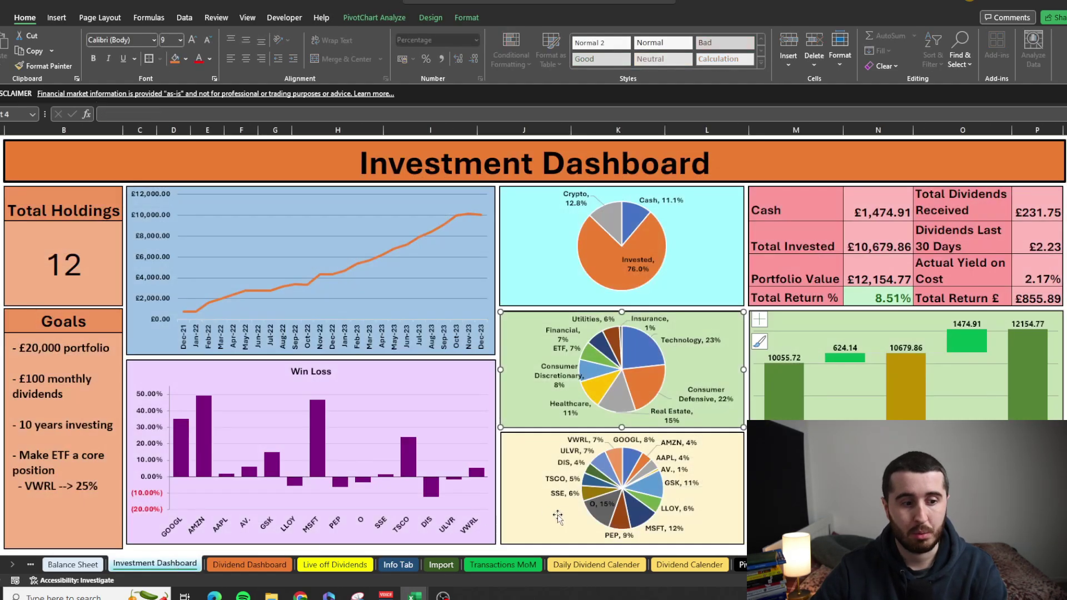
scroll(714, 541, "down", 1)
scroll(715, 542, "up", 1)
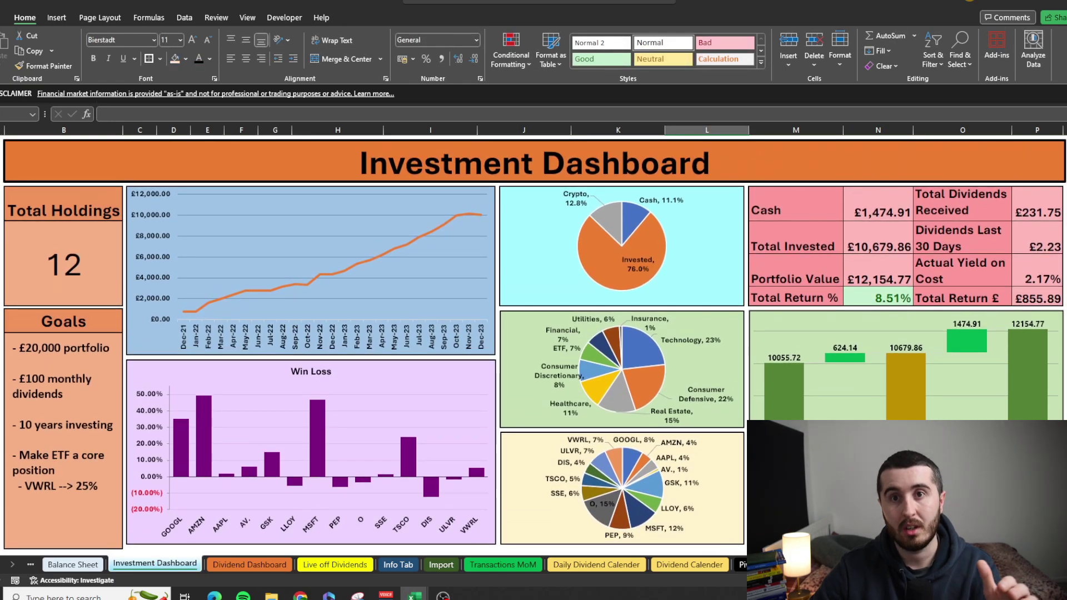
left_click(722, 448)
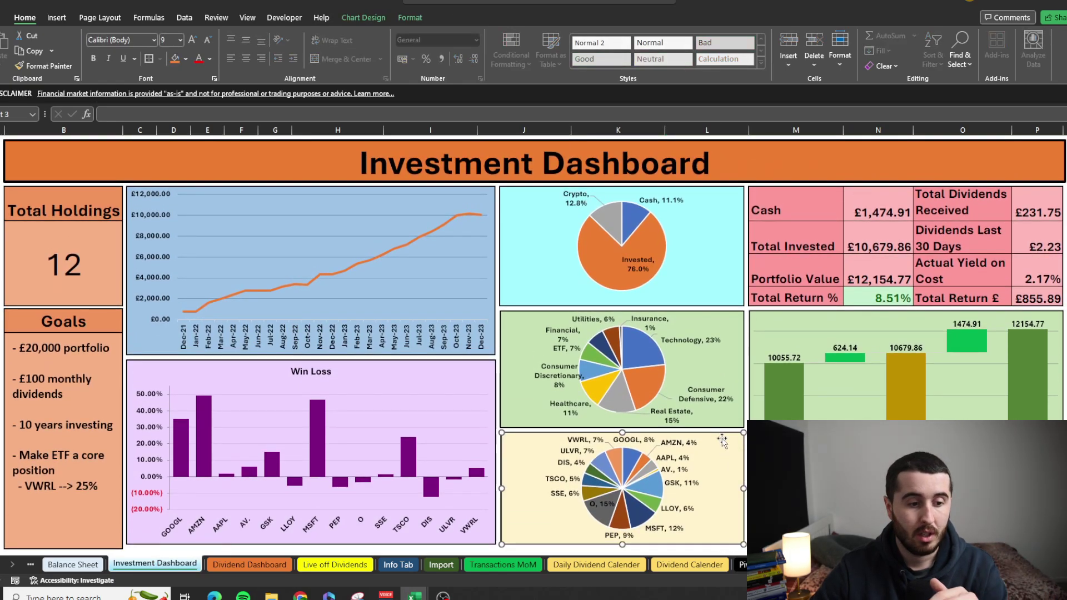
right_click(722, 448)
left_click(761, 258)
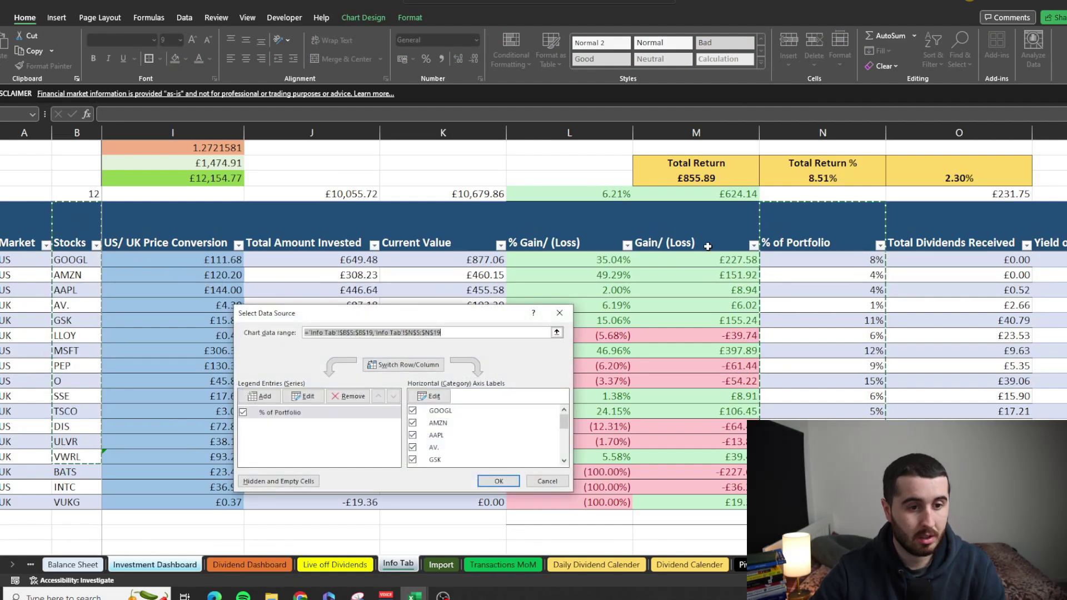
left_click(499, 481)
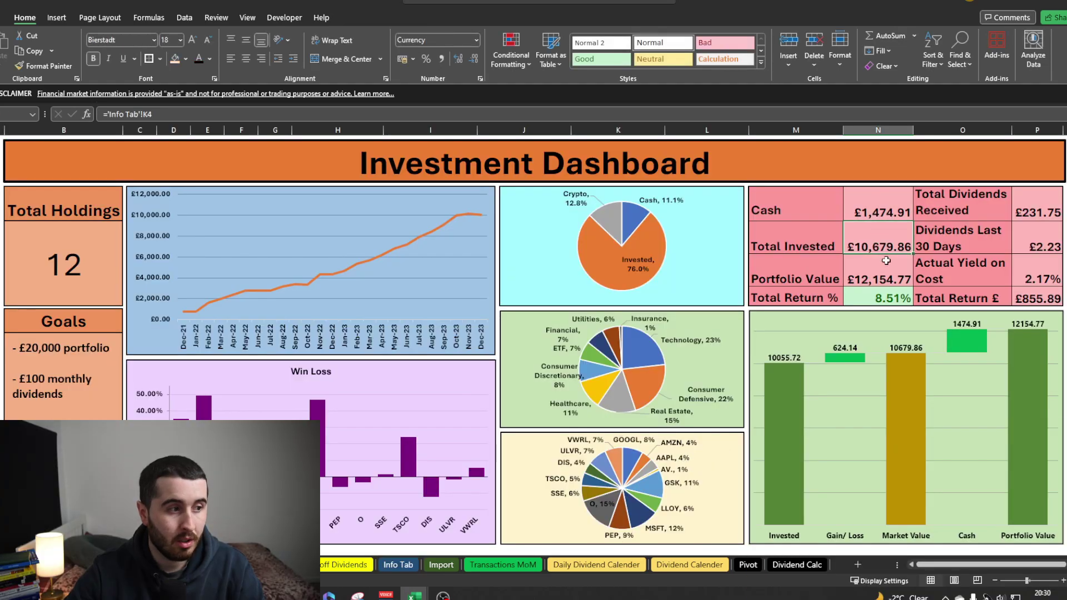
Step: Inspect the formulas behind the dashboard's Cash, Total Invested, Portfolio Value and Total Return % figures
left_click(886, 278)
left_click(892, 220)
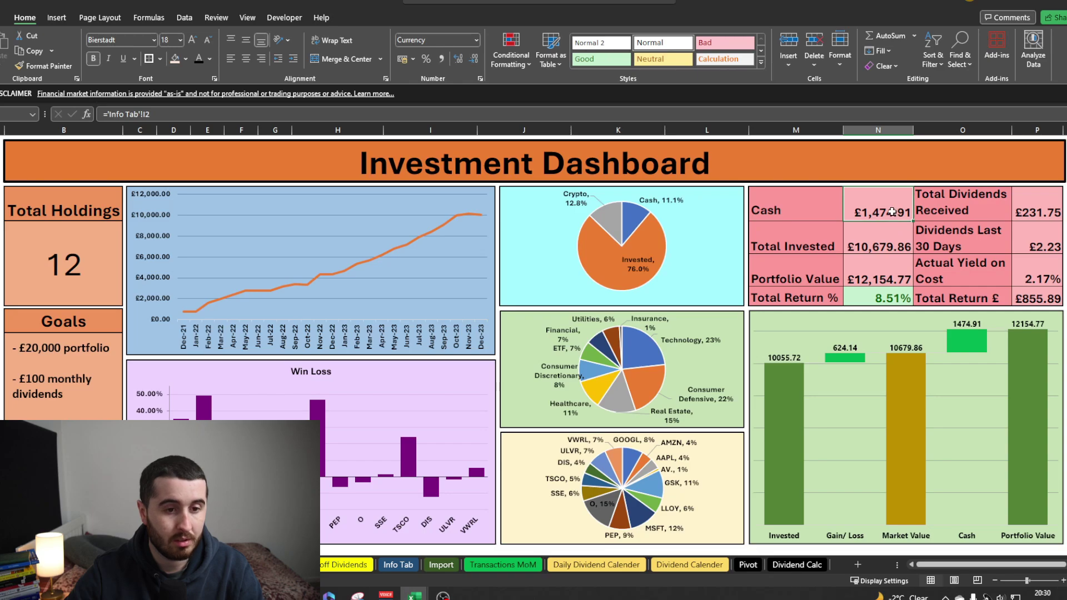
left_click(889, 242)
left_click(895, 275)
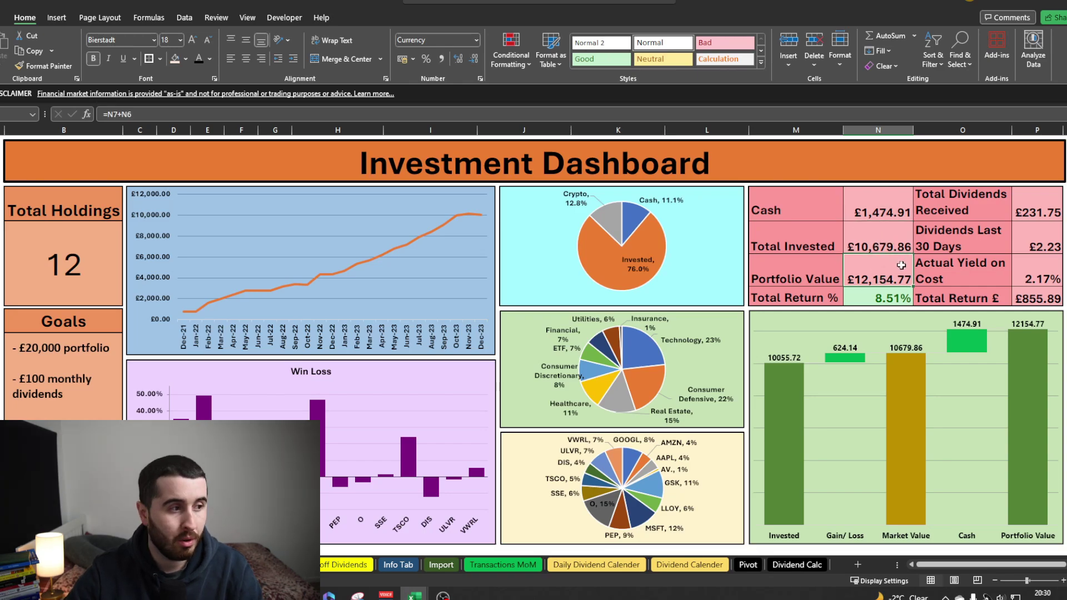
left_click(902, 293)
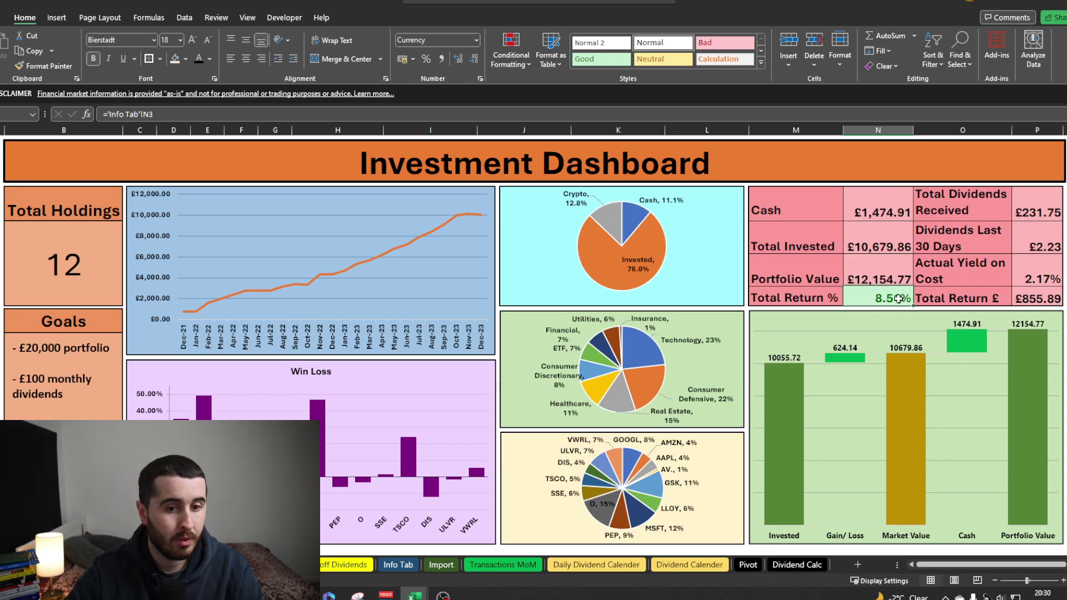
Step: Inspect the formulas behind the dashboard's Total Dividends Received, Dividends Last 30 Days, Actual Yield on Cost and Total Return £ figures
left_click(1037, 210)
left_click(1048, 236)
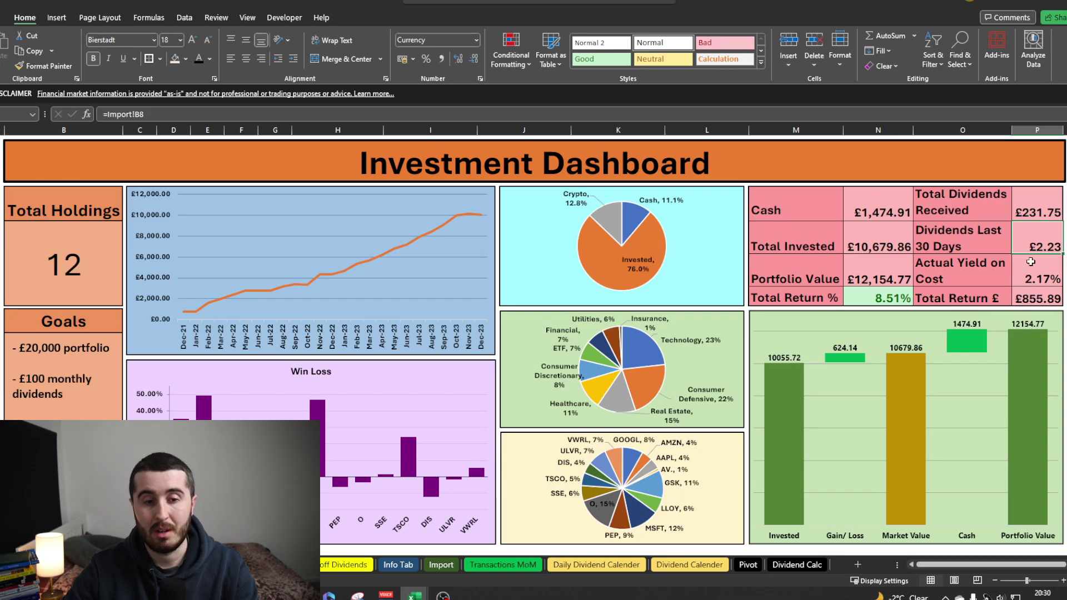
double_click(1041, 278)
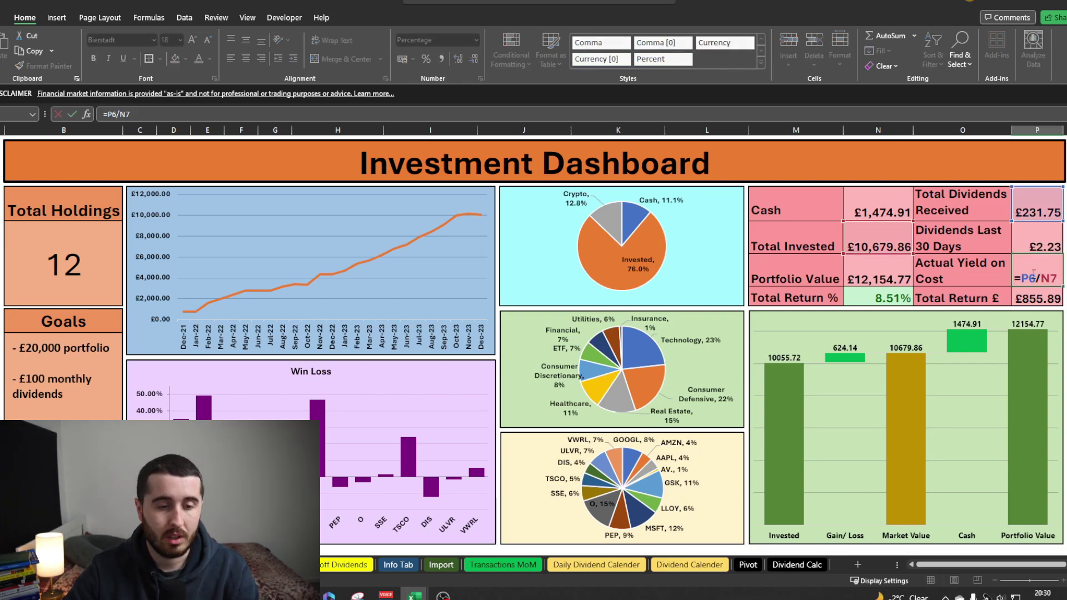
key("Return")
double_click(1043, 297)
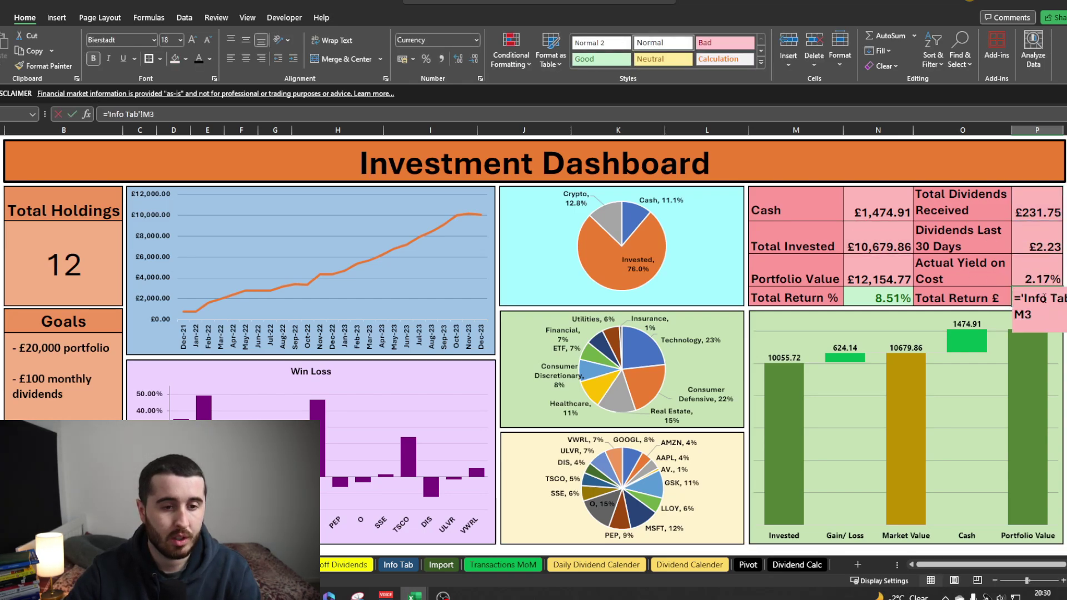
key("Escape")
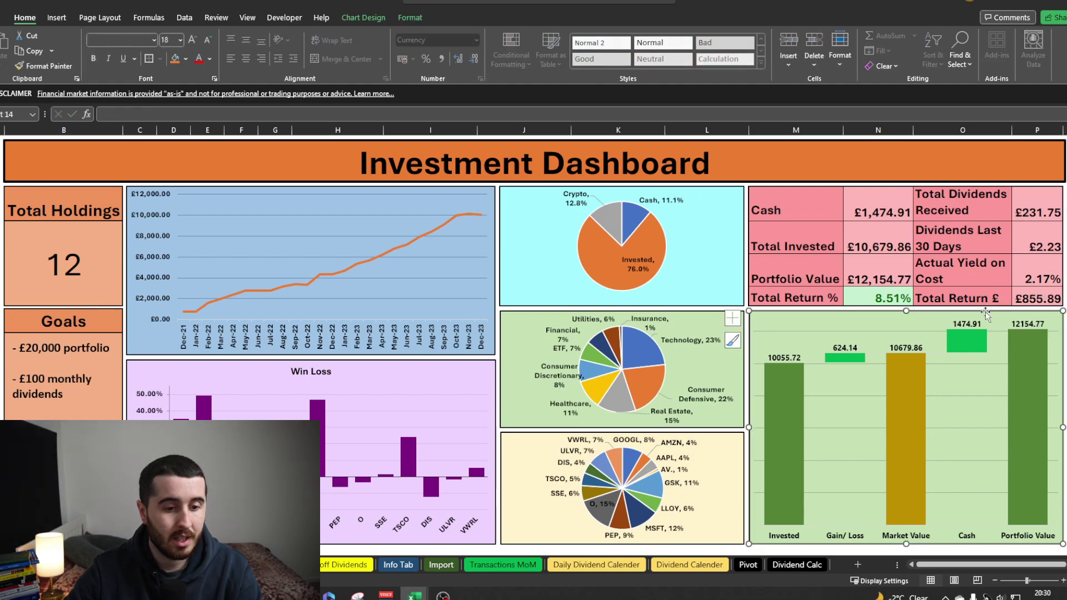
Step: Check the dashboard's waterfall chart for its data source, and open the Pivot sheet that feeds it
right_click(986, 312)
left_click(905, 404)
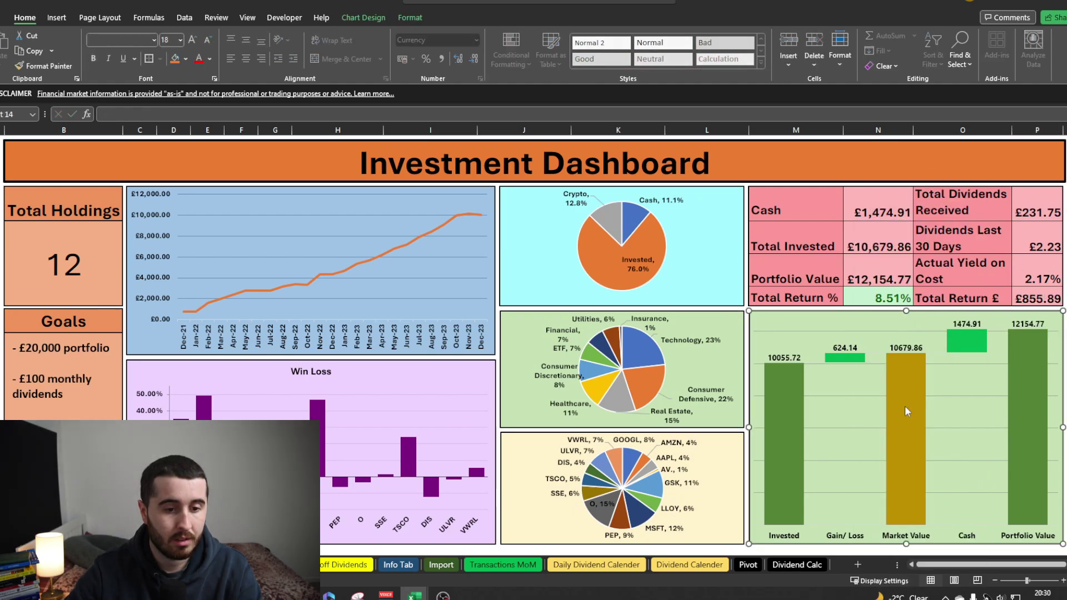
key("Escape")
left_click(748, 566)
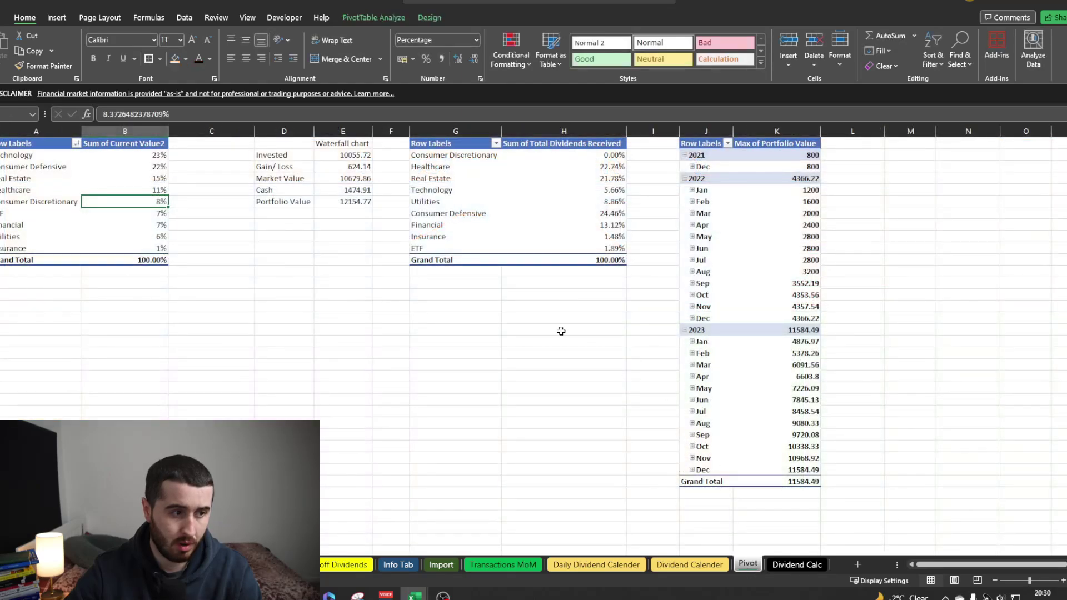
Step: Inspect the formulas behind Invested, Gain/Loss and Market Value in the waterfall table, and check the Info Tab cells they reference
left_click(351, 157)
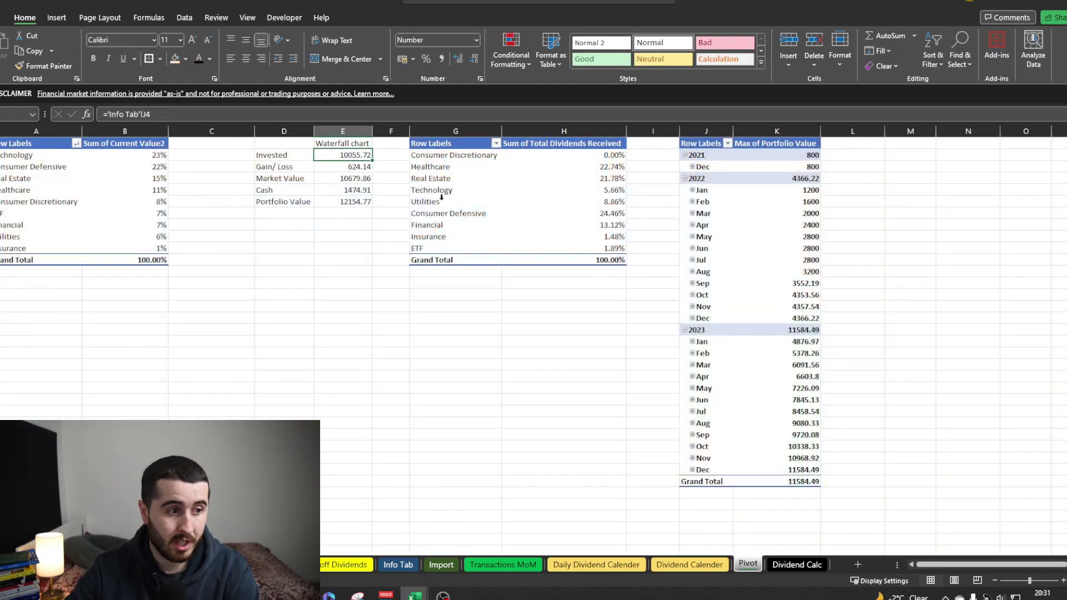
left_click(354, 169)
left_click(364, 183)
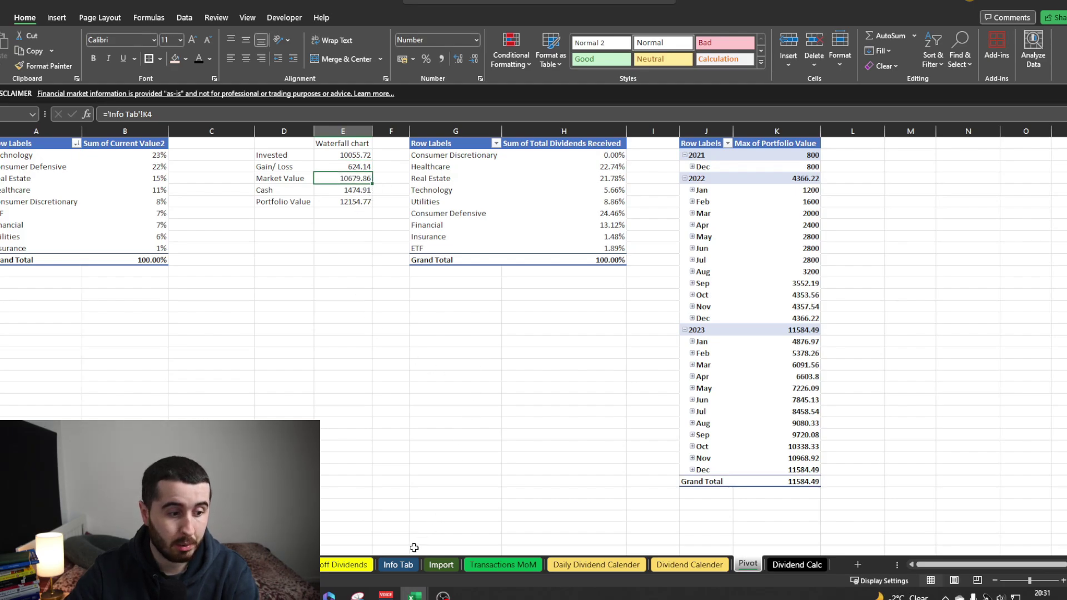
left_click(406, 565)
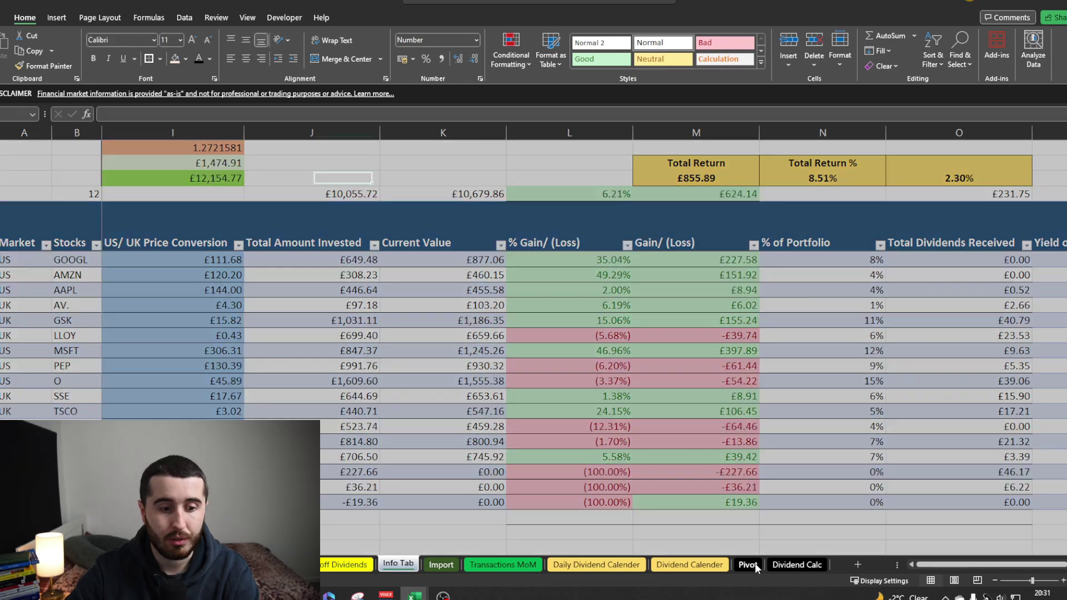
left_click(748, 564)
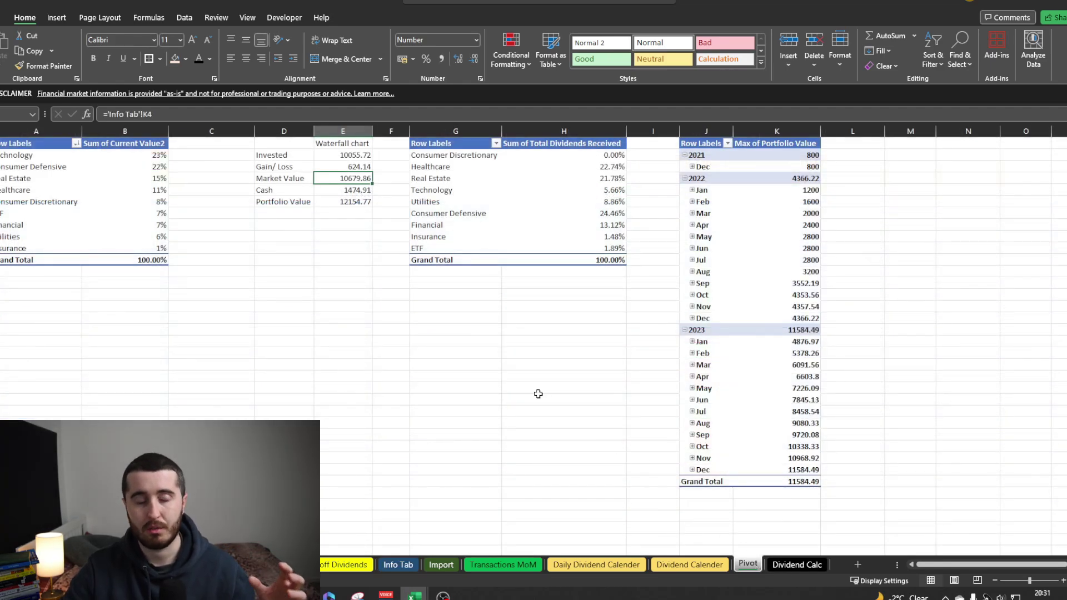
Step: Inspect the formulas behind Cash and Portfolio Value in the Pivot sheet's waterfall table, leaving them as they are
left_click(370, 192)
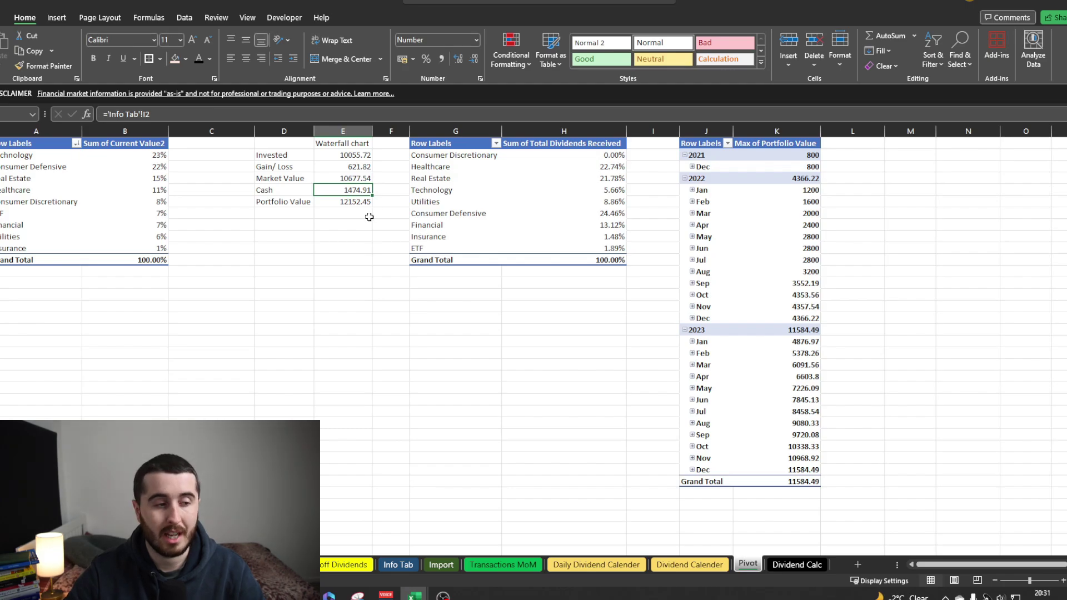
left_click(343, 204)
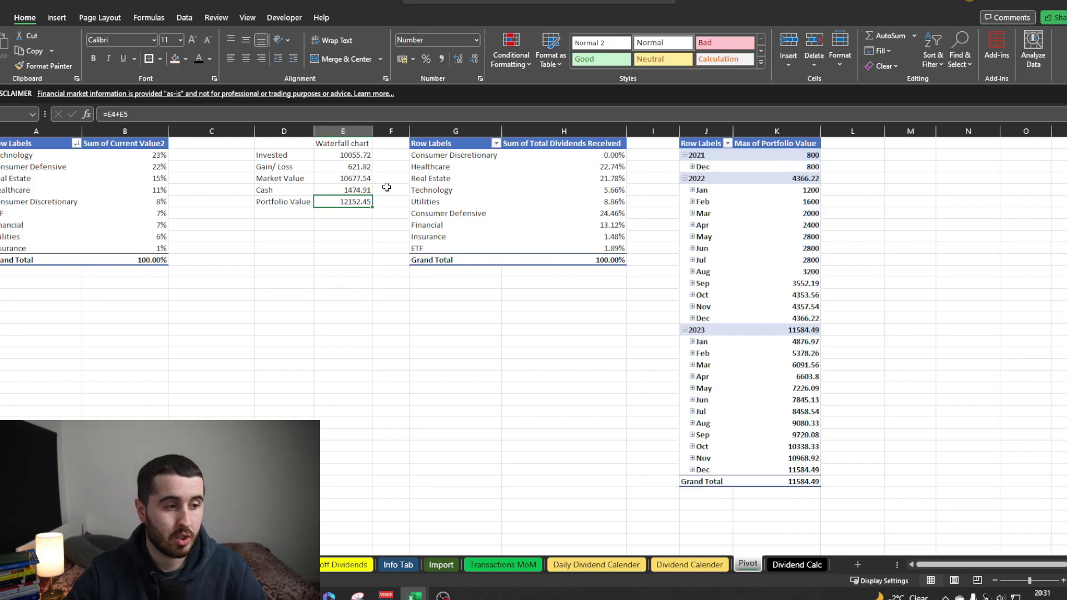
double_click(355, 201)
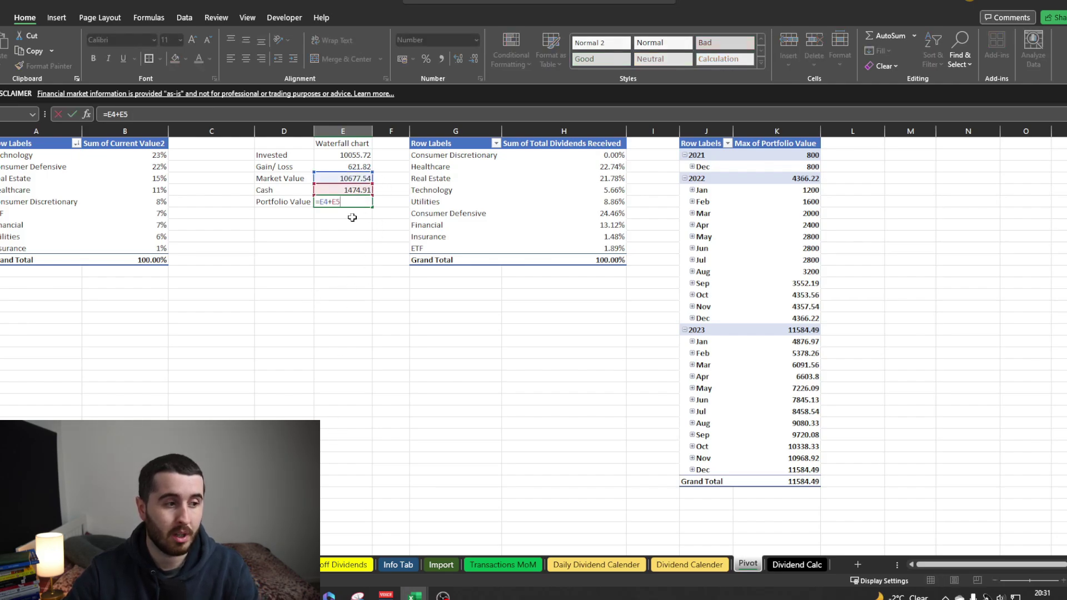
key("Escape")
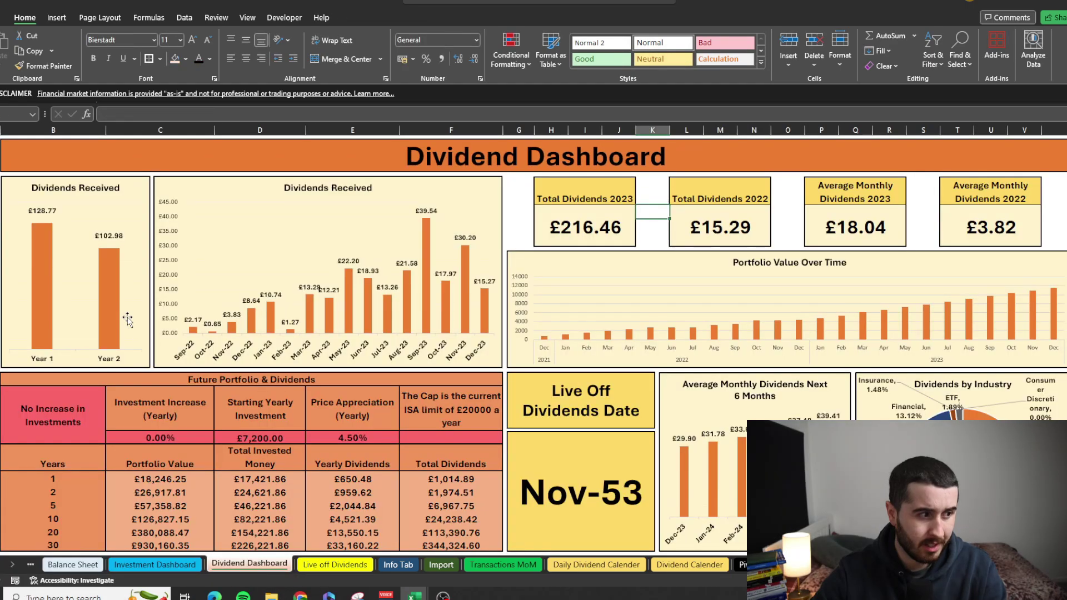
Step: On the Dividend Dashboard, inspect the data source range of the yearly Dividends Received chart, and close it without changes
left_click(133, 181)
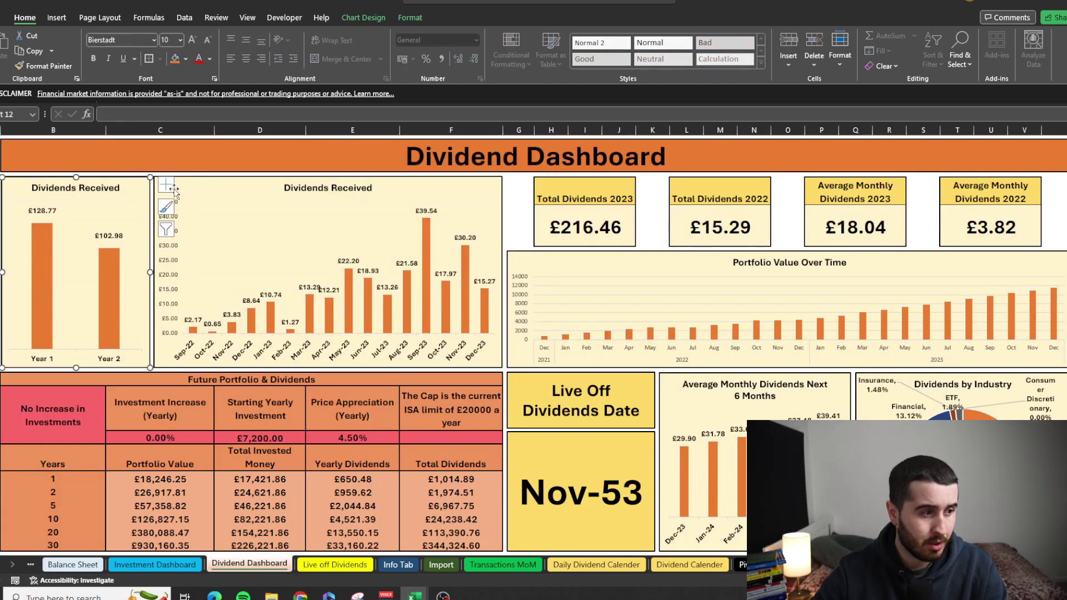
right_click(133, 181)
left_click(174, 365)
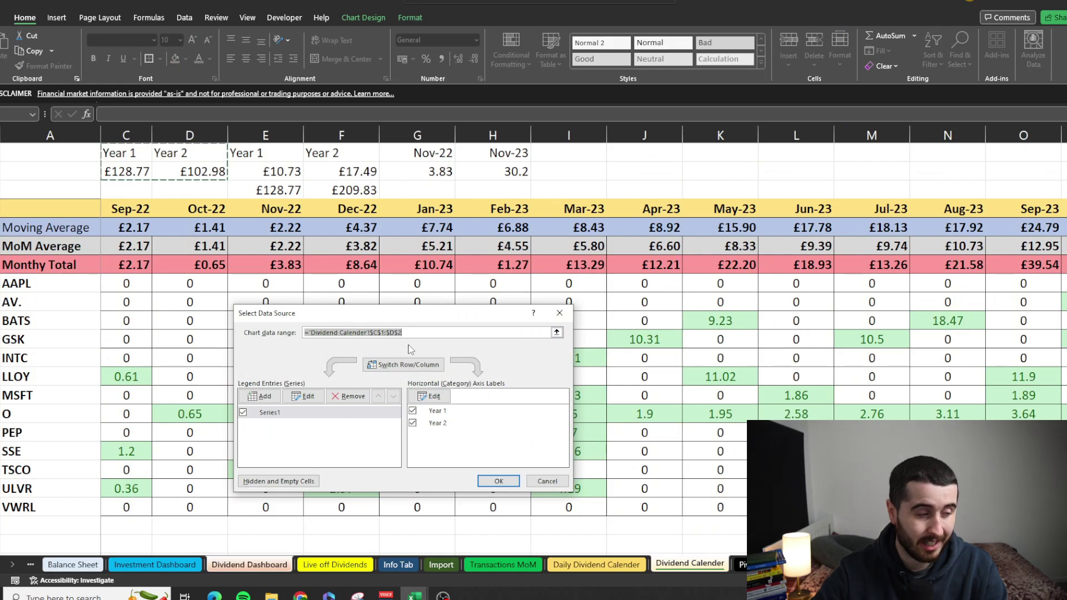
scroll(367, 230, "left", 1)
key("Return")
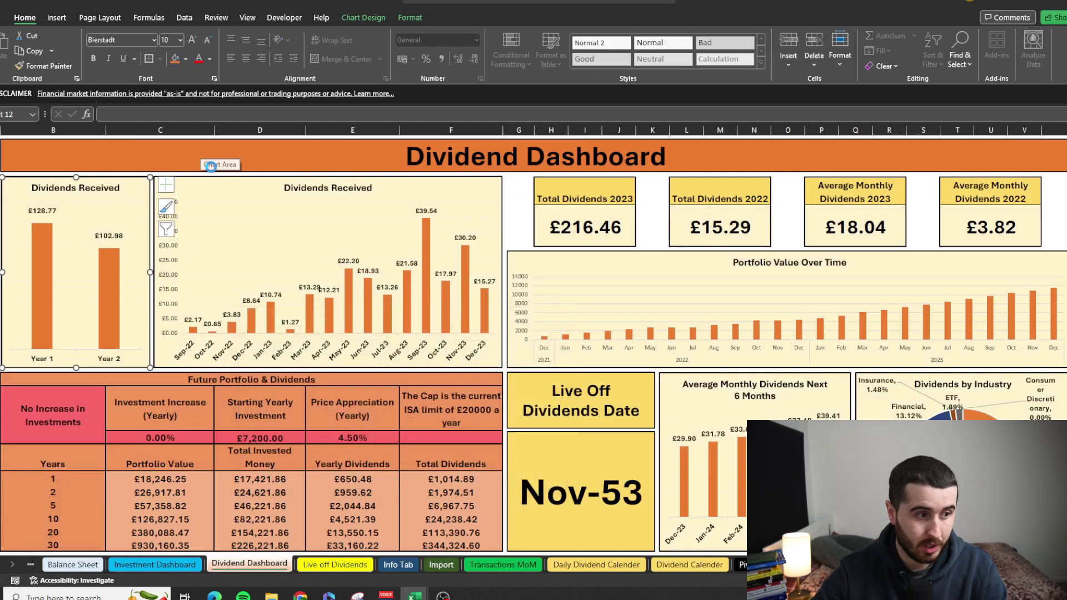
Step: On the Dividend Calender sheet, inspect which monthly totals the Year 1 and Year 2 sums in row 2 cover
left_click(690, 564)
double_click(220, 176)
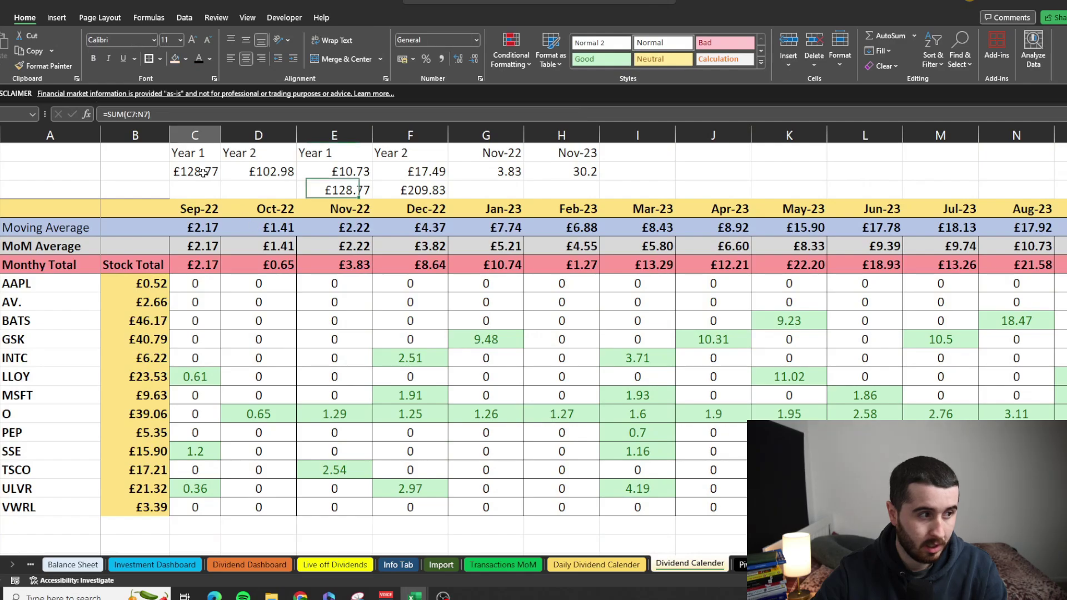
key("Return")
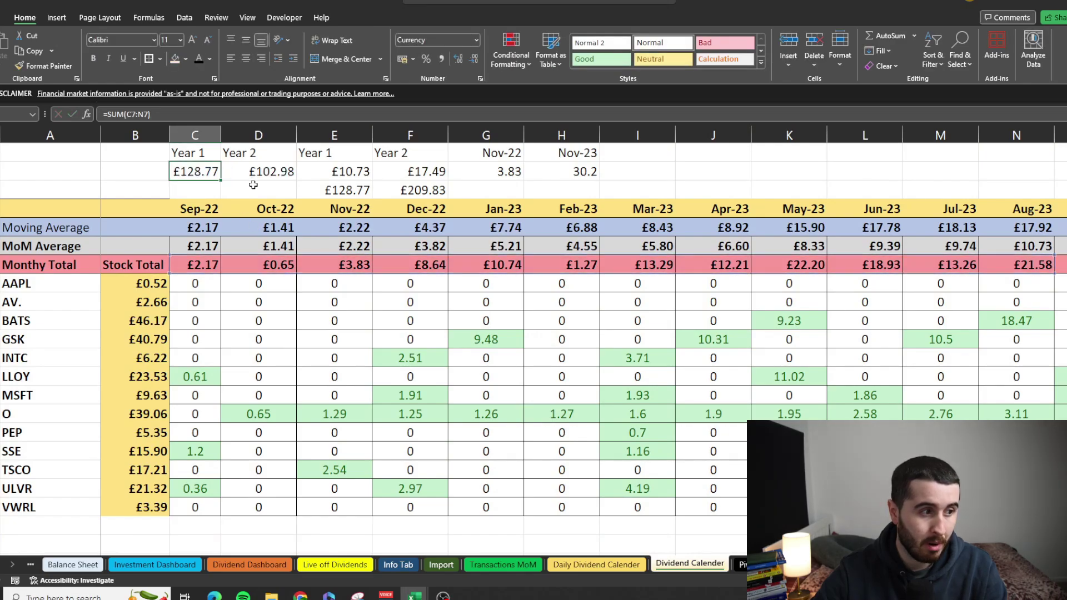
double_click(261, 173)
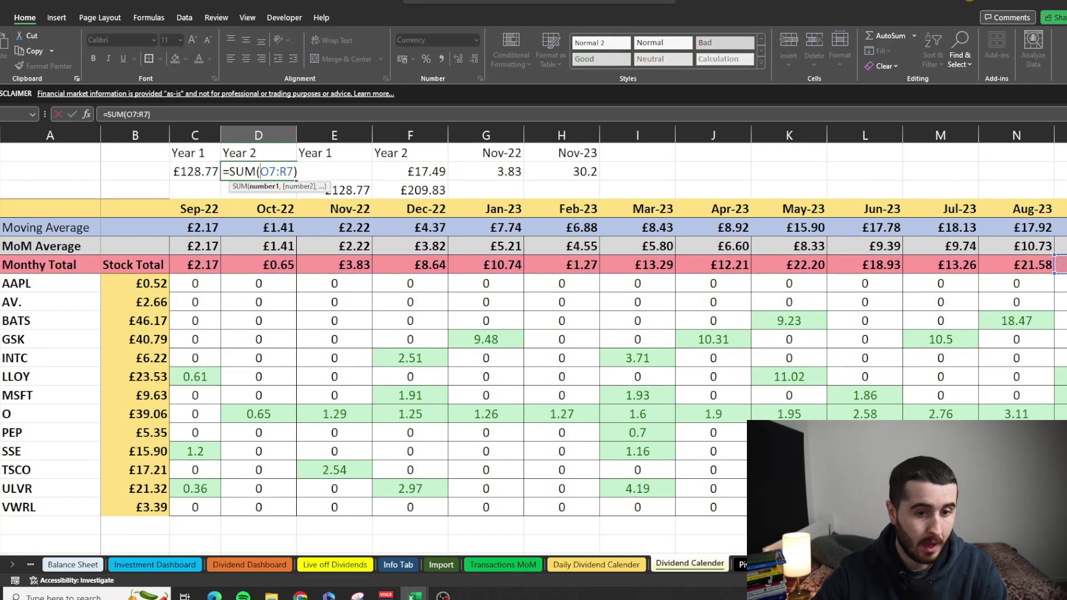
scroll(583, 339, "right", 4)
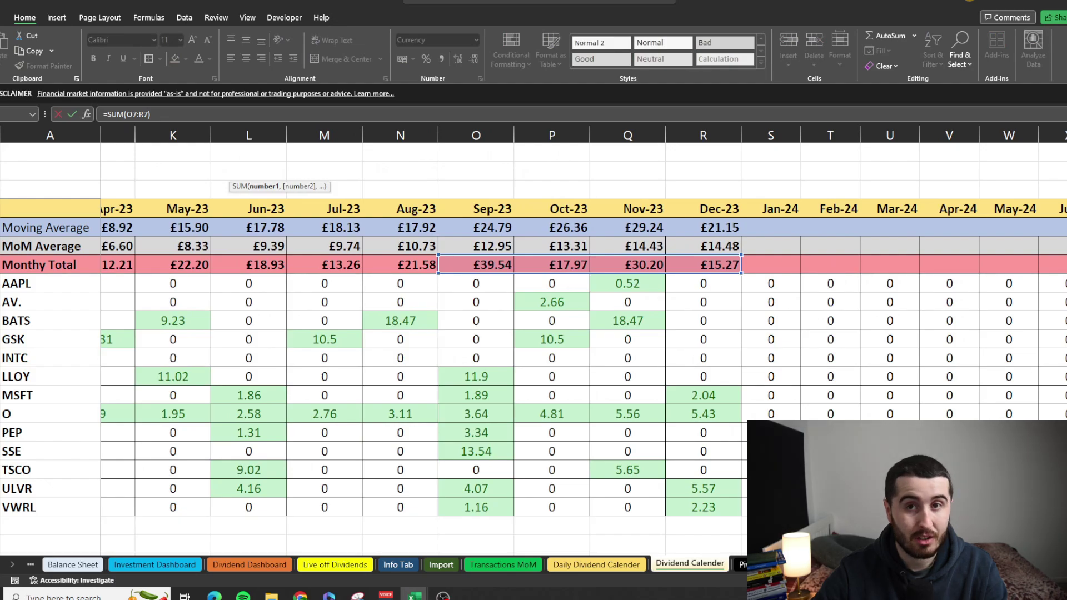
scroll(584, 339, "left", 4)
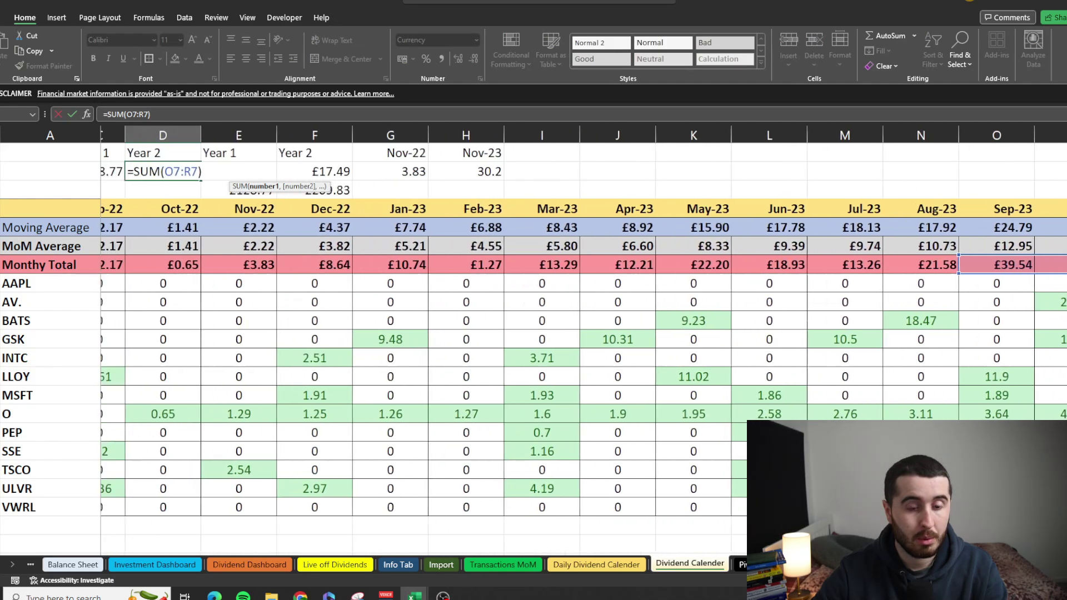
scroll(398, 312, "left", 1)
key("Escape")
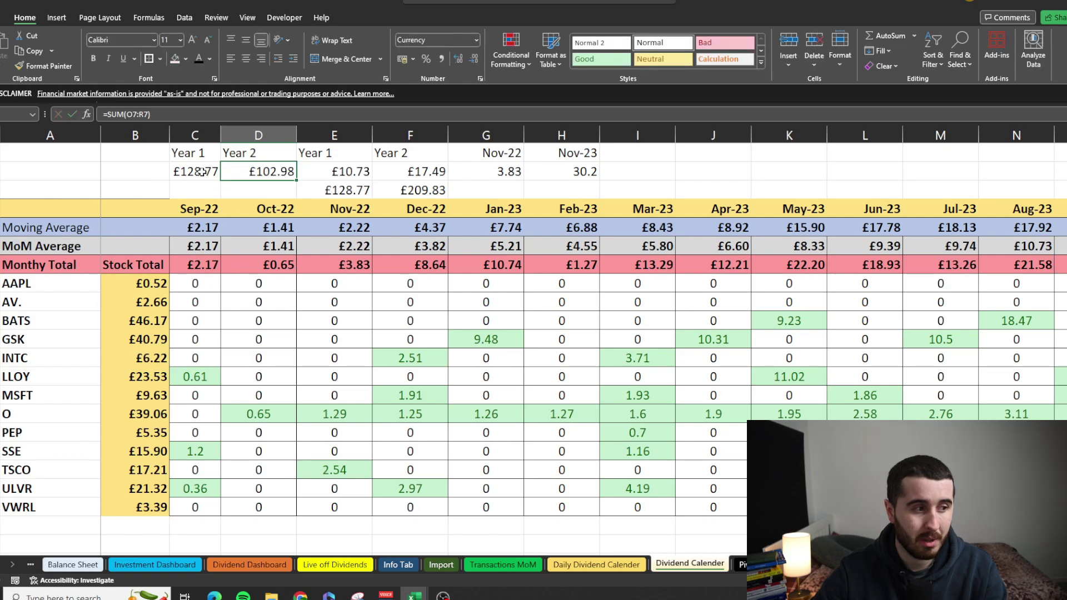
Step: Compare the month ranges summed by the Year 1 and Year 2 formulas in C2 and D2 once more, without changing them
double_click(201, 171)
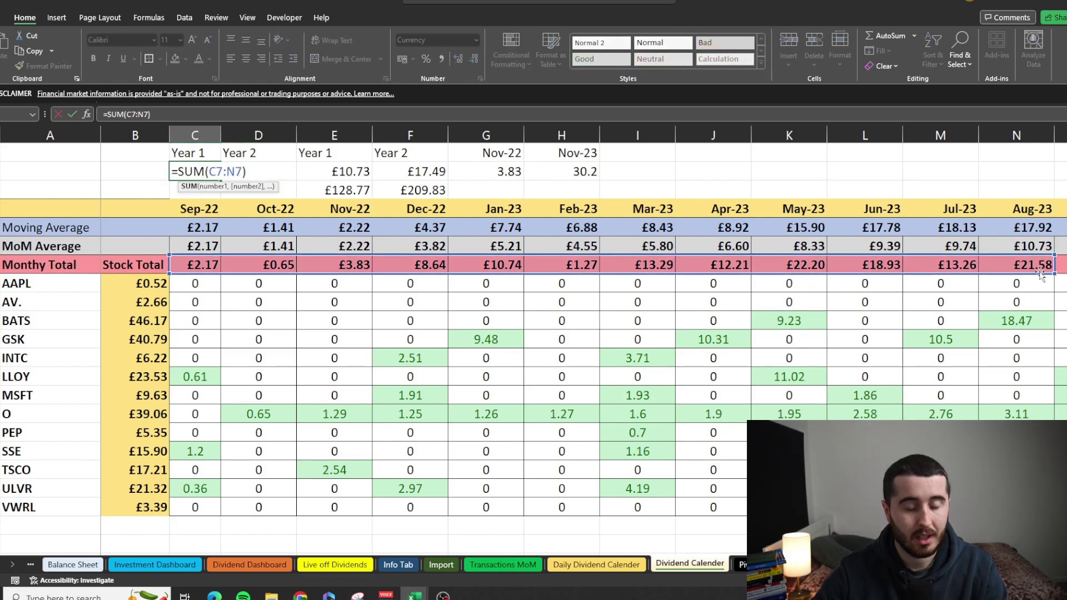
left_click(461, 248)
double_click(270, 171)
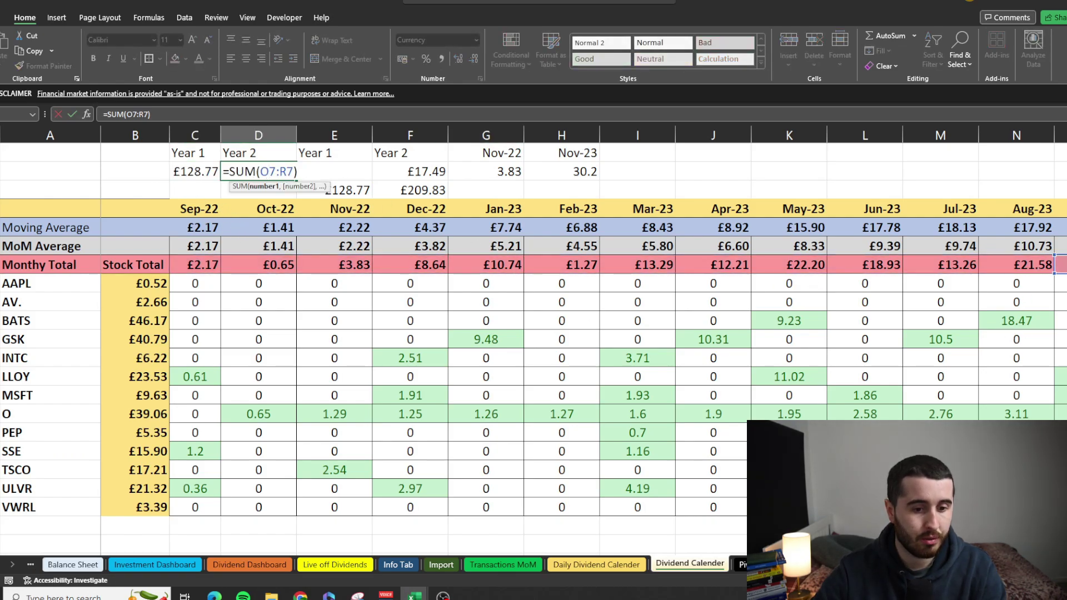
scroll(888, 278, "right", 3)
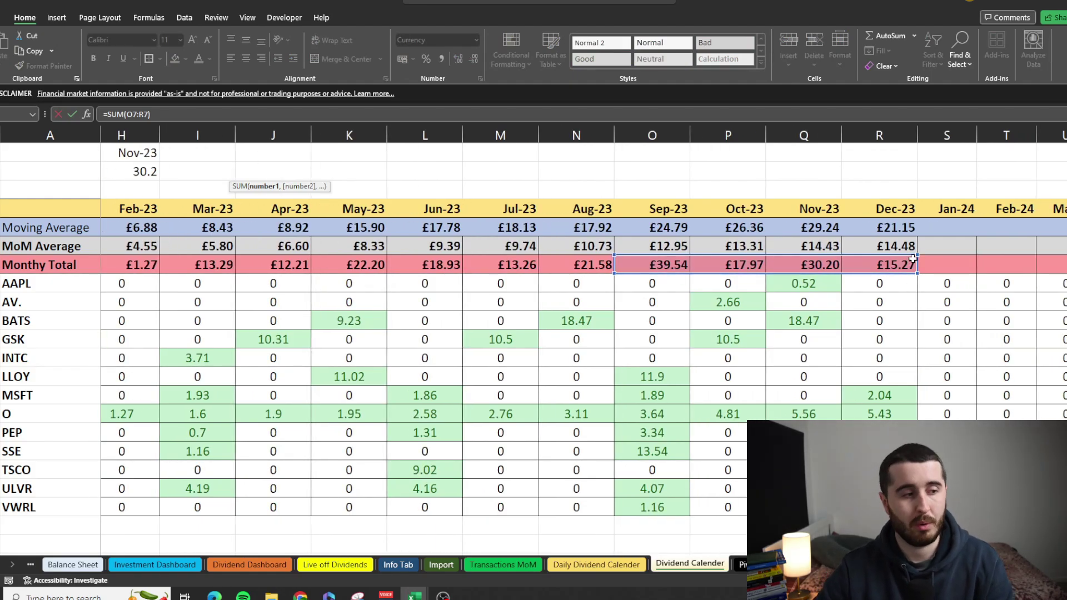
key("Return")
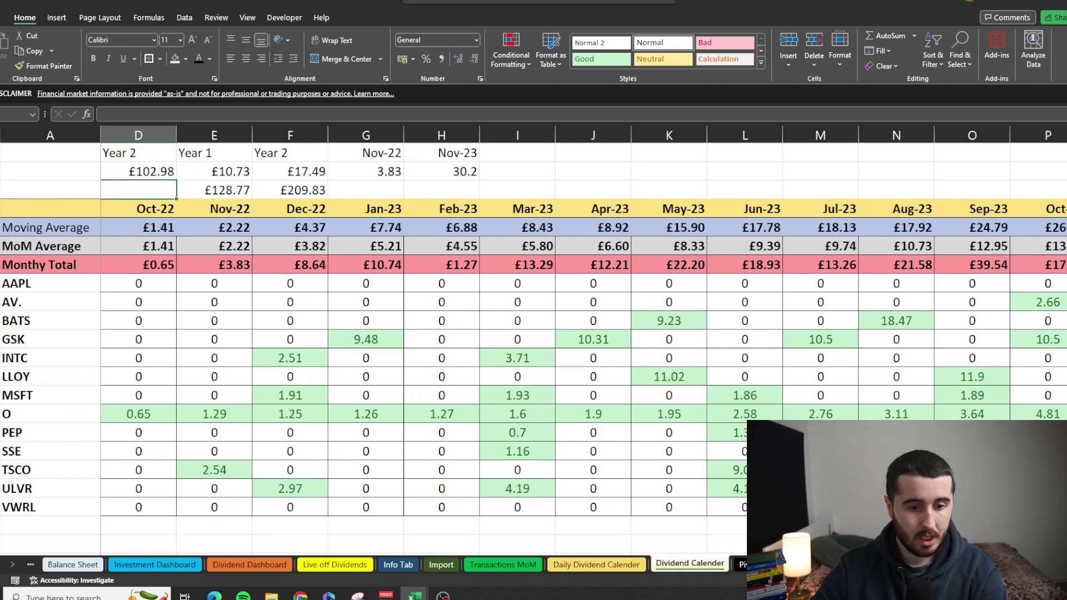
scroll(632, 460, "left", 2)
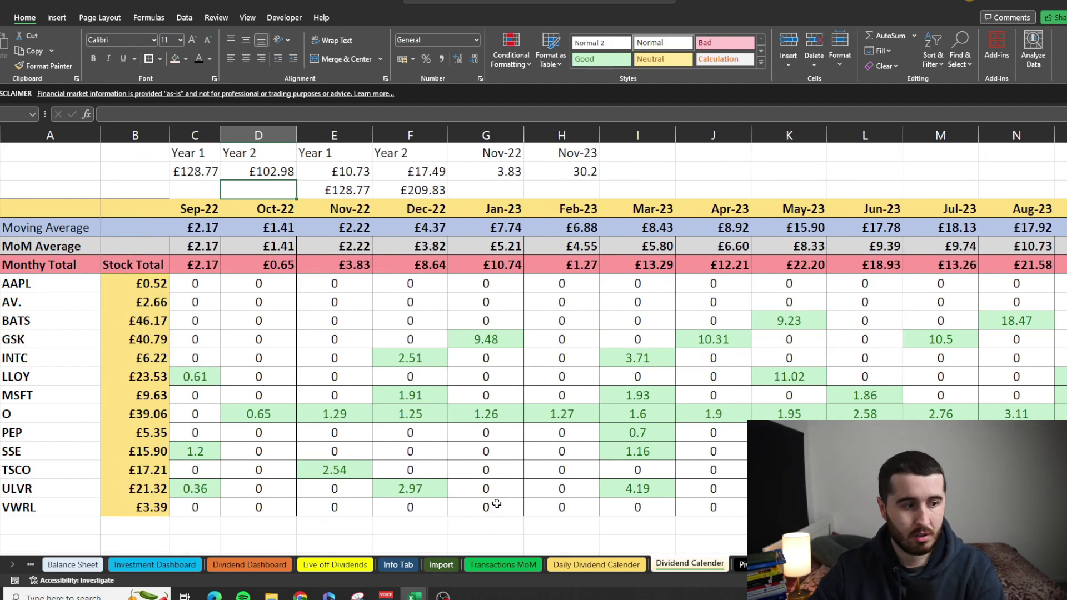
Step: On the Dividend Dashboard, inspect the data source ranges of the monthly Dividends Received chart
left_click(272, 563)
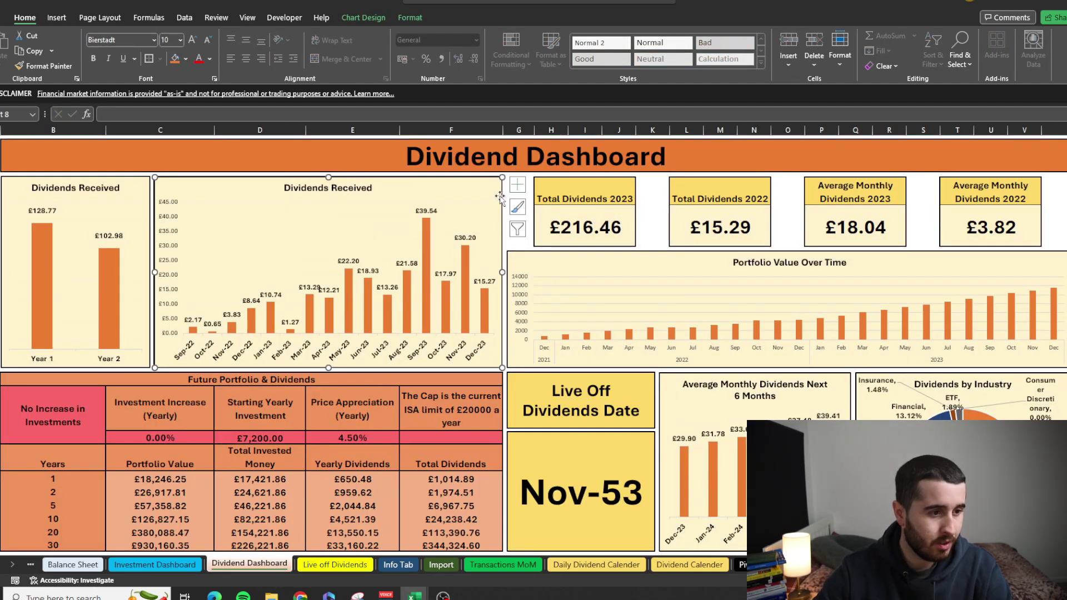
right_click(500, 197)
left_click(559, 382)
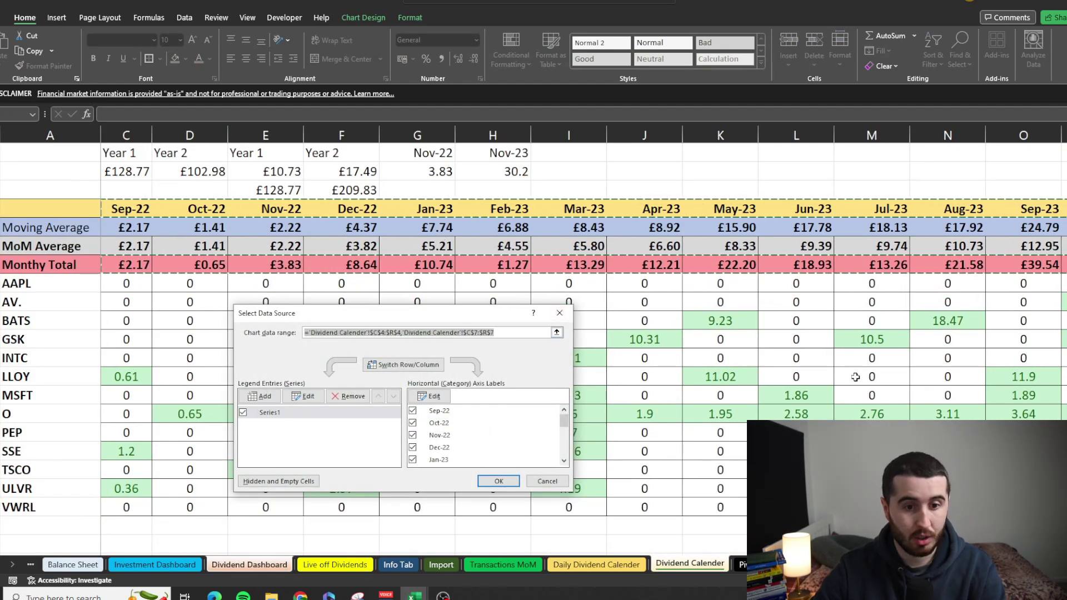
scroll(855, 377, "right", 5)
scroll(855, 377, "left", 6)
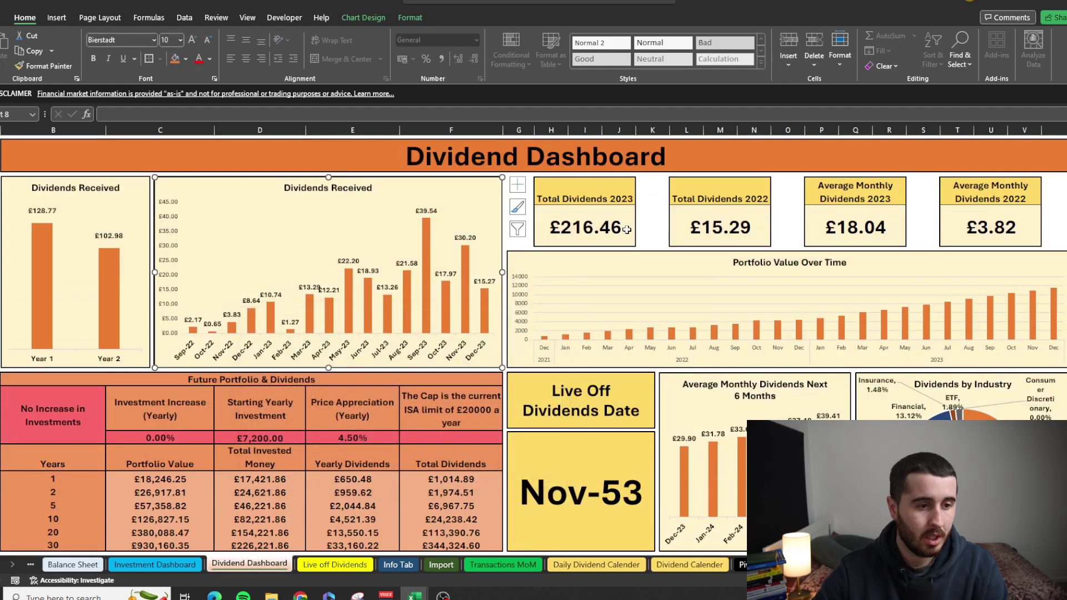
Step: Check the dashboard's Total Dividends 2023 figure for its source, and open the 2023 table on the Daily Dividend Calender sheet
left_click(627, 230)
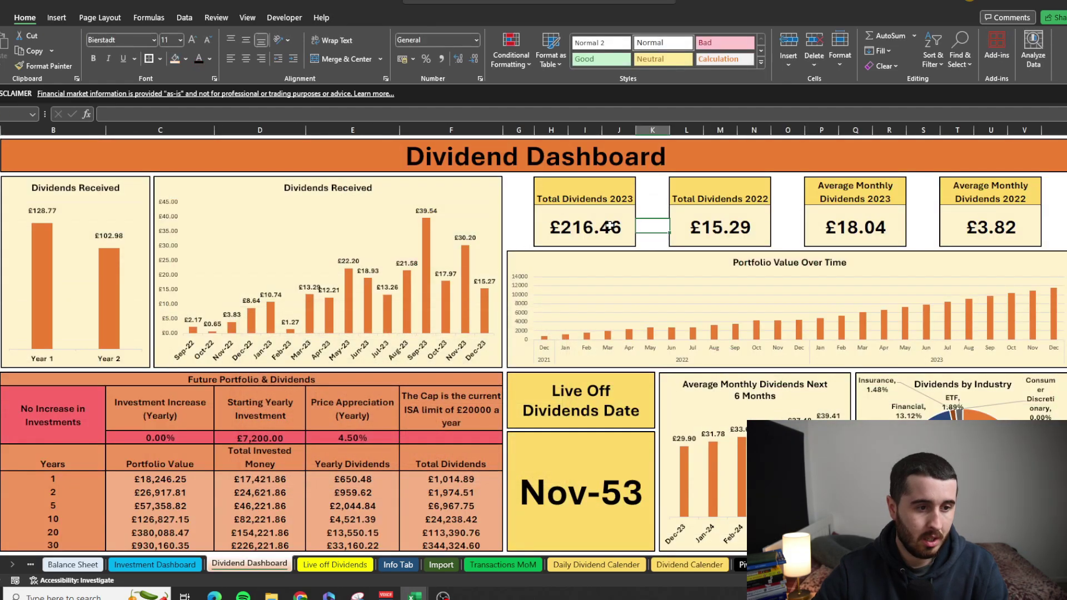
left_click(678, 226)
left_click(618, 226)
left_click(652, 214)
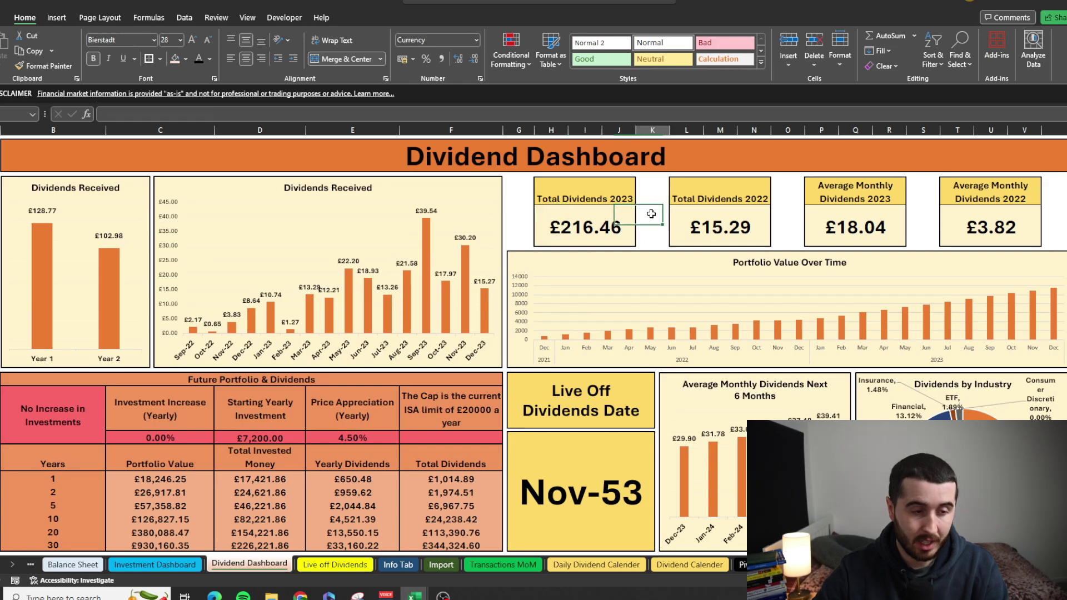
left_click(597, 564)
scroll(368, 330, "down", 7)
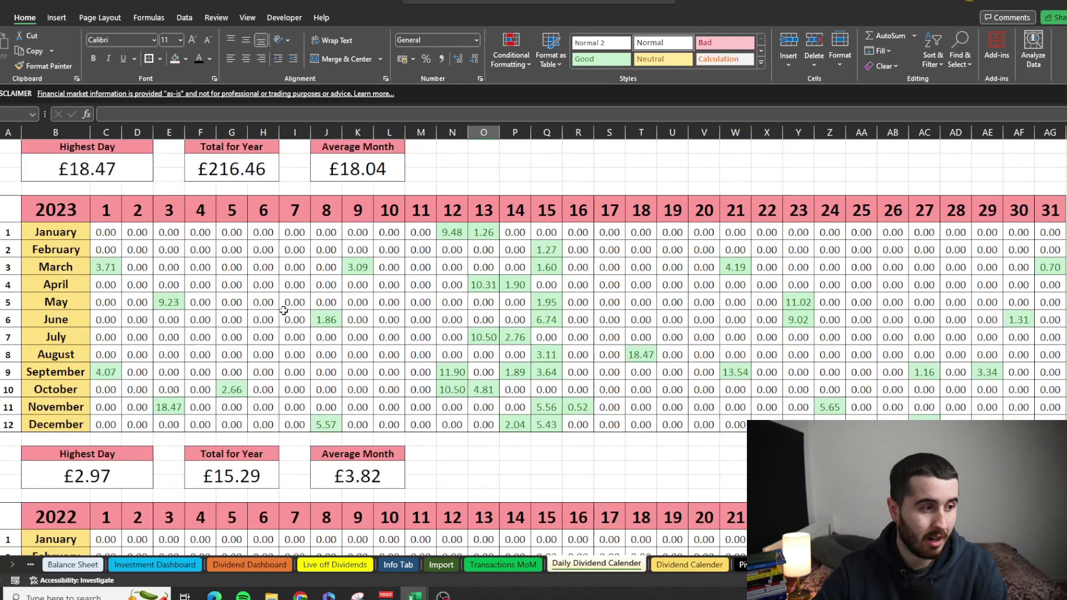
Step: Inspect the SUMIFS formula for 1 January 2023 and the year, month and day cells it references
left_click(106, 230)
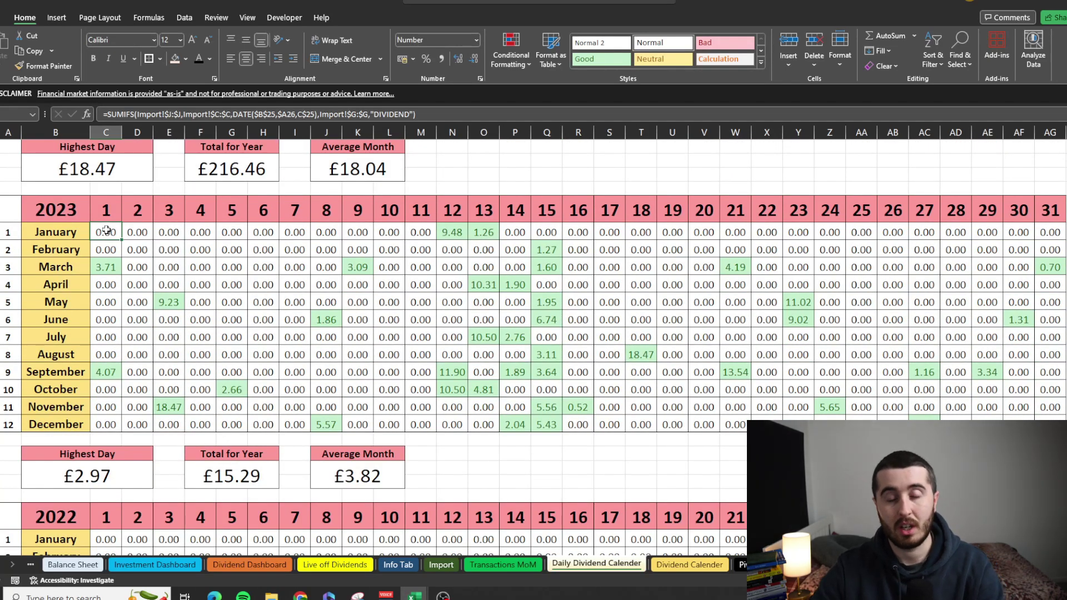
double_click(106, 231)
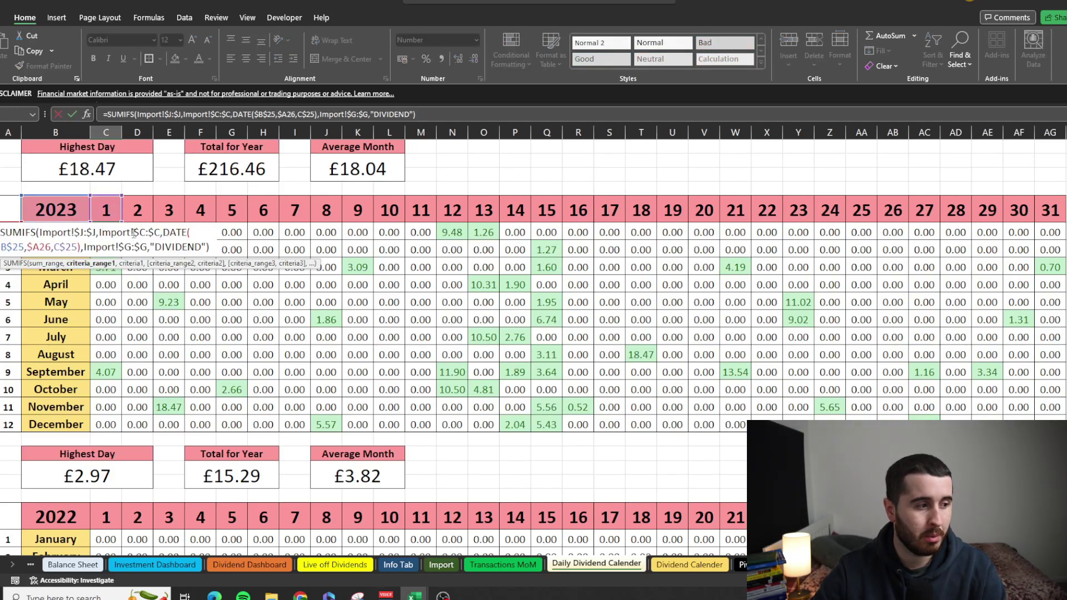
key("Escape")
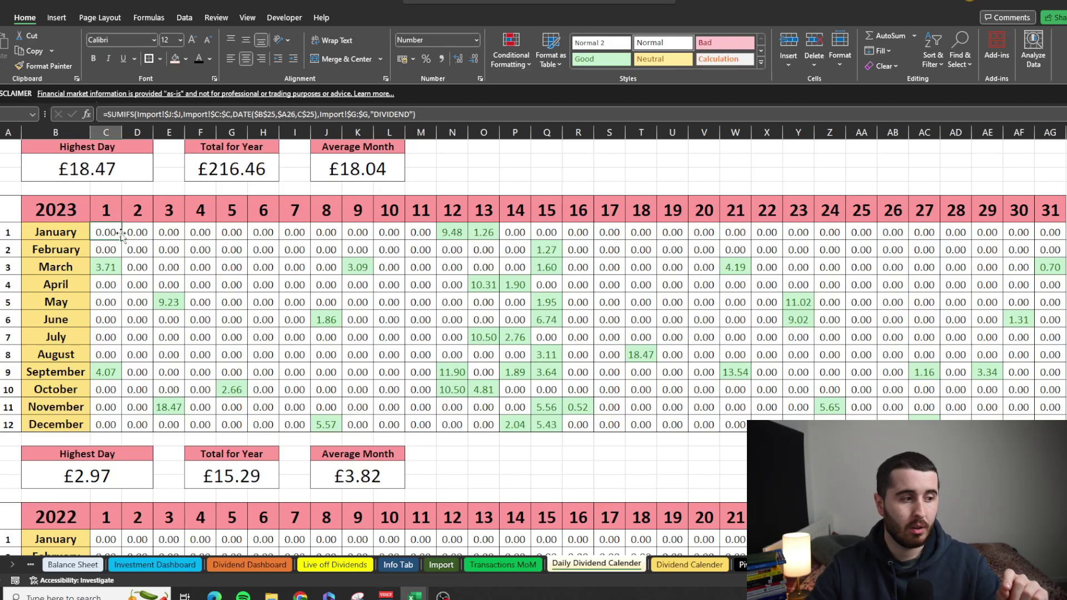
left_click(36, 233)
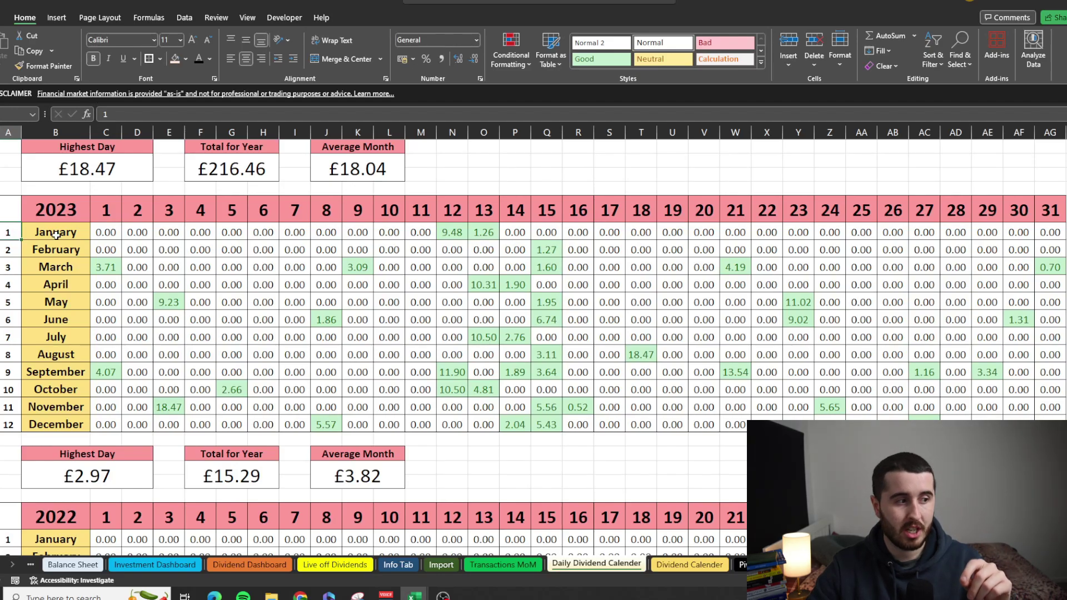
left_click(65, 218)
left_click(102, 236)
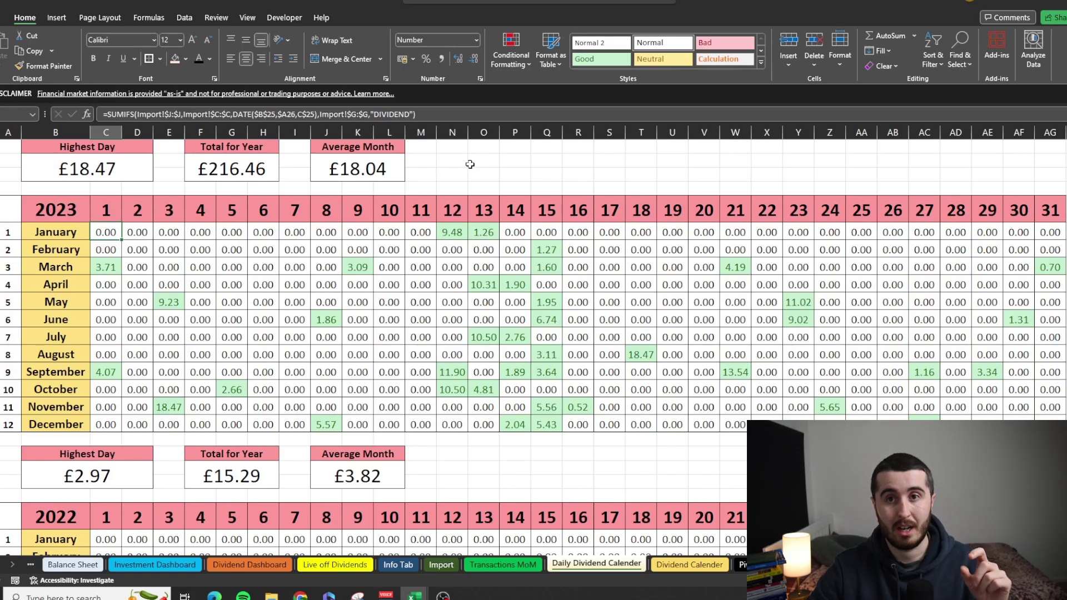
Step: On the Dividend Dashboard, check the data source of the Portfolio Value Over Time chart
left_click(275, 565)
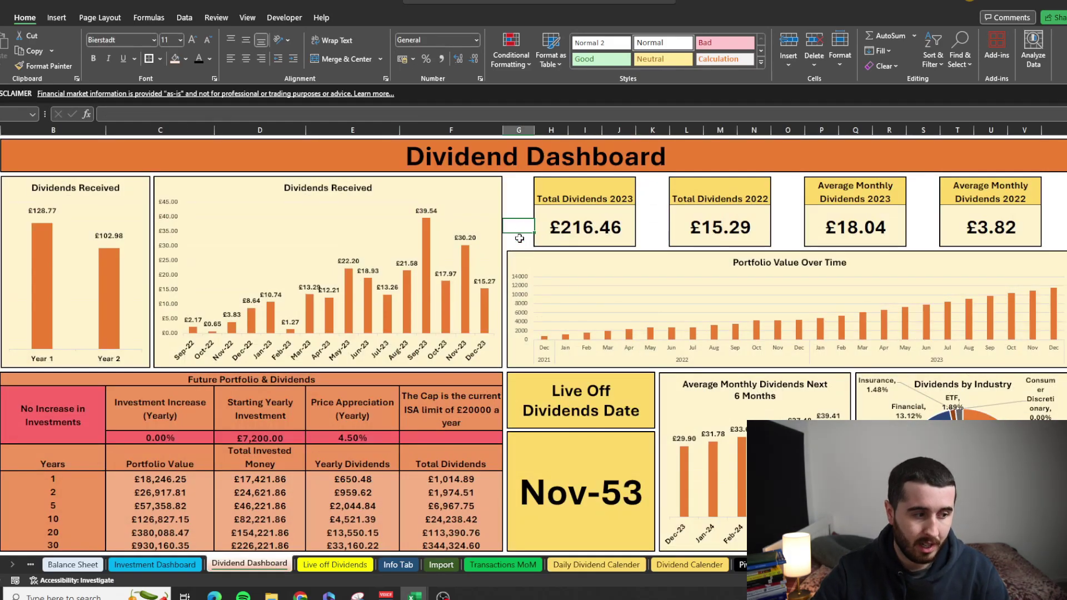
left_click(601, 254)
right_click(601, 254)
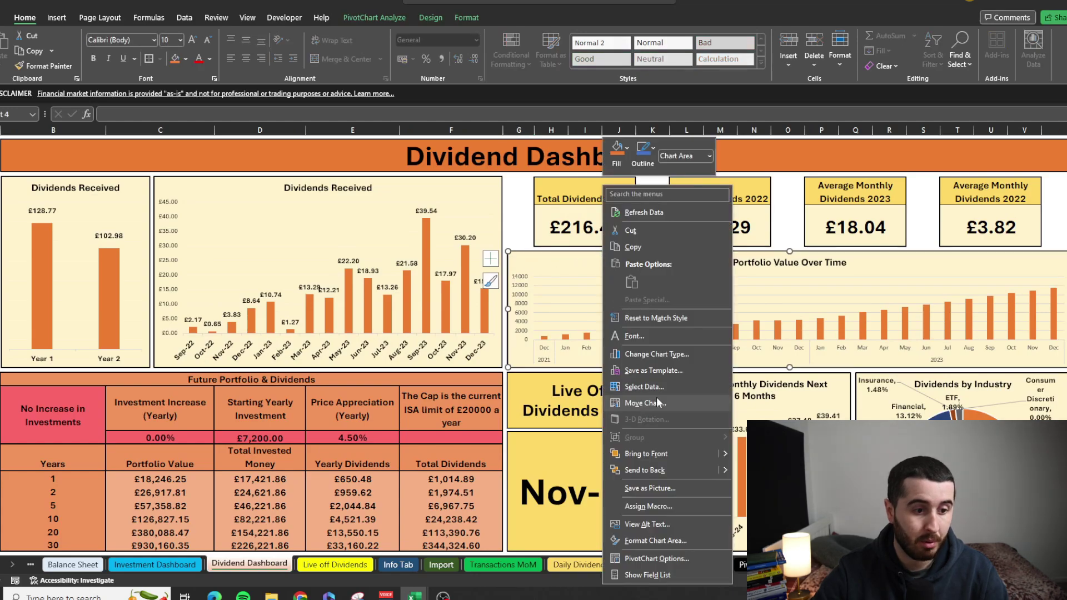
left_click(658, 390)
key("Escape")
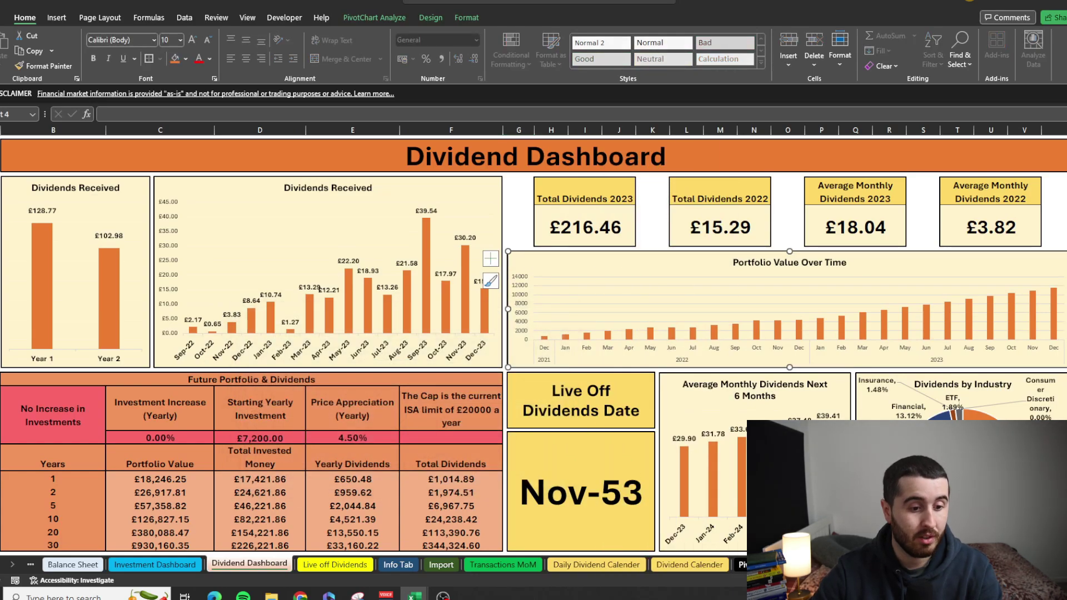
Step: Inspect the source range of the Max of Portfolio Value pivot table behind the chart, keeping the range as it is
left_click(743, 564)
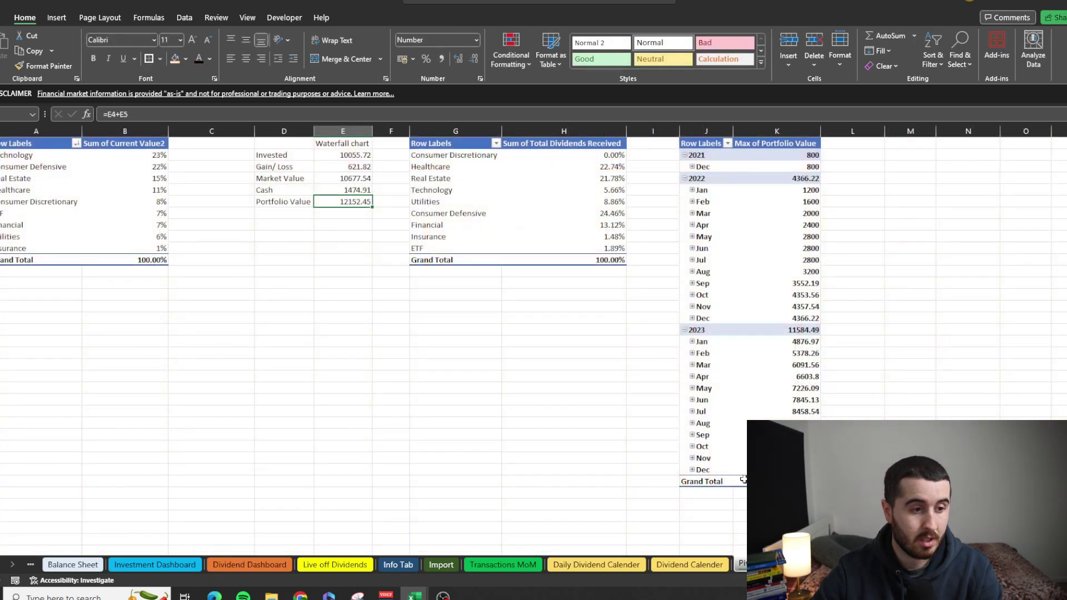
left_click(736, 236)
left_click(375, 18)
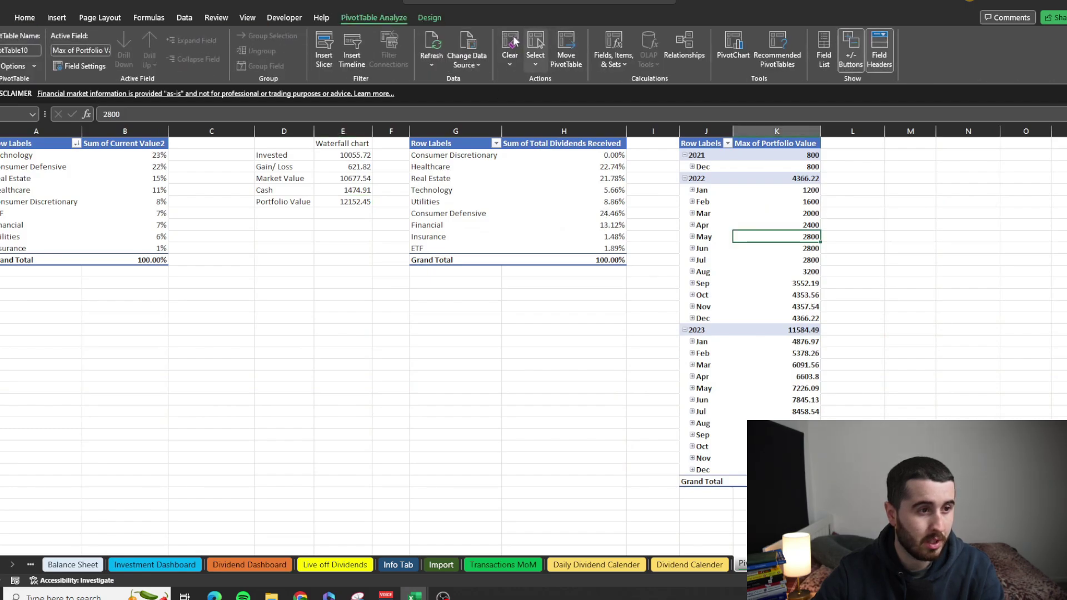
left_click(472, 40)
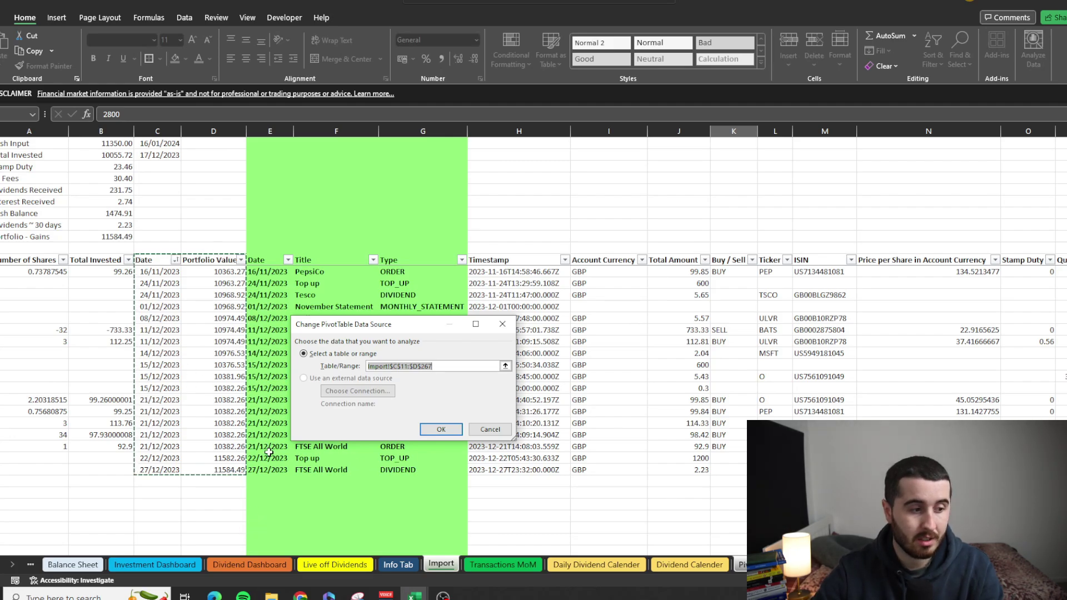
key("Return")
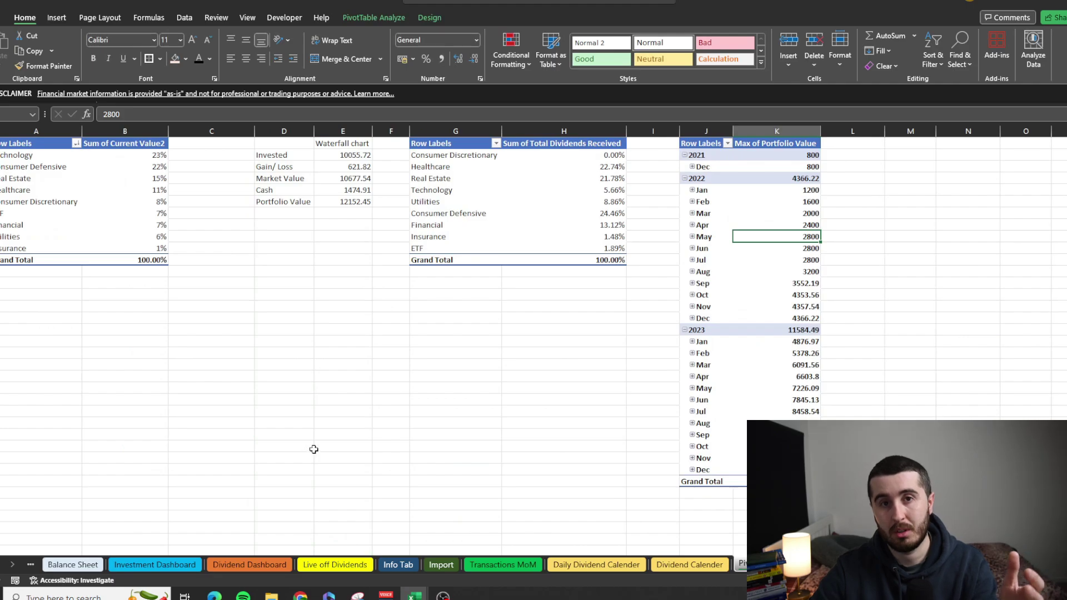
Step: Back on the Dividend Dashboard, check the source references of the total and average monthly dividend figures for 2023 and 2022
left_click(249, 565)
left_click(804, 213)
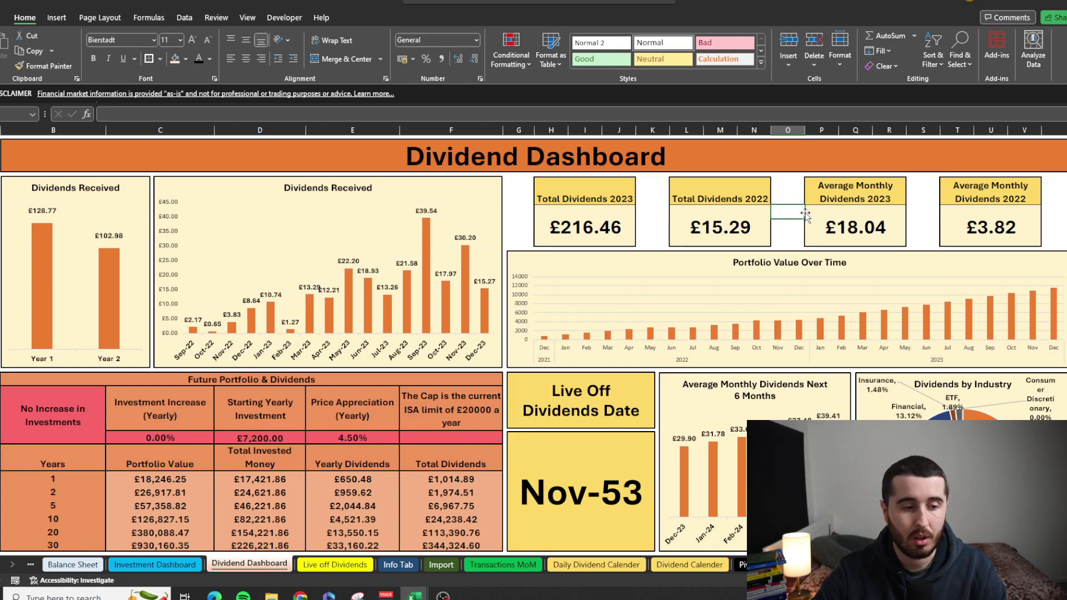
left_click(833, 222)
left_click(1000, 232)
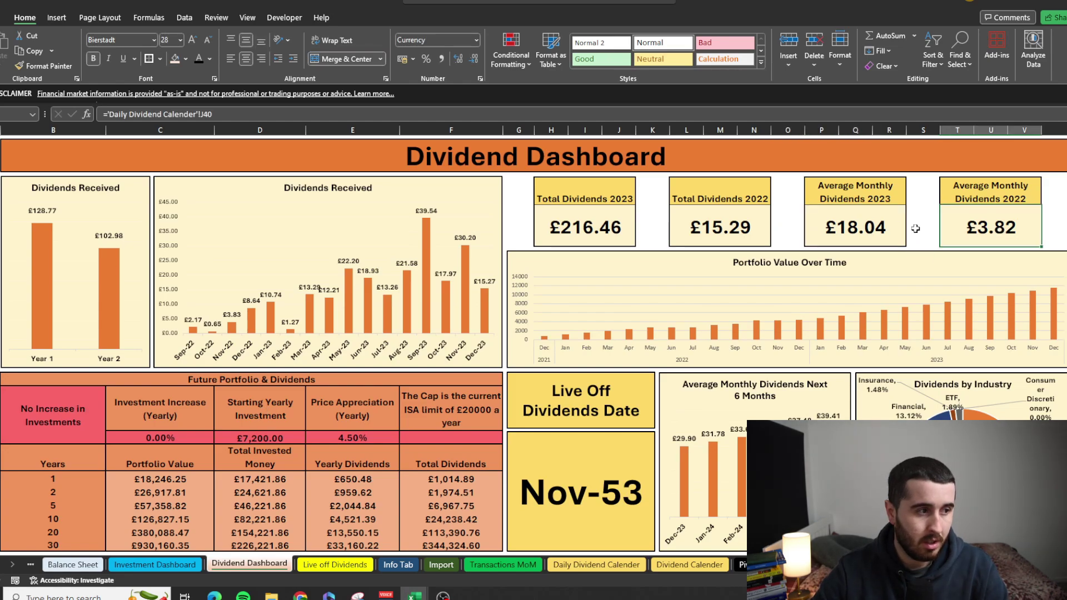
left_click(855, 227)
left_click(727, 231)
left_click(630, 223)
left_click(648, 222)
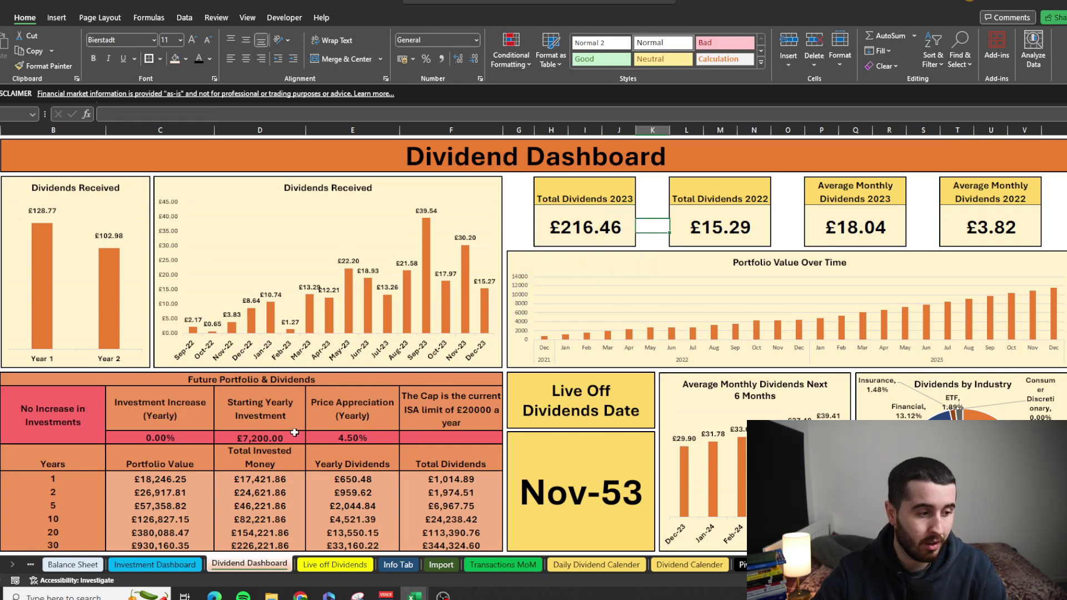
Step: Review the Investment Increase, Starting Yearly Investment and Price Appreciation inputs of the Future Portfolio & Dividends table
left_click(195, 434)
left_click(250, 437)
left_click(326, 439)
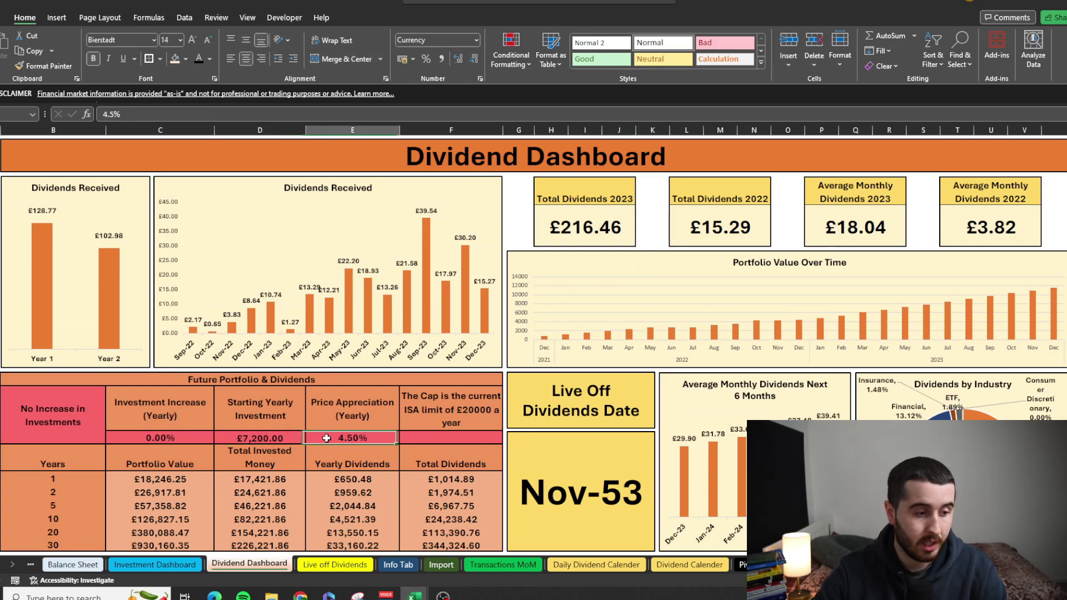
left_click(203, 438)
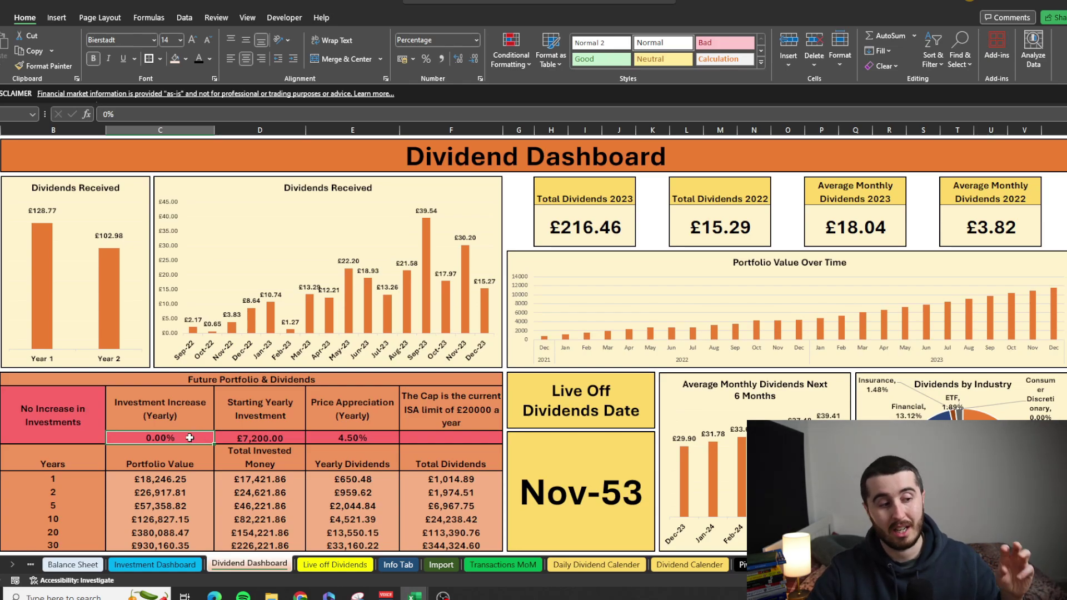
left_click(275, 443)
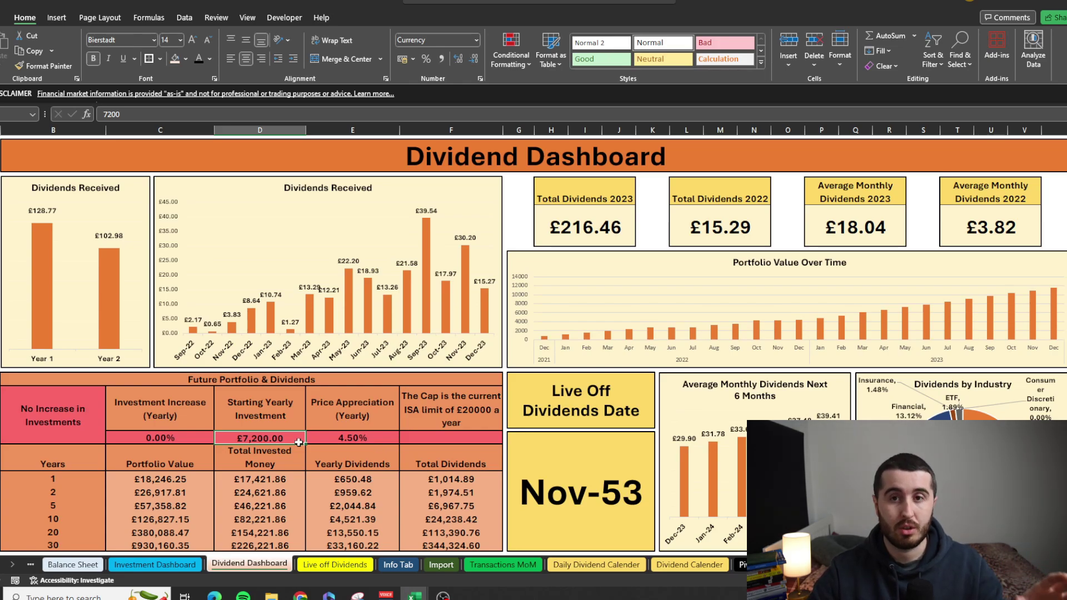
left_click(369, 437)
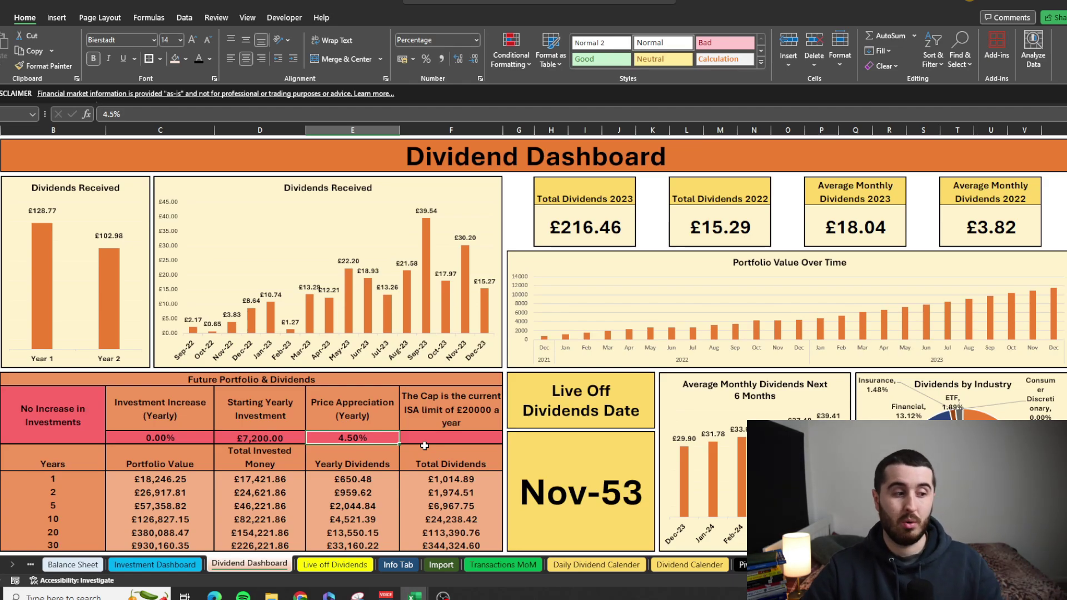
left_click(209, 428)
left_click(208, 437)
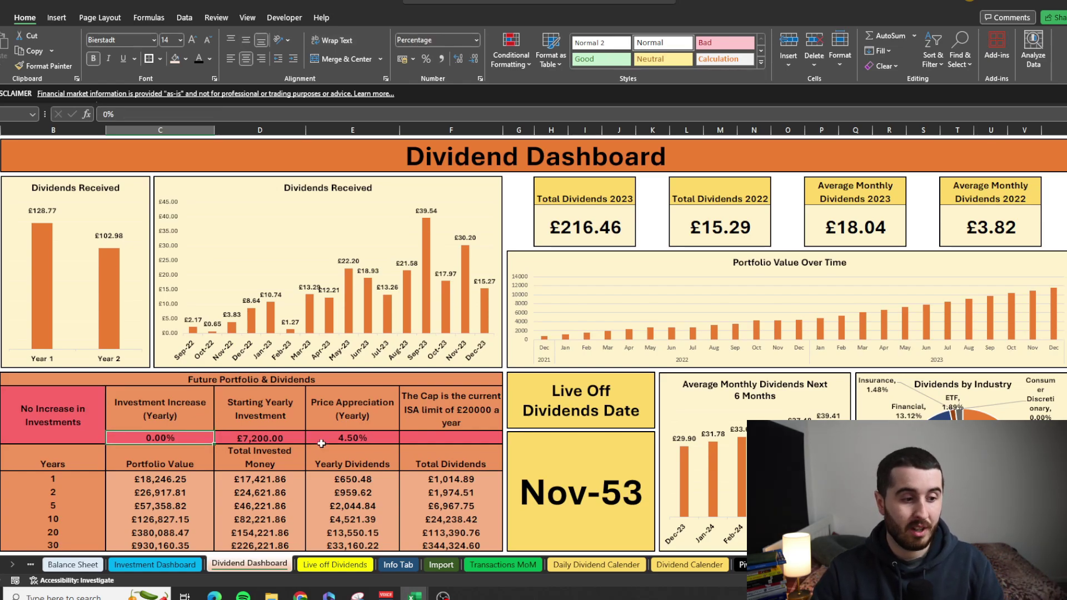
Step: Examine the investment scenario options of the Future Portfolio & Dividends table and the yearly increase input they use
left_click(104, 426)
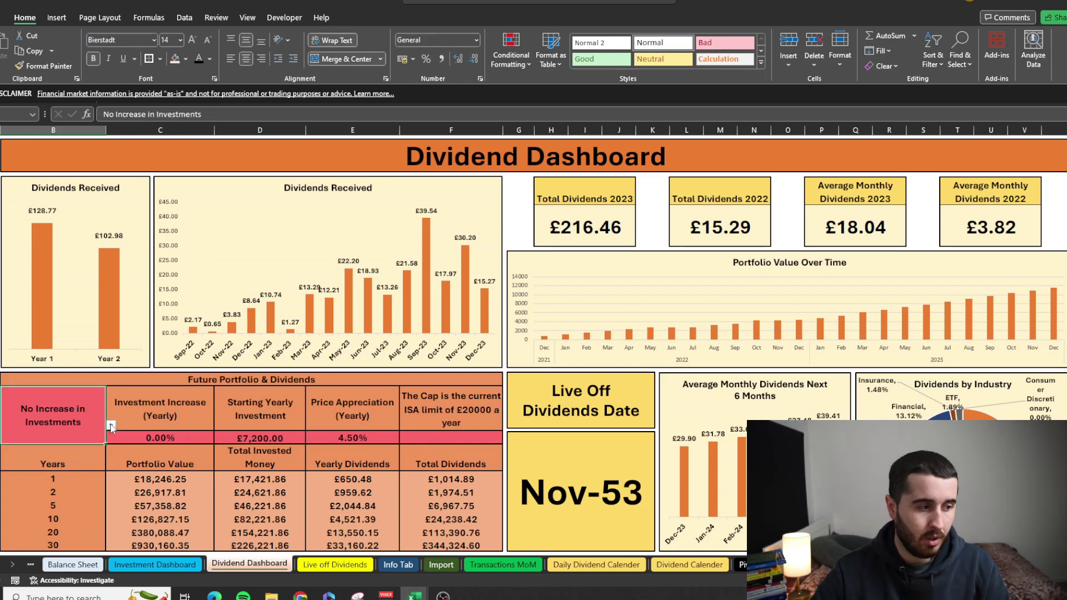
left_click(111, 426)
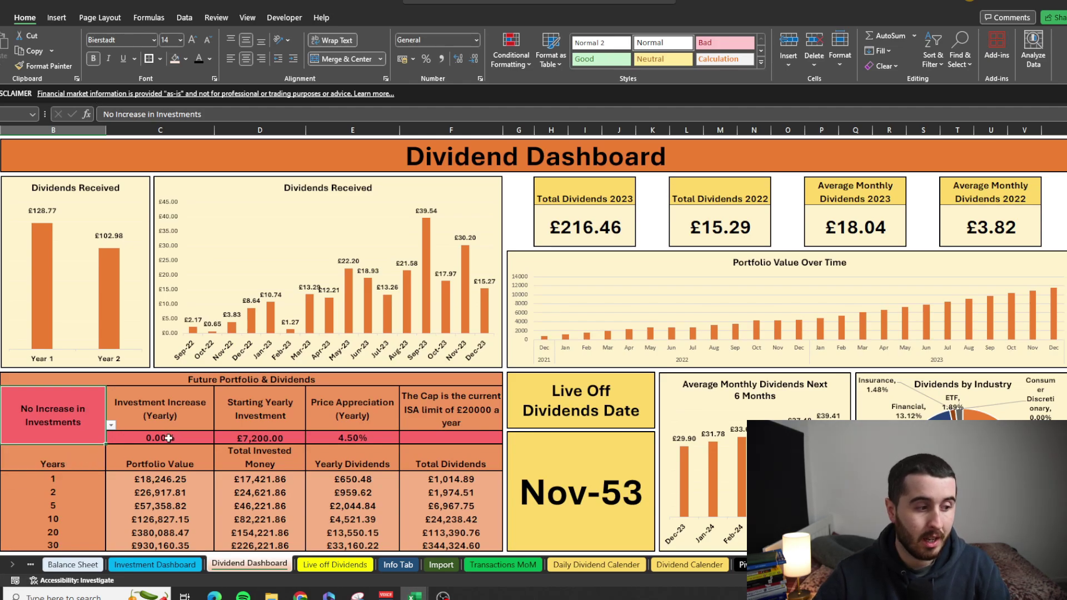
left_click(187, 412)
left_click(199, 434)
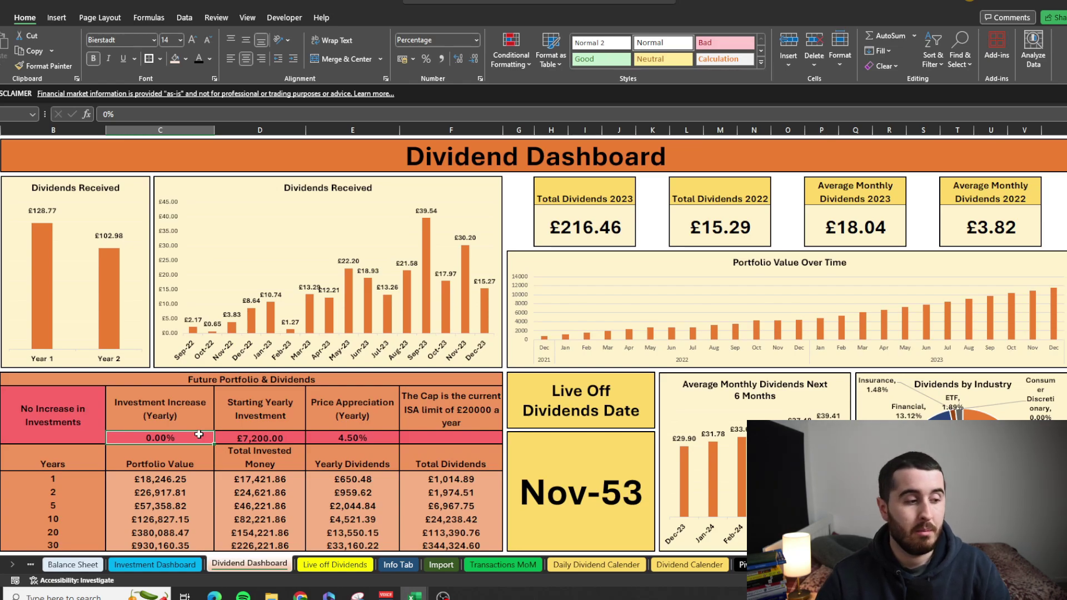
Step: Switch the Future Portfolio & Dividends scenario to Increase in Investments
left_click(101, 429)
left_click(111, 425)
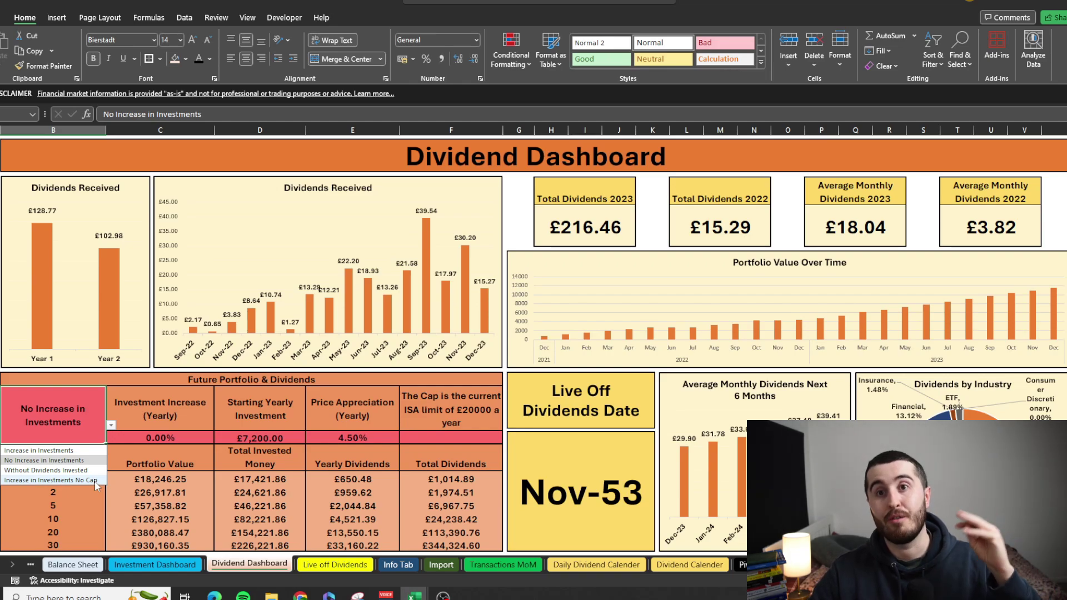
left_click(89, 451)
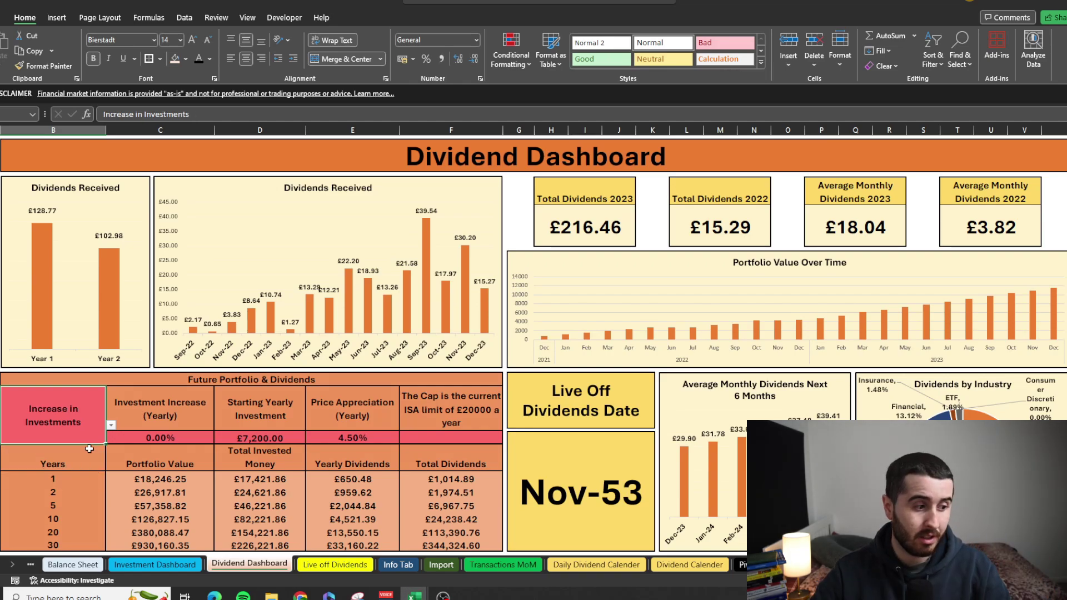
Step: Set the yearly Investment Increase to 10% and check the projected 30-year portfolio value
left_click(196, 437)
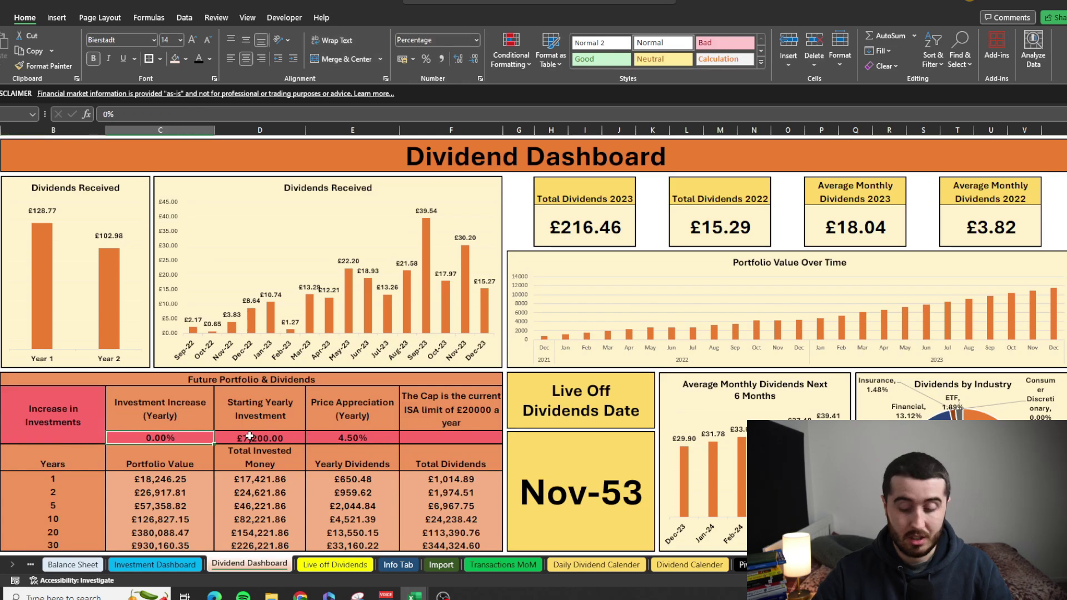
type("10")
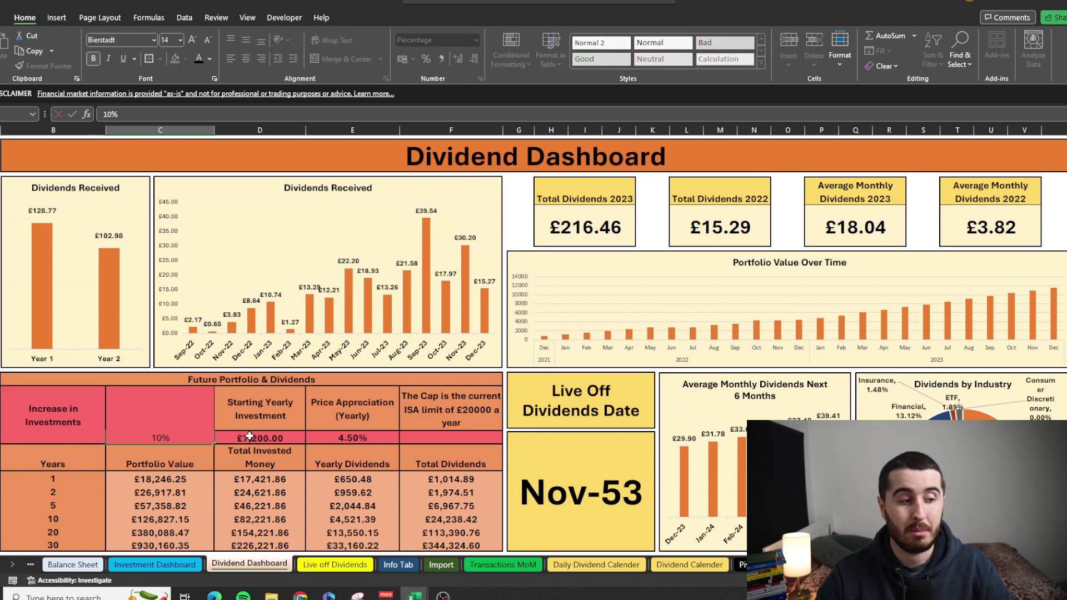
key("Return")
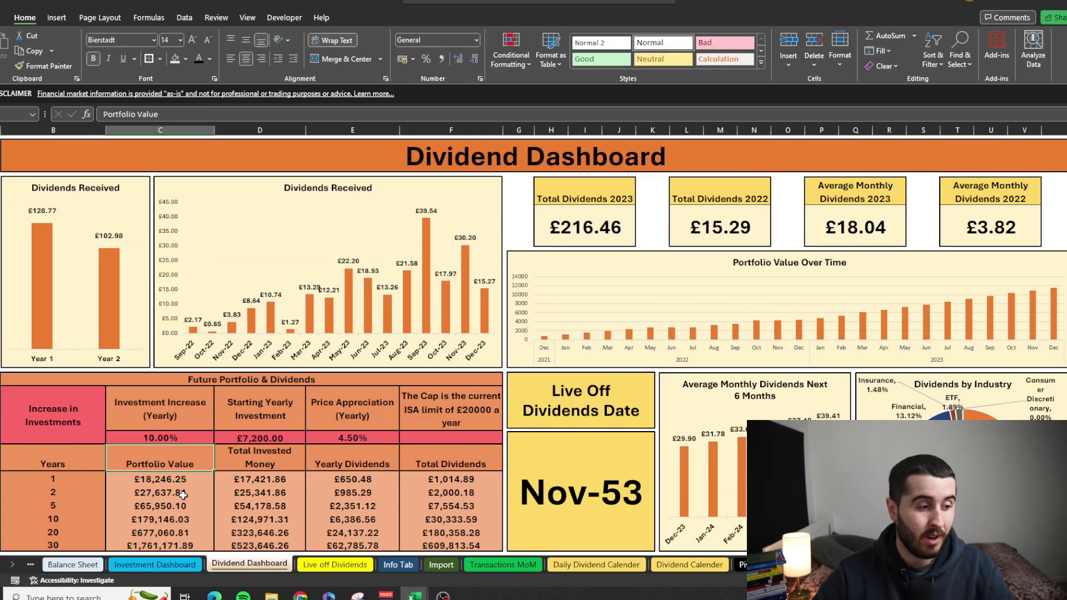
left_click(188, 515)
key("Down")
key("Down")
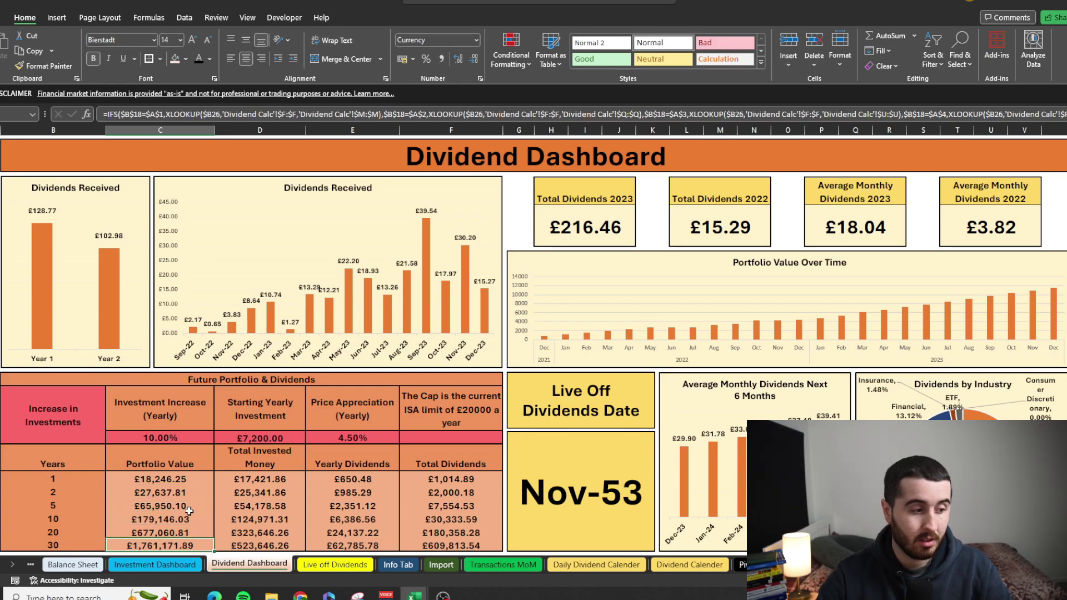
Step: Set the yearly Investment Increase to 0% and compare the projected 30-year portfolio value
left_click(184, 438)
type("0")
key("Return")
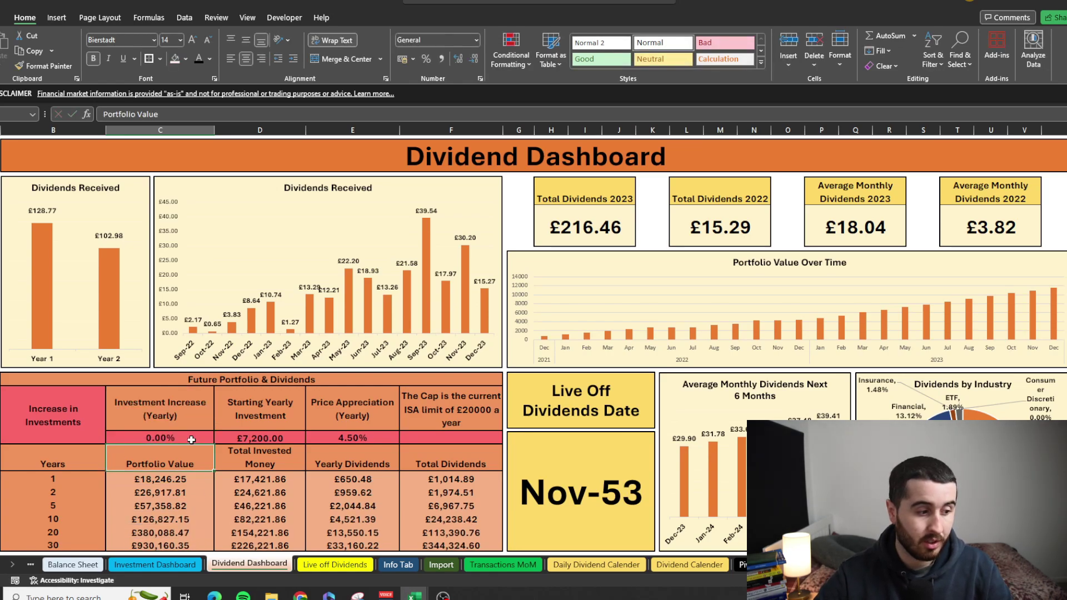
left_click(186, 519)
left_click(188, 545)
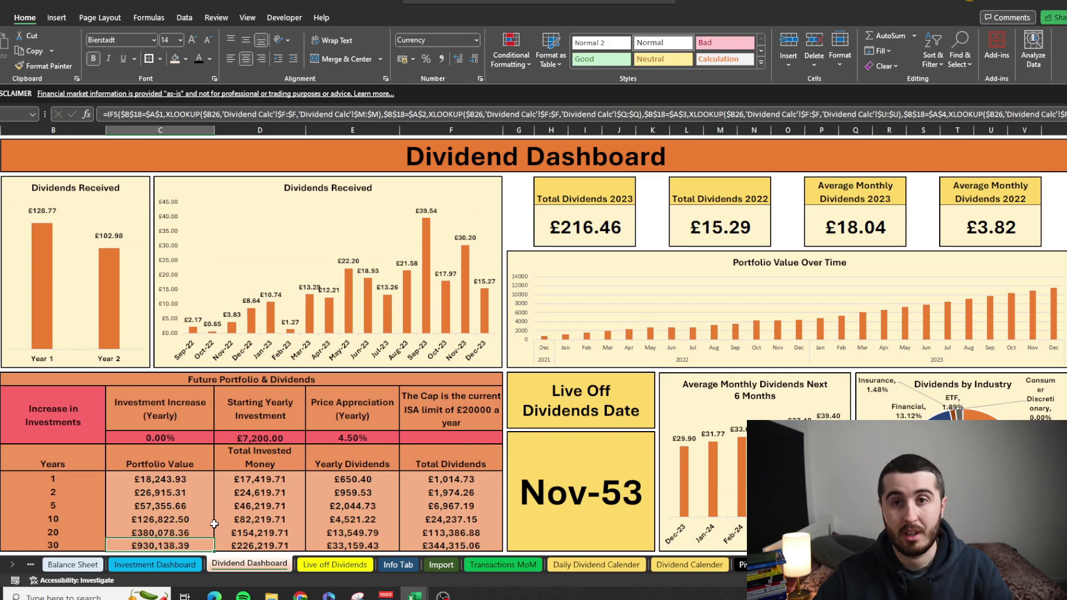
Step: Set the yearly Investment Increase back to 10% and look at the 30-year projection again
left_click(182, 440)
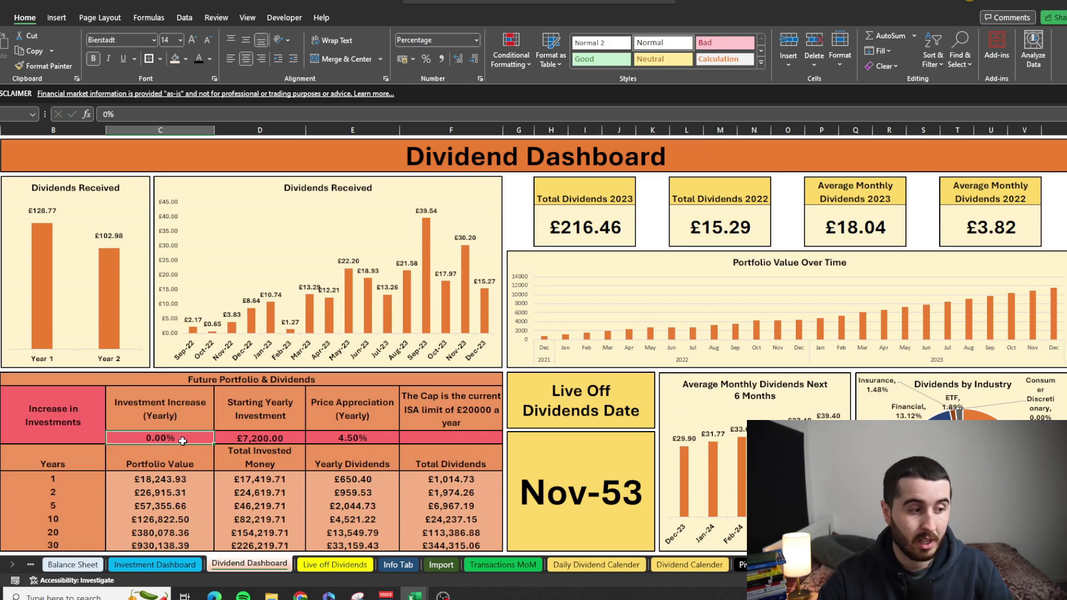
type("10")
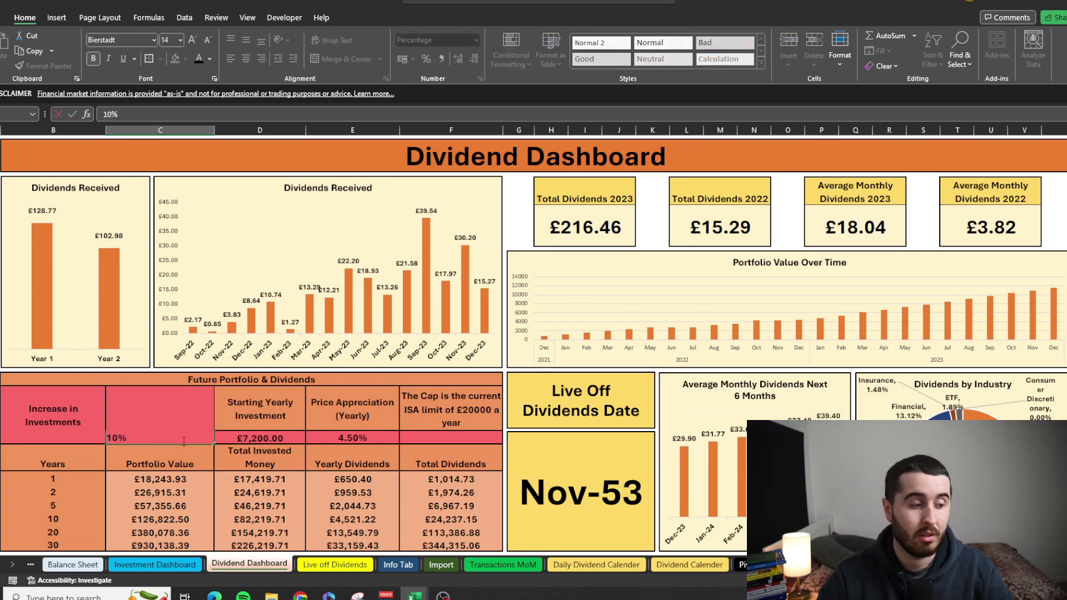
key("Return")
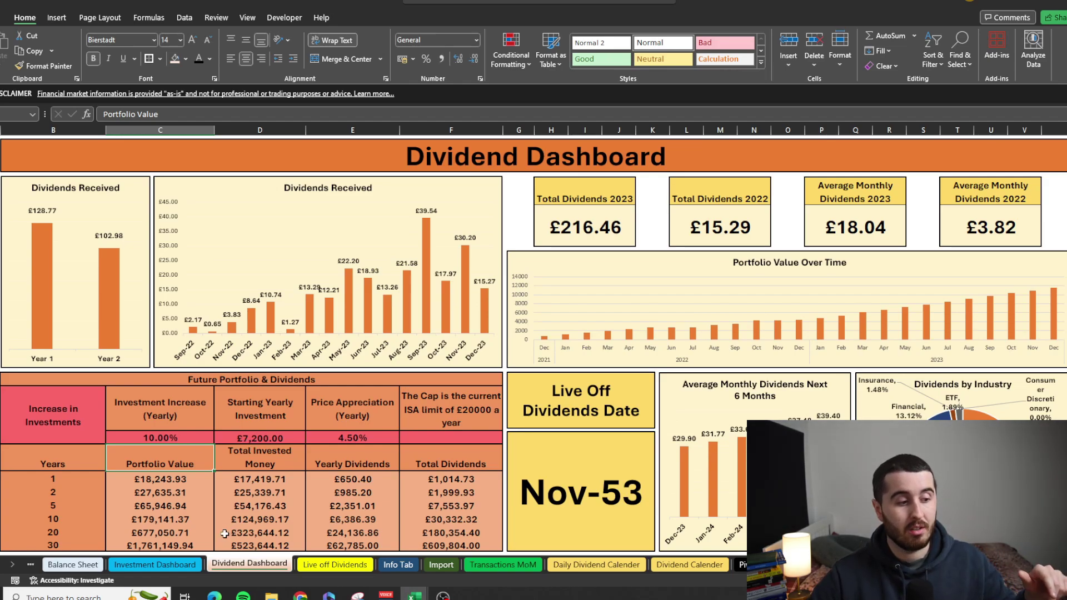
left_click(202, 542)
Step: Switch the scenario to Increase in Investments No Cap and check the projected 30-year portfolio value
left_click(89, 422)
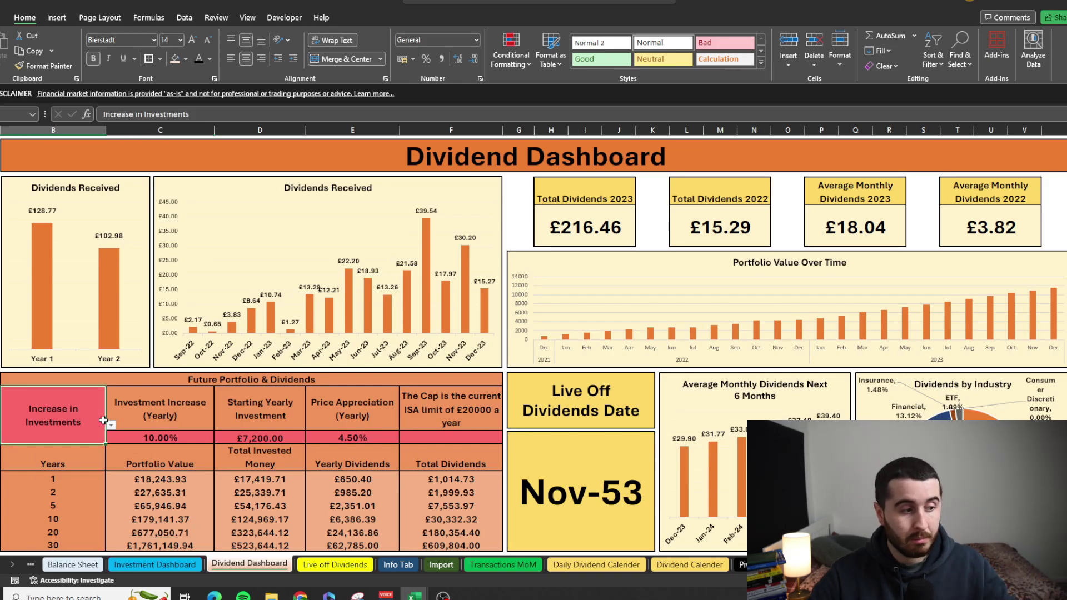
left_click(111, 425)
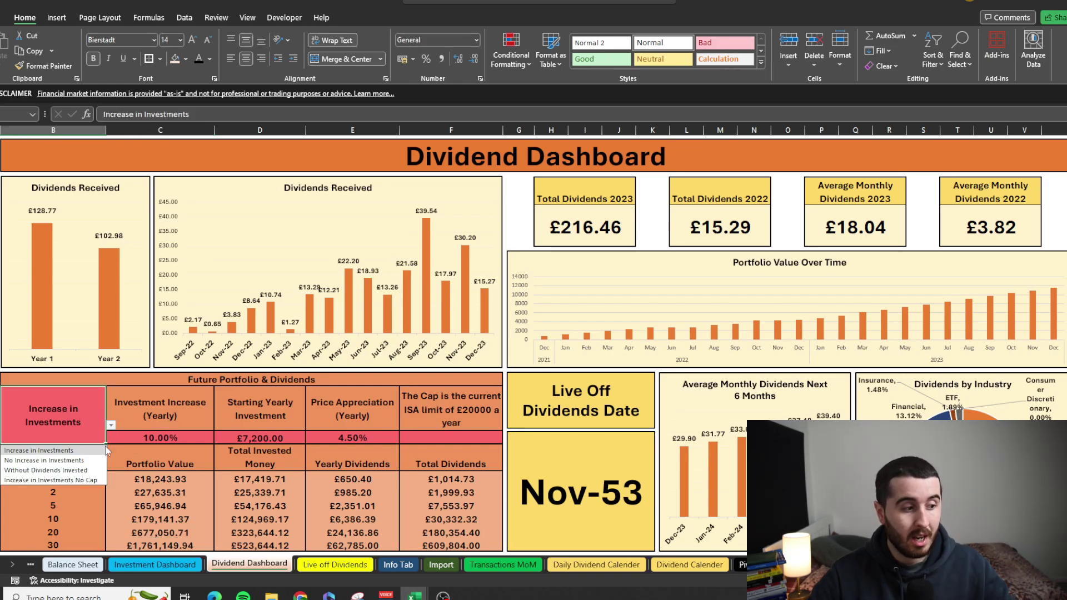
left_click(92, 481)
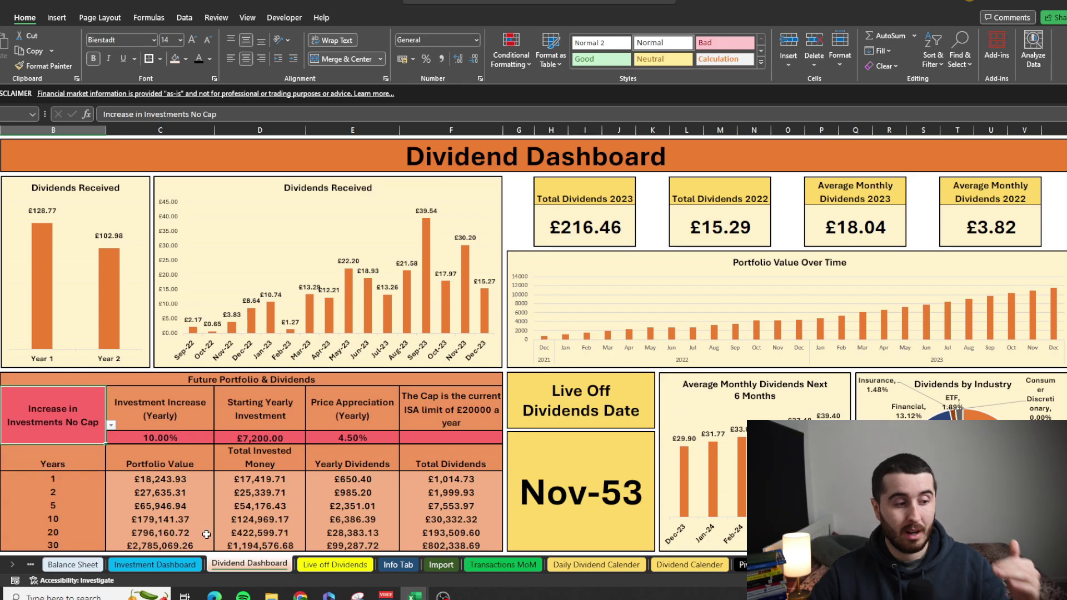
left_click(199, 544)
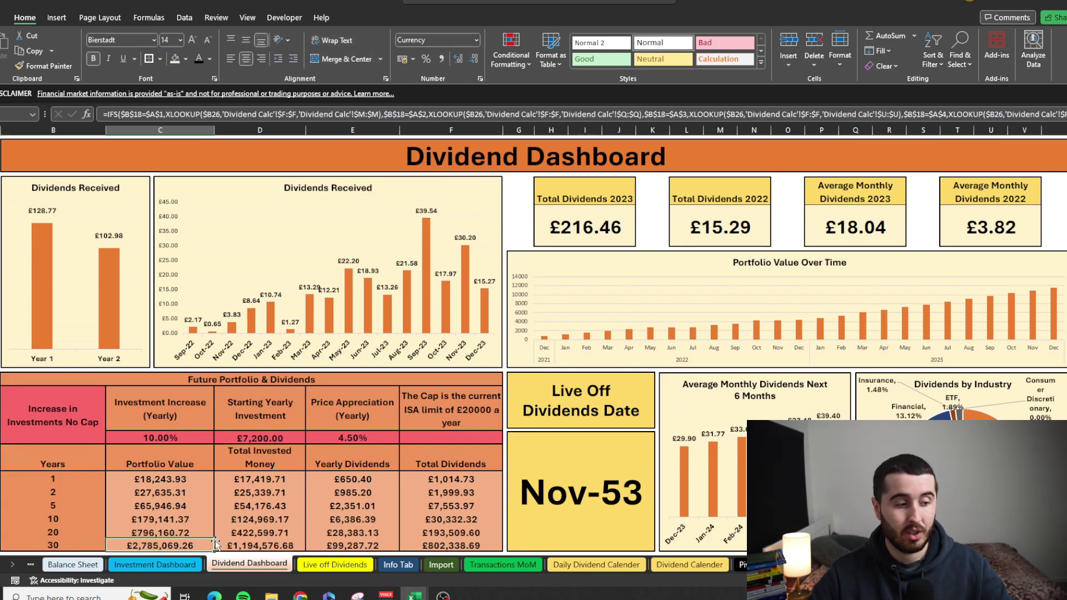
Step: Return the projection scenario from the uncapped option to Increase in Investments
left_click(77, 410)
left_click(111, 425)
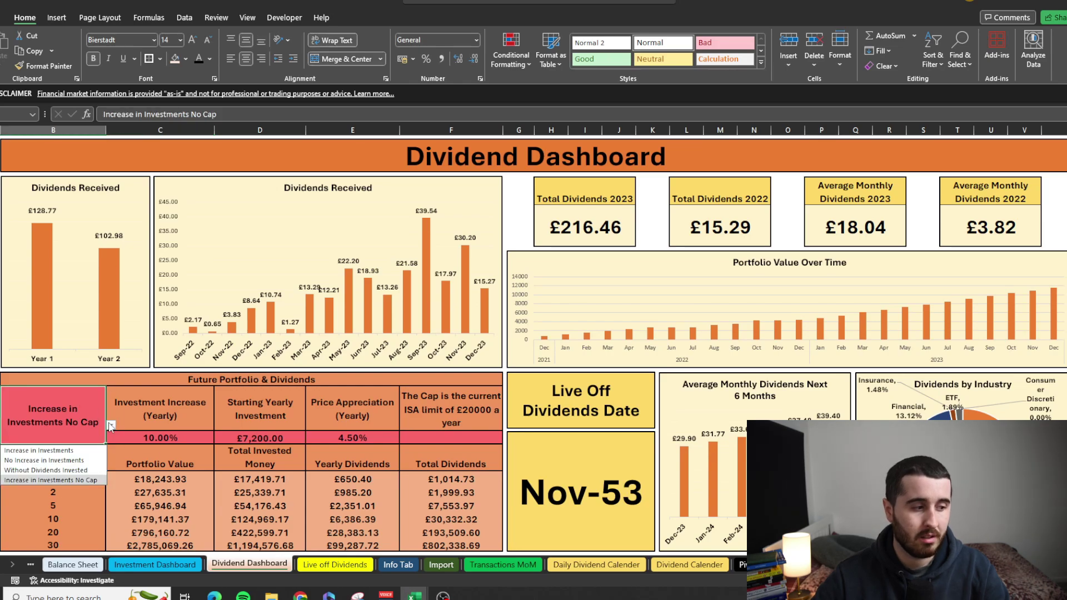
left_click(86, 451)
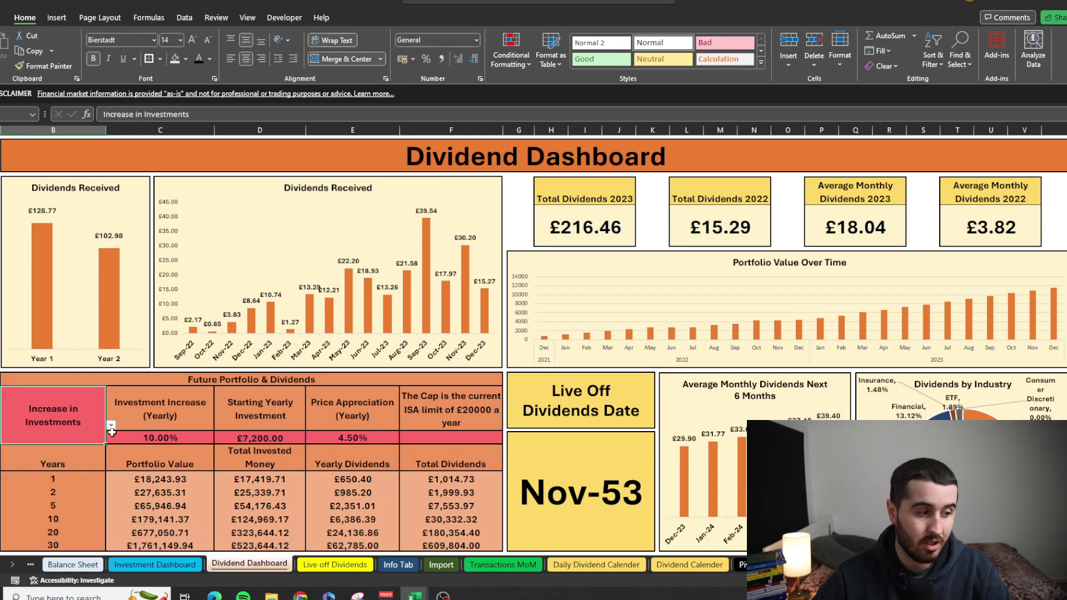
Step: Set the projection scenario to Increase in Investments No Cap and inspect the 20-year portfolio value
left_click(110, 426)
left_click(83, 481)
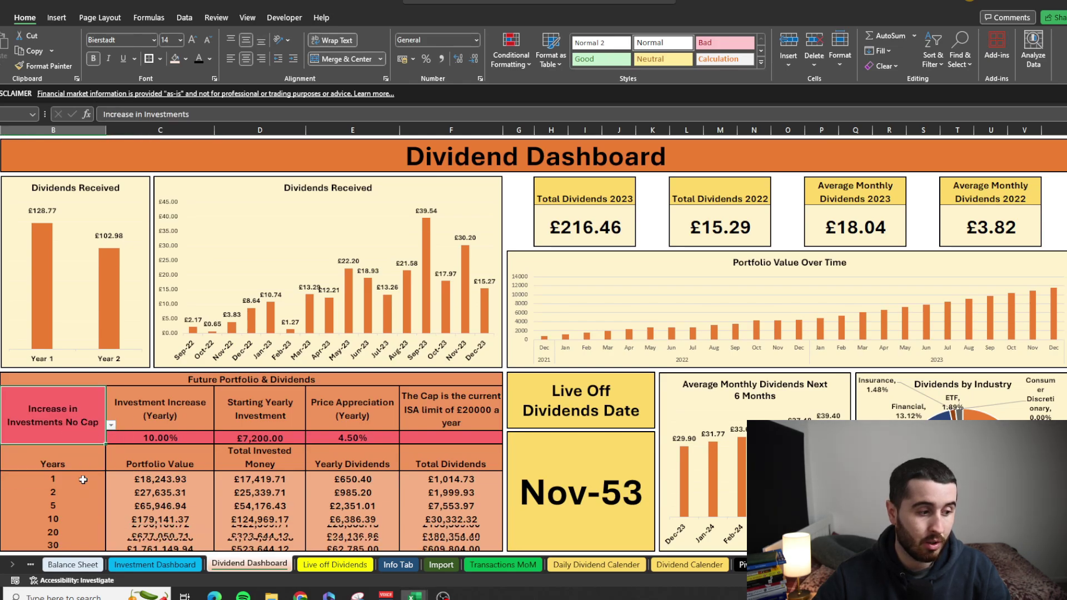
left_click(186, 531)
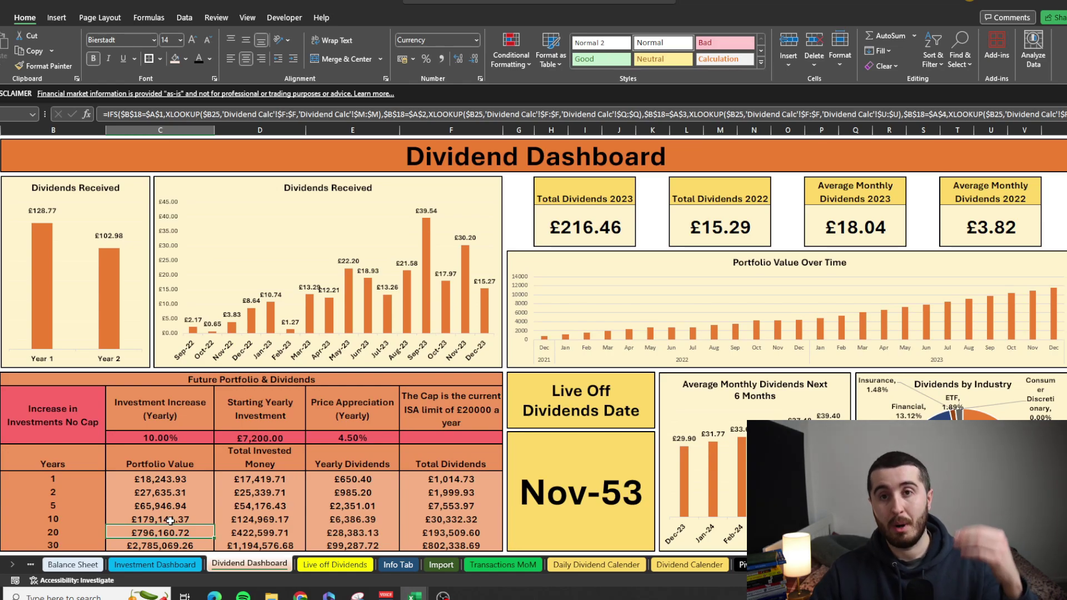
Step: Switch the projection scenario back to Increase in Investments and compare it with No Increase in Investments
left_click(53, 415)
left_click(112, 425)
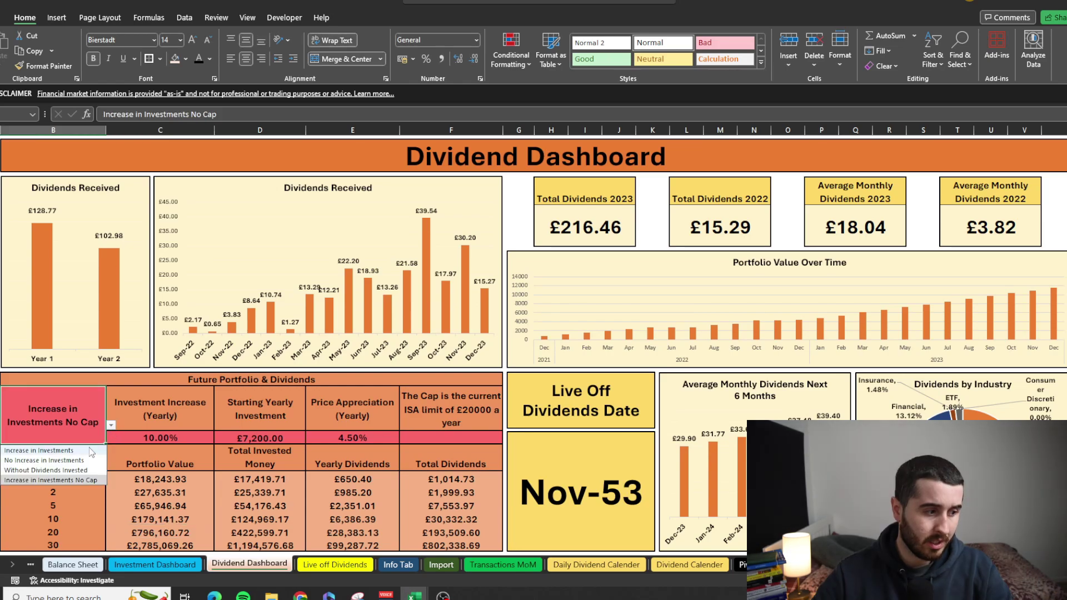
left_click(50, 451)
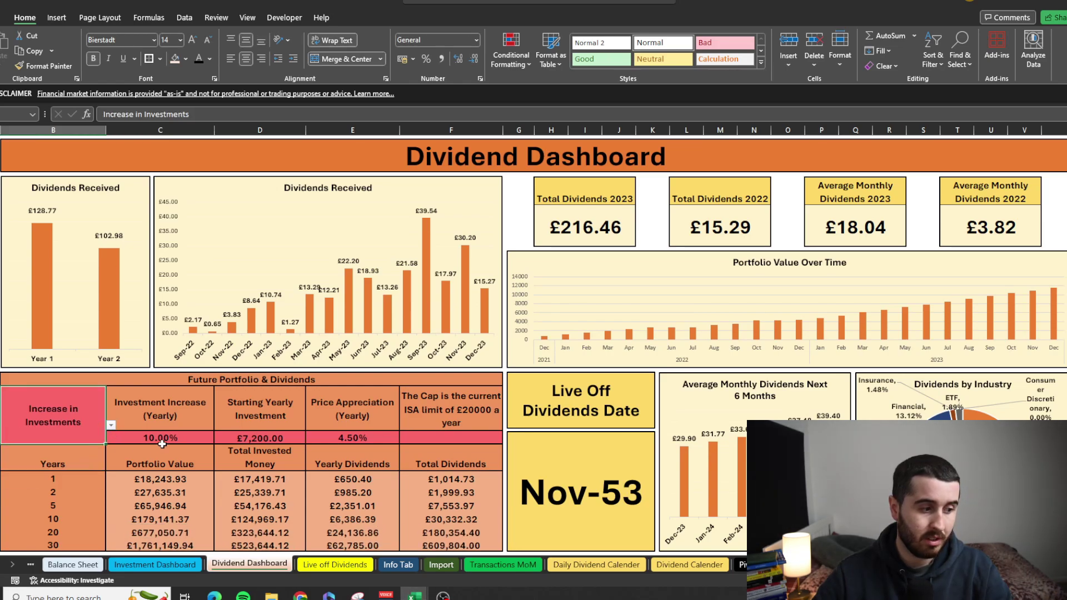
left_click(111, 425)
left_click(50, 465)
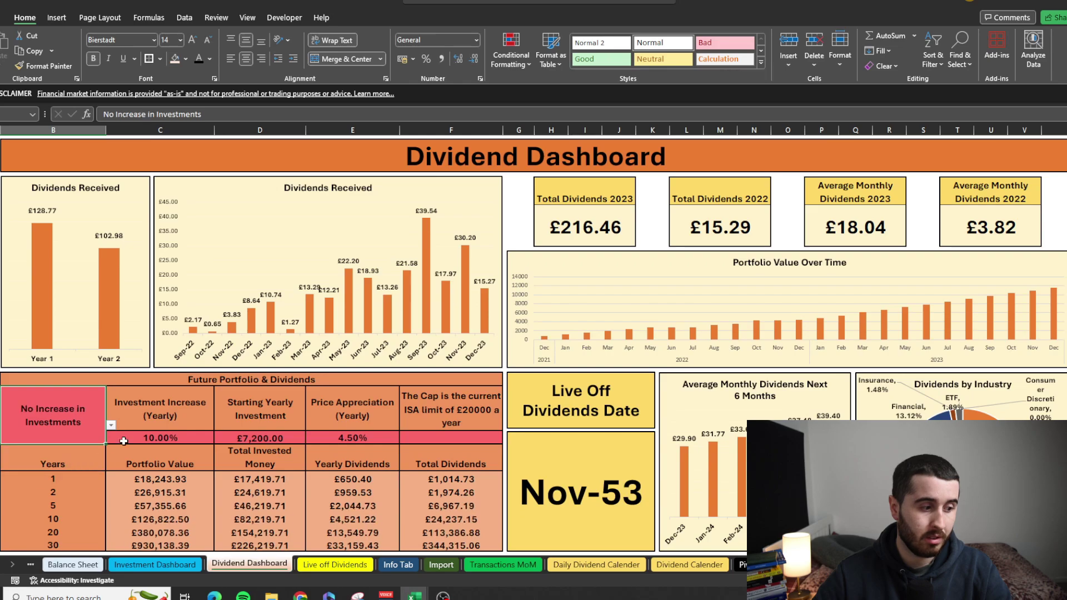
Step: Try the Without Dividends Invested scenario and return the projection to Increase in Investments
left_click(111, 425)
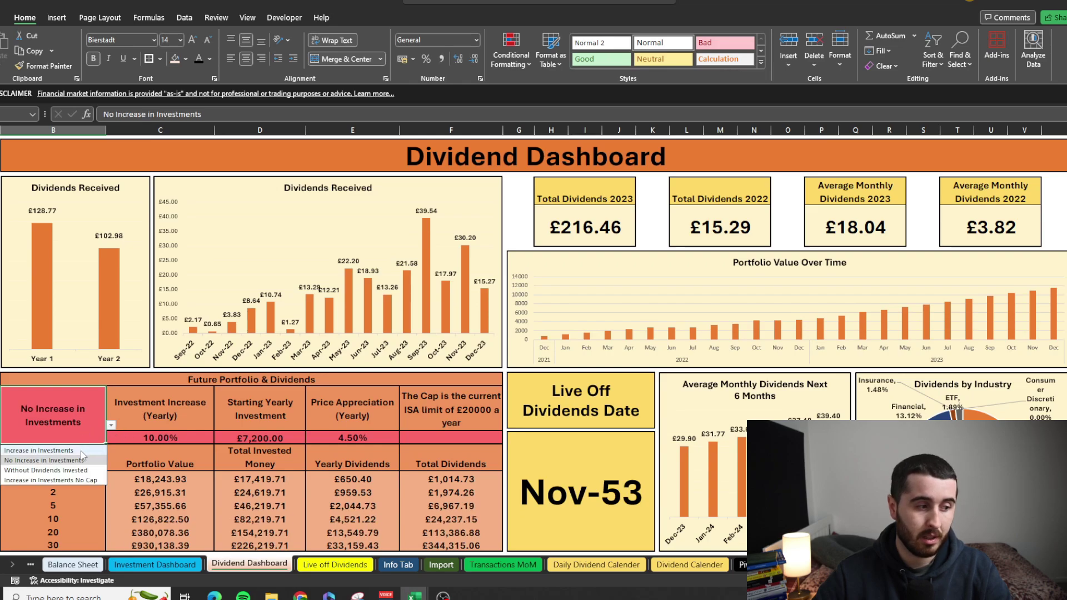
left_click(84, 471)
left_click(111, 425)
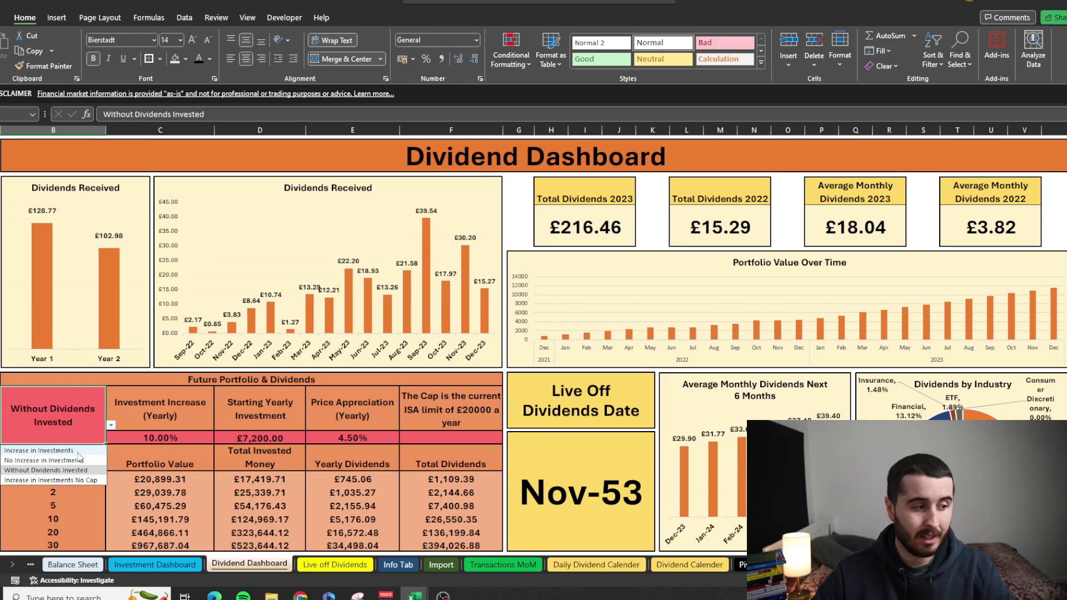
left_click(73, 452)
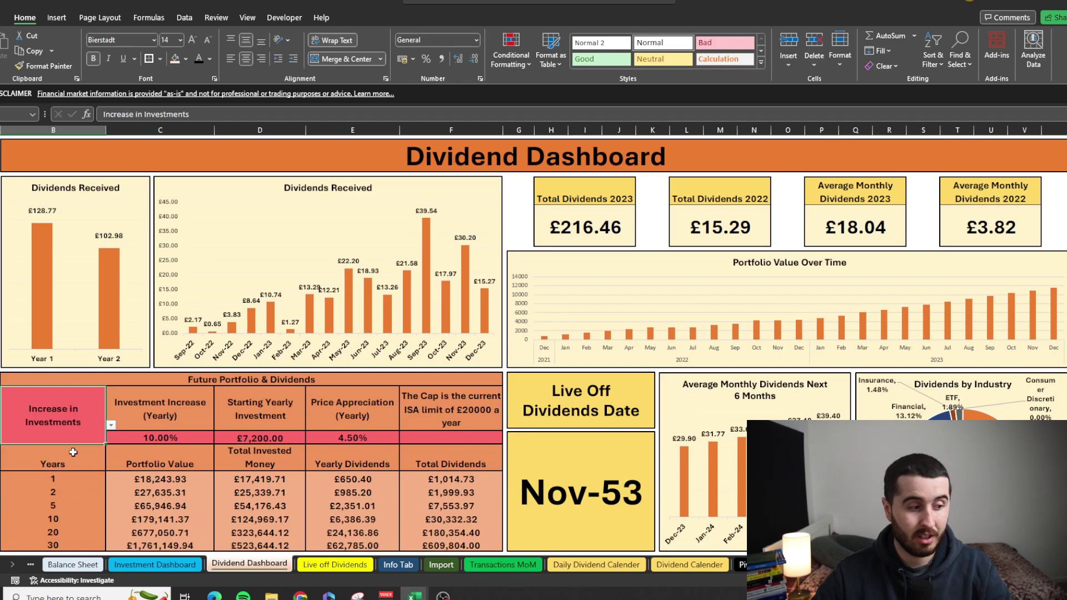
Step: Set the projection scenario to Without Dividends Invested and check the yearly Investment Increase input
left_click(110, 430)
left_click(100, 426)
left_click(112, 427)
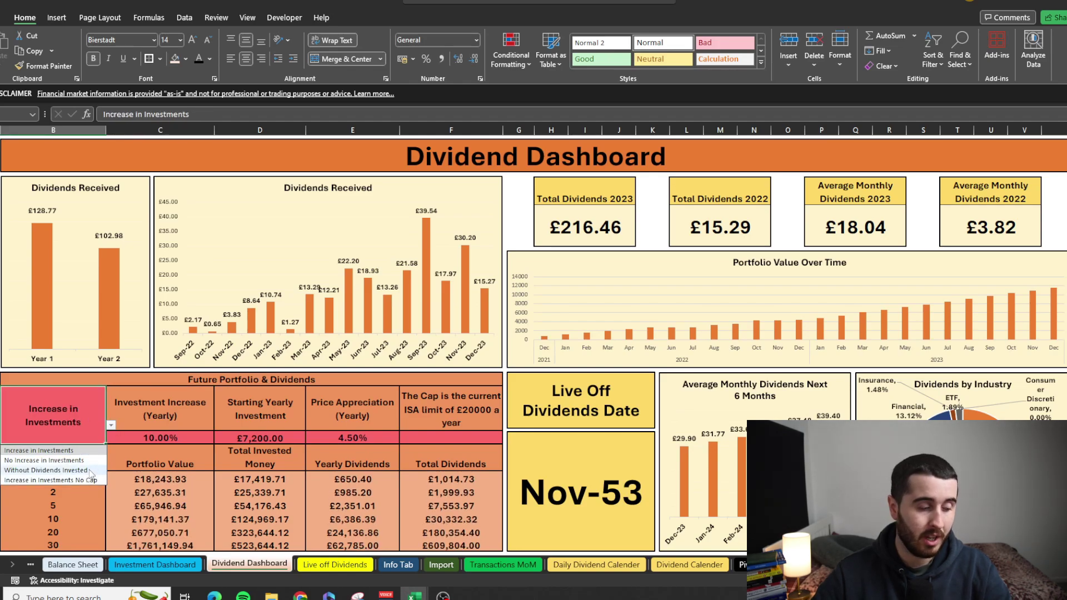
left_click(90, 471)
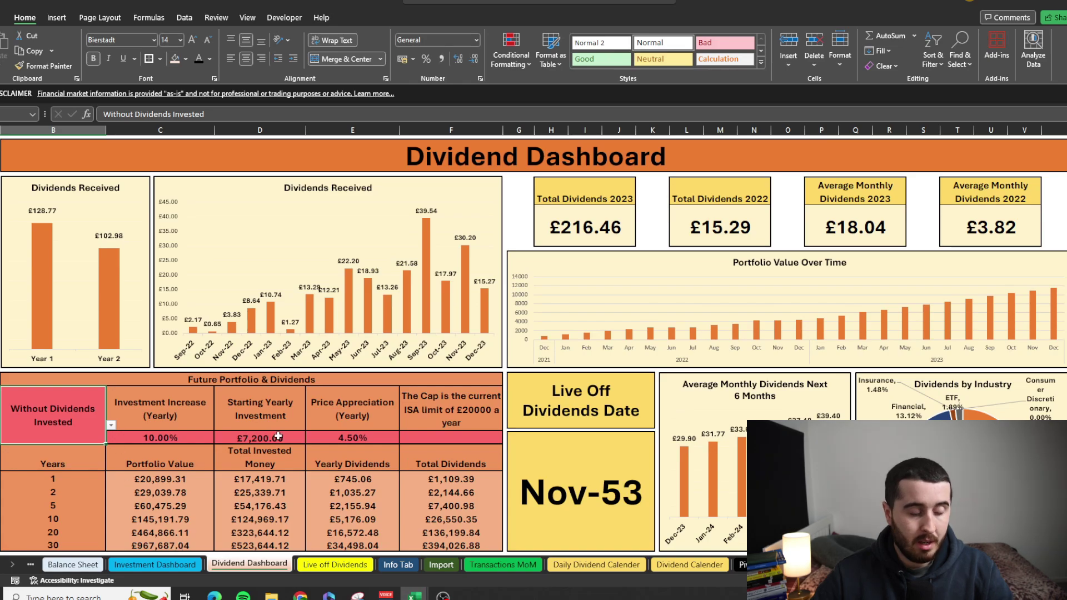
left_click(175, 433)
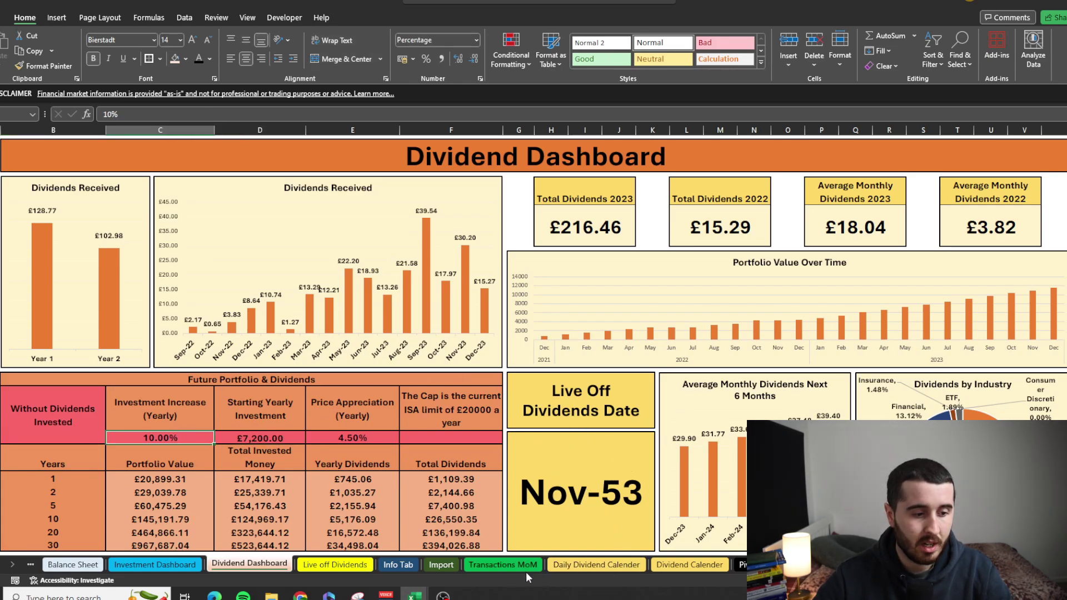
Step: Open the Live off Dividends sheet and inspect the formula behind the rate above Monthly Dividends
left_click(334, 565)
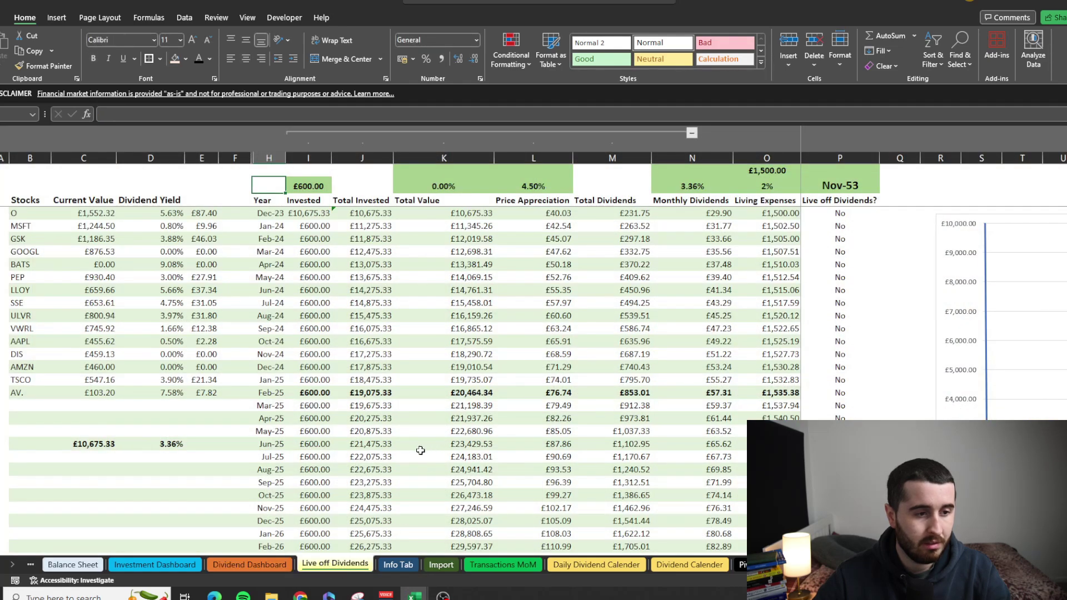
left_click(691, 183)
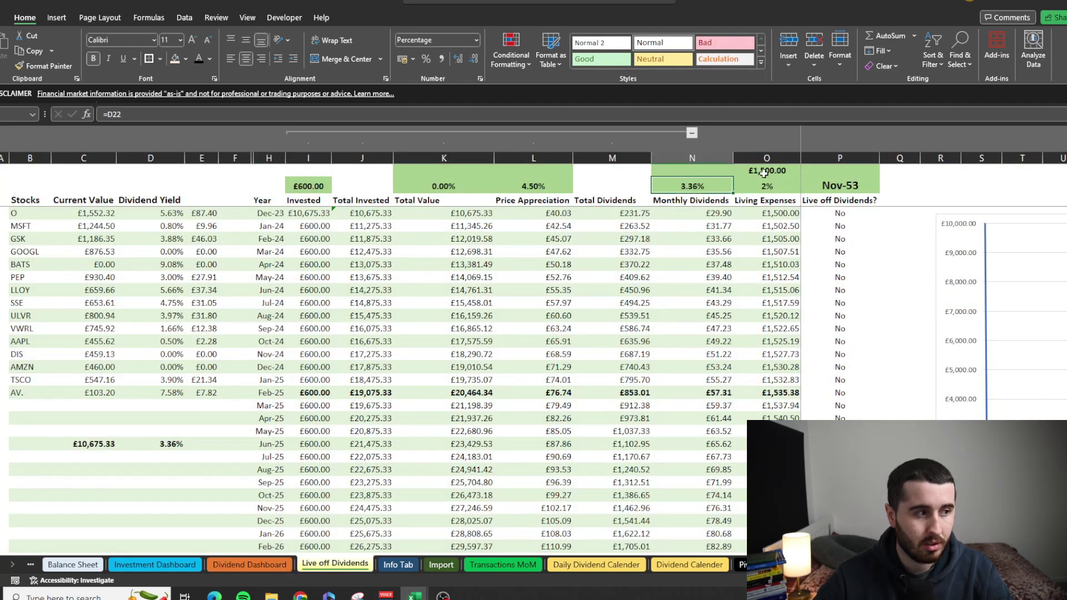
double_click(723, 187)
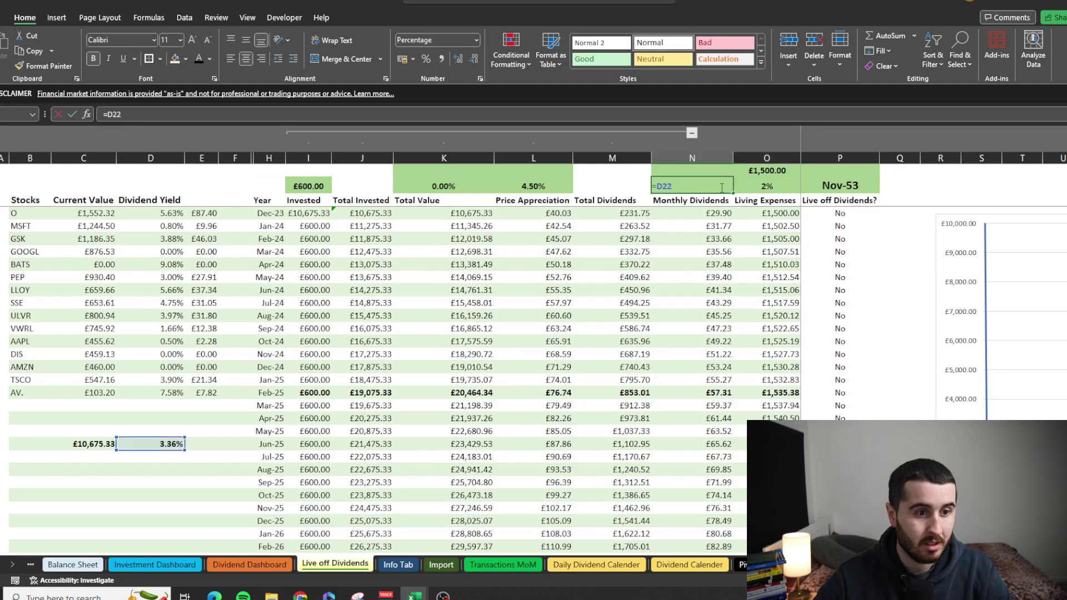
key("Escape")
Step: Look back at the Dividend Dashboard projection and return to the Live off Dividends sheet
key("ctrl+Page_Up")
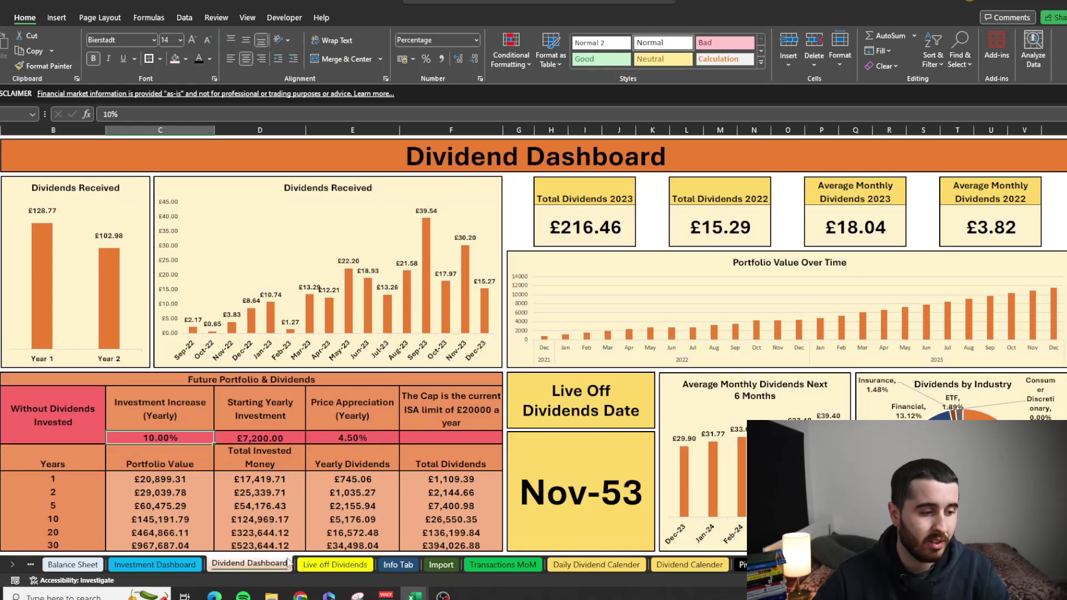
scroll(584, 475, "down", 2)
scroll(586, 412, "up", 2)
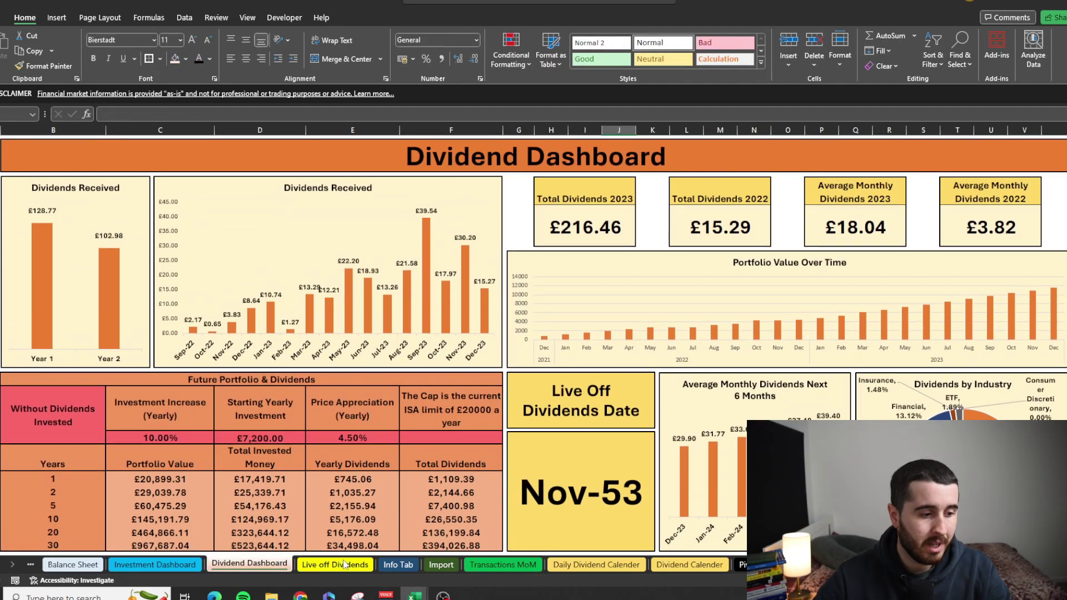
key("ctrl+Page_Down")
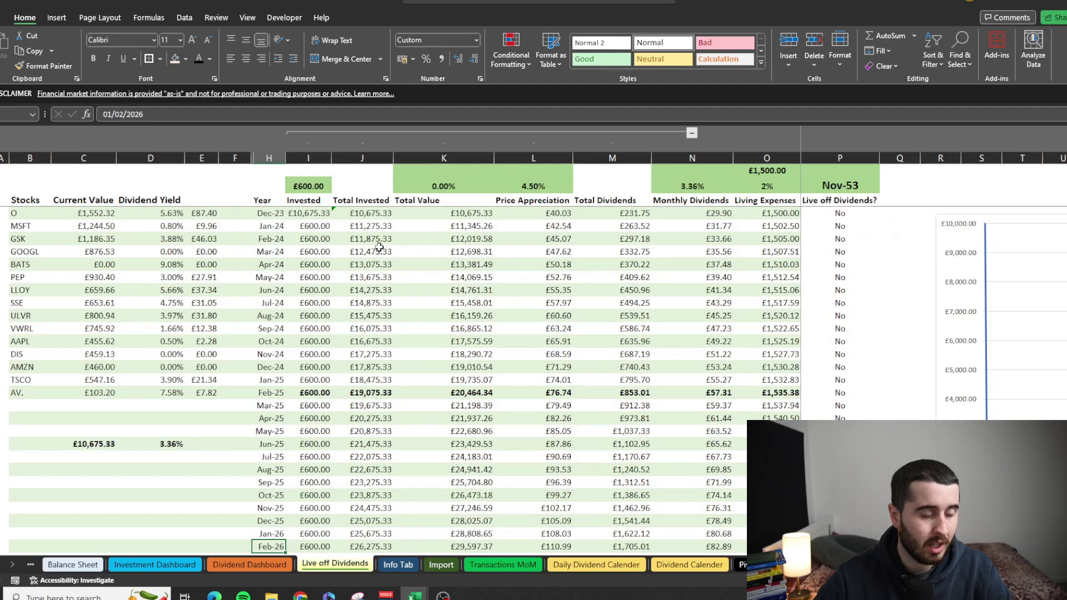
left_click(259, 561)
key("ctrl+Page_Down")
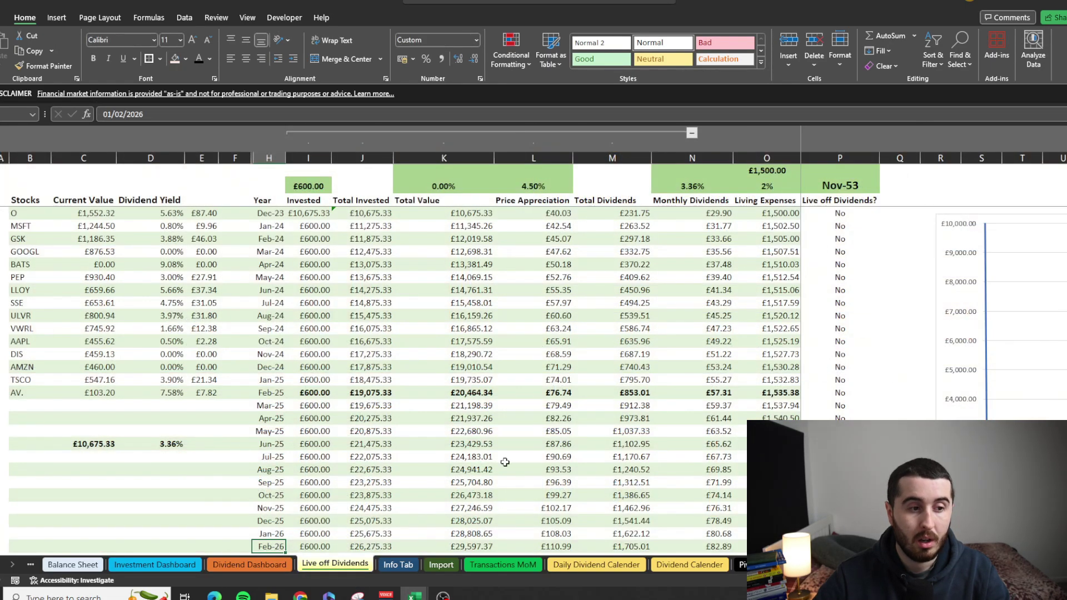
Step: Examine the Live off Dividends inputs above the Invested, Total Value and Price Appreciation columns
left_click(454, 187)
left_click(555, 188)
left_click(483, 189)
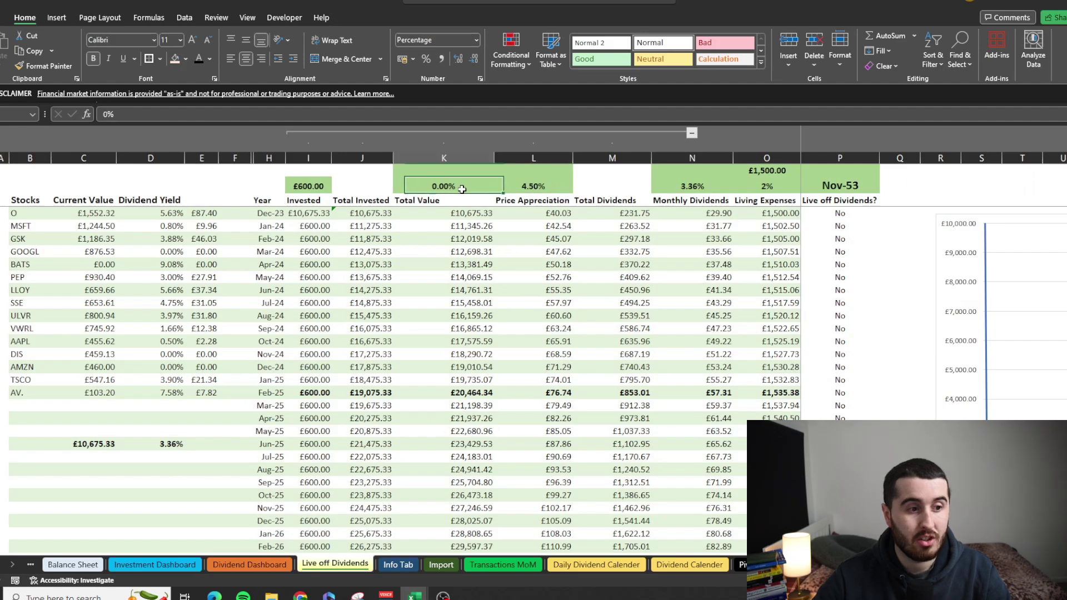
left_click(564, 189)
left_click(423, 187)
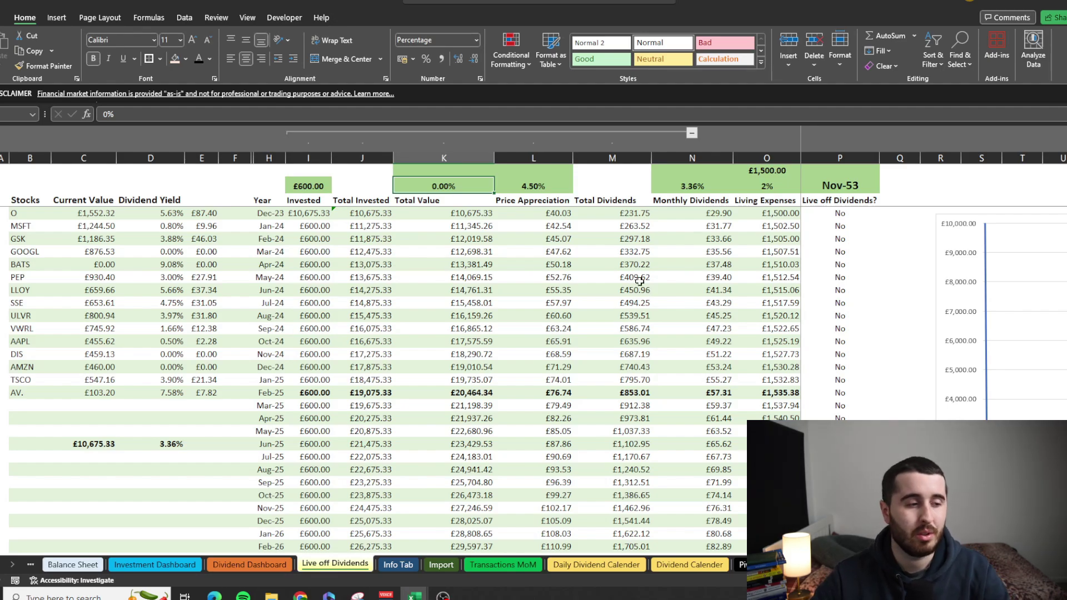
left_click(324, 185)
left_click(435, 186)
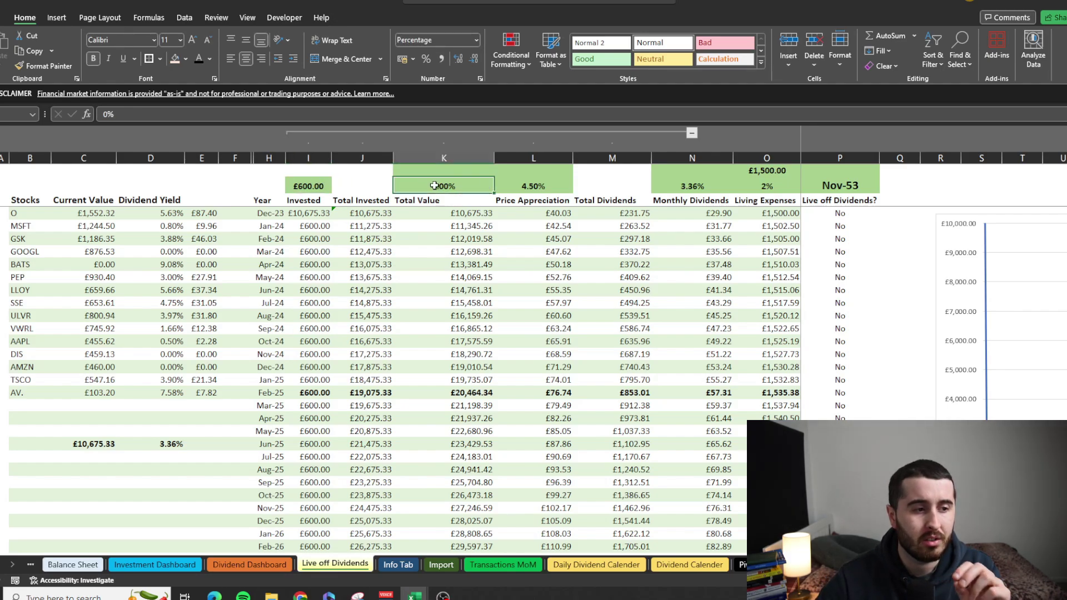
left_click(547, 186)
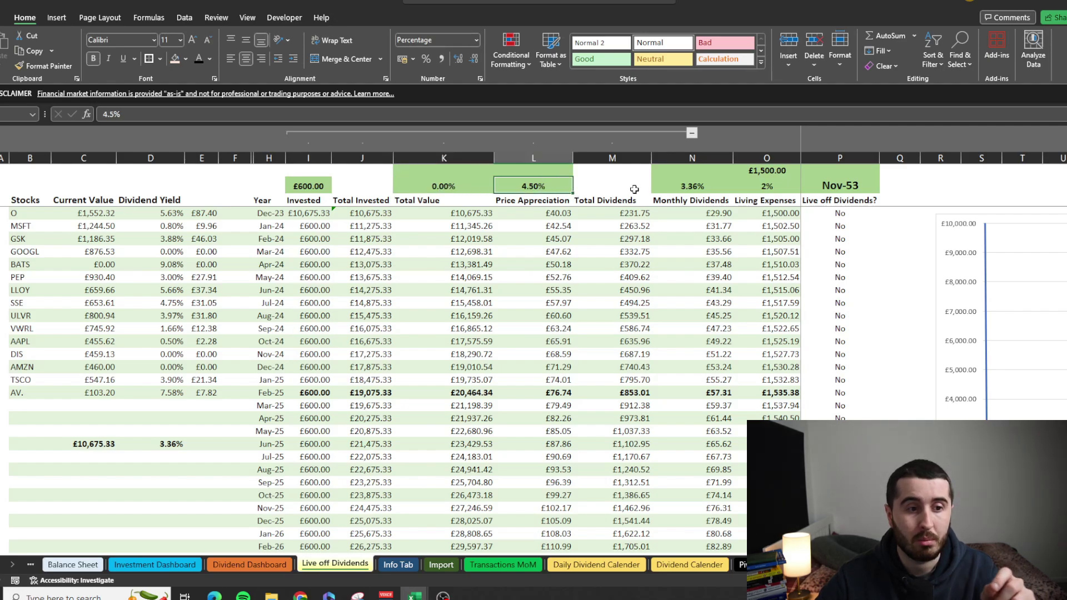
Step: Inspect the cell reference behind the Monthly Dividends rate and the lookups for LLOY's current value and dividend yield
left_click(706, 187)
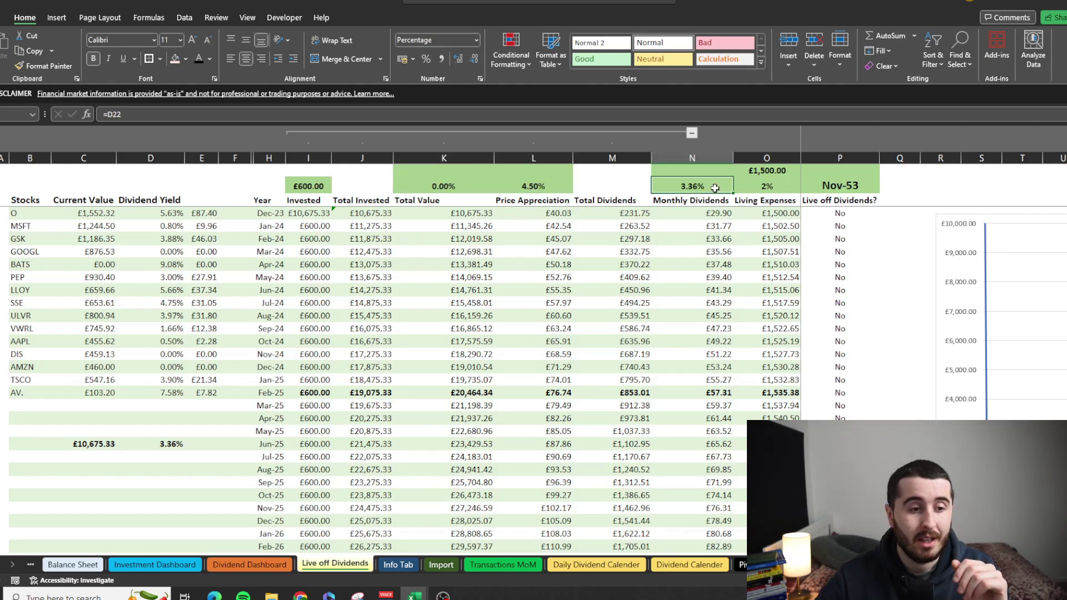
double_click(709, 187)
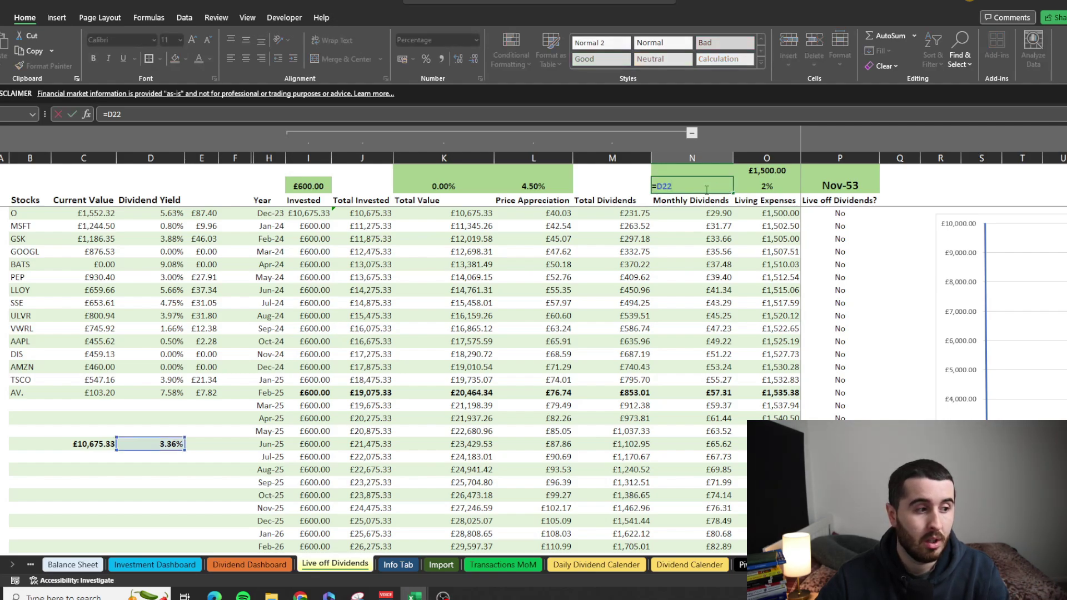
key("Escape")
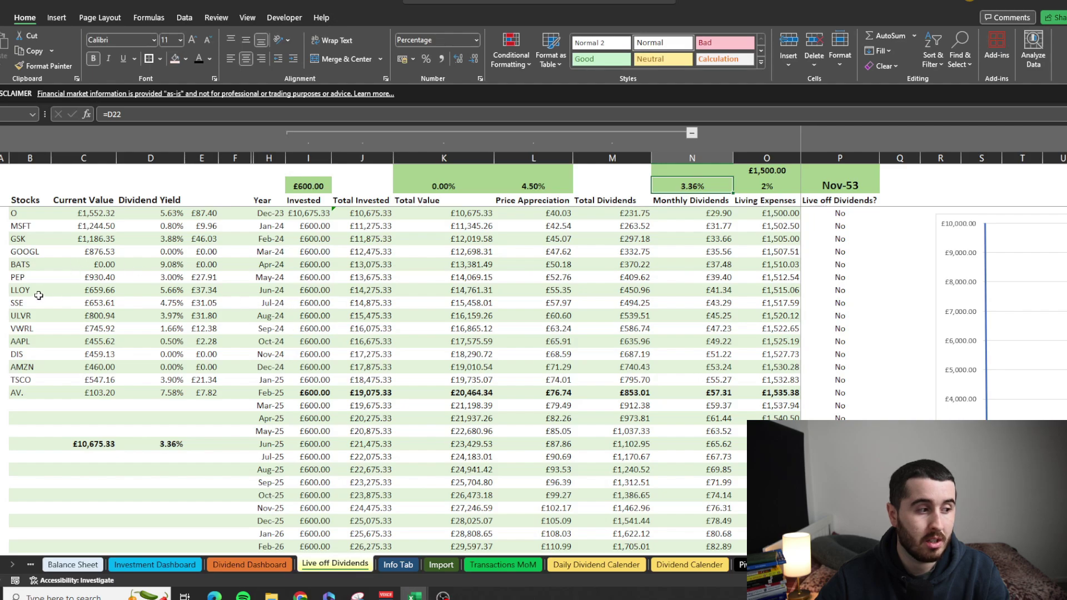
left_click(132, 291)
left_click(94, 291)
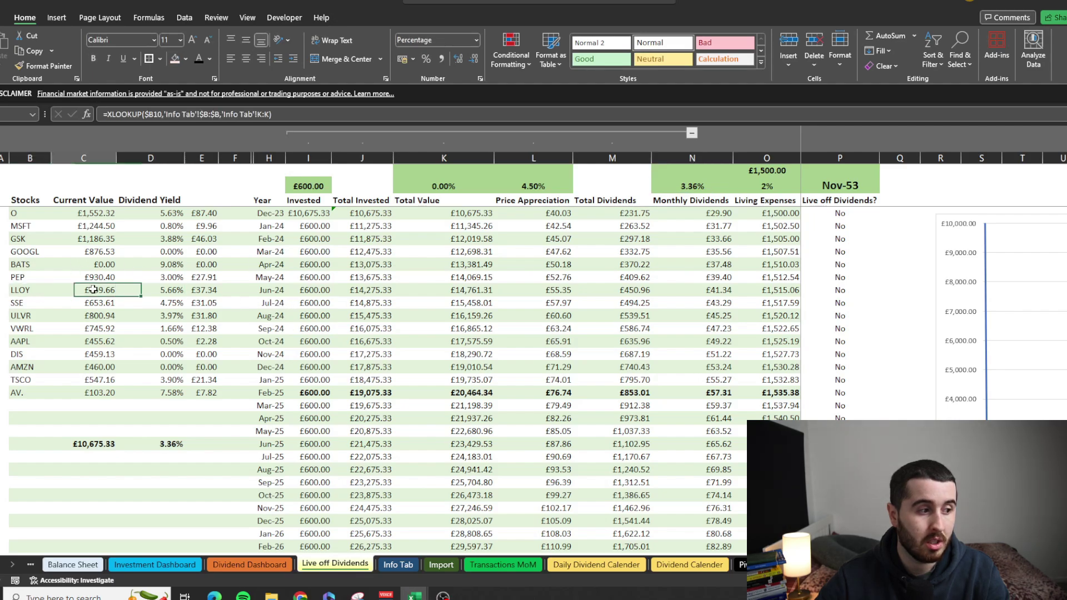
left_click(172, 291)
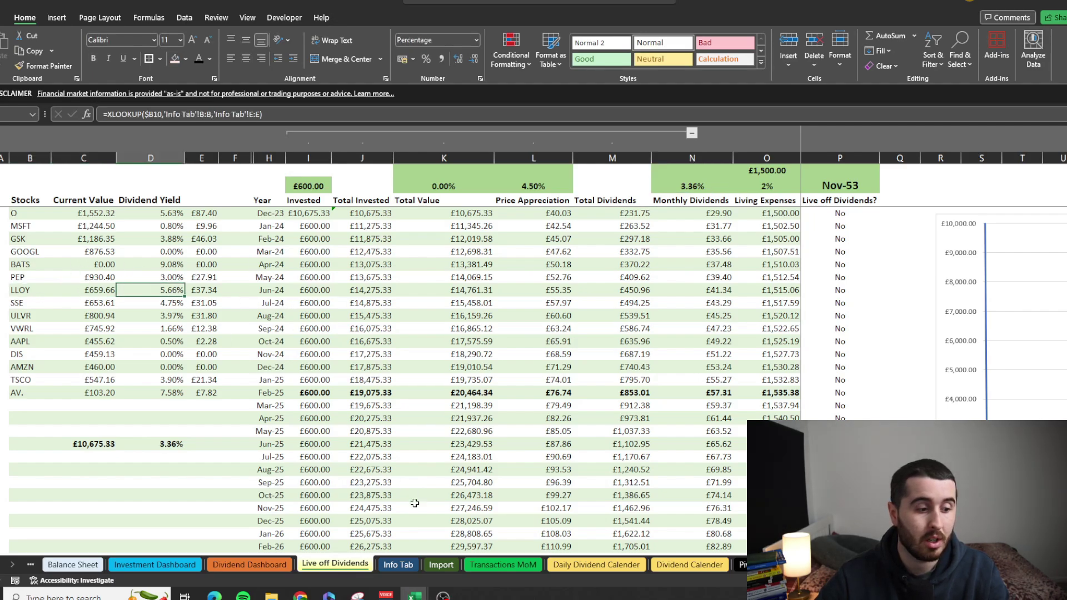
Step: Review the Dividend Yield column on the Info Tab sheet and return to Live off Dividends
left_click(397, 564)
scroll(639, 290, "left", 3)
left_click_drag(638, 290, 633, 366)
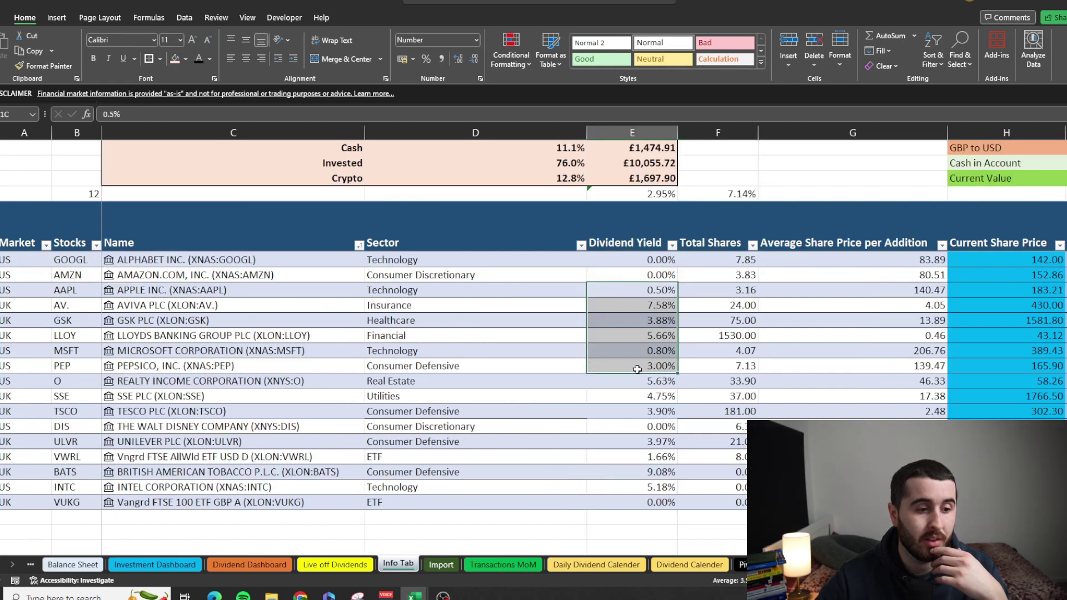
left_click(635, 442)
left_click(636, 338)
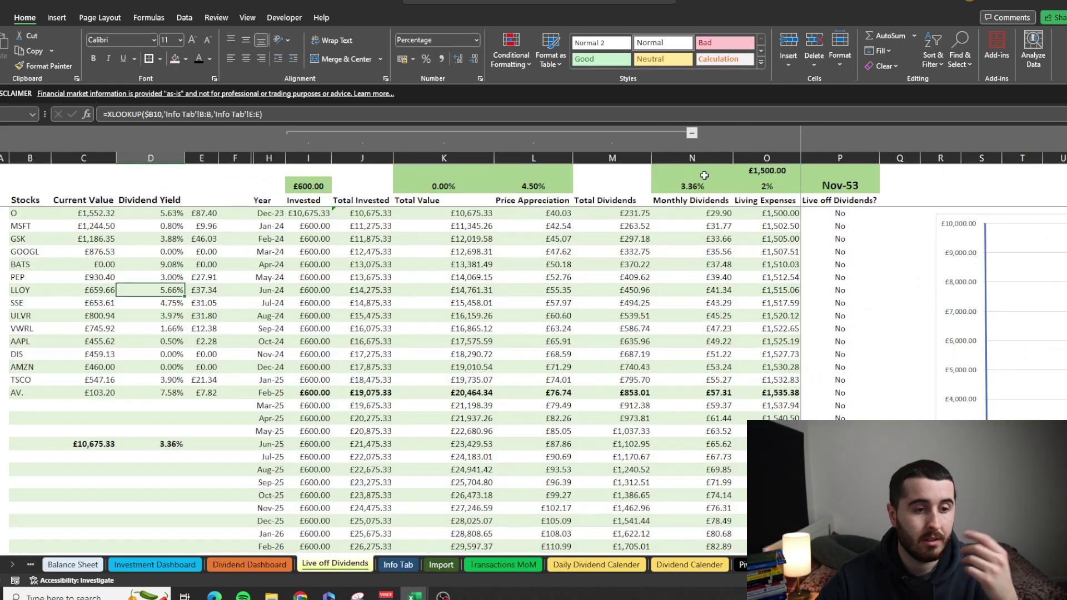
Step: Trace the Monthly Dividends rate to the average in D22 and to GOOGL's dividend yield lookup
left_click(703, 187)
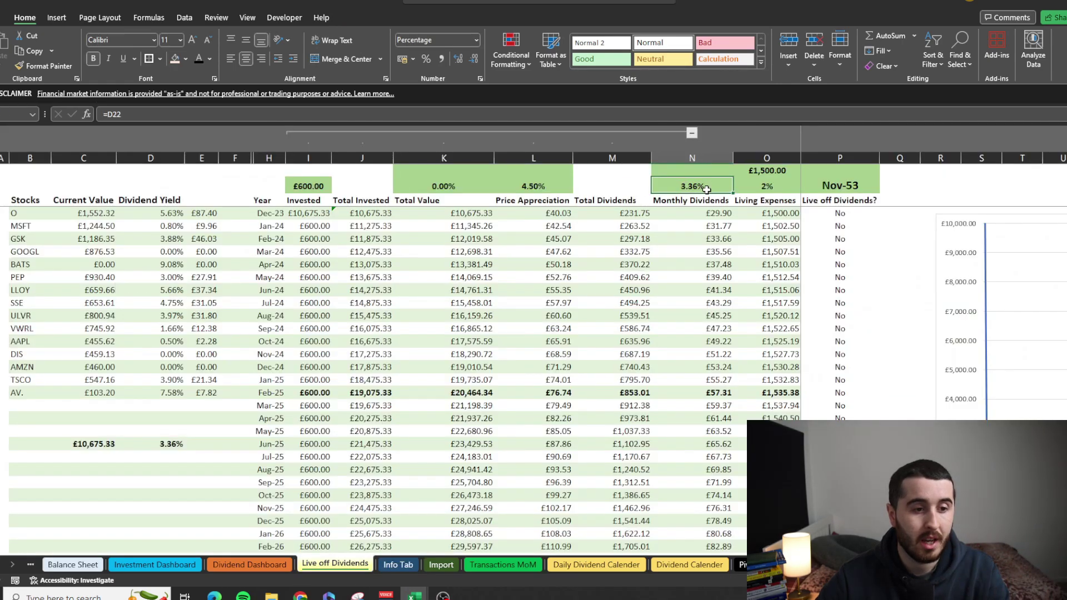
double_click(705, 188)
key("Escape")
double_click(171, 443)
key("Escape")
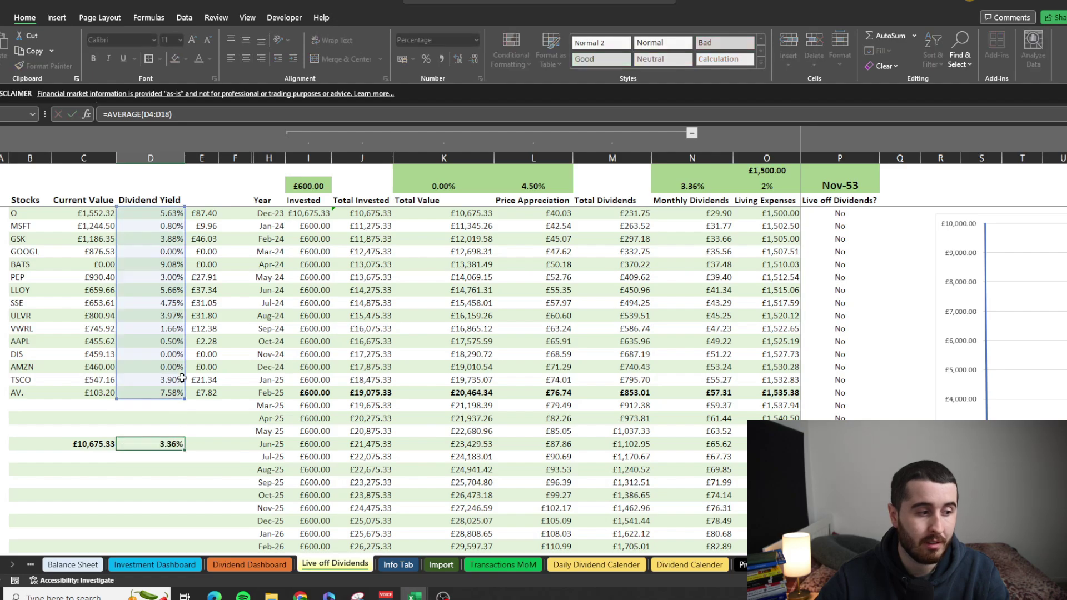
double_click(171, 251)
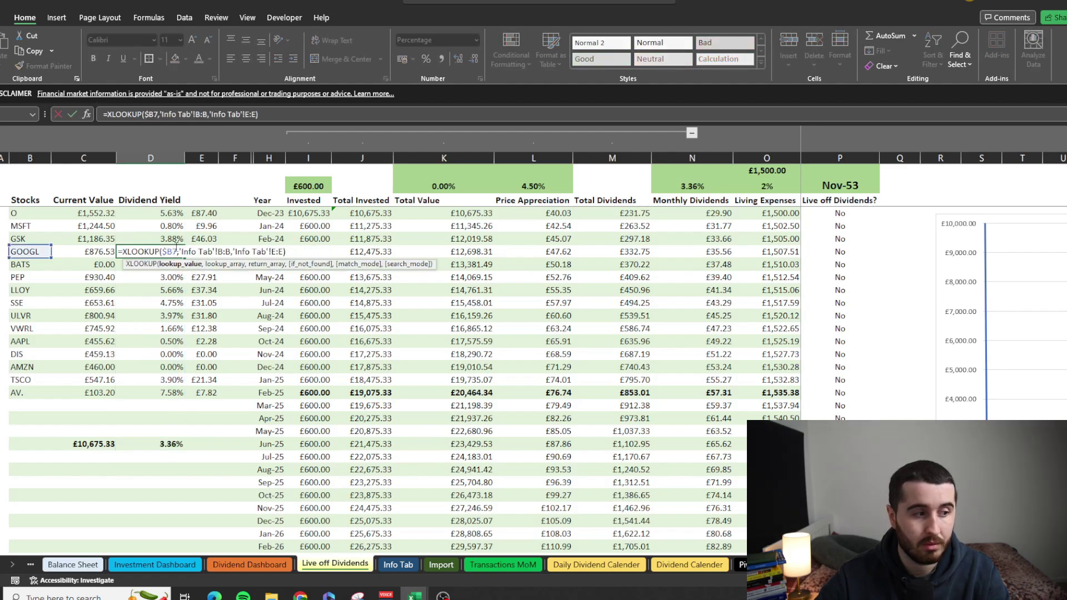
key("Escape")
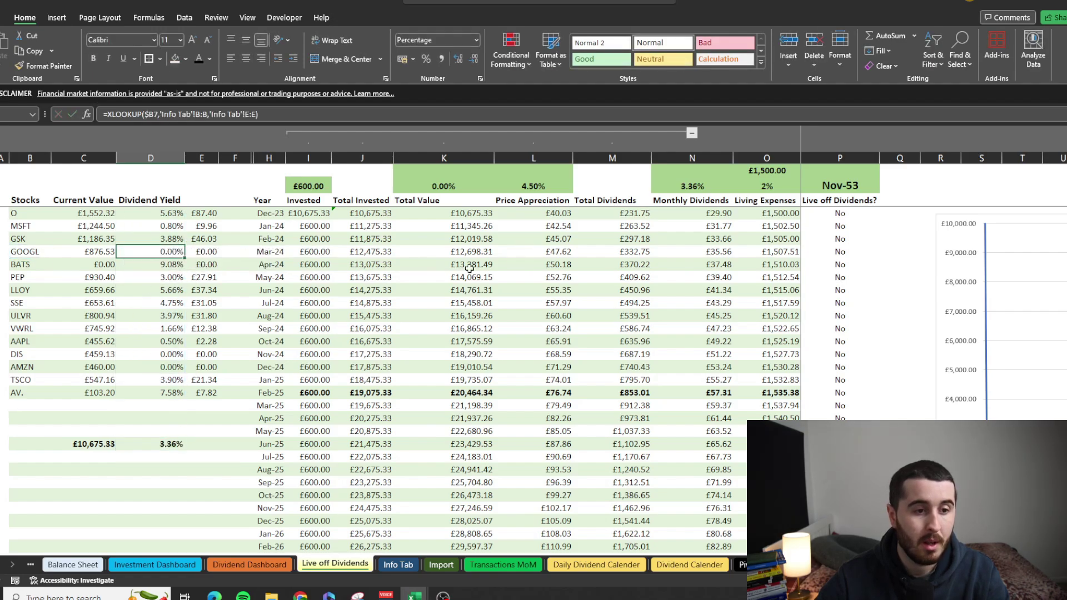
Step: Check the Monthly Dividends rate and the starting amount and yearly increase inputs for Living Expenses
left_click(706, 189)
left_click(787, 172)
left_click(777, 188)
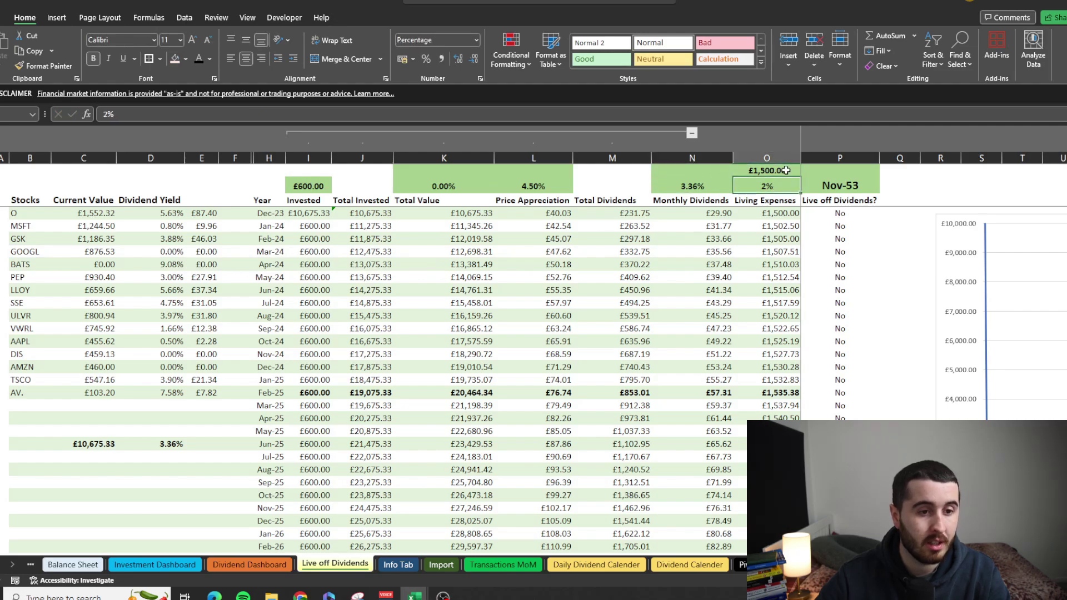
left_click(784, 171)
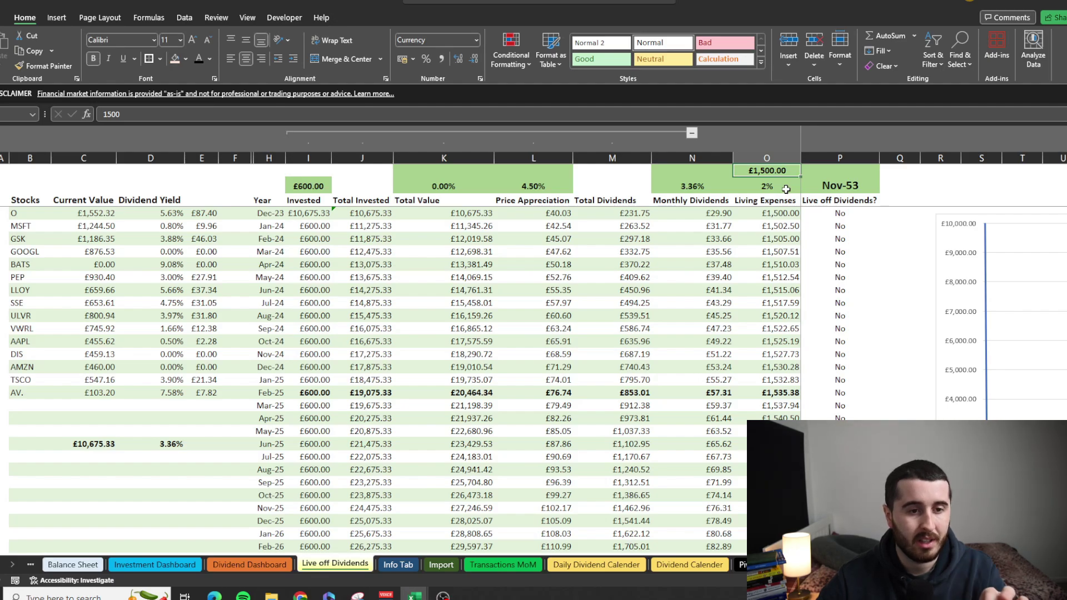
Step: Inspect the Living Expenses yearly increase, the Dec-23 Yes/No test and the lookup formula behind the Live off Dividends date
left_click(783, 187)
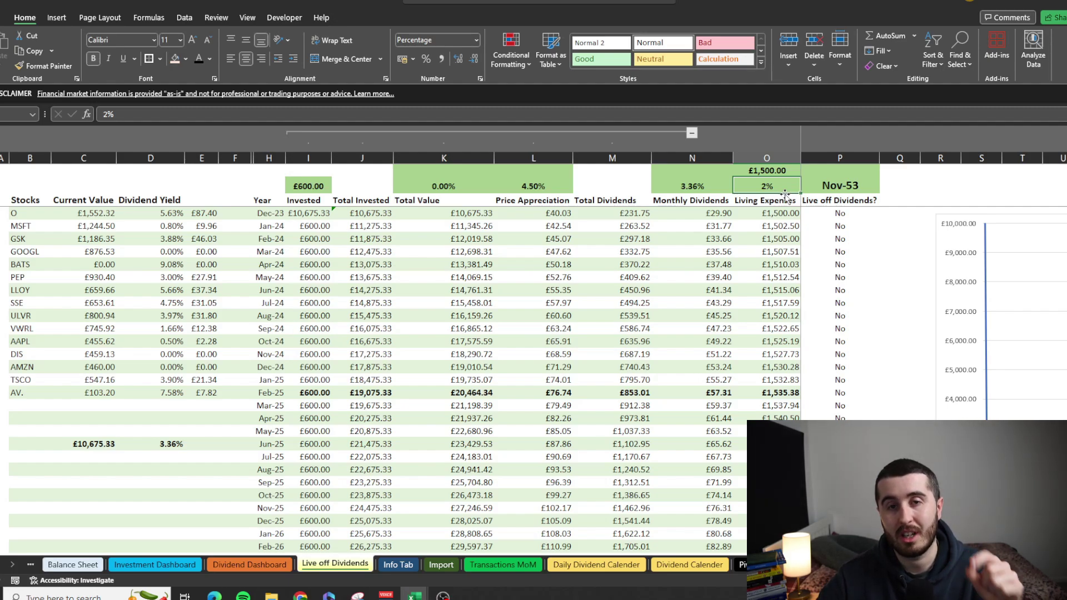
left_click(863, 189)
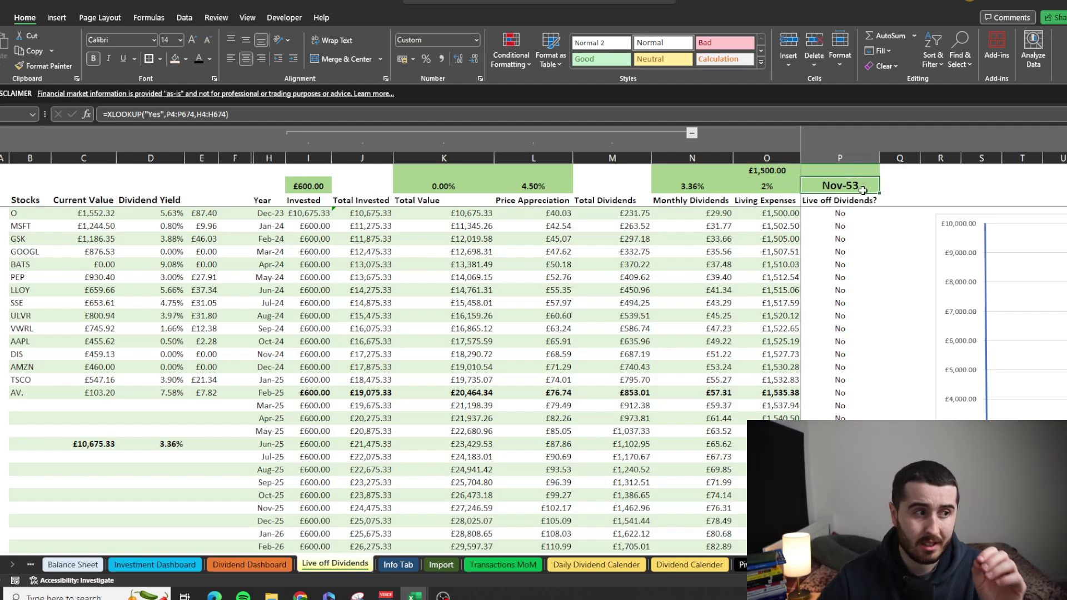
double_click(853, 213)
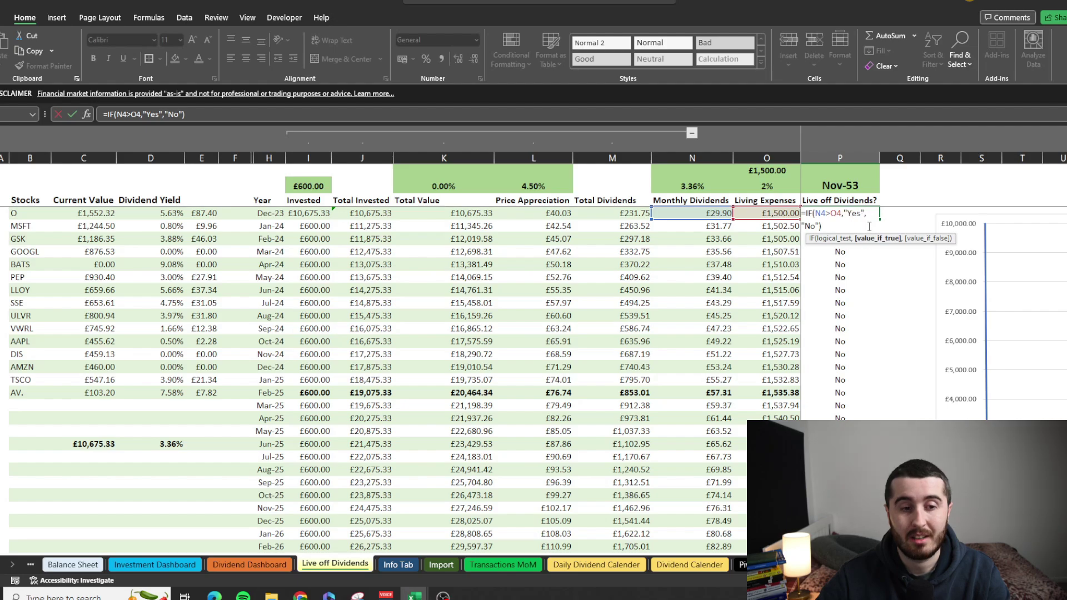
left_click(853, 187)
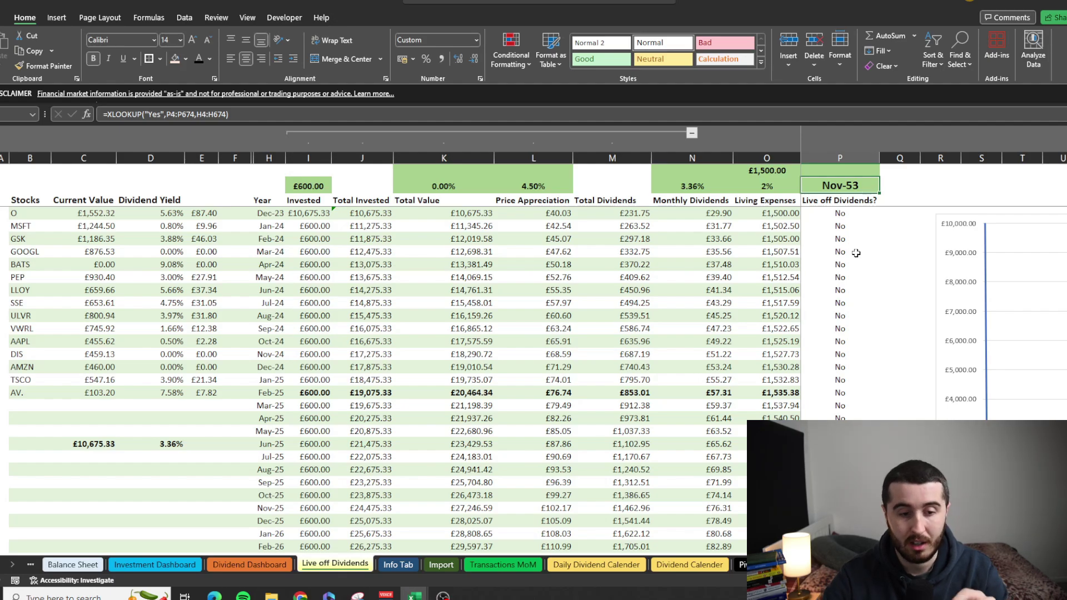
Step: Look through the projection's Live off Dividends? column as far as 2037 and go back to the rows from Dec-29
key("Page_Down")
key("Page_Down")
key("Page_Down")
key("Page_Down")
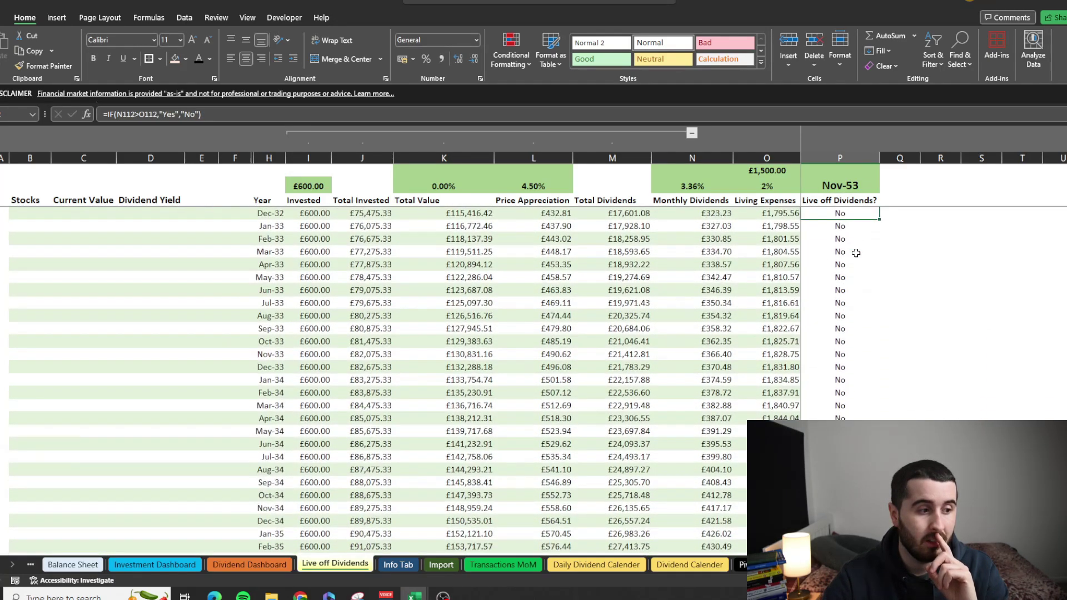
key("Page_Down")
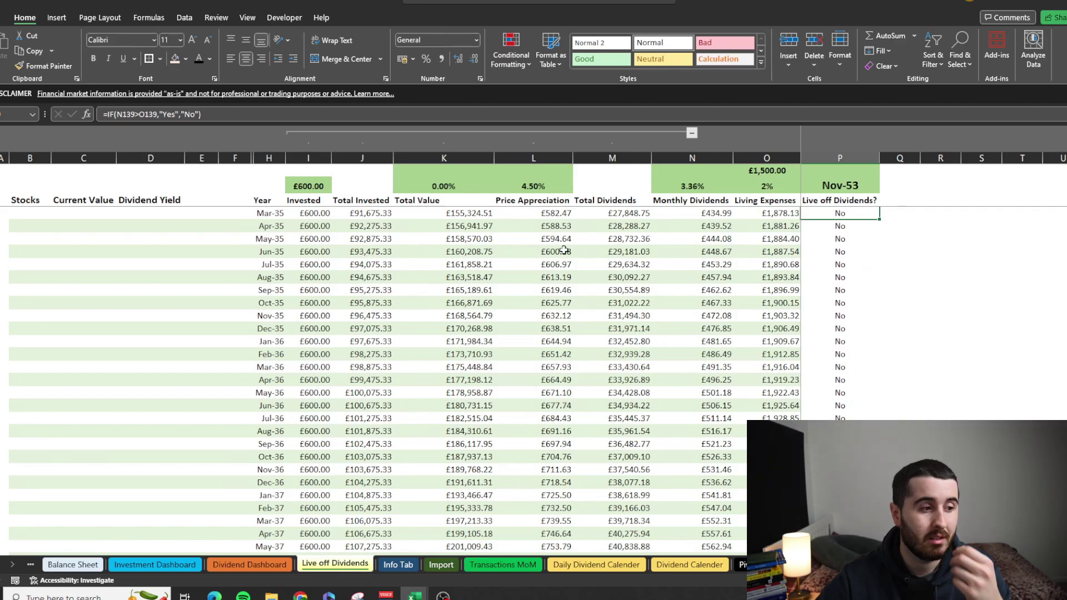
scroll(556, 251, "up", 16)
scroll(334, 287, "up", 5)
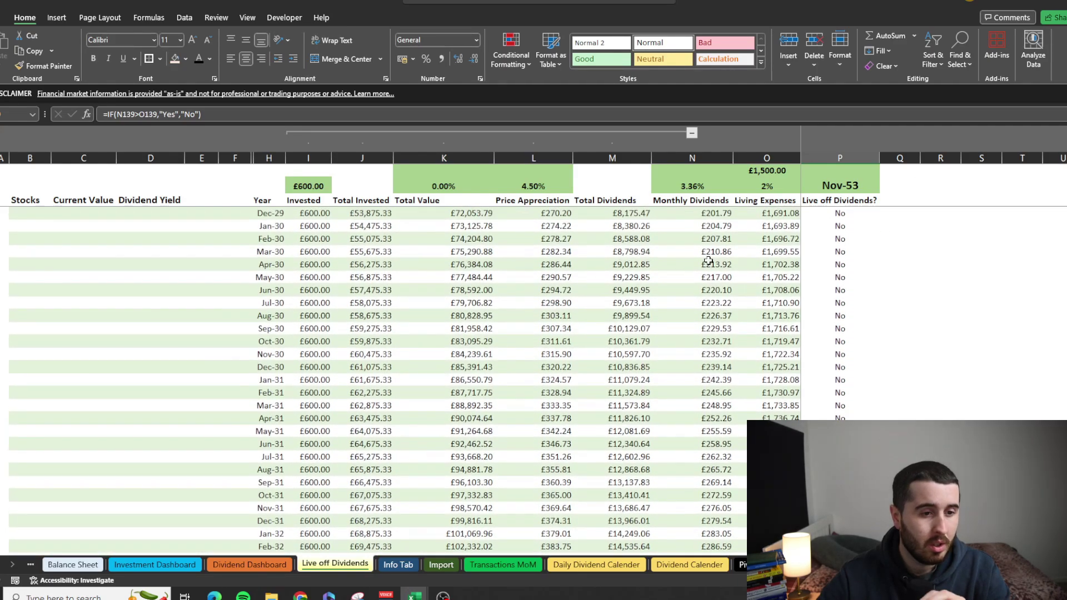
Step: Inspect the Monthly Dividends and Living Expenses formulas in the Jan-30 to Apr-30 rows
left_click(709, 261)
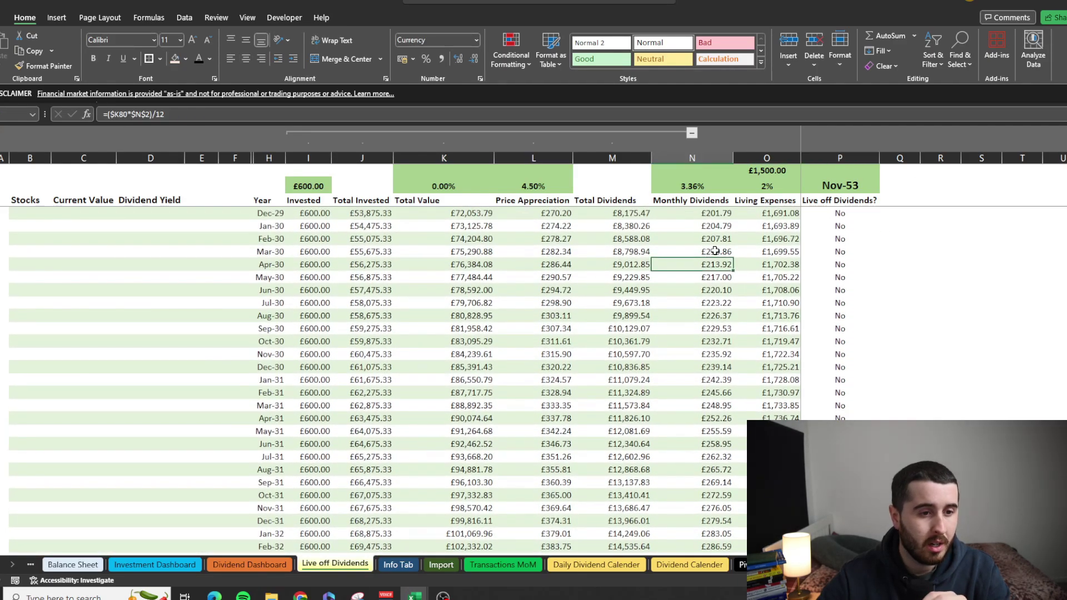
left_click(716, 251)
left_click(723, 239)
left_click(730, 228)
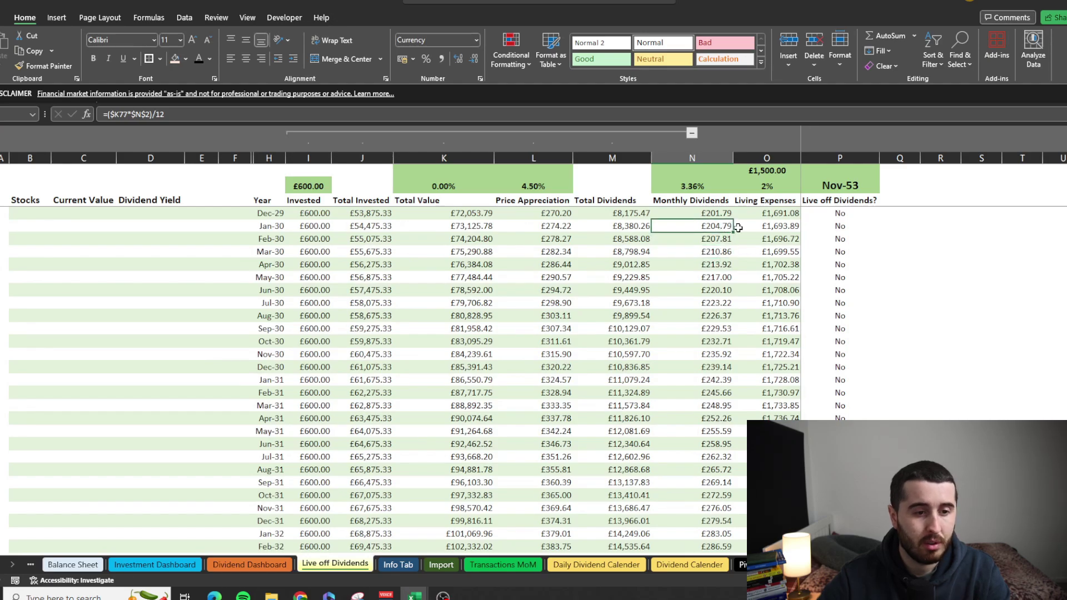
left_click(778, 252)
left_click(772, 264)
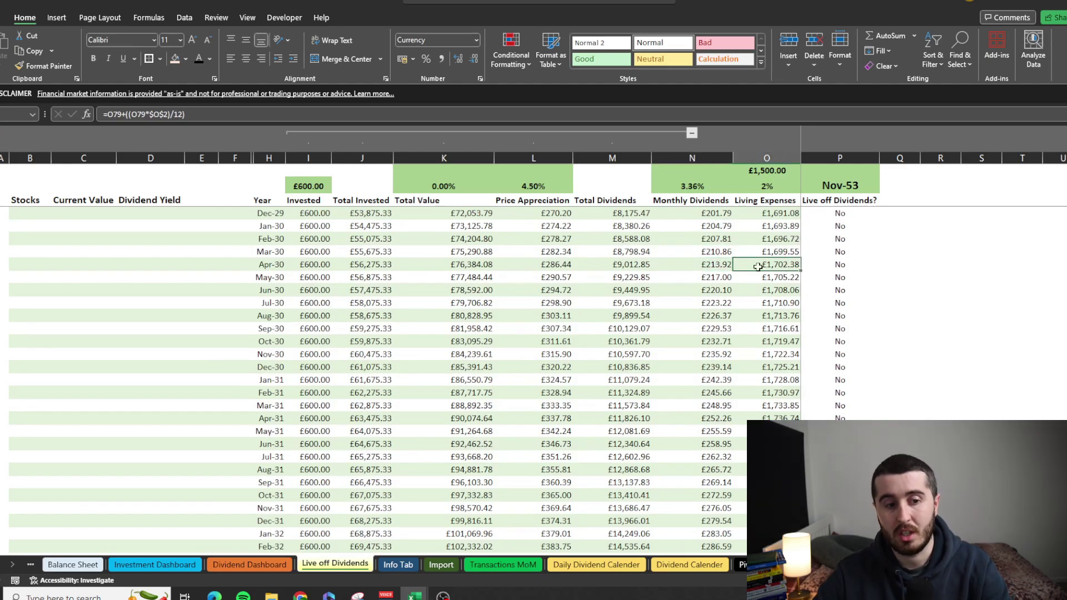
Step: Compare the Monthly Dividends and Living Expenses amounts in the Nov-42 row
key("Page_Down")
key("Page_Down")
key("Page_Down")
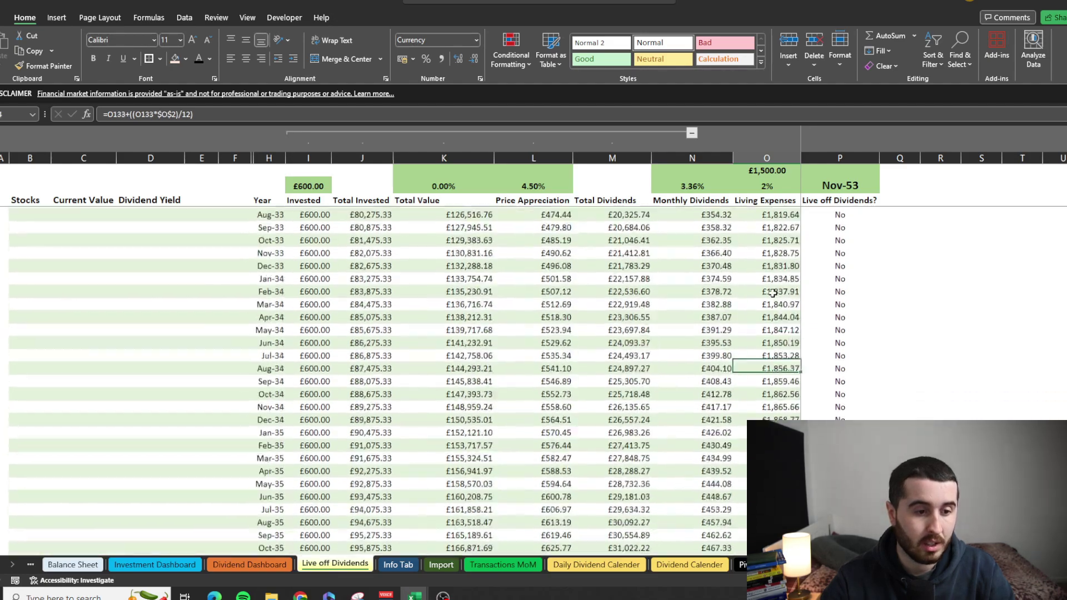
key("Page_Down")
key("Page_Down")
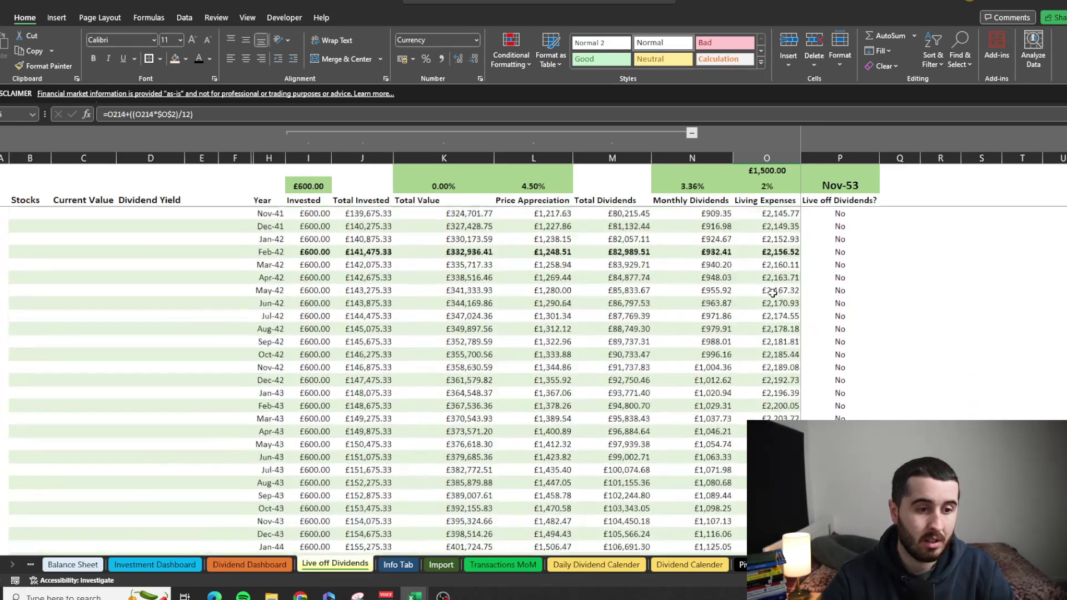
scroll(750, 294, "down", 2)
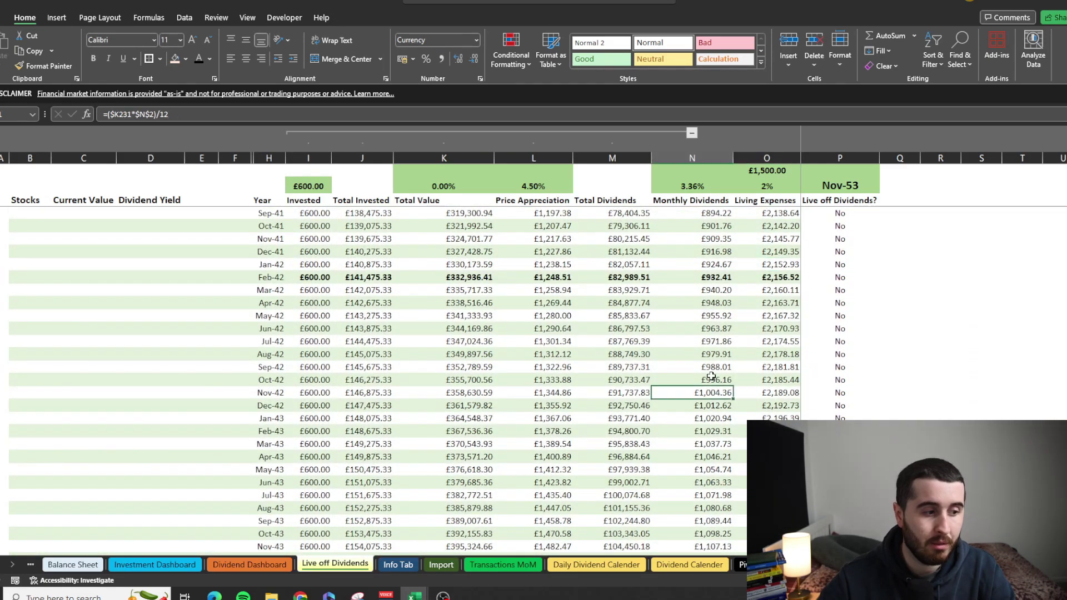
left_click(276, 394)
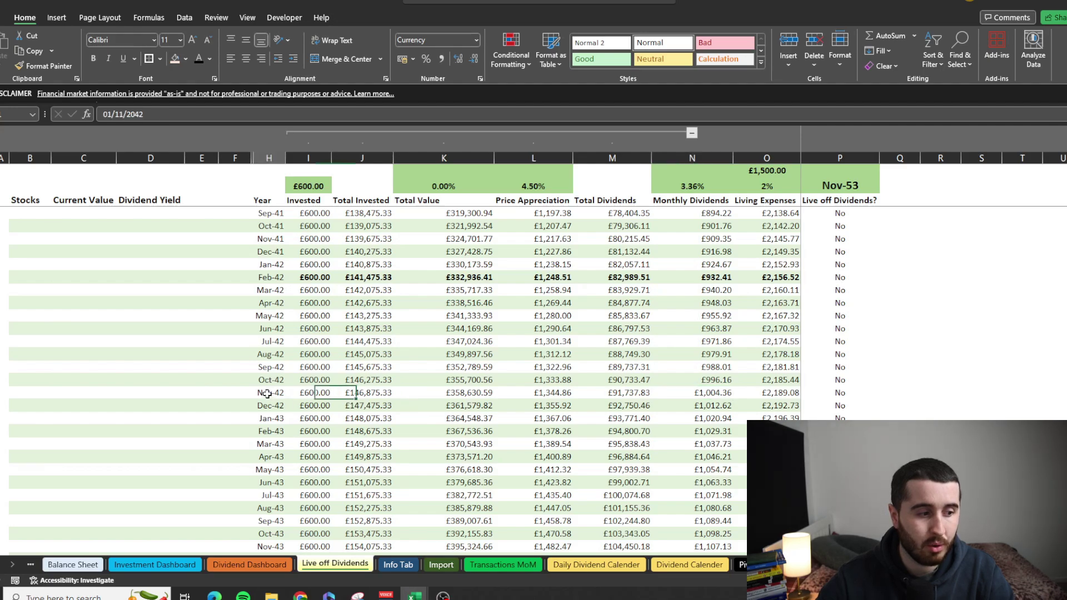
left_click(798, 393)
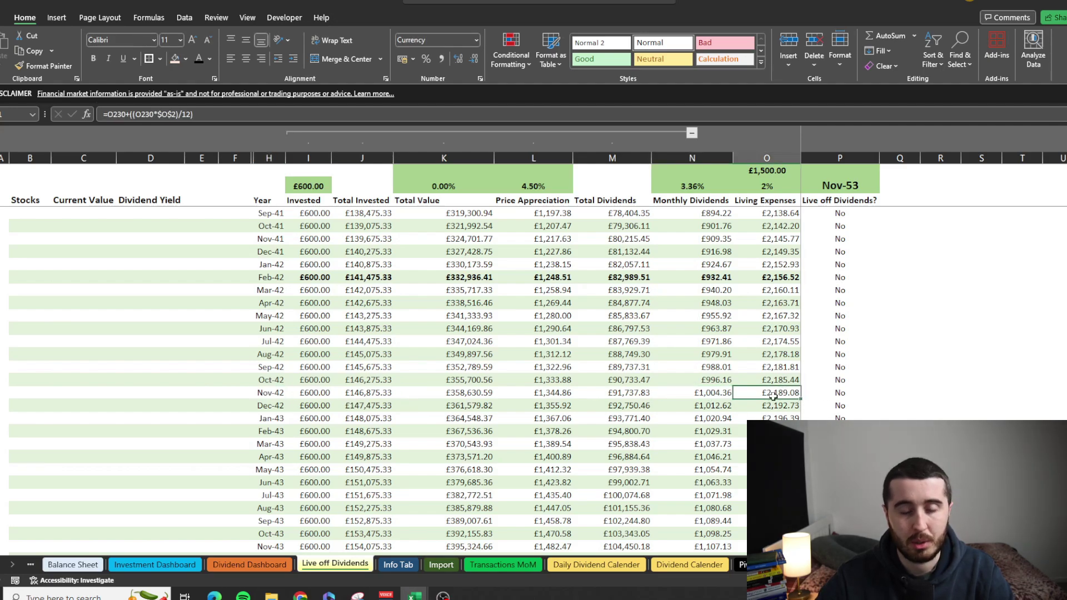
Step: Find the first month marked Yes under Live off Dividends? and examine its Monthly Dividends, Living Expenses and Yes/No formula
left_click(721, 390)
key("Page_Down")
key("Page_Down")
key("Page_Down")
key("Page_Down")
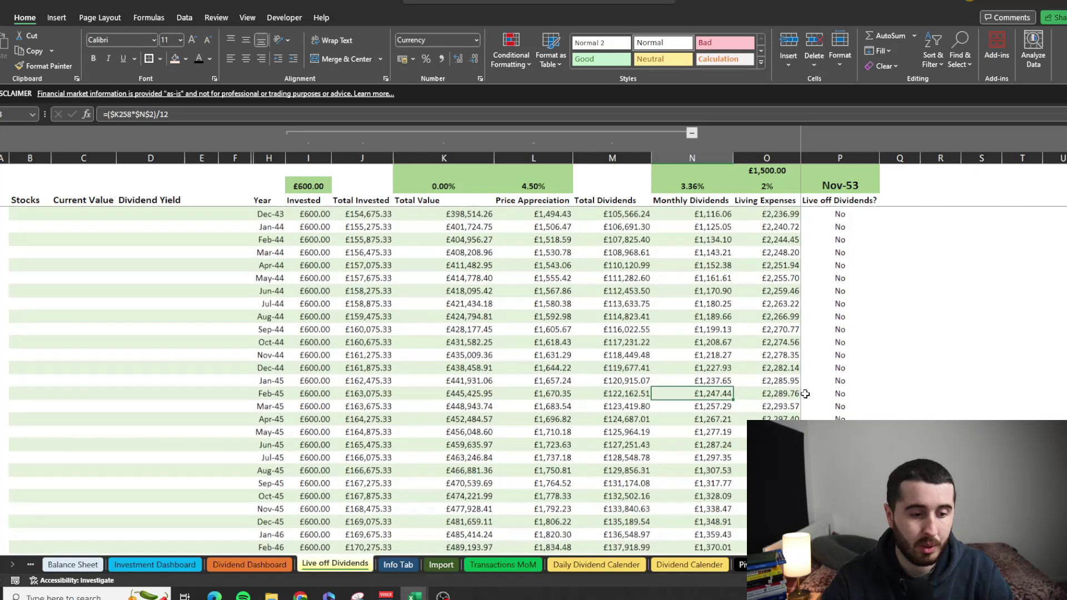
key("Page_Down")
key("Page_Down")
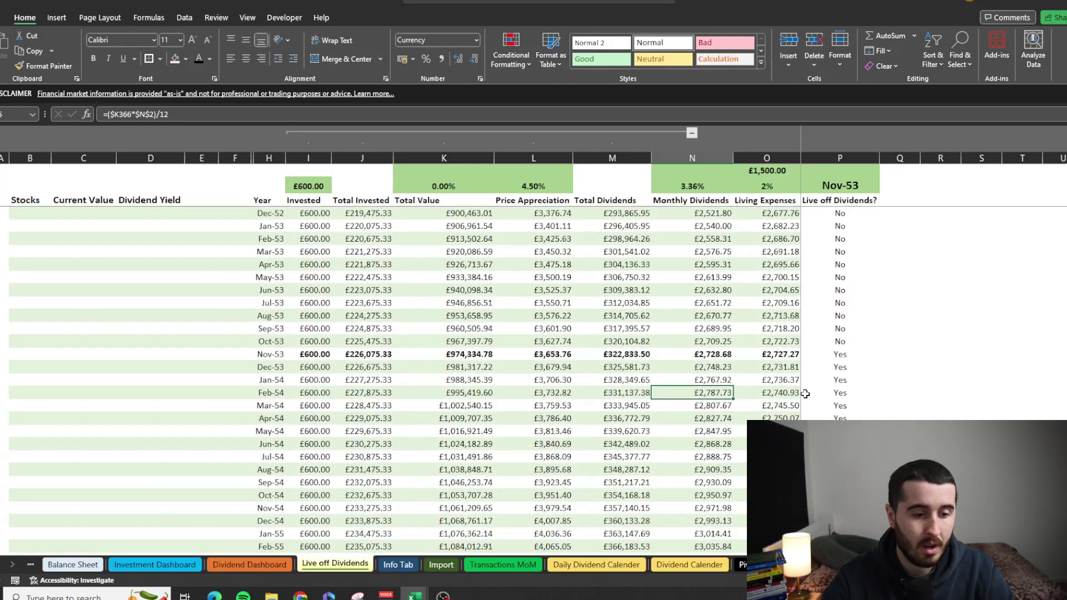
key("Page_Up")
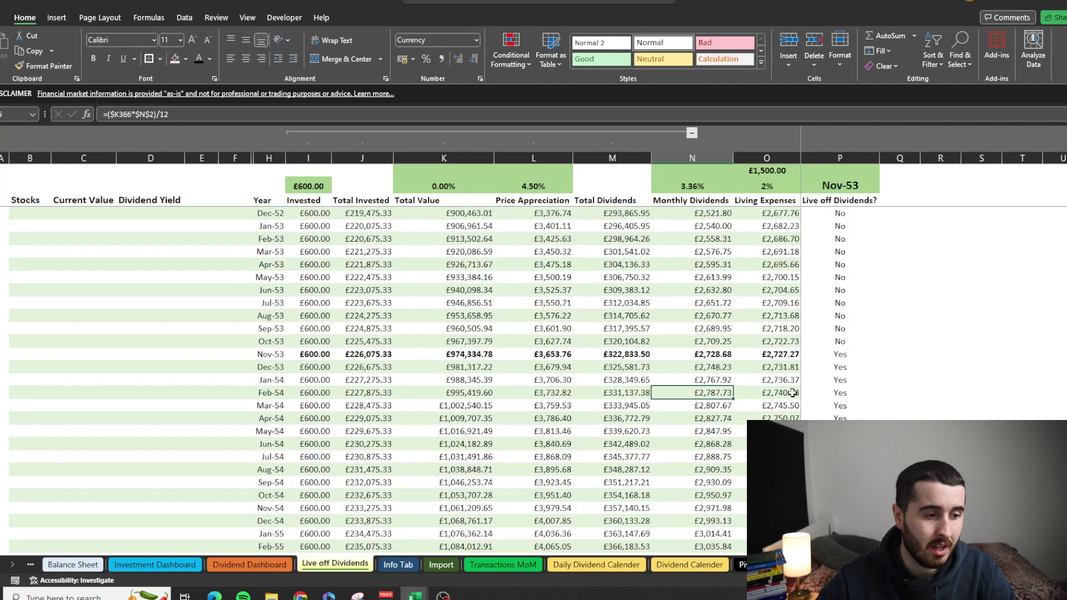
left_click_drag(276, 354, 839, 354)
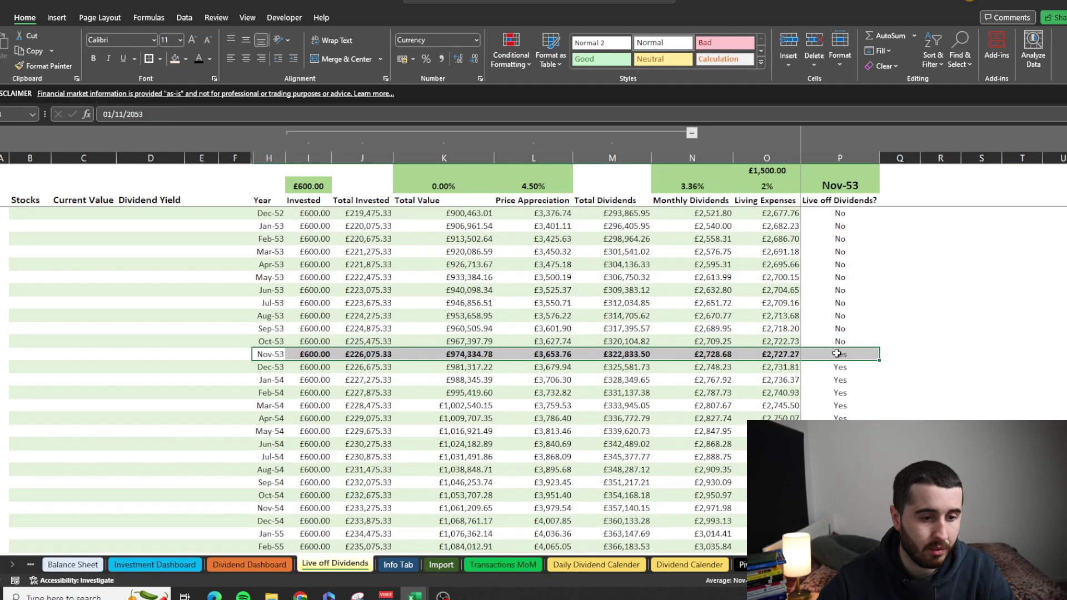
left_click(712, 354)
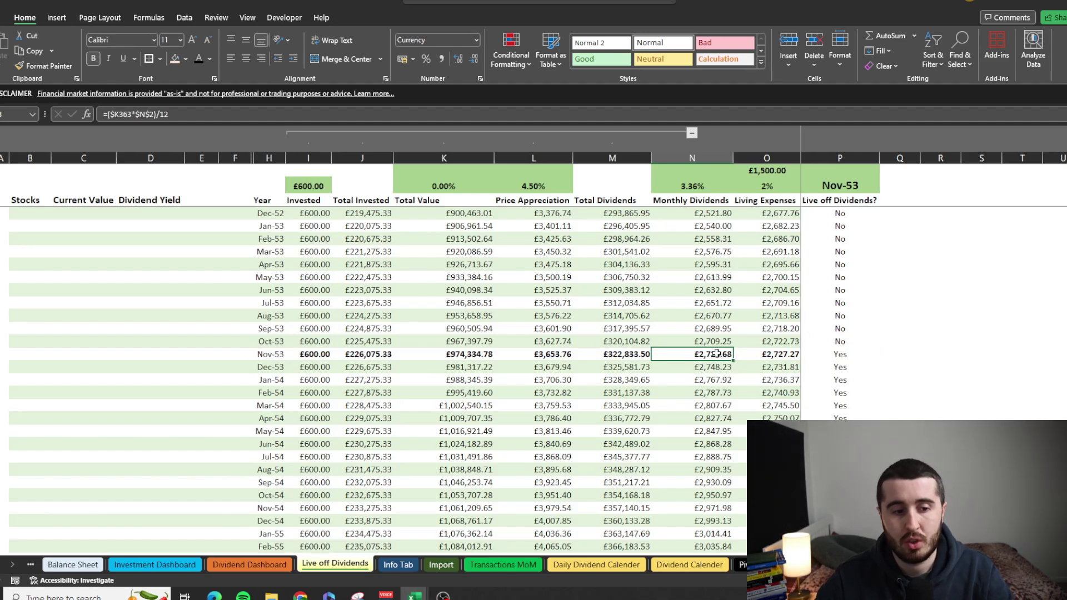
left_click(768, 355)
left_click(853, 355)
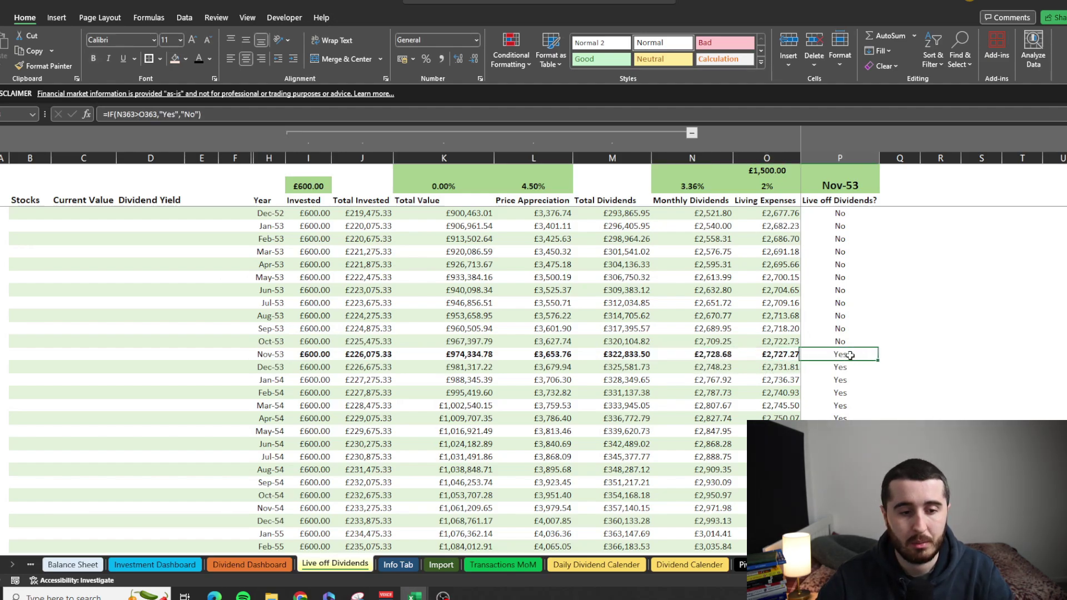
Step: Recheck the lookup behind the Live off Dividends date and view that date on the Dividend Dashboard sheet
left_click(859, 201)
key("Down")
key("Down")
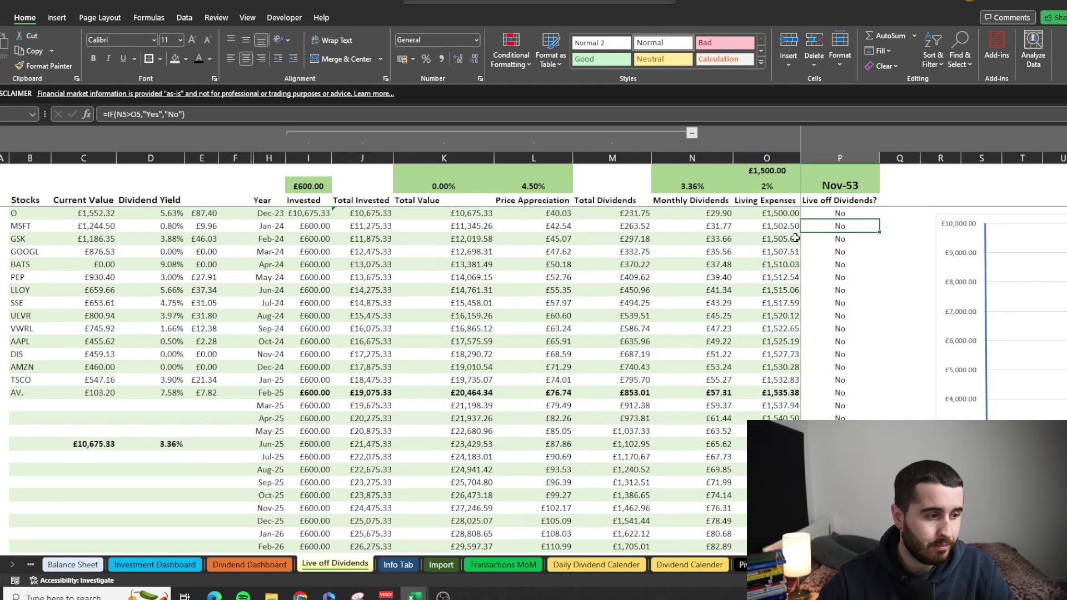
key("Up")
key("Up")
key("Up")
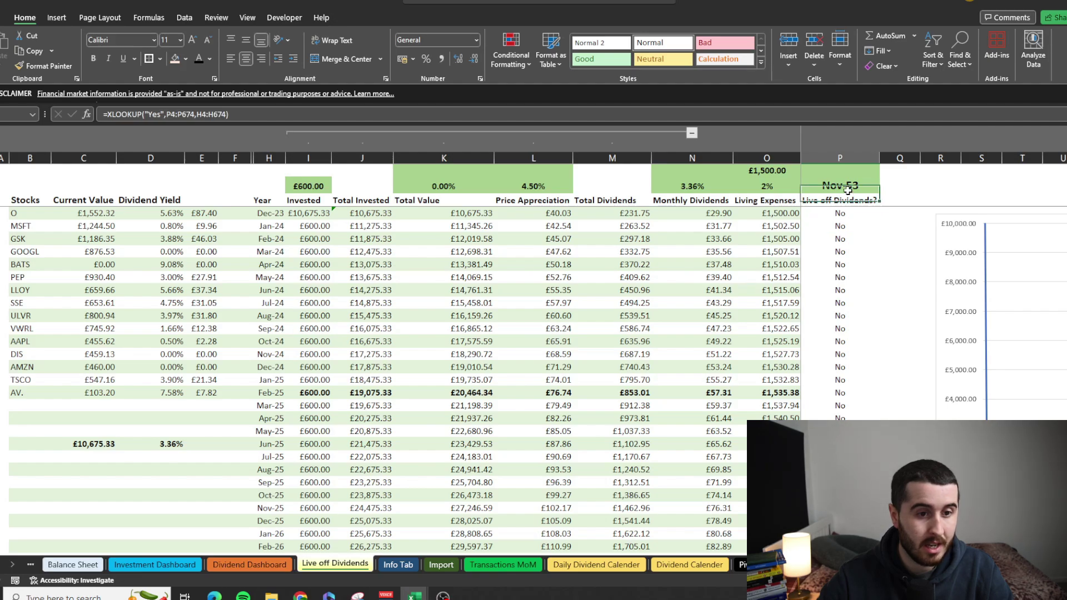
left_click(271, 565)
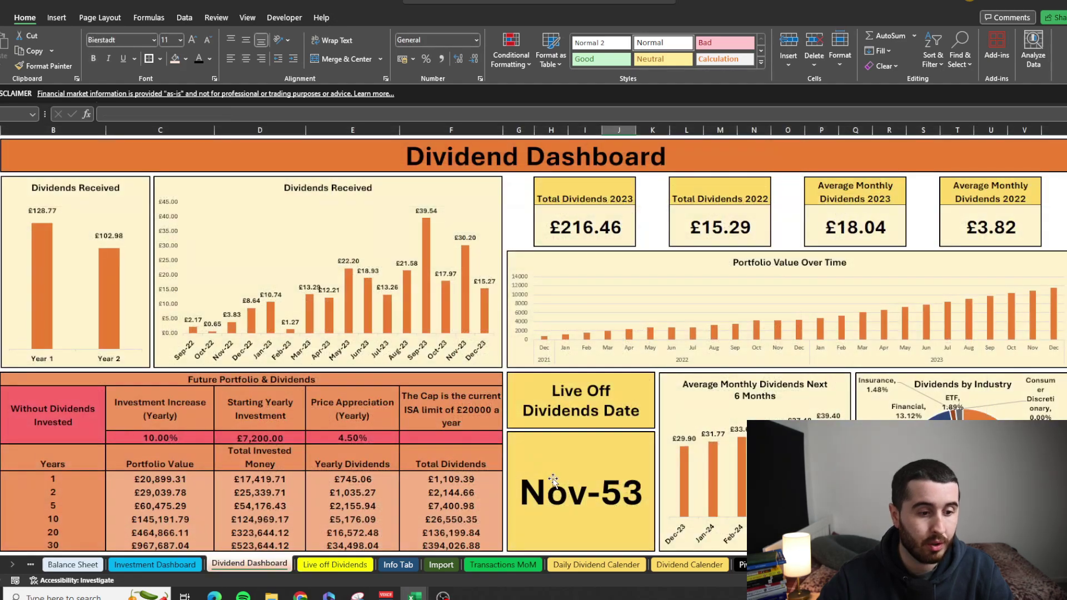
Step: Examine the Monthly Dividends and Living Expenses lines on the Live off Dividends chart, including their crossing point and the final years
left_click(349, 564)
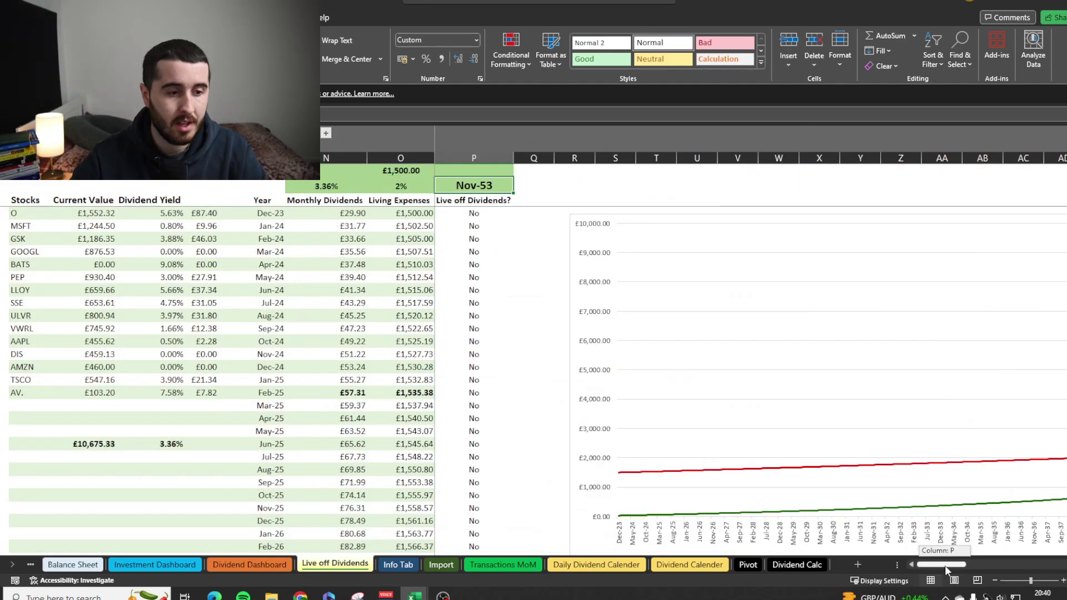
left_click_drag(945, 566, 997, 567)
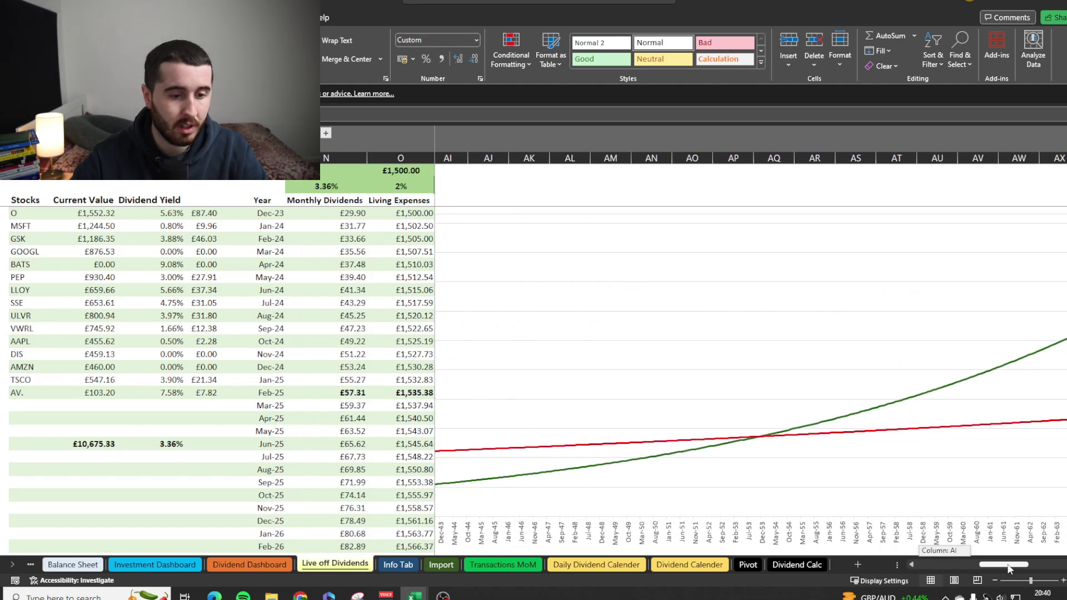
scroll(647, 536, "down", 1)
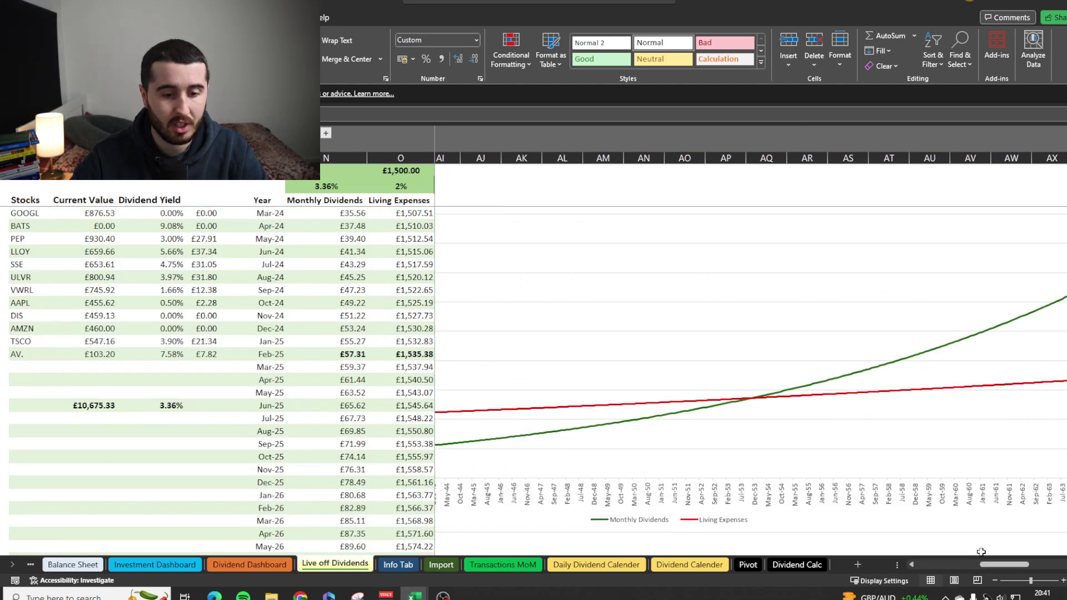
left_click_drag(992, 565, 930, 567)
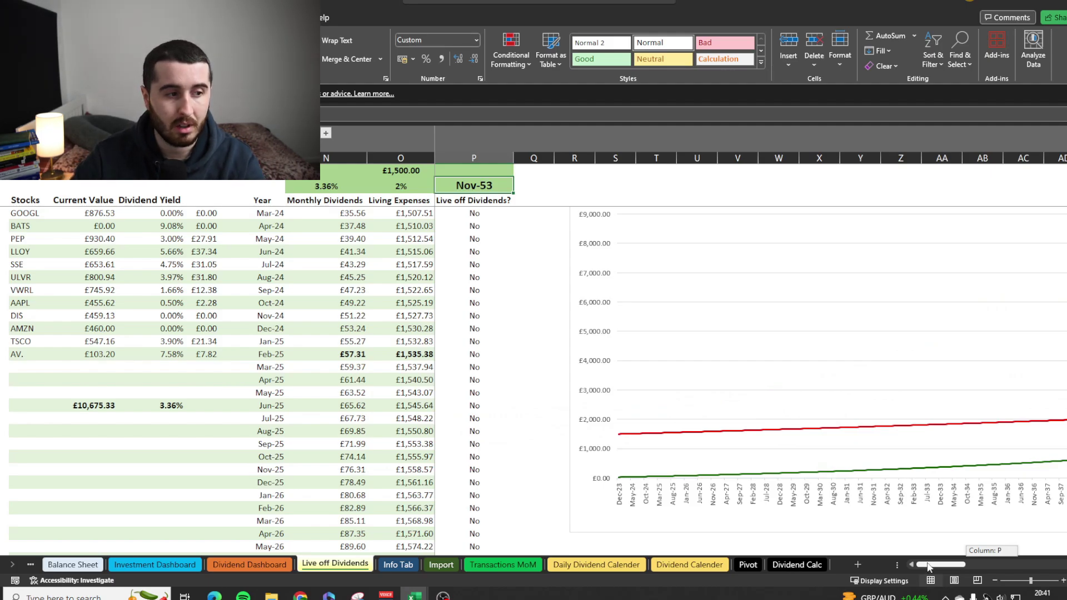
left_click_drag(929, 567, 994, 562)
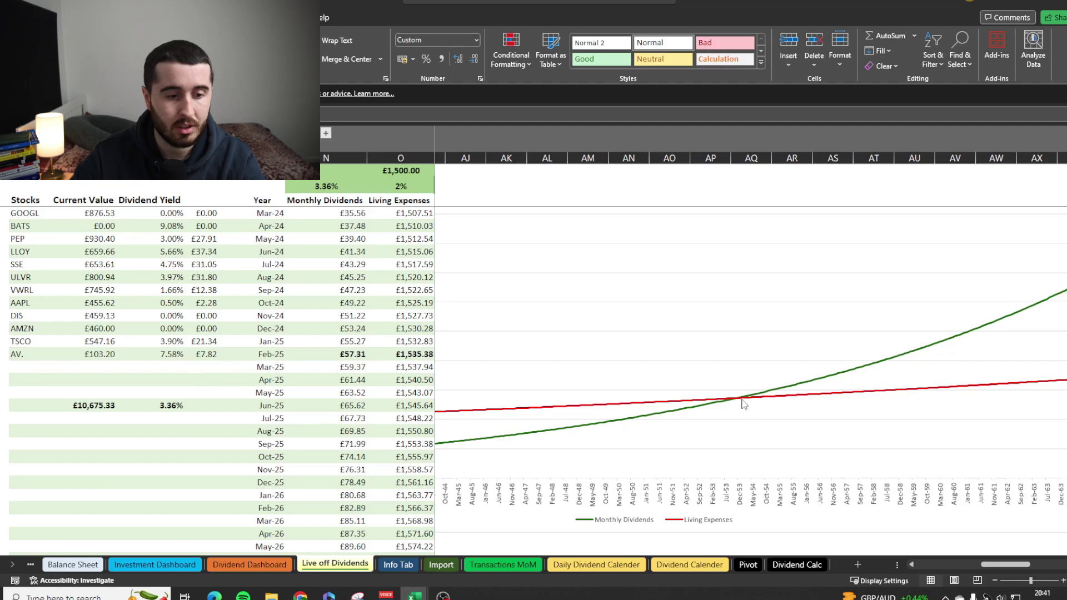
mouse_move(741, 400)
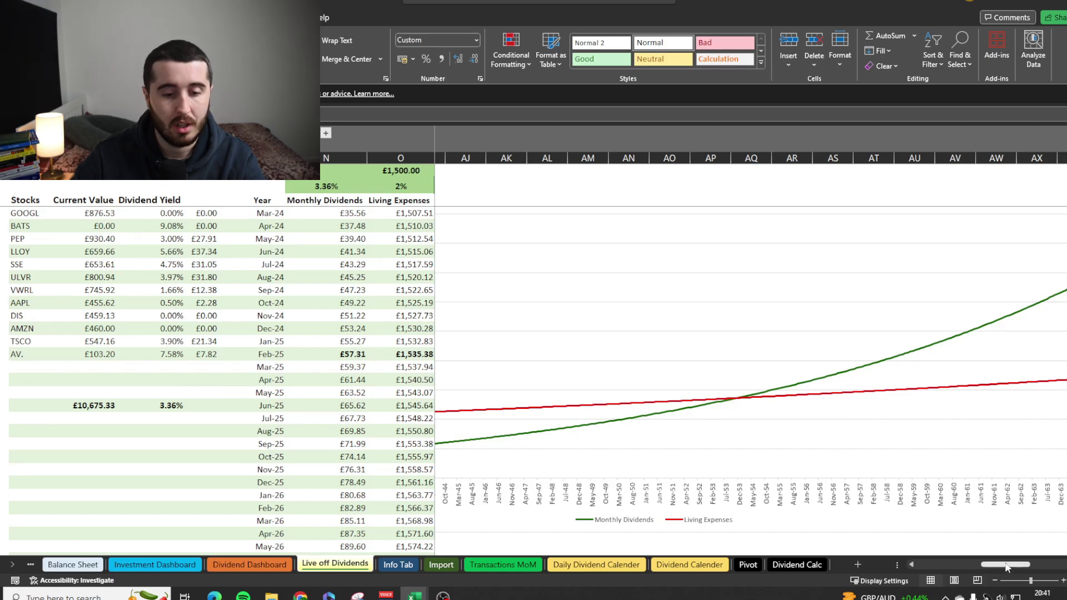
left_click_drag(1001, 564, 1034, 565)
scroll(973, 407, "up", 1)
scroll(973, 408, "right", 2)
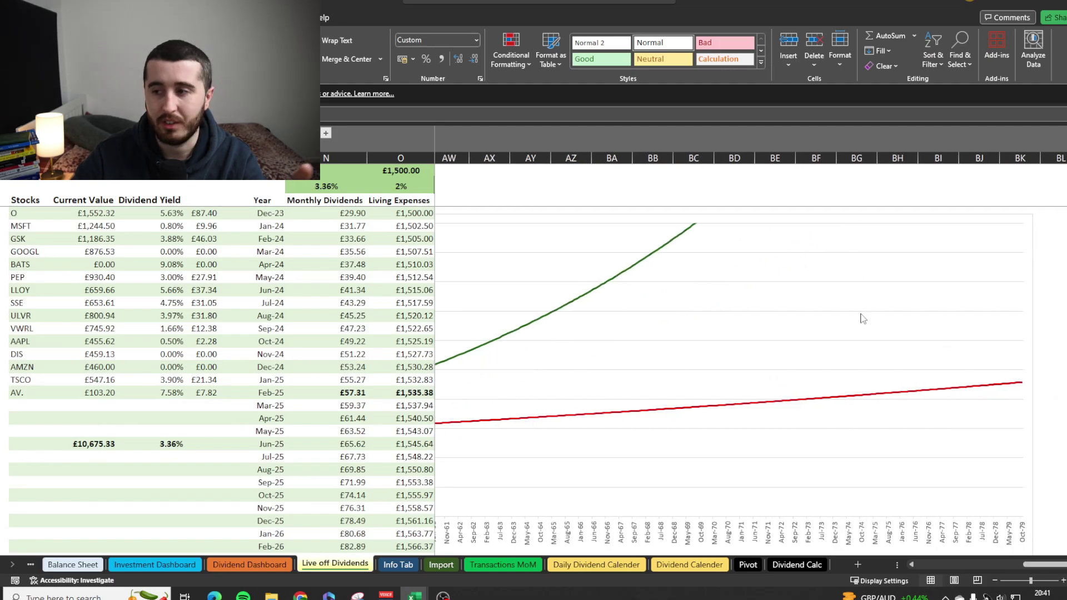
mouse_move(1043, 564)
left_mouse_down()
mouse_move(937, 565)
mouse_move(1051, 568)
left_mouse_up()
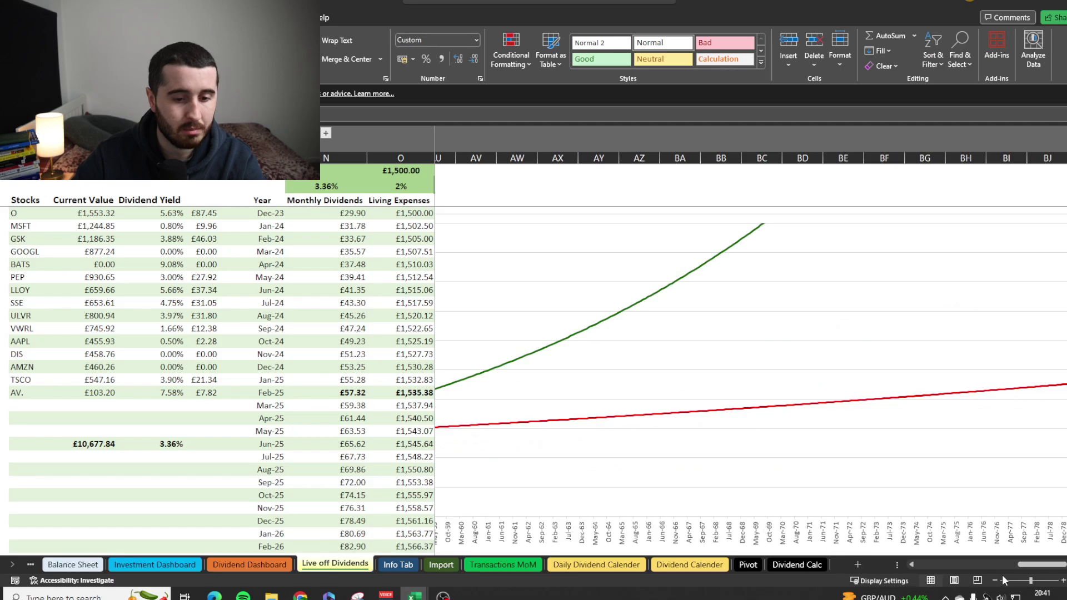
Step: Expand the grouped projection columns on Live off Dividends and return to the Dividend Dashboard sheet
left_click_drag(1039, 566, 939, 564)
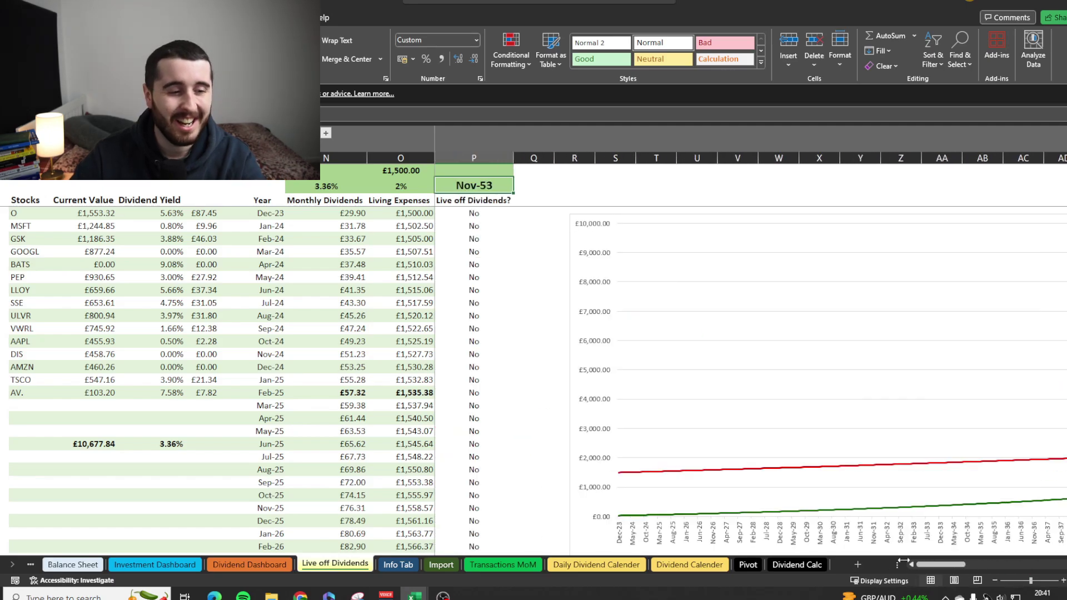
left_click(325, 132)
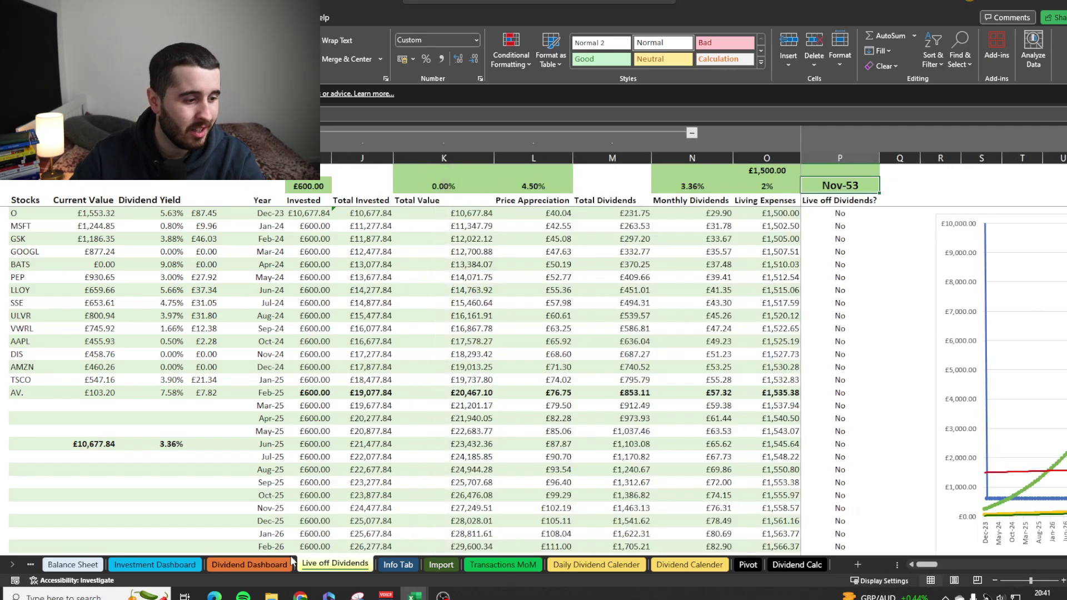
left_click(274, 565)
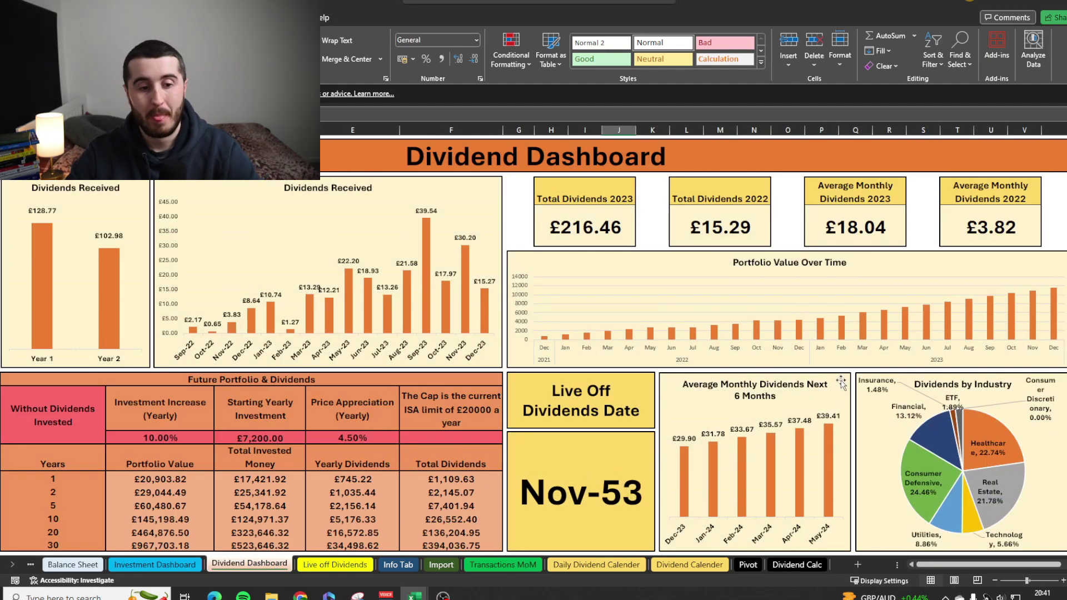
Step: Roll the Year column on the Live off Dividends sheet forward to start at Jan-24, filling consecutive months down the whole projection
left_click(789, 433)
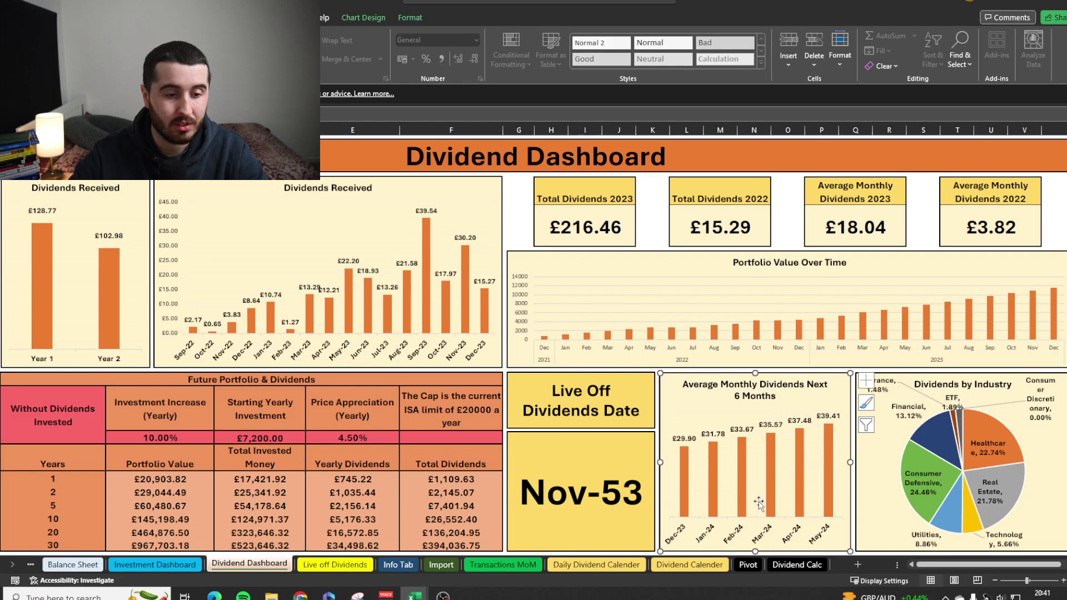
left_click(344, 565)
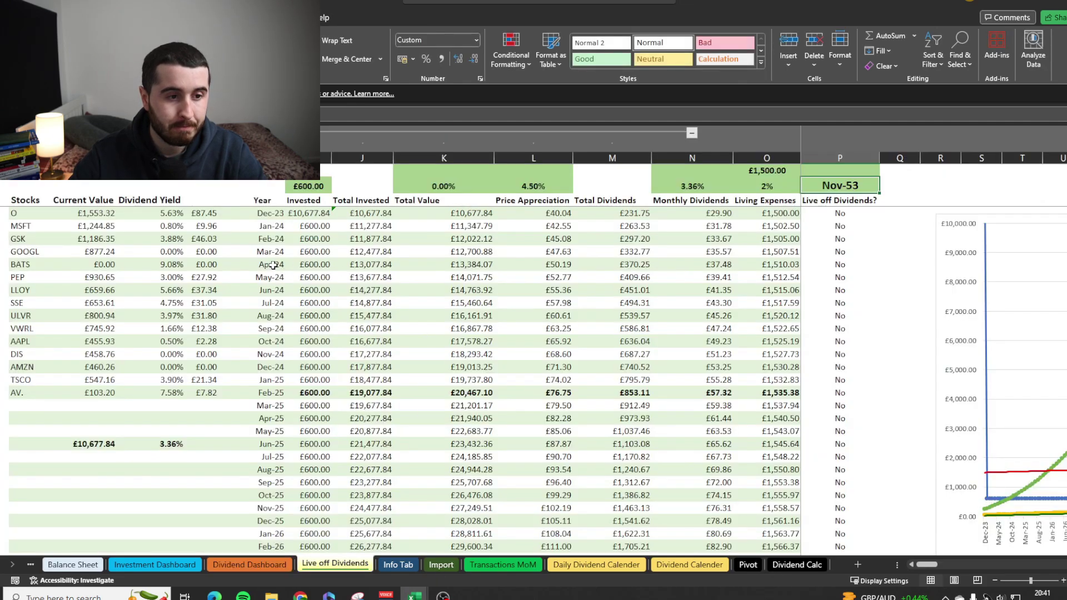
left_click(262, 213)
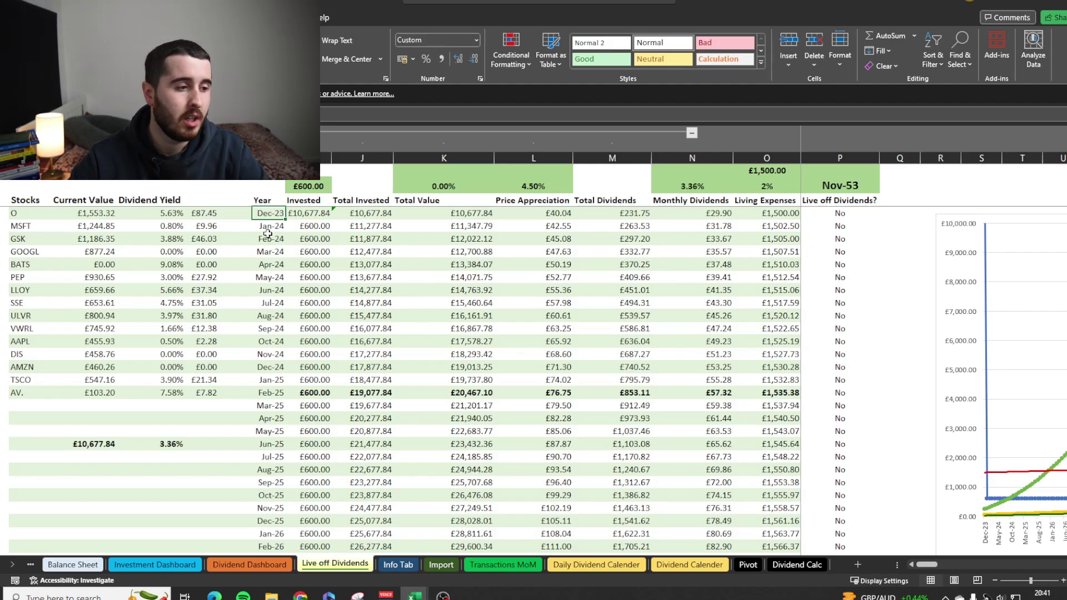
left_click(281, 223, "shift")
key("ctrl+c")
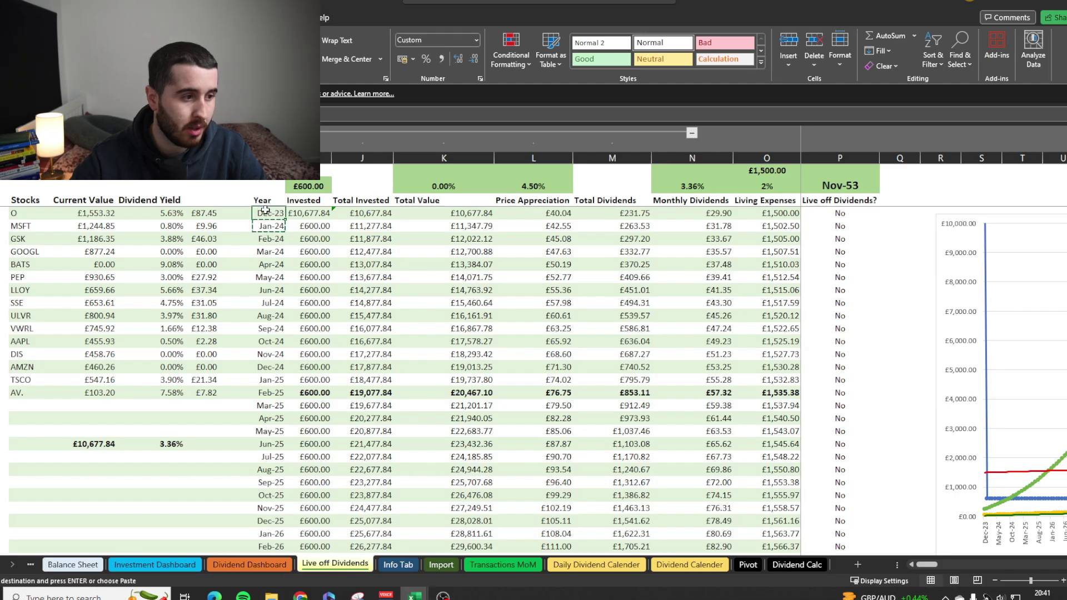
right_click(267, 222)
left_click(313, 265)
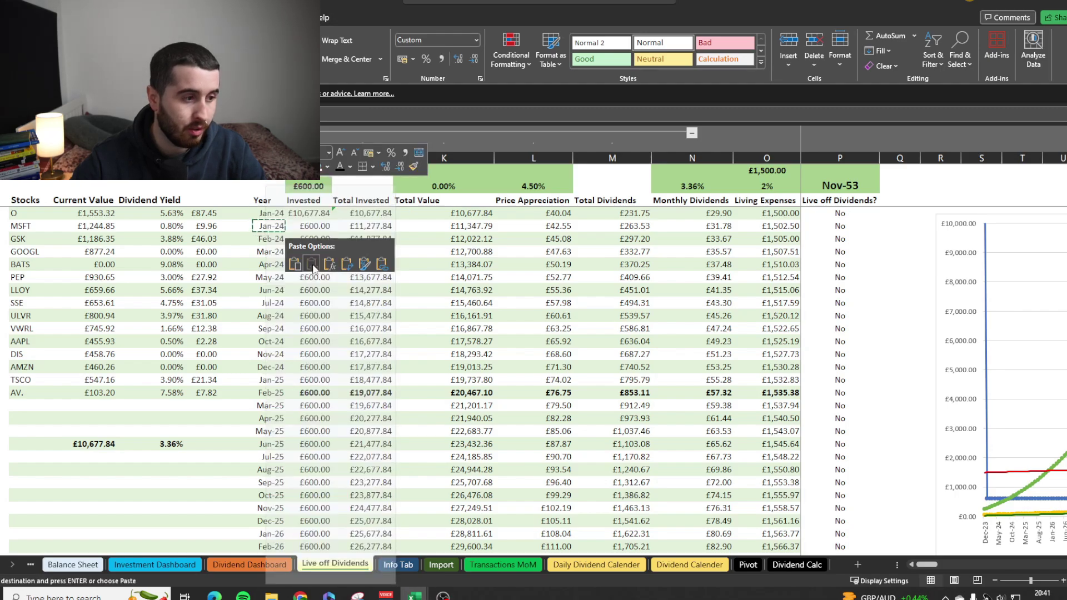
double_click(284, 222)
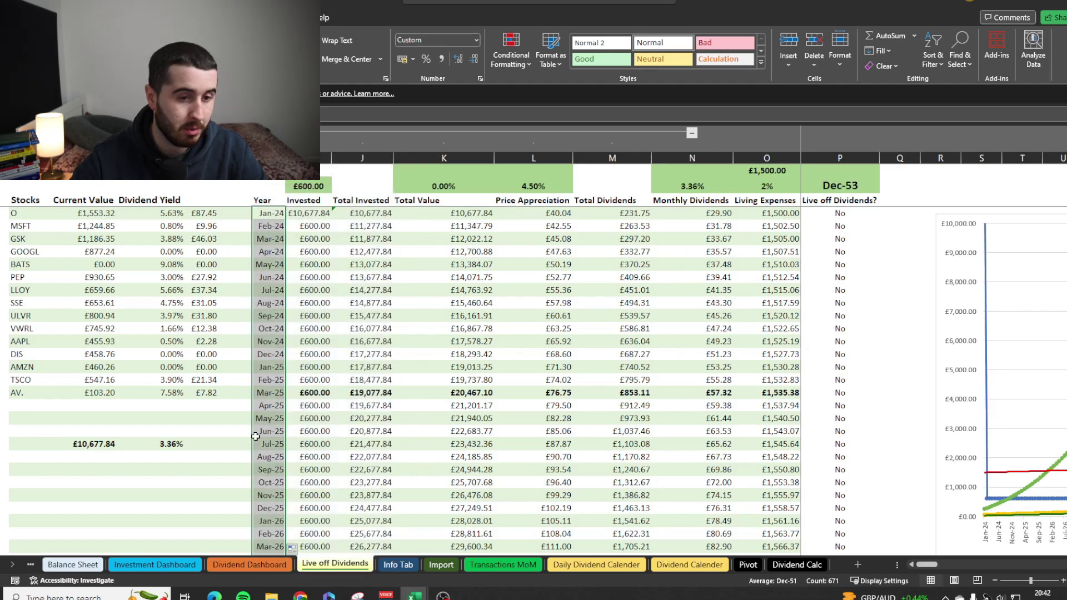
left_click(568, 316)
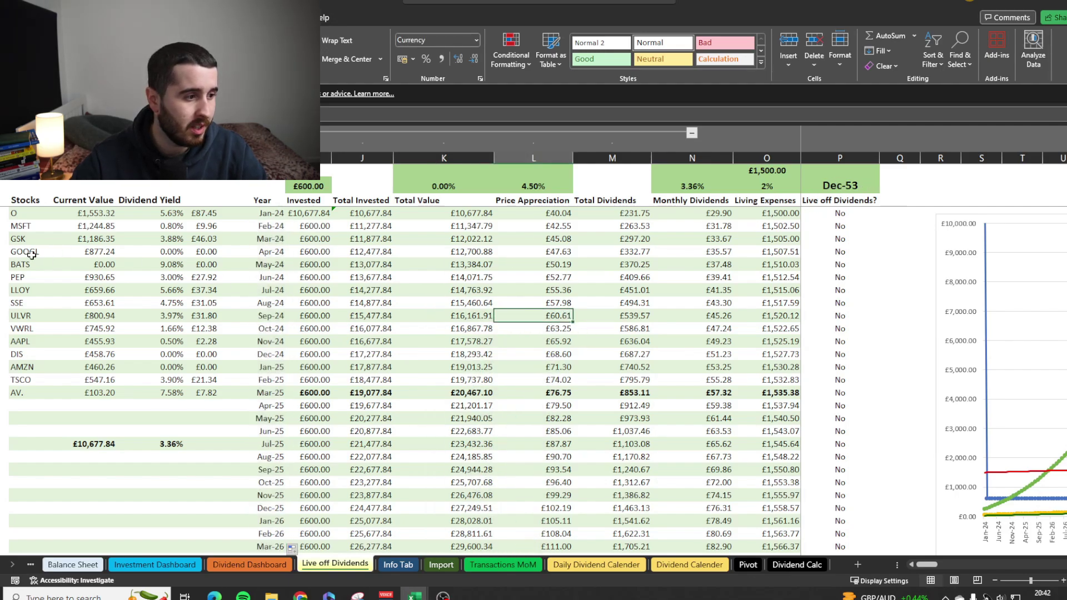
Step: Examine the current value, dividend yield and dividend amount of the GOOGL and BATS rows in the stocks list
left_click_drag(31, 254, 214, 255)
left_click_drag(35, 265, 196, 262)
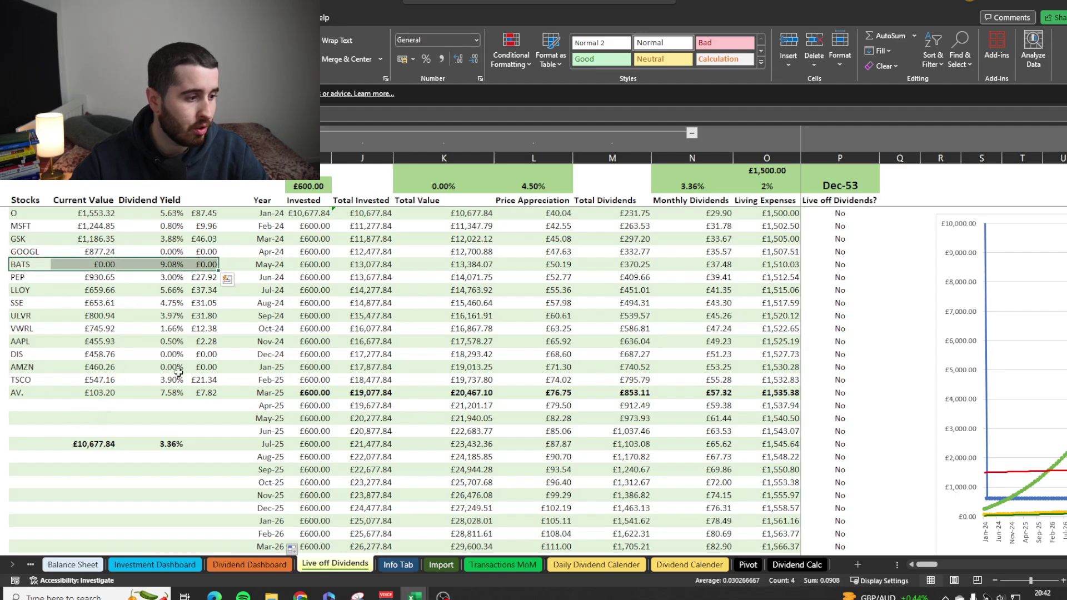
left_click(116, 414)
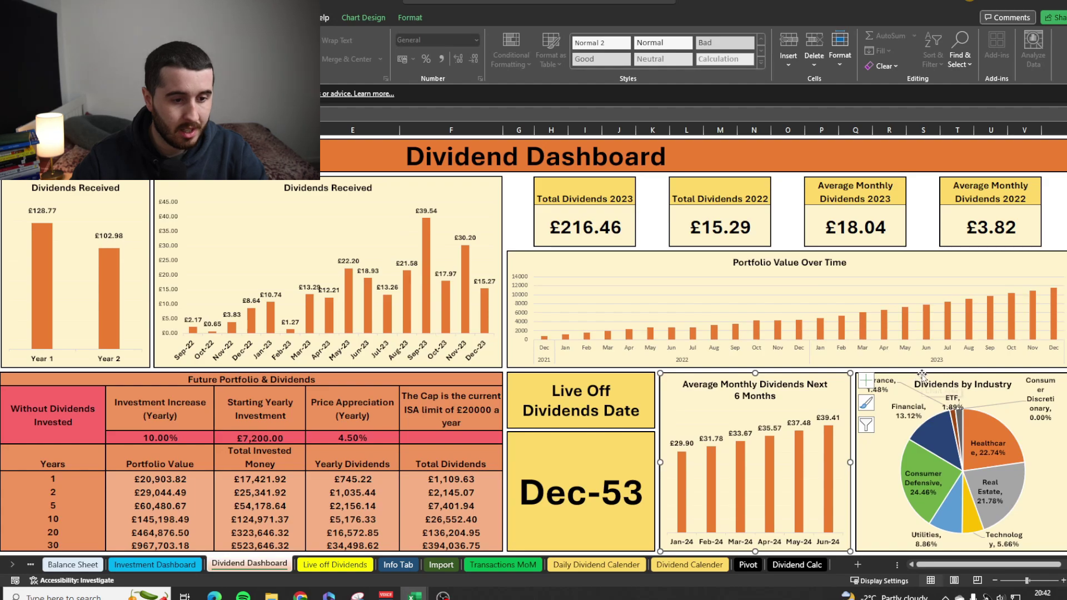
Step: Trace the Dividends by Industry chart on the Dividend Dashboard to its pivot table and check that table's source range
left_click(920, 377)
right_click(901, 376)
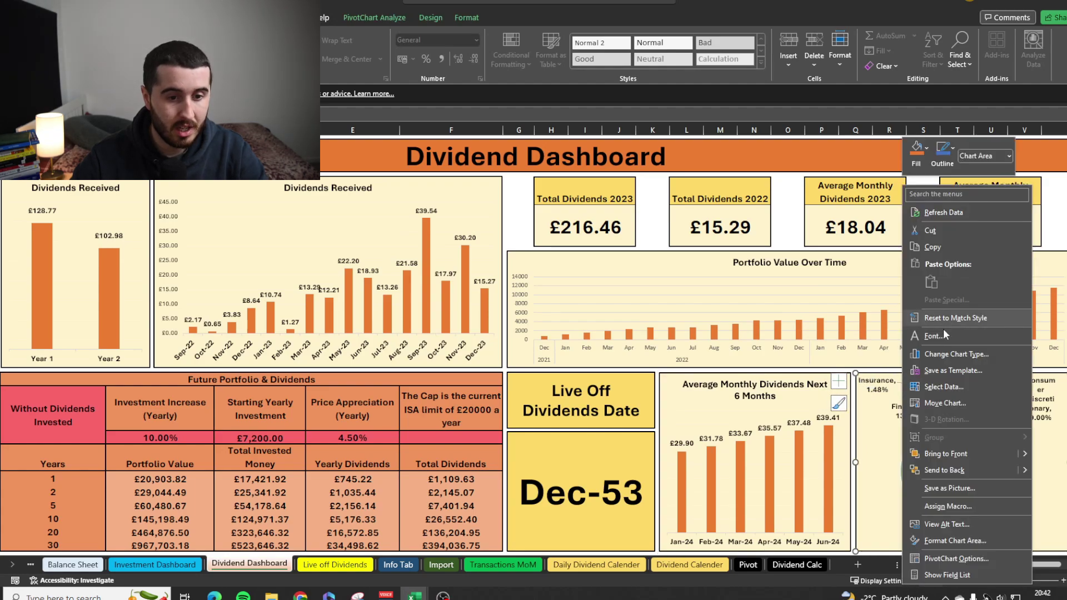
left_click(944, 387)
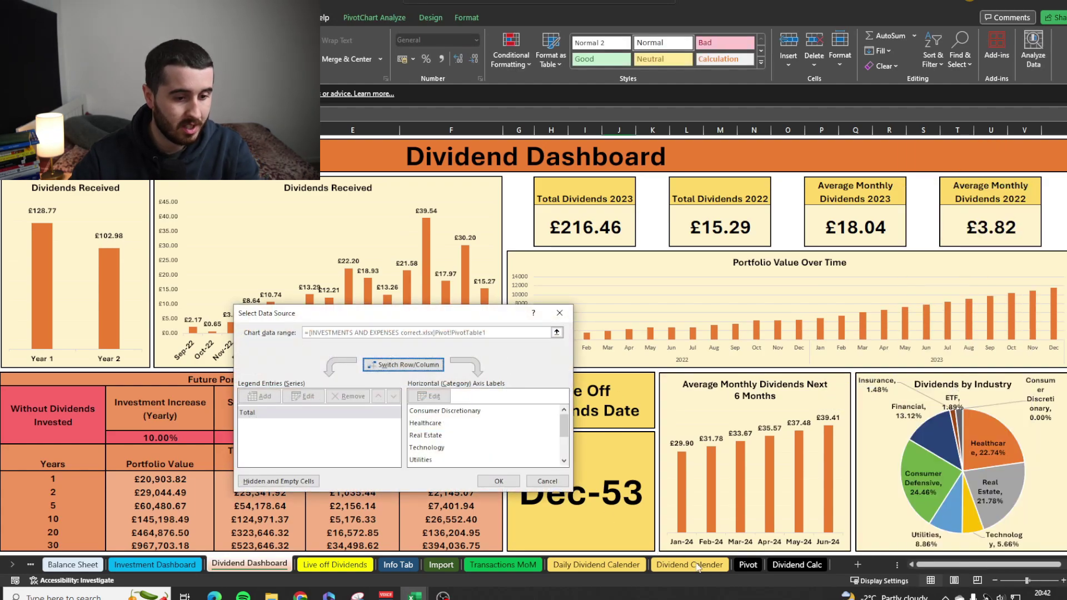
left_click(747, 565)
left_click(591, 222)
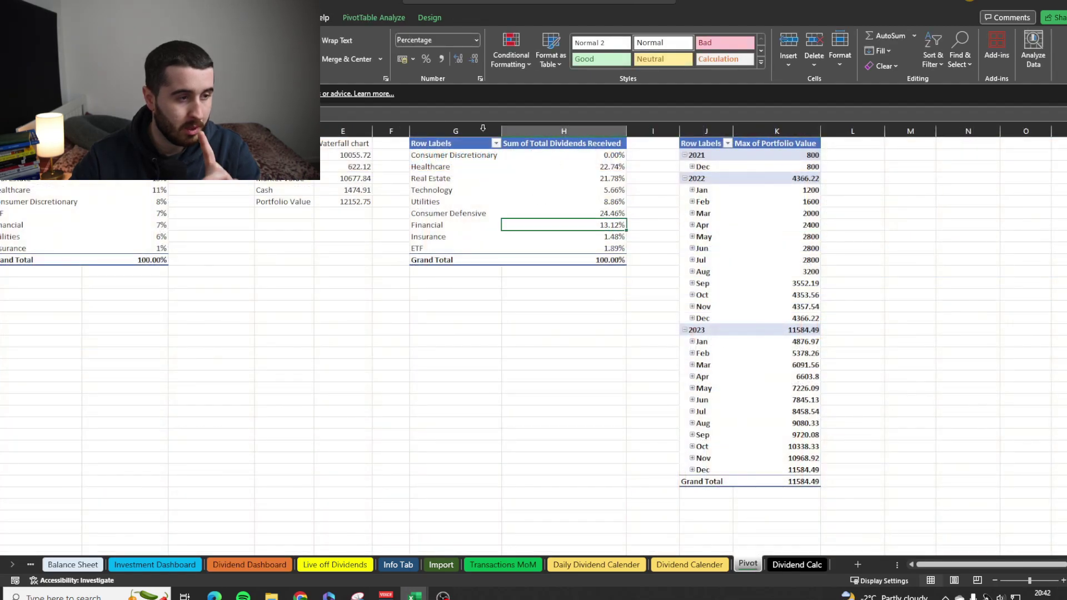
left_click(374, 17)
left_click(456, 45)
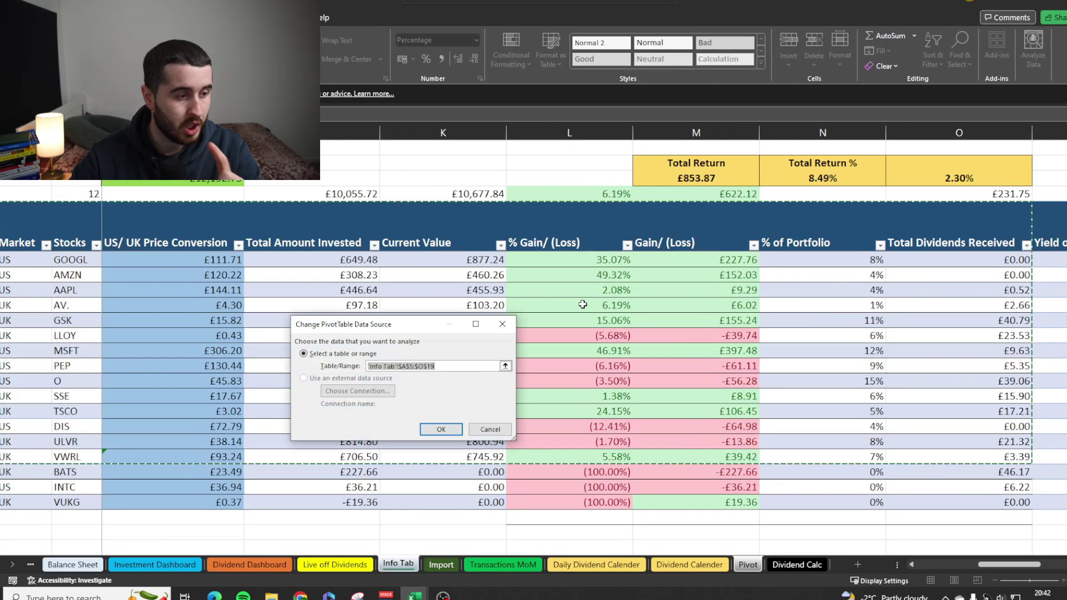
key("Return")
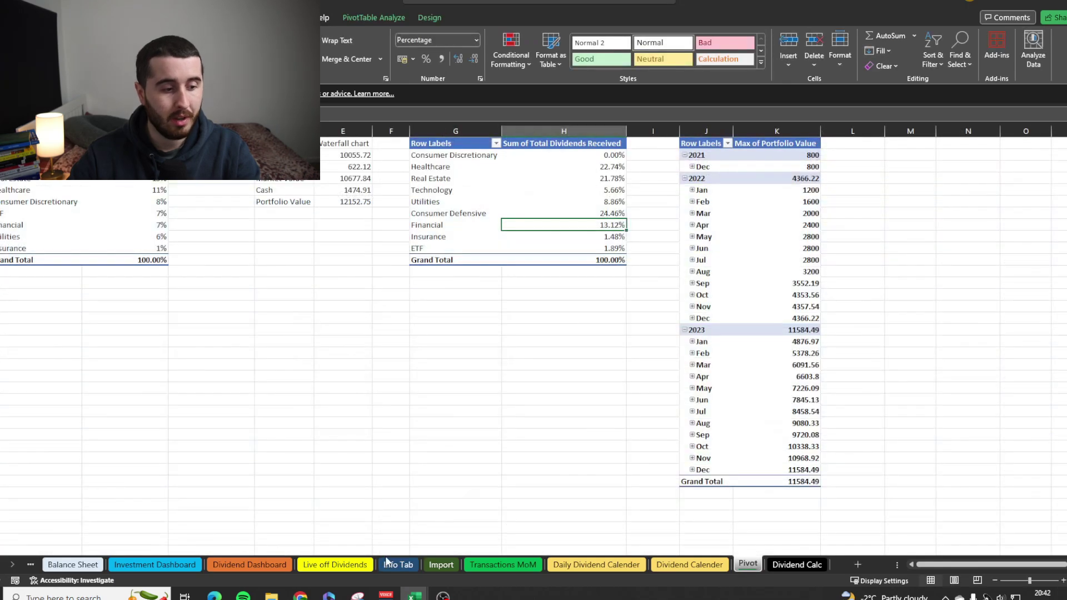
Step: Review the Dividend Dashboard, the Investment Dashboard and the Live off Dividends sheet one after another
left_click(250, 564)
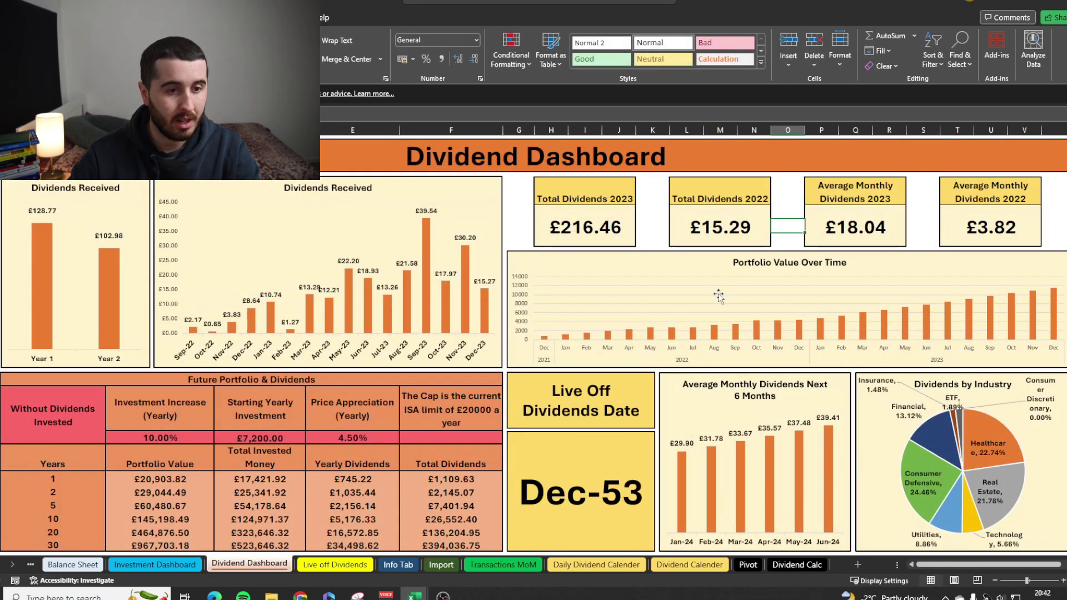
left_click(192, 565)
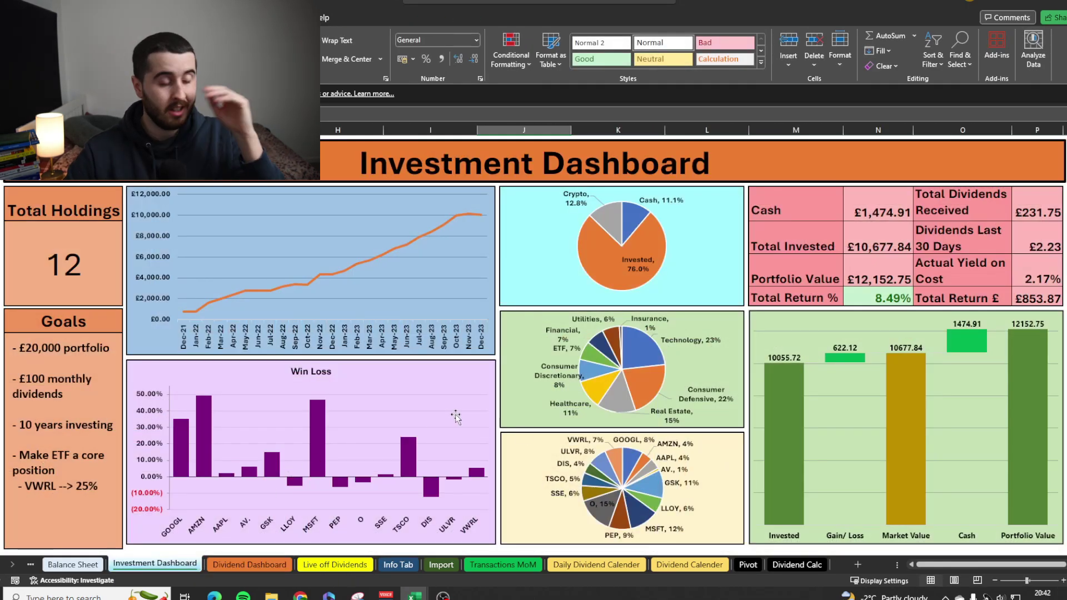
left_click(354, 564)
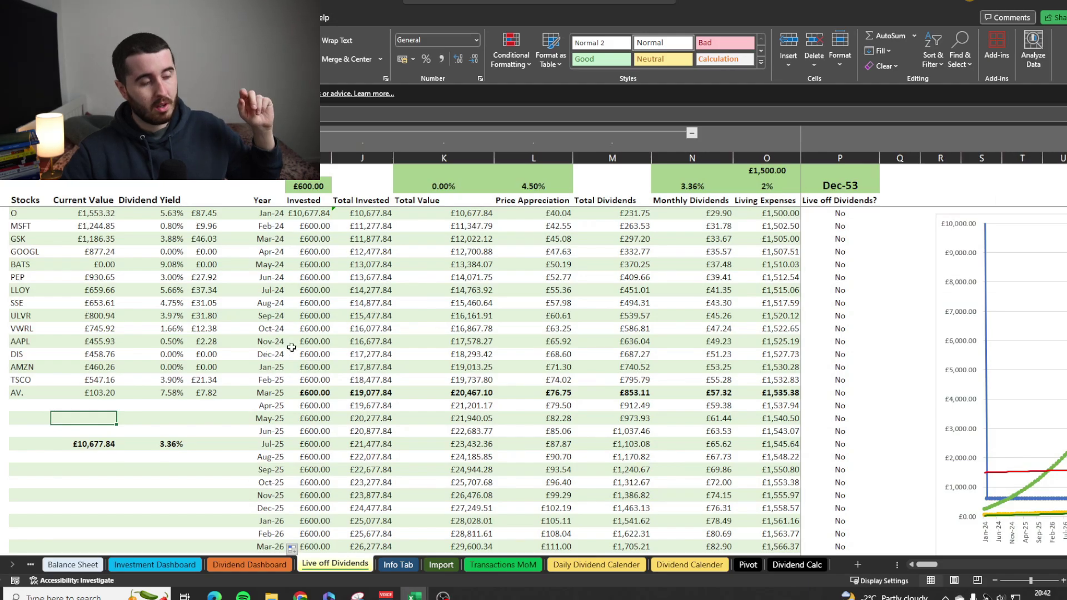
Step: Examine the tickers and linked company names on Info Tab, starting with GOOGL, and find the Stocks data type that creates them
left_click(391, 565)
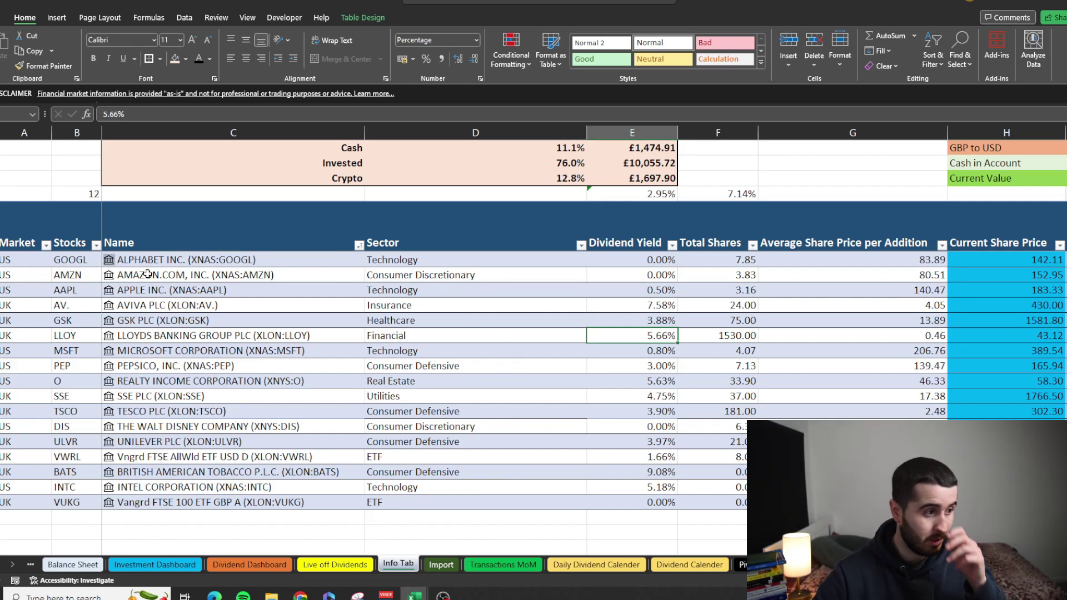
left_click(36, 261)
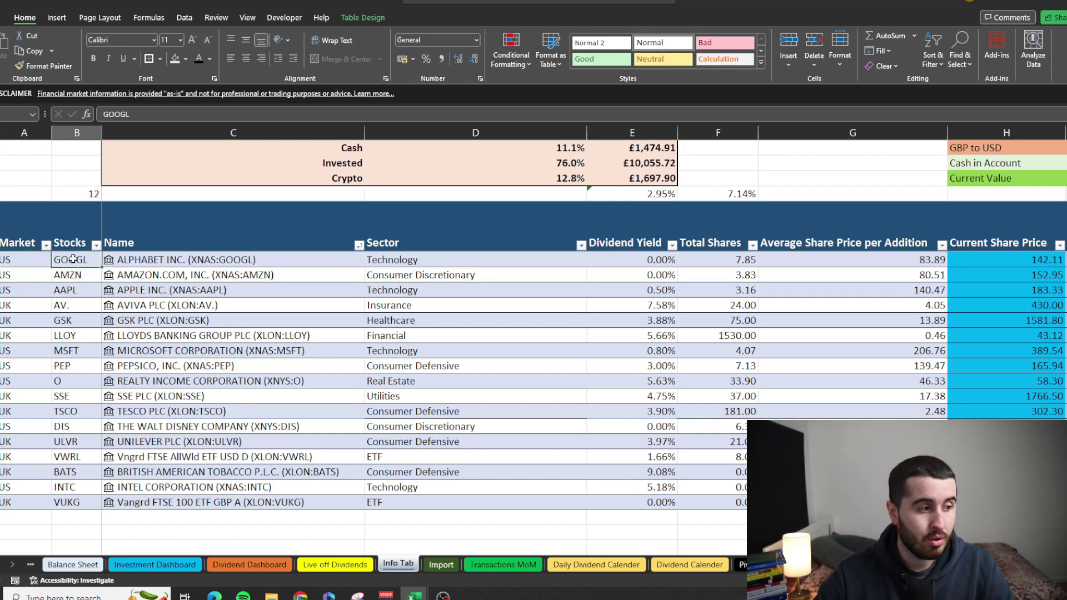
left_click_drag(57, 260, 195, 472)
left_click(92, 261)
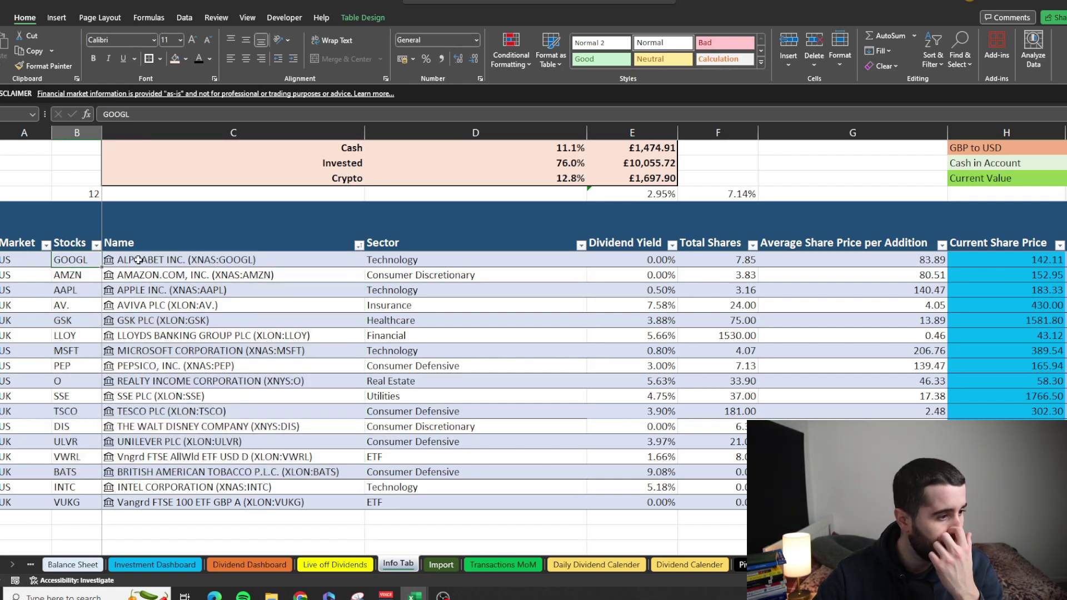
left_click(139, 259)
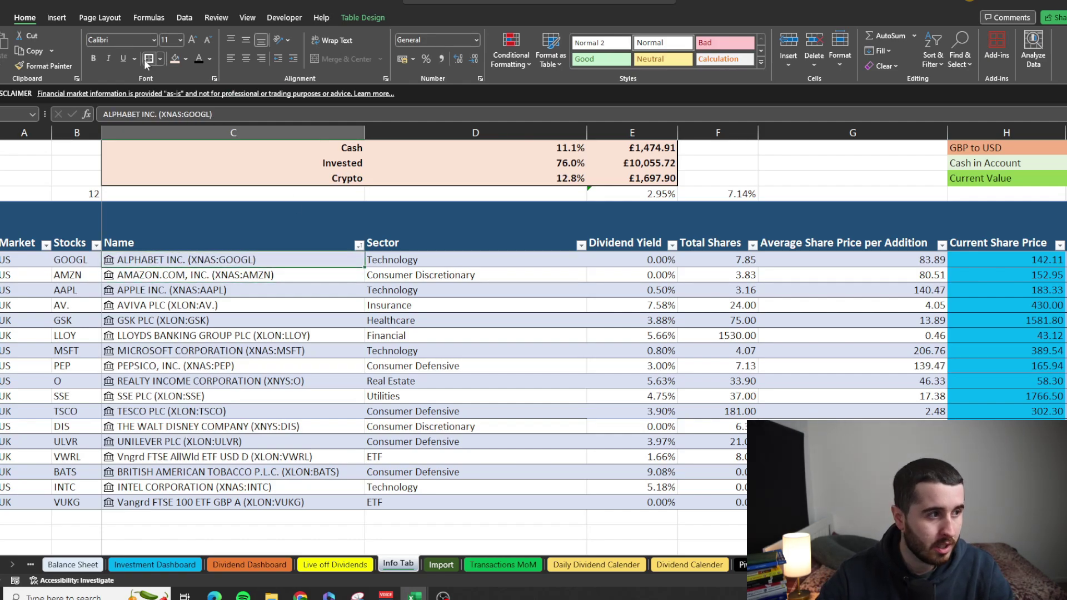
left_click(185, 17)
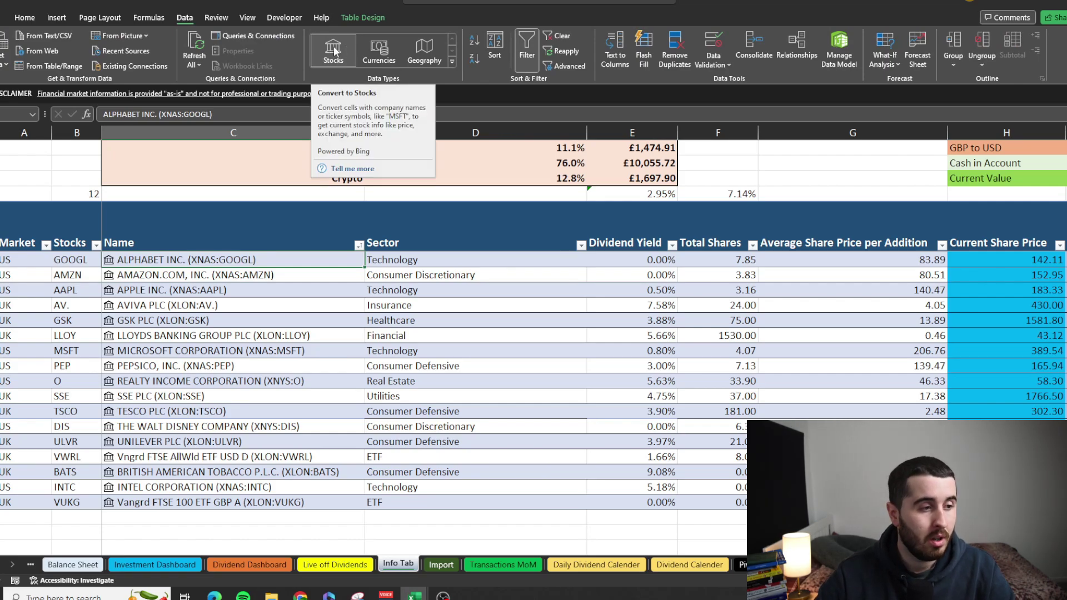
scroll(105, 465, "down", 1)
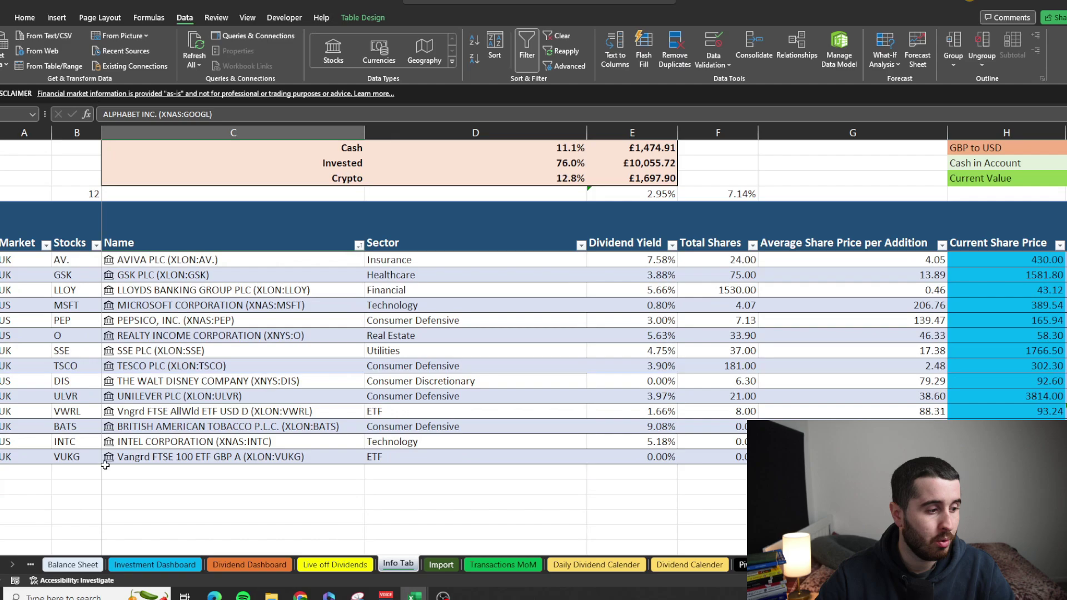
Step: Enter the ticker GAW in the Stocks column below the Info Tab table and convert it to the Stocks data type
left_click(74, 504)
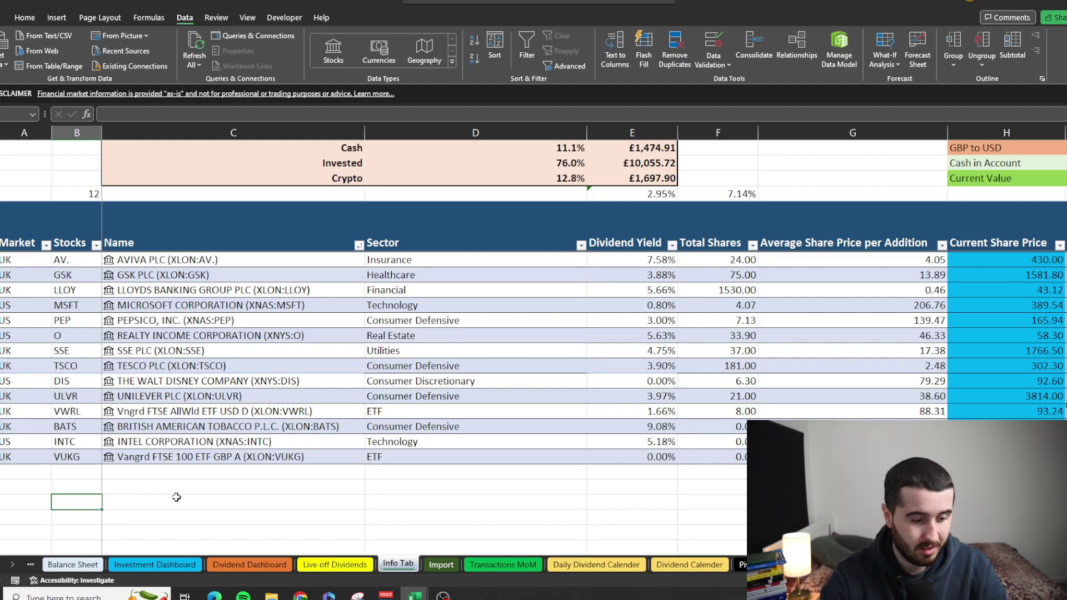
type("GAW")
key("ctrl+Return")
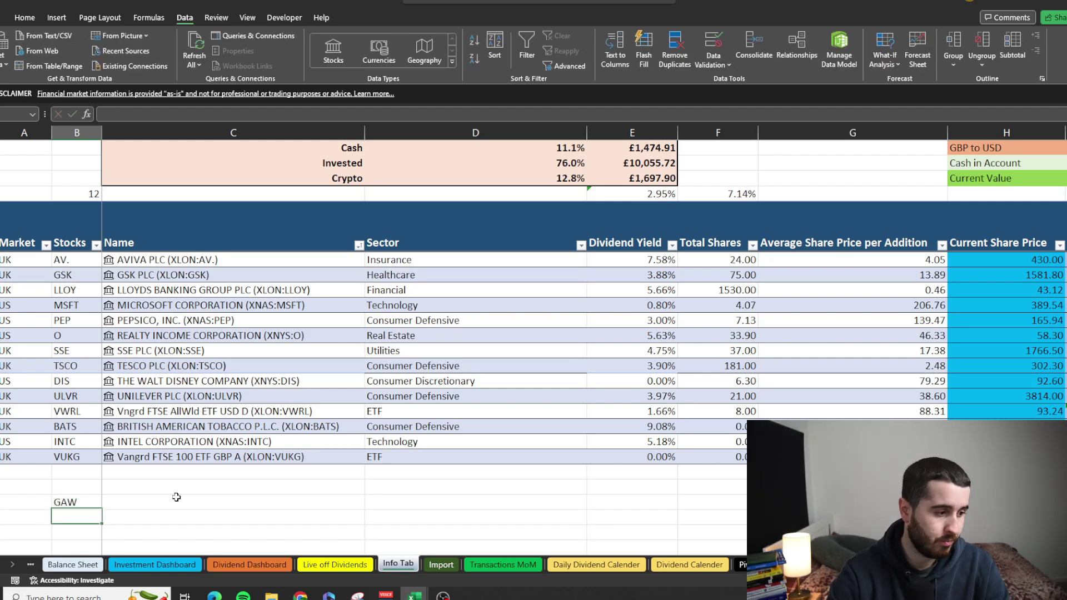
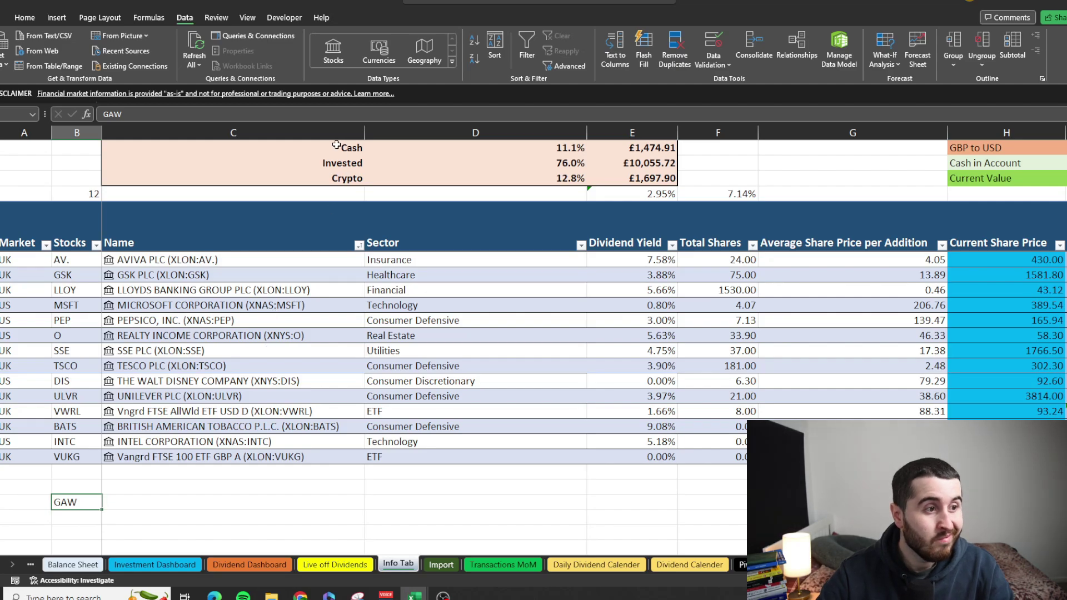
left_click(336, 49)
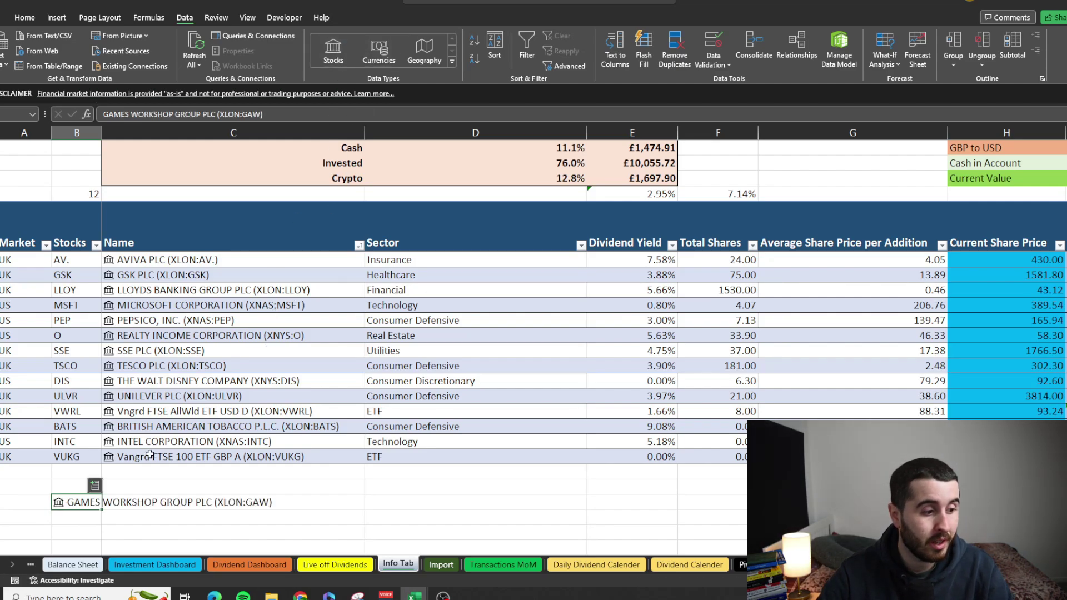
Step: Browse the available data fields for the Games Workshop stock entry and extract its Price into the adjacent cell
left_click(82, 518)
left_click(91, 503)
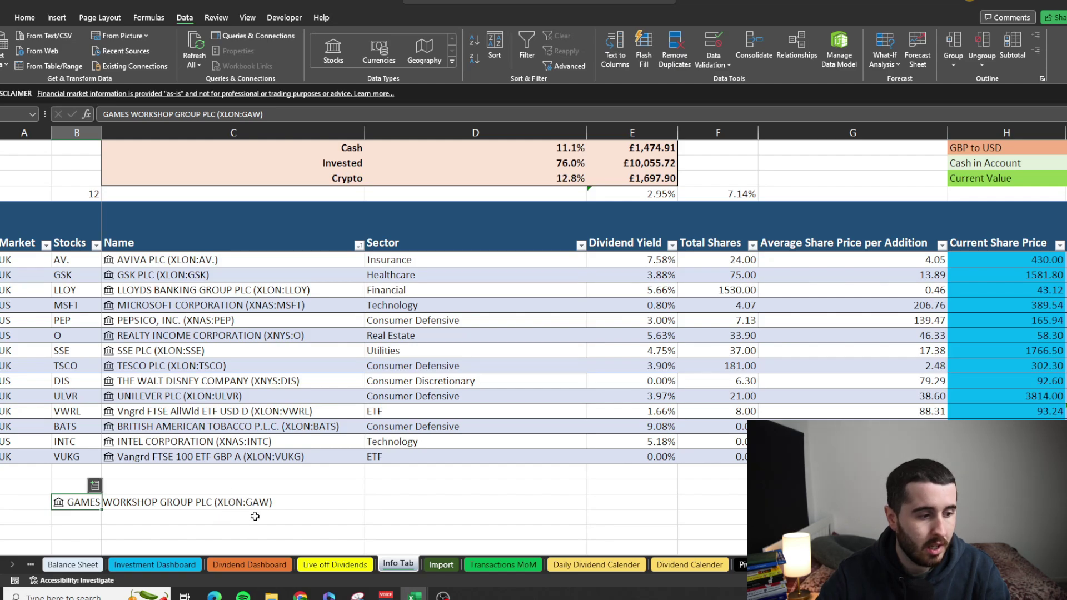
left_click(95, 486)
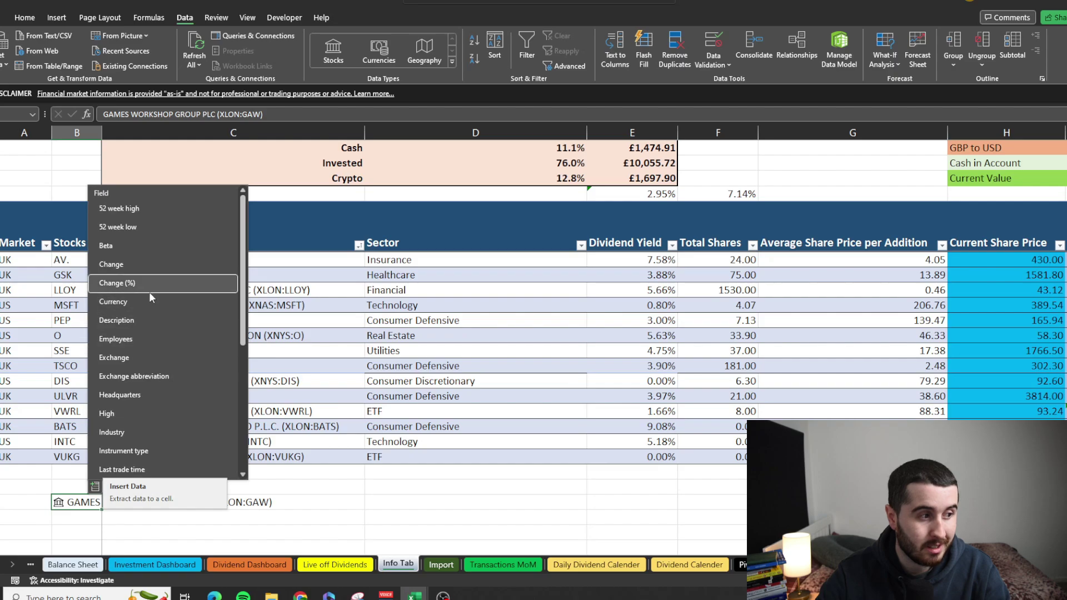
scroll(161, 383, "down", 5)
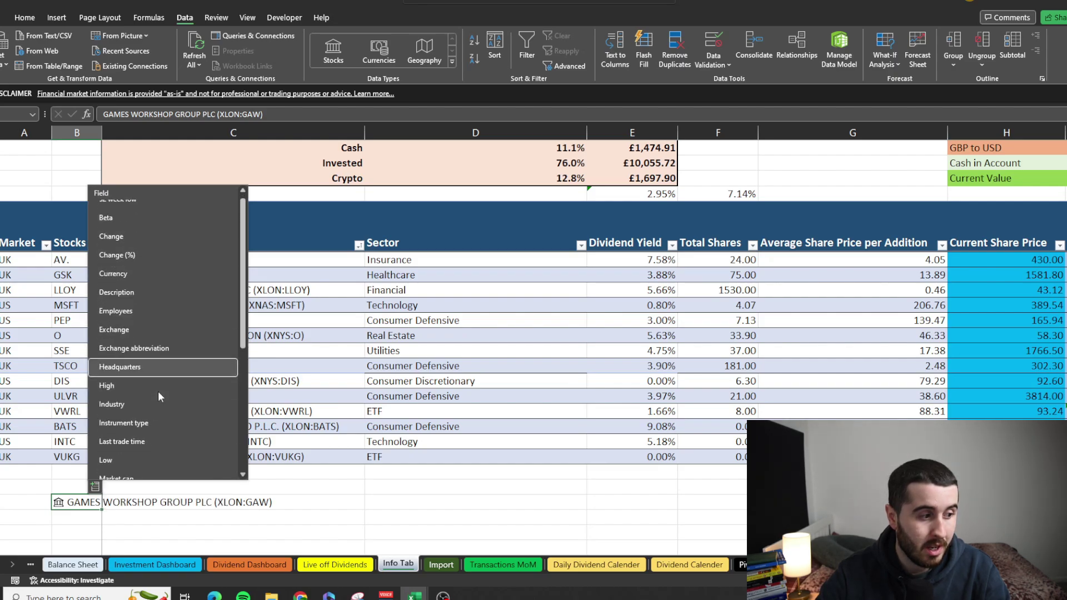
scroll(164, 381, "up", 3)
scroll(164, 378, "up", 2)
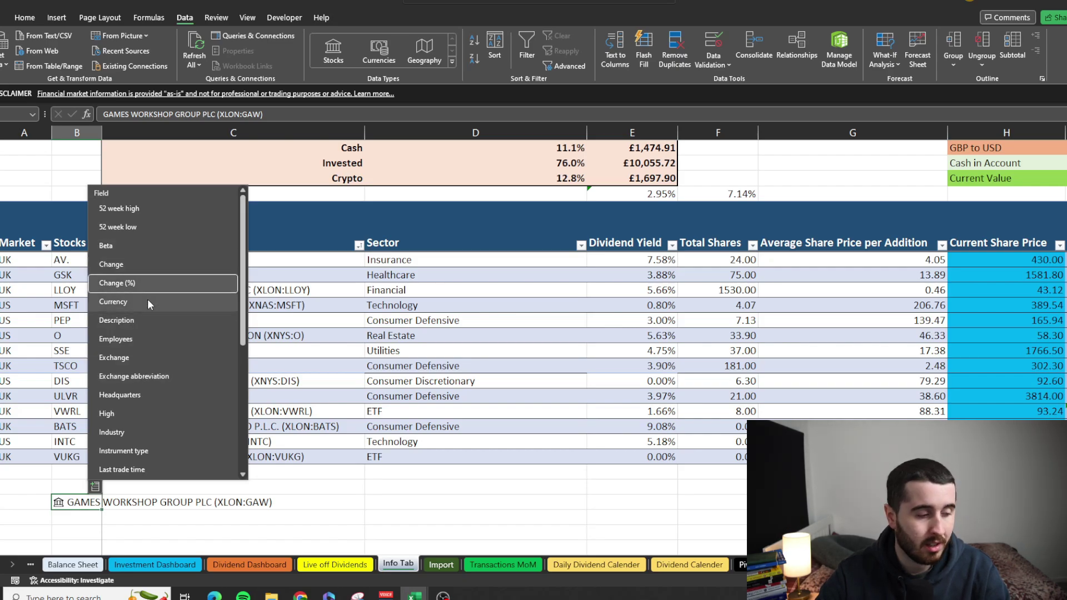
scroll(162, 400, "down", 2)
scroll(145, 431, "down", 2)
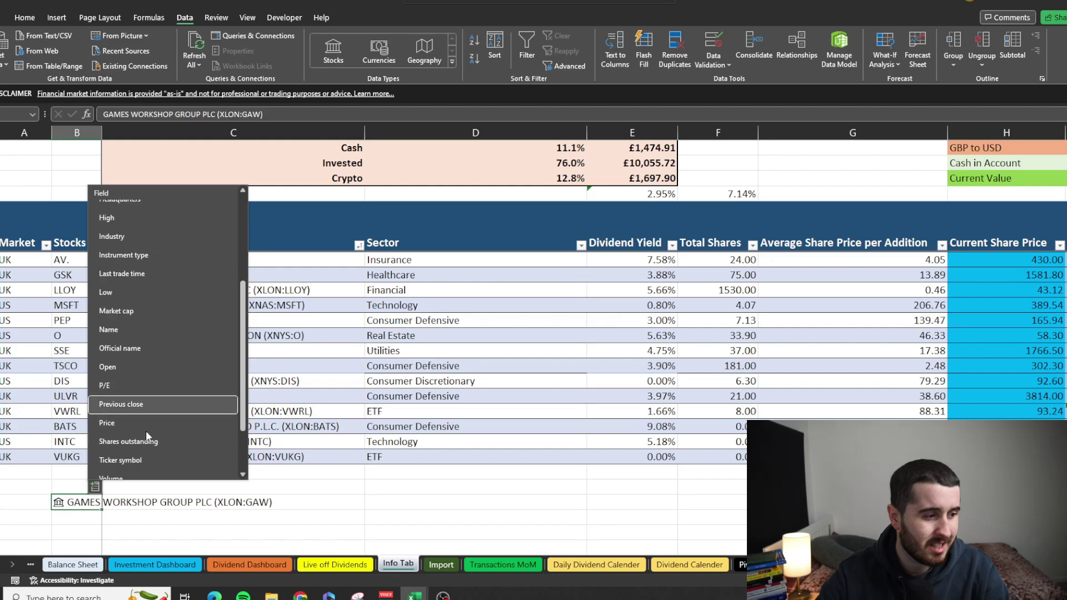
left_click(124, 419)
key("Right")
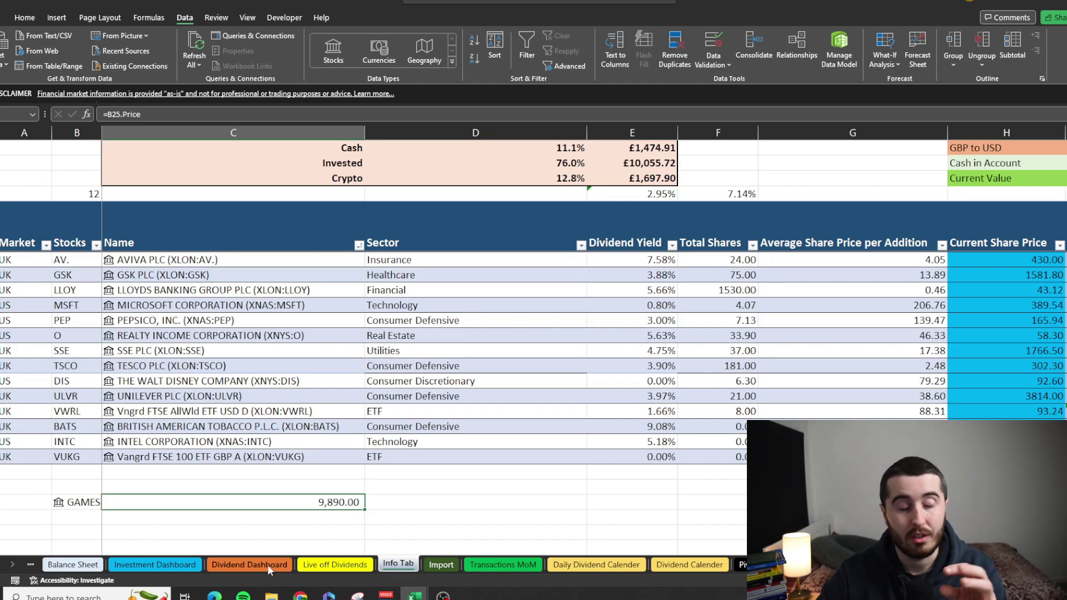
Step: Examine the TSCO row's formulas from Average Share Price per Addition through to Total Amount Invested
left_click(717, 381)
left_click(822, 373)
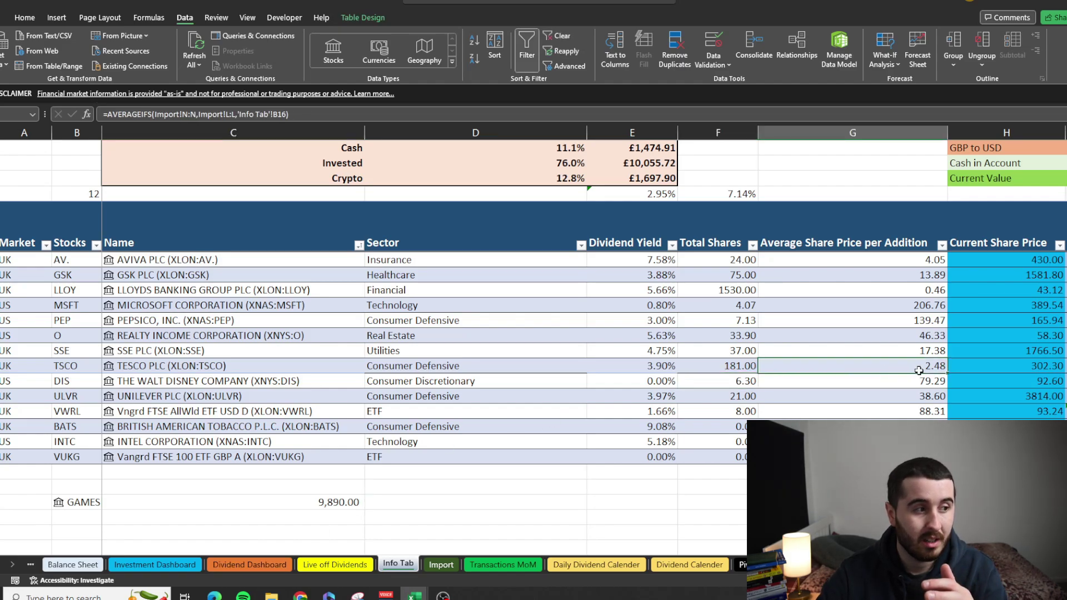
left_click(1043, 365)
key("Right")
key("Right")
key("Right")
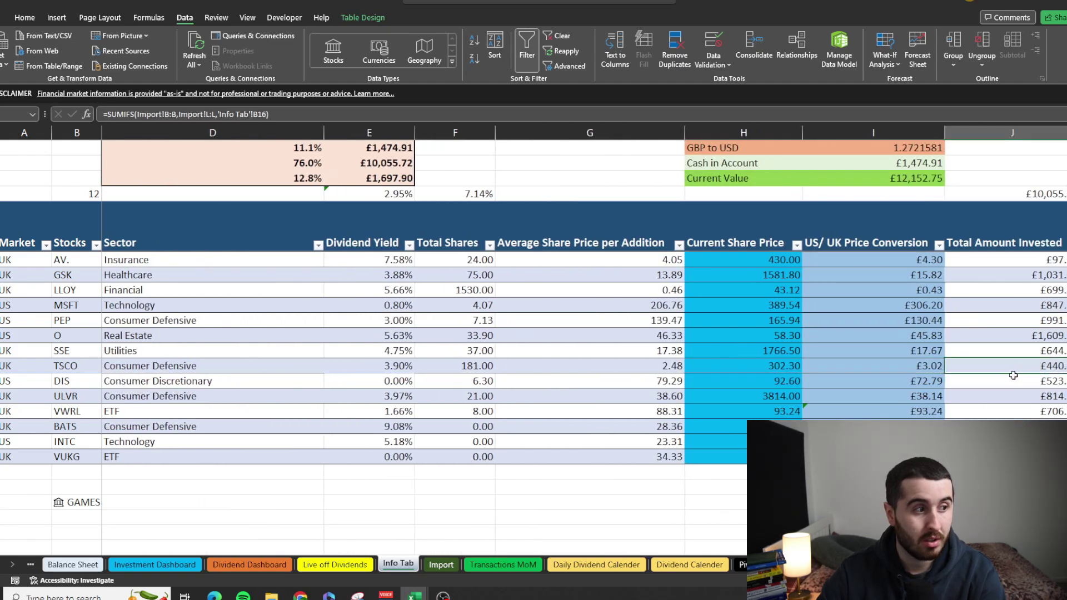
Step: Return to the start of the TSCO row and browse the data fields available for the Games Workshop stock entry below the table
key("Left")
key("Left")
key("Left")
key("Left")
key("Right")
key("ctrl+Left")
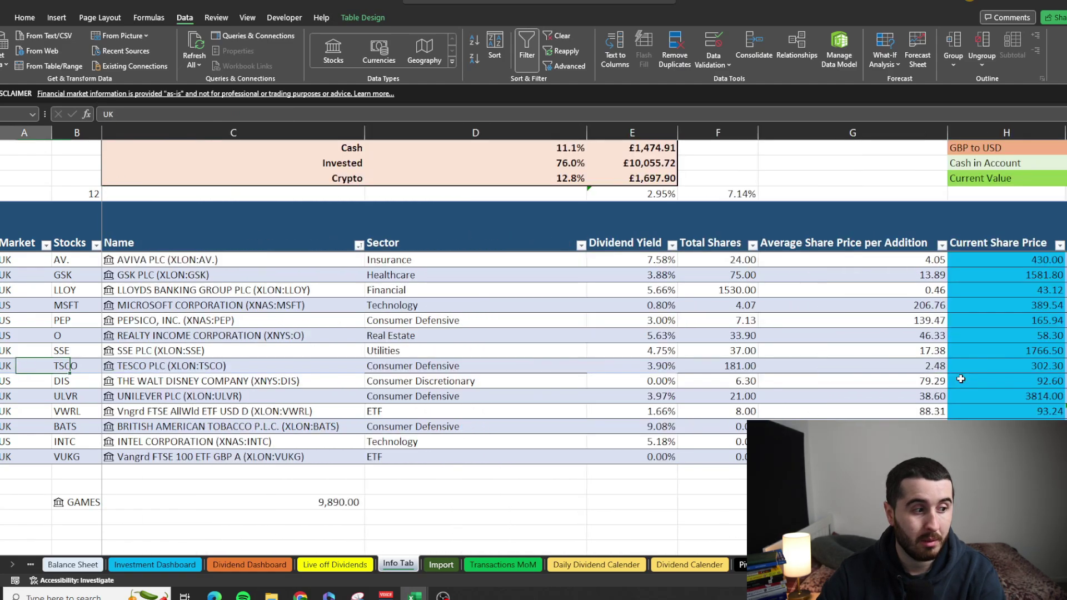
key("Right")
key("Right")
left_click(85, 502)
left_click(96, 488)
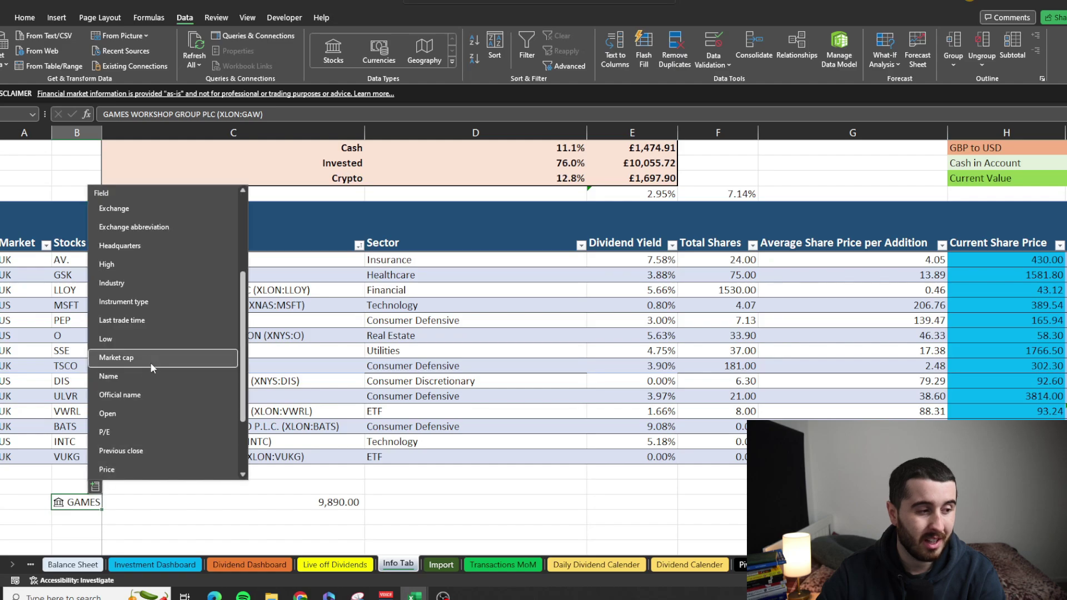
scroll(160, 363, "down", 2)
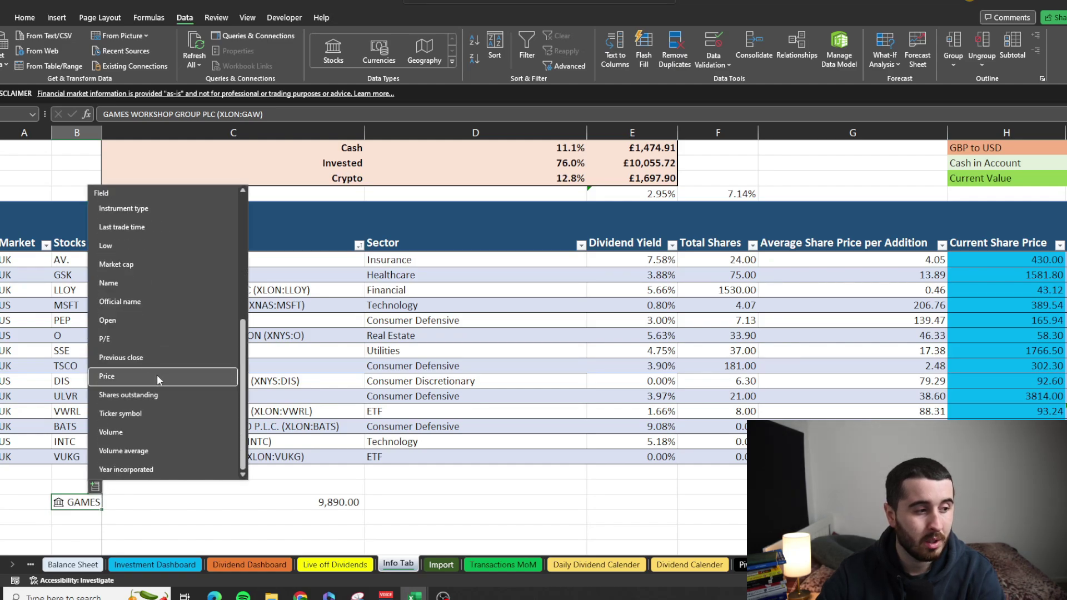
scroll(156, 376, "up", 3)
scroll(158, 376, "up", 2)
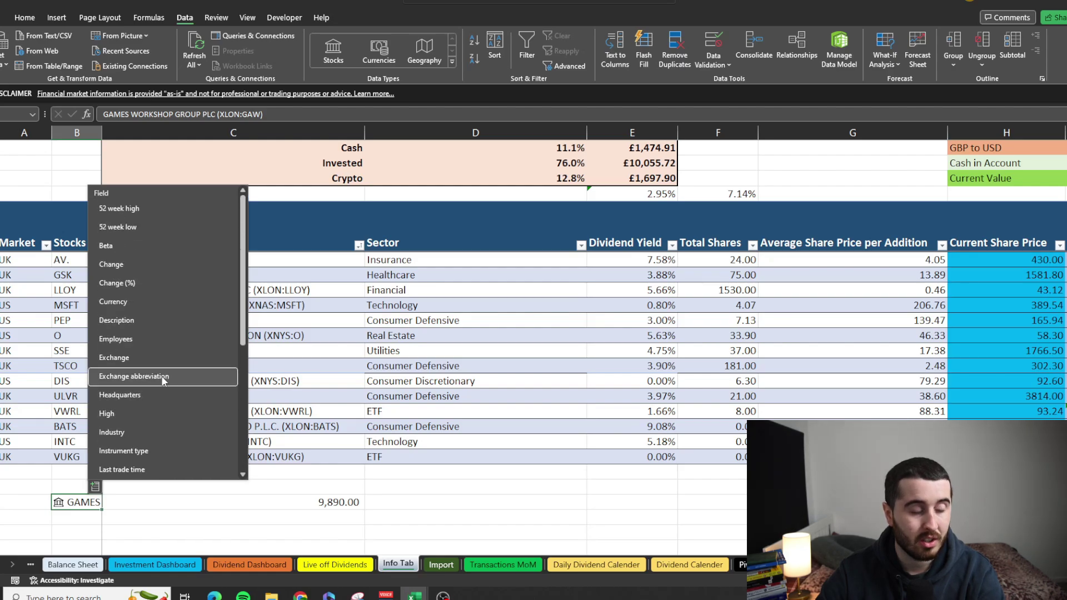
scroll(162, 376, "down", 3)
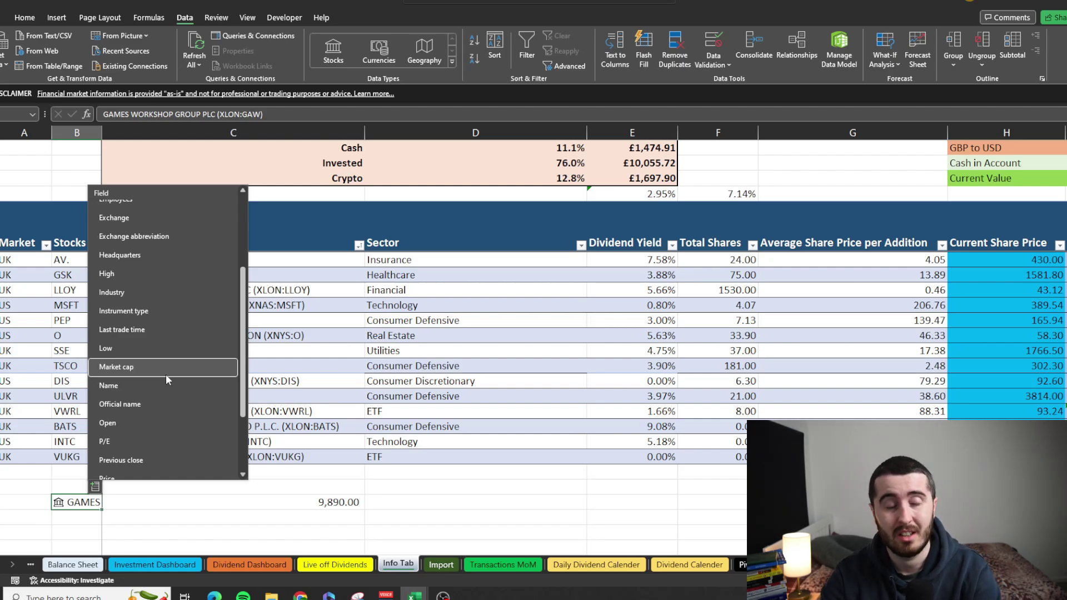
scroll(149, 449, "down", 1)
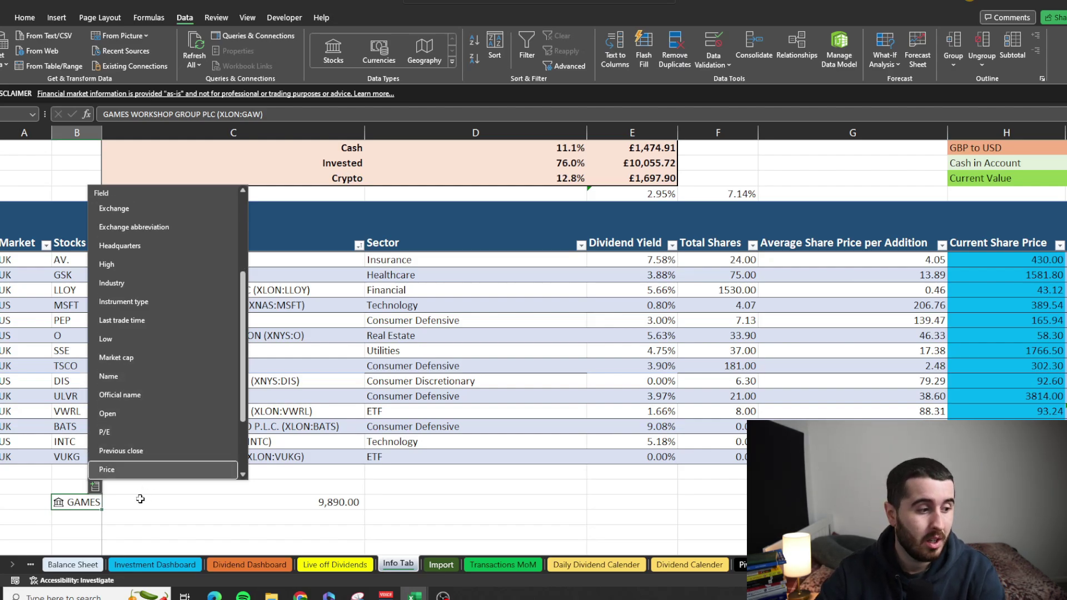
left_click(139, 500)
Step: Delete the Games Workshop stock entry and its extracted price from below the Info Tab table
left_click(82, 502)
left_click_drag(139, 503, 86, 503)
key("Delete")
left_click(151, 514)
left_click(86, 504)
left_click(151, 500)
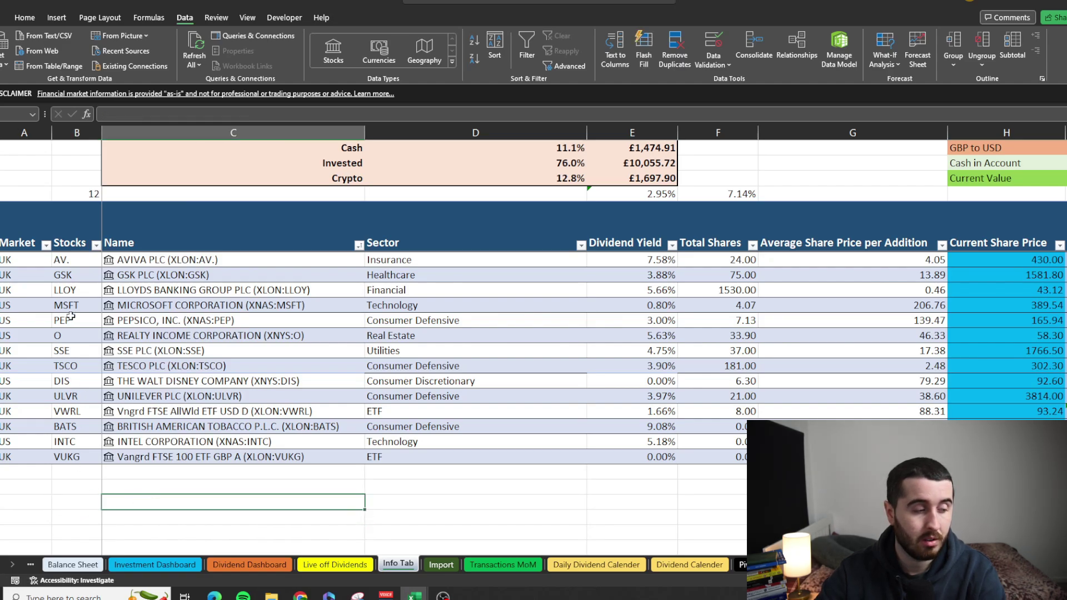
Step: Examine the UK and US labels in the Market column and the GBP to USD rate above the table
left_click(70, 261)
key("Left")
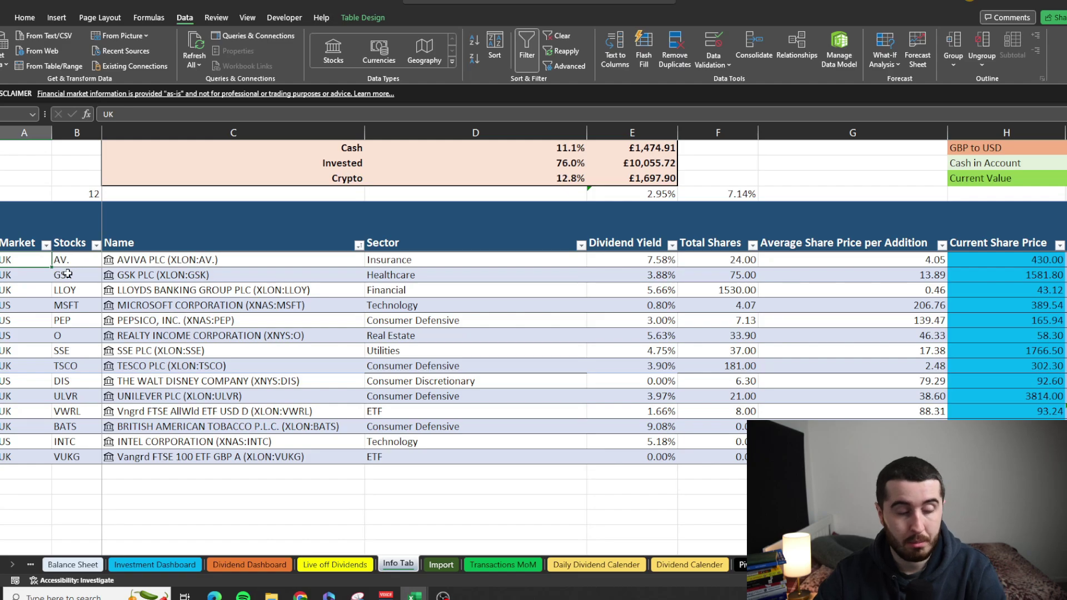
left_click_drag(31, 292, 30, 454)
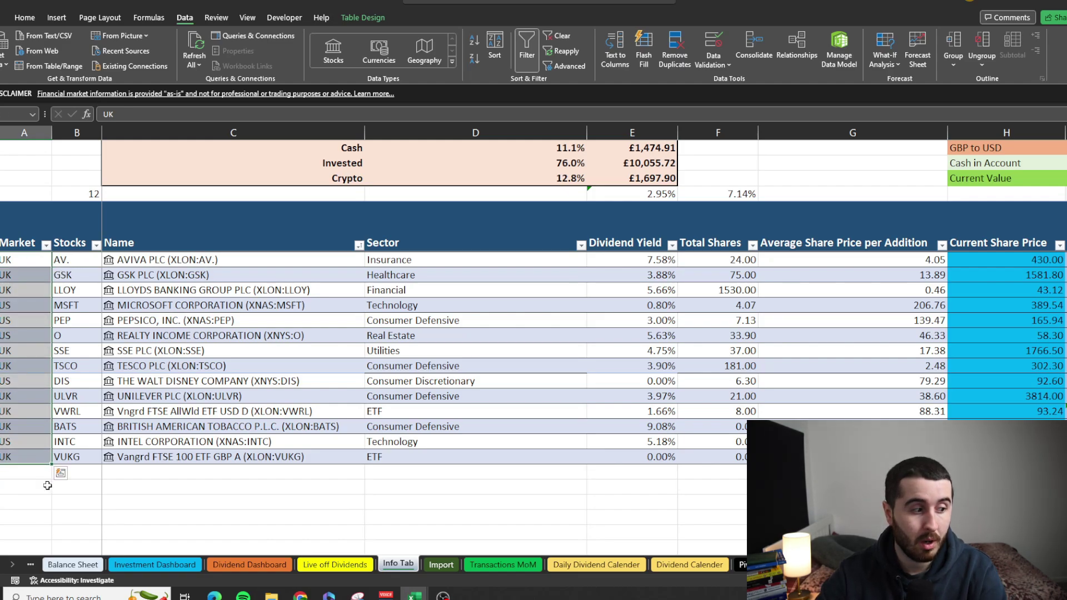
left_click(48, 486)
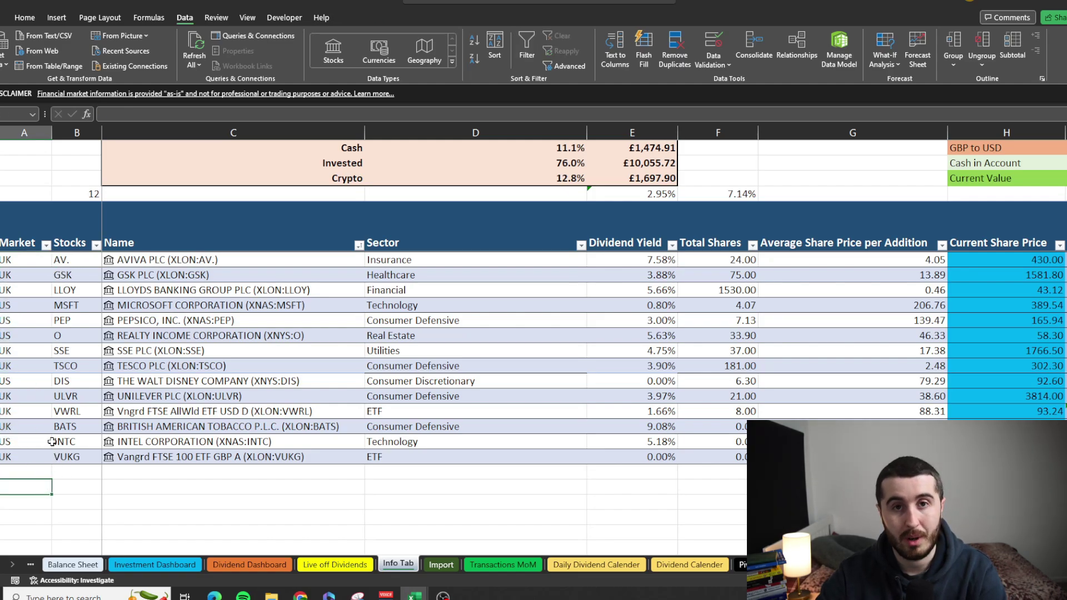
left_click_drag(23, 260, 24, 320)
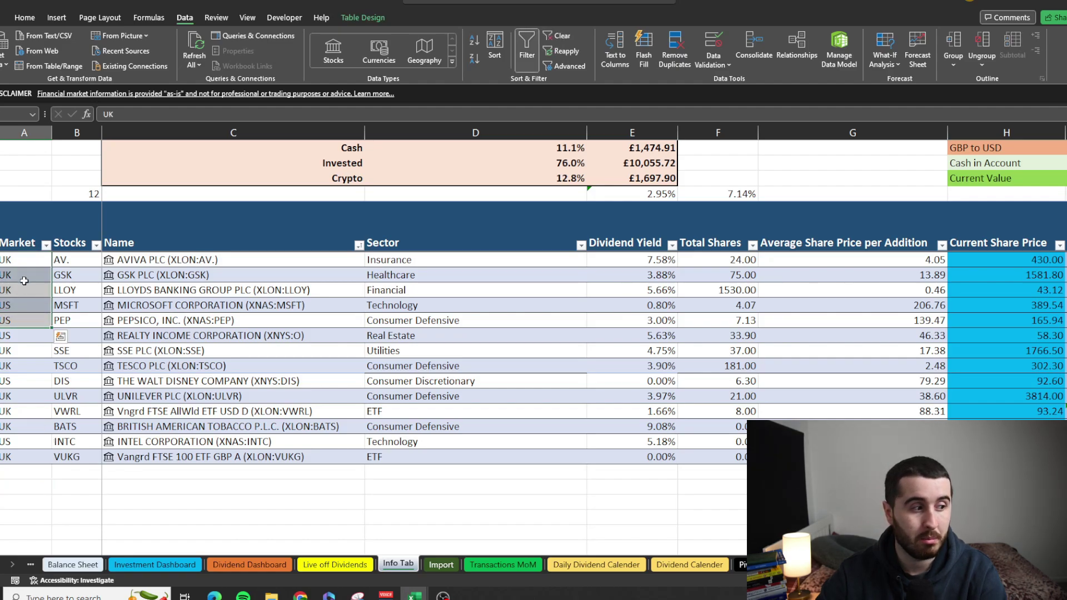
left_click(25, 279)
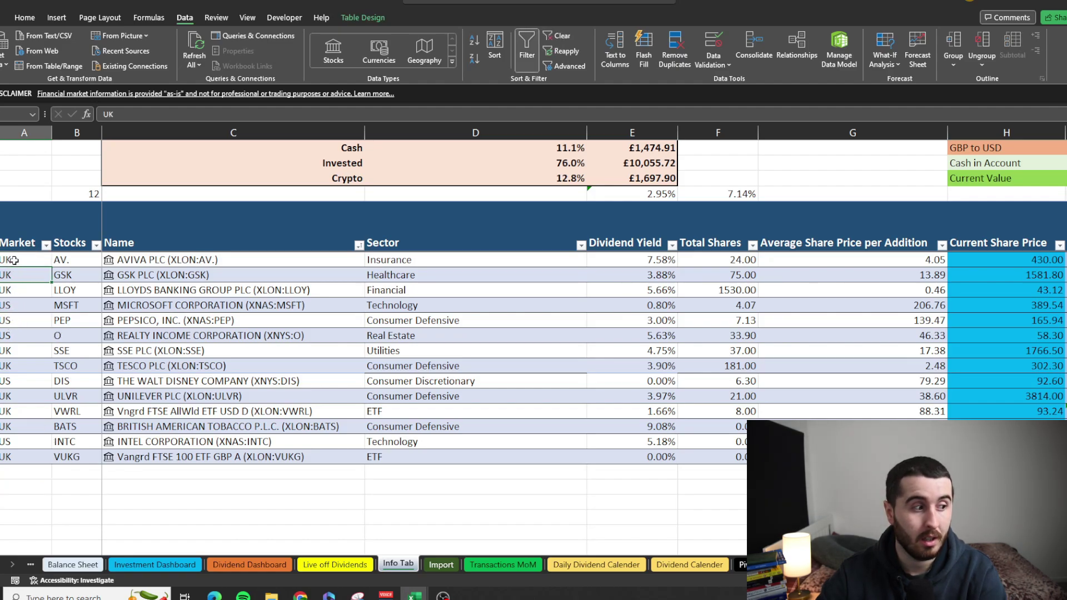
left_click(16, 304)
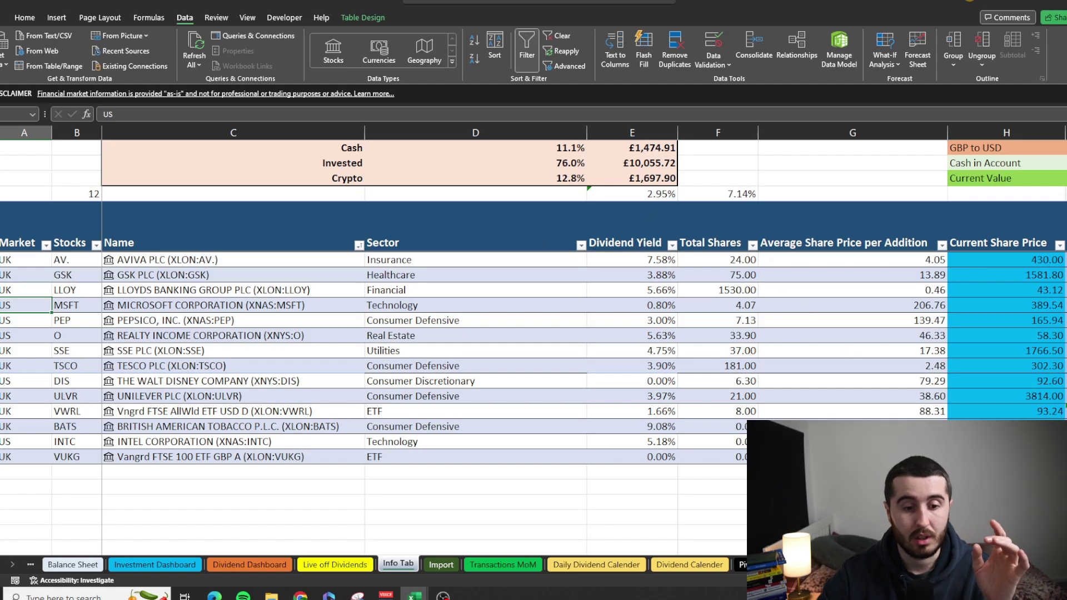
scroll(818, 271, "right", 3)
left_click(811, 148)
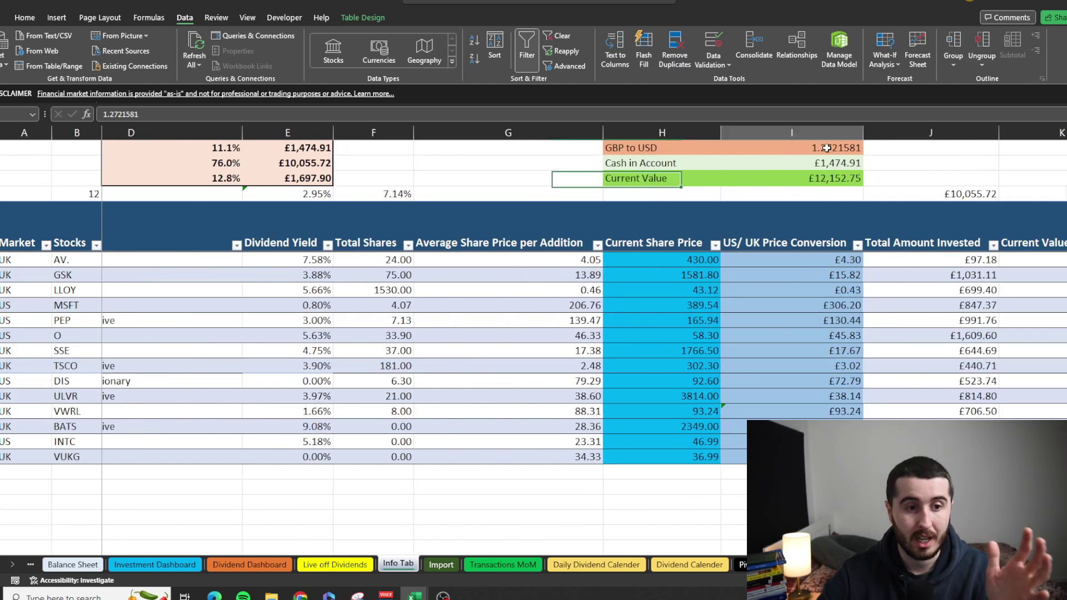
scroll(488, 439, "left", 3)
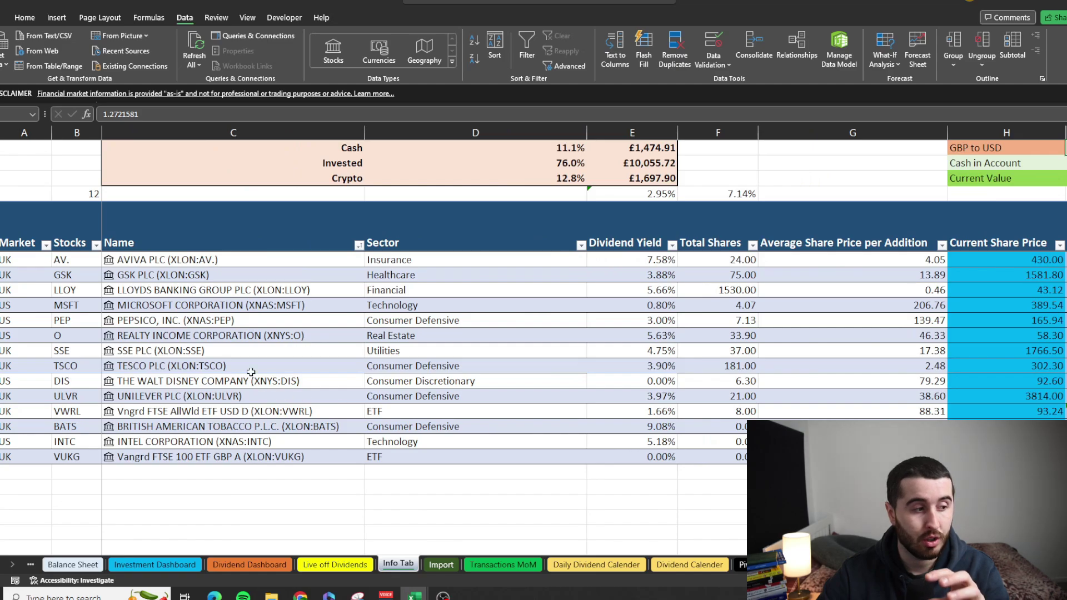
Step: Compare the AV. and GSK tickers in the Stocks column with their linked company names in the Name column
left_click(30, 260)
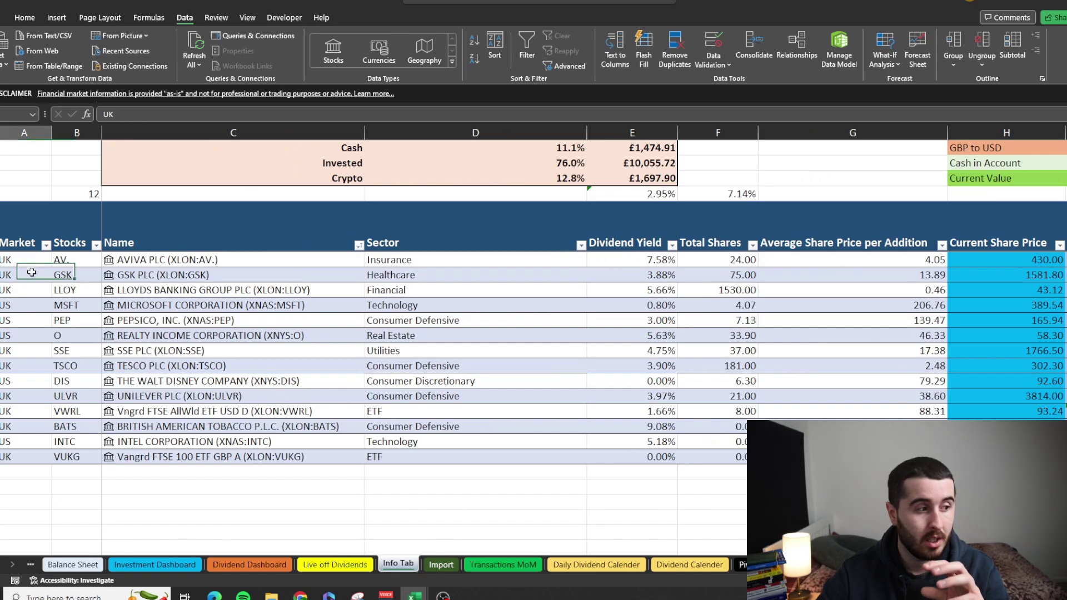
left_click(62, 259)
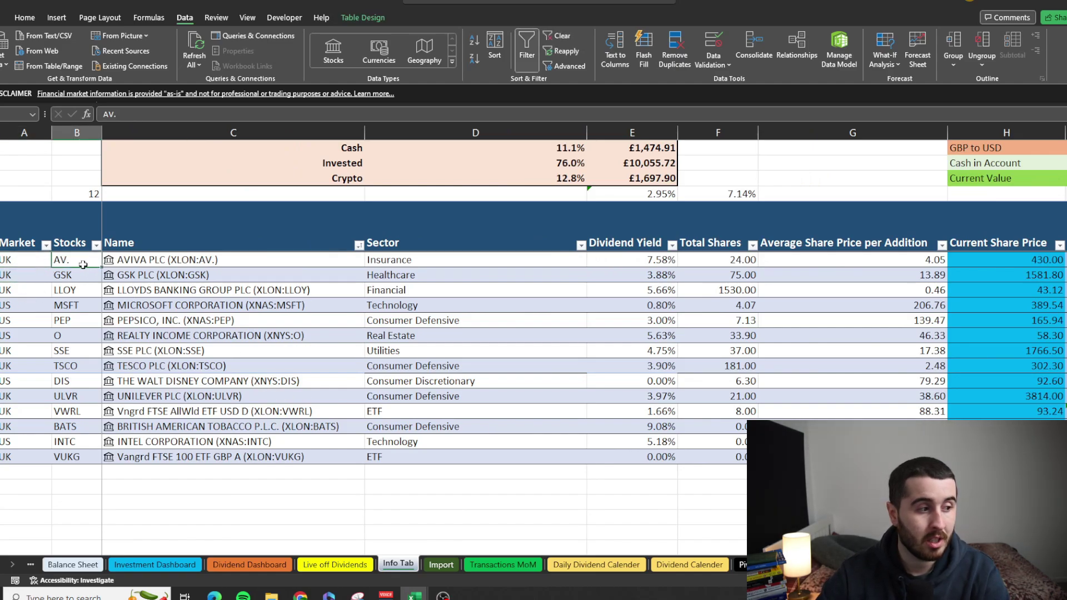
left_click(156, 259)
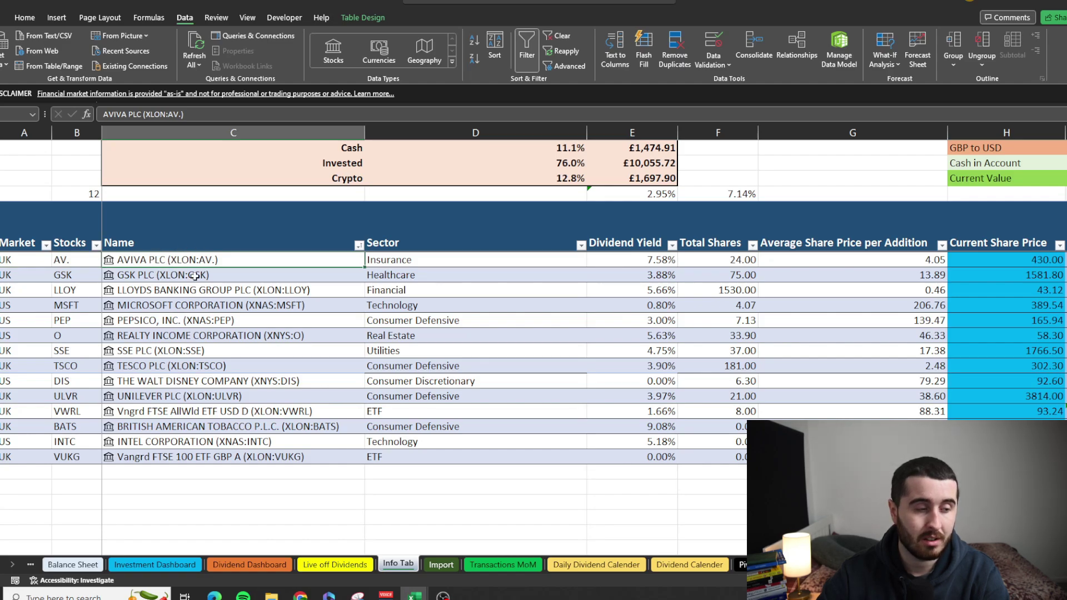
left_click(89, 273)
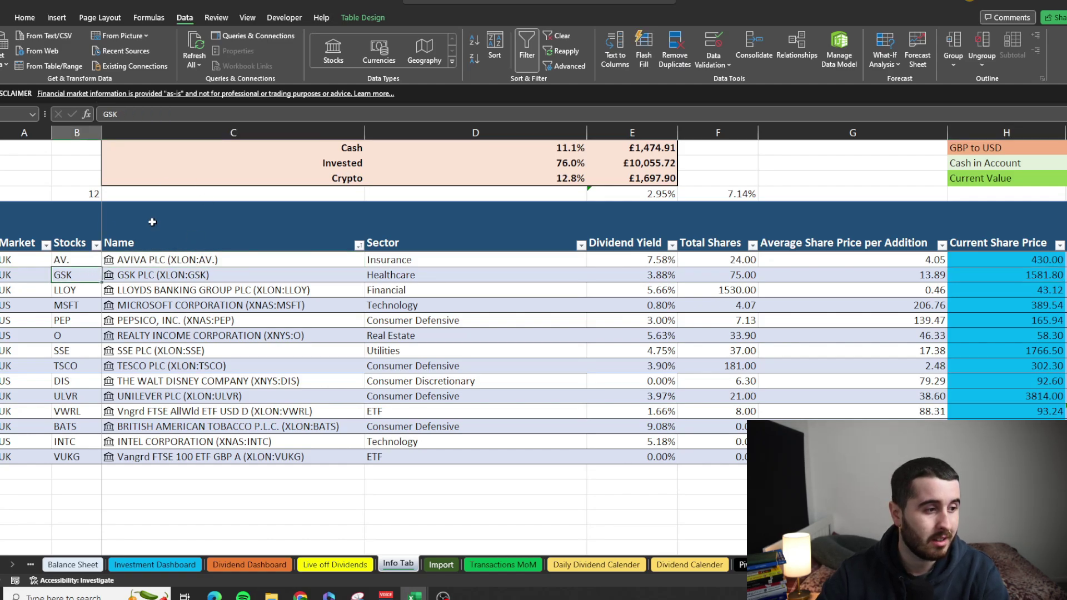
left_click(250, 275)
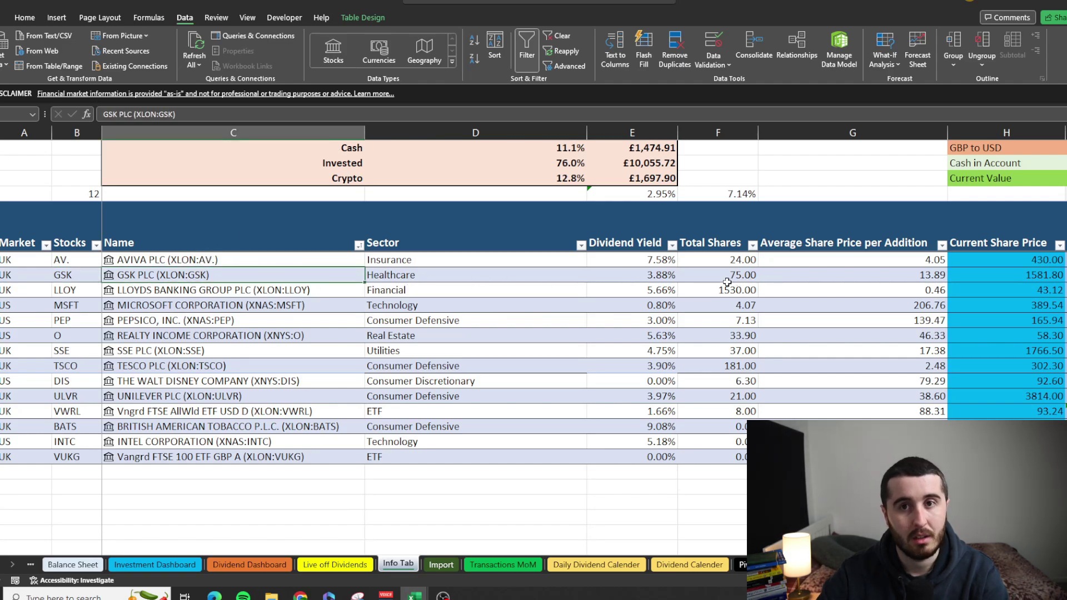
Step: Examine the Sector column's entries, including the Industry formula in the Aviva row and the linked names it draws on
key("Right")
key("Down")
key("Down")
key("Down")
key("Down")
key("Down")
key("Up")
key("Up")
key("Up")
key("Up")
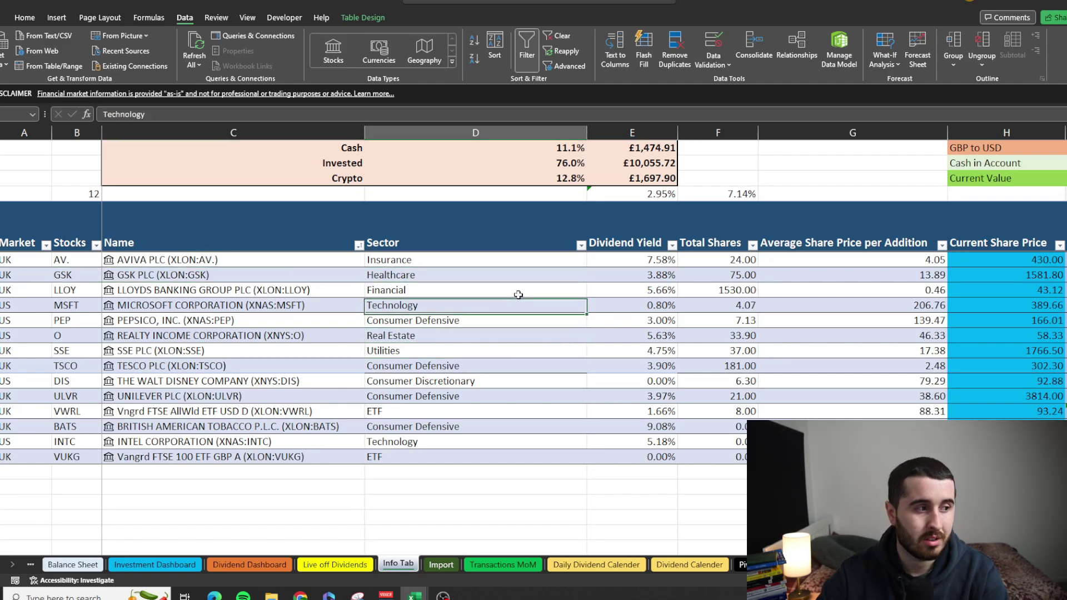
key("Up")
key("Up")
type("=C9.Industry")
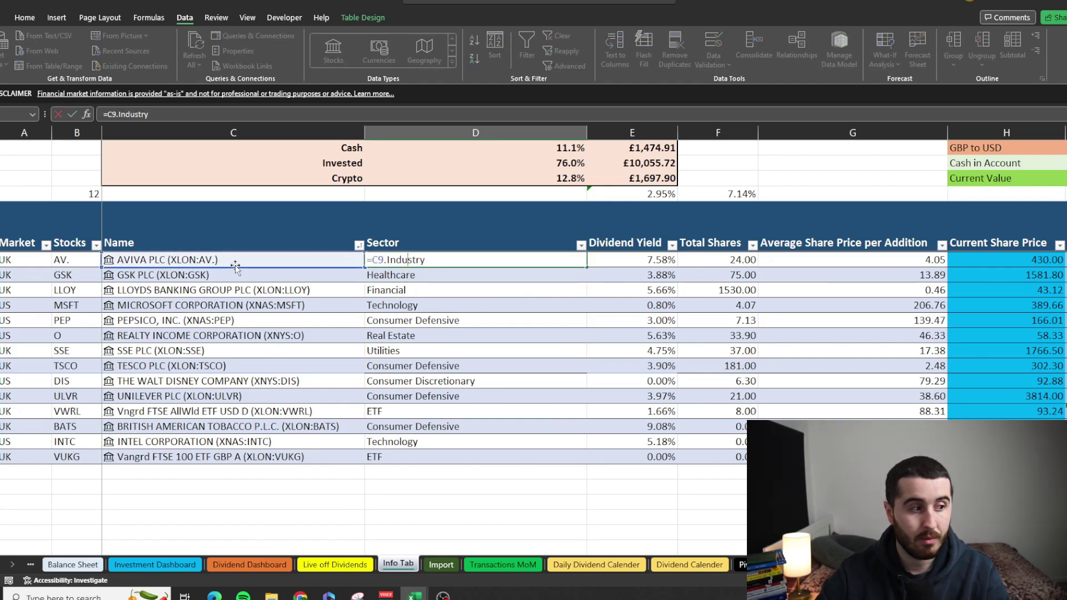
left_click(337, 262)
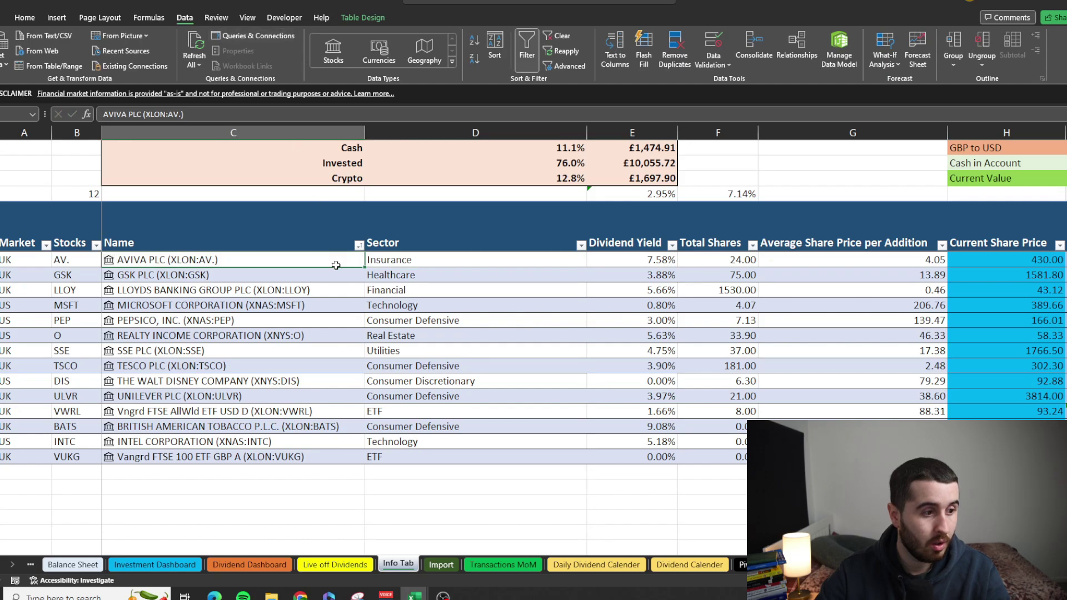
left_click_drag(194, 260, 351, 262)
left_click(228, 274)
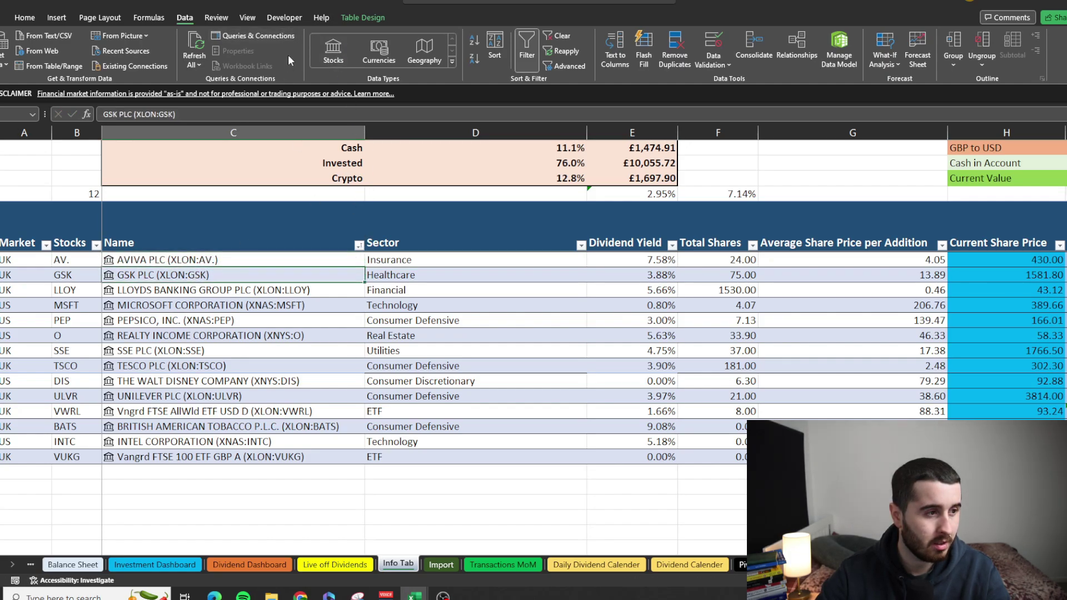
Step: Enter gaw in cell B24 below the Stocks column and convert it to the Stocks data type
left_click(96, 487)
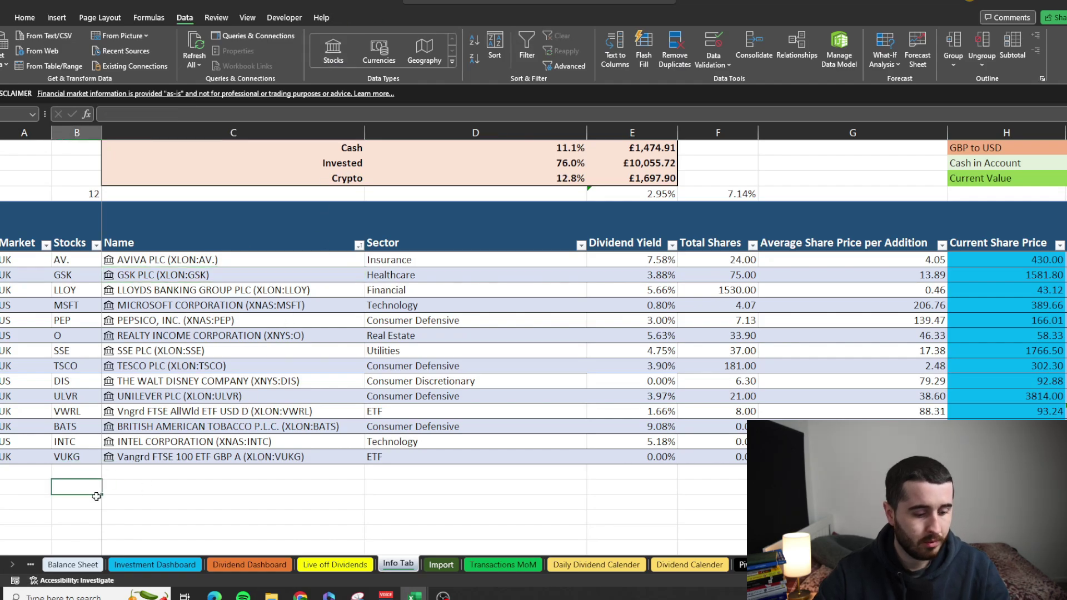
type("gaw")
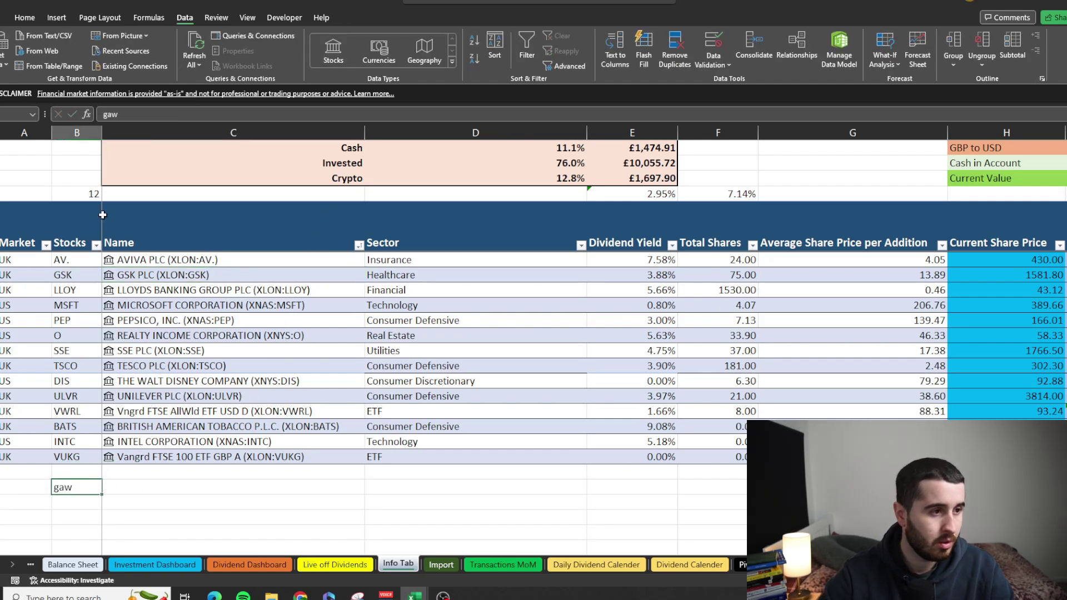
left_click(345, 48)
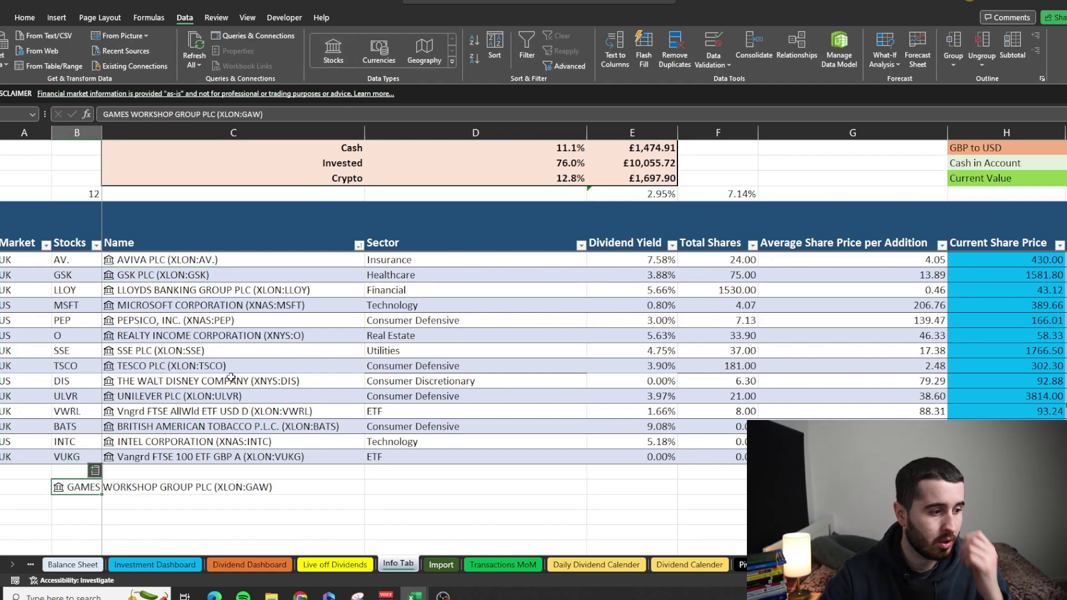
Step: Extract the Industry field of the Games Workshop stock entry into the adjacent cell
left_click(95, 470)
scroll(152, 356, "down", 5)
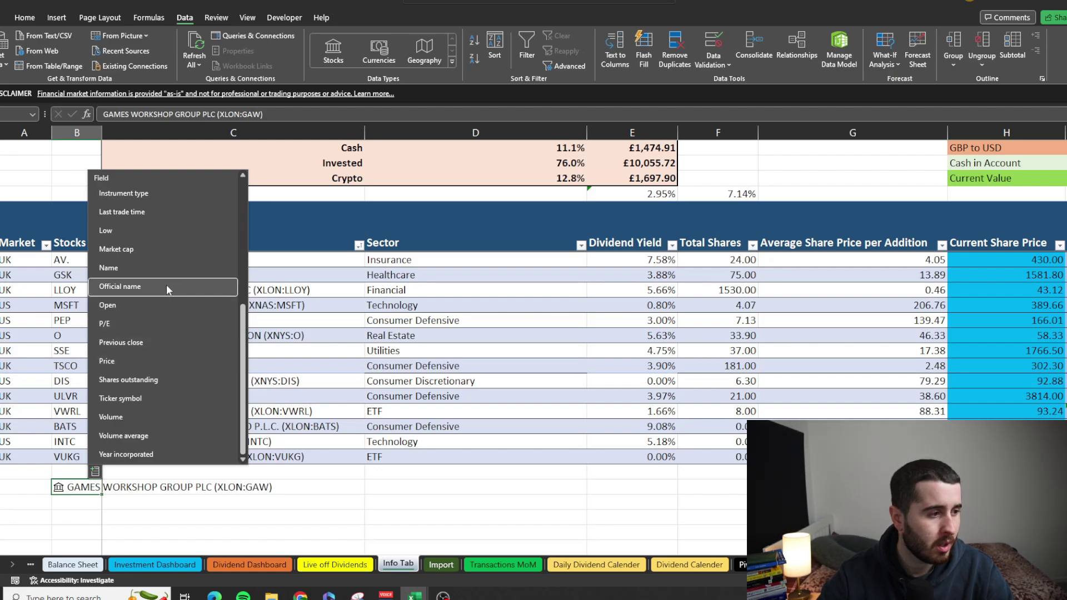
scroll(165, 287, "up", 3)
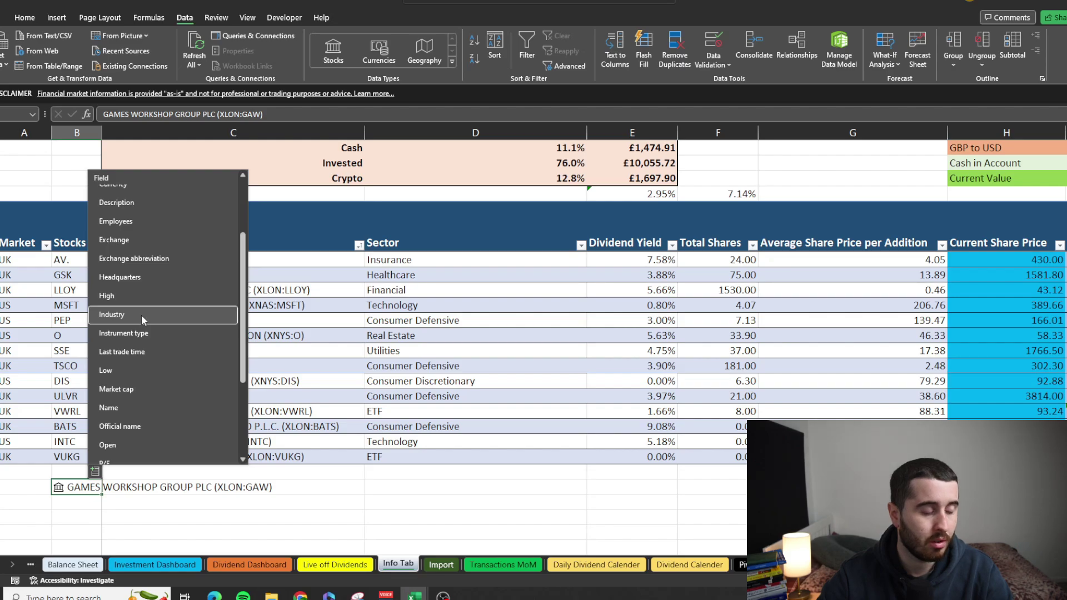
left_click(141, 314)
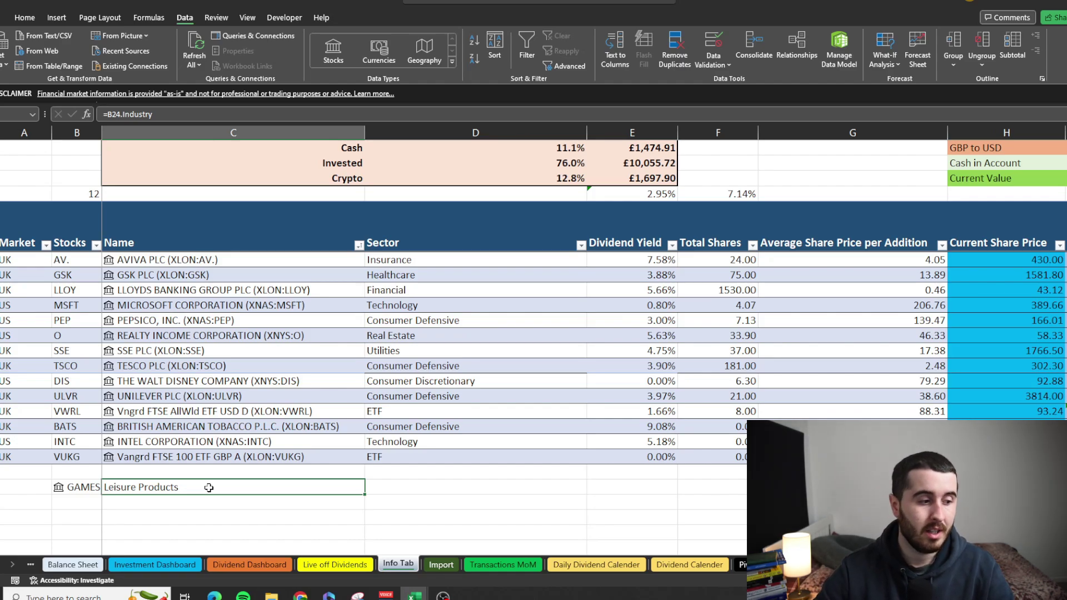
Step: Delete the Games Workshop stock entry together with its extracted industry
key("shift+Left")
key("Delete")
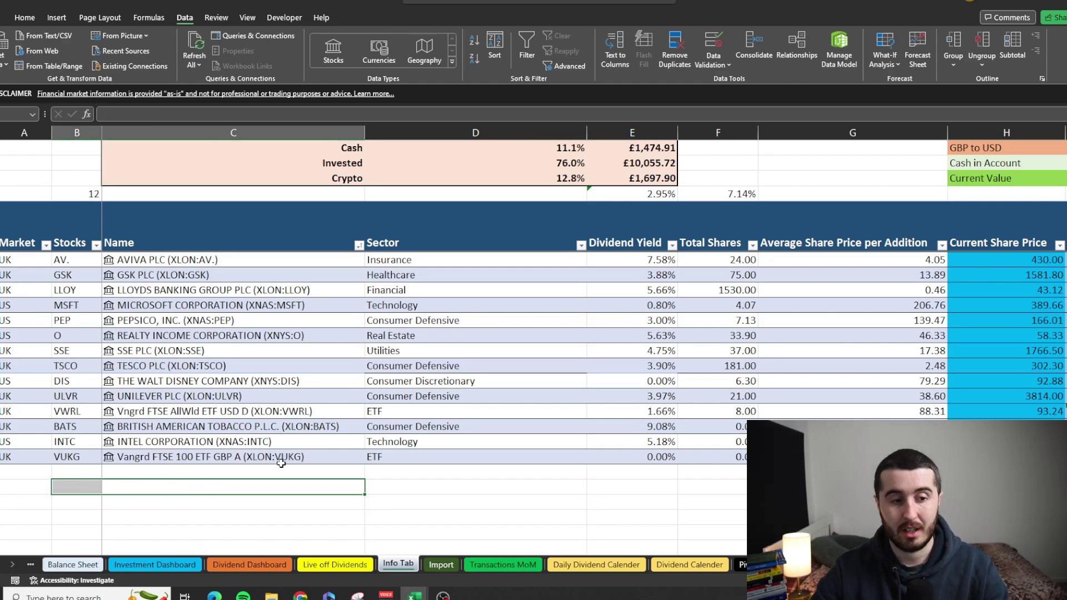
left_click(381, 486)
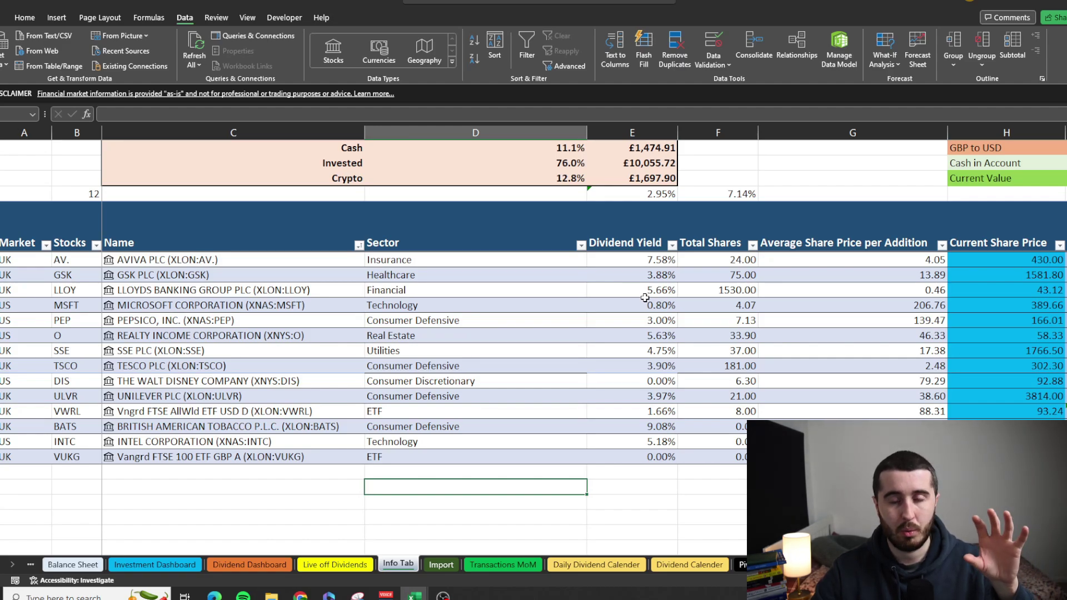
Step: Examine the Dividend Yield column's values, starting with the LLOY row
left_click(647, 291)
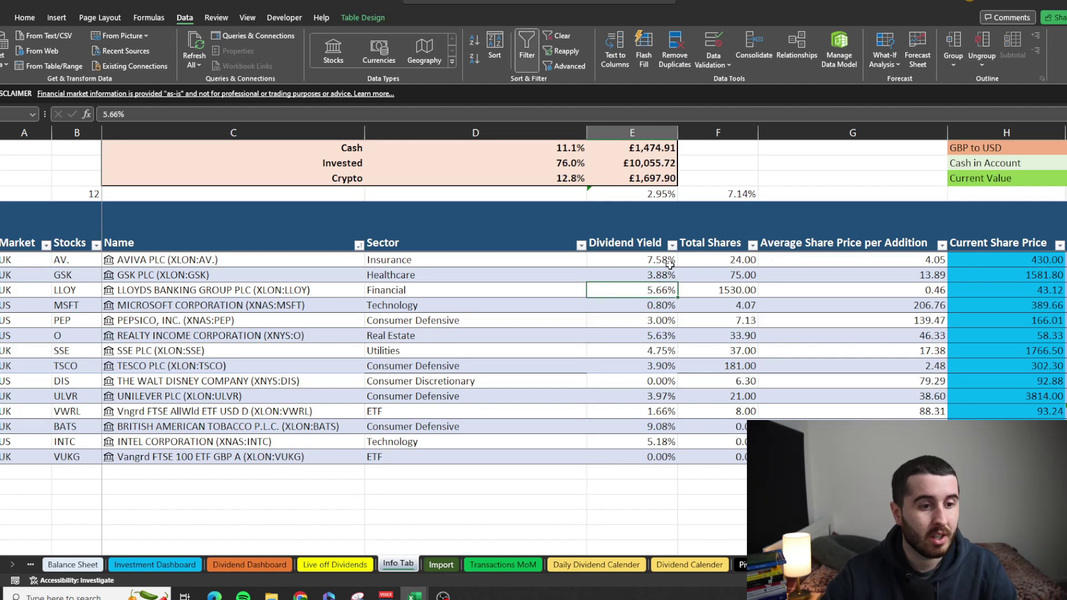
Step: Review the Dividend Yield figures down the column, from Aviva to the Vanguard FTSE 100 ETF
left_click(660, 260)
left_click_drag(660, 267, 665, 455)
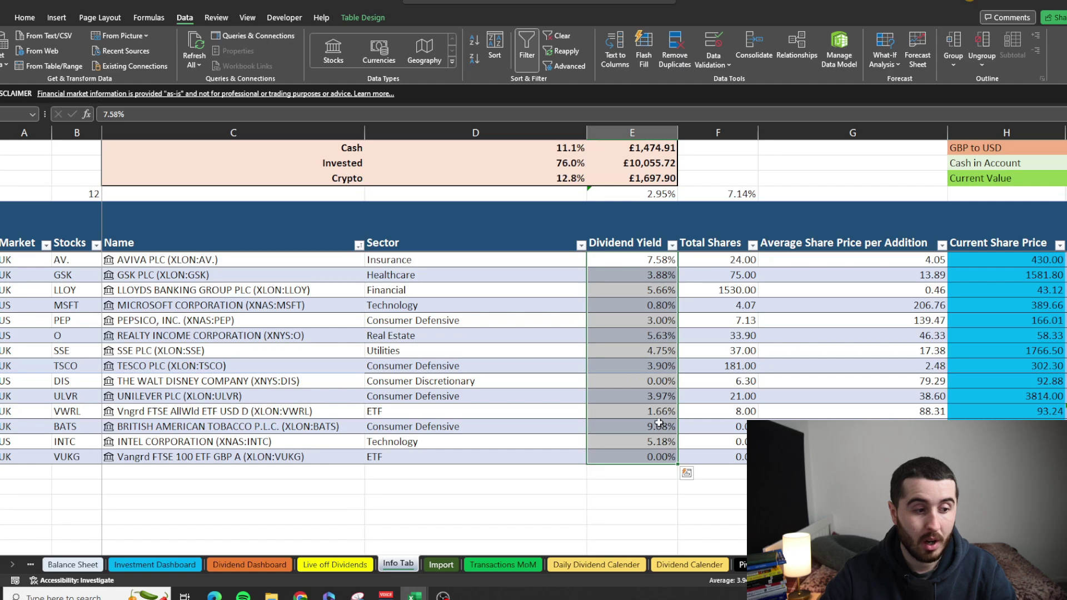
left_click_drag(665, 410, 653, 262)
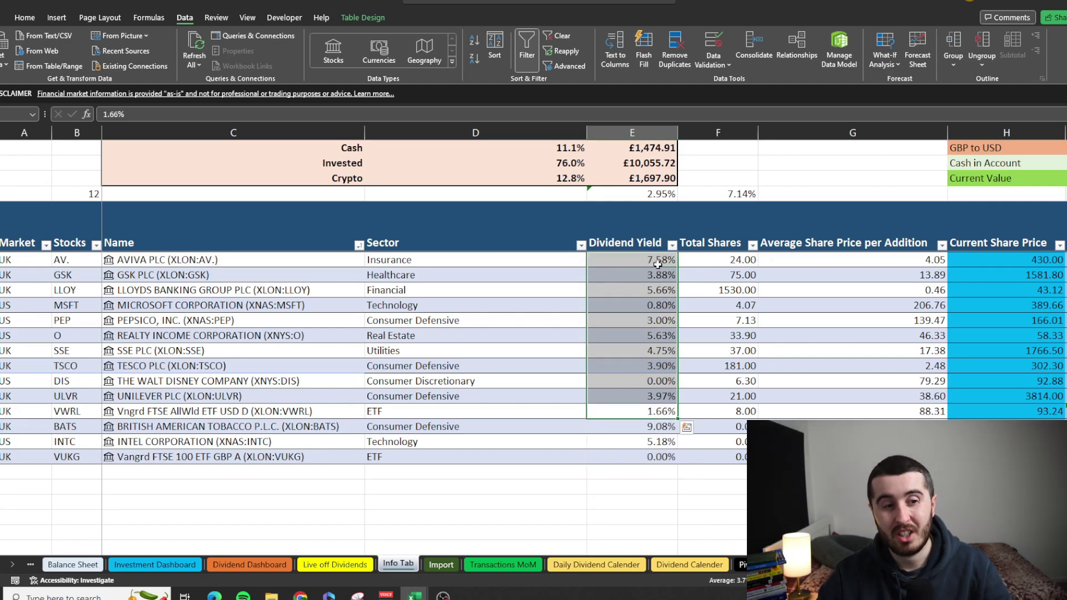
left_click_drag(656, 263, 667, 412)
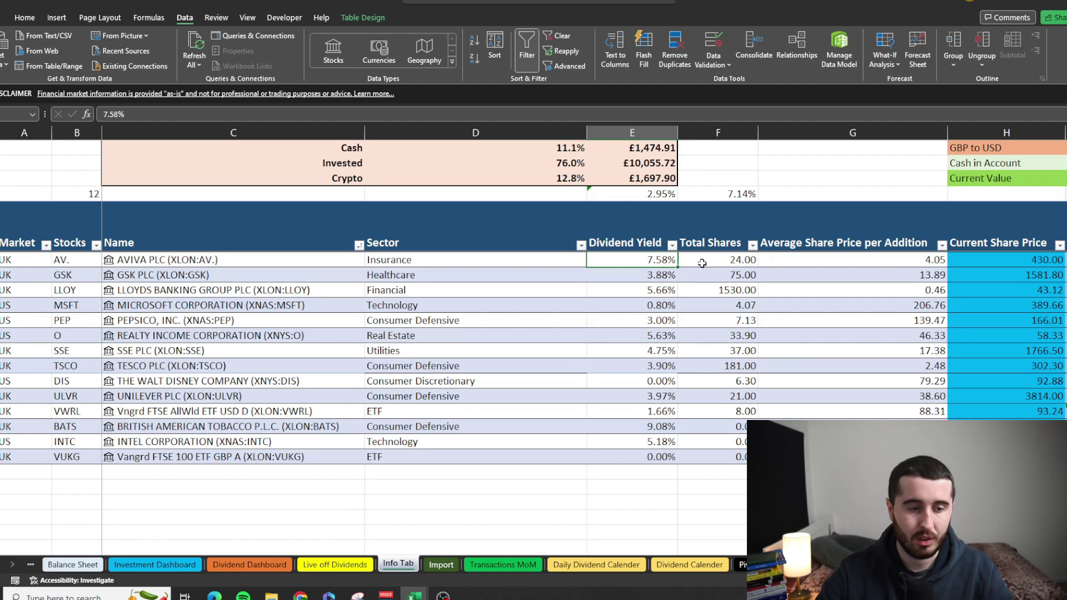
Step: Inspect the Total Shares formula in the AV. row without changing it
left_click(721, 265)
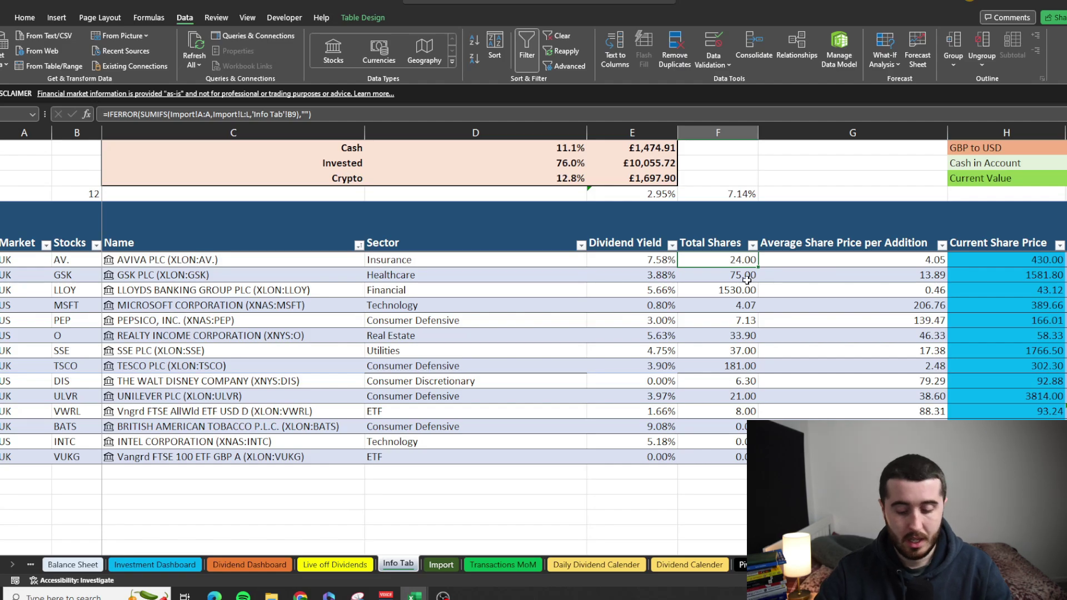
double_click(741, 261)
key("Escape")
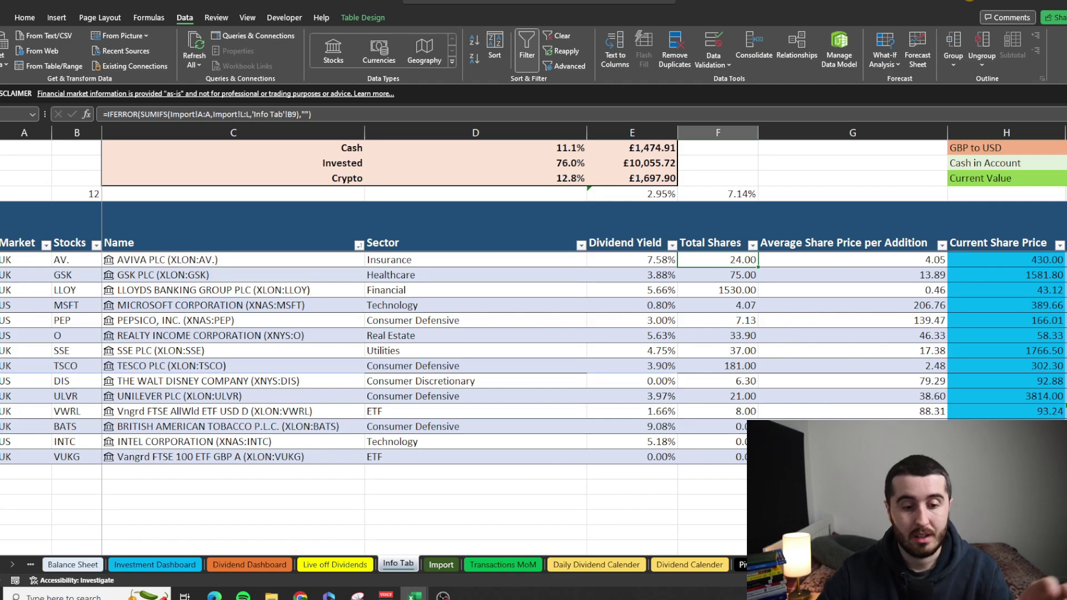
Step: Inspect the Average Share Price per Addition formula in the AV. row, keeping it as it is
scroll(886, 404, "right", 3)
key("Right")
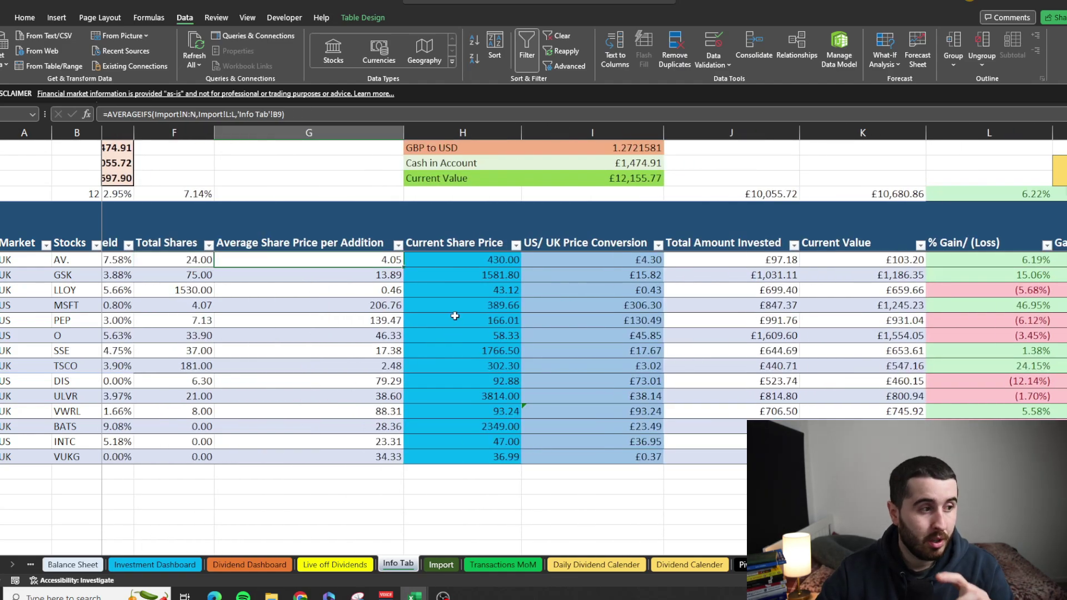
double_click(372, 263)
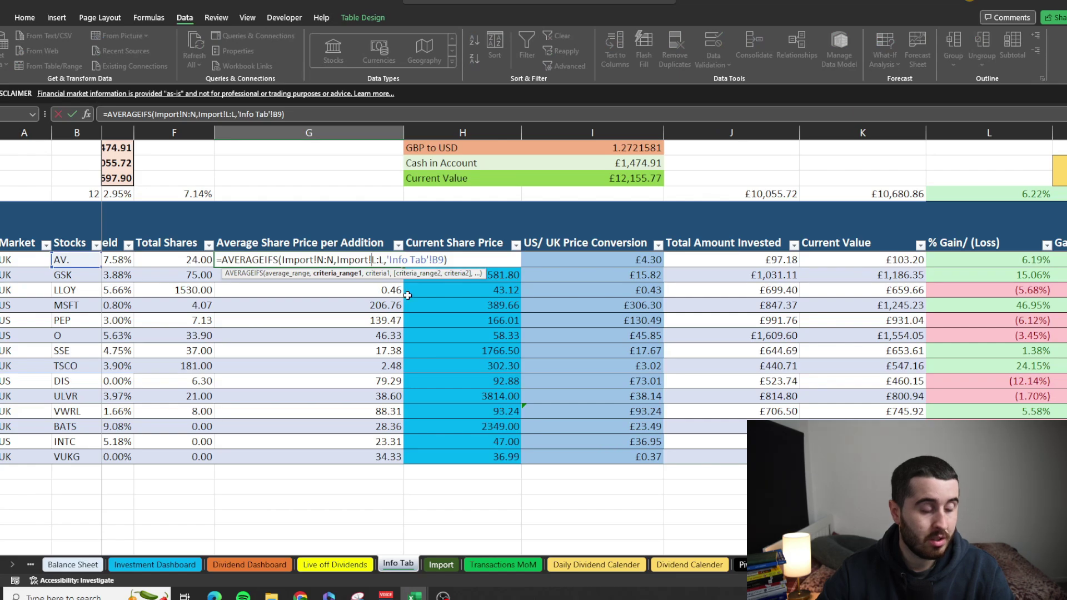
key("ctrl+Return")
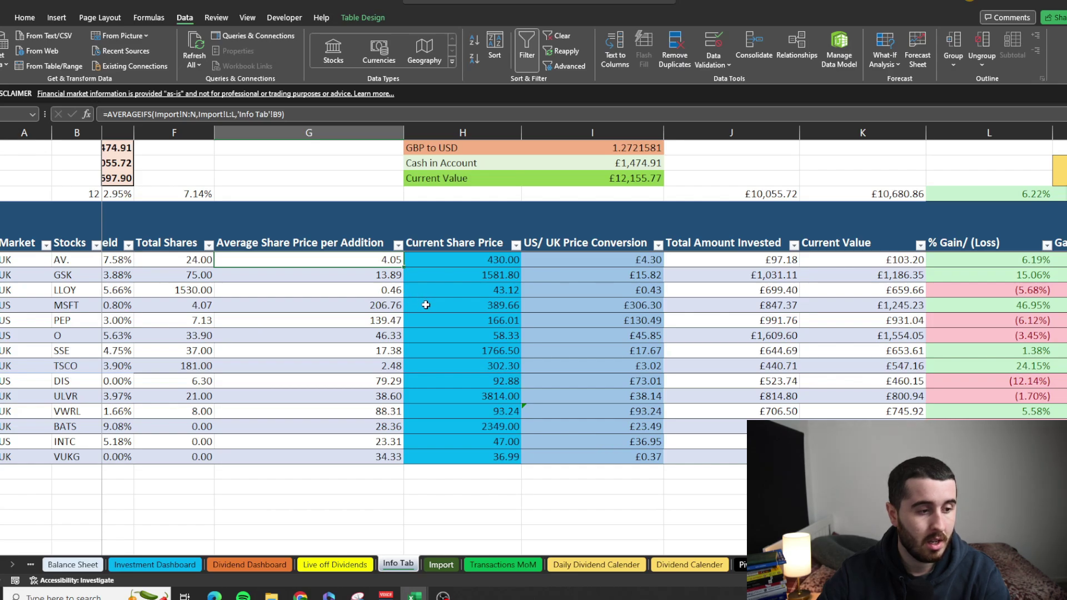
Step: Examine the Current Share Price and US/ UK Price Conversion formulas in the AV. row
key("Right")
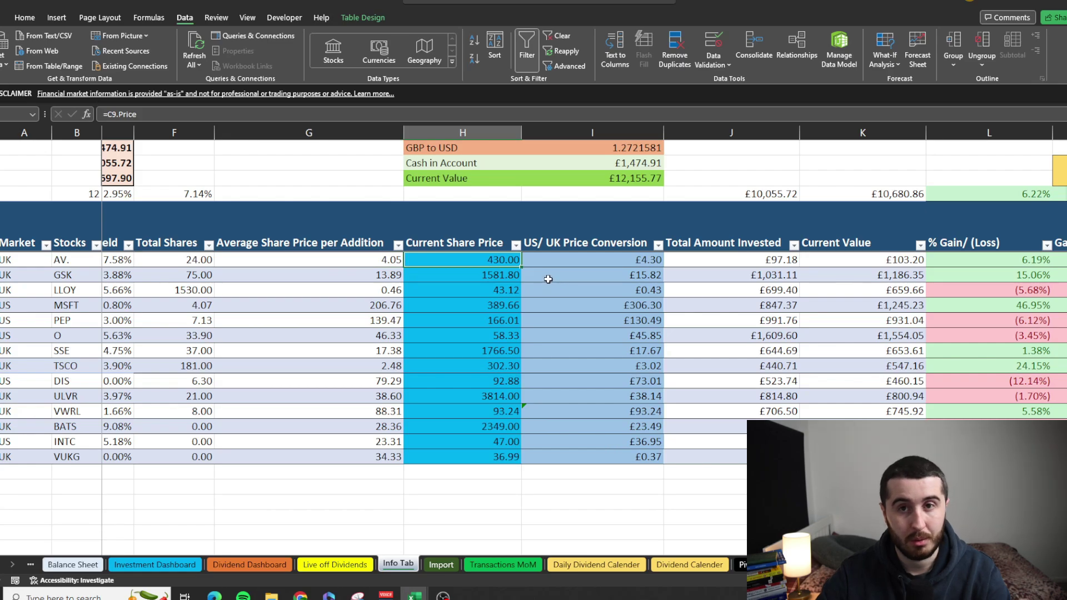
key("Right")
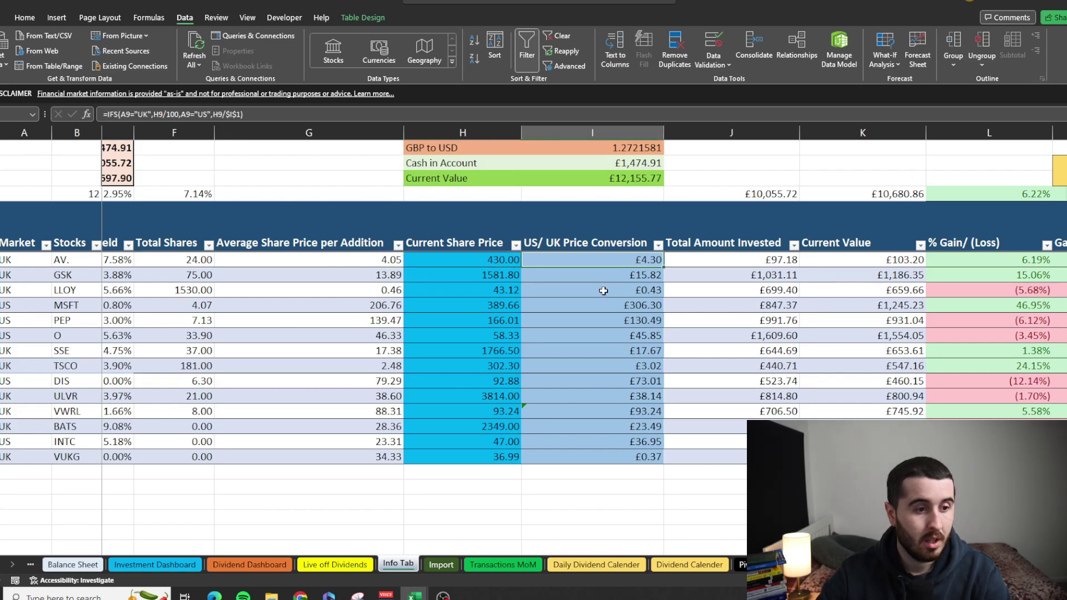
double_click(653, 261)
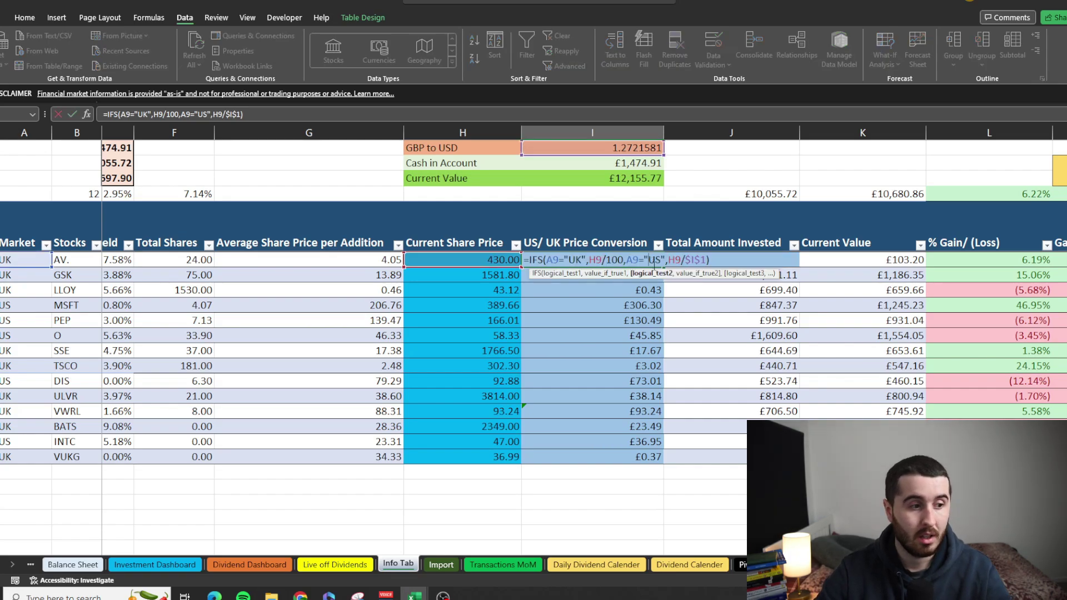
key("Escape")
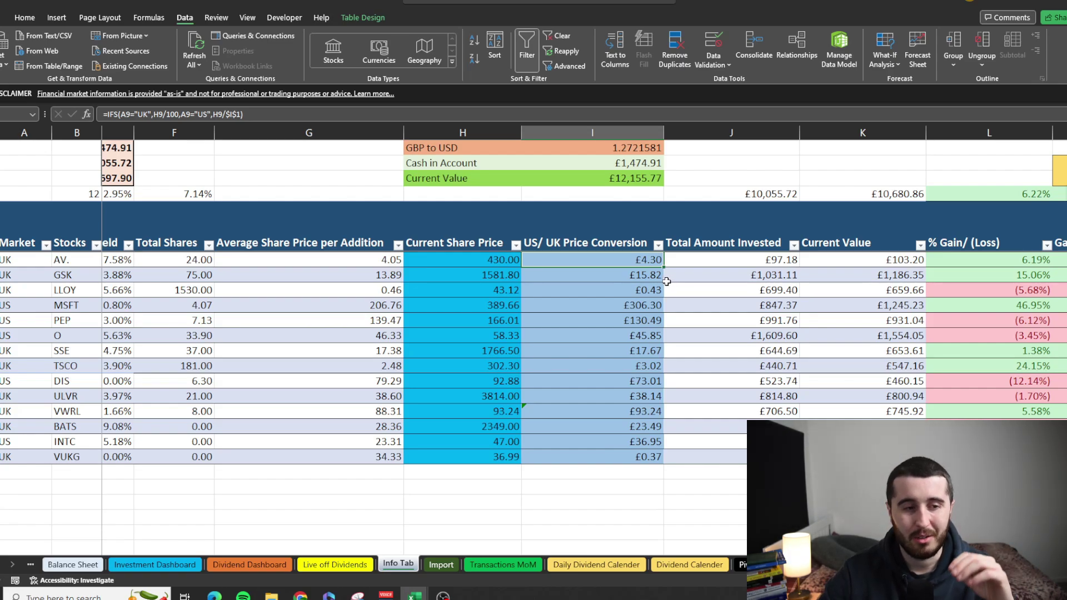
Step: Search the web for "gbp to usd" in the browser, open the Xe converter page and select the US dollar rate for one pound
left_click(621, 153)
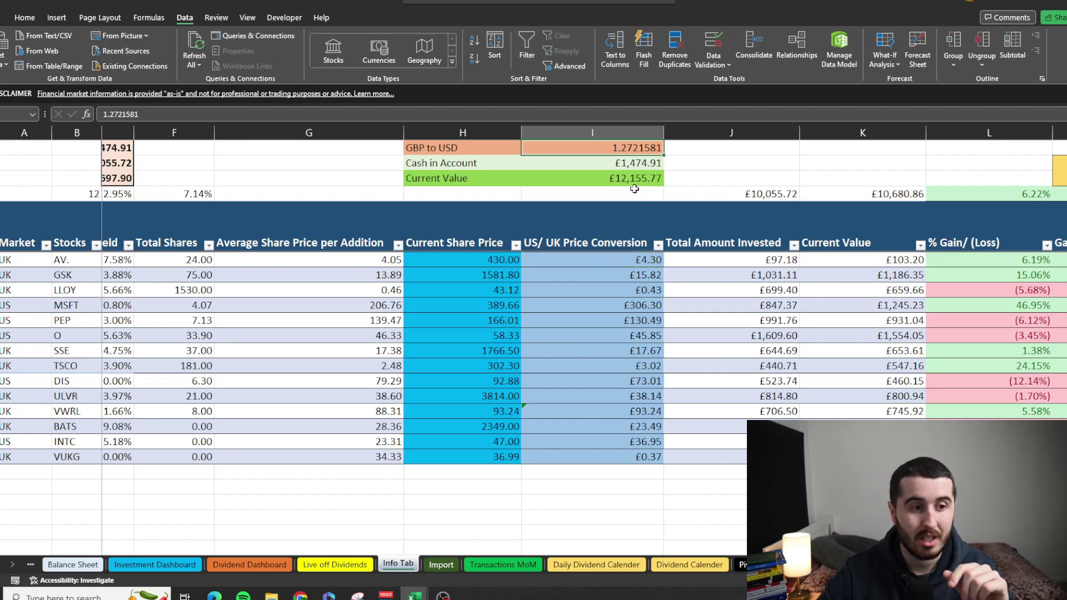
left_click(301, 596)
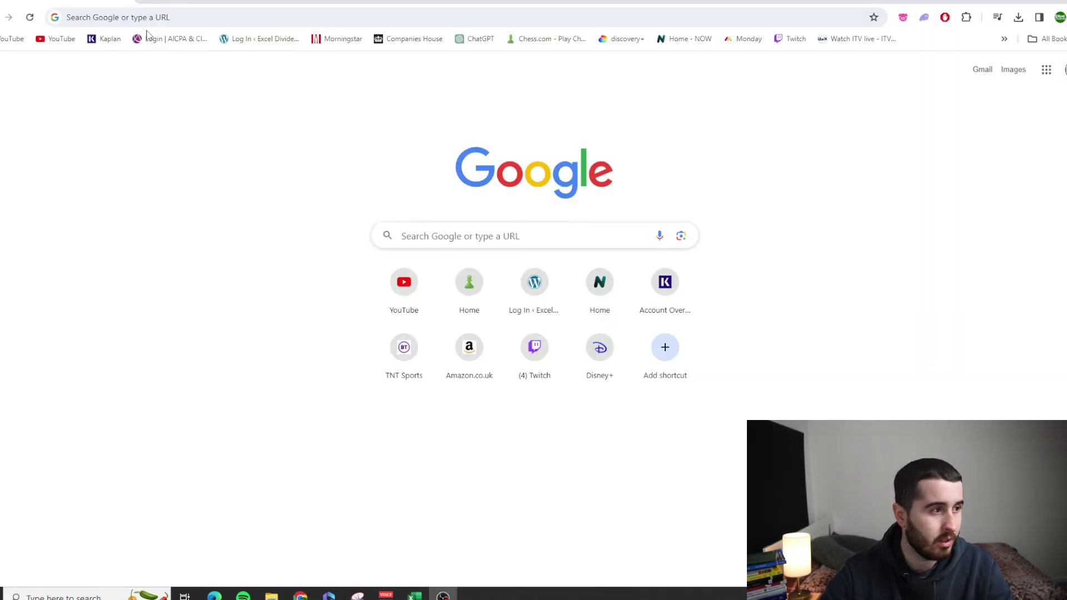
left_click(135, 19)
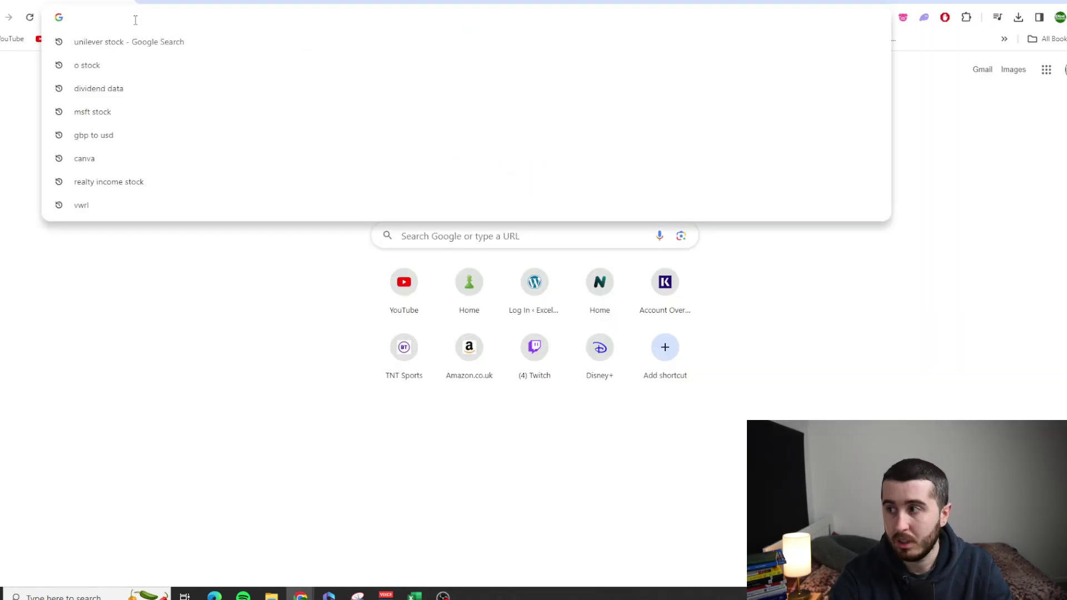
type("gbp to usd")
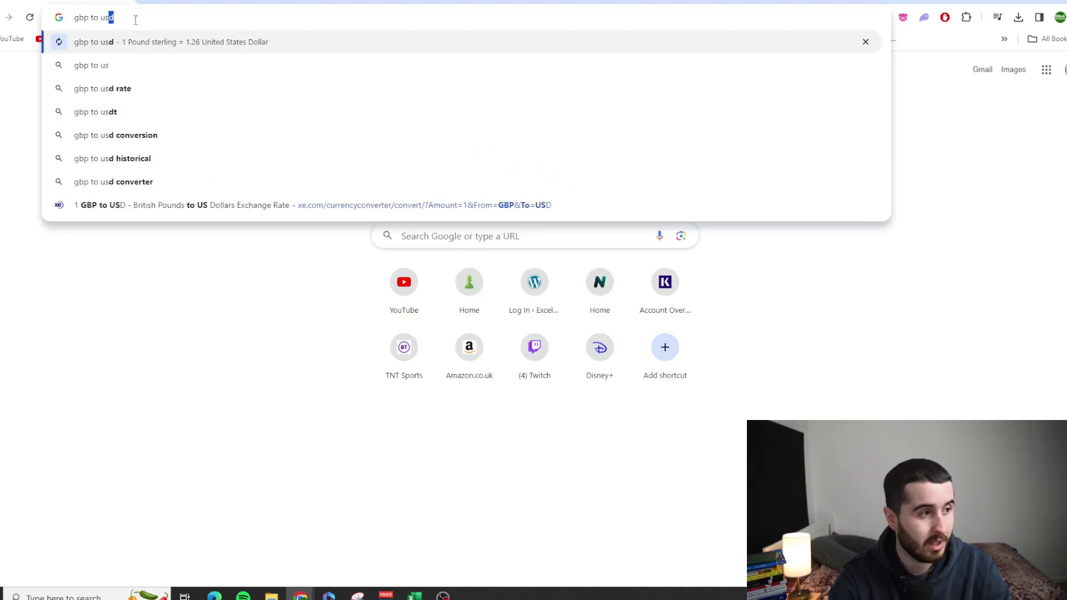
key("Return")
scroll(48, 295, "down", 3)
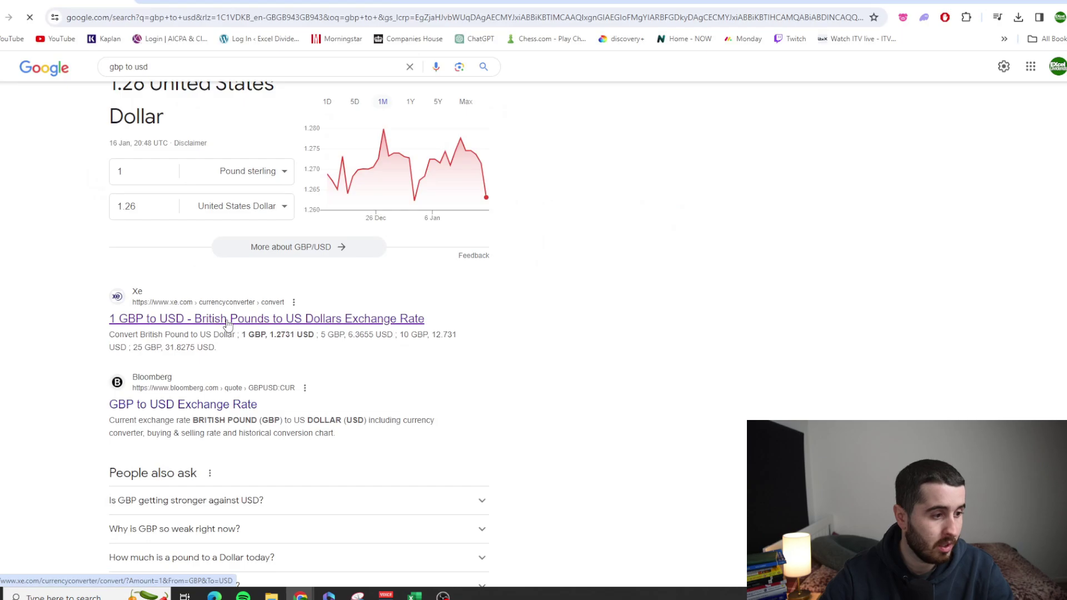
left_click(228, 320)
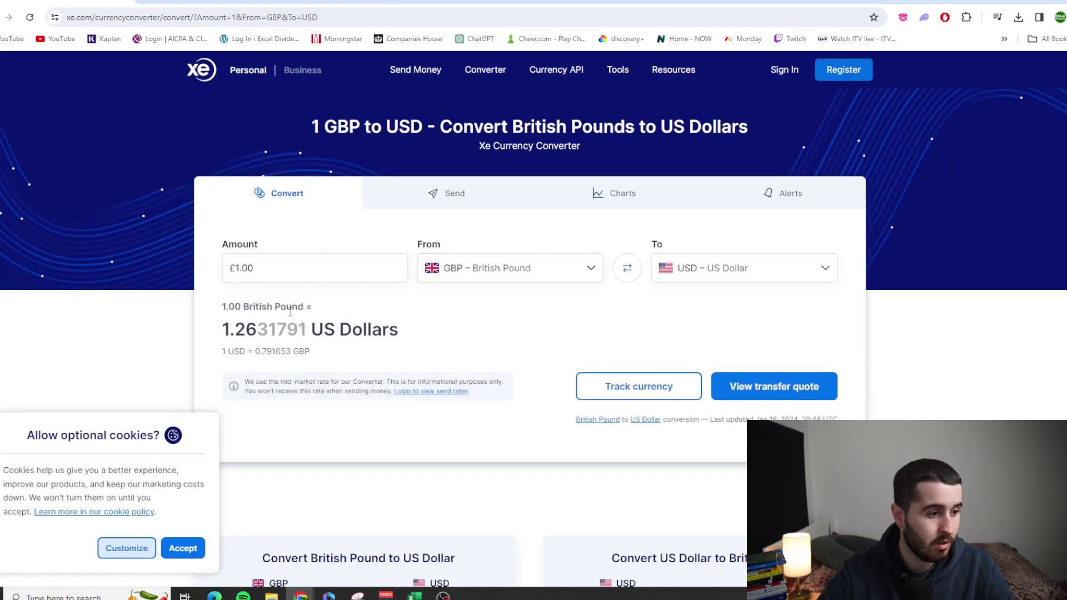
double_click(278, 331)
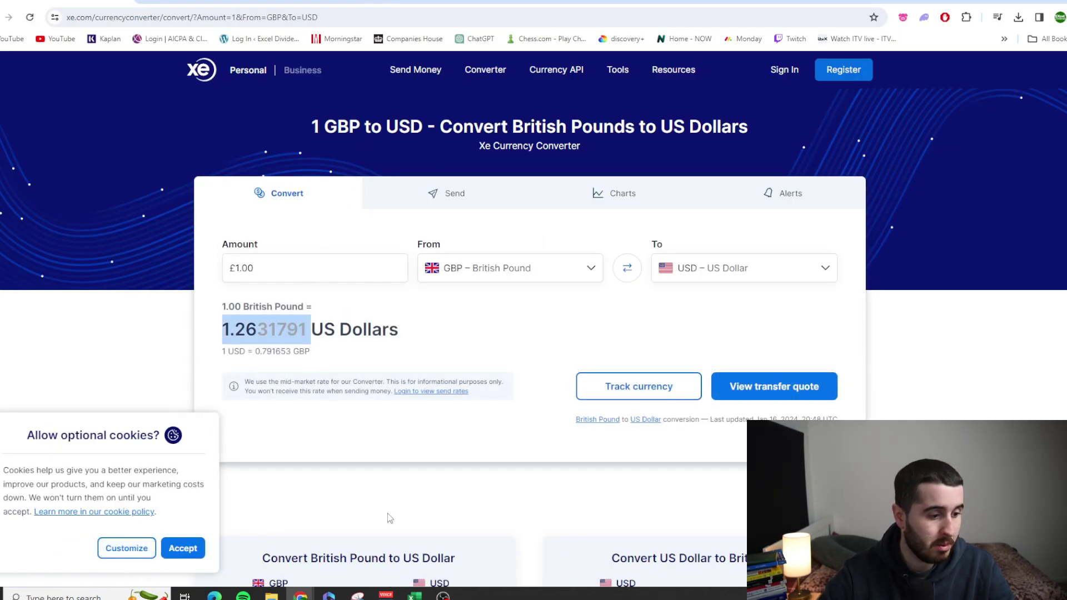
Step: Return to the workbook, try to paste the copied exchange rate into the GBP to USD cell and undo the paste
mouse_move(415, 595)
left_click(361, 534)
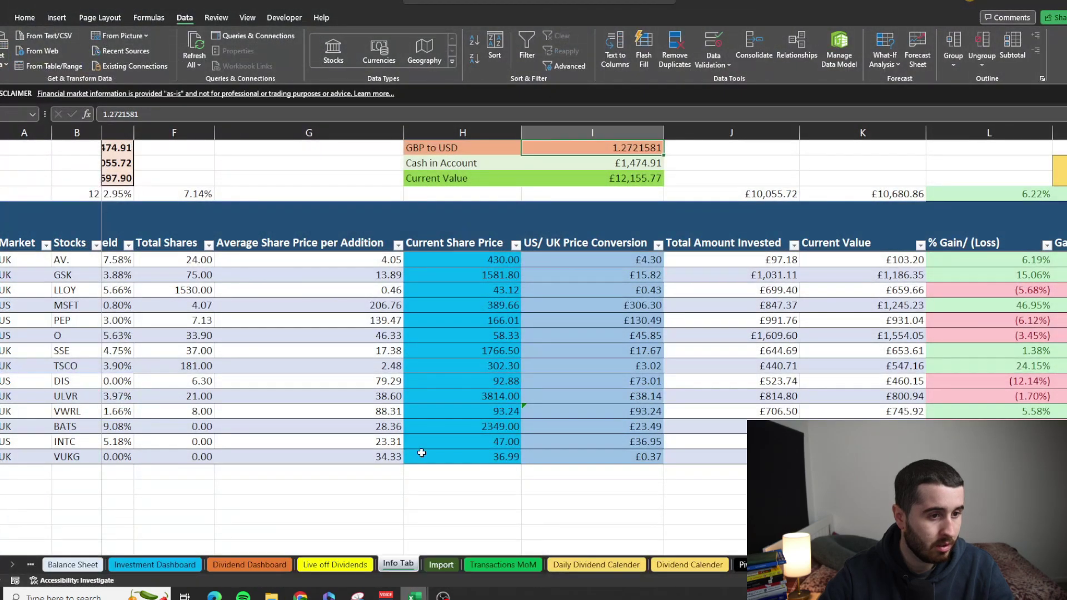
right_click(612, 149)
left_click(667, 217)
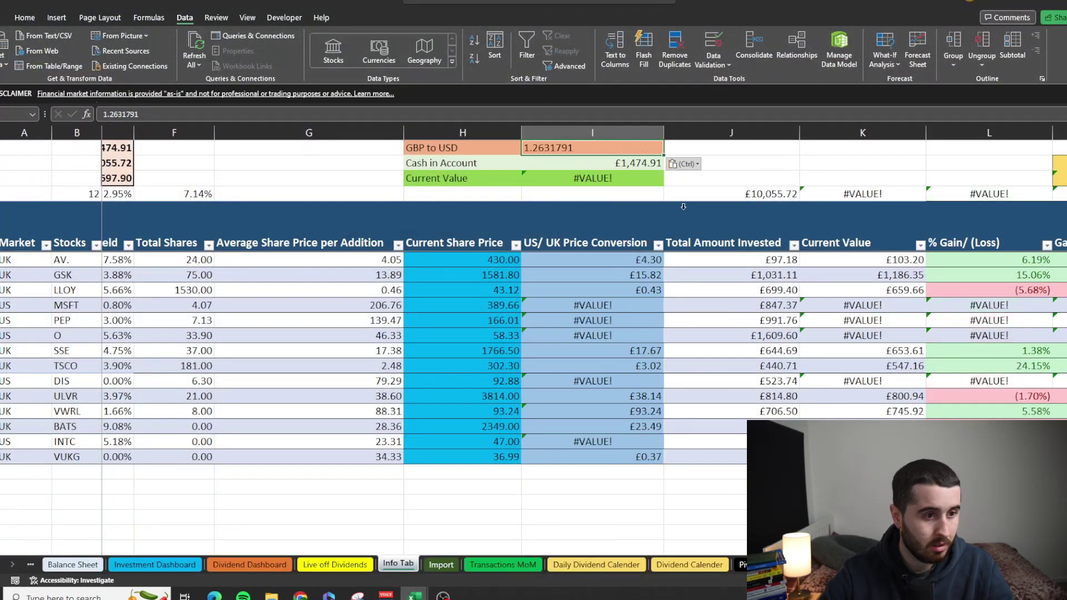
key("ctrl+z")
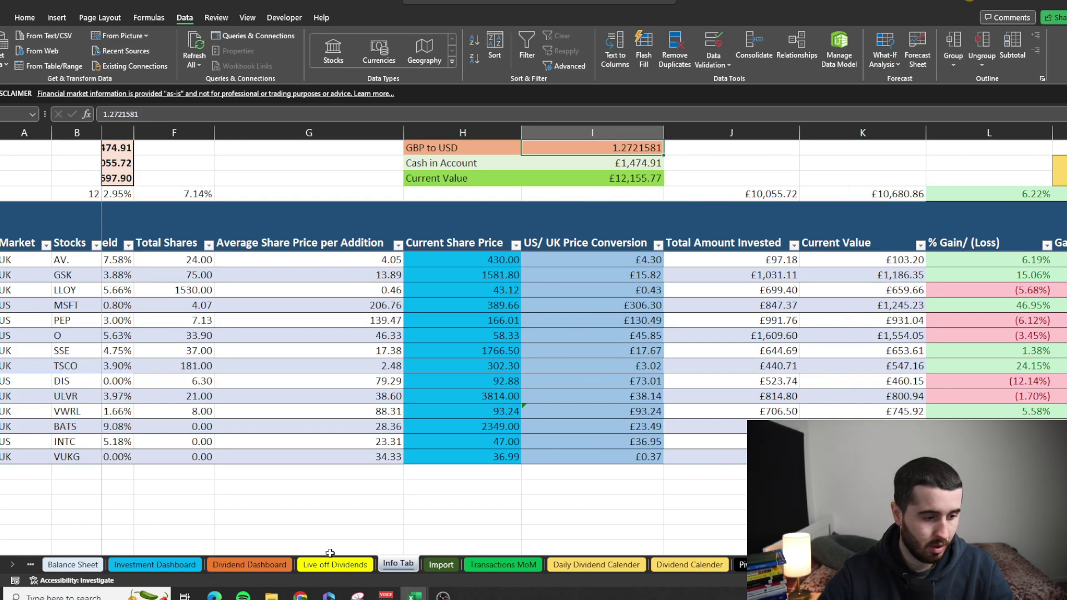
Step: Recheck the rate on the Xe page and set the workbook's GBP to USD value to 1.2631791
left_click(301, 595)
left_click(367, 539)
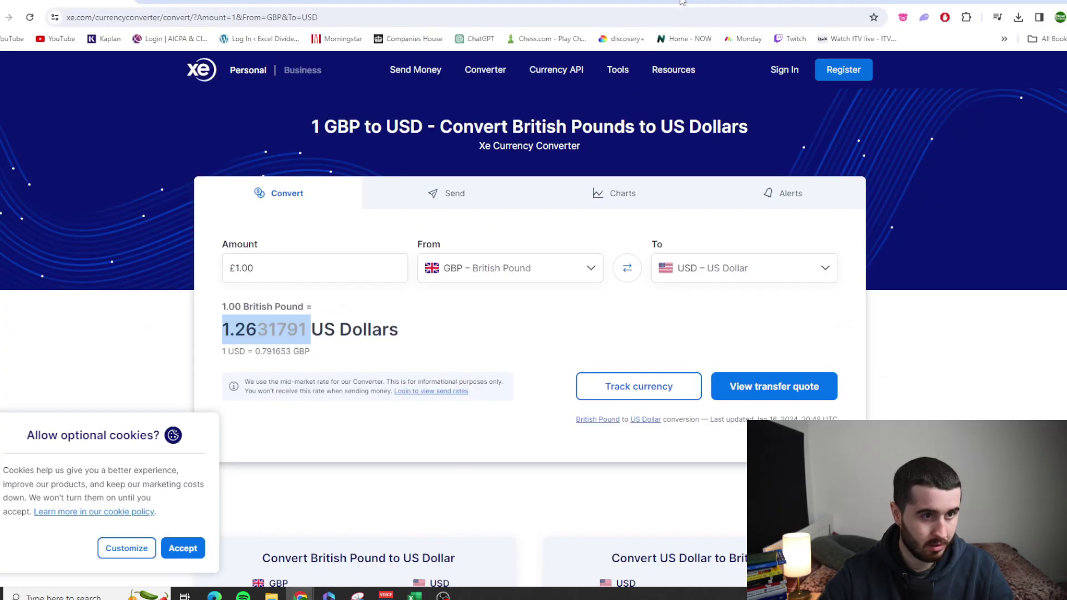
left_click_drag(682, 3, 1066, 75)
left_click(618, 146)
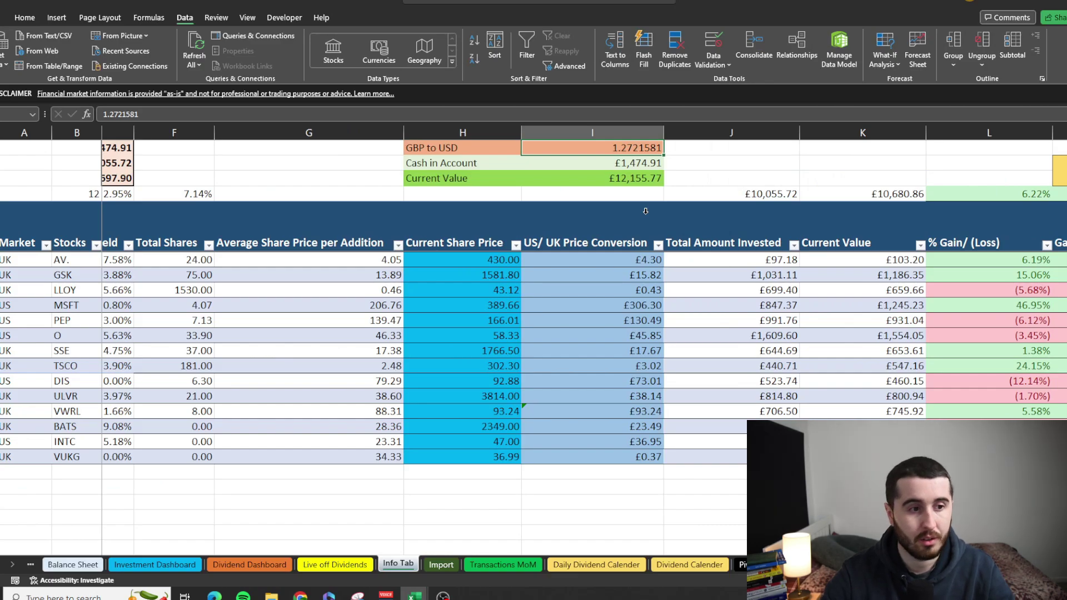
type("1.26317")
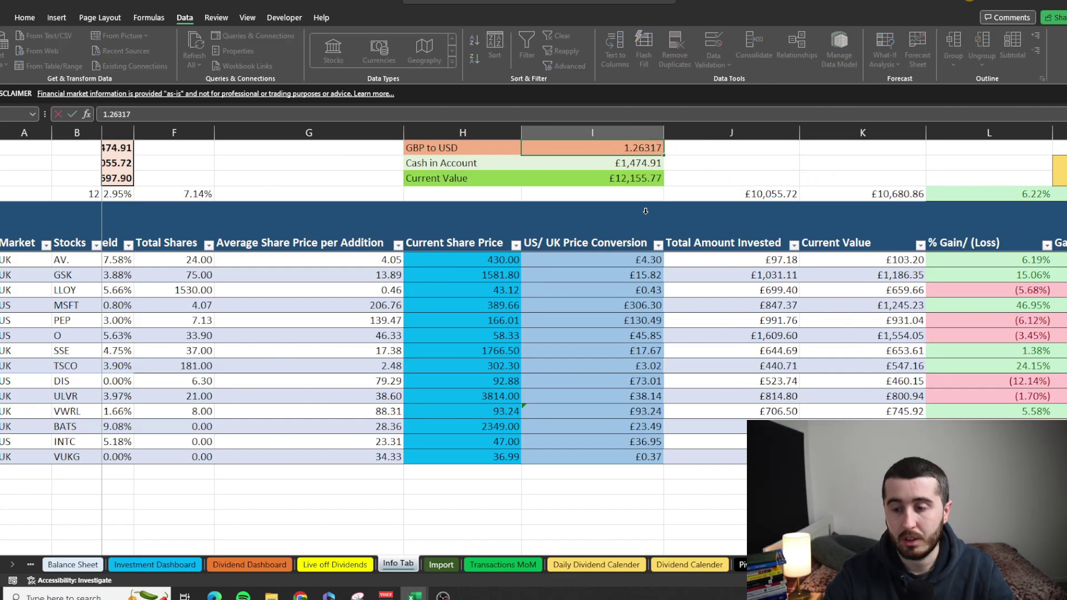
type("91")
key("Return")
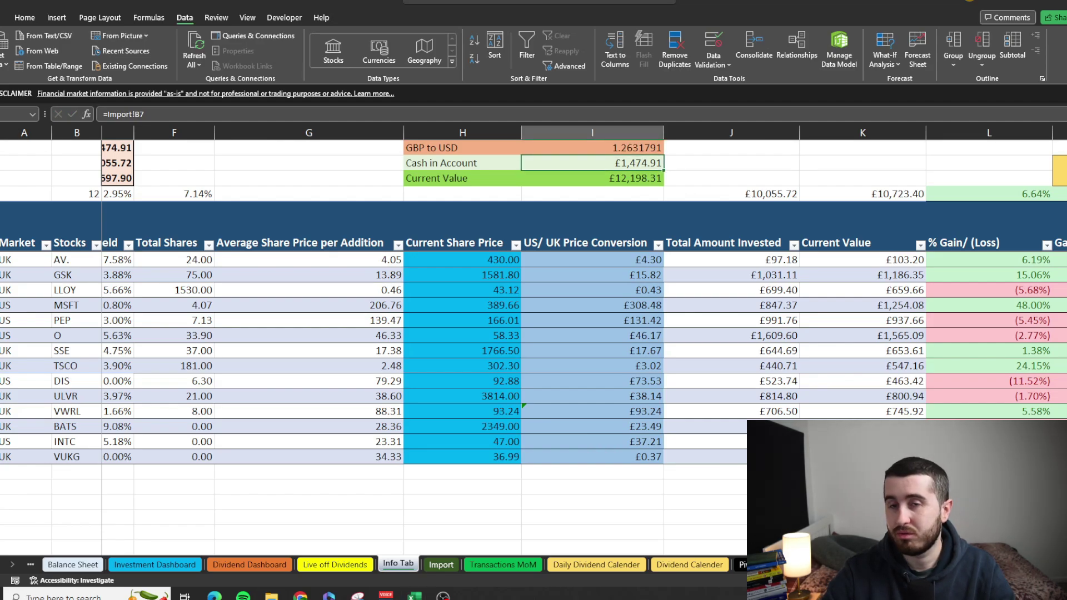
left_click(741, 163)
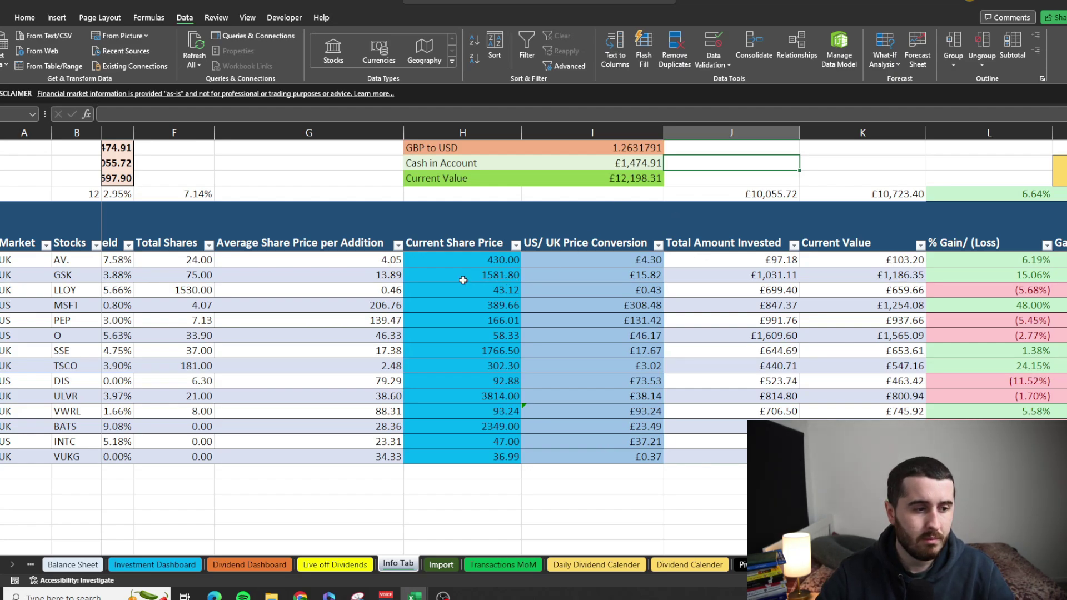
Step: Examine how the US/ UK Price Conversion formula in the AV. row uses the market, share price and exchange rate
scroll(717, 466, "right", 1)
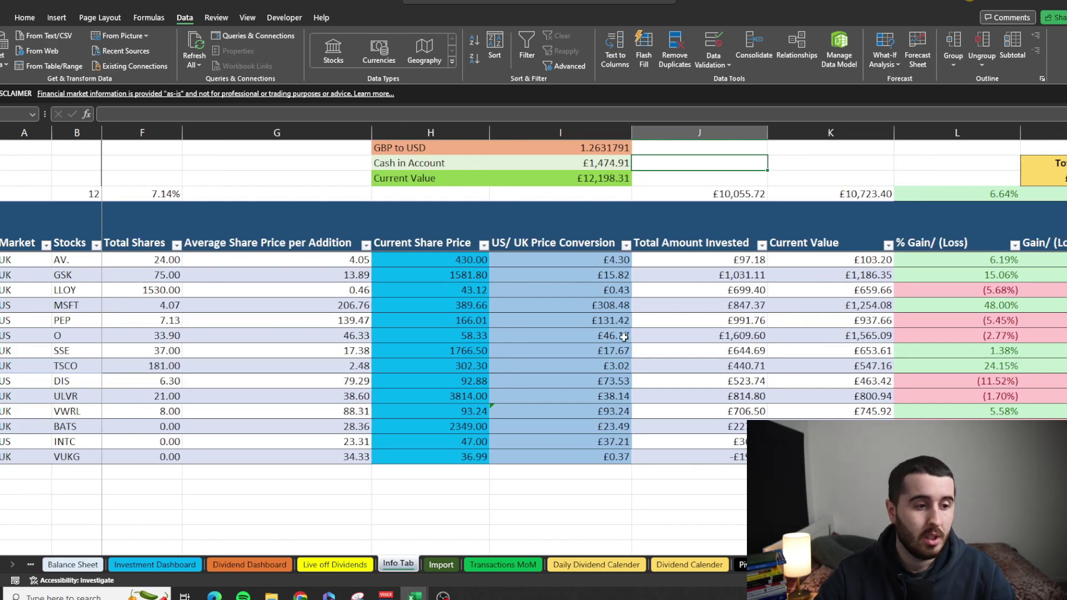
double_click(583, 259)
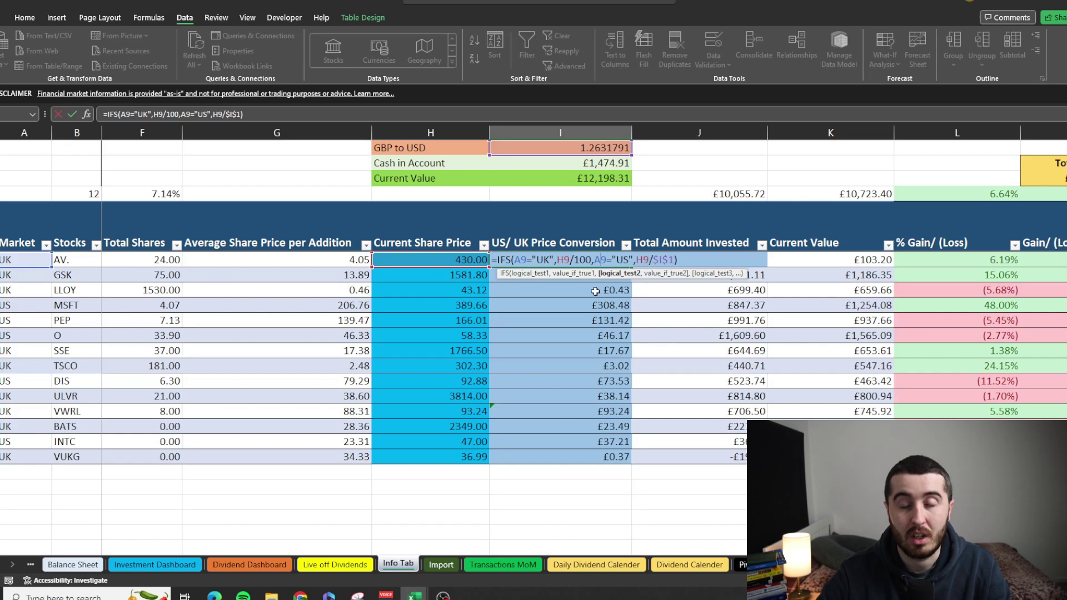
key("ctrl+Return")
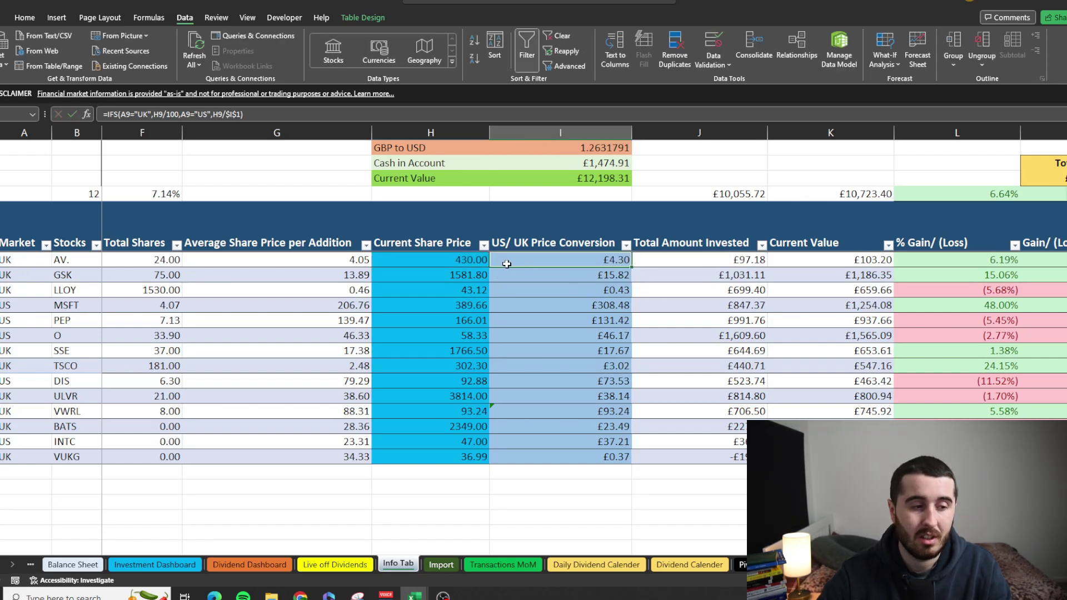
left_click(478, 260)
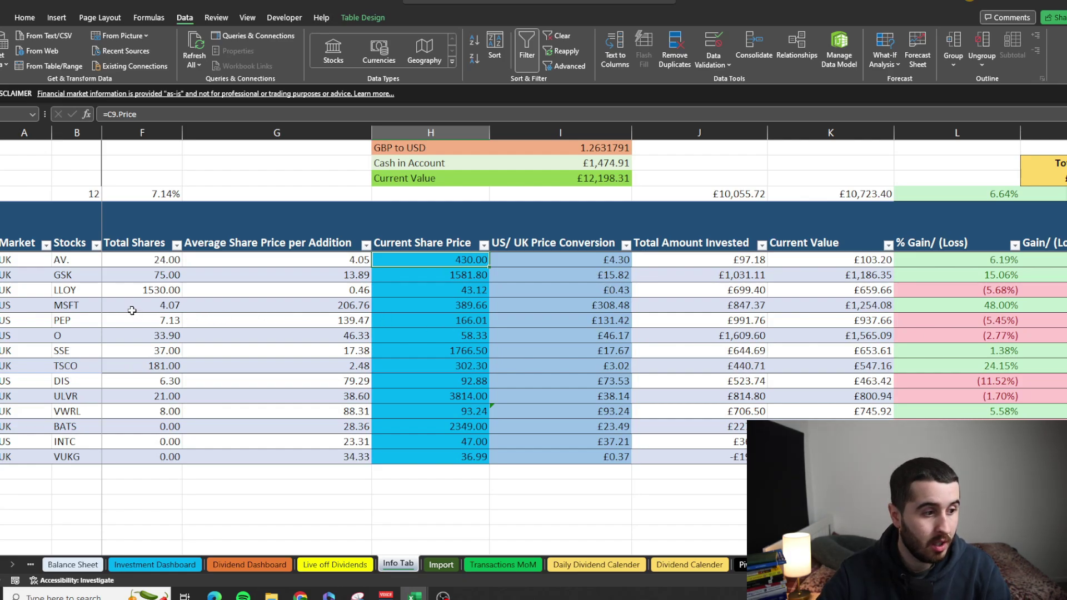
Step: Examine the US/ UK Price Conversion formula in the MSFT row and the current share price it converts
left_click(569, 303)
double_click(556, 306)
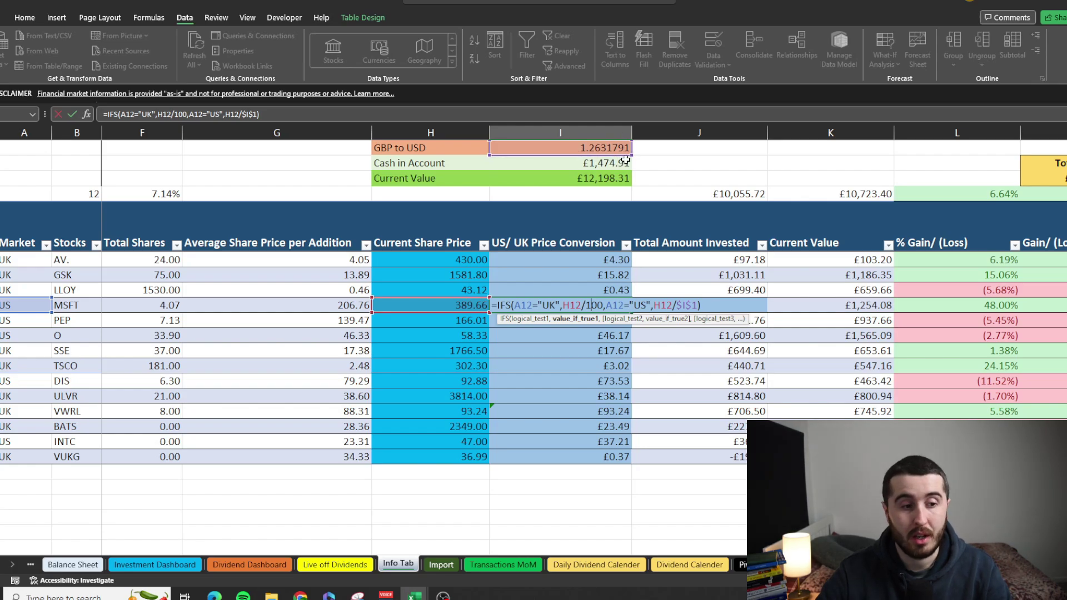
key("ctrl+Return")
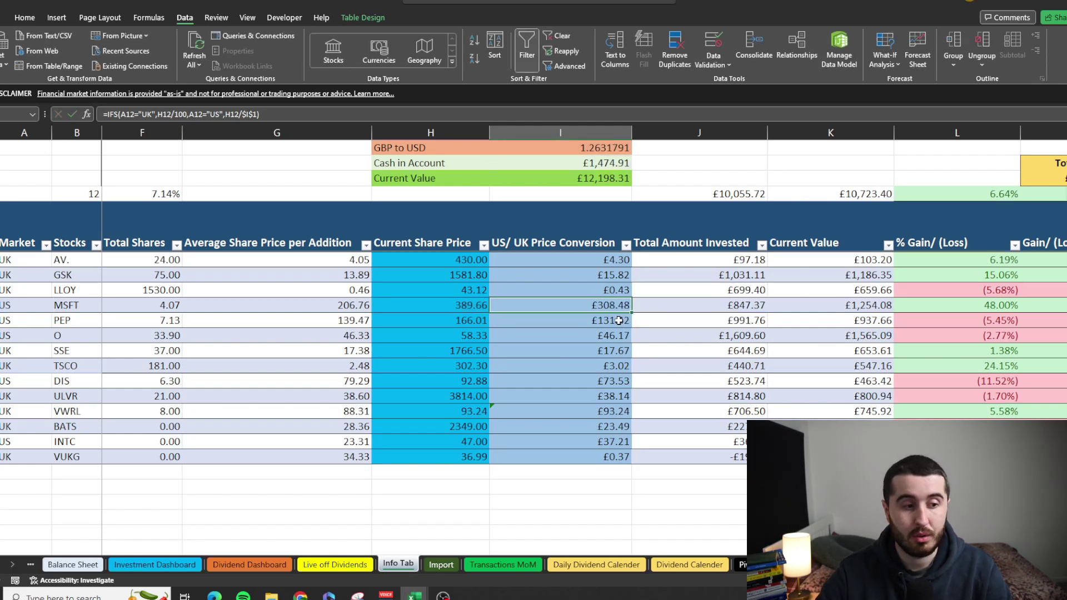
left_click(471, 303)
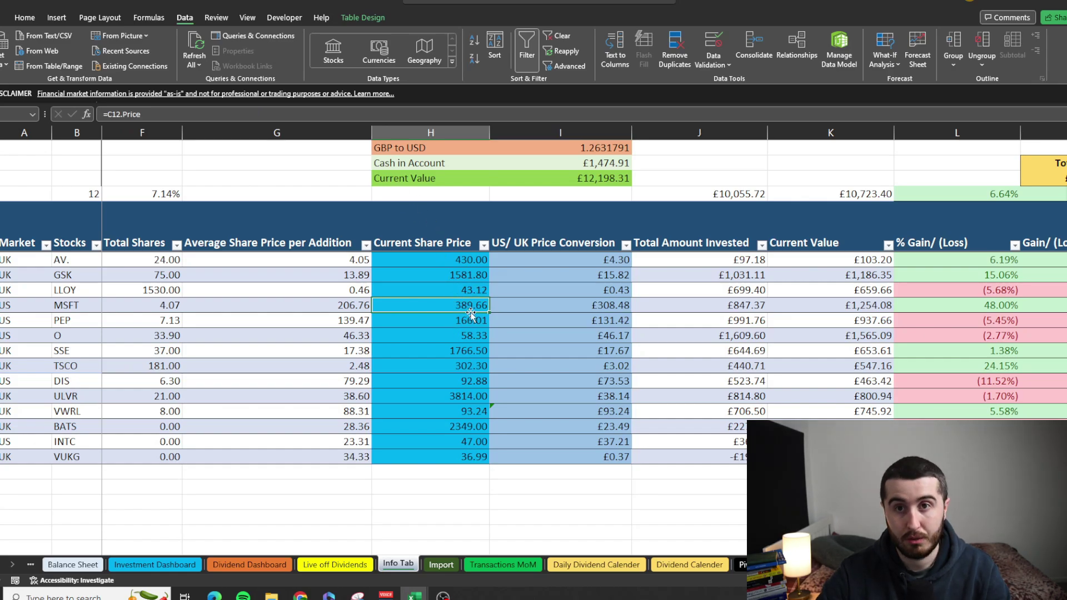
left_click_drag(471, 306, 463, 263)
Step: Examine the Total Amount Invested formulas in the AV. and O rows and the O row's % Gain/ (Loss) formula
left_click(700, 260)
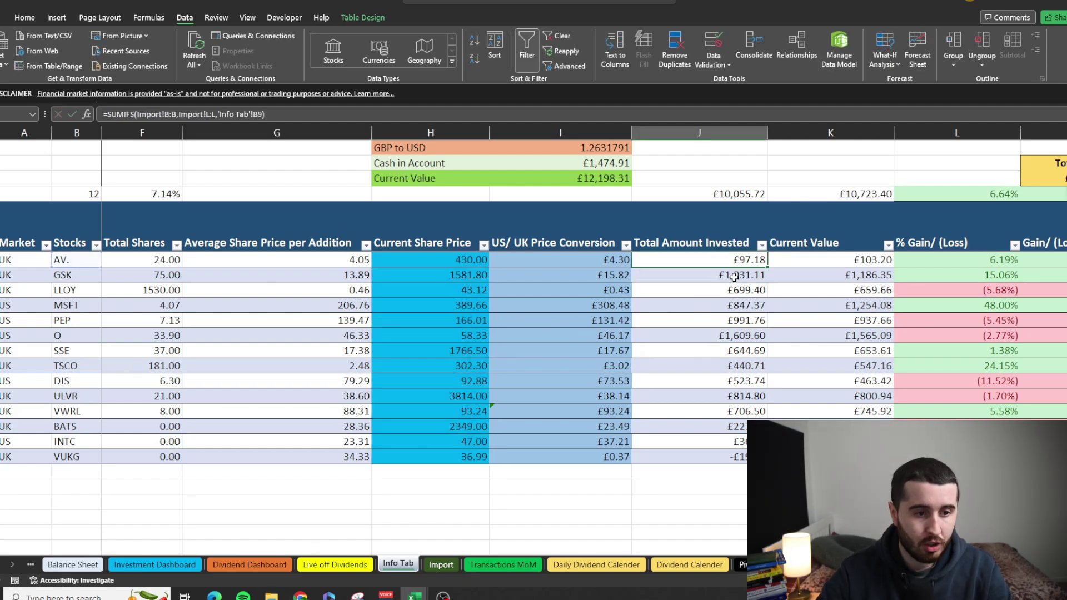
scroll(501, 334, "right", 2)
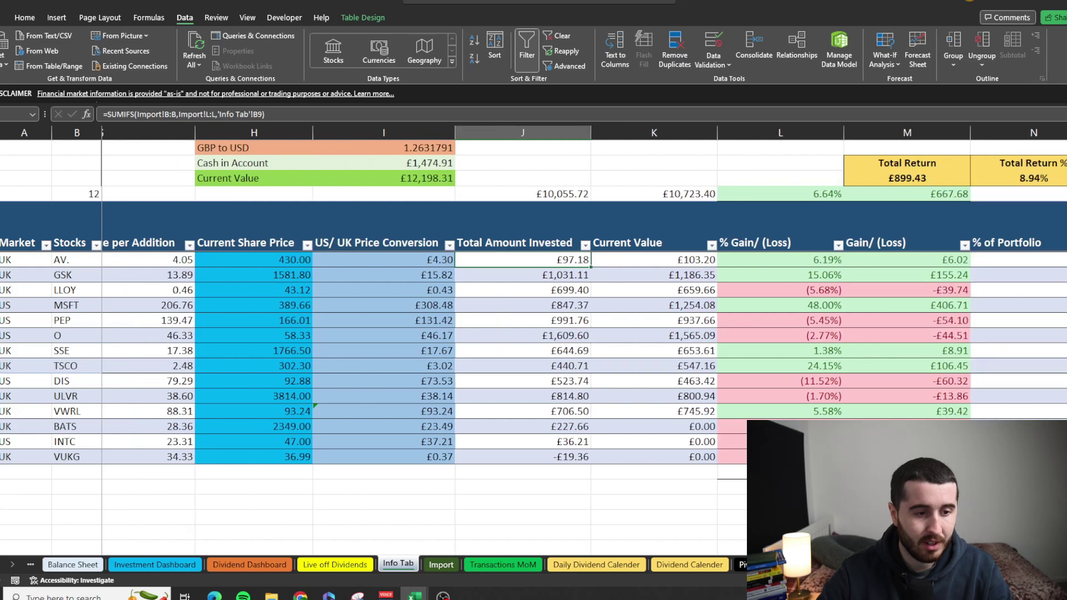
left_click(572, 337)
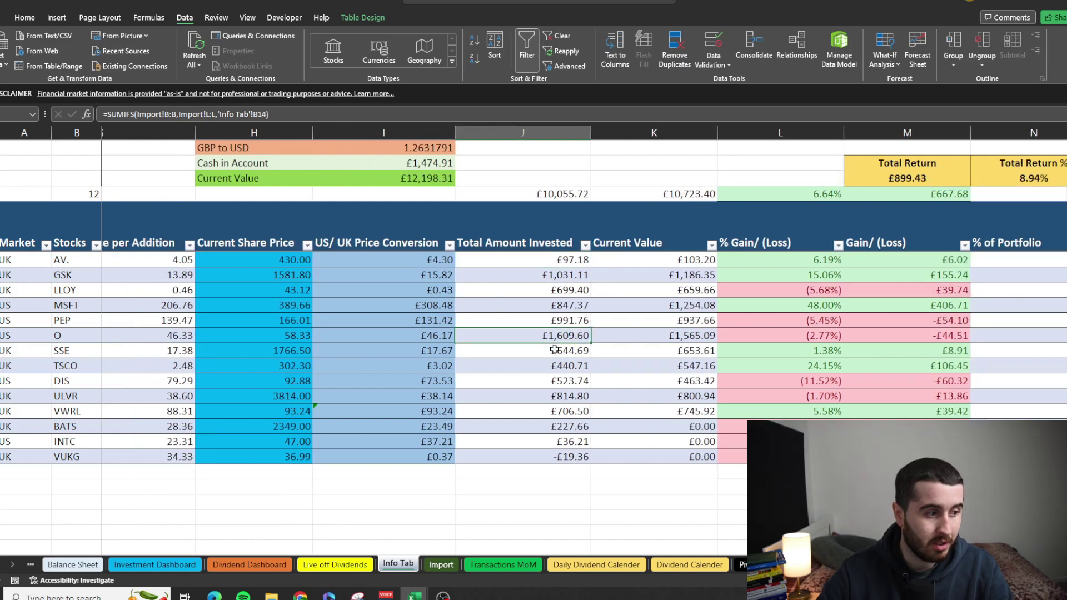
left_click(1, 336)
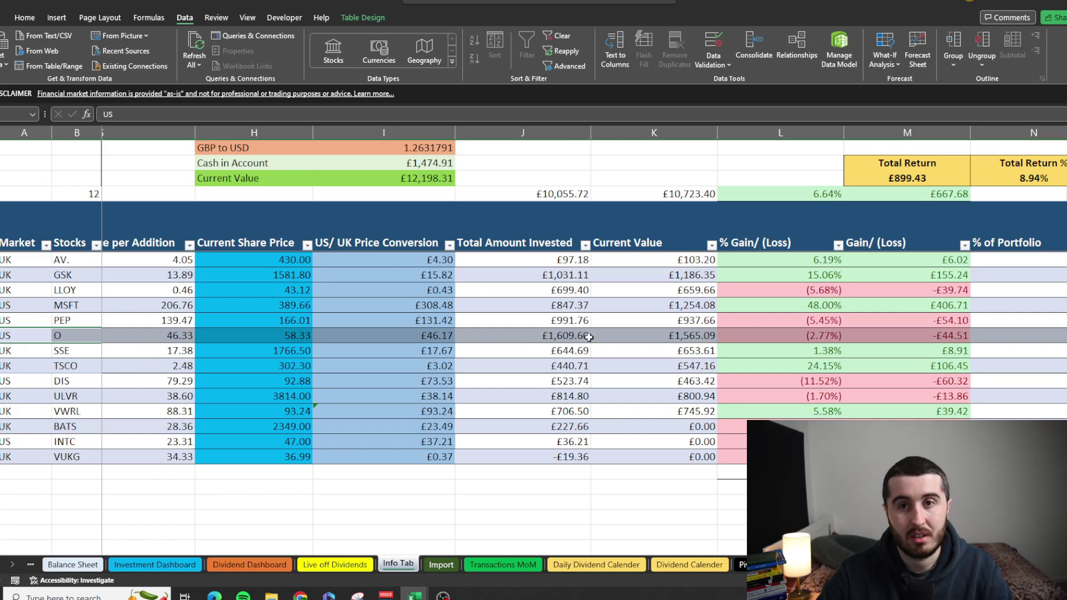
left_click(567, 334)
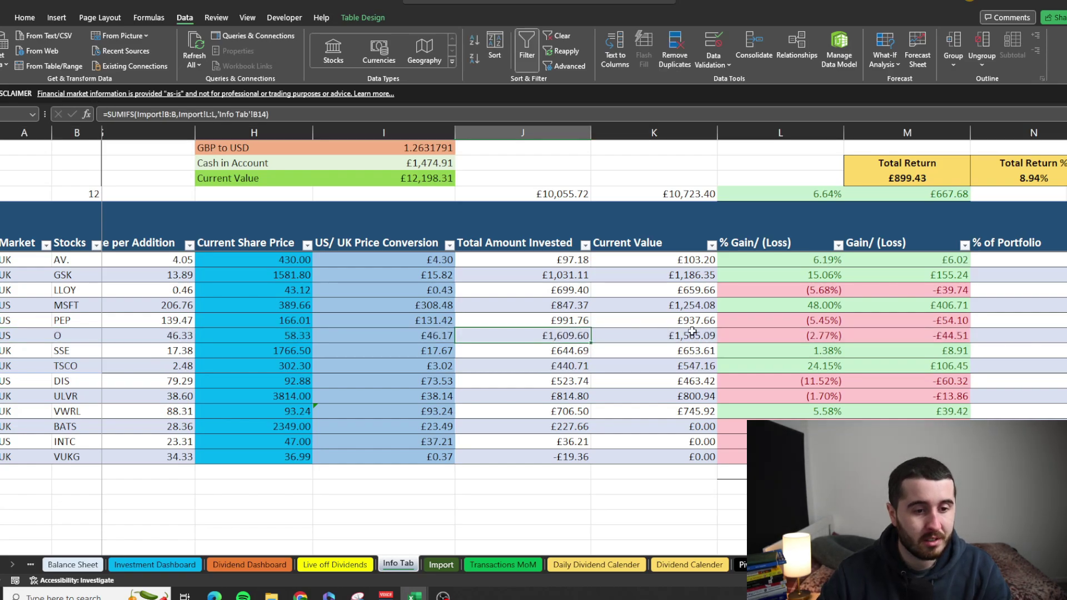
left_click(829, 332)
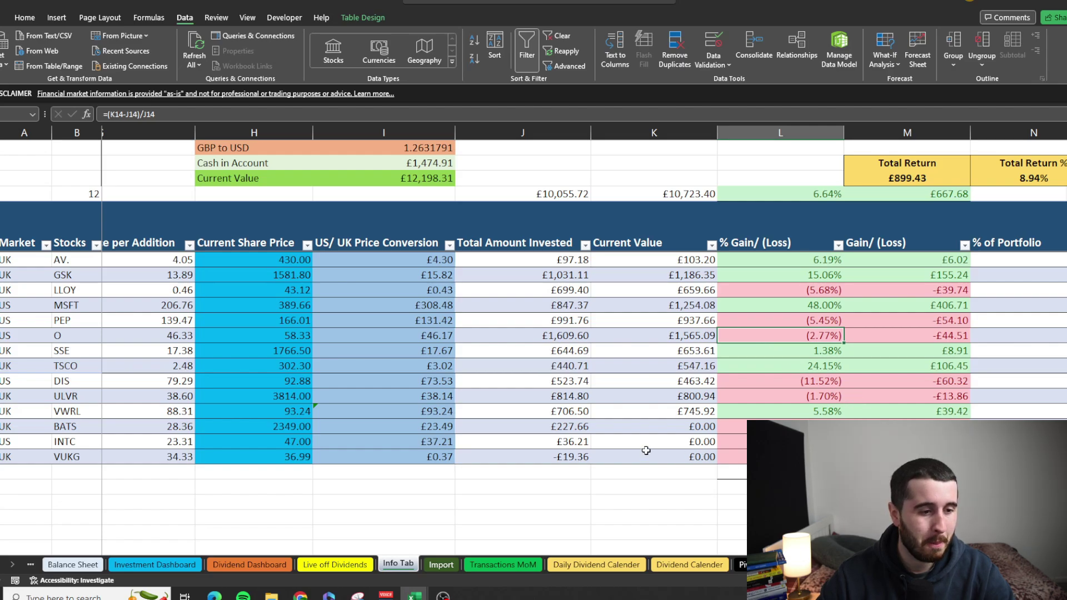
Step: Clear the conditional formatting rules from the BATS, INTC and VUKG rows
left_click_drag(7, 426, 6, 457)
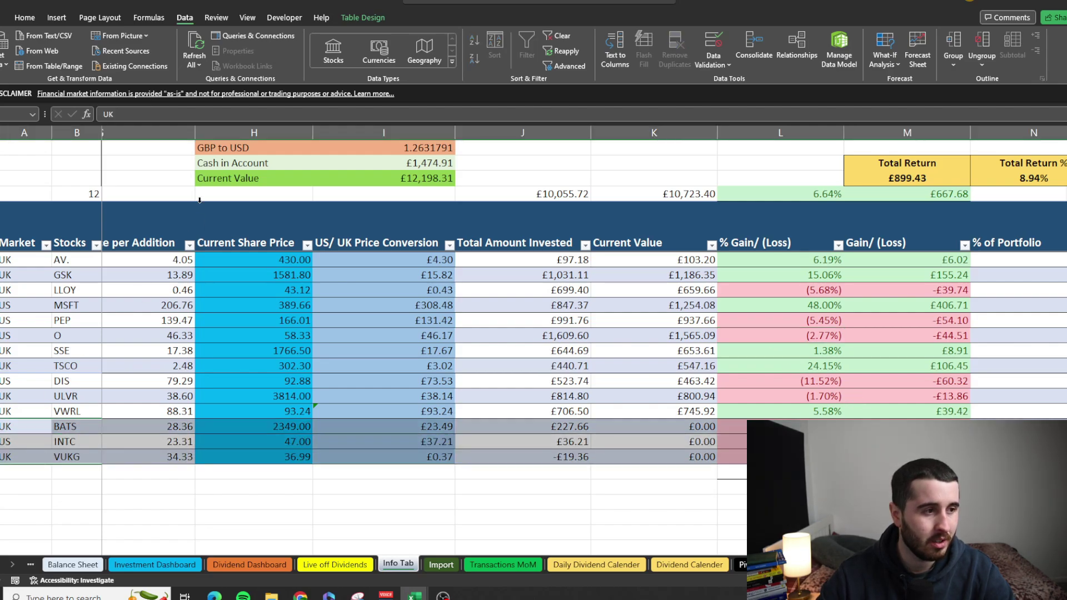
left_click(24, 17)
left_click(511, 50)
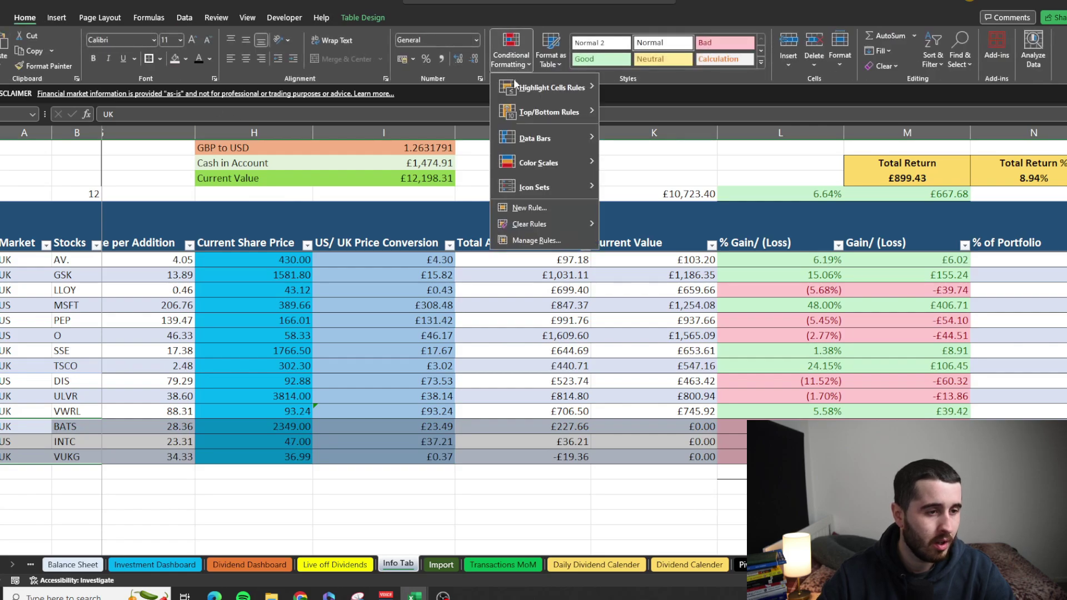
mouse_move(555, 225)
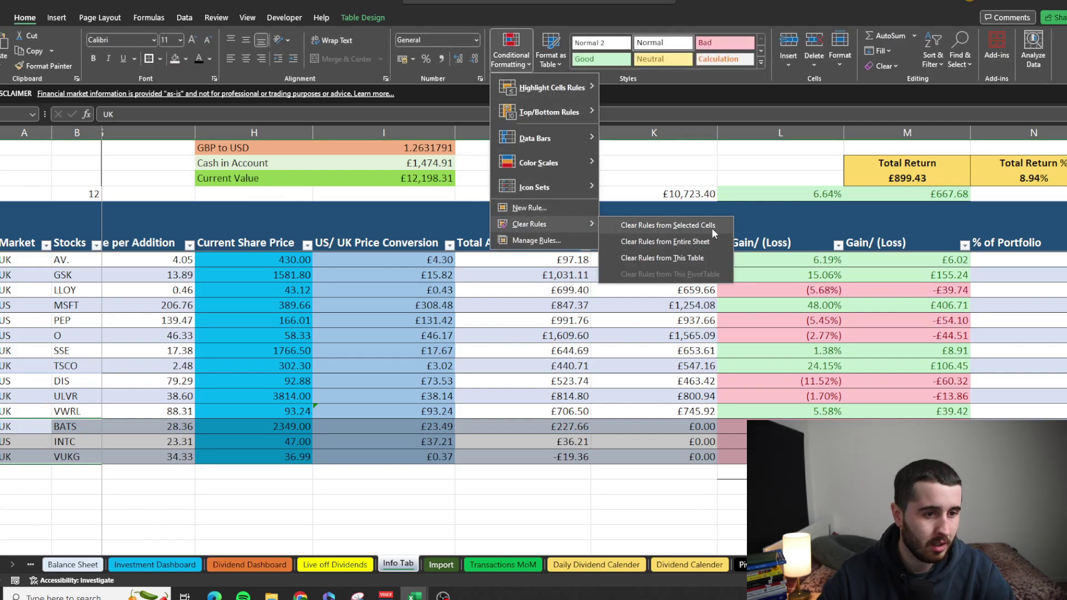
left_click(711, 228)
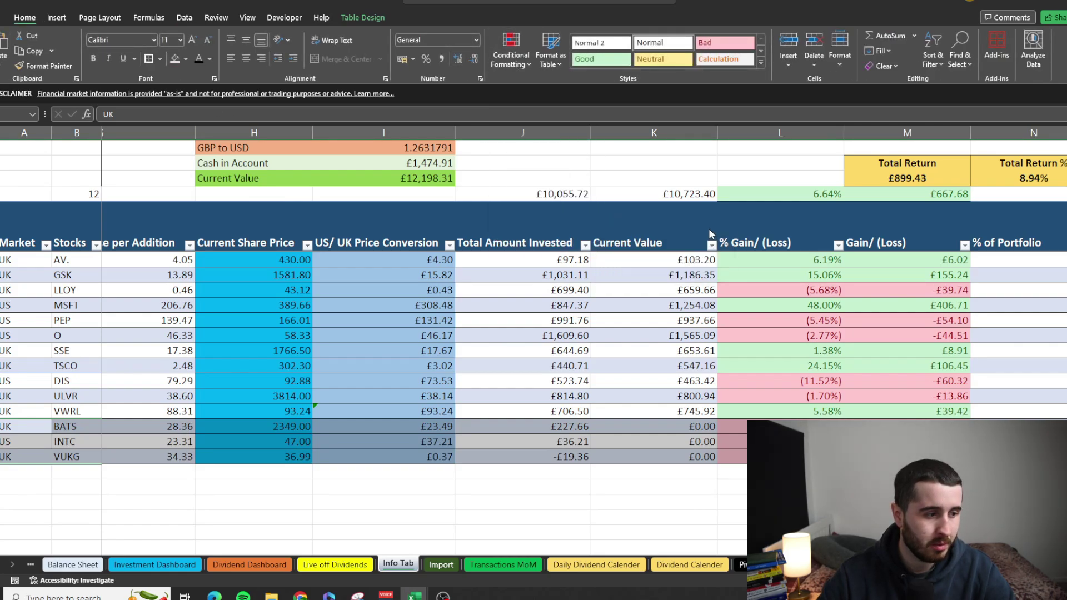
Step: Fill the BATS, INTC and VUKG rows with dark grey
left_click(187, 59)
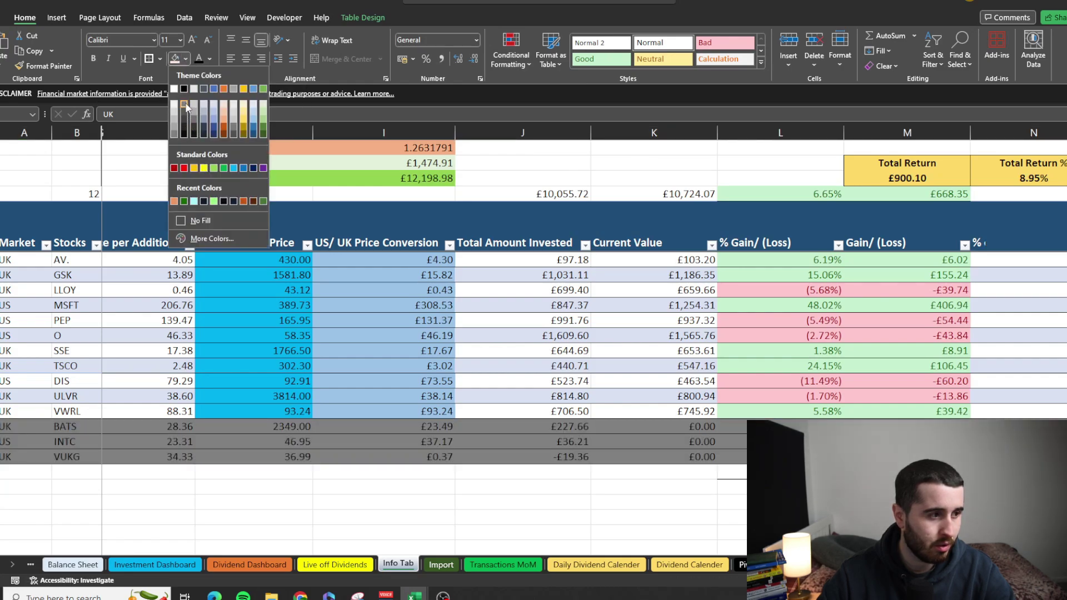
left_click(184, 119)
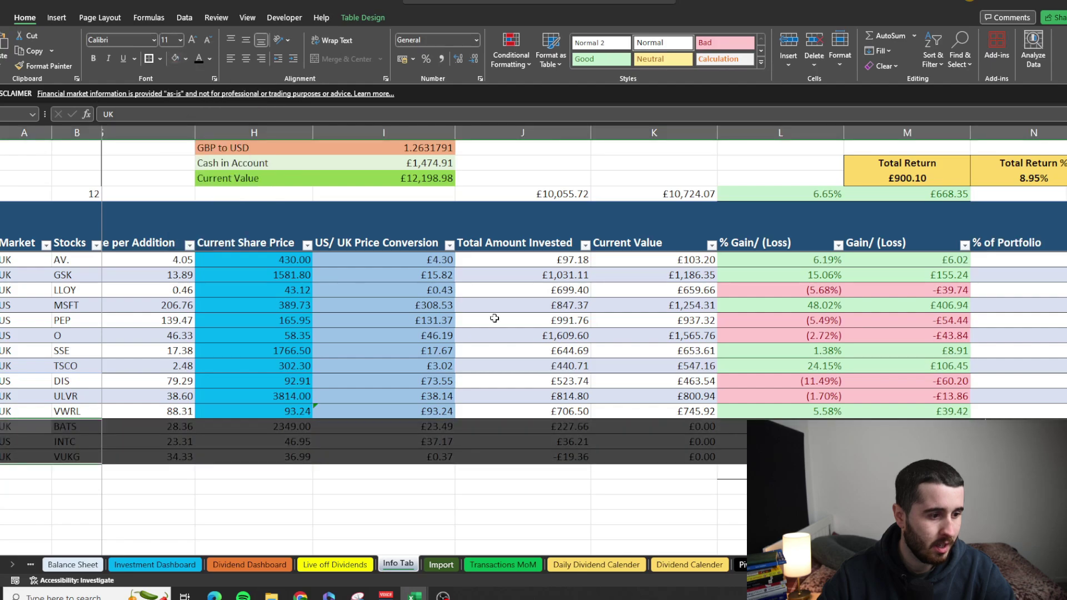
left_click(616, 497)
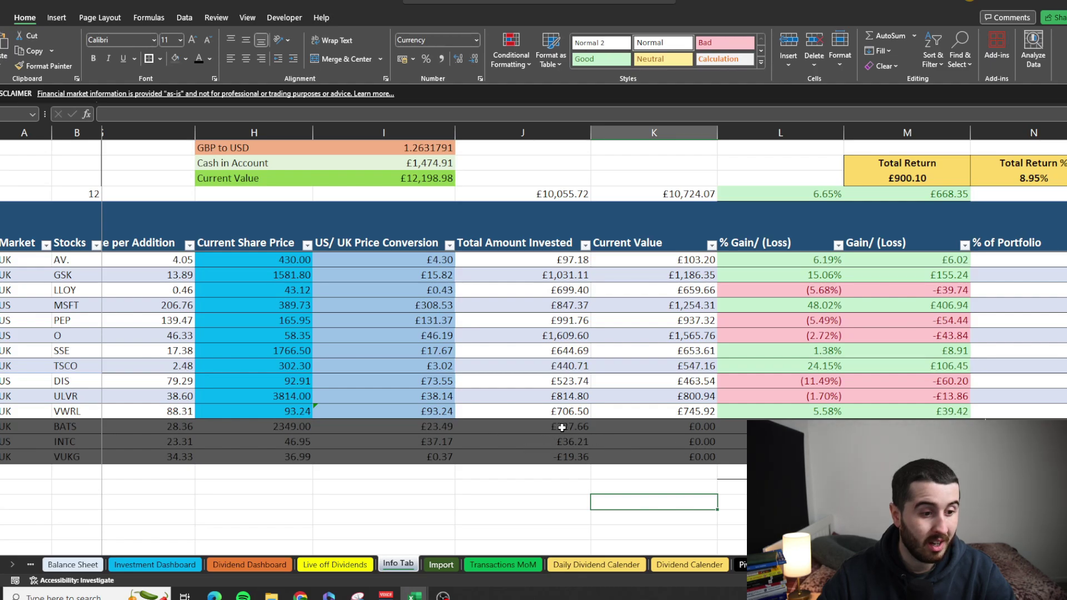
Step: Examine the Current Value, % Gain/ (Loss), Total Amount Invested and Gain/ (Loss) cells of the greyed-out stock rows
left_click_drag(654, 426, 653, 457)
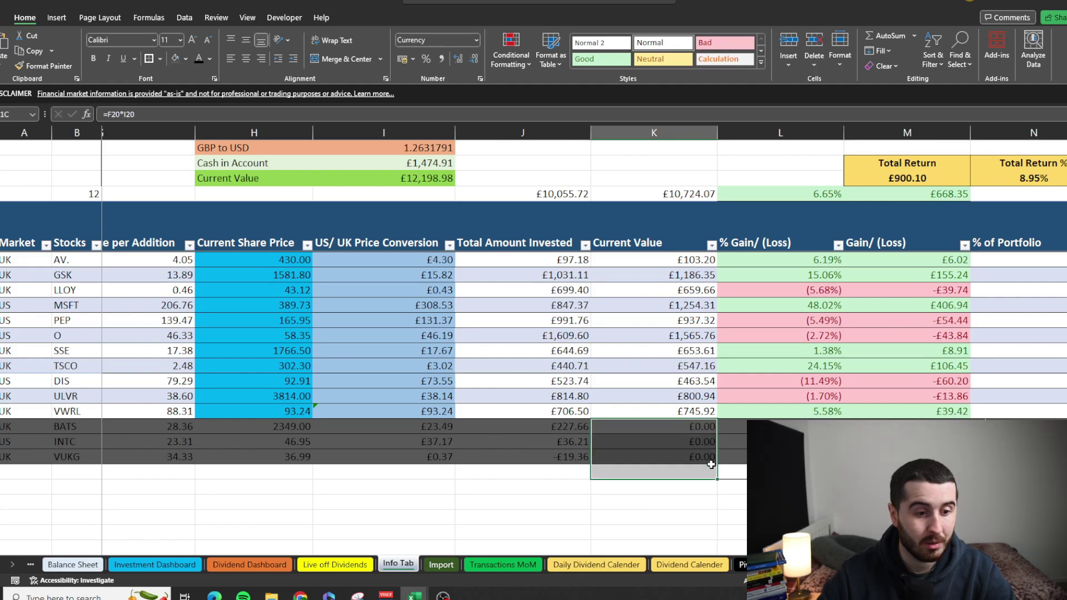
left_click_drag(809, 427, 816, 457)
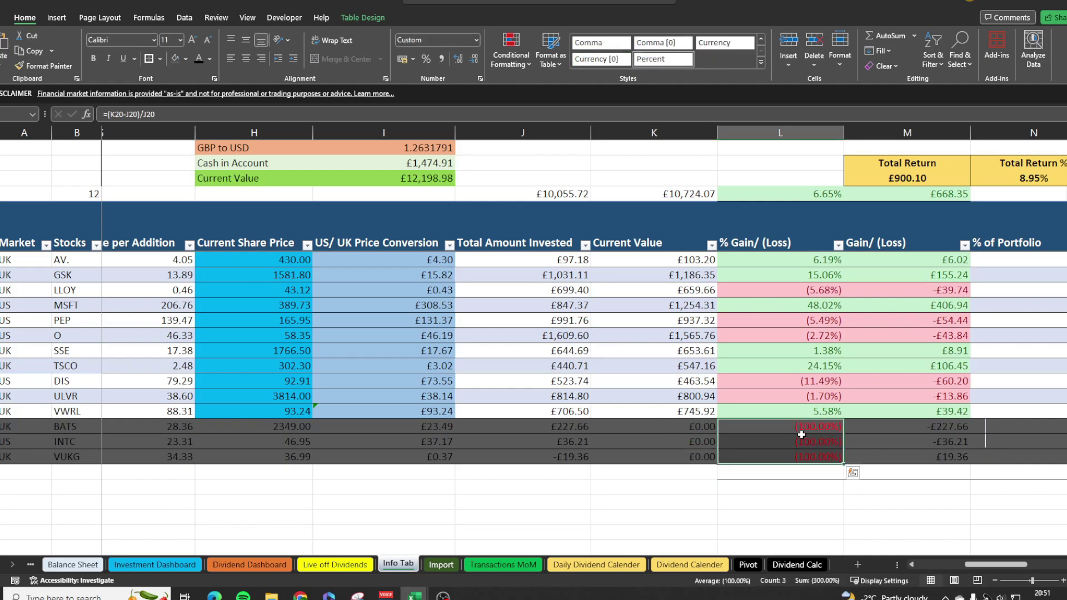
left_click(577, 426)
left_click(579, 444)
left_click(950, 427)
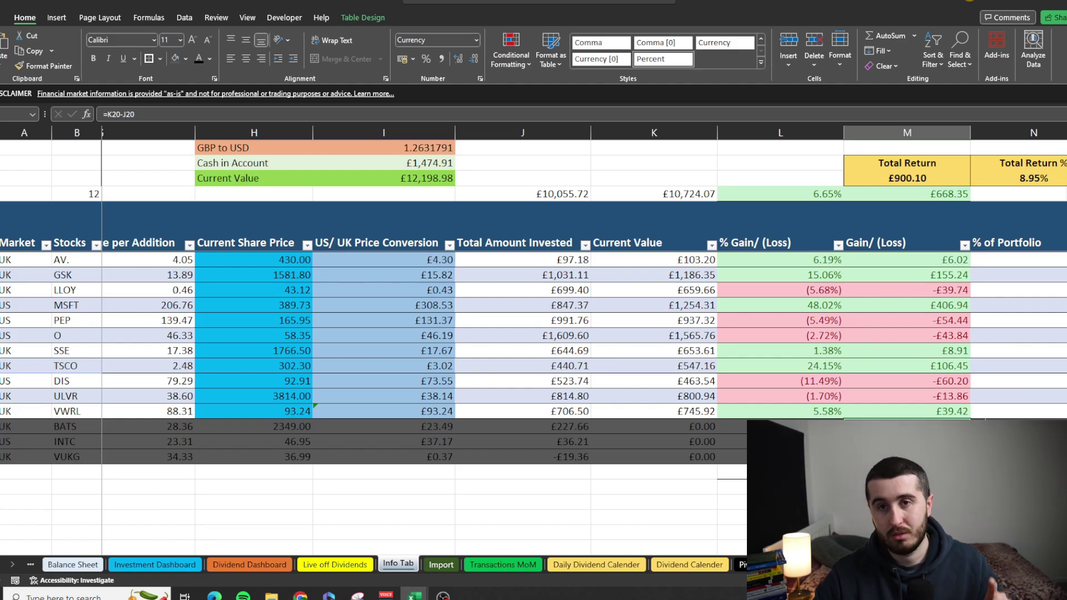
Step: Examine the % Gain/ (Loss), Total Amount Invested and Current Value formulas in the AV. row and the cells they reference
double_click(770, 260)
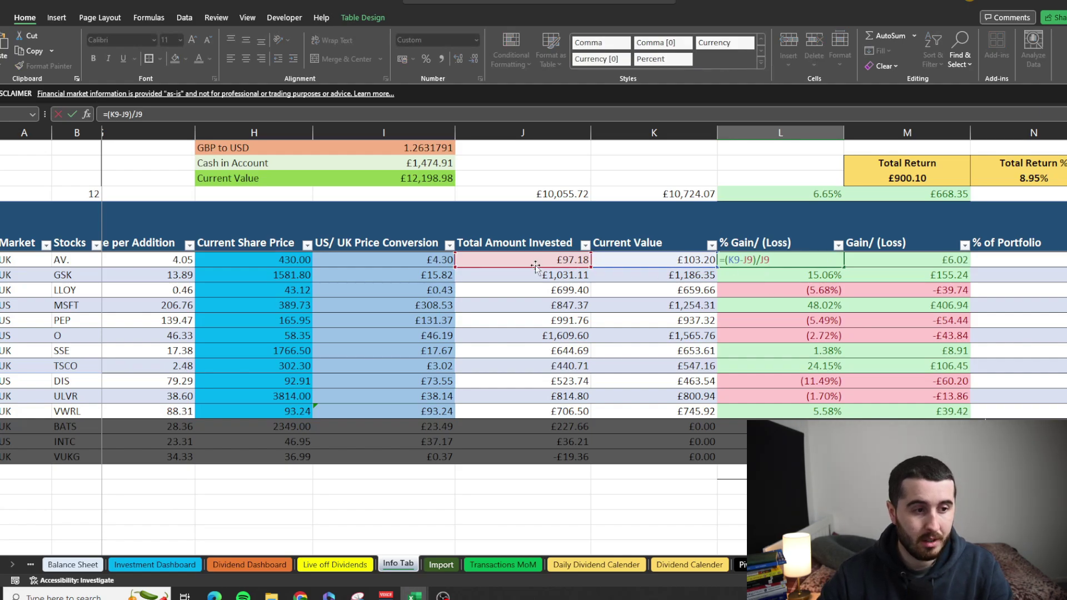
double_click(564, 260)
key("Escape")
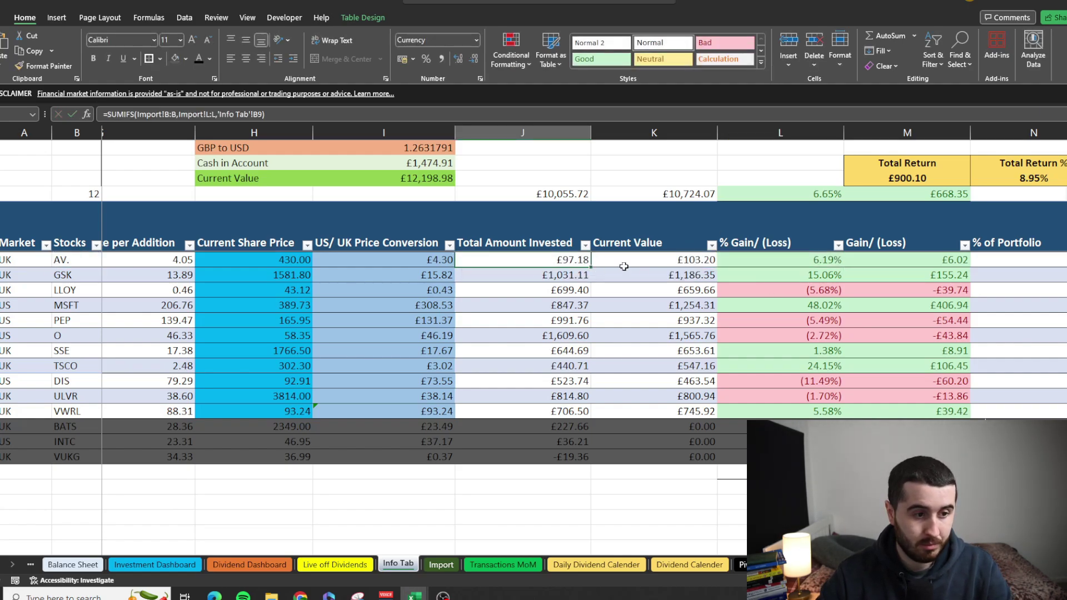
double_click(653, 259)
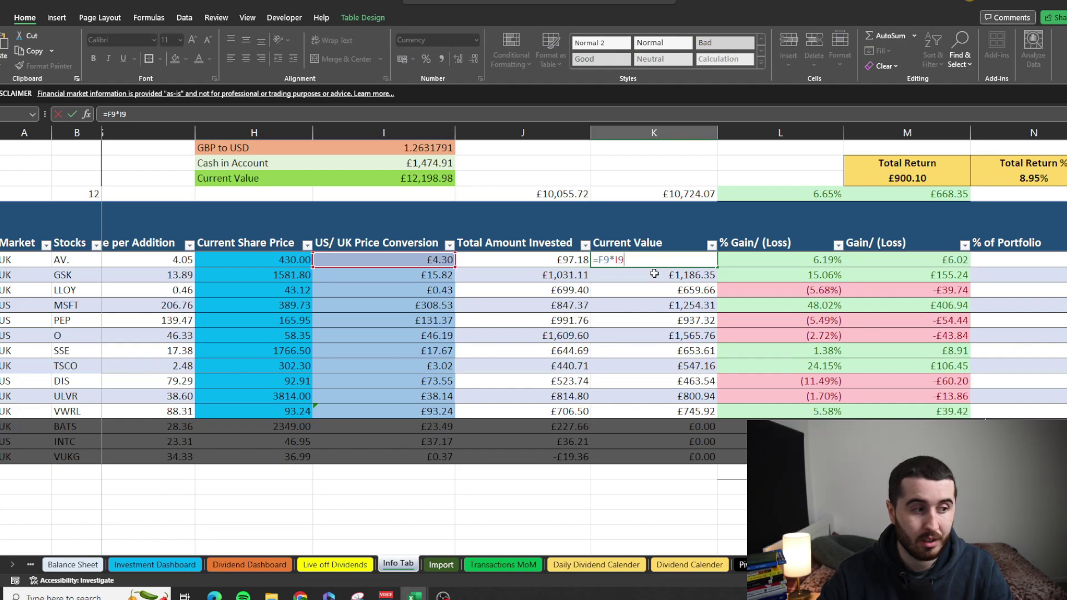
scroll(412, 267, "left", 3)
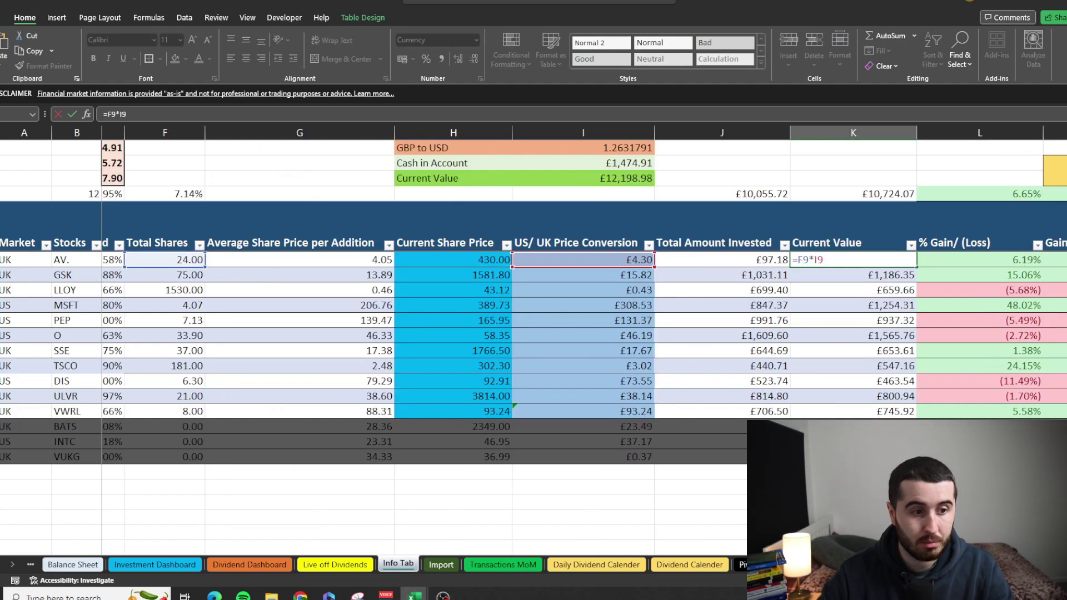
key("ctrl+Return")
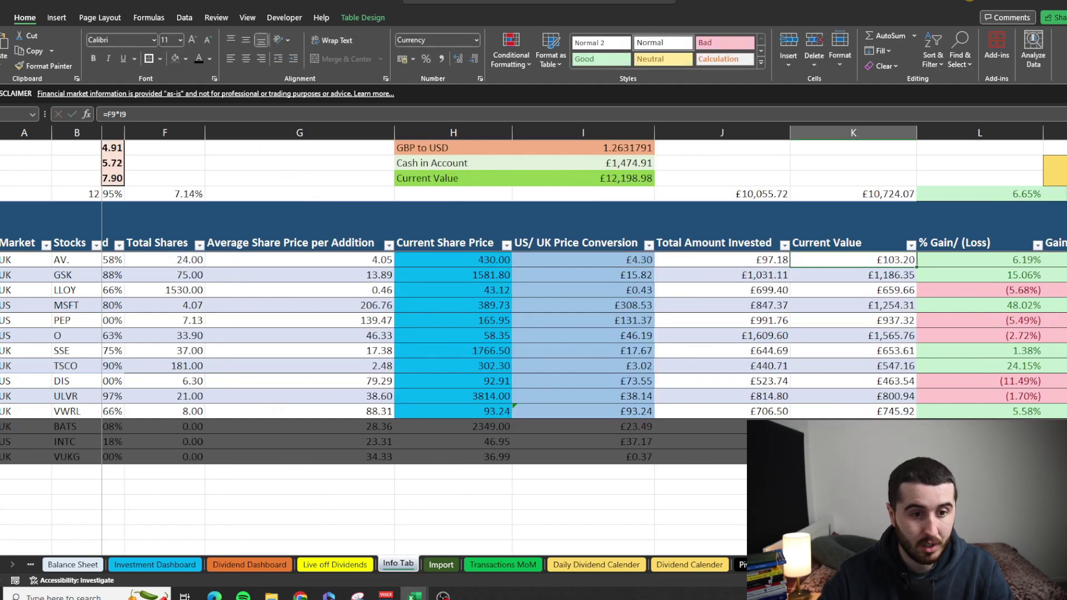
Step: Examine how the AAPL row's % Gain/ (Loss) and Gain/ (Loss) formulas use the current value and total amount invested
scroll(611, 333, "right", 3)
scroll(611, 334, "up", 1)
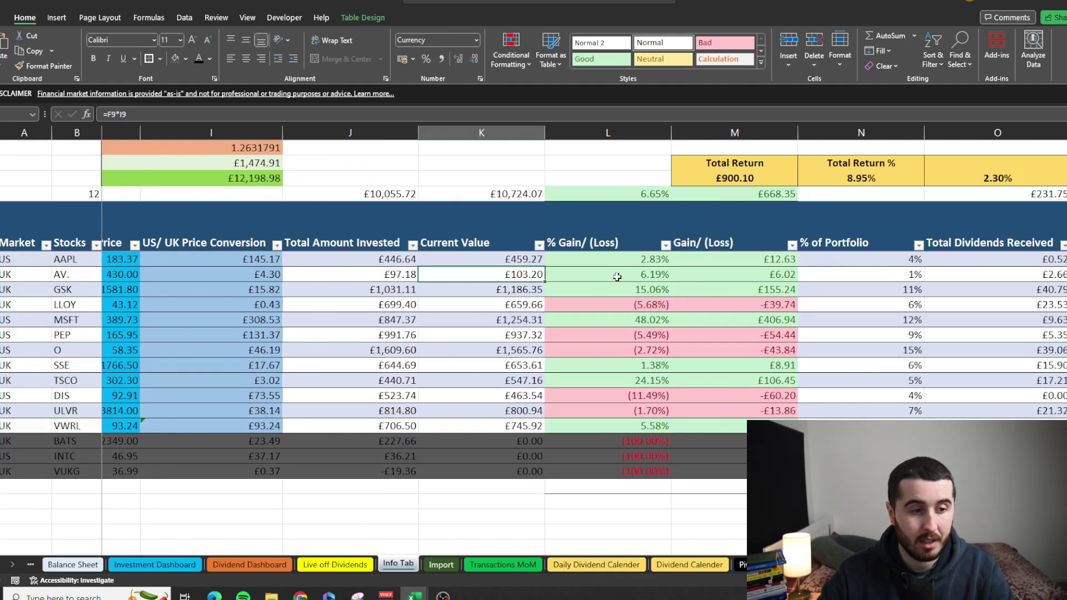
double_click(623, 260)
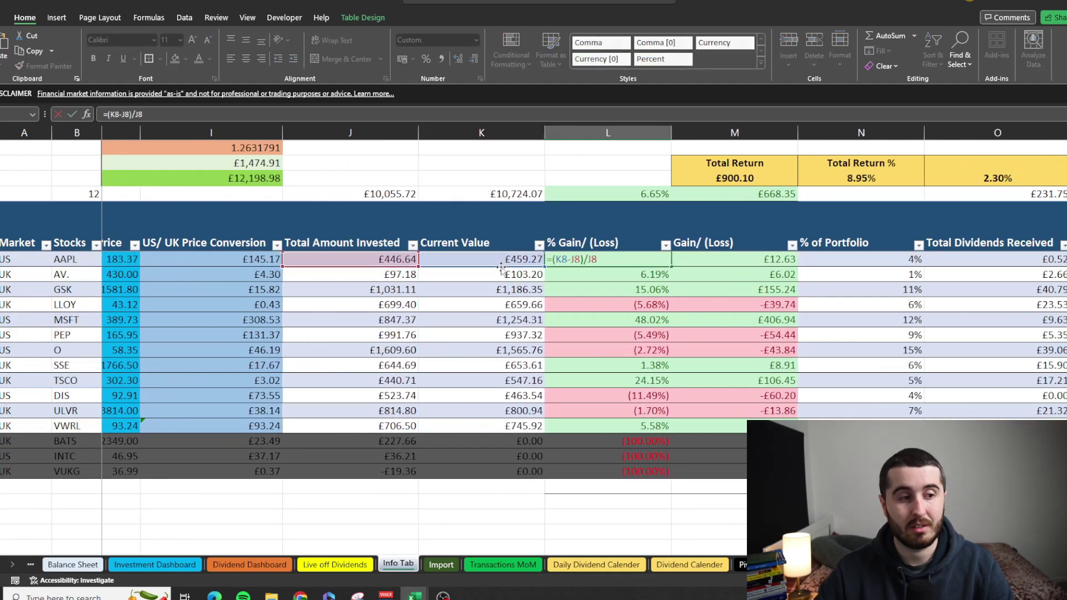
key("Escape")
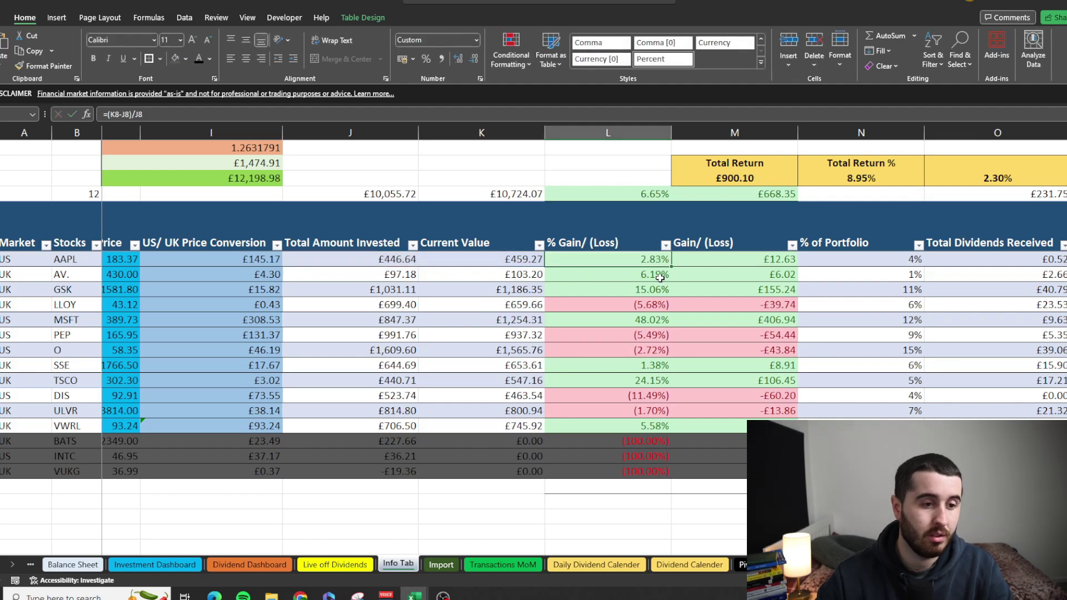
double_click(615, 259)
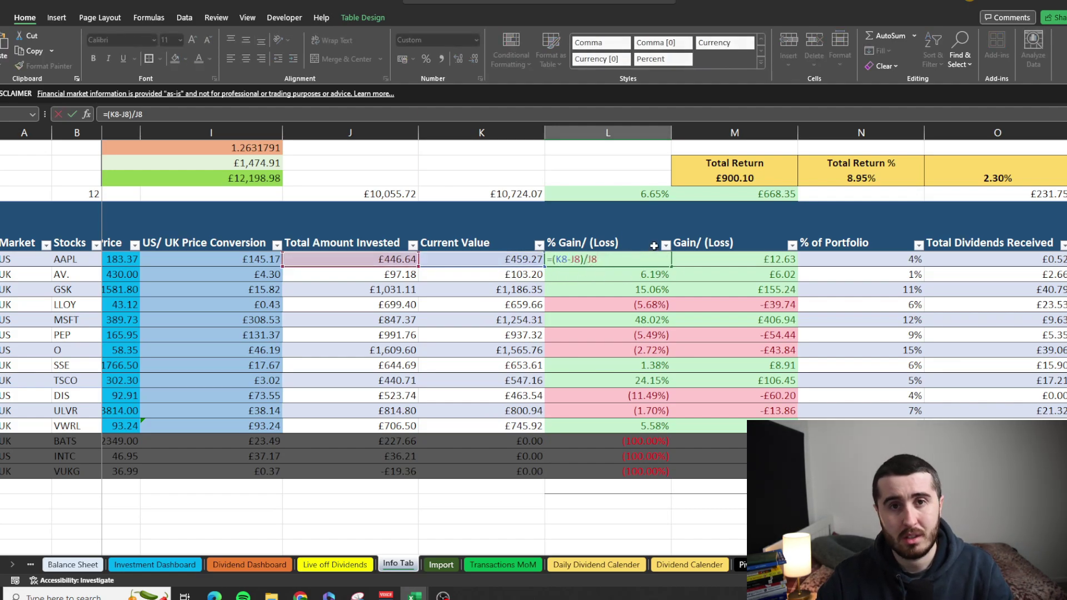
key("Escape")
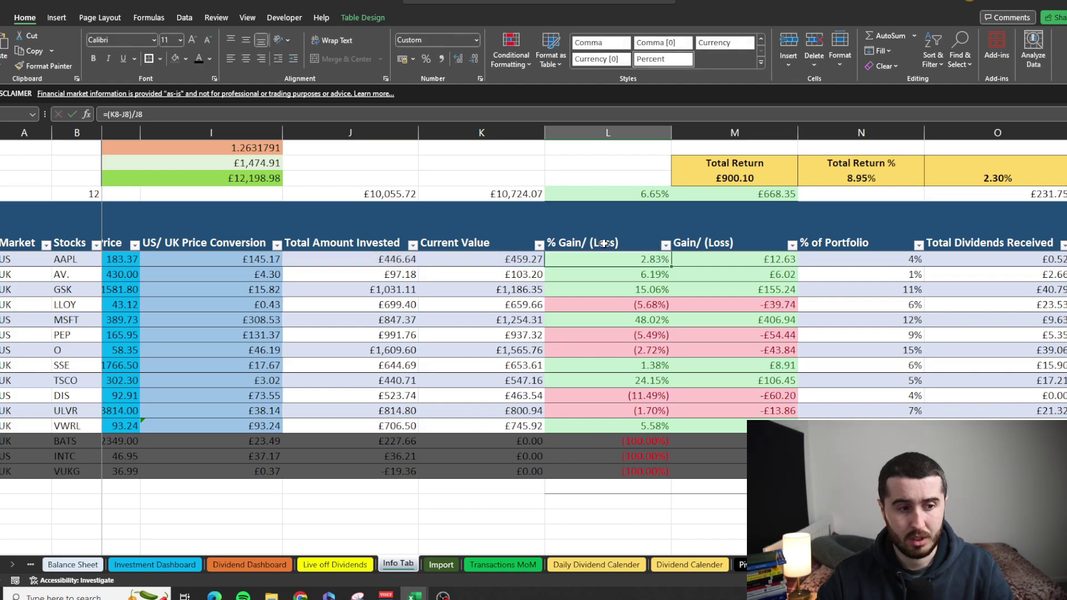
double_click(745, 261)
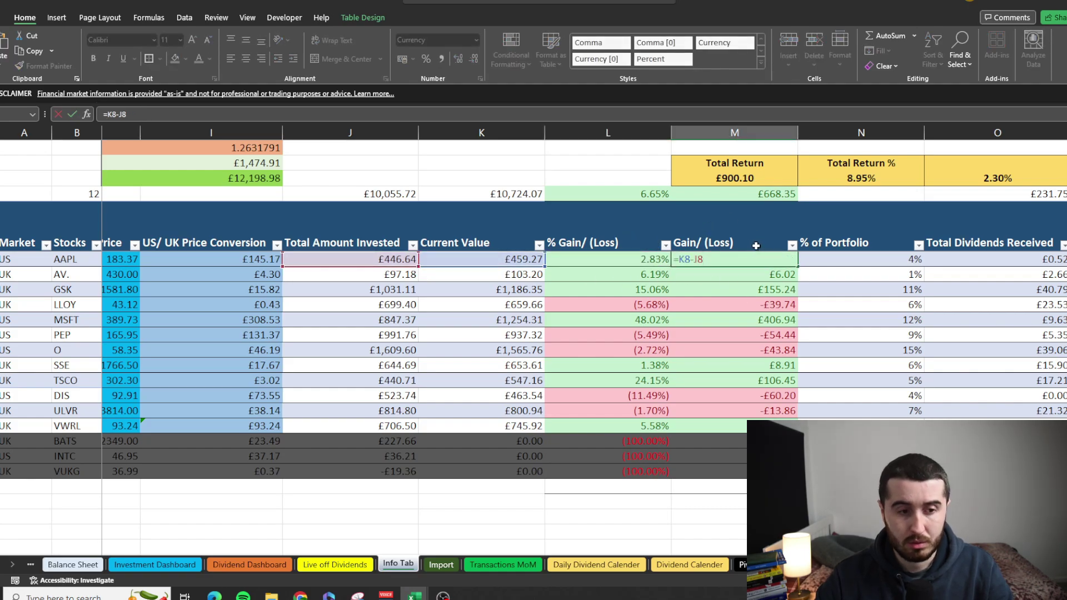
key("Escape")
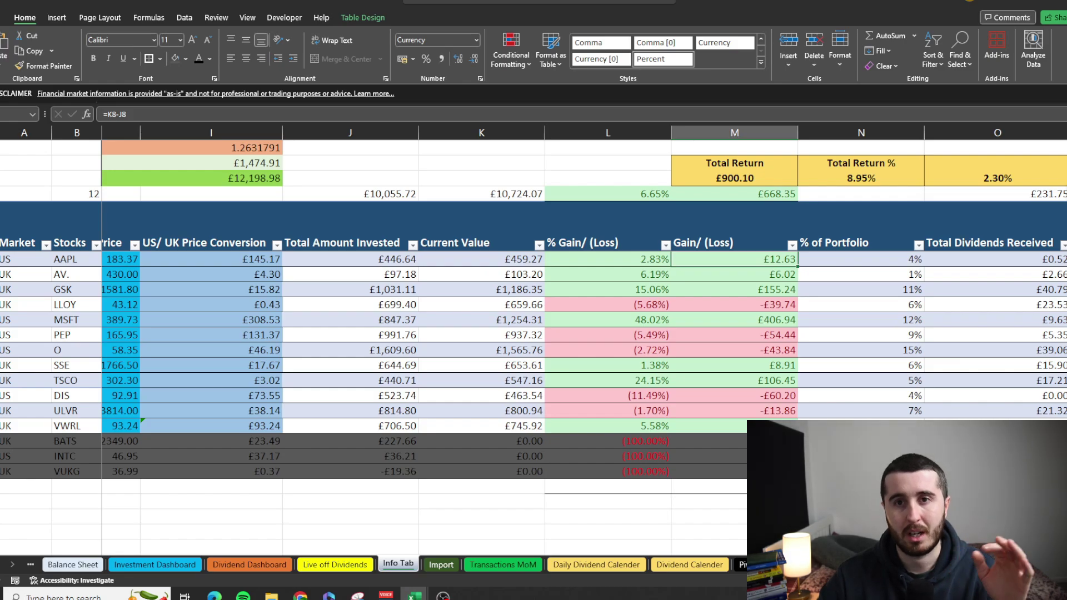
Step: Examine the % of Portfolio formulas in the AAPL and GOOGL rows and the Current Value total they divide by
scroll(734, 336, "right", 2)
double_click(718, 261)
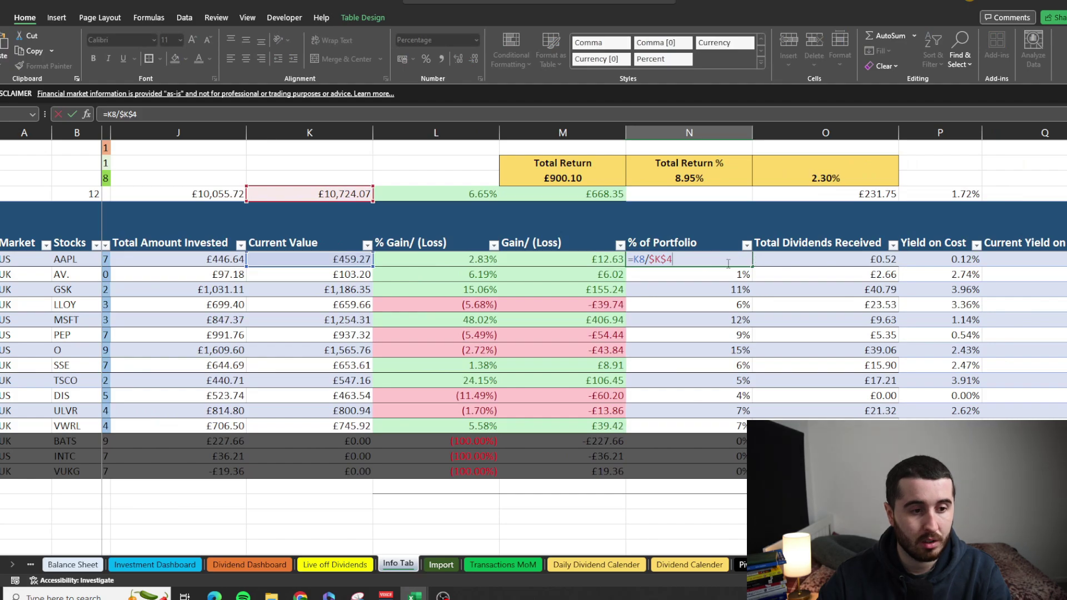
scroll(363, 262, "up", 1)
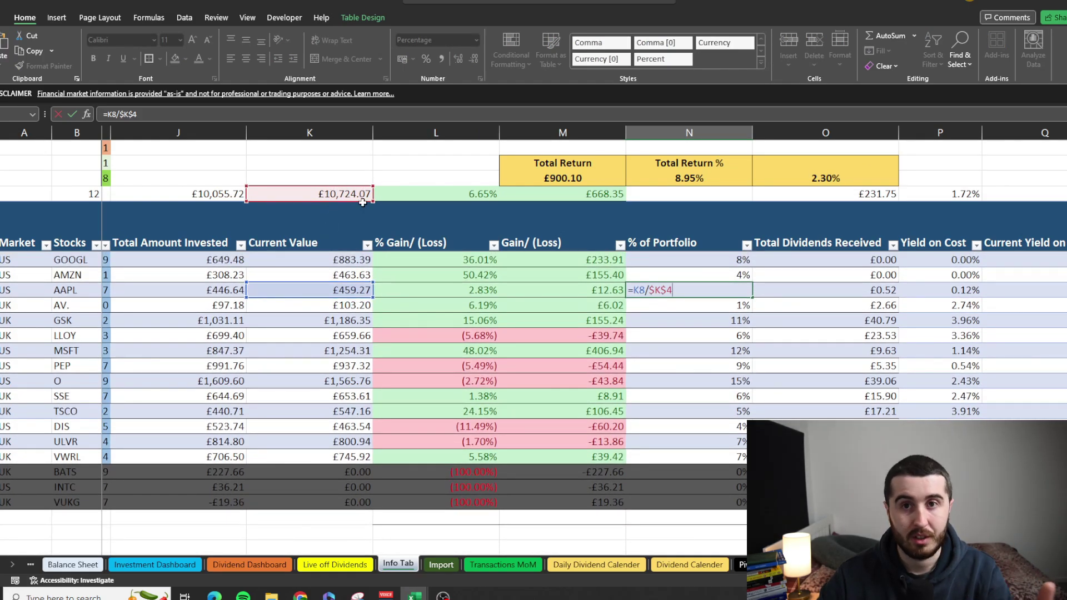
left_click(346, 194)
double_click(345, 194)
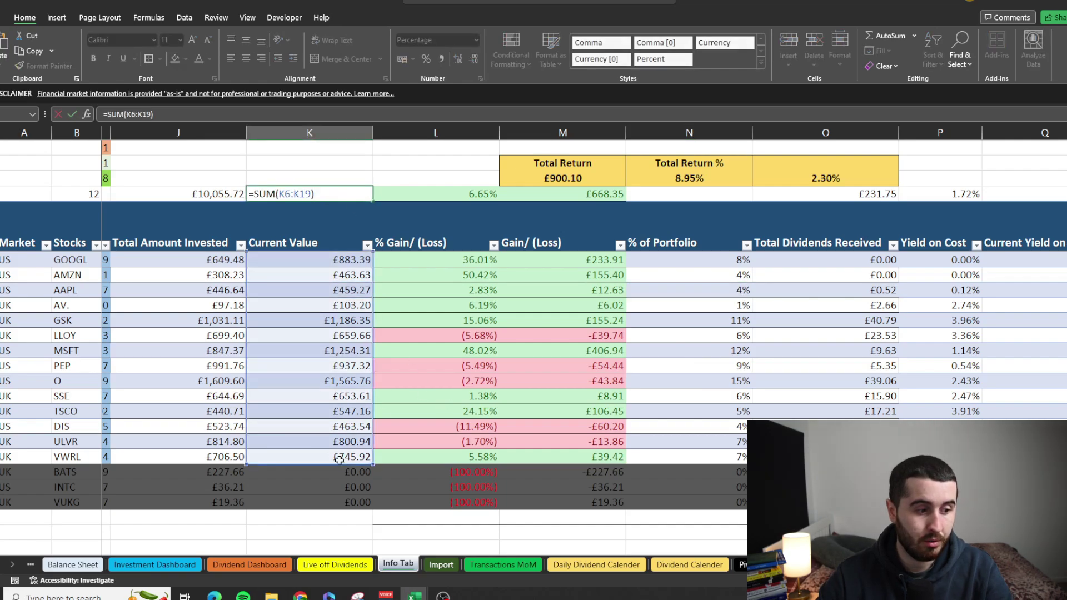
key("Escape")
left_click(239, 195)
double_click(666, 259)
key("Escape")
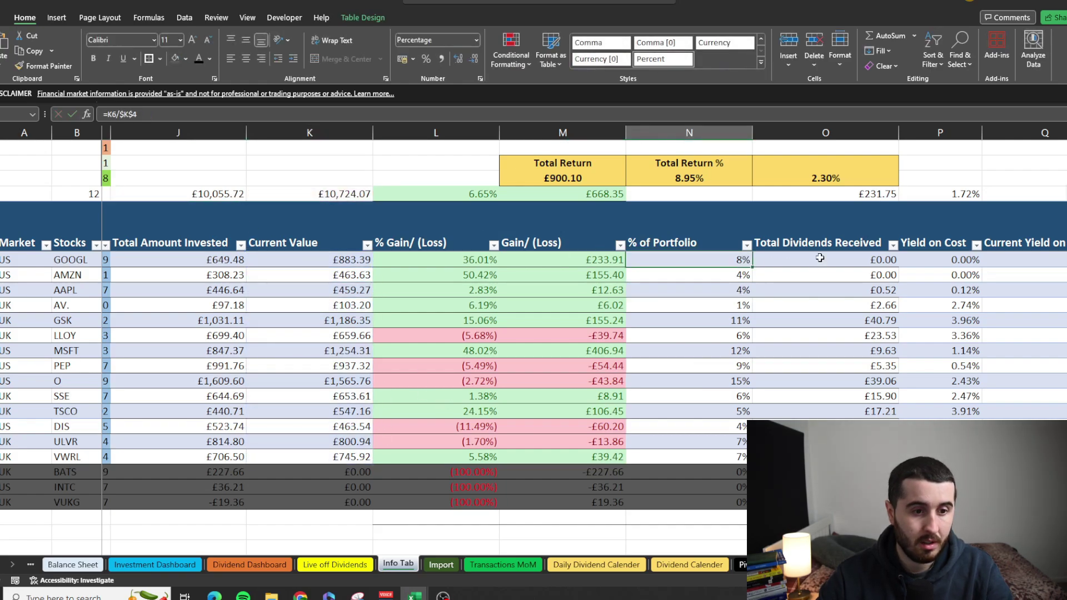
Step: Examine the Total Dividends Received formula in the GOOGL row and the Import sheet columns it sums and filters on
double_click(821, 257)
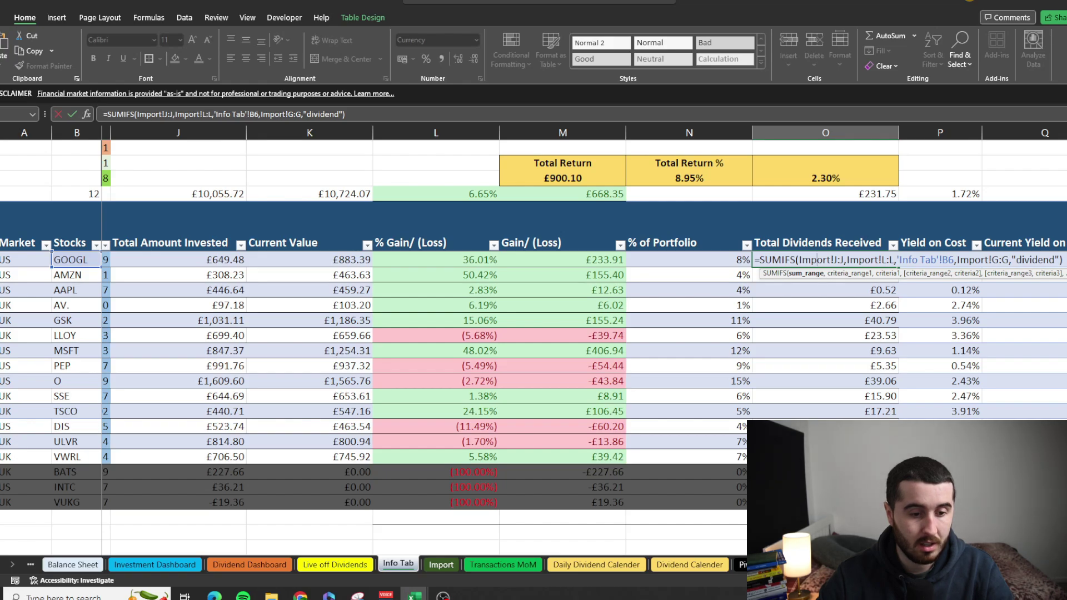
scroll(667, 304, "right", 3)
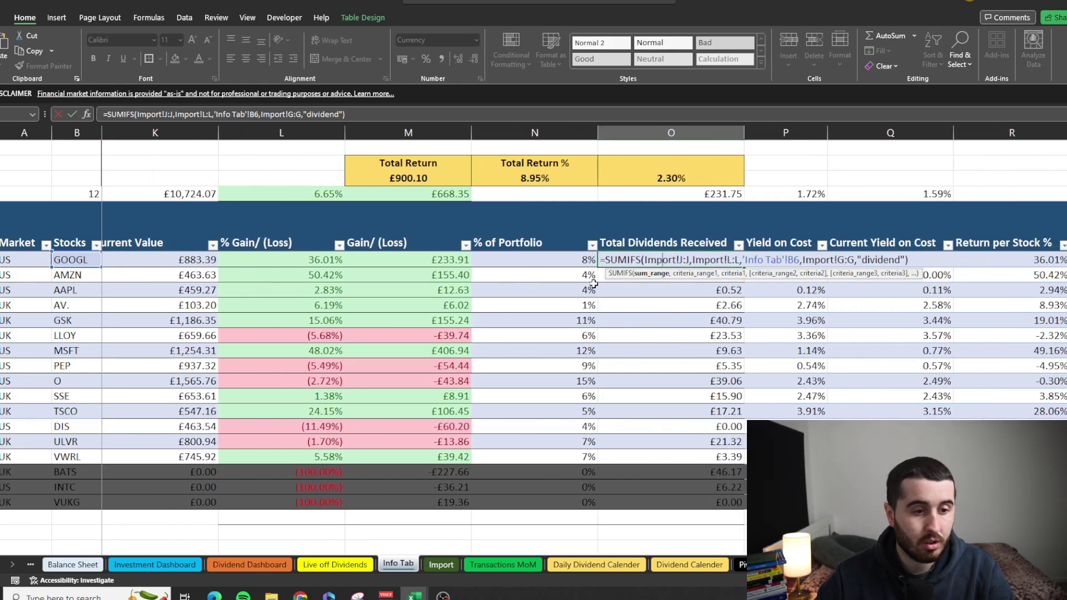
key("ctrl+Return")
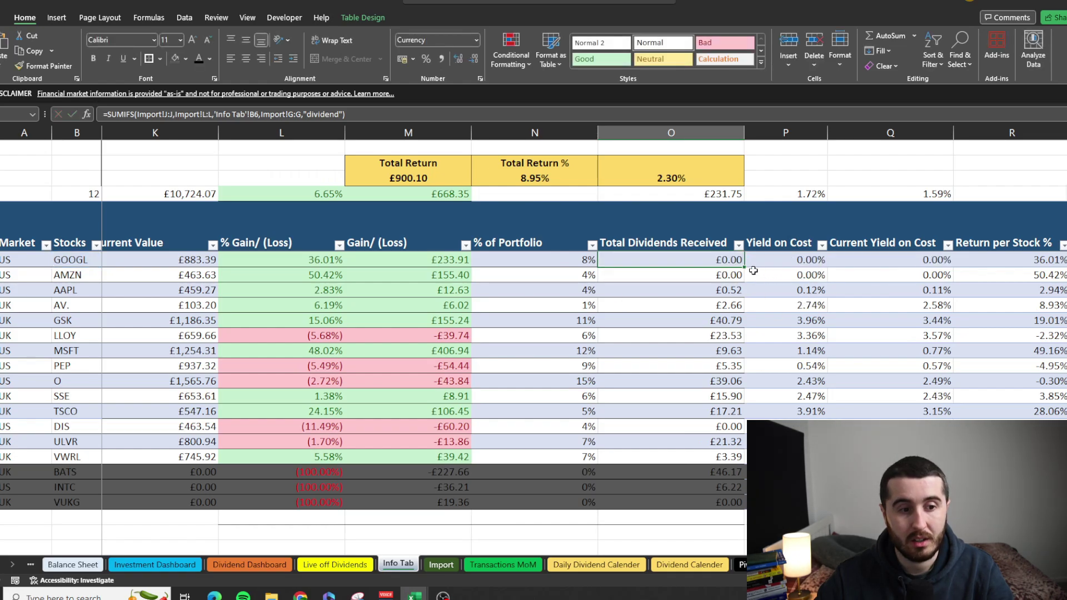
Step: Examine the Yield on Cost and Current Yield on Cost formulas in the GOOGL row and the cells they divide
left_click(792, 260)
type("=O6/J6")
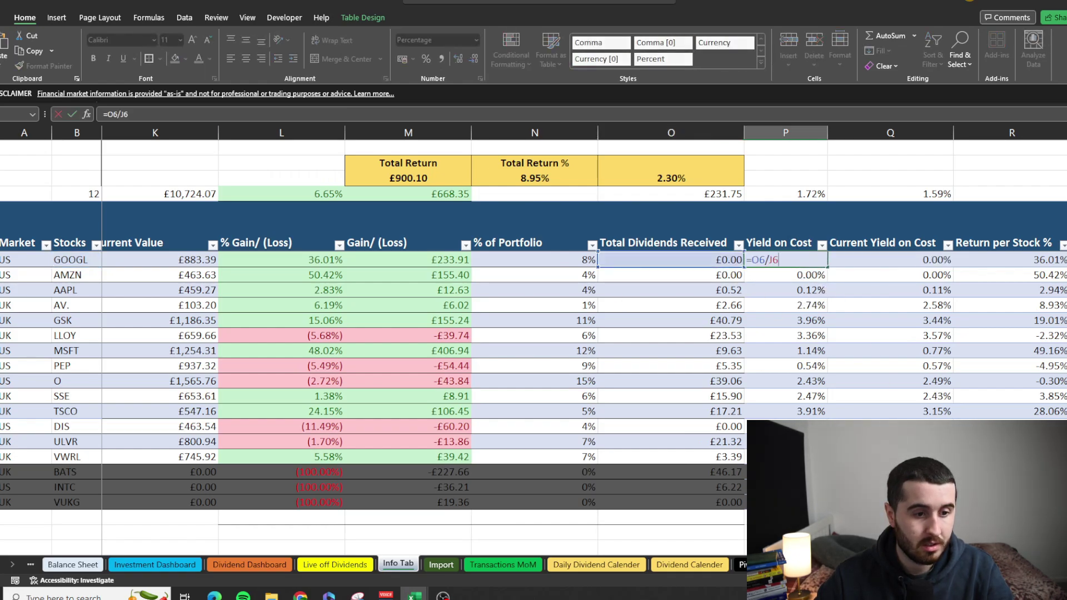
scroll(423, 333, "left", 2)
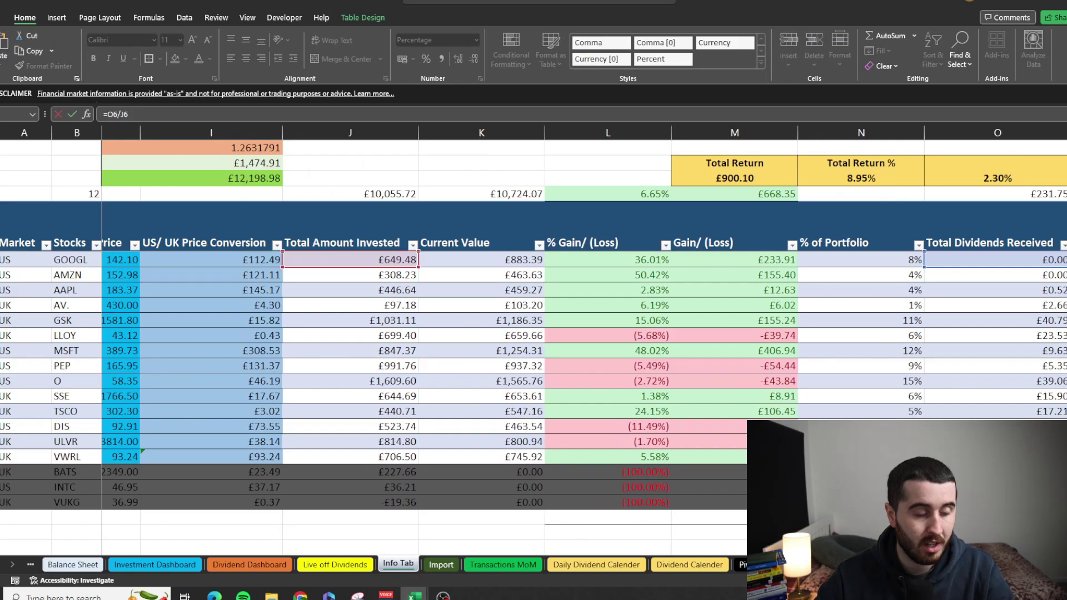
key("ctrl+Return")
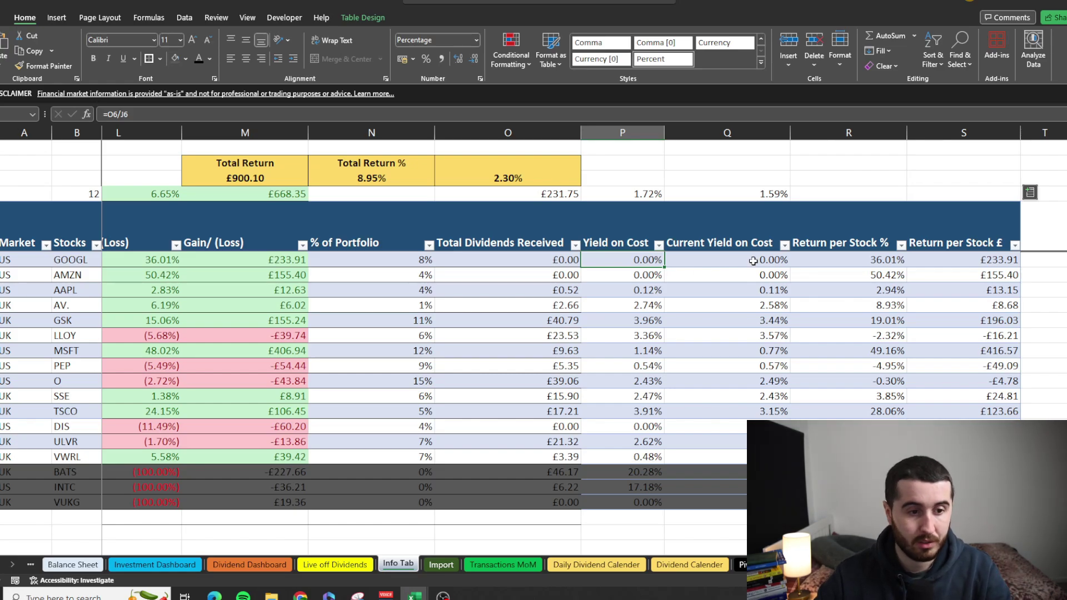
key("Right")
key("F2")
scroll(534, 334, "left", 2)
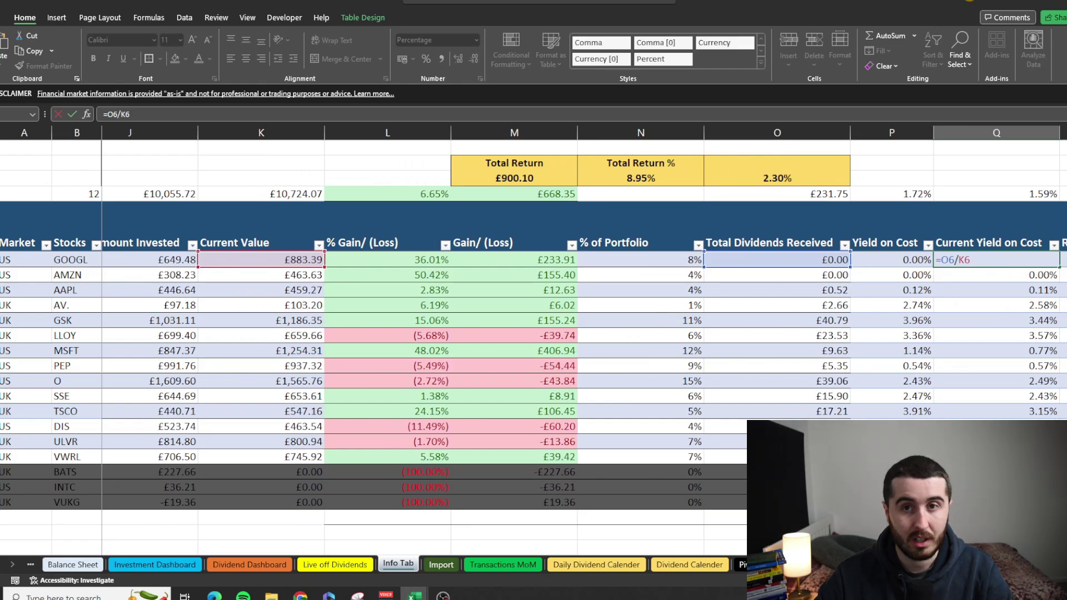
scroll(533, 333, "right", 3)
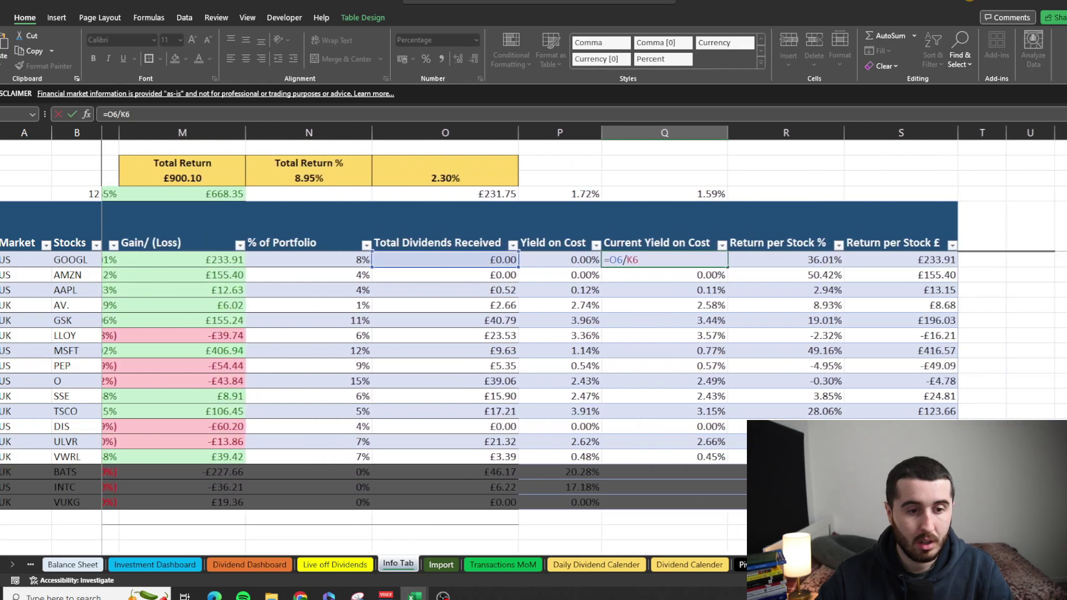
Step: Examine the Return per Stock % and Return per Stock £ formulas in the GOOGL row and the cells they reference
key("Tab")
key("F2")
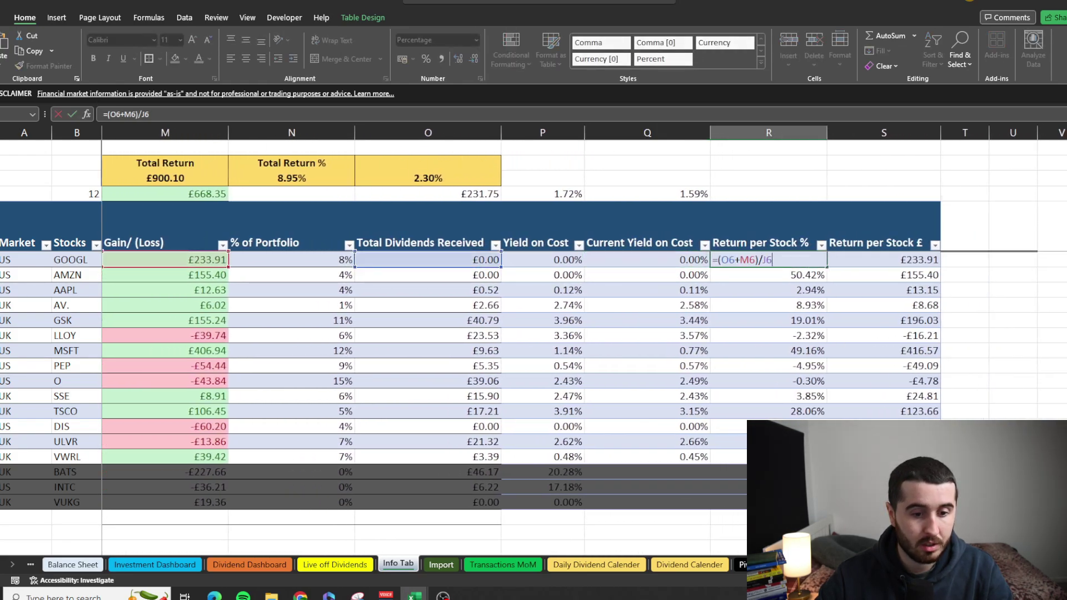
scroll(533, 333, "left", 3)
scroll(533, 334, "left", 1)
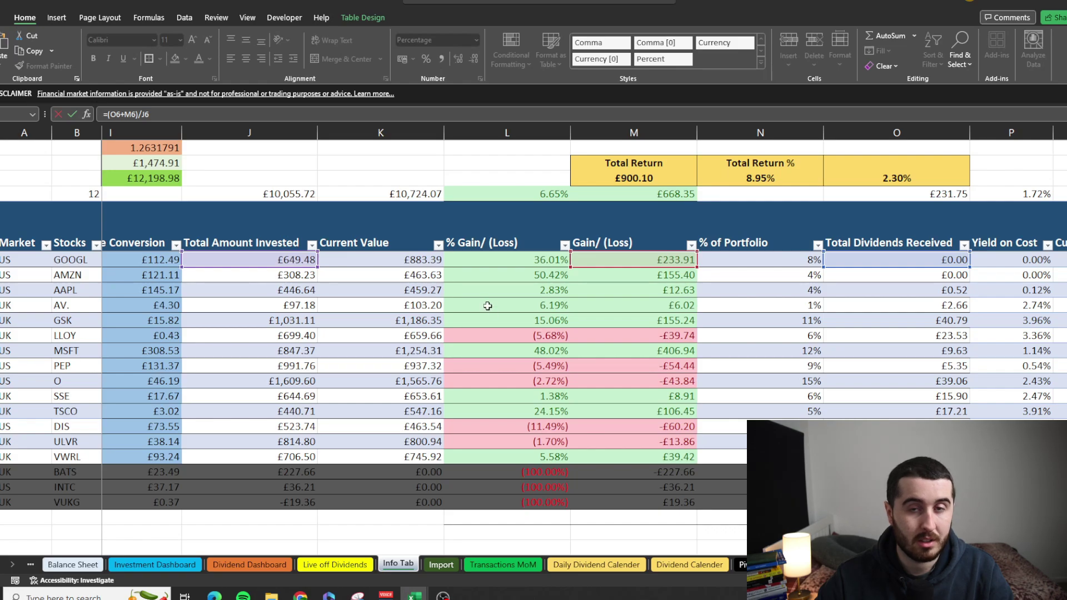
scroll(533, 333, "right", 3)
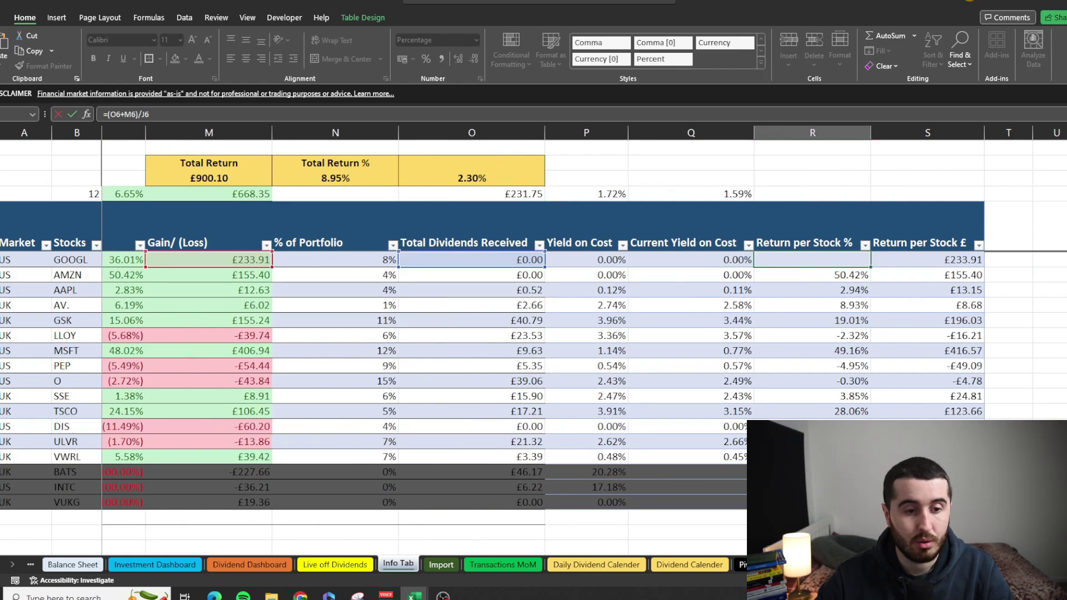
key("Escape")
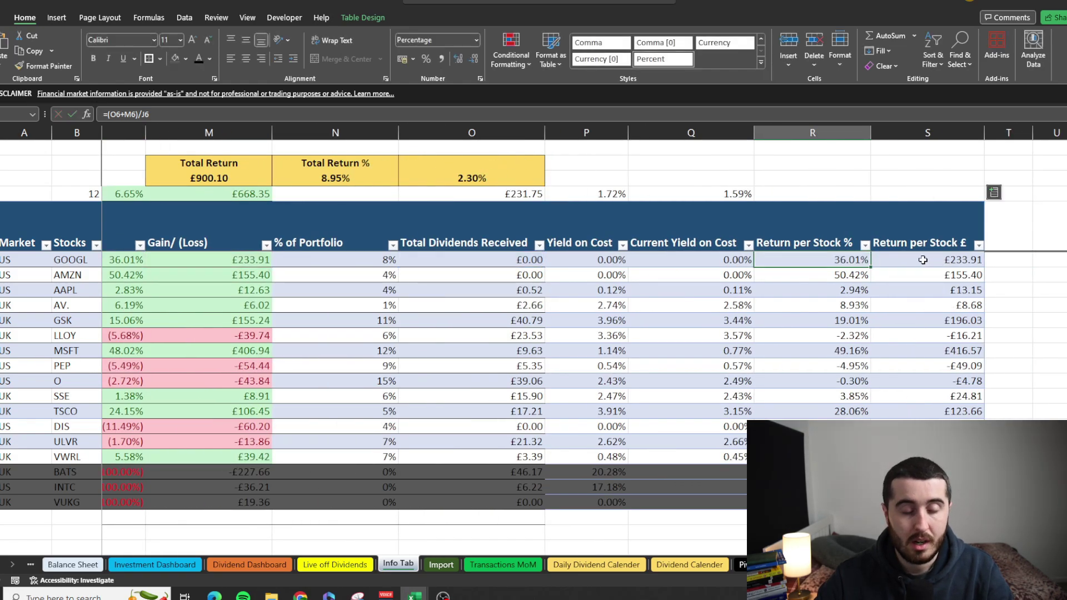
double_click(934, 261)
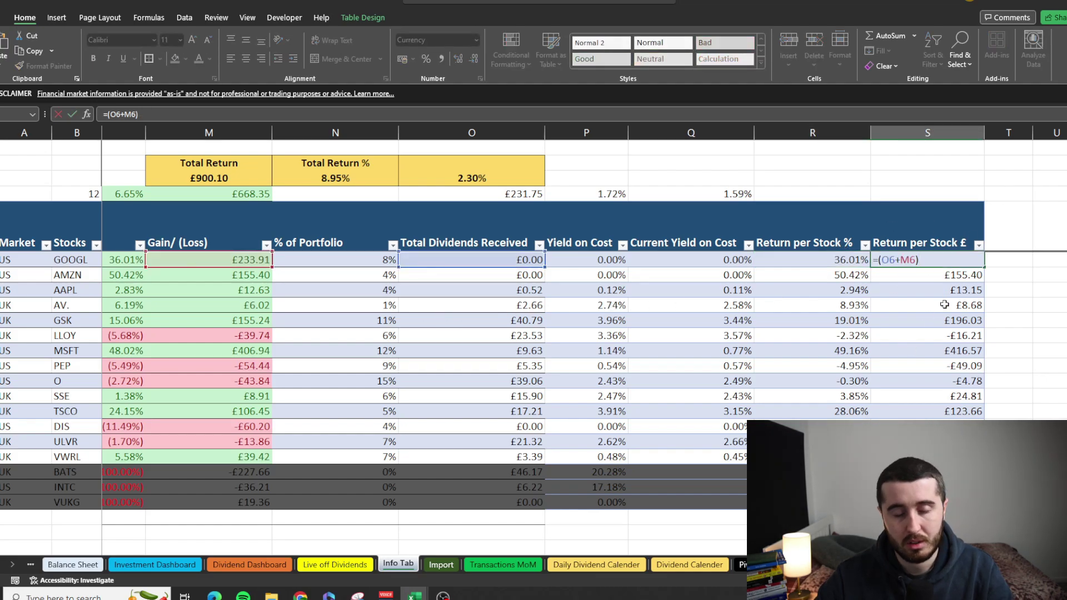
key("Escape")
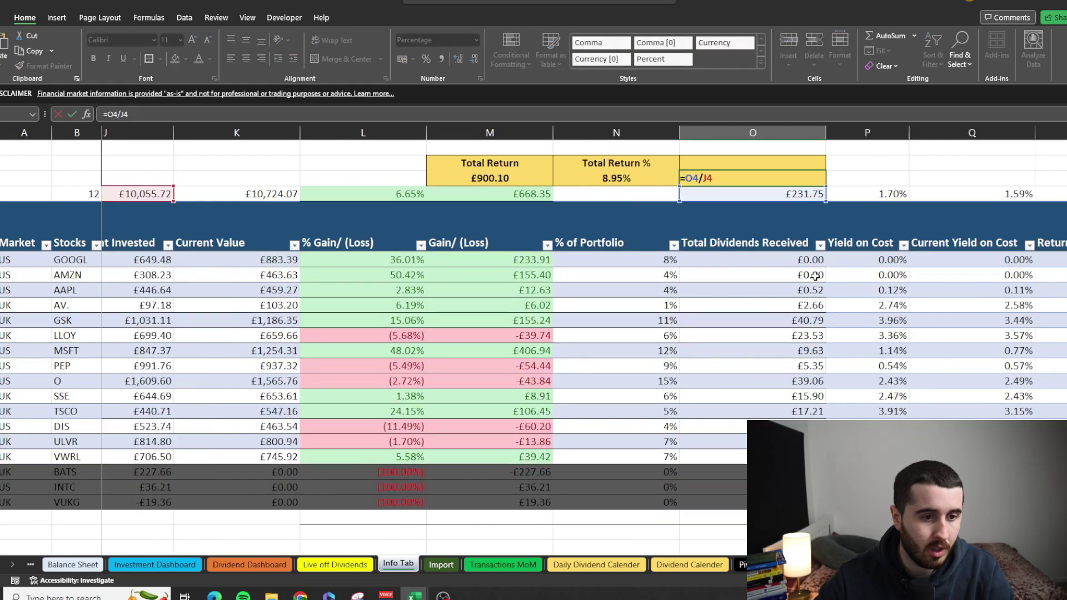
Step: Examine the dividend return percentage formula above the Total Dividends Received total and the neighbouring Total Return % formula
scroll(889, 394, "left", 1)
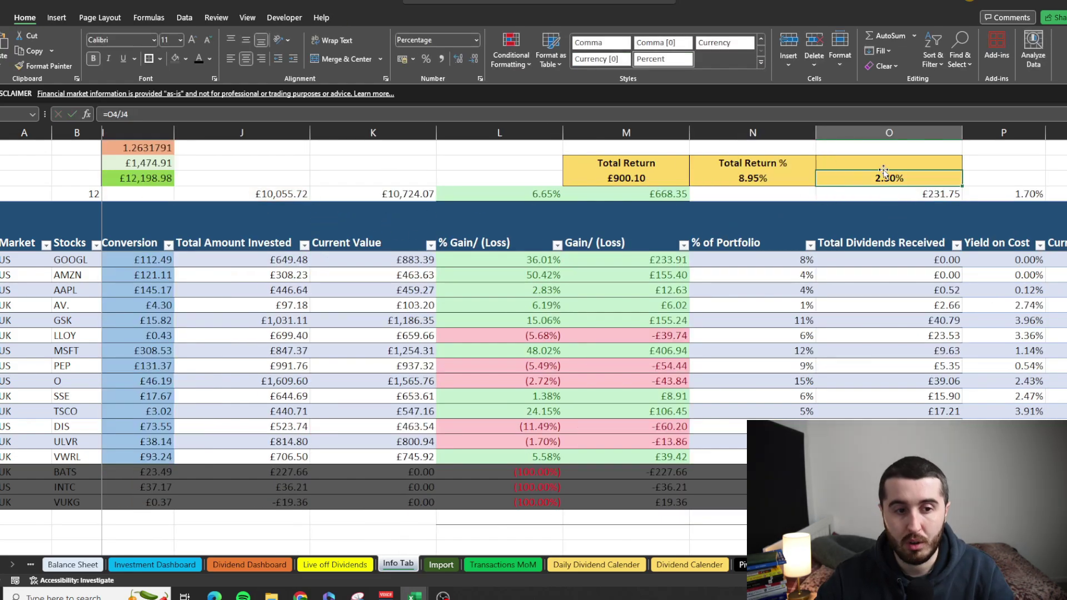
double_click(896, 177)
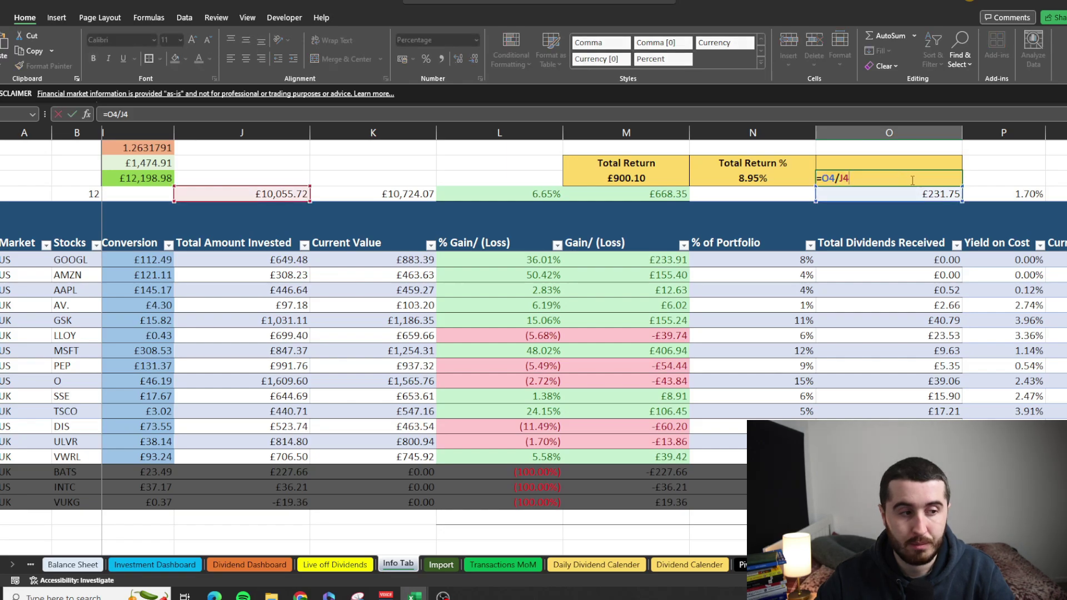
key("Return")
double_click(768, 179)
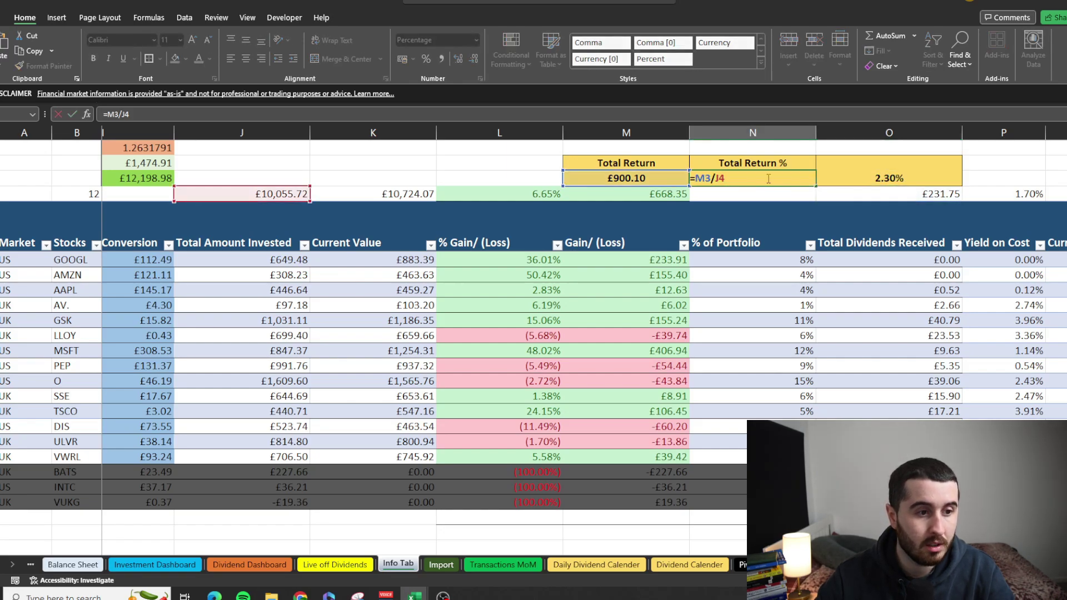
key("Return")
Step: Examine how the Total Return formula builds on the Gain/ (Loss) total and feeds the Total Return % calculation
left_click(635, 179)
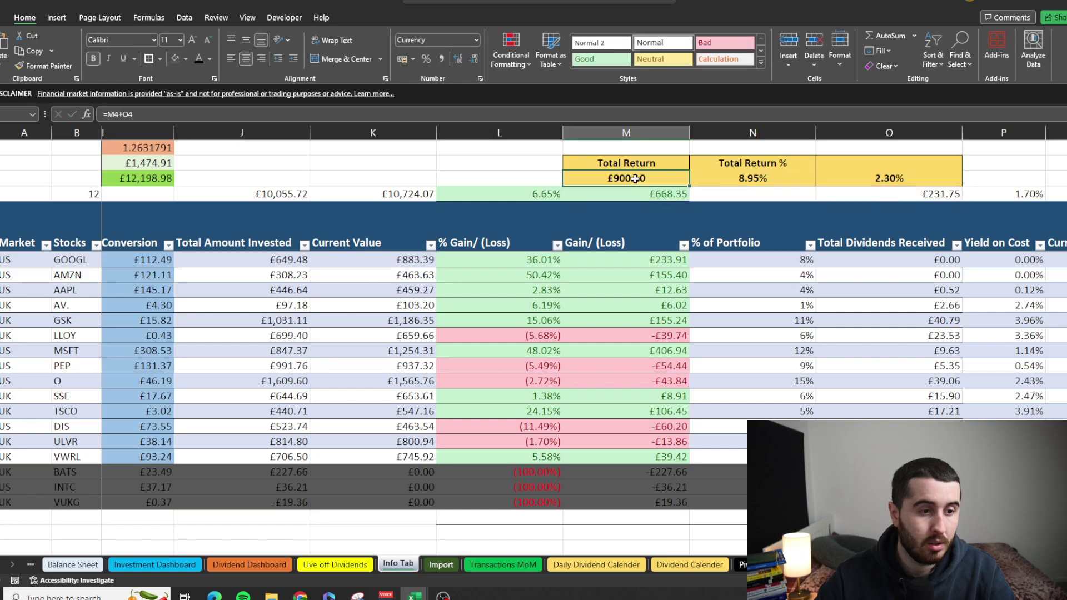
double_click(658, 194)
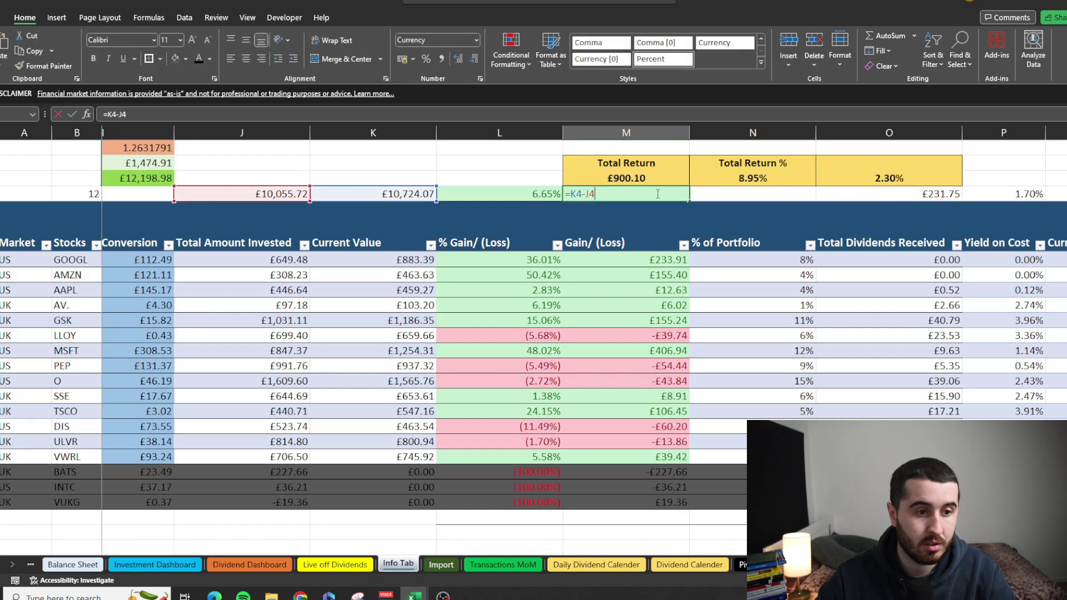
key("Escape")
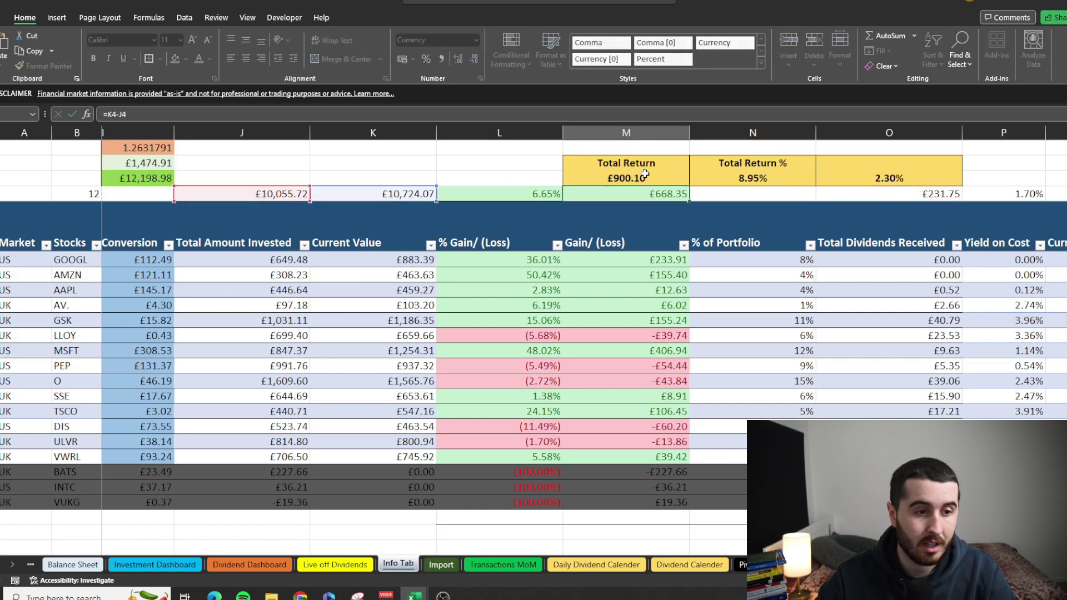
double_click(644, 174)
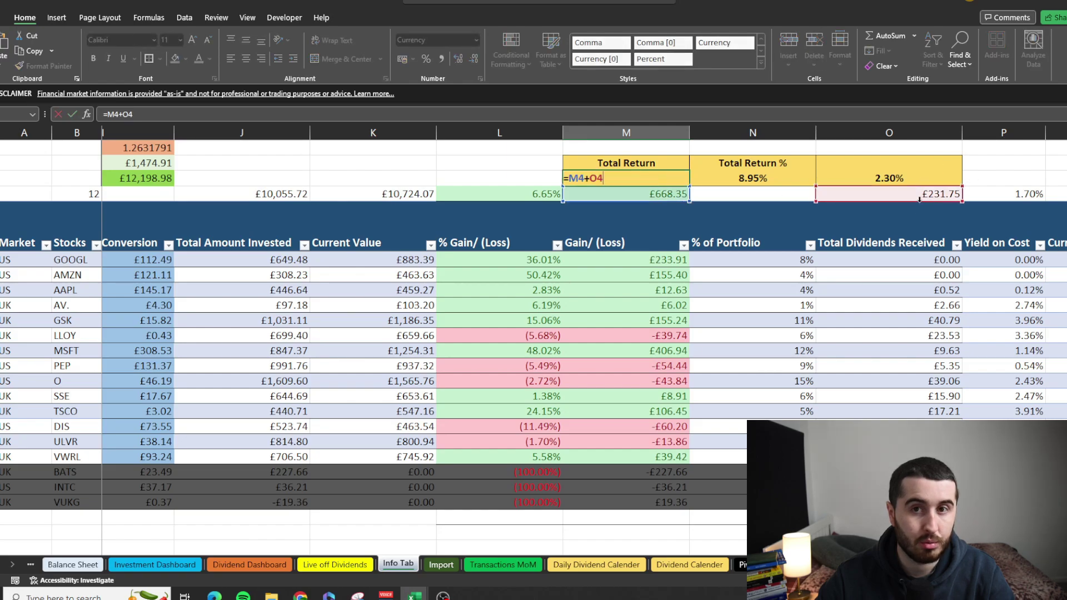
key("Escape")
double_click(748, 181)
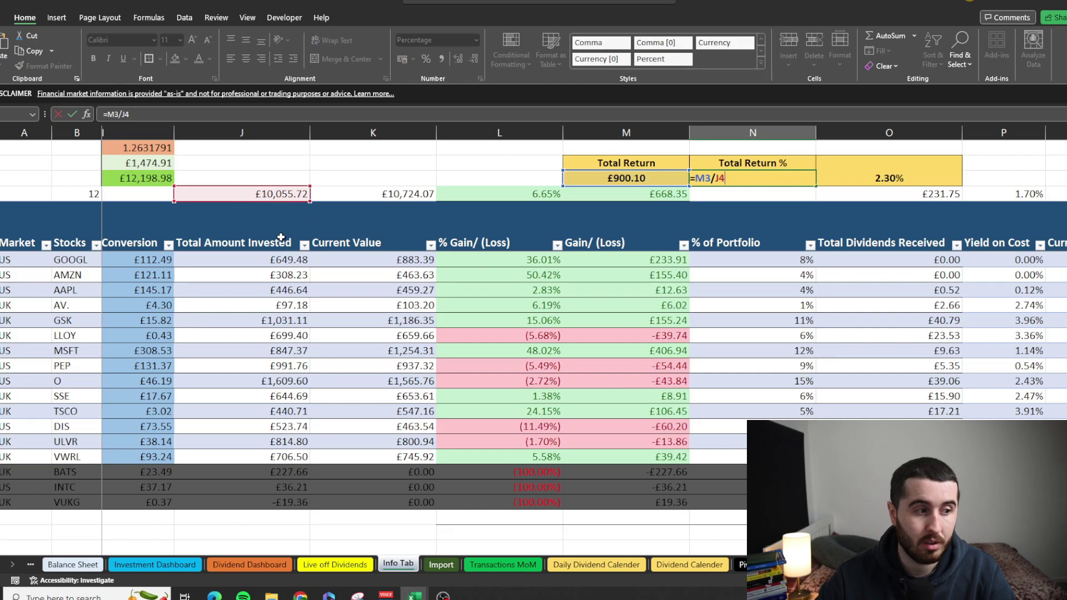
key("Escape")
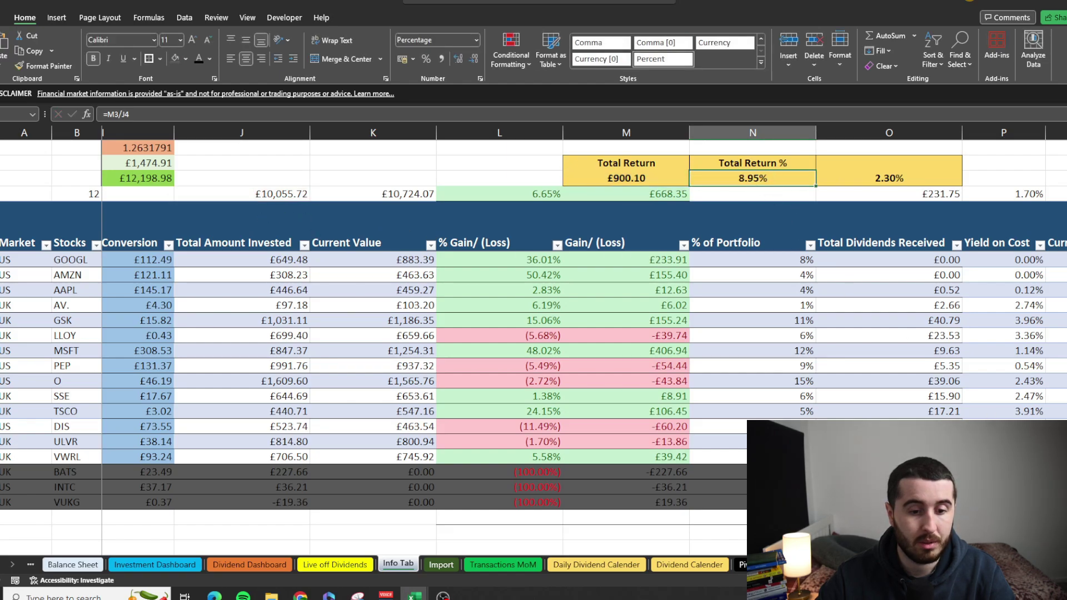
Step: Examine the Cash in Account formula in the summary block and the Import sheet cell it references
scroll(584, 334, "left", 2)
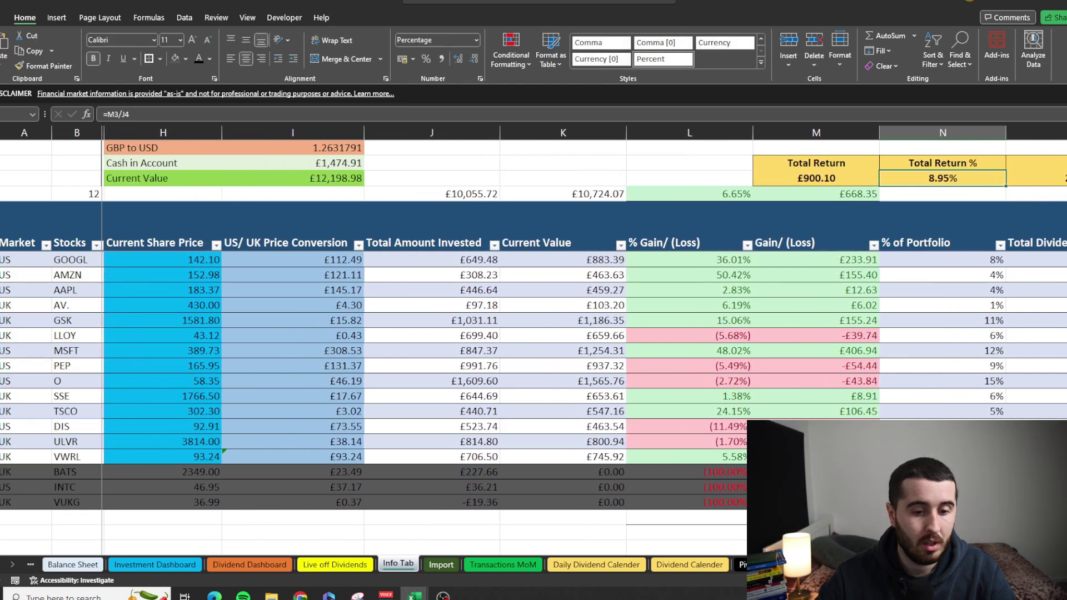
scroll(583, 333, "left", 4)
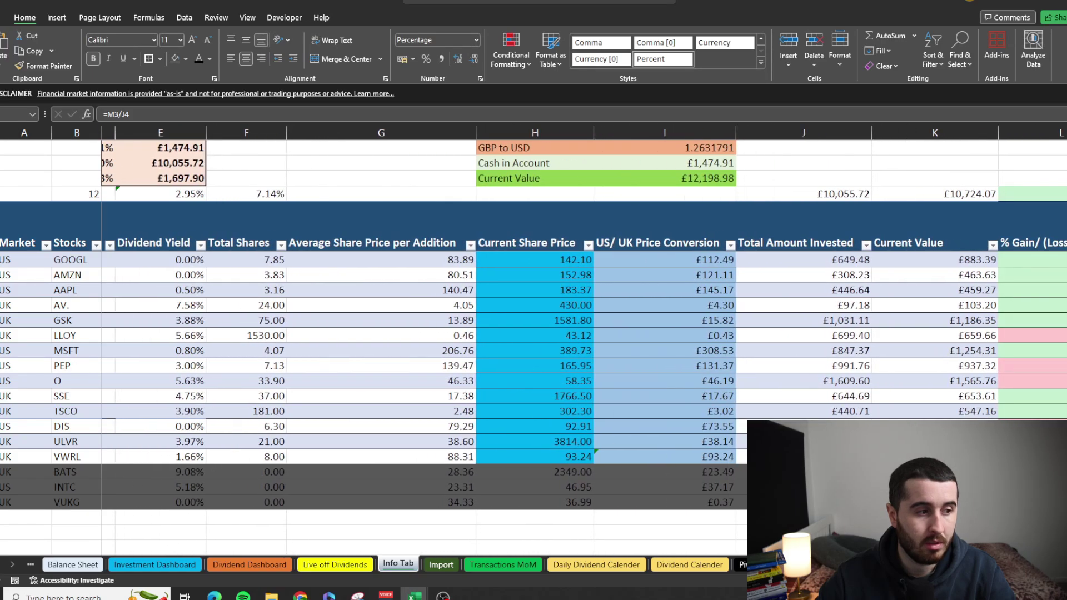
double_click(715, 182)
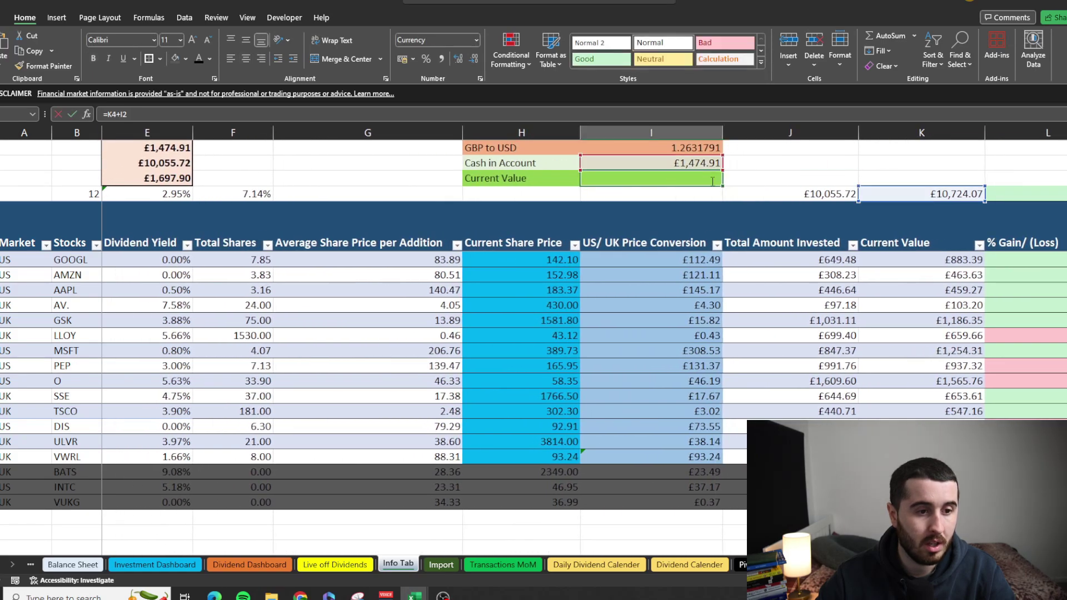
left_click(680, 164)
double_click(681, 164)
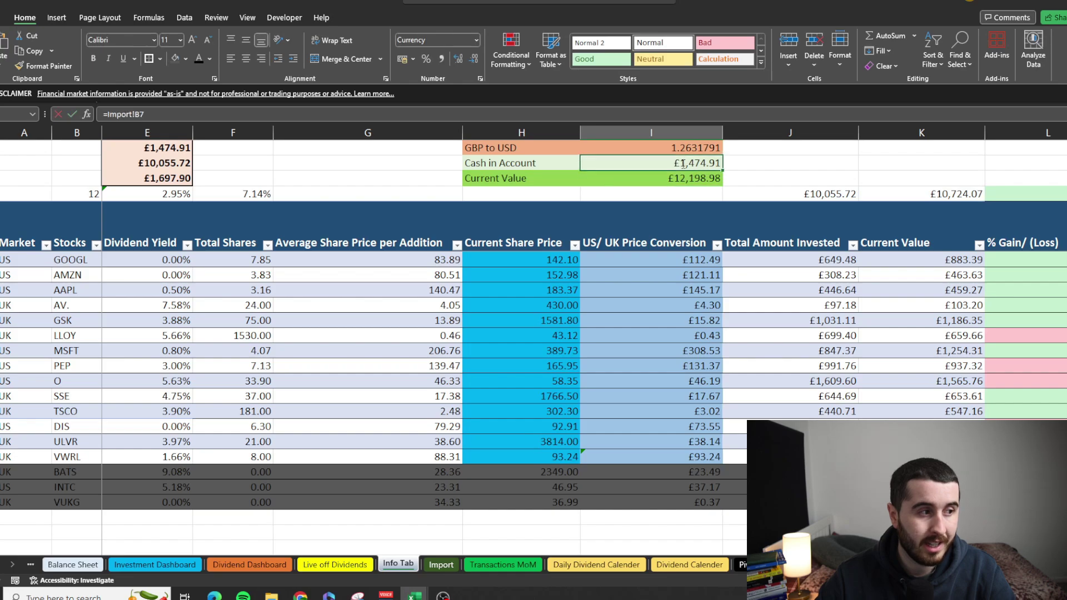
key("Escape")
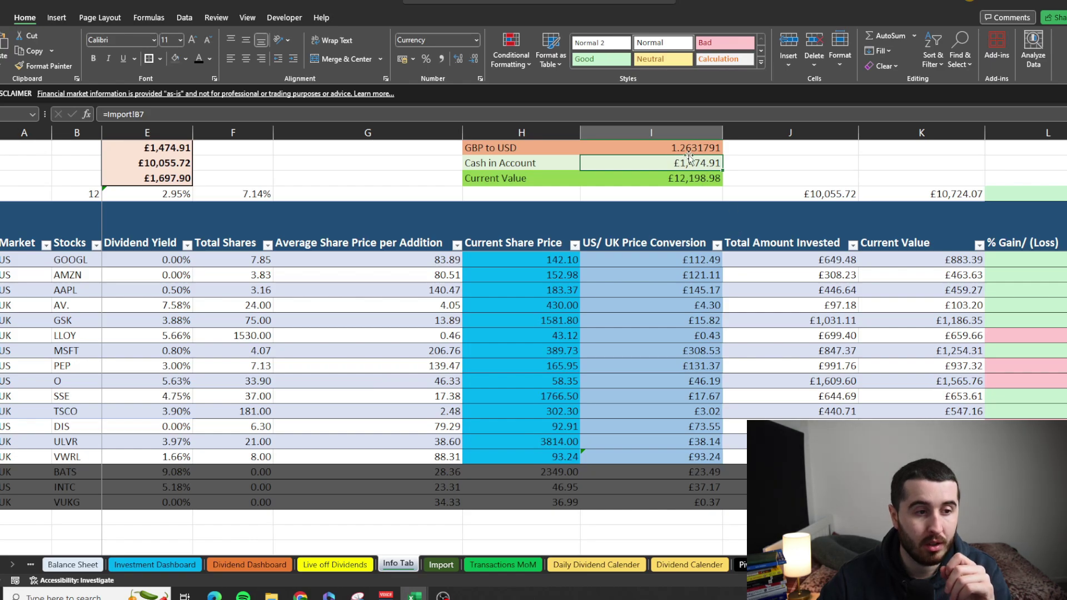
Step: Examine the summary block's Current Value formula, the cells it adds, and the GBP to USD rate entry
left_click(695, 181)
type("=")
left_click(884, 193)
type("+I2")
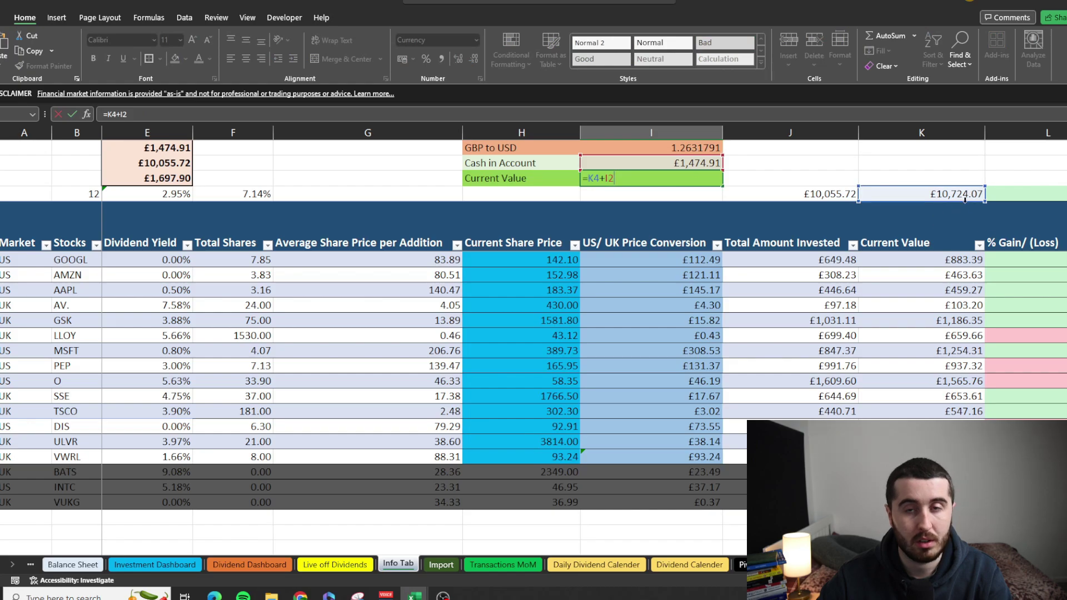
key("ctrl+Return")
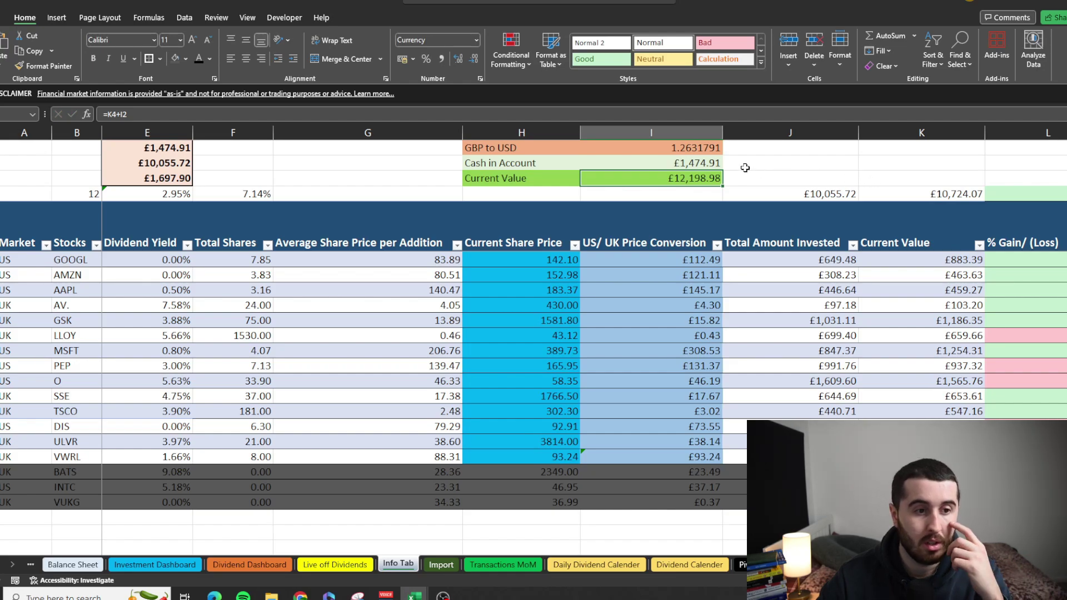
left_click(697, 149)
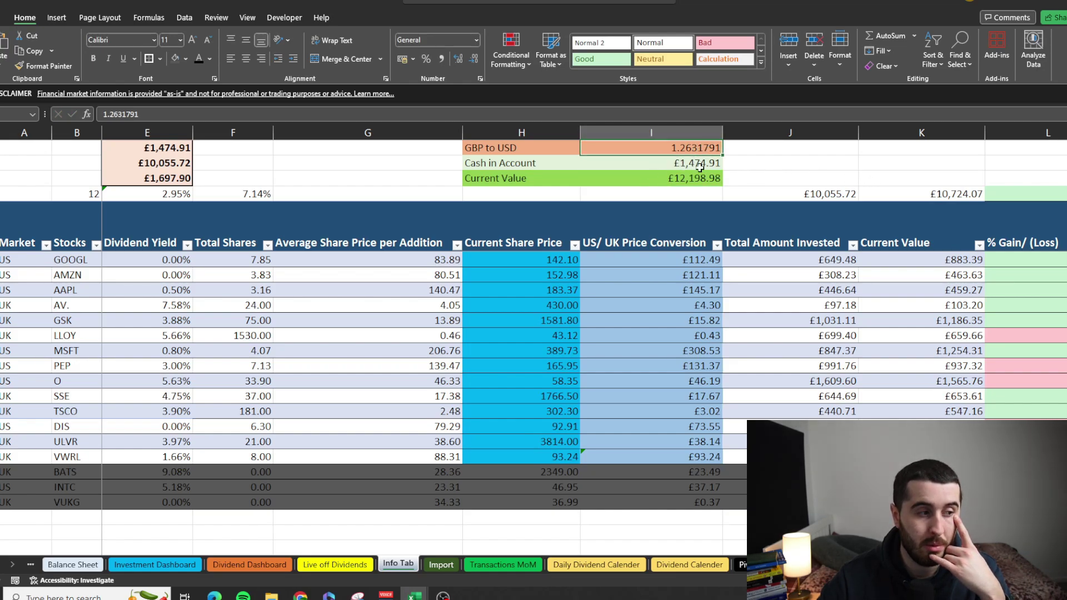
Step: Review the Info Tab's first columns and the most recent transactions at the end of the Import sheet
scroll(558, 351, "left", 5)
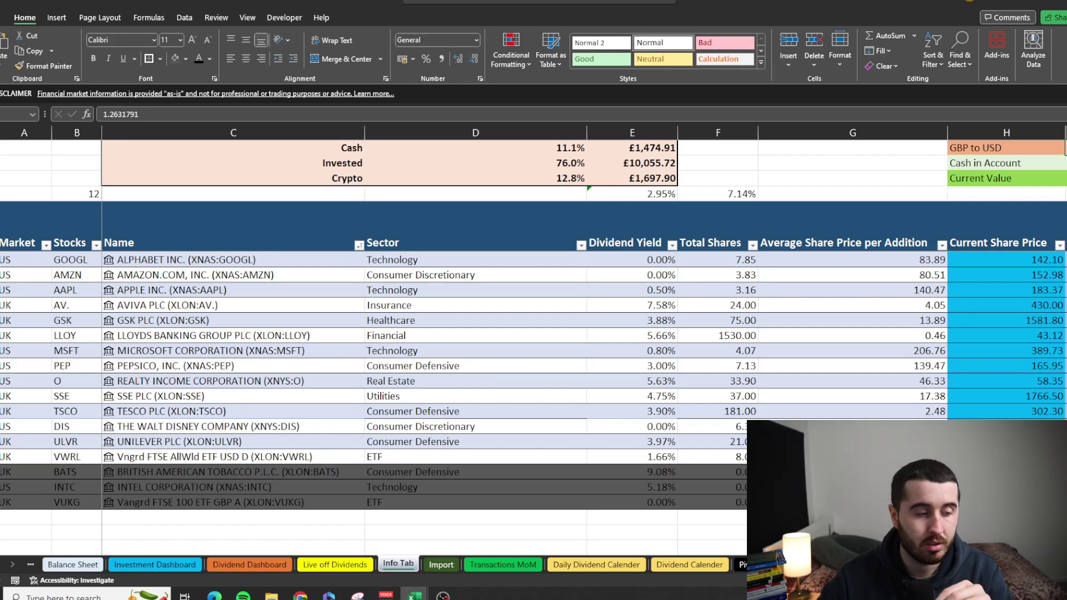
scroll(655, 542, "right", 2)
scroll(655, 543, "left", 2)
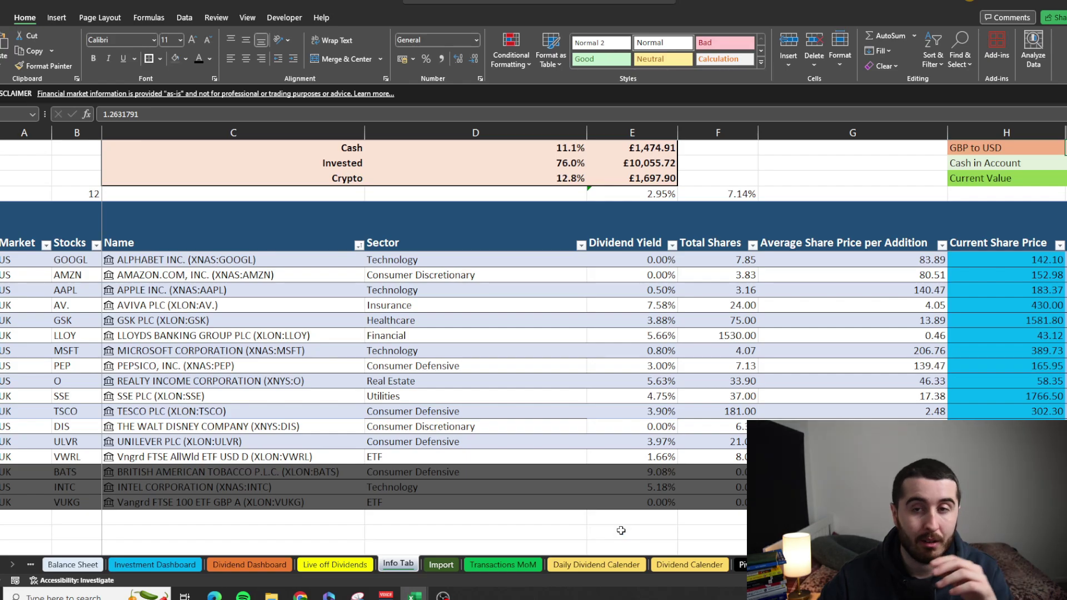
key("ctrl+Page_Down")
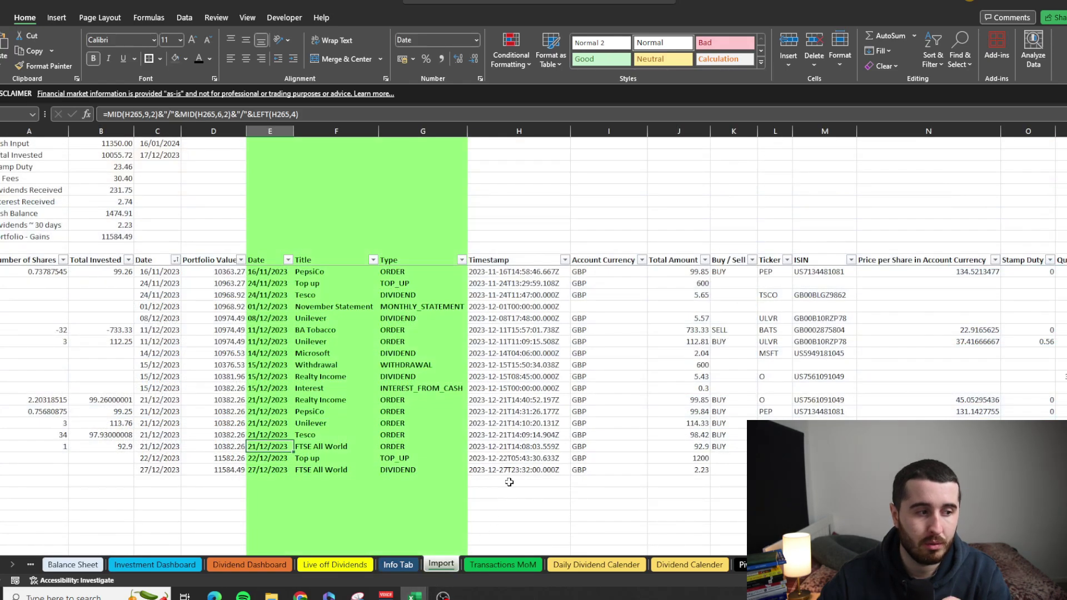
scroll(528, 450, "down", 2)
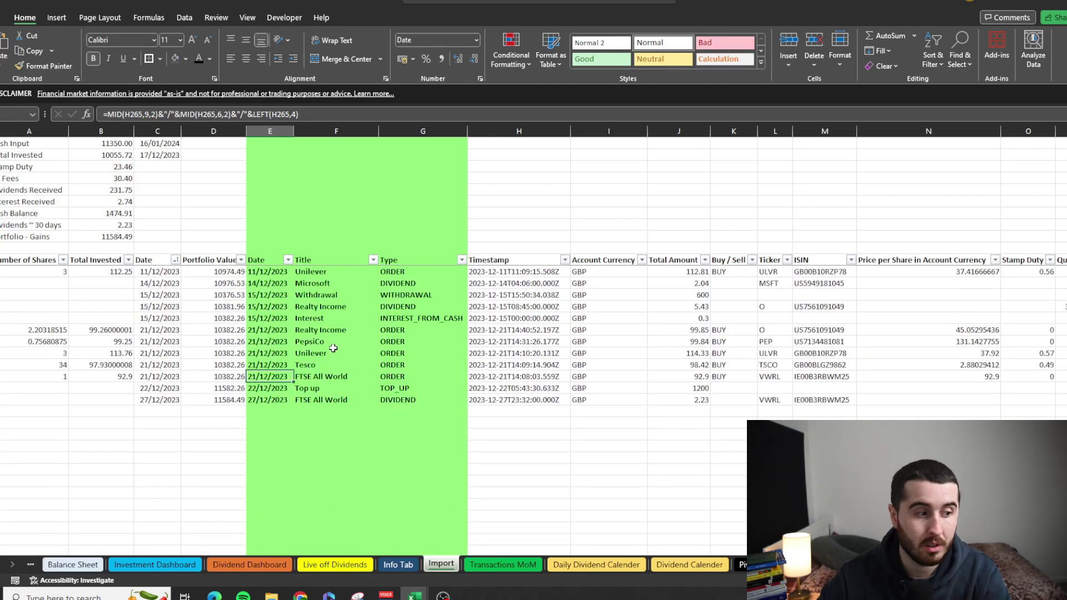
key("Left")
key("Left")
key("Right")
key("Right")
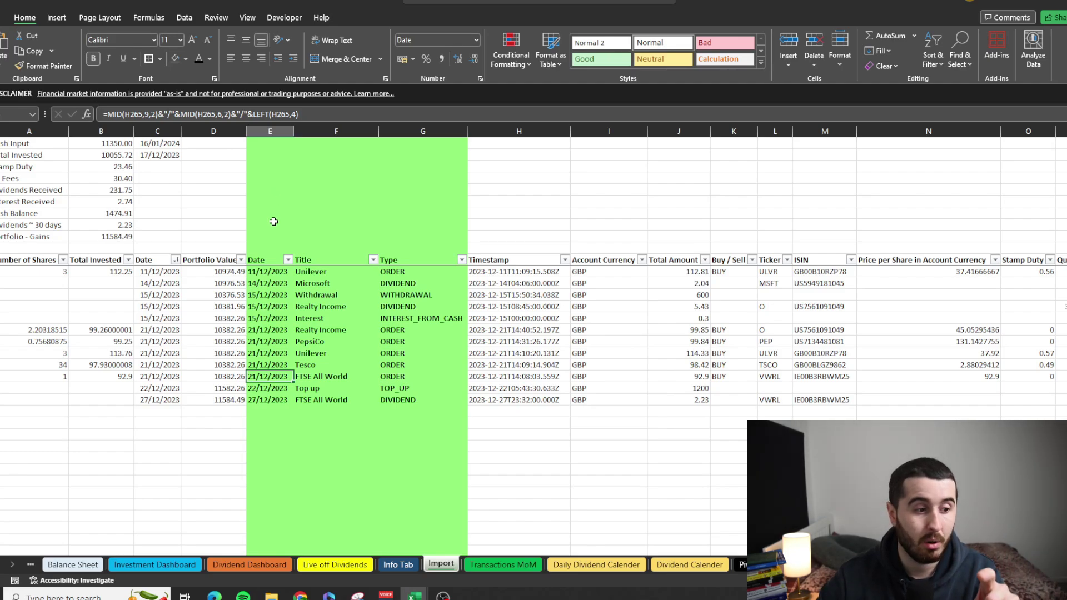
scroll(398, 391, "down", 1)
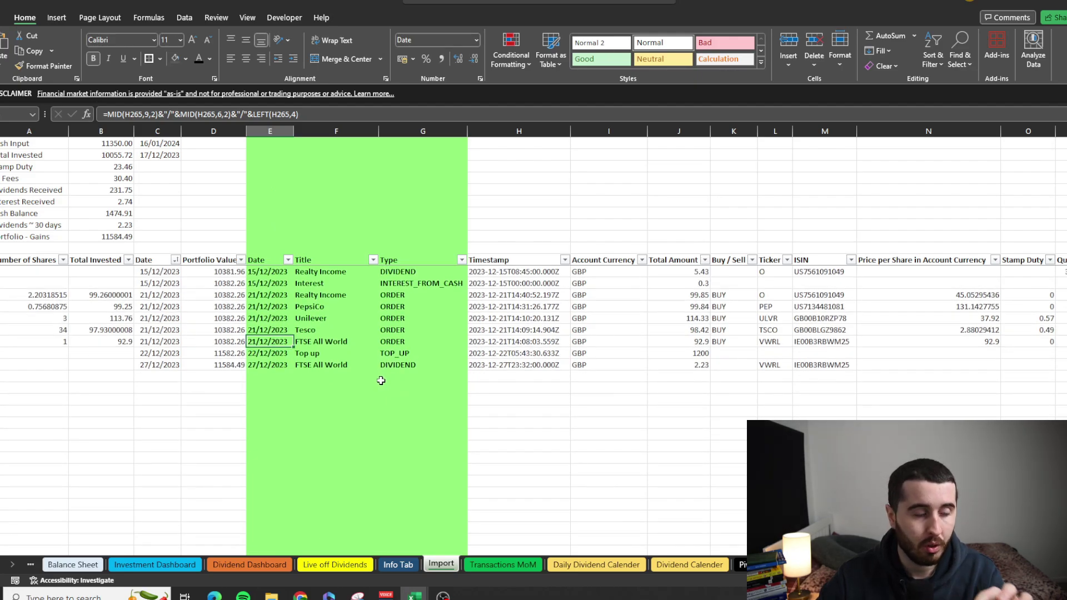
scroll(441, 434, "down", 1)
Step: Switch to the activity-feed export workbook and copy all January transaction rows from Interest through the last PepsiCo dividend, leaving out the December Statement row
mouse_move(414, 595)
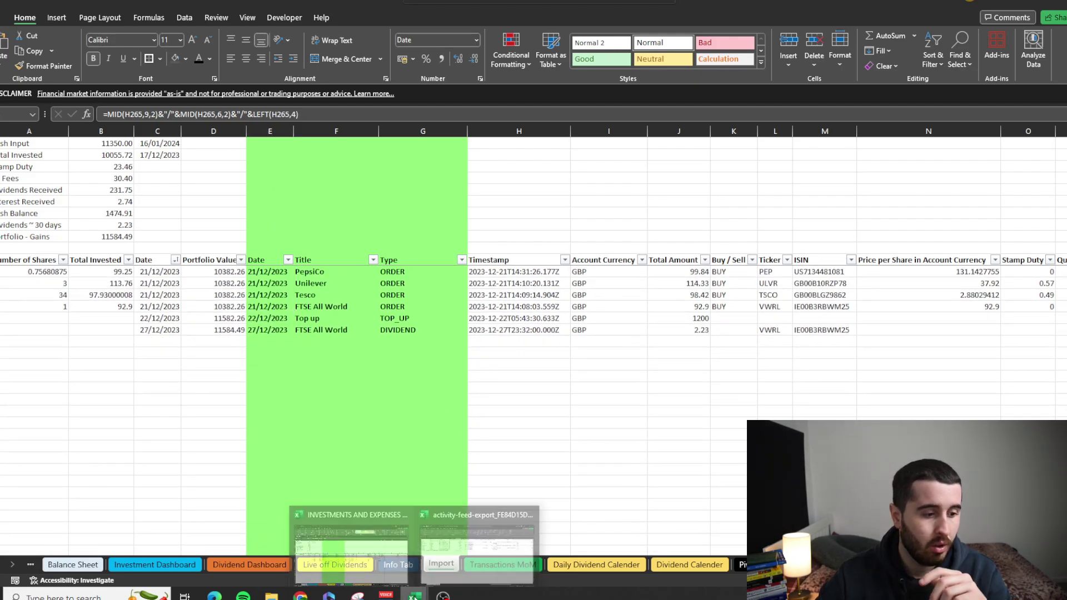
left_click(512, 550)
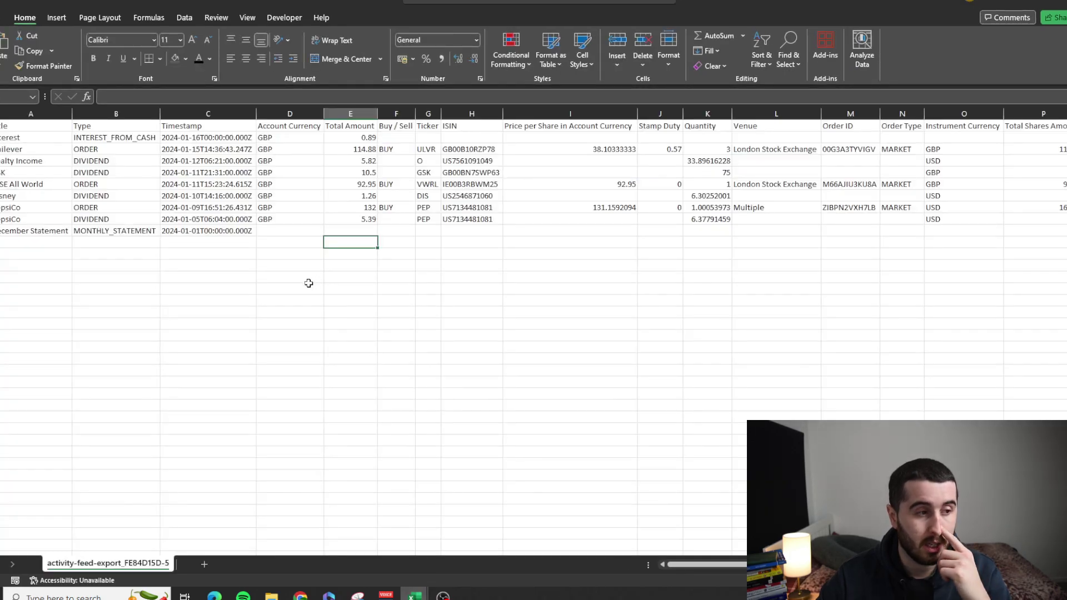
left_click(199, 229)
left_click(199, 141)
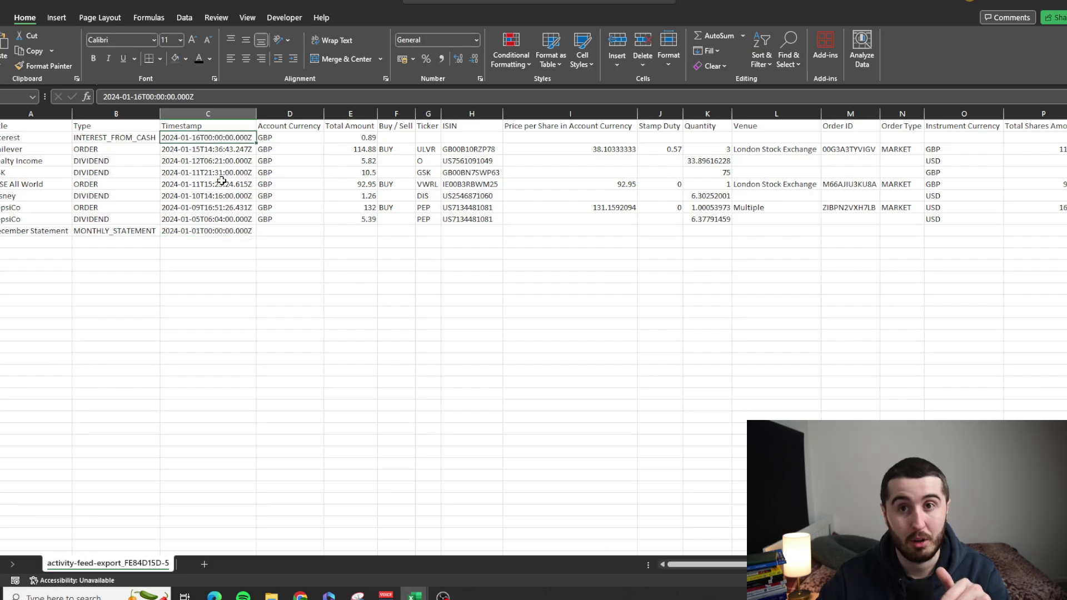
left_click_drag(8, 139, 995, 226)
key("ctrl+c")
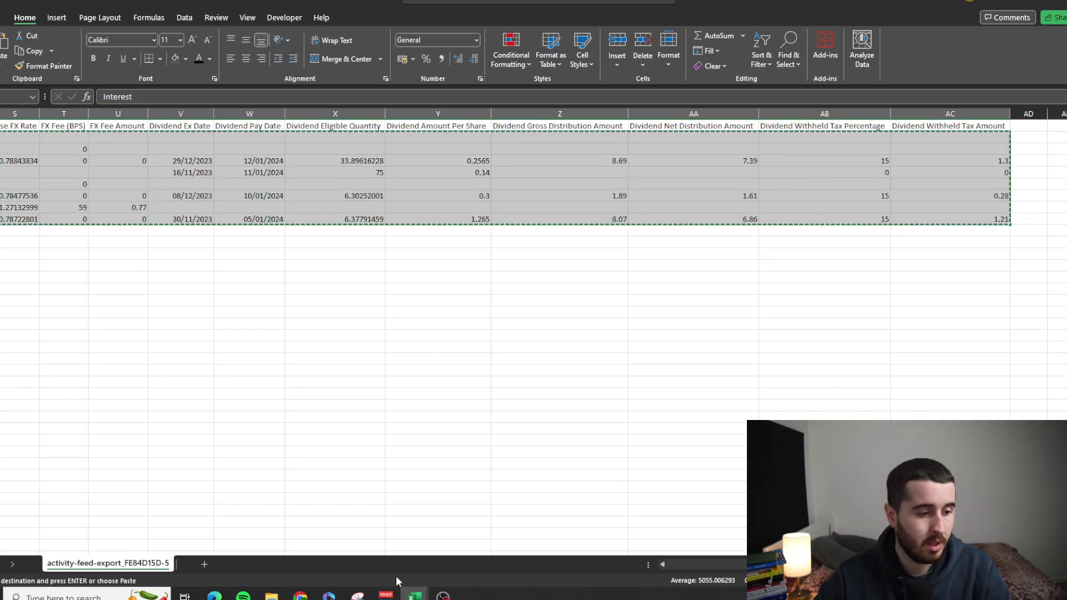
Step: Paste the copied transactions as values into the investments workbook's Import sheet, starting in the Title column beneath the last FTSE All World dividend
mouse_move(414, 596)
left_click(350, 536)
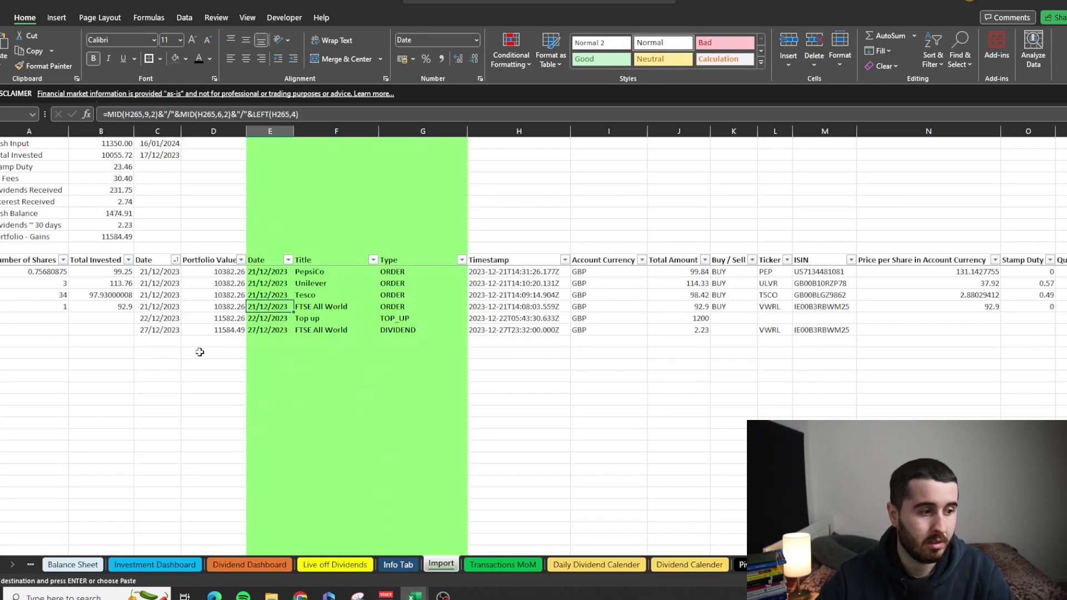
left_click(335, 341)
left_click(283, 337)
left_click(282, 331)
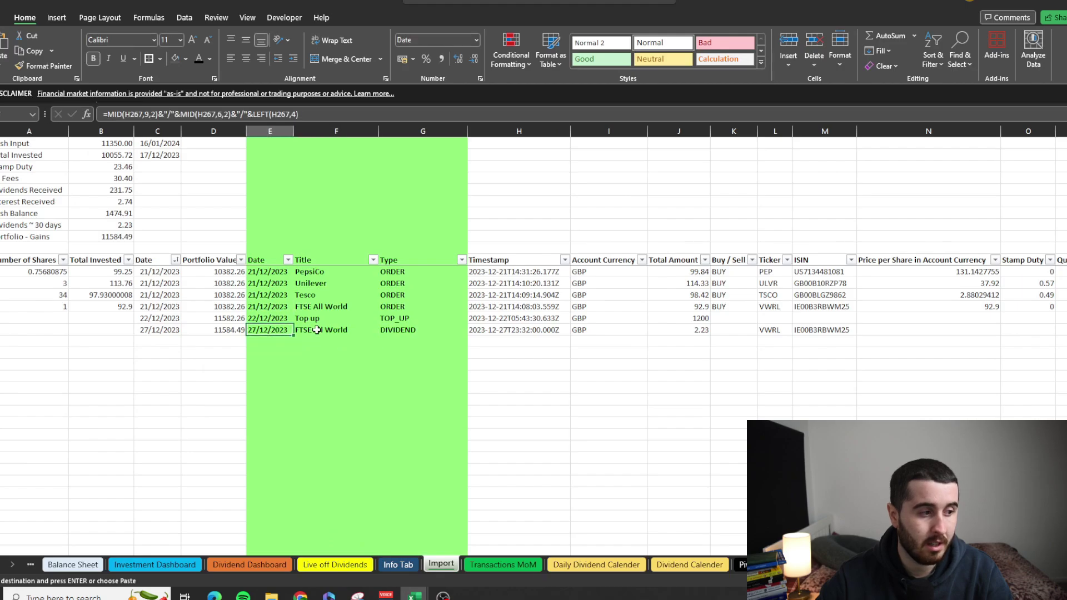
left_click(333, 342)
right_click(332, 342)
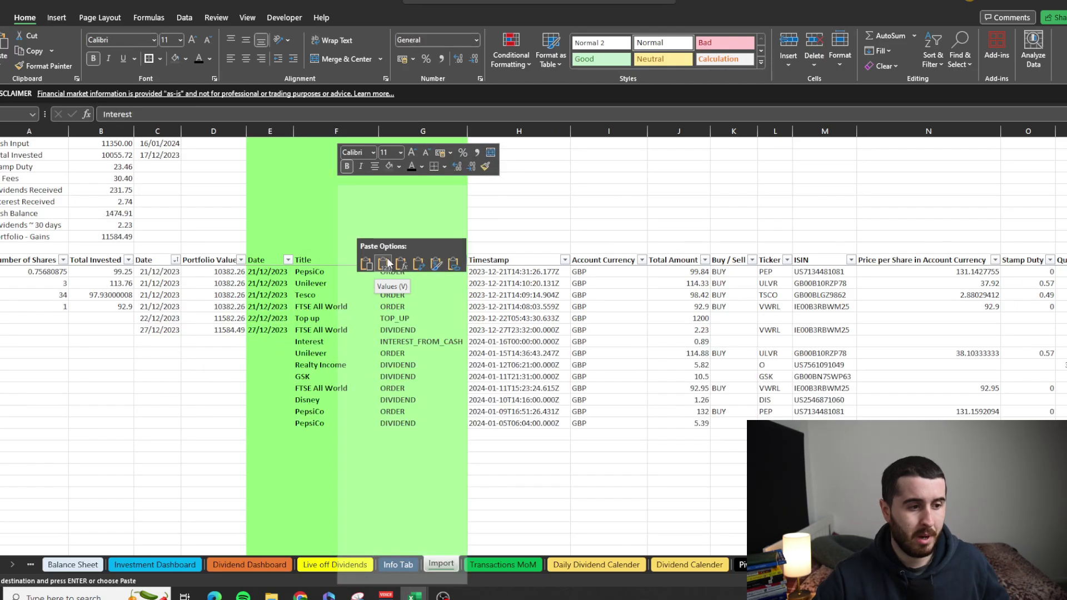
left_click(384, 262)
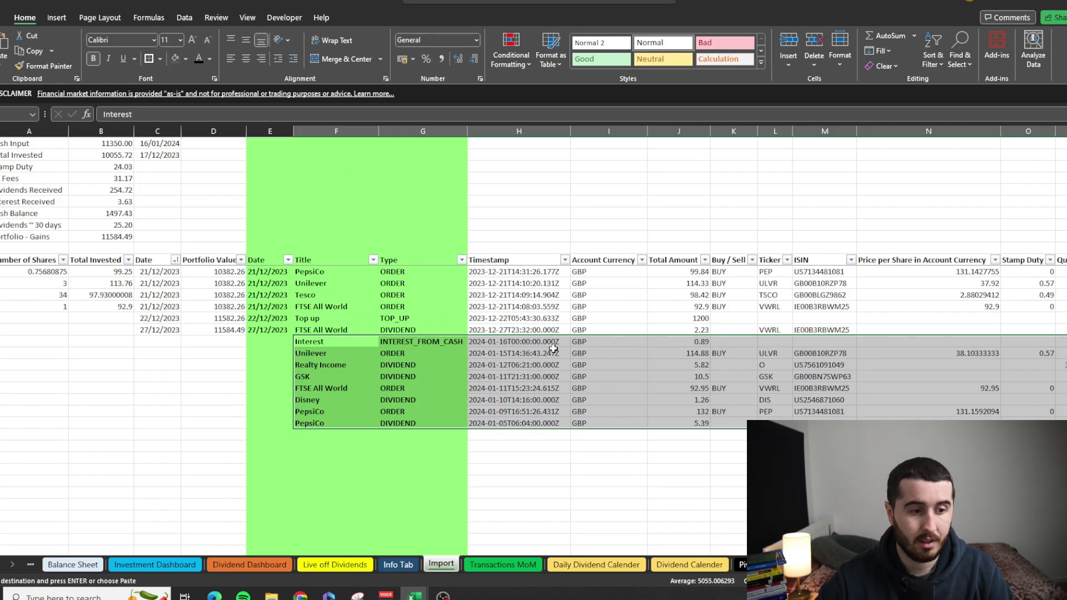
scroll(372, 333, "right", 5)
scroll(372, 333, "left", 5)
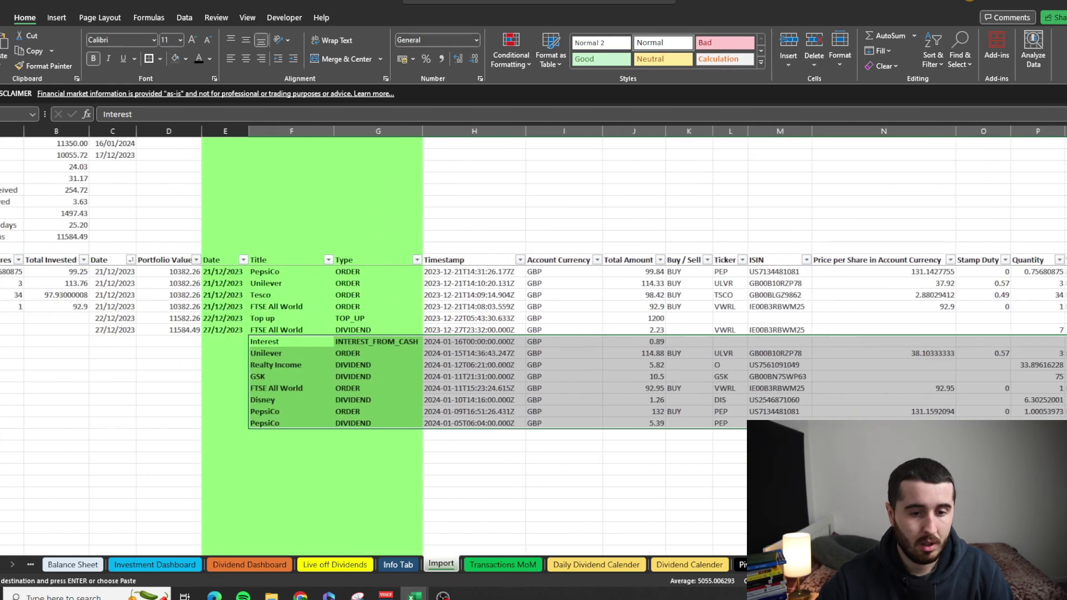
scroll(373, 334, "right", 5)
scroll(373, 334, "left", 5)
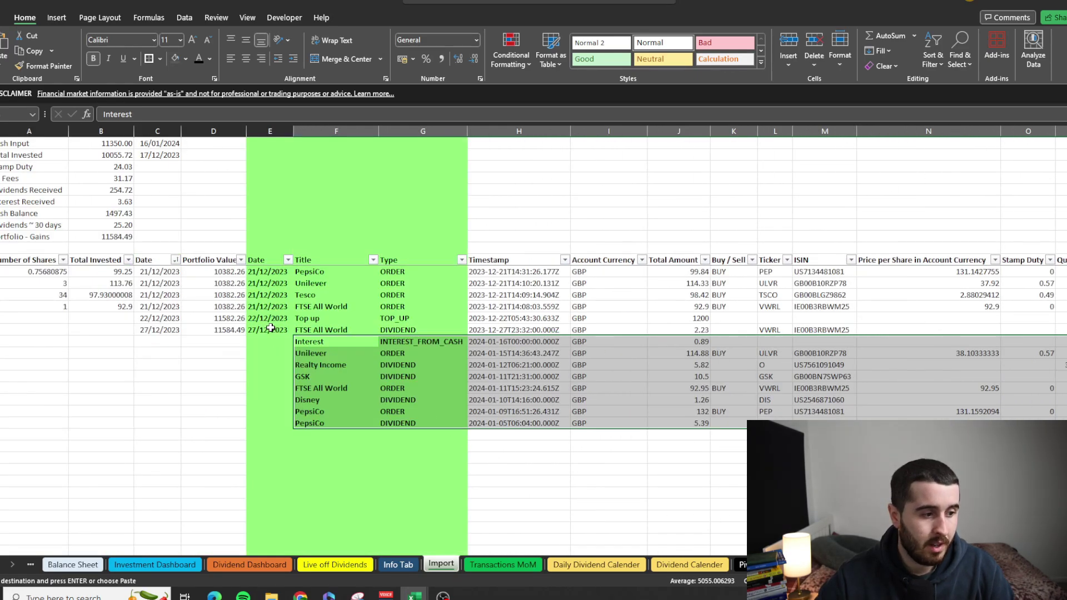
Step: Examine the green Date column's MID/LEFT formula in the 27/12/2023 row and fill it down through the new transactions
left_click(290, 328)
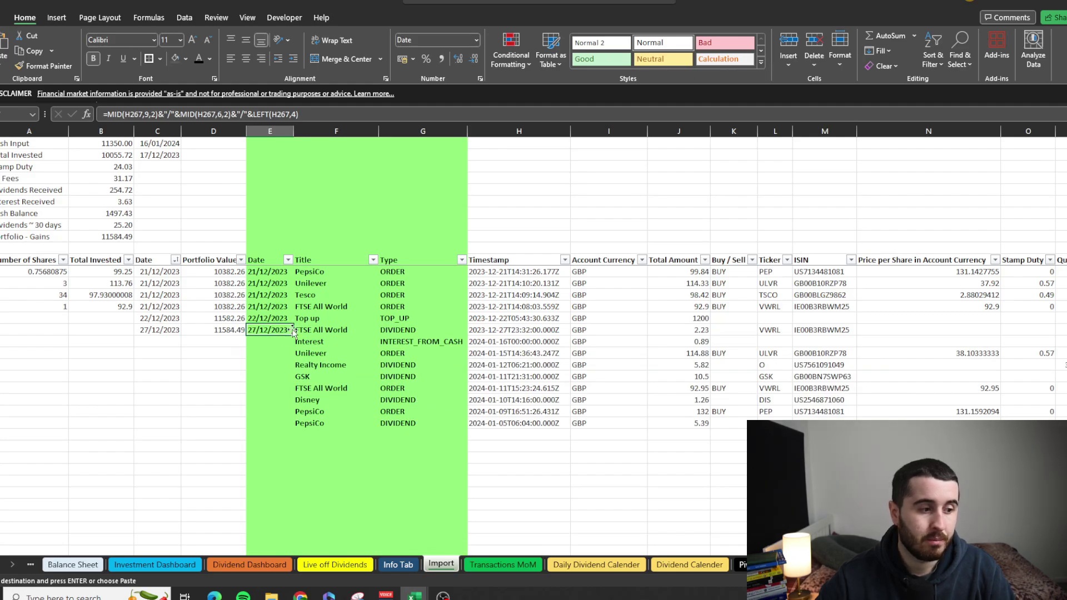
double_click(294, 332)
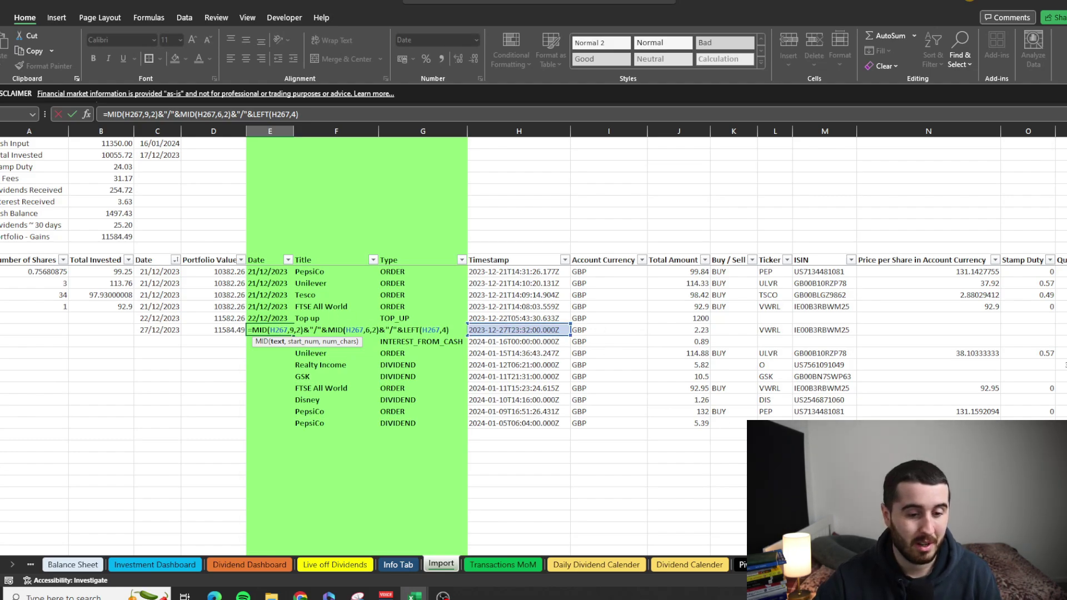
scroll(534, 345, "right", 10)
scroll(534, 344, "left", 8)
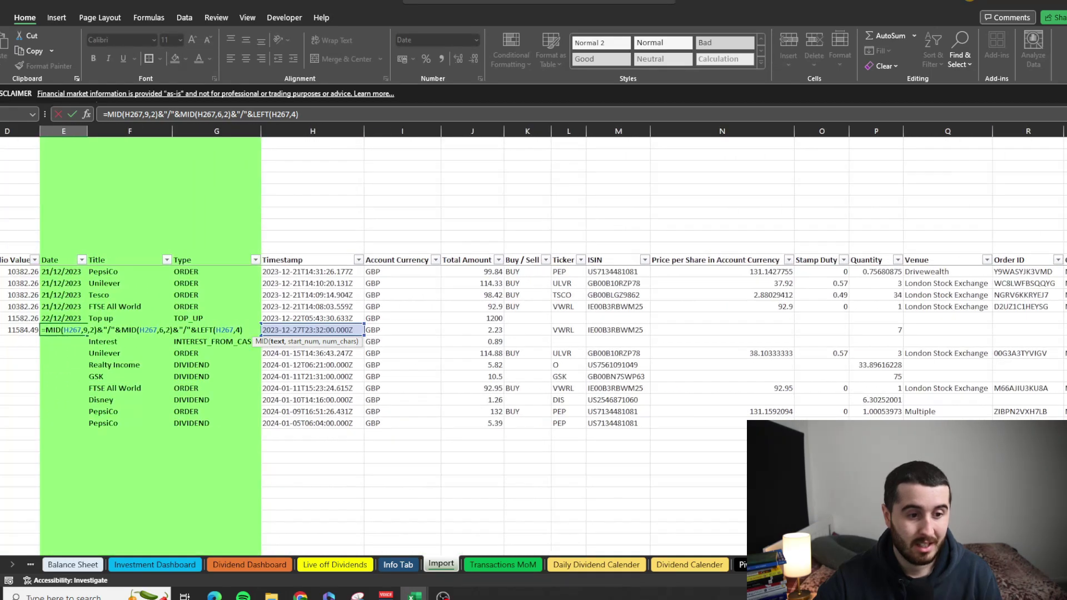
scroll(513, 414, "left", 3)
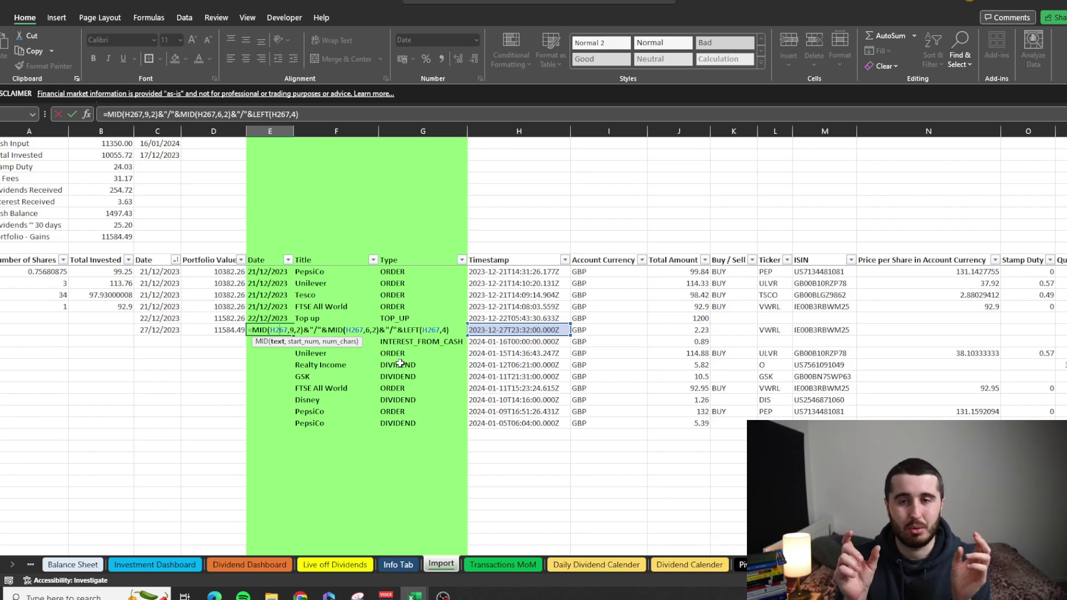
key("Escape")
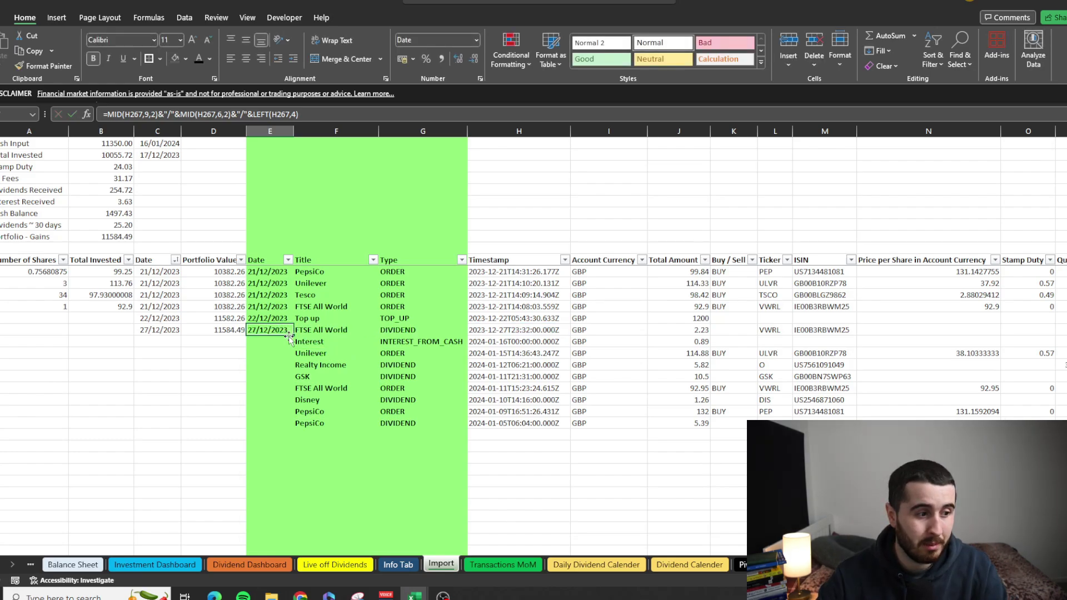
double_click(293, 335)
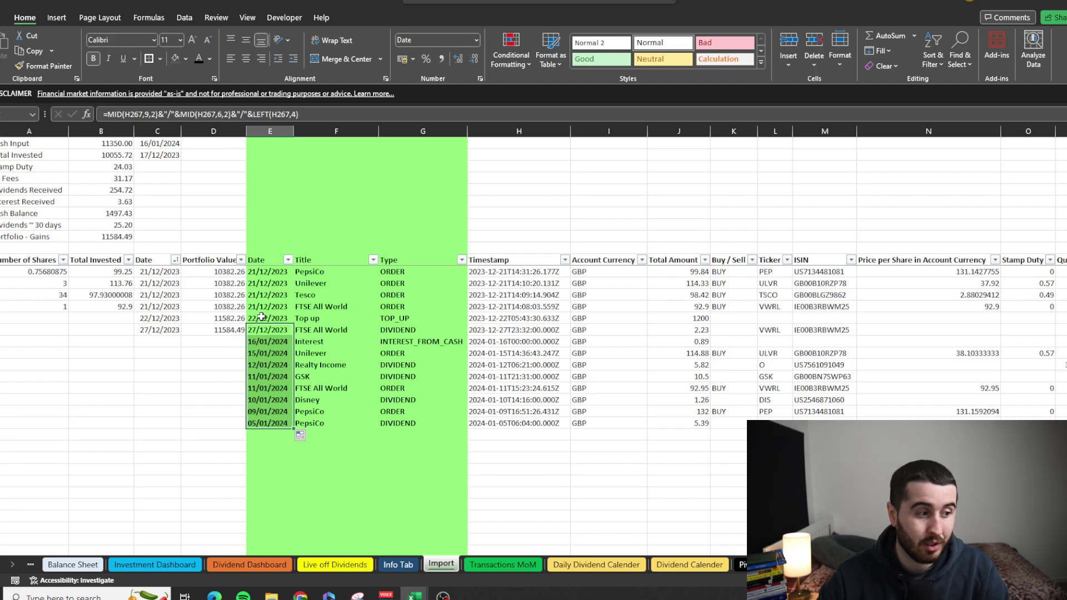
Step: Copy the extended green Date cells and paste them as values into column C's Date column, starting at the 27/12/2023 row
key("ctrl+c")
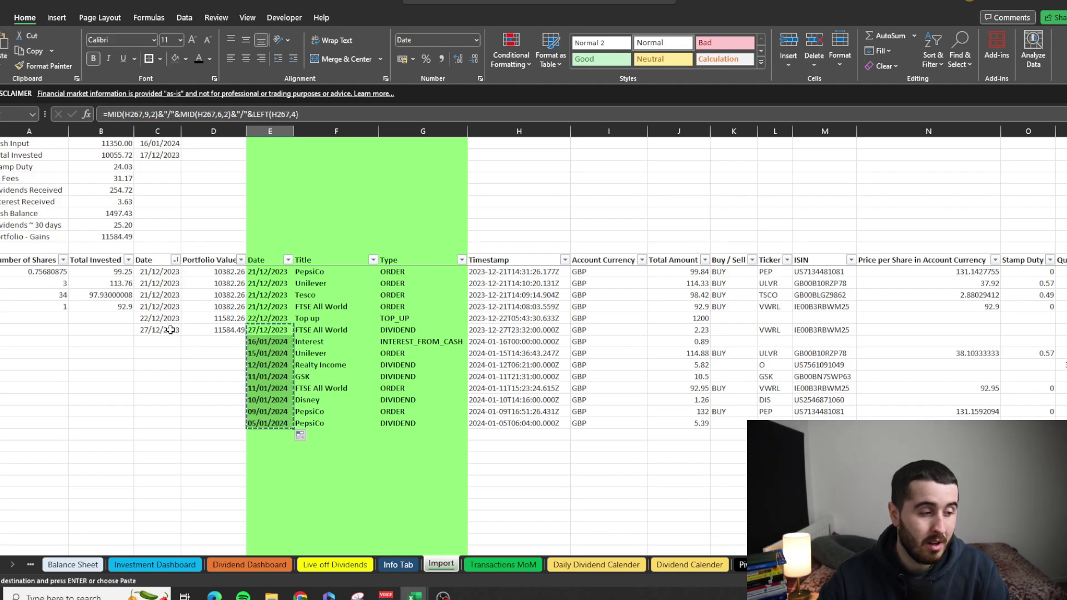
right_click(170, 330)
left_click(216, 268)
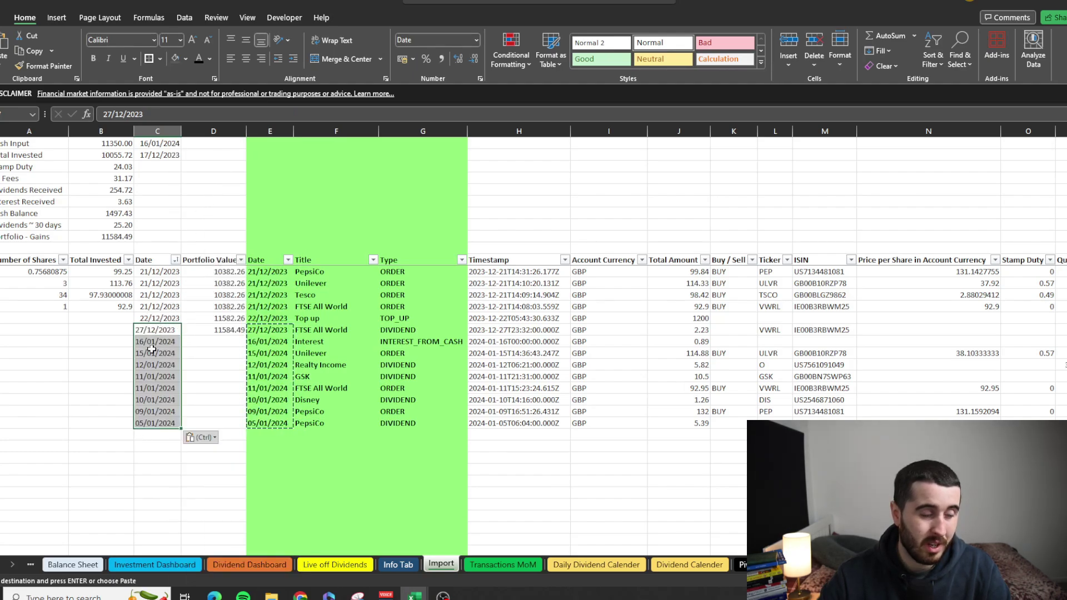
Step: Convert the pasted text dates in column C to real dates with Text to Columns, keeping the Delimited setting
left_click(186, 19)
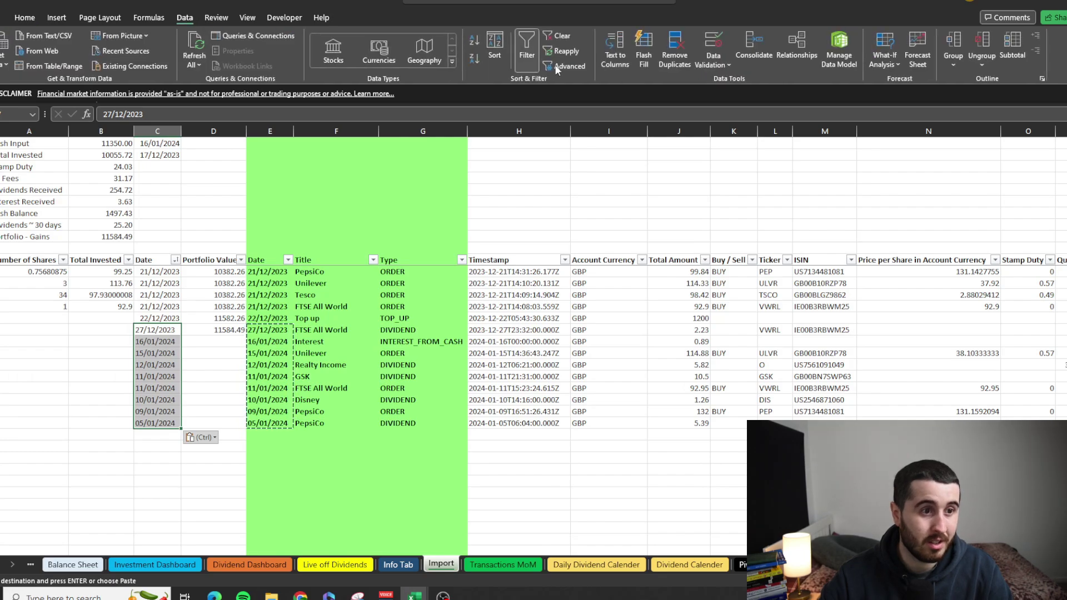
left_click(617, 50)
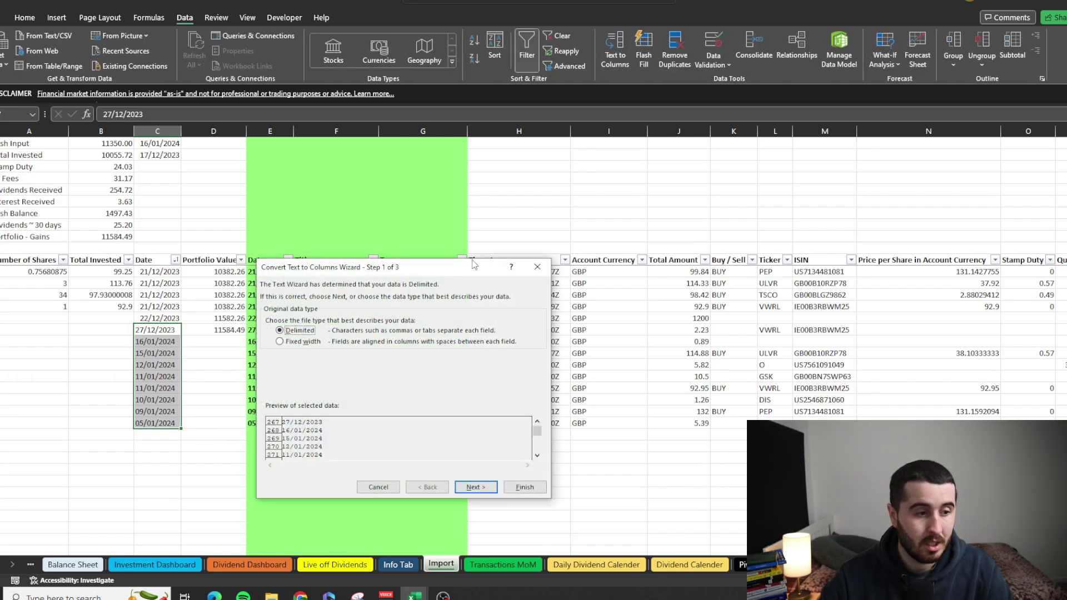
left_click_drag(473, 264, 497, 236)
left_click(545, 456)
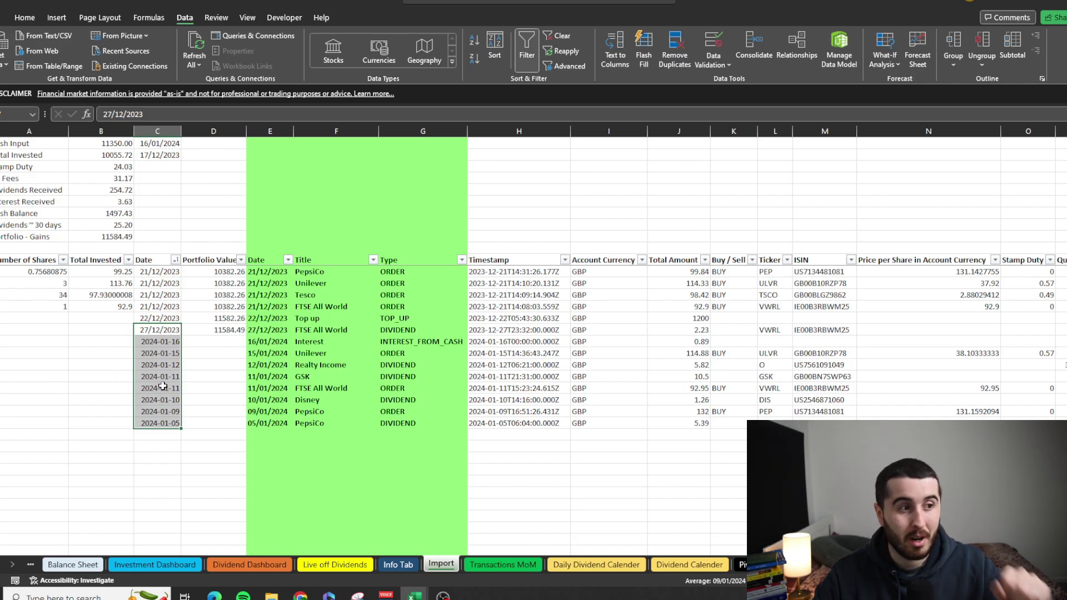
Step: Change the number format of the converted column C dates to the day/month/year date format
left_click(24, 17)
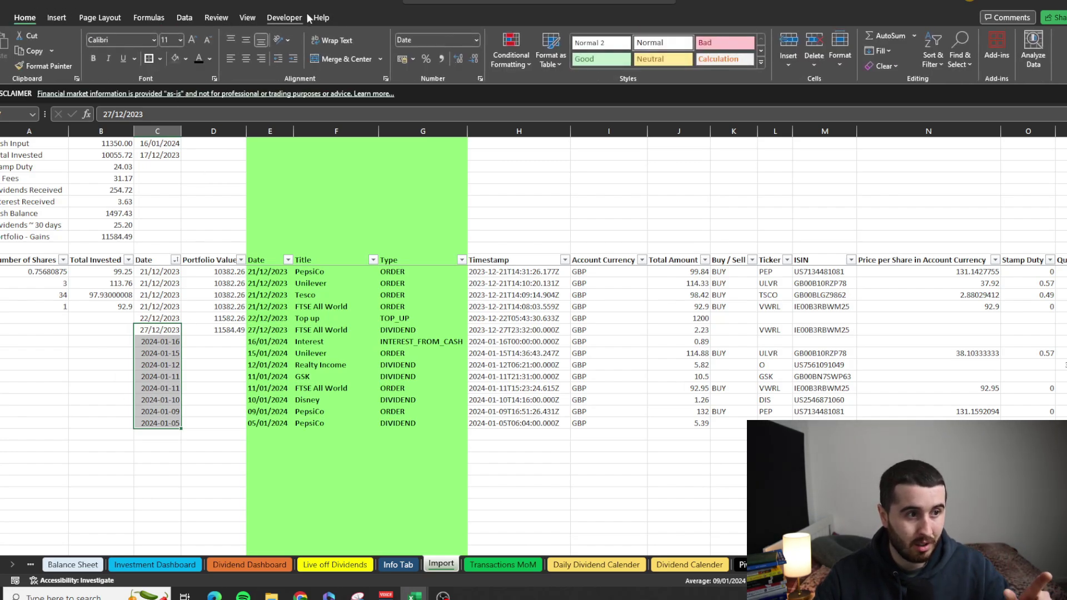
left_click(477, 40)
left_click(478, 39)
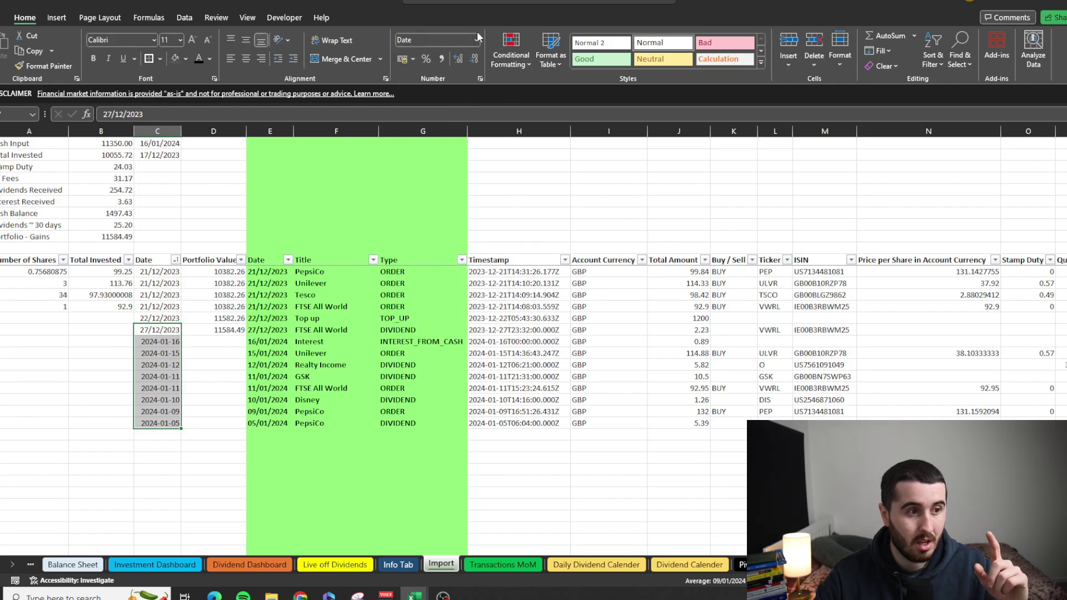
left_click(478, 39)
left_click(474, 172)
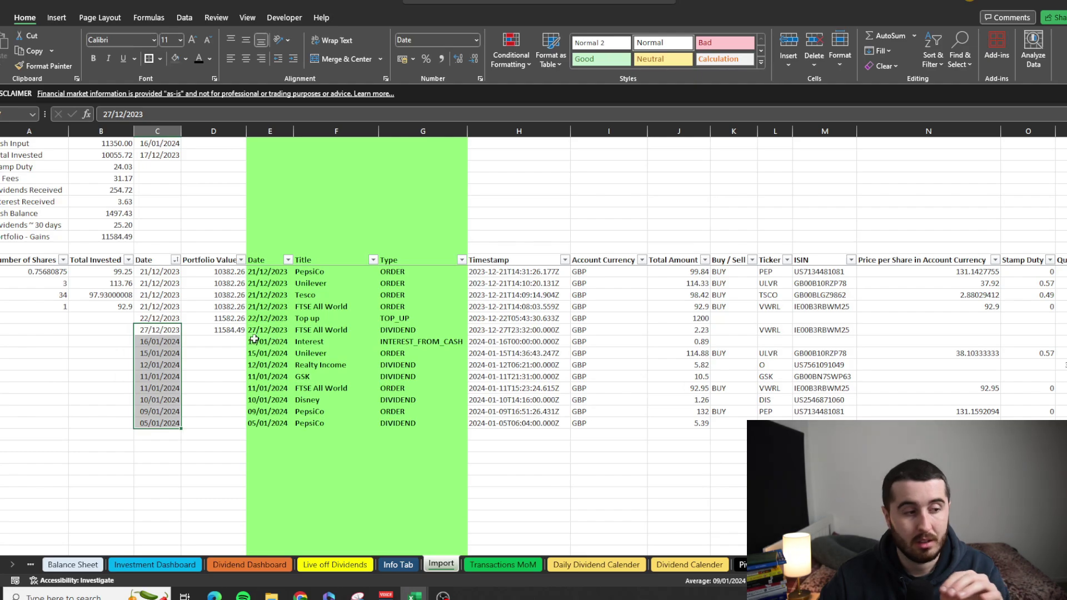
Step: Fill the Portfolio Value, Number of Shares and Total Invested formulas down to the 05/01/2024 PepsiCo dividend row
left_click(234, 330)
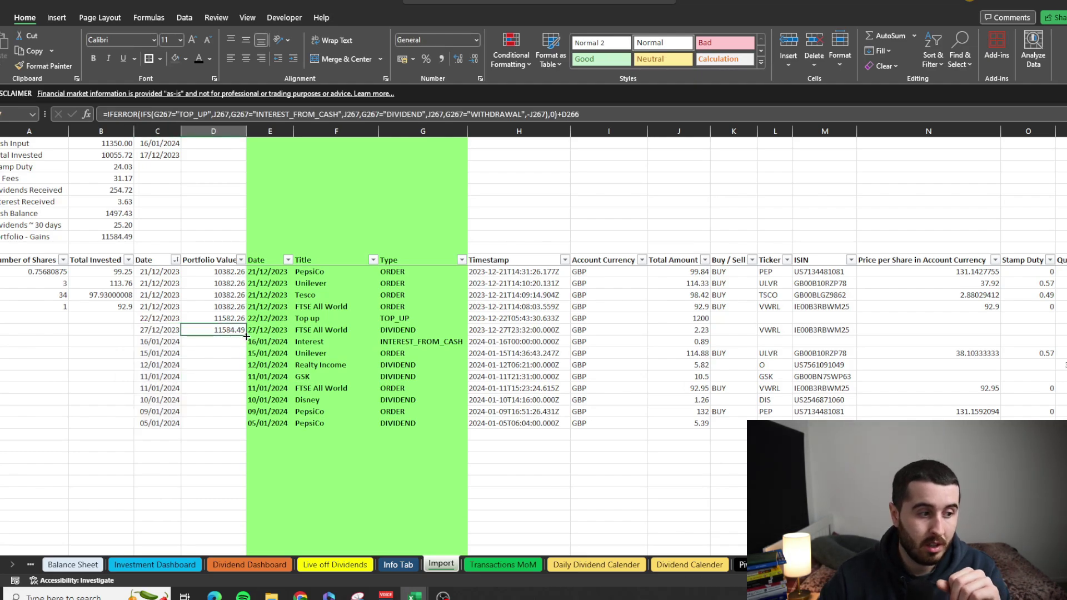
left_click_drag(244, 337, 242, 427)
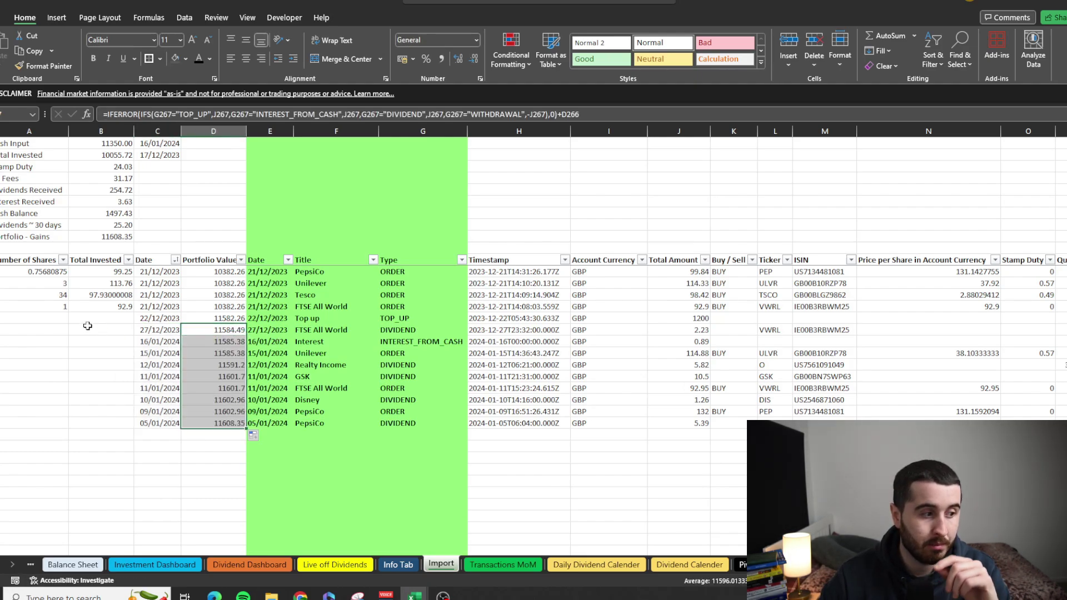
left_click(65, 310)
left_click_drag(134, 312, 135, 428)
Step: Examine the formulas behind Total Invested, Number of Shares and Portfolio Value in the extended transaction rows
left_click(95, 341)
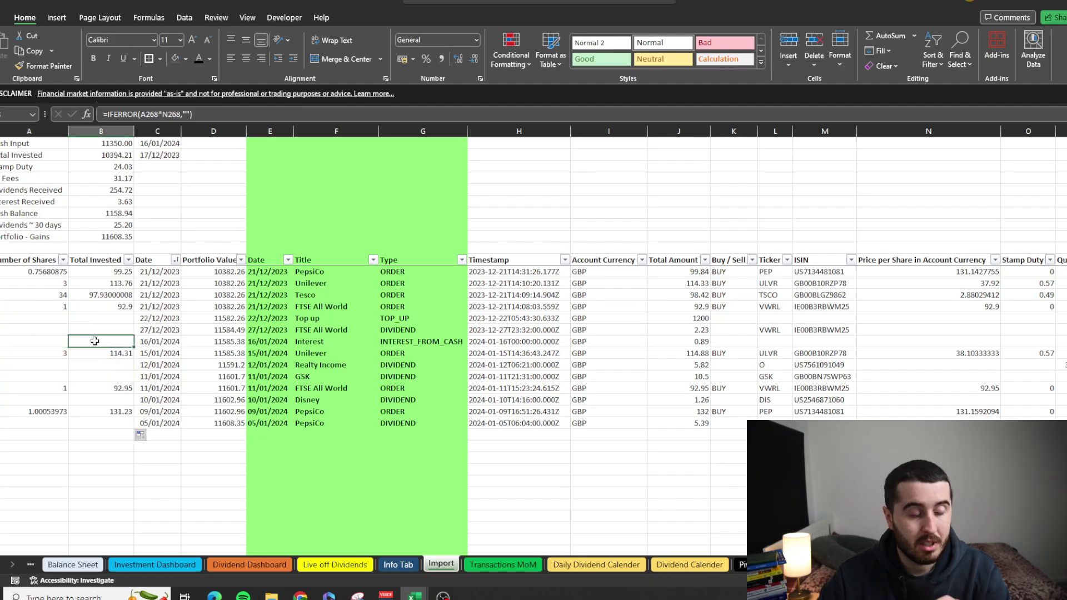
left_click(52, 341)
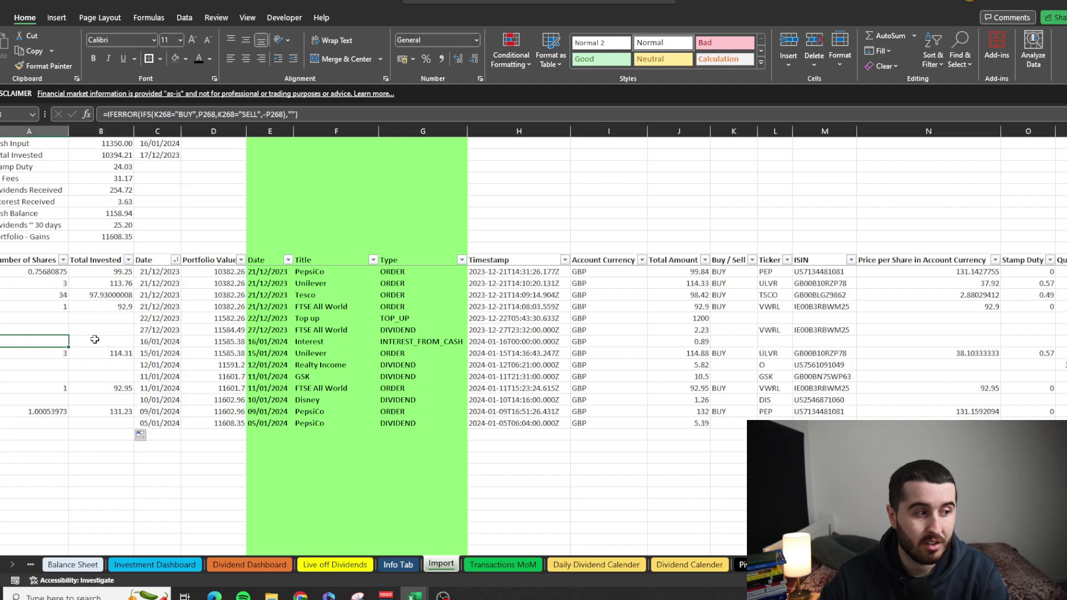
left_click(95, 341)
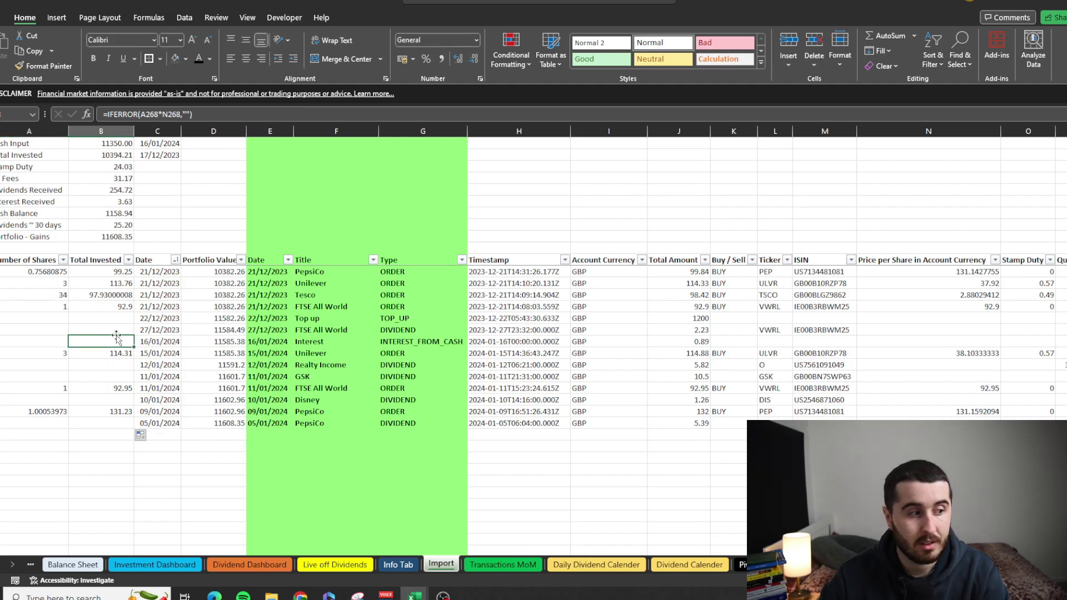
left_click(211, 331)
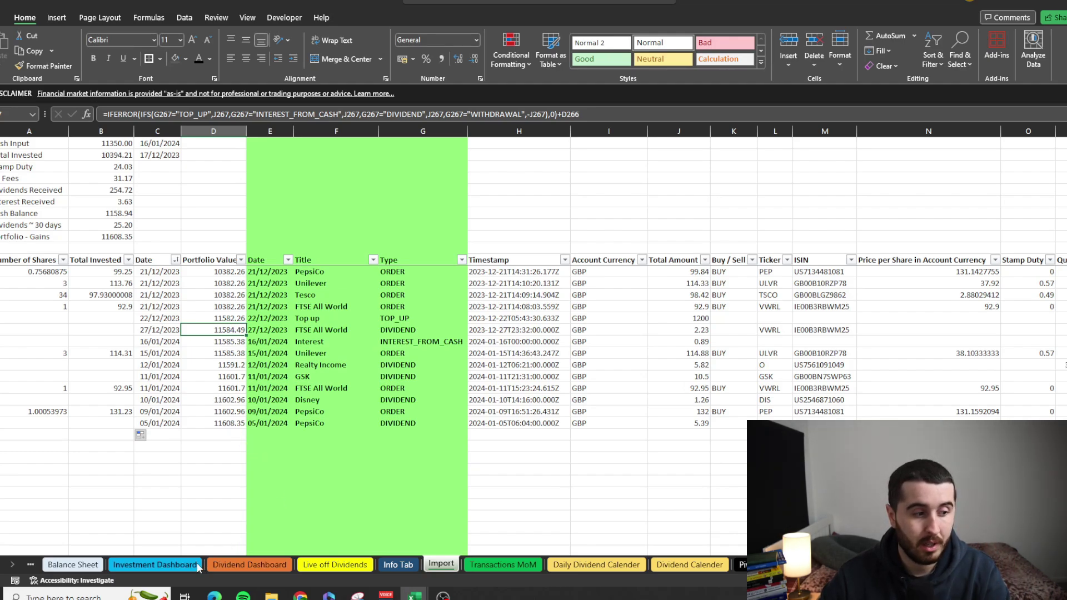
left_click(247, 565)
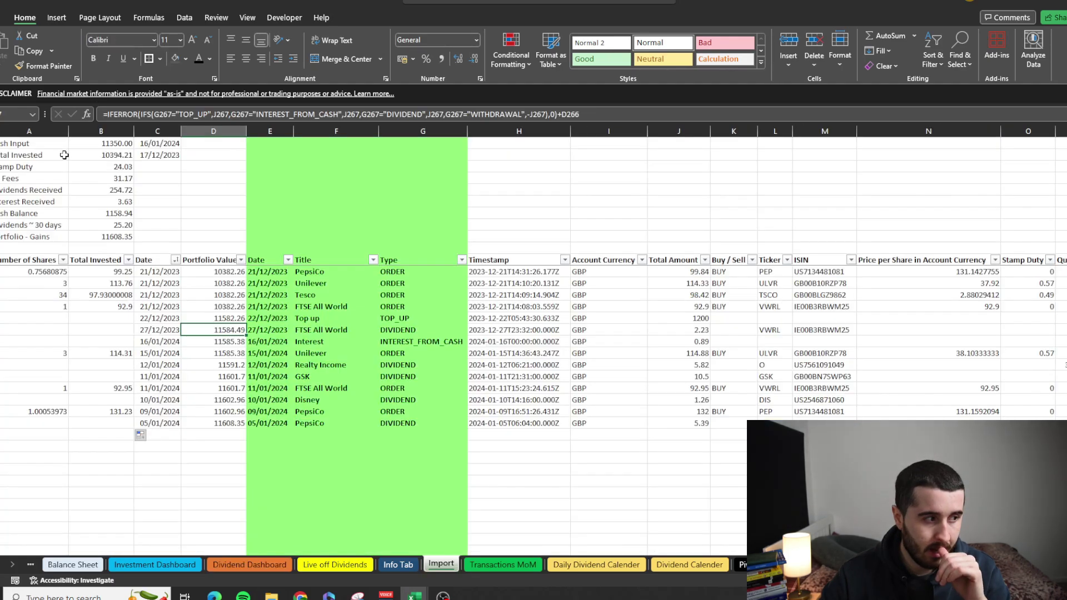
Step: Review the Import sheet's summary block from Cash Input to Portfolio - Gains alongside the transaction rows beneath it
left_click_drag(51, 141, 158, 238)
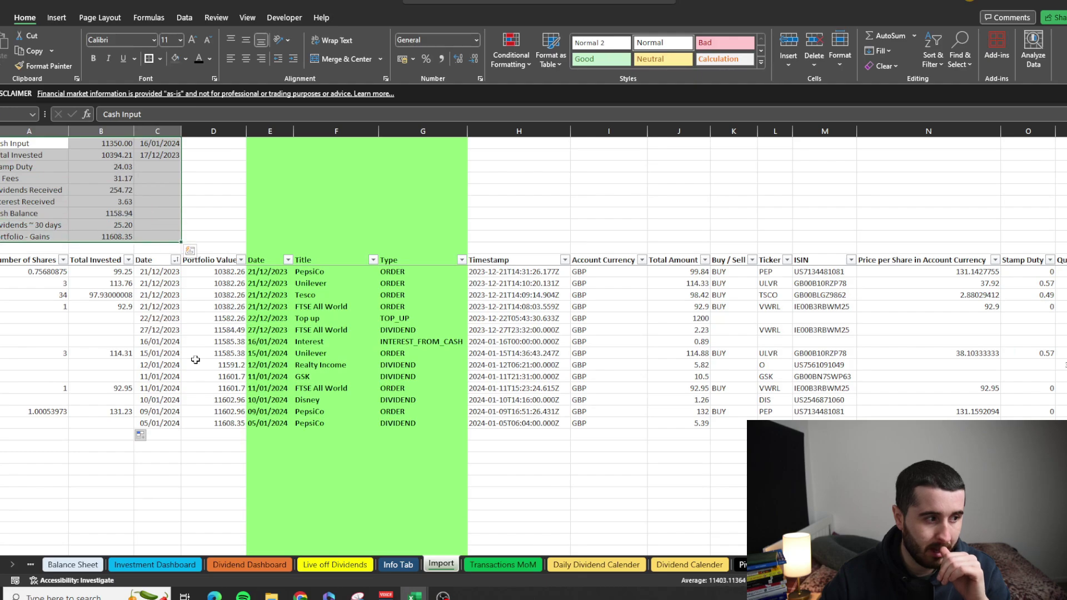
scroll(202, 316, "up", 3)
scroll(202, 316, "down", 2)
scroll(202, 316, "up", 4)
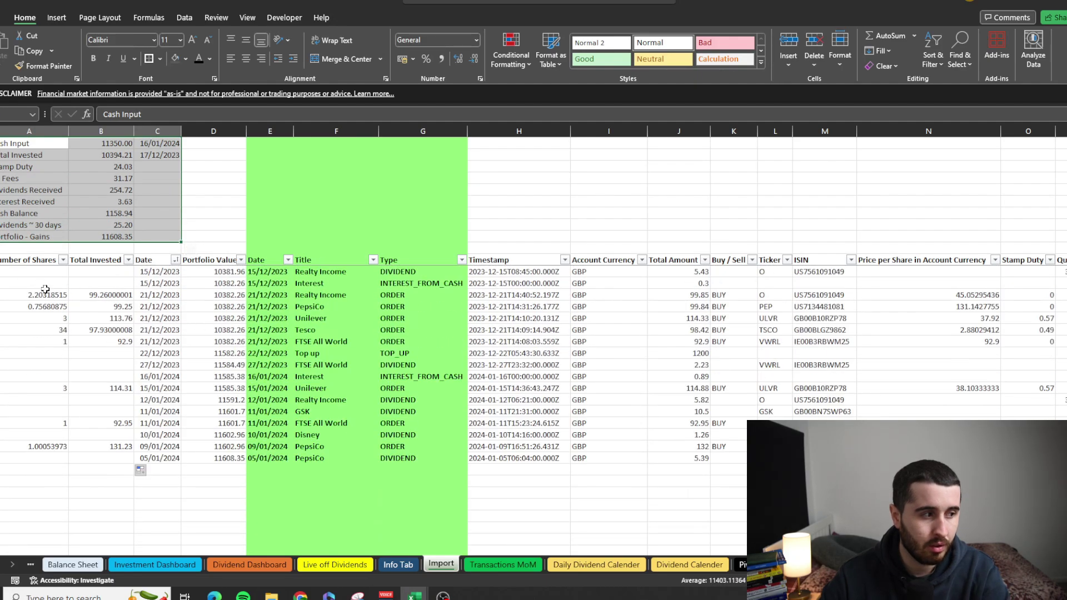
scroll(294, 364, "down", 1)
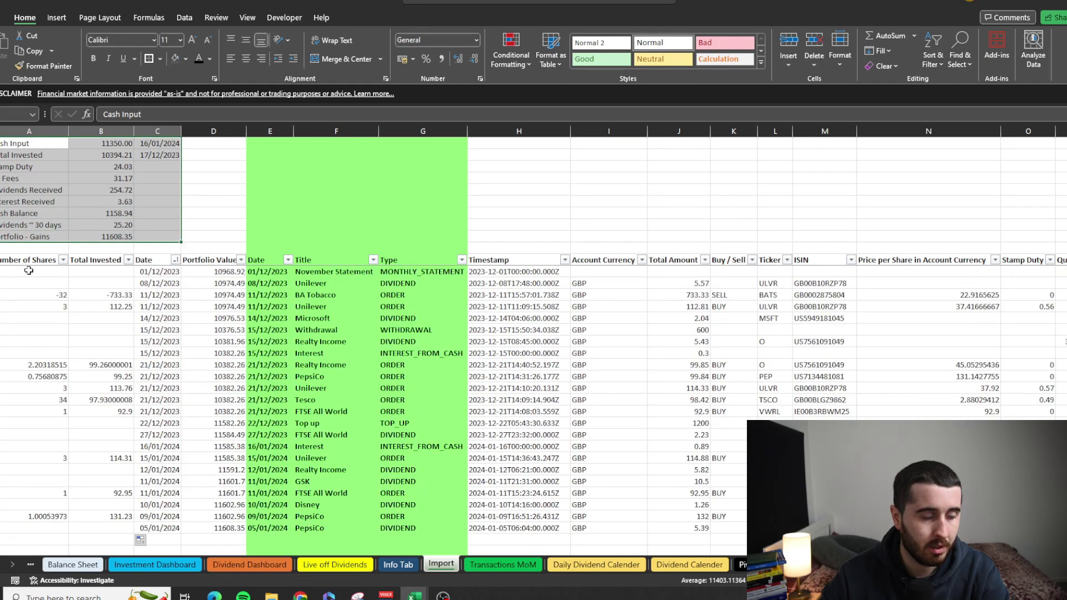
left_click_drag(25, 143, 122, 237)
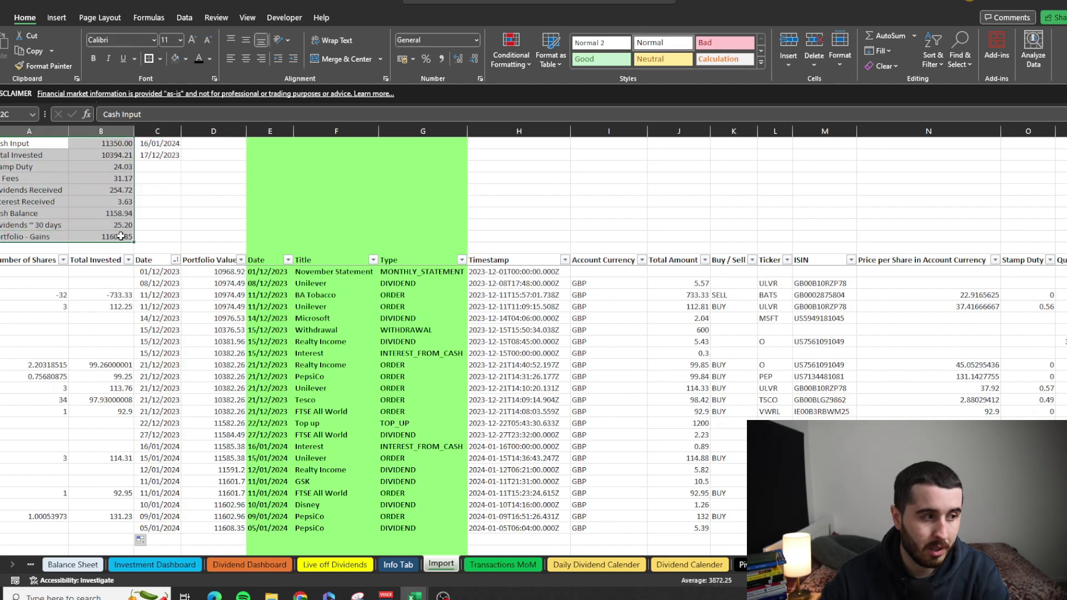
Step: Examine the Cash Input and Total Invested summary formulas, plus the Total Invested formula in the BA Tobacco sell row
left_click(116, 144)
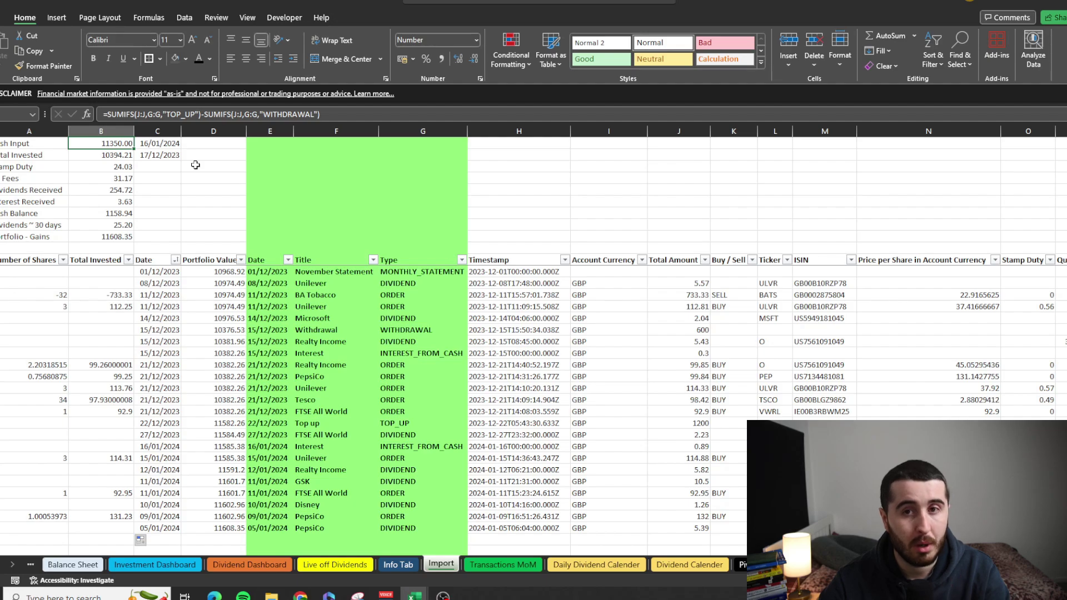
key("Down")
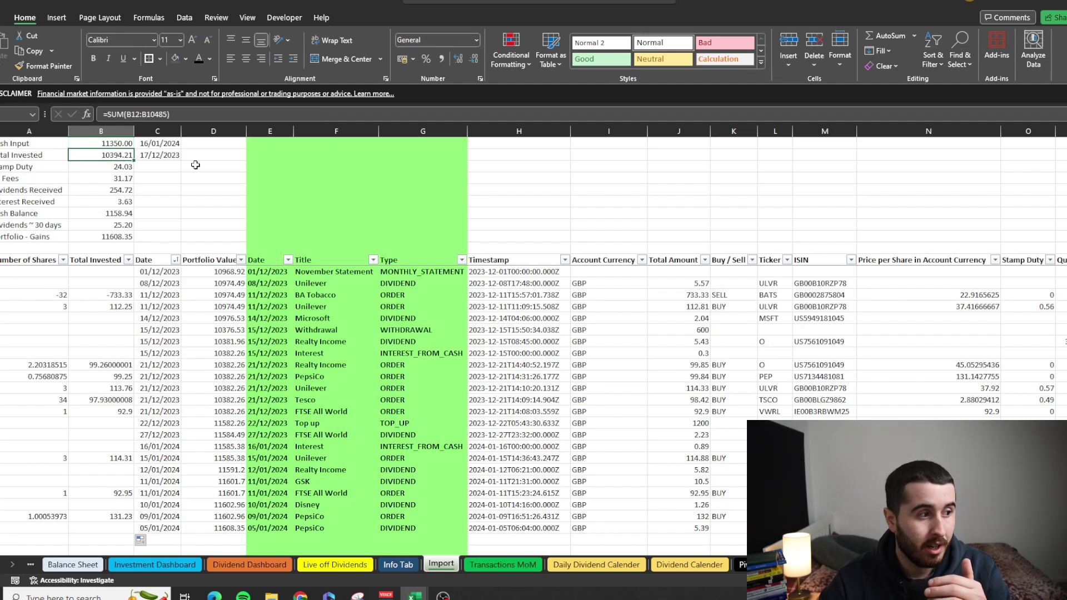
key("F2")
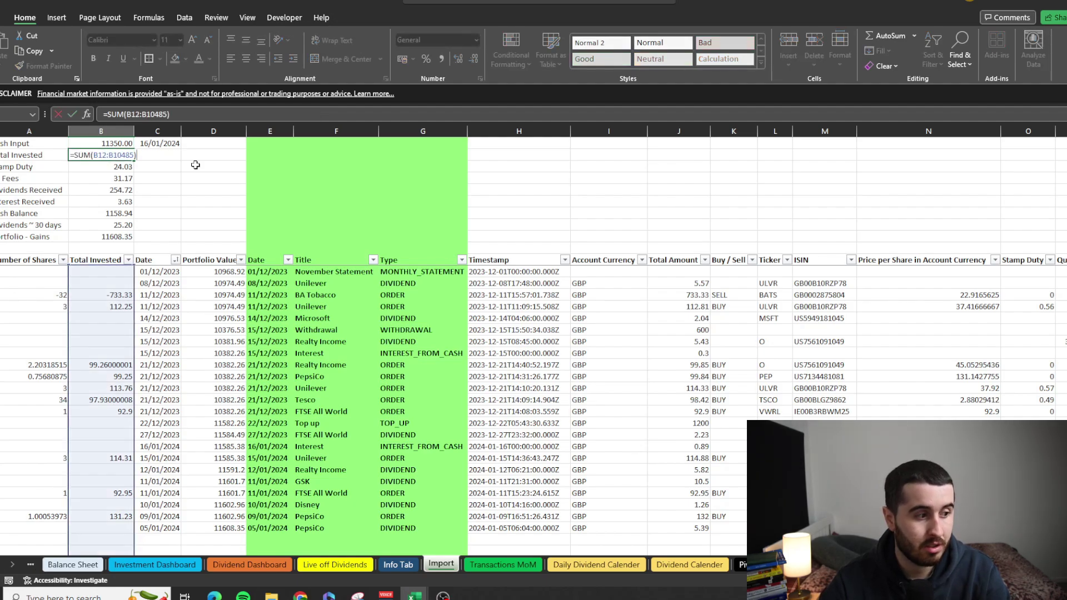
key("Escape")
left_click(115, 293)
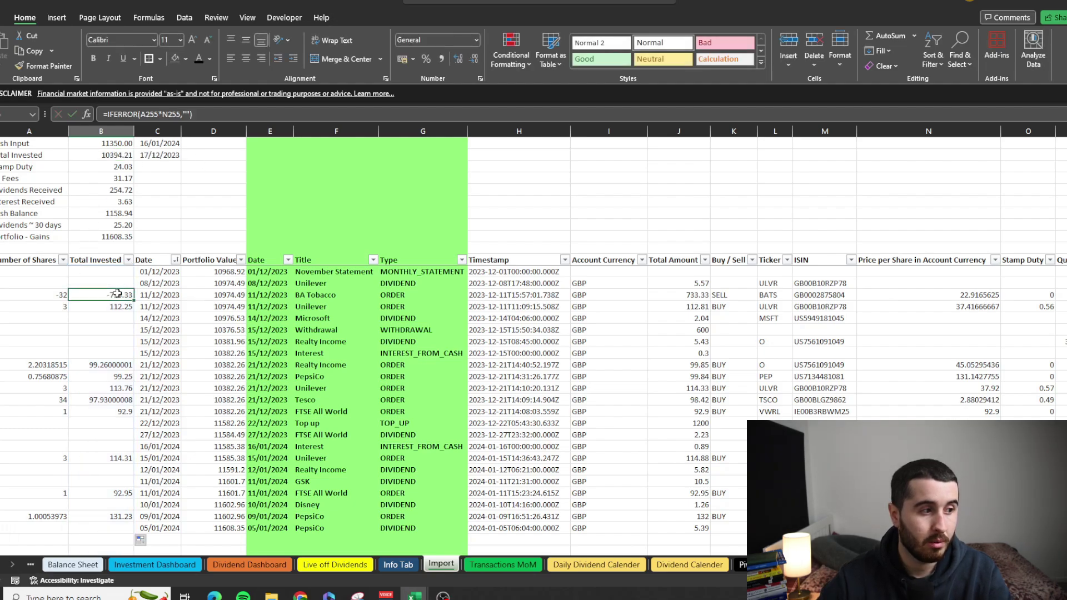
double_click(116, 293)
key("Escape")
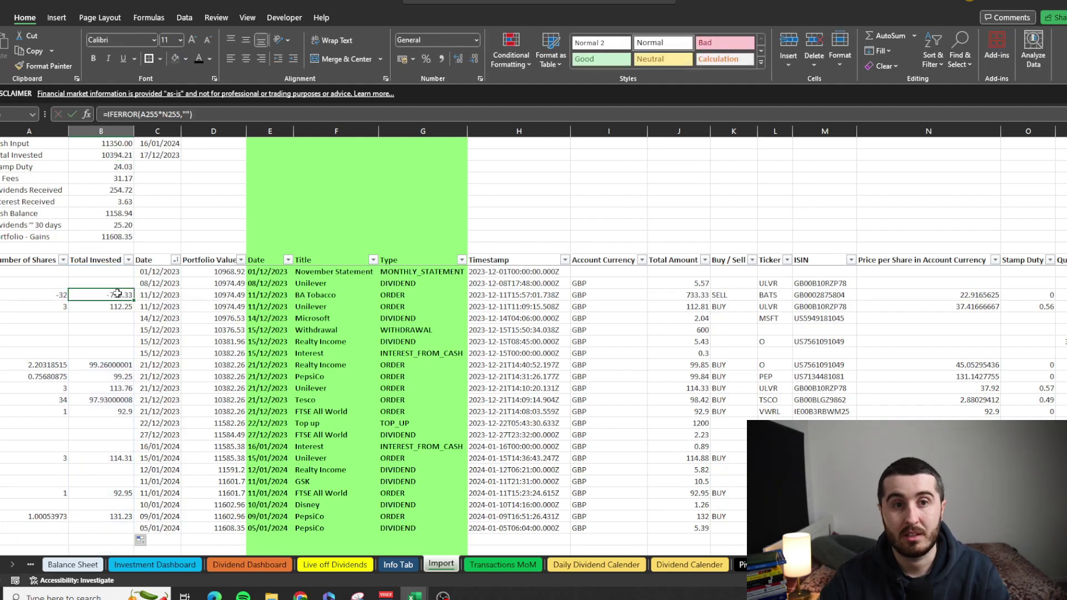
Step: Examine the summary formulas from Stamp Duty down to Cash Balance, tracing the cells that Cash Balance refers to
left_click(120, 167)
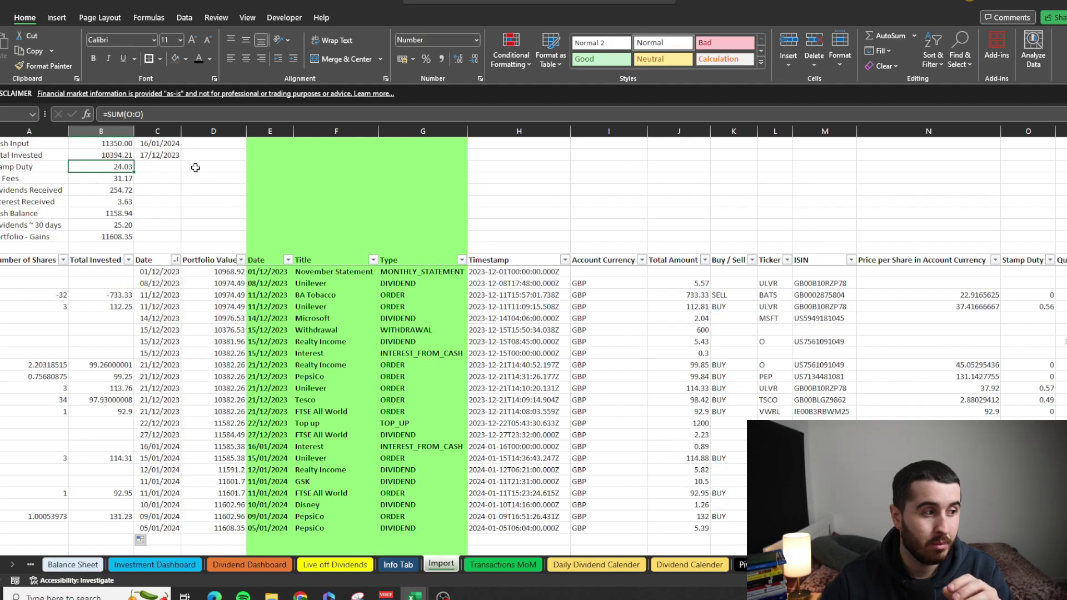
key("Down")
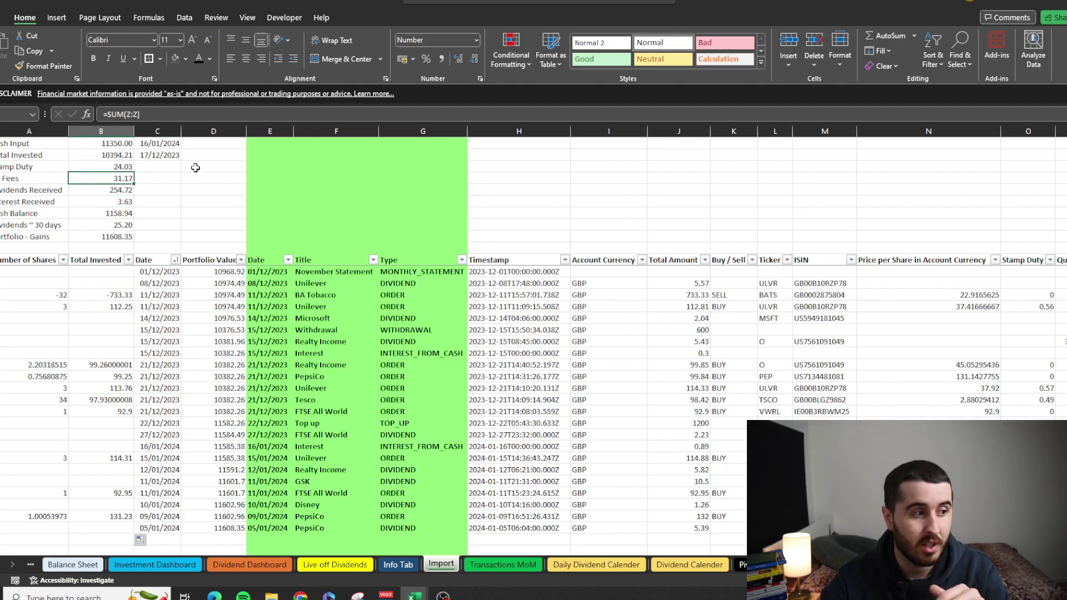
key("Down")
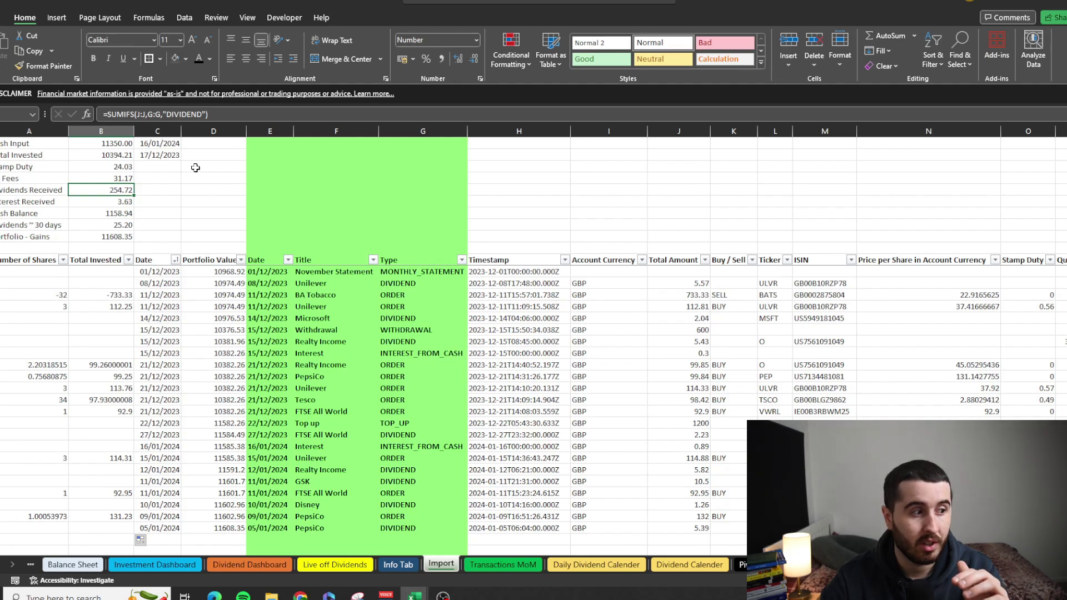
key("Down")
key("Down")
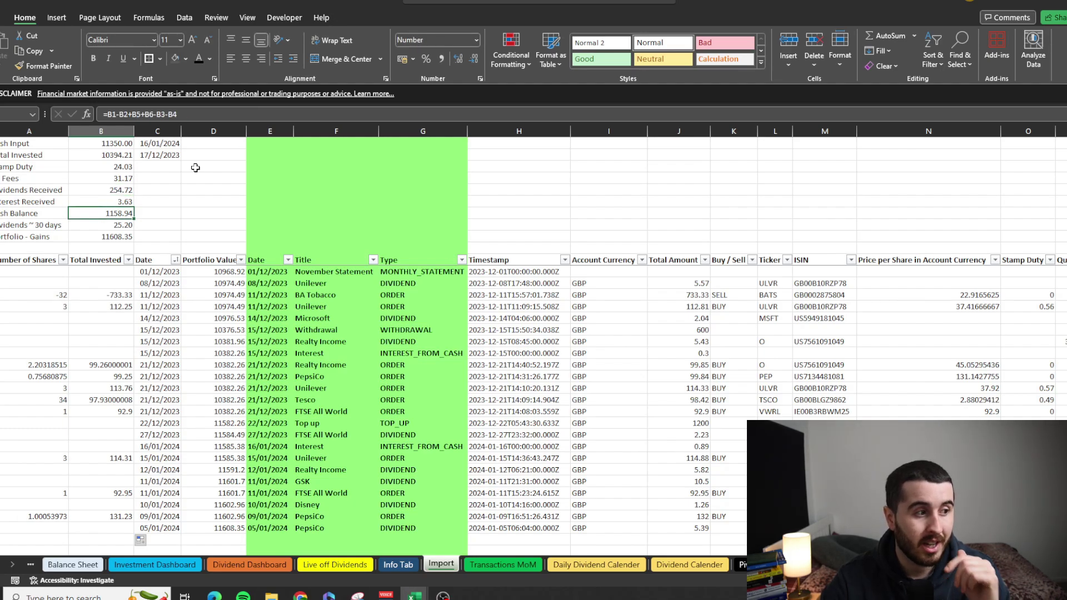
key("F2")
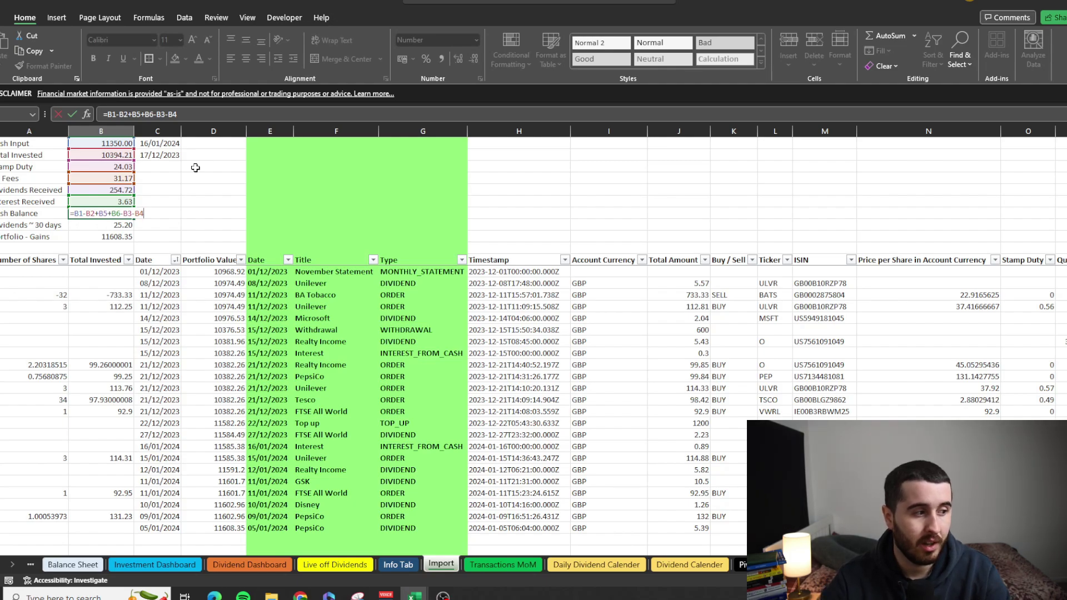
key("Escape")
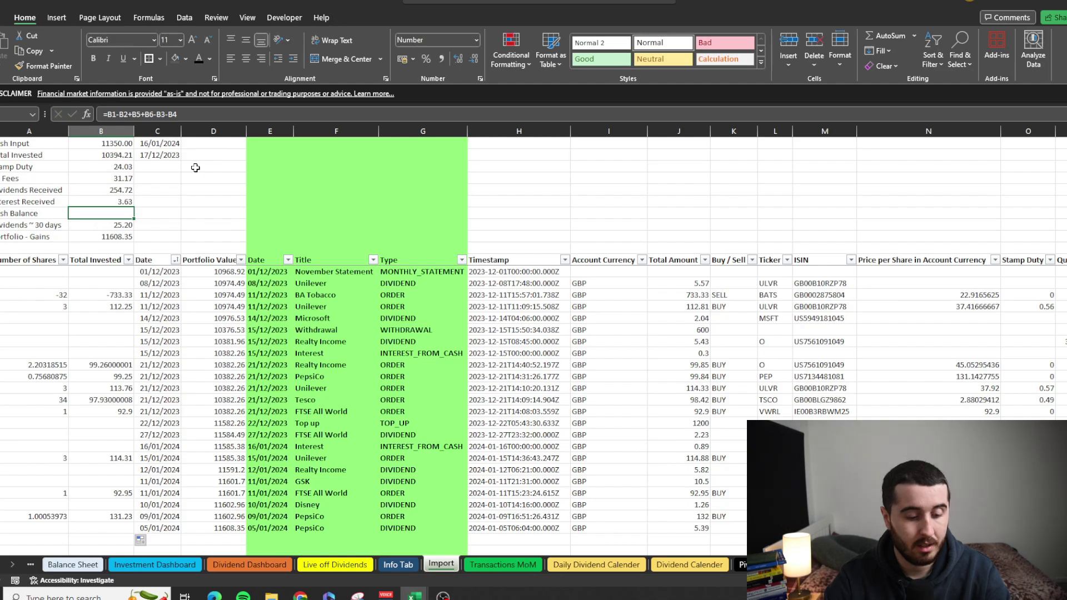
Step: Examine the 30-day dividends formula with its two dates in C1 and C2, and the Portfolio - Gains formula
key("Return")
scroll(168, 224, "down", 1)
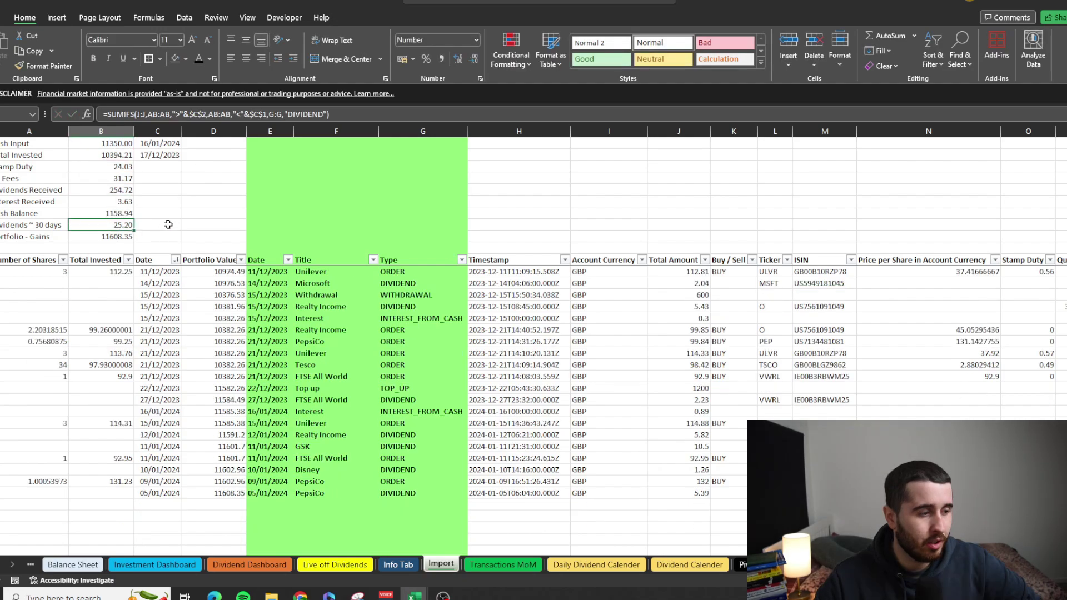
left_click(170, 145)
left_click(168, 155)
type("=C1-30")
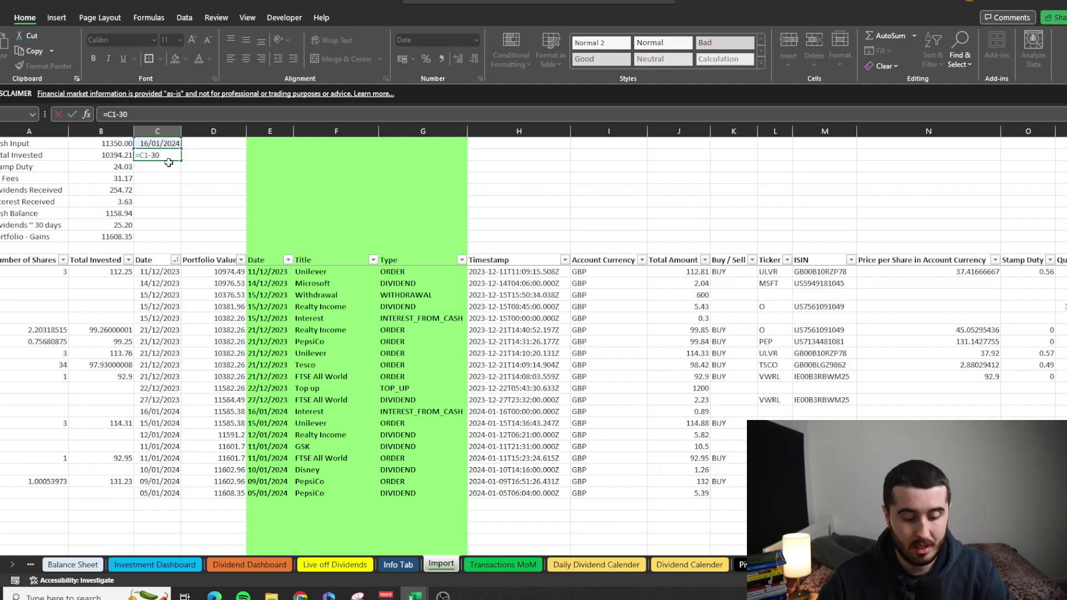
key("Escape")
double_click(128, 236)
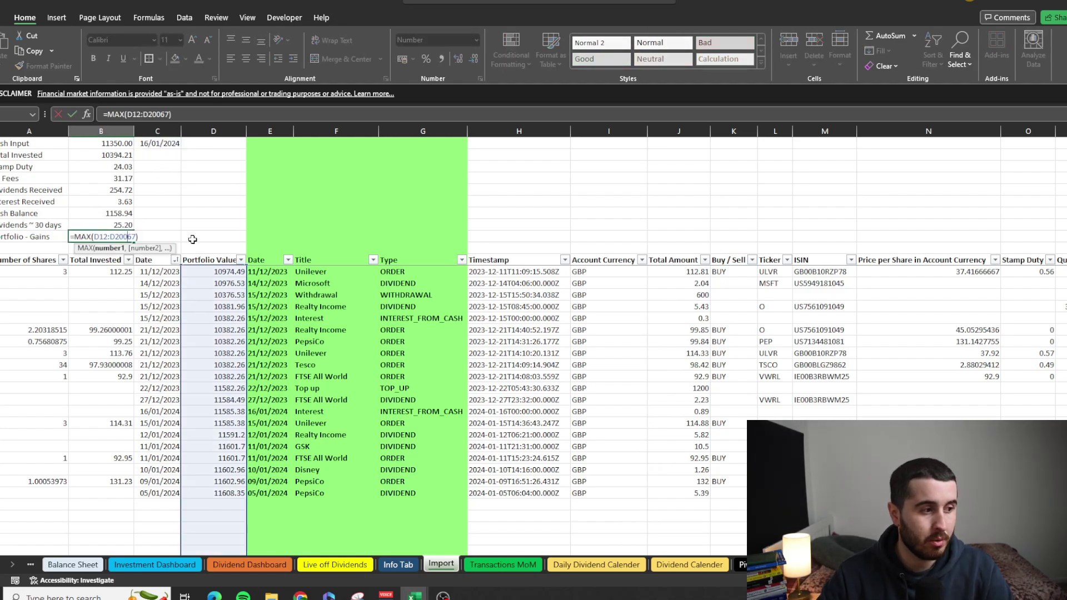
key("Escape")
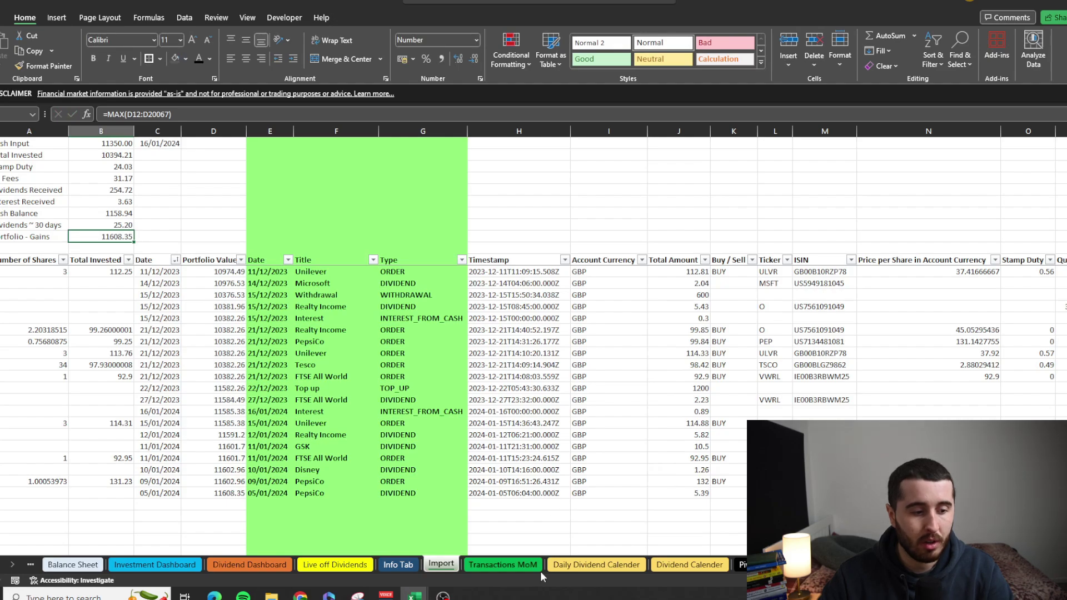
Step: Compare the stock list on the Info Tab sheet with the stock rows on the Transactions MoM sheet
left_click(521, 571)
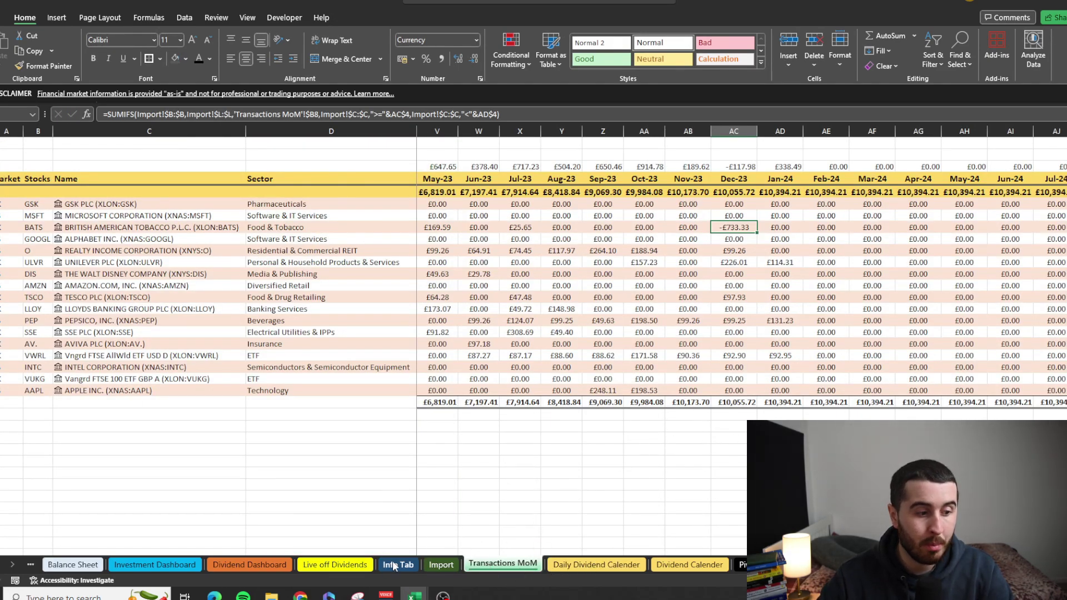
left_click(393, 566)
left_click_drag(15, 259, 428, 459)
left_click(529, 569)
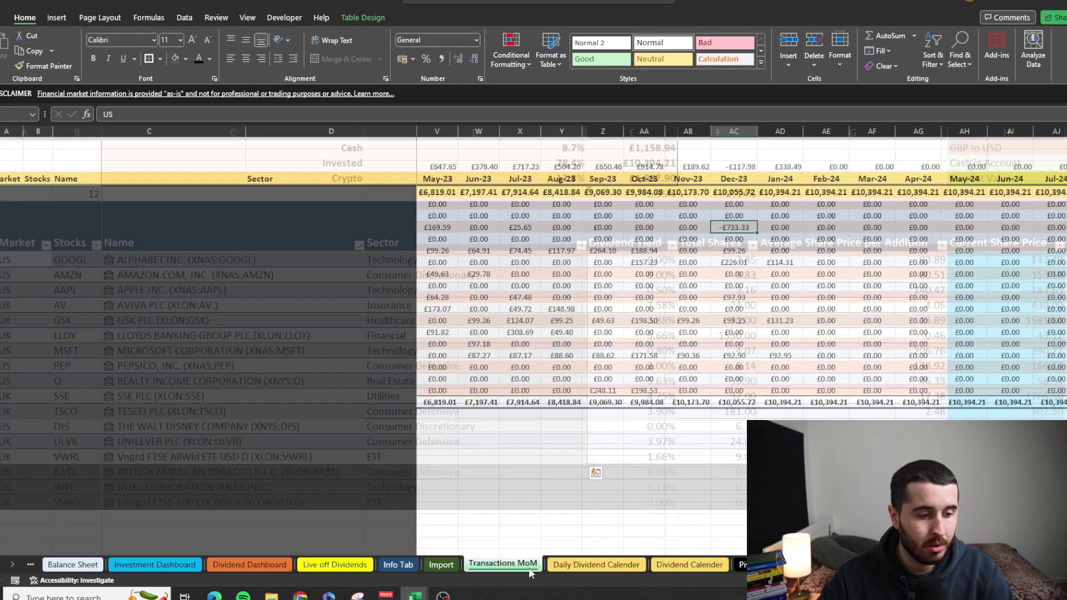
left_click_drag(11, 206, 345, 399)
left_click(603, 263)
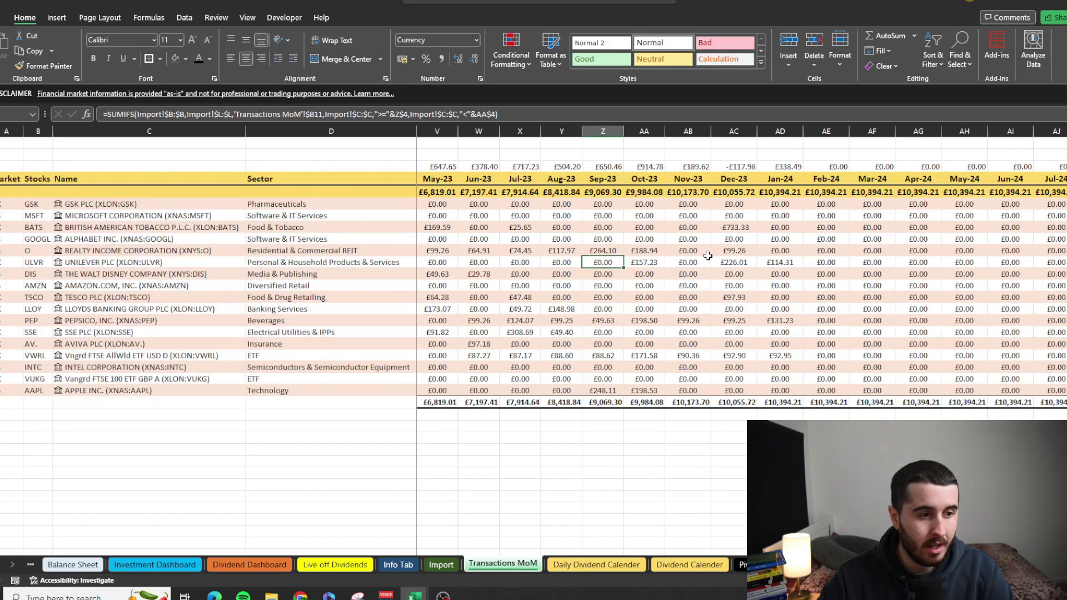
Step: Examine the British American Tobacco Dec-23 formula and the Dec-23 and Jan-24 header dates that bound it
left_click(743, 230)
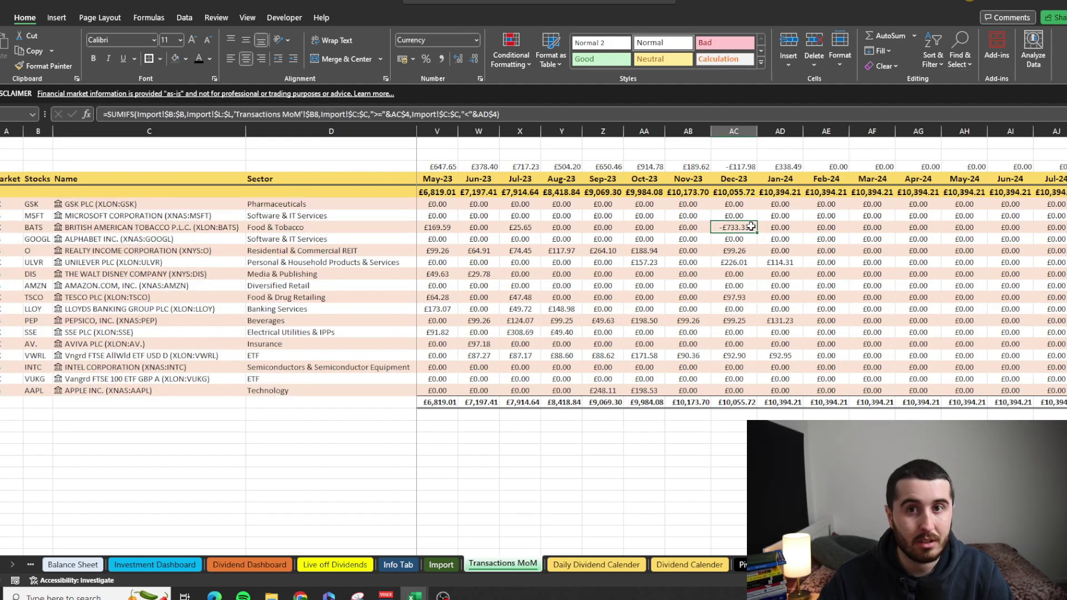
left_click(761, 177)
key("Left")
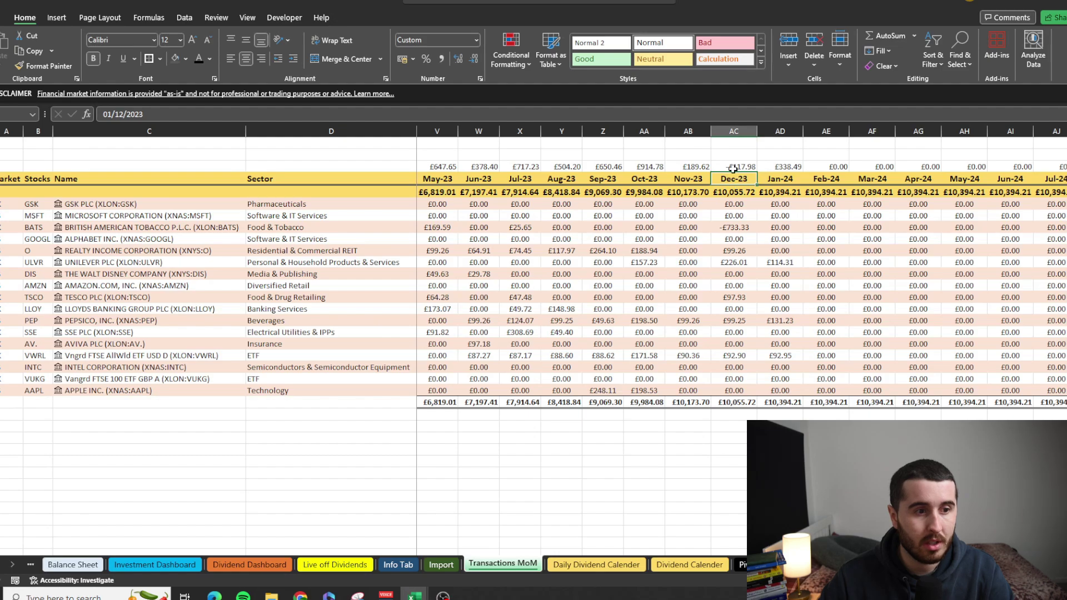
left_click(784, 177)
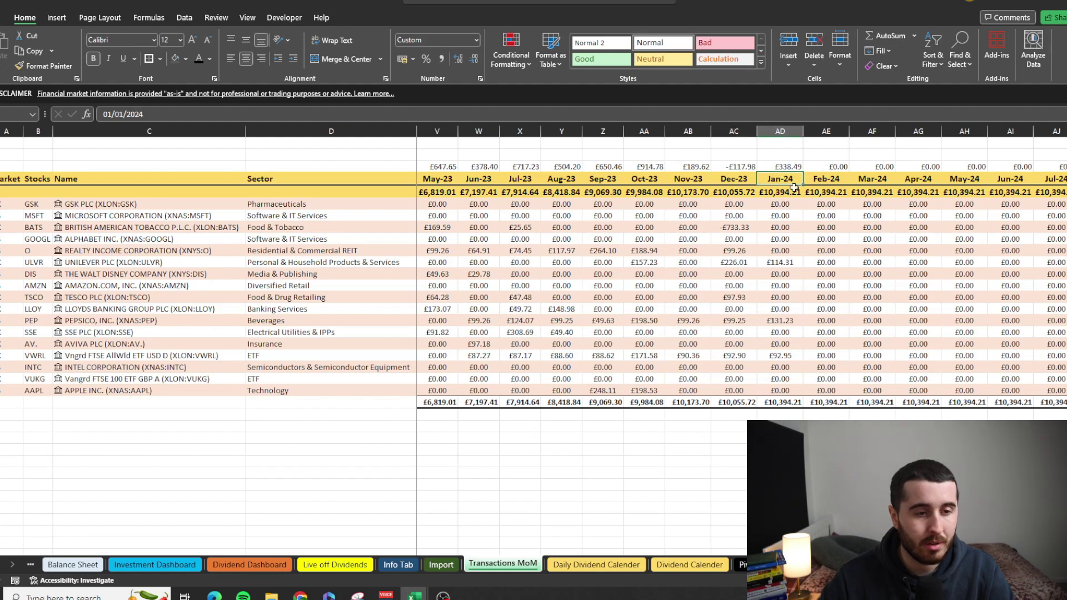
left_click(745, 227)
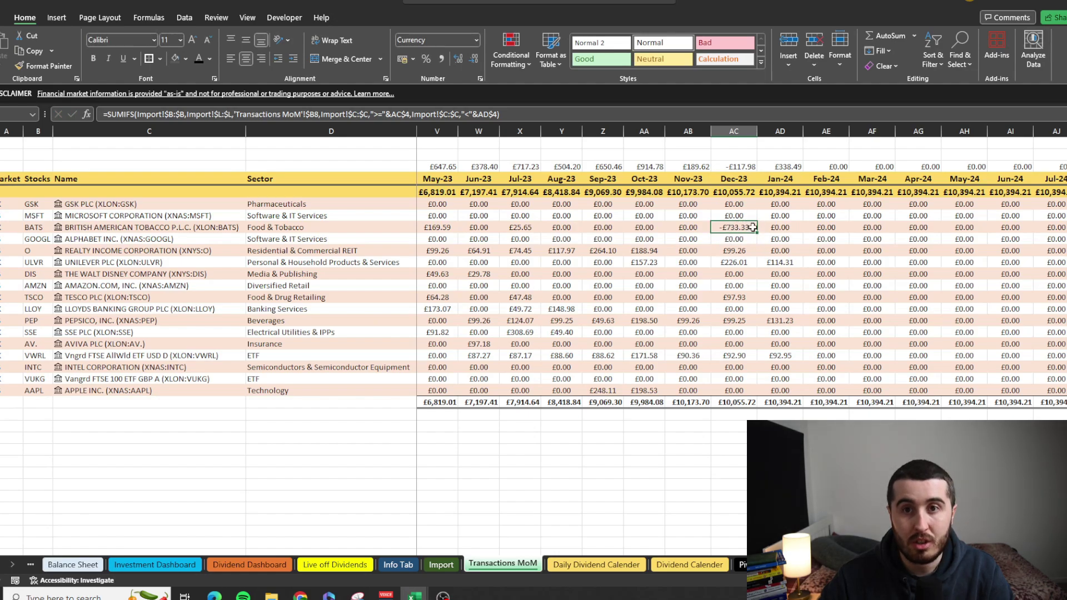
Step: Examine the Jan-24 column of monthly transactions and trace the references in Unilever's Jan-24 SUMIFS formula
key("Right")
left_click_drag(789, 204, 795, 390)
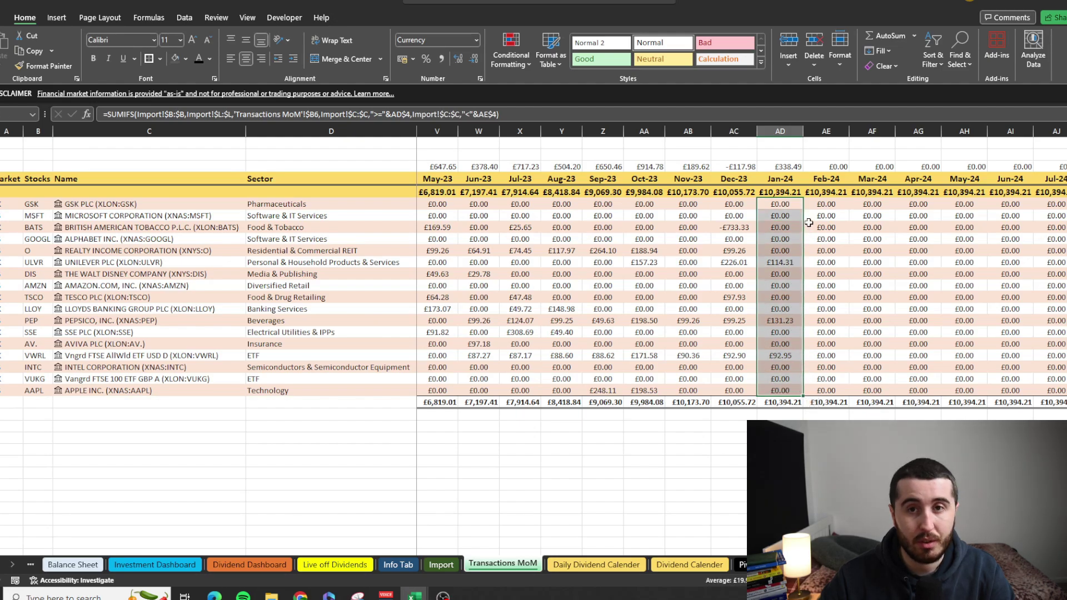
double_click(780, 262)
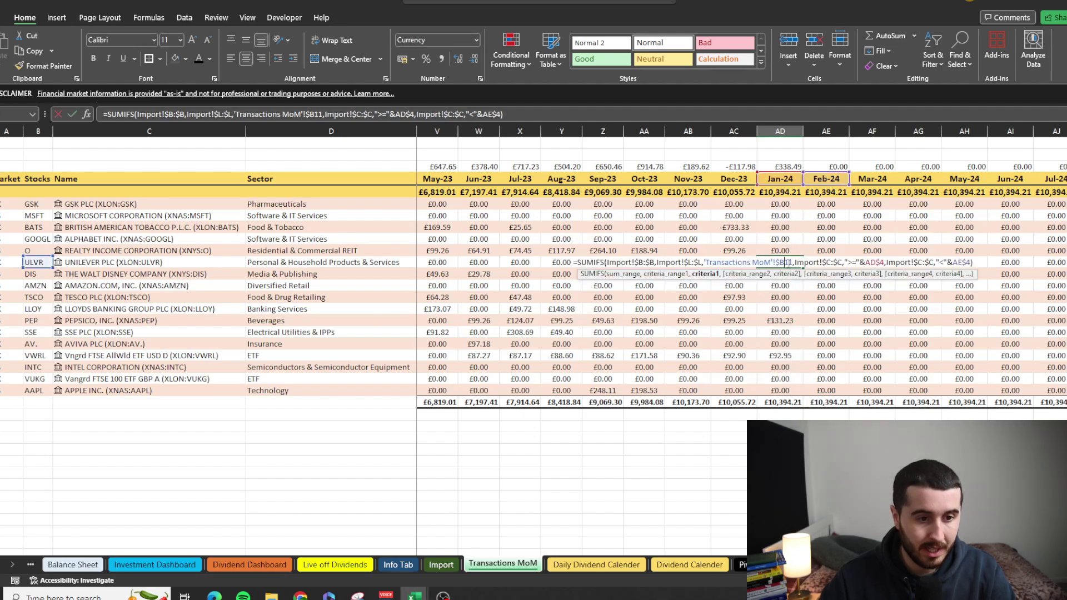
key("Escape")
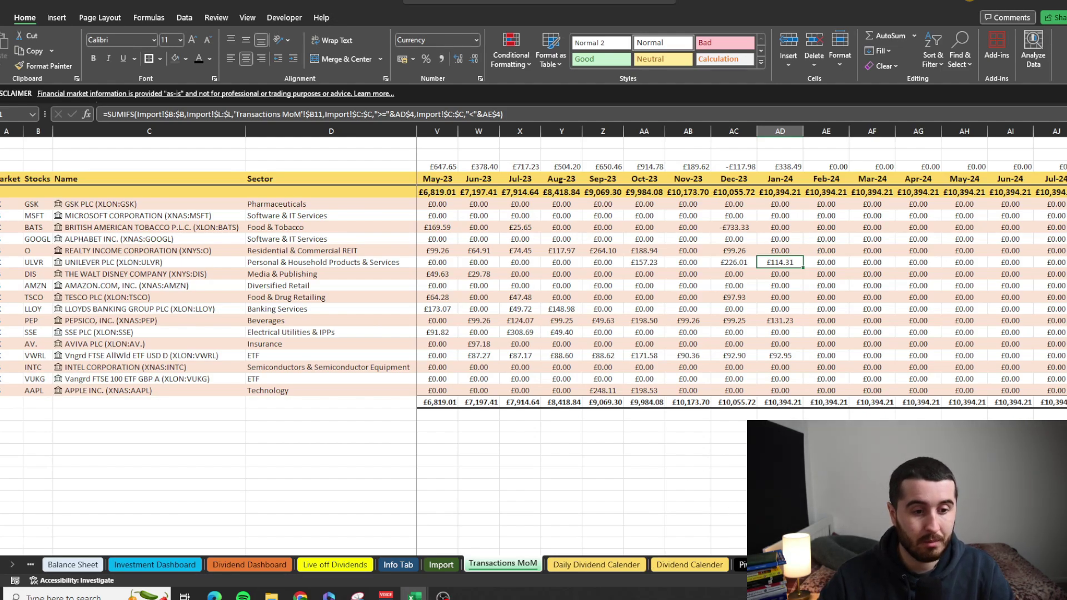
Step: Review the 2024 and 2023 grids on the Daily Dividend Calender sheet
left_click(609, 566)
scroll(599, 504, "up", 4)
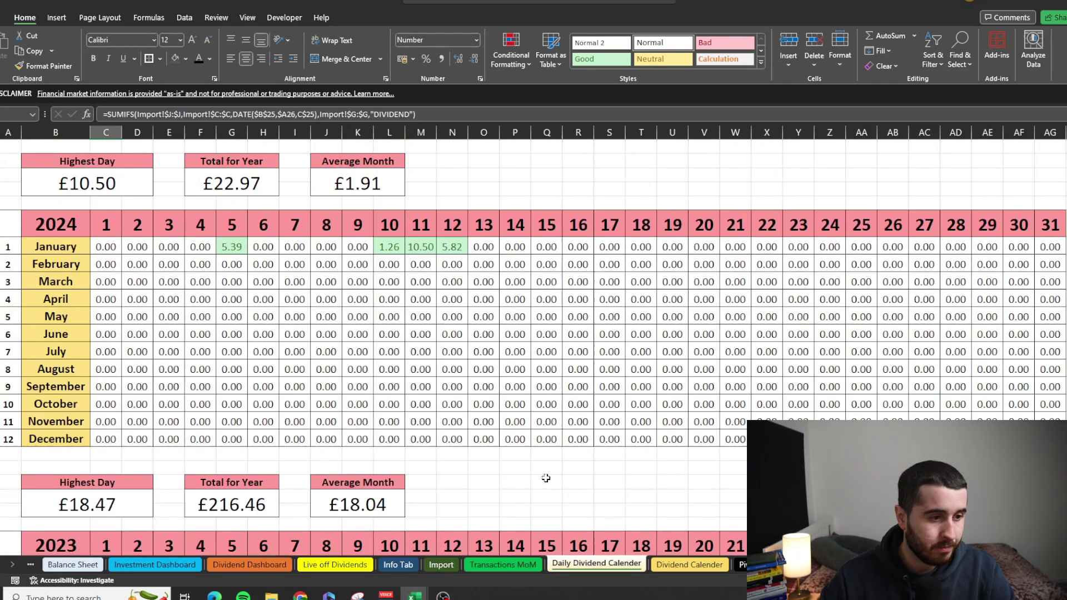
scroll(483, 428, "down", 4)
scroll(488, 384, "up", 4)
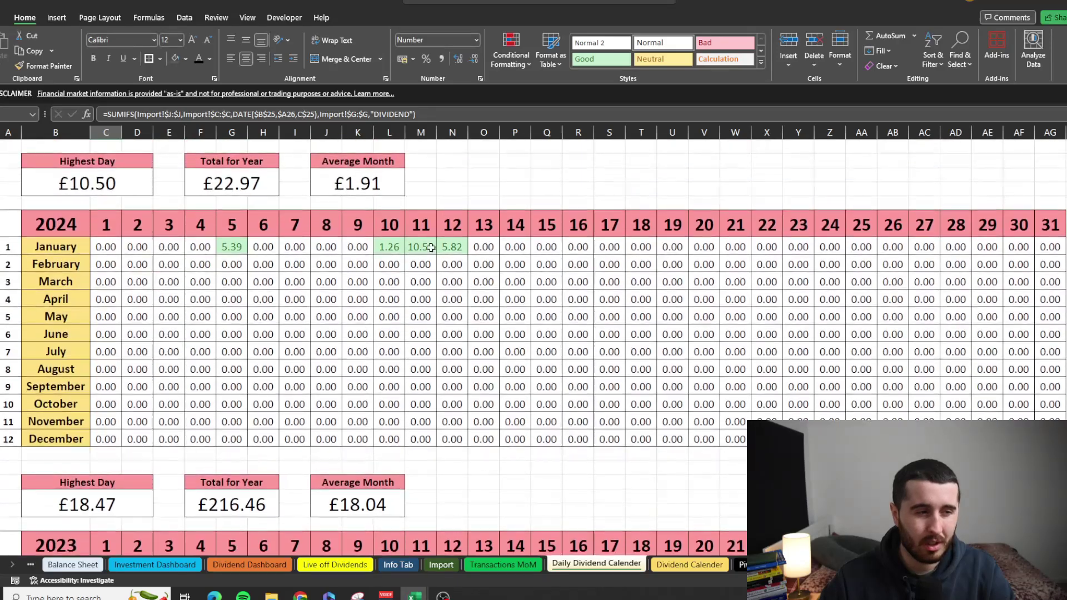
scroll(498, 354, "down", 6)
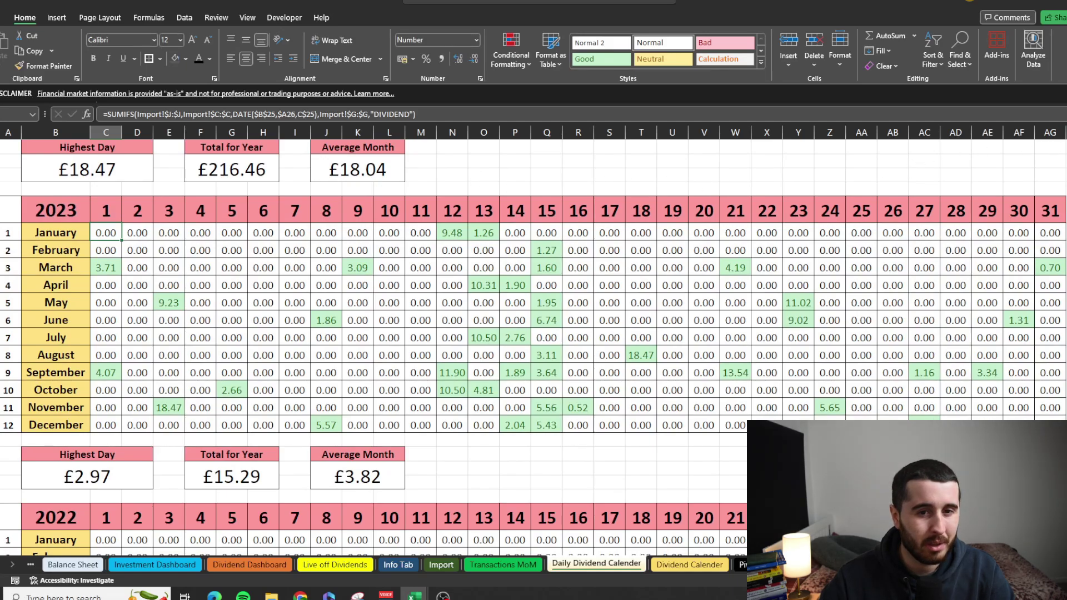
scroll(258, 194, "up", 1)
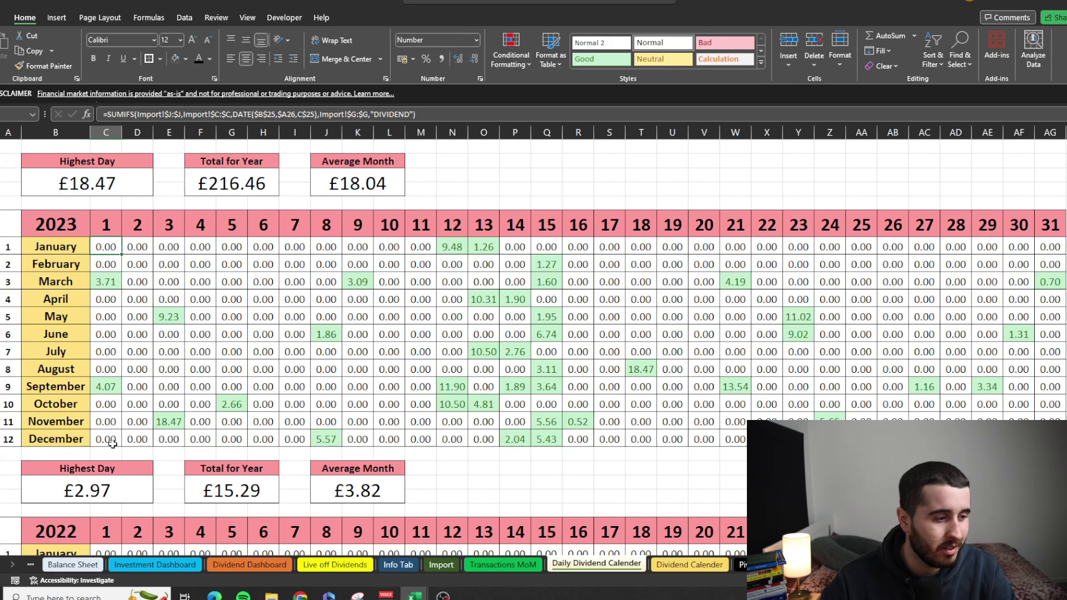
Step: Review the 2023 daily dividend entries along the December row and across the May to October rows
left_click_drag(111, 439, 872, 415)
left_click(704, 454)
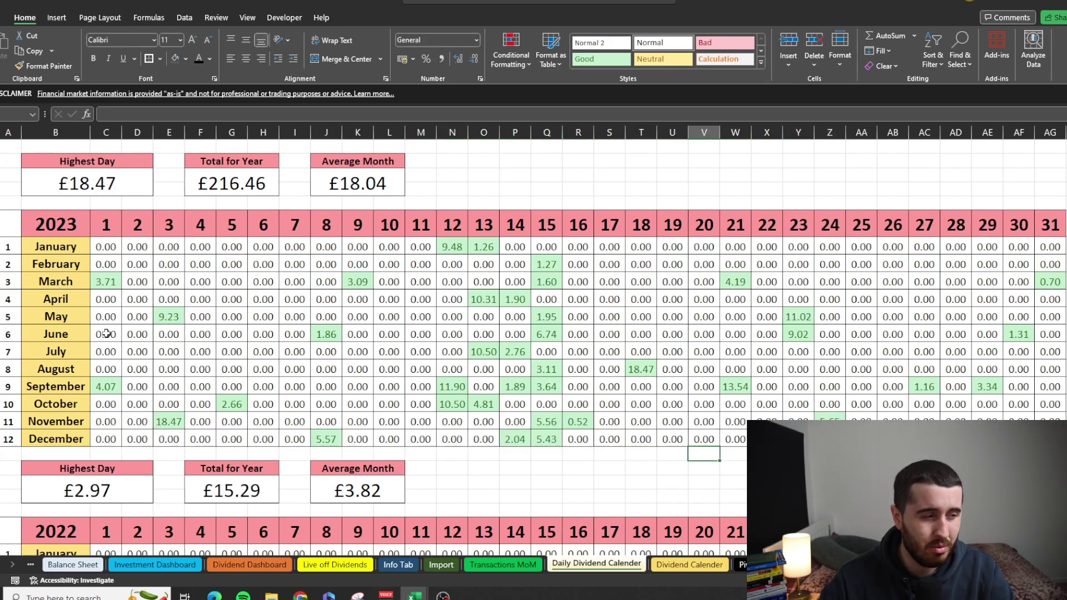
left_click_drag(114, 317, 906, 412)
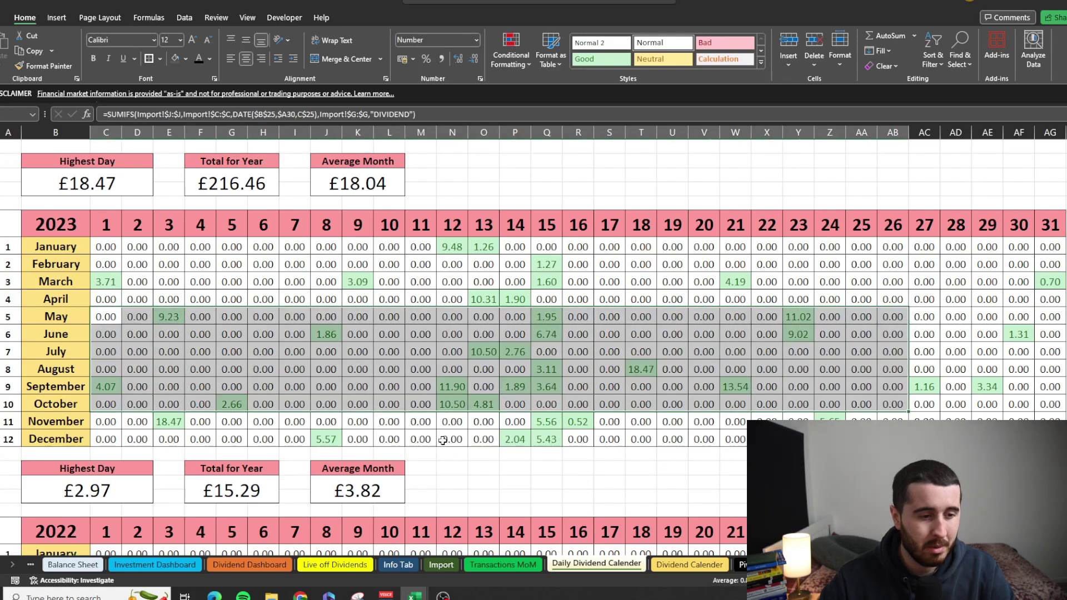
left_click(578, 453)
Step: Examine the SUMIFS formula for 1 January 2023 in the daily dividend grid and the year grids below
left_click(114, 251)
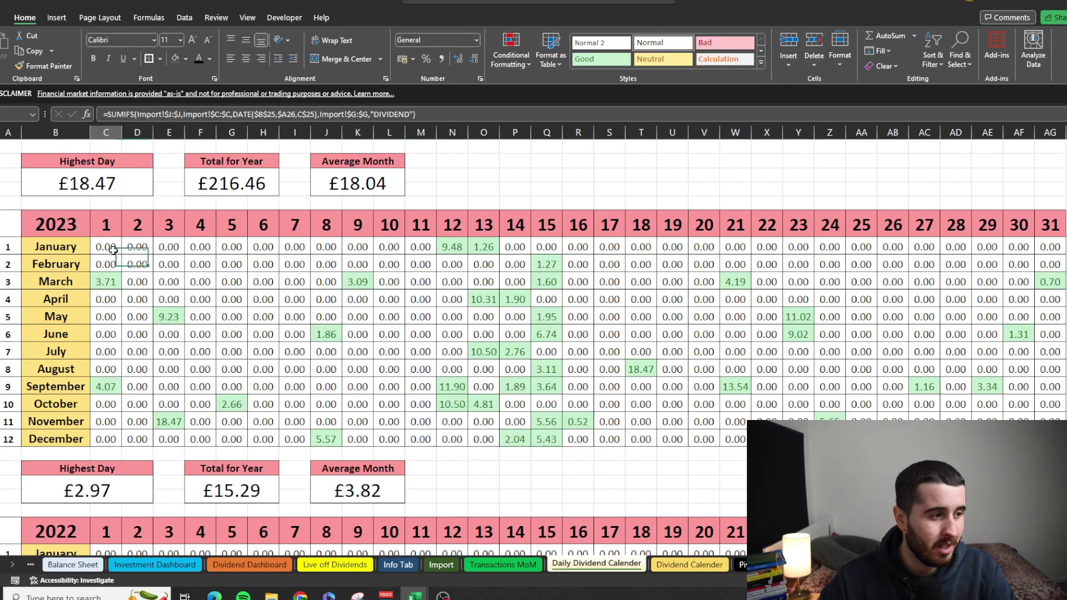
double_click(114, 248)
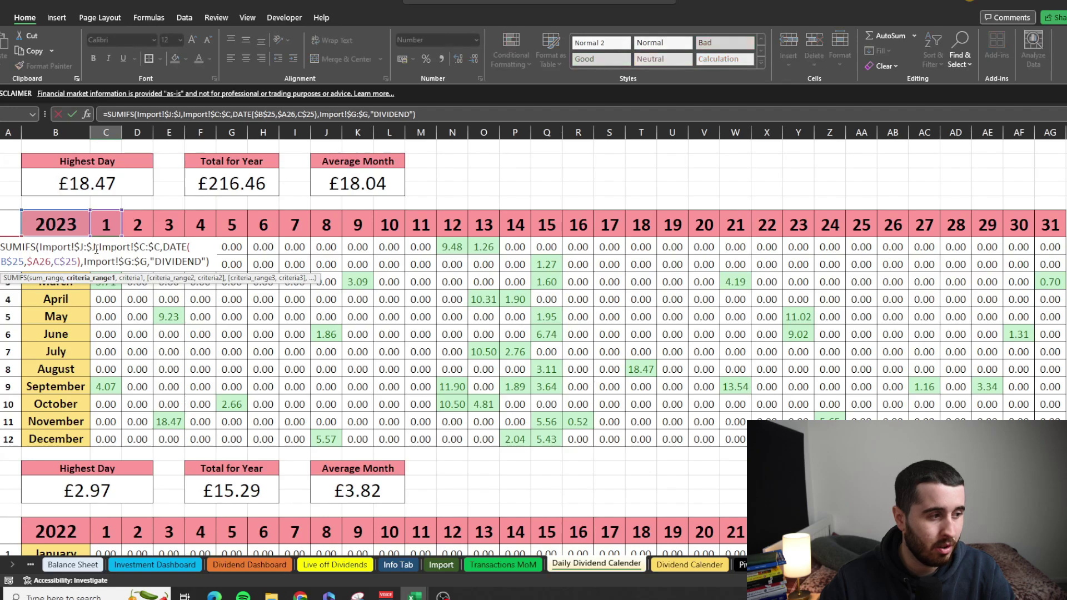
key("Escape")
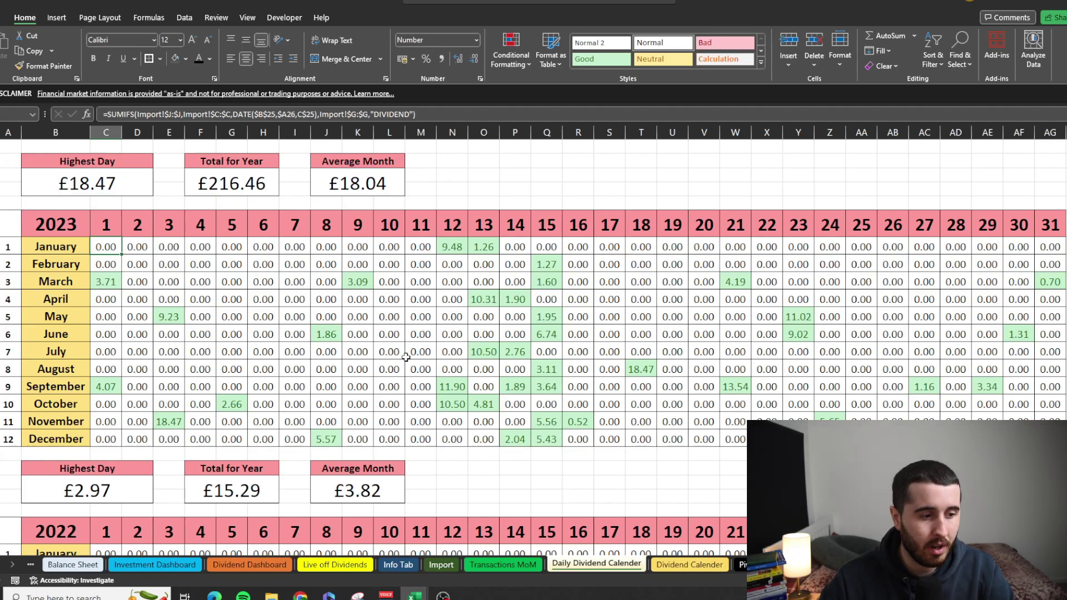
scroll(550, 411, "down", 6)
scroll(613, 460, "up", 6)
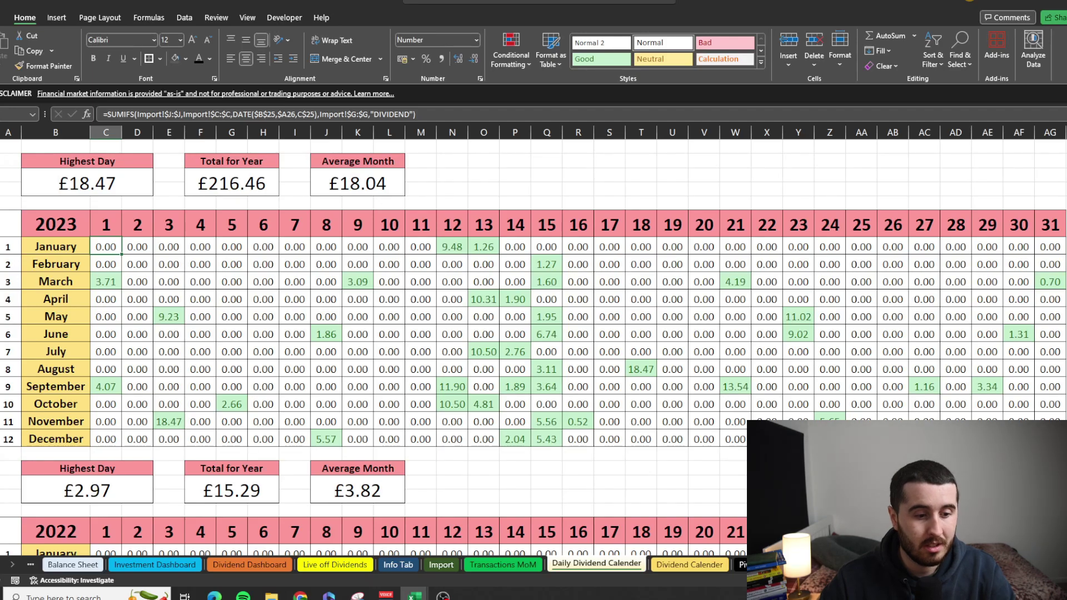
Step: Review the monthly dividends per stock on the Dividend Calender sheet, from Sep-22 through the 2024 columns
left_click(712, 564)
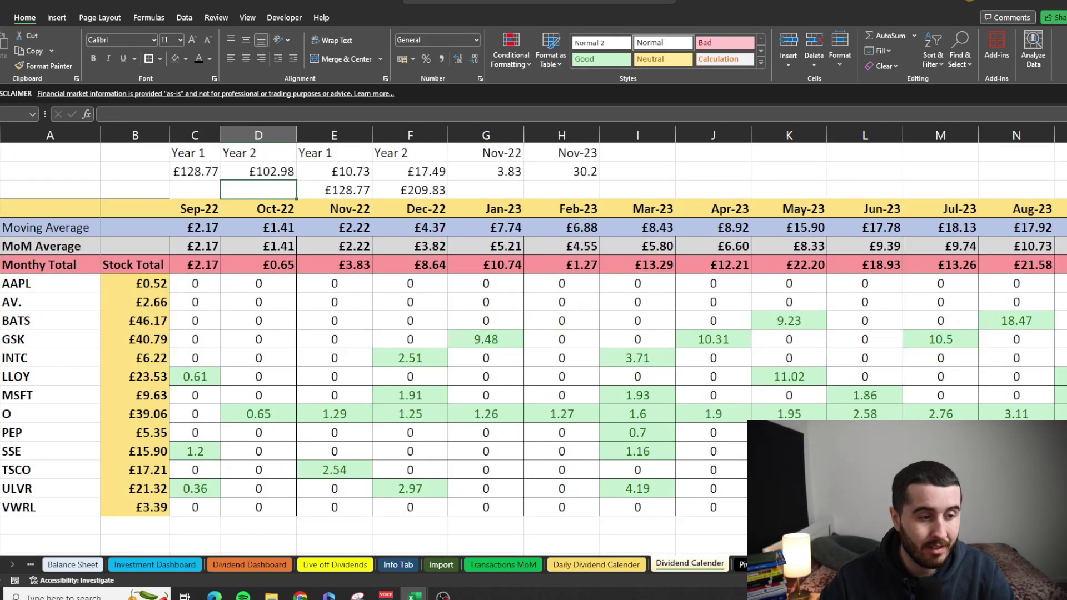
scroll(583, 339, "right", 5)
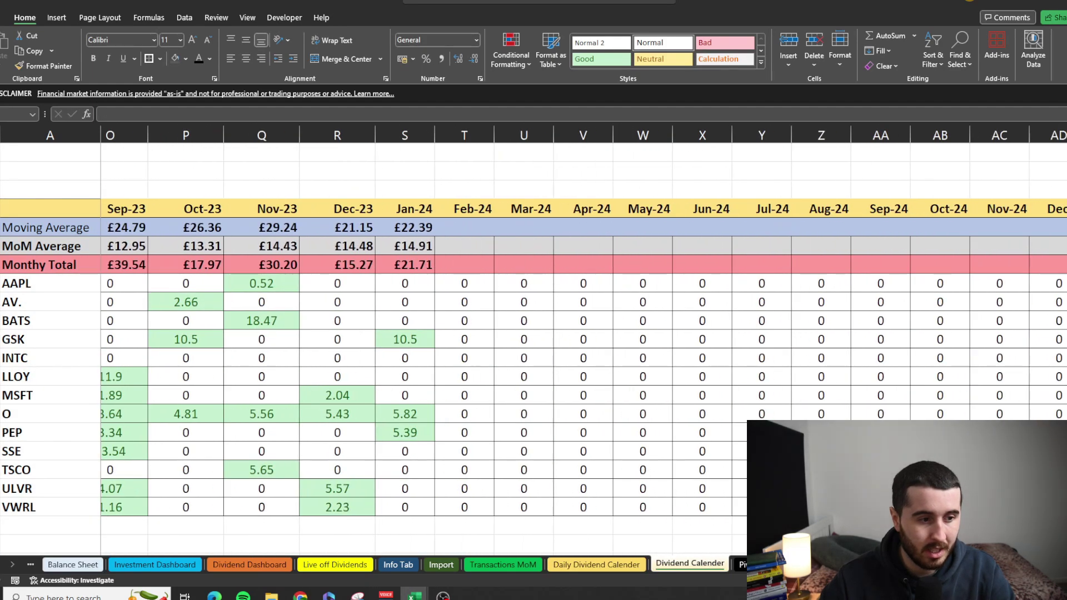
scroll(460, 400, "down", 1)
scroll(351, 372, "up", 1)
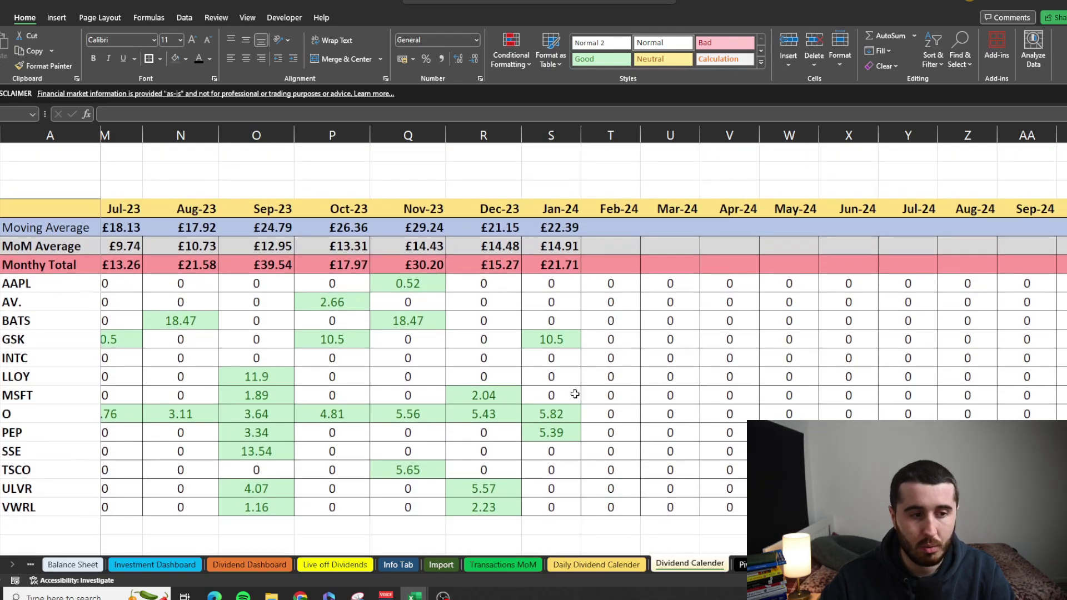
scroll(583, 339, "left", 5)
scroll(584, 339, "right", 1)
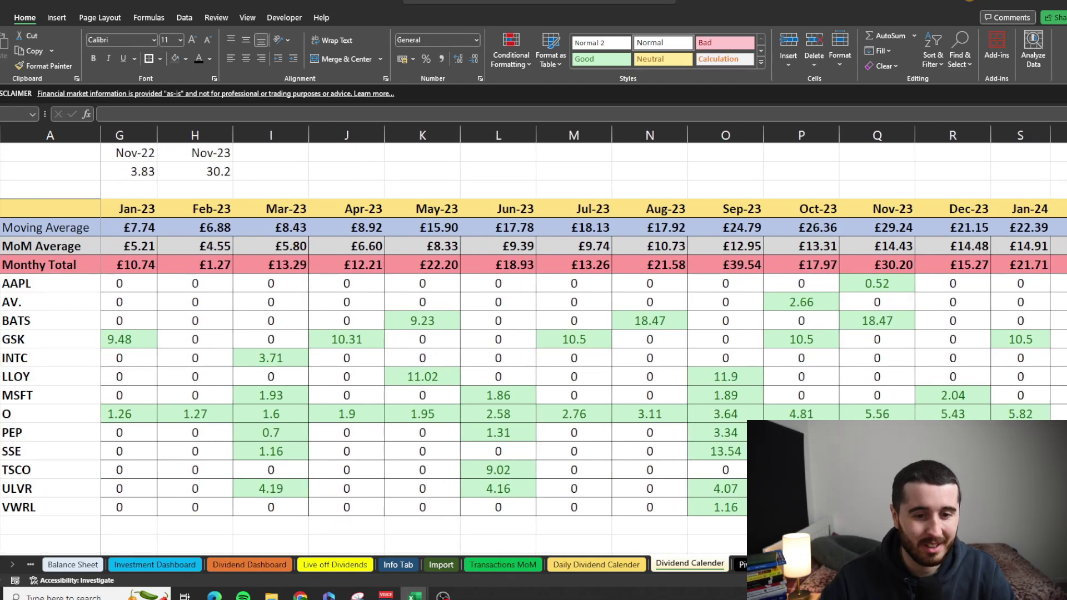
scroll(583, 339, "left", 1)
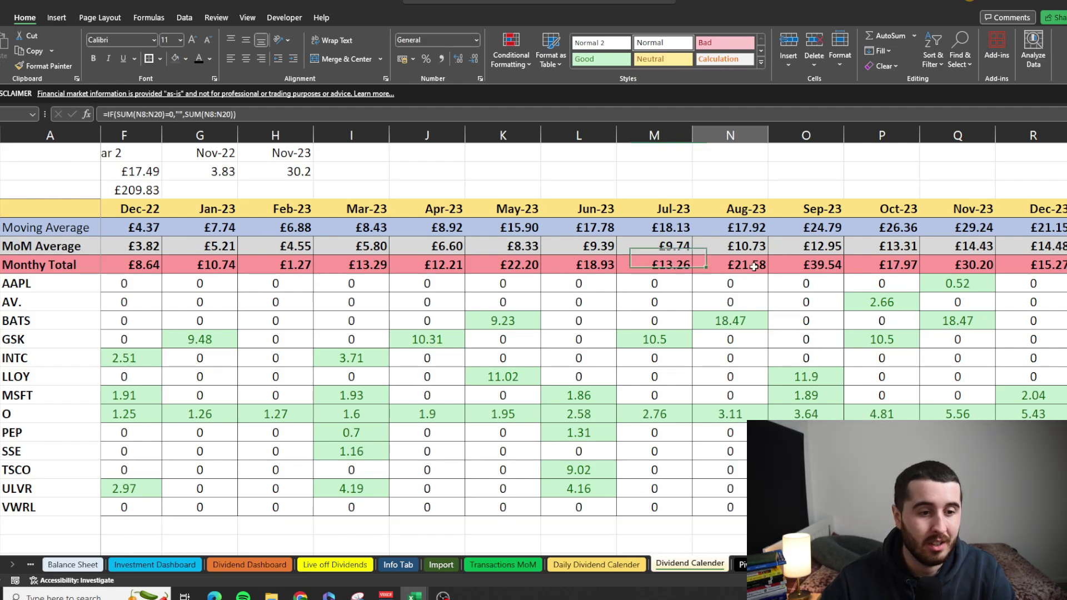
Step: Examine the Aug-23 formulas in the MoM Average and Moving Average rows and the monthly totals they reference
double_click(748, 245)
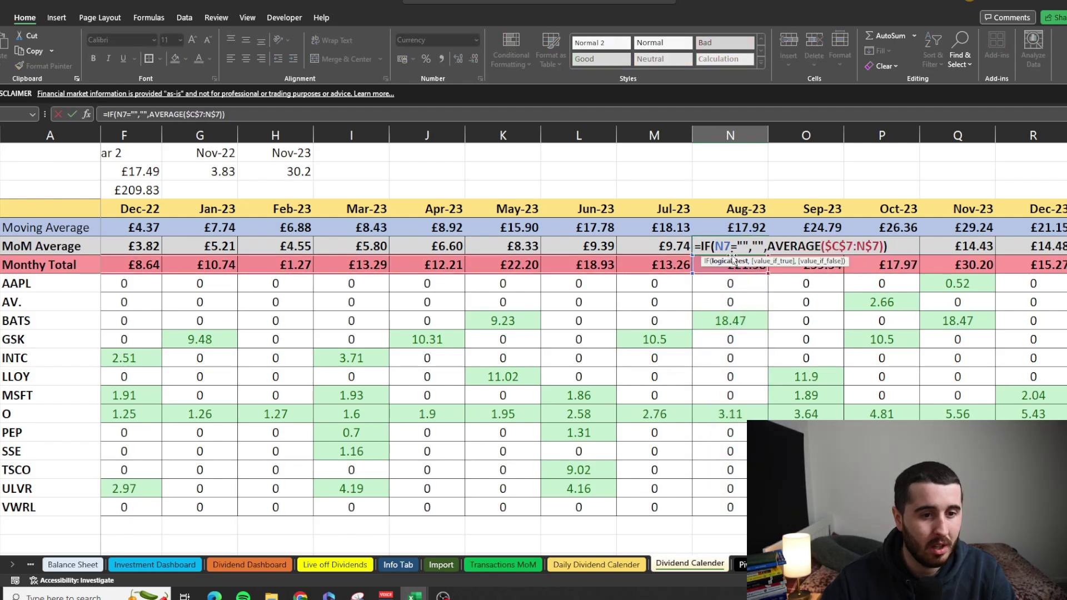
scroll(845, 289, "left", 4)
scroll(845, 289, "right", 7)
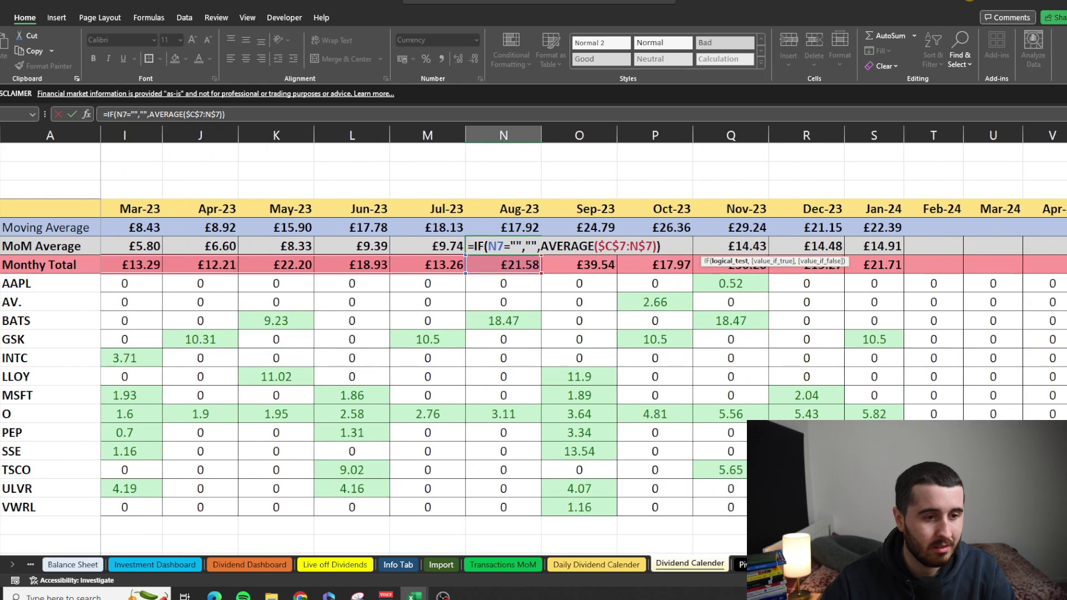
key("Escape")
scroll(583, 339, "left", 3)
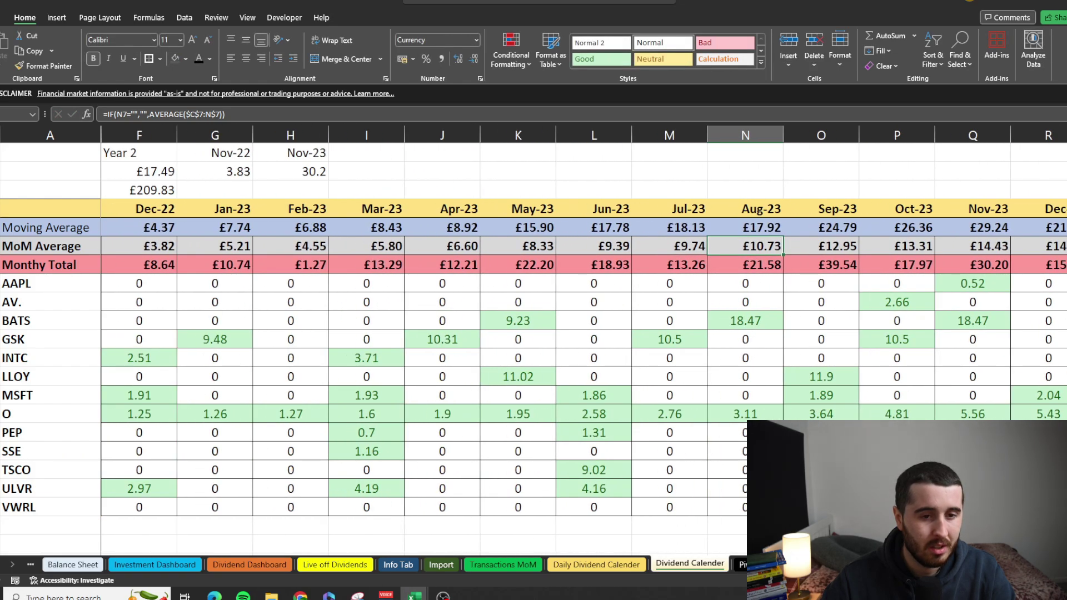
double_click(757, 229)
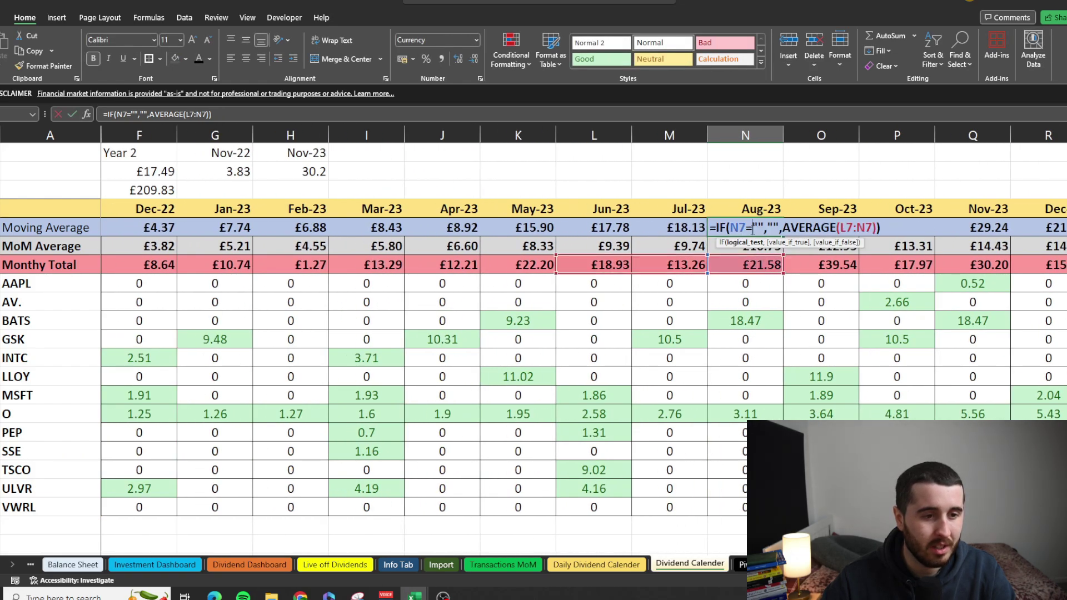
key("Escape")
scroll(794, 314, "left", 4)
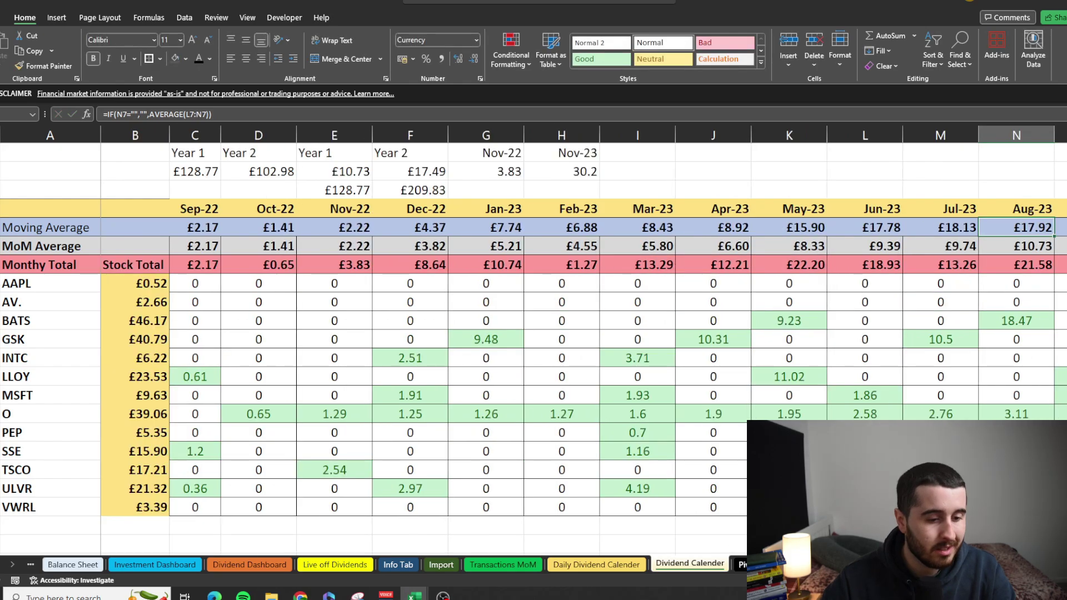
Step: Switch to the workbook with the Investment Transactions sheet and review its Investment Dashboard, Dividend Dashboard and Information Tab
left_click(249, 564)
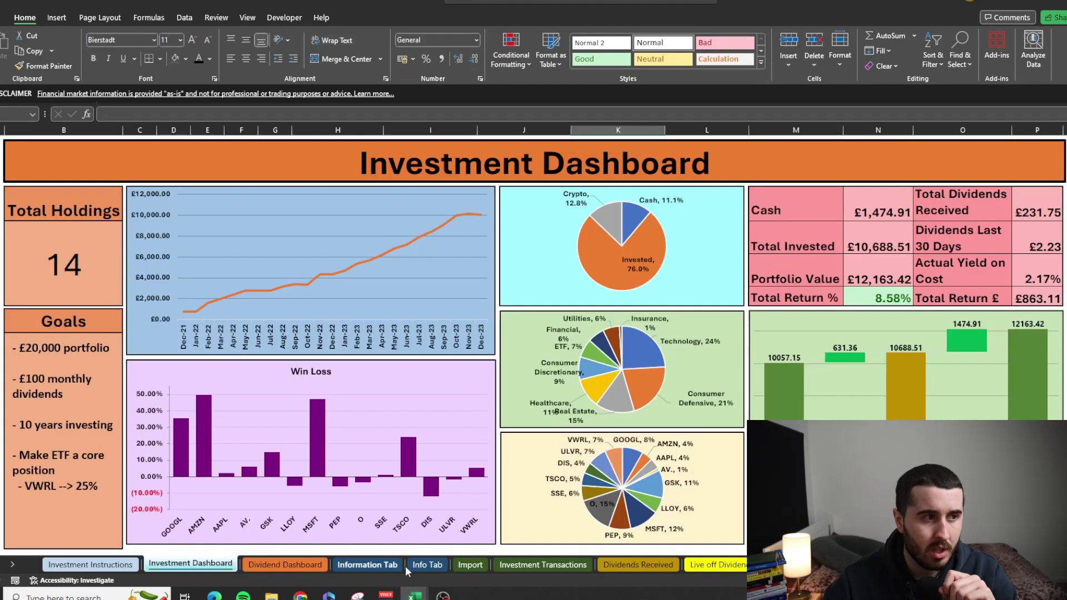
left_click(428, 564)
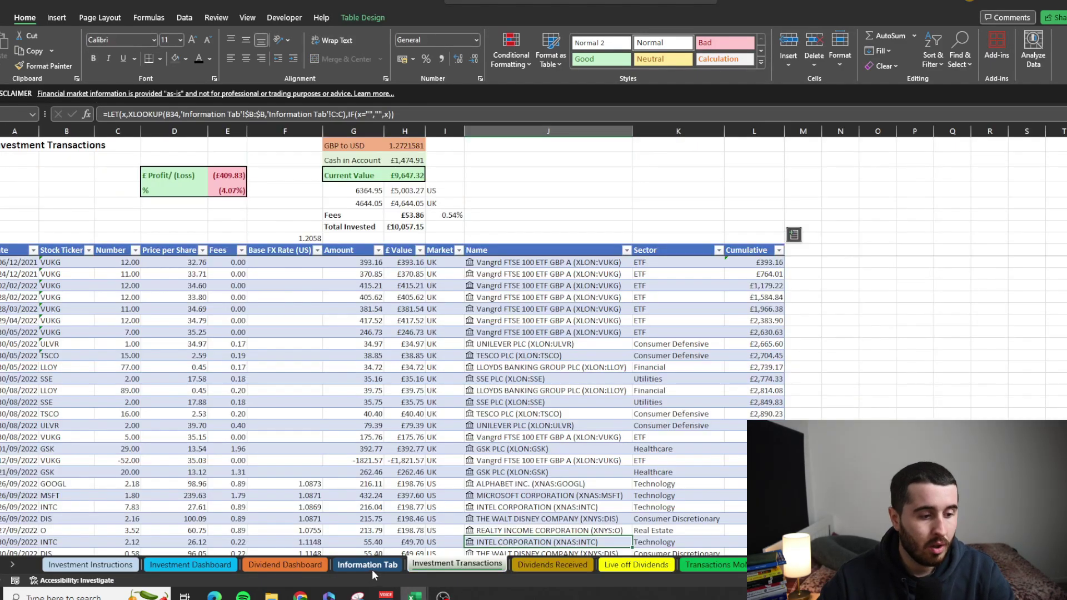
left_click(372, 566)
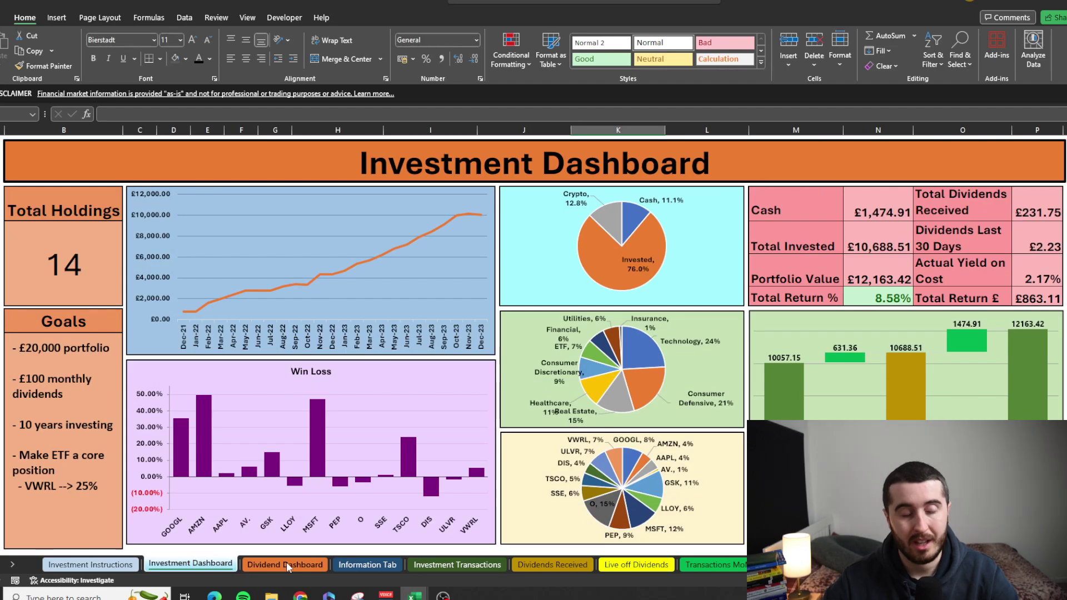
left_click(286, 563)
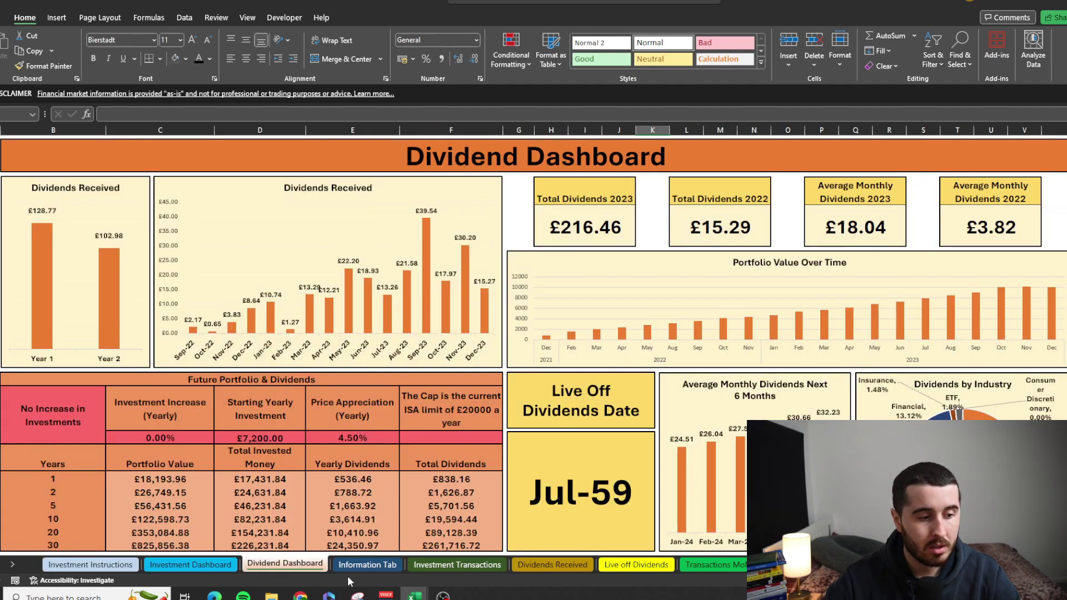
left_click(368, 565)
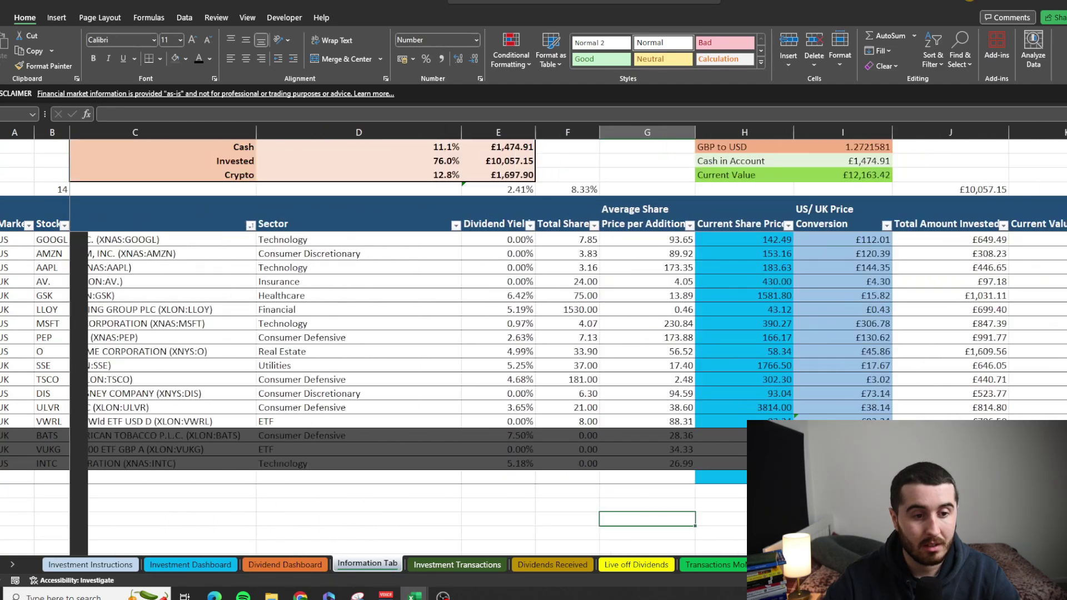
Step: Review the Investment Transactions table and select the date of its first VUKG transaction
left_click(487, 568)
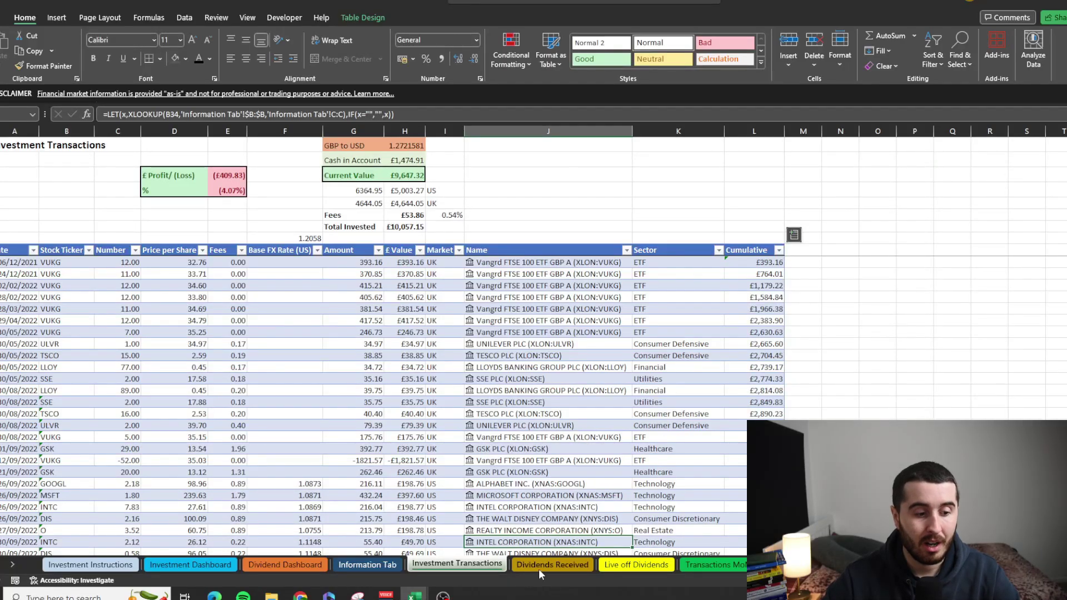
left_click(536, 564)
left_click(462, 567)
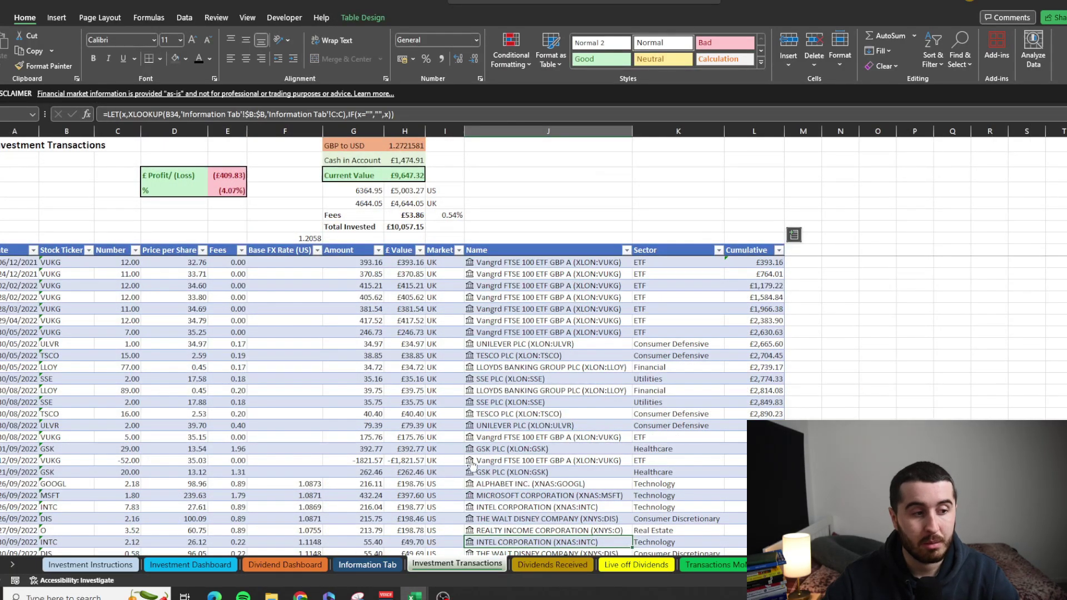
scroll(472, 465, "down", 2)
scroll(472, 457, "up", 2)
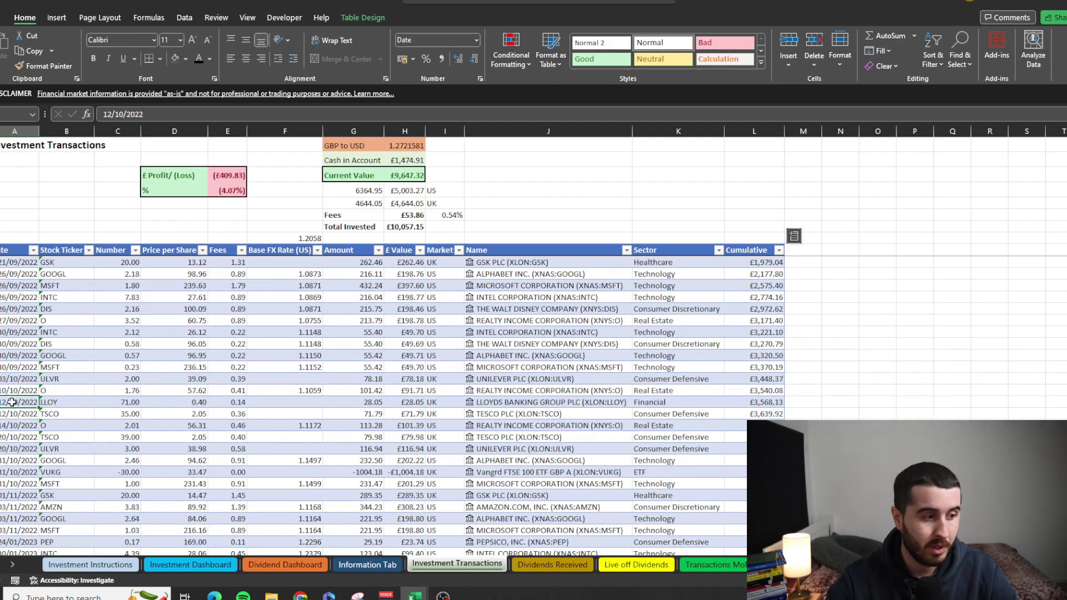
scroll(12, 401, "up", 6)
left_click(9, 264)
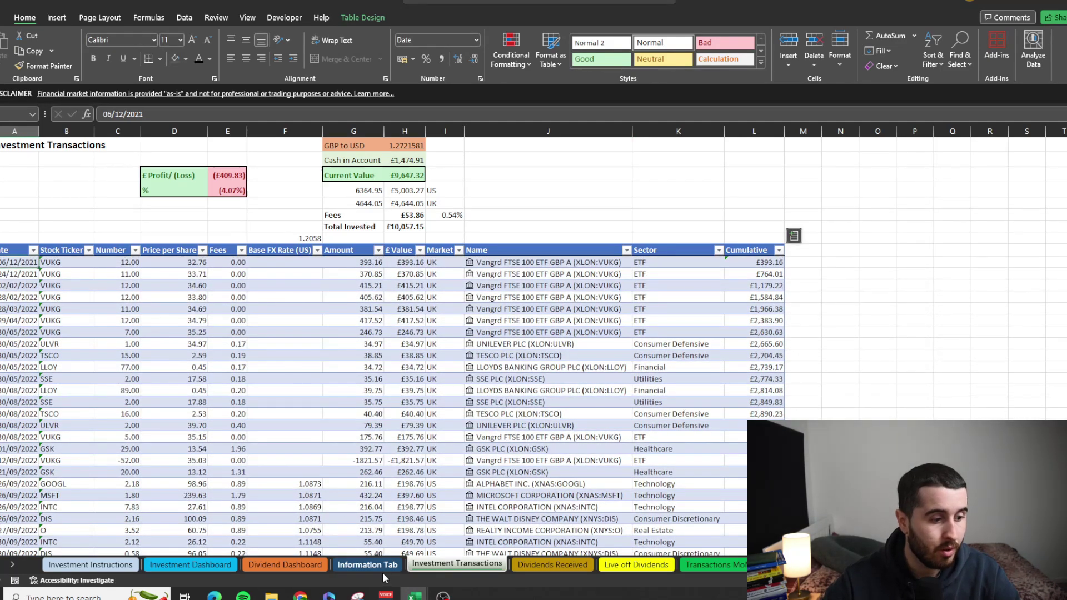
Step: Examine the stock tickers listed on the Information Tab, around the AV. to PEP rows
left_click(380, 566)
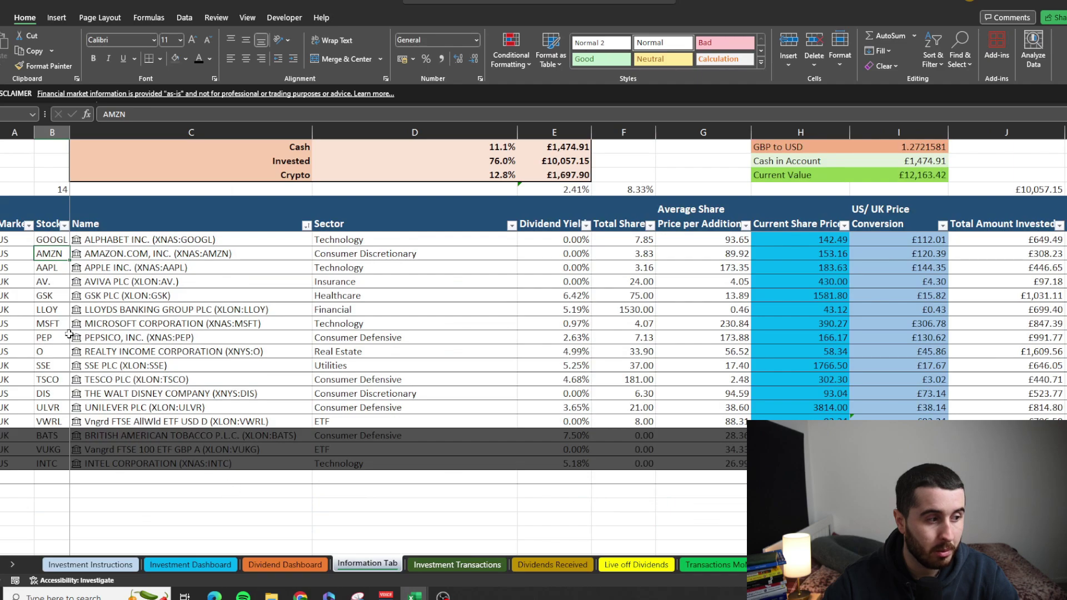
left_click(54, 297)
left_click_drag(53, 337, 53, 297)
left_click_drag(53, 282, 58, 337)
left_click(56, 309)
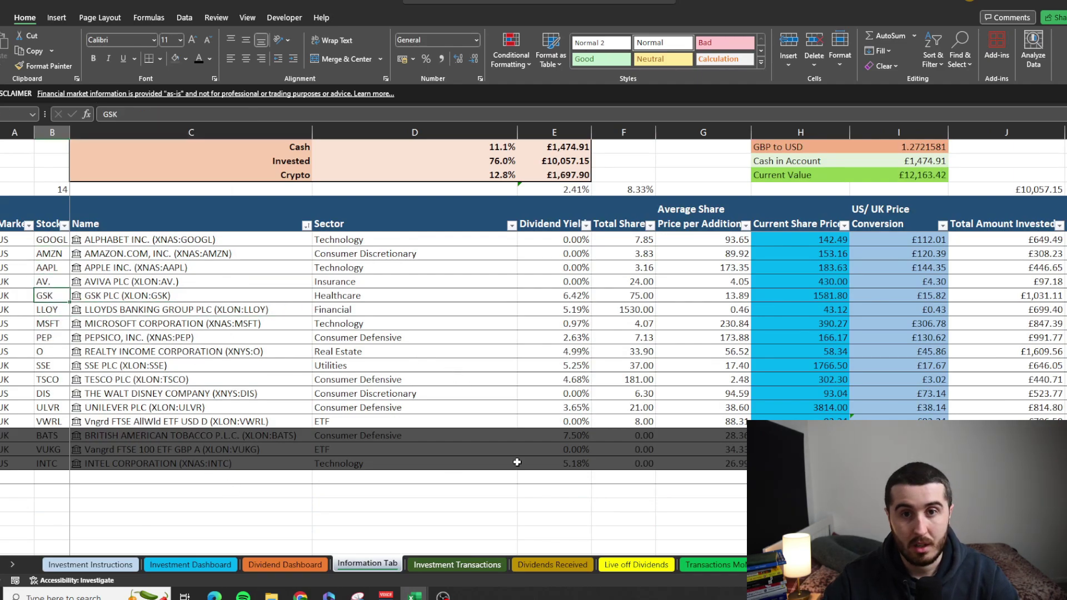
Step: Walk through the first VUKG transaction on Investment Transactions, from its stock ticker to the Base FX Rate and Amount formula
left_click(457, 565)
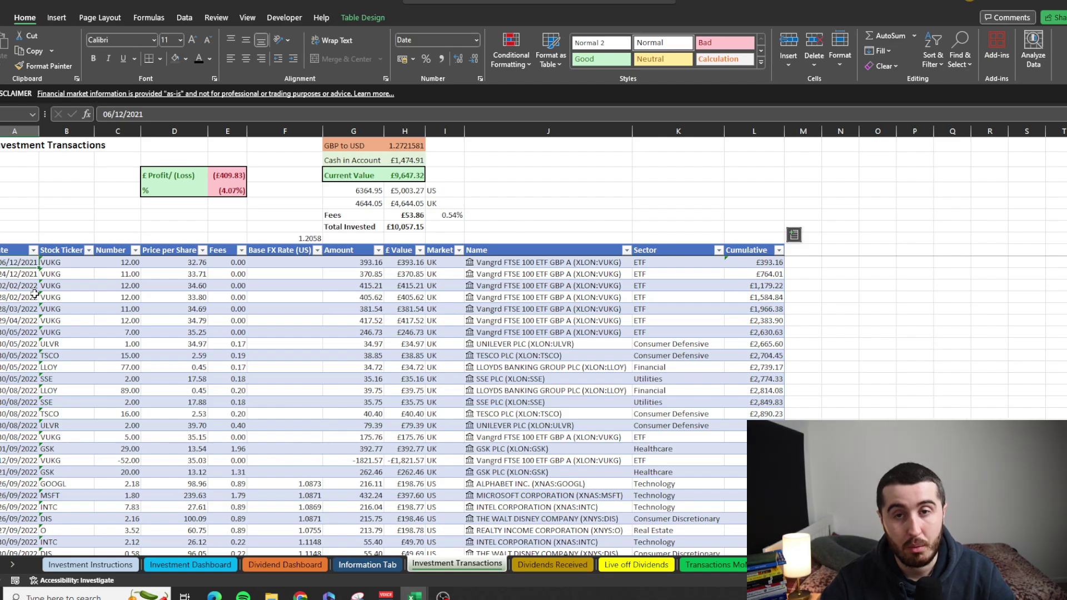
key("Right")
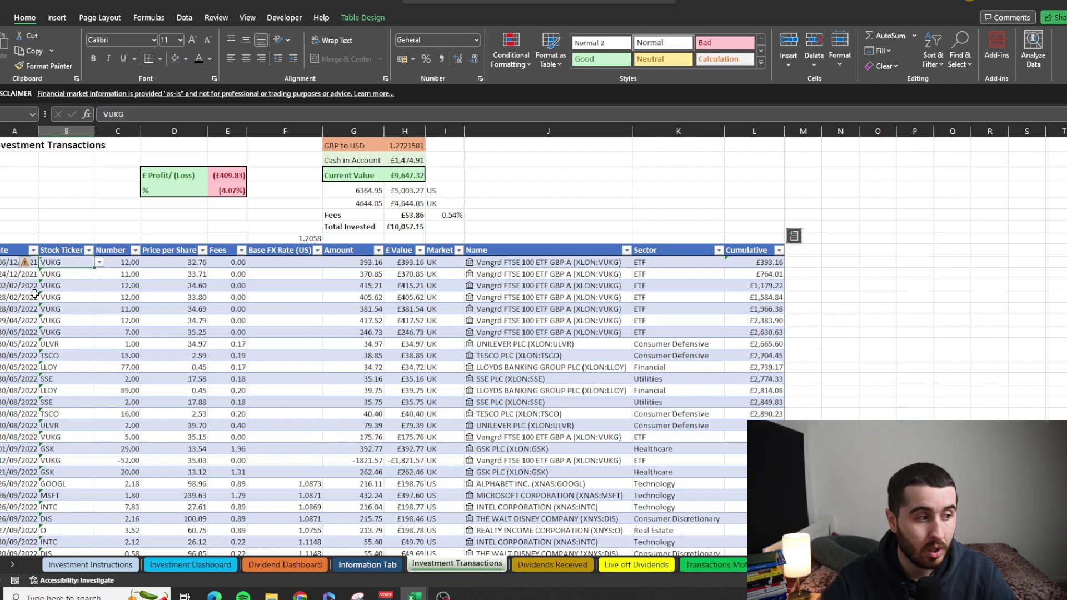
key("Right")
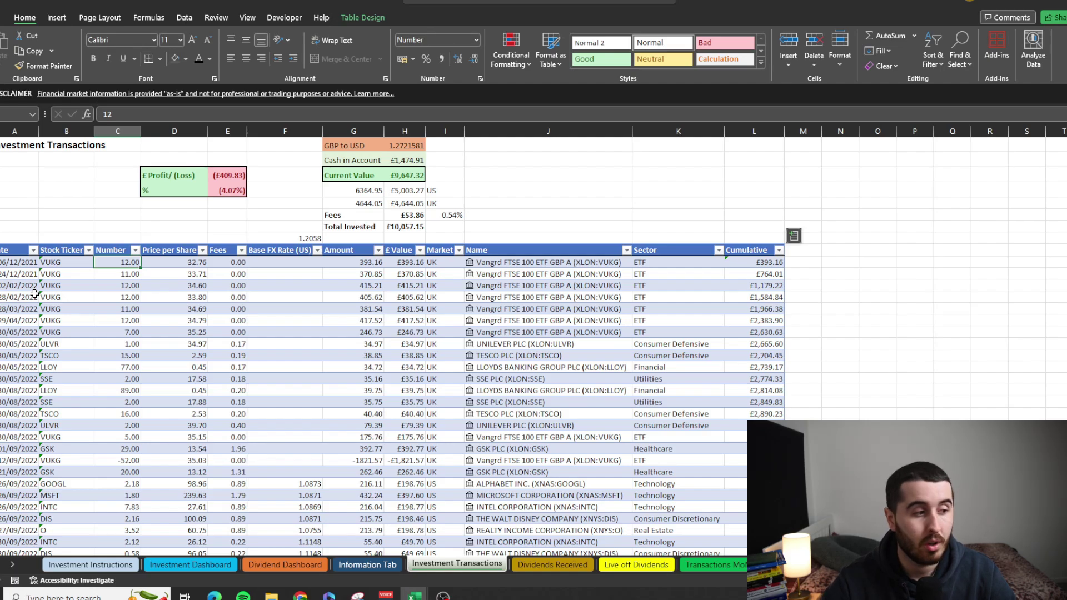
key("Right")
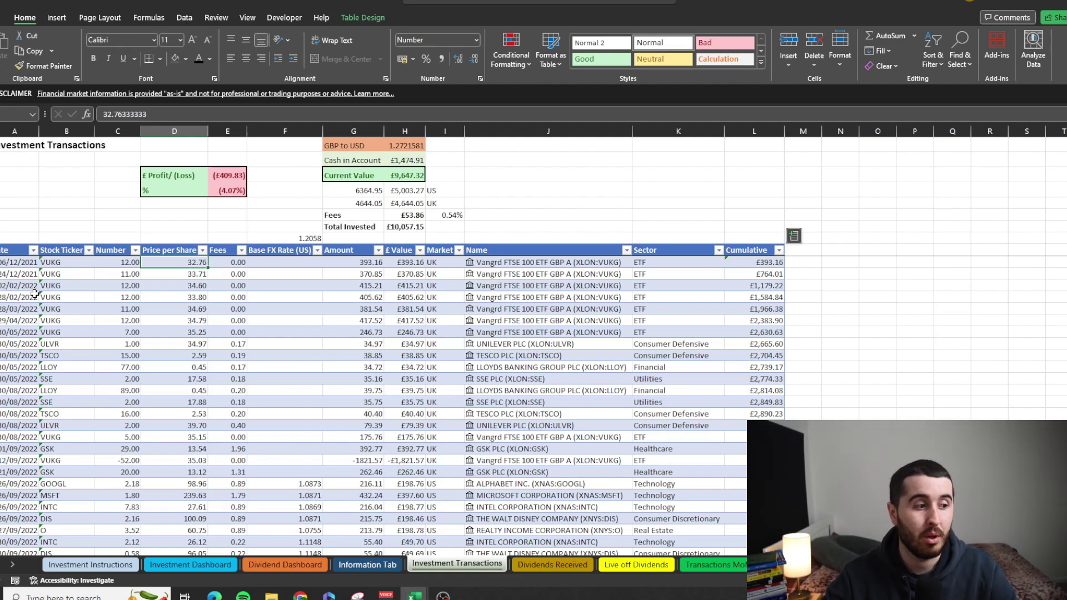
key("Right")
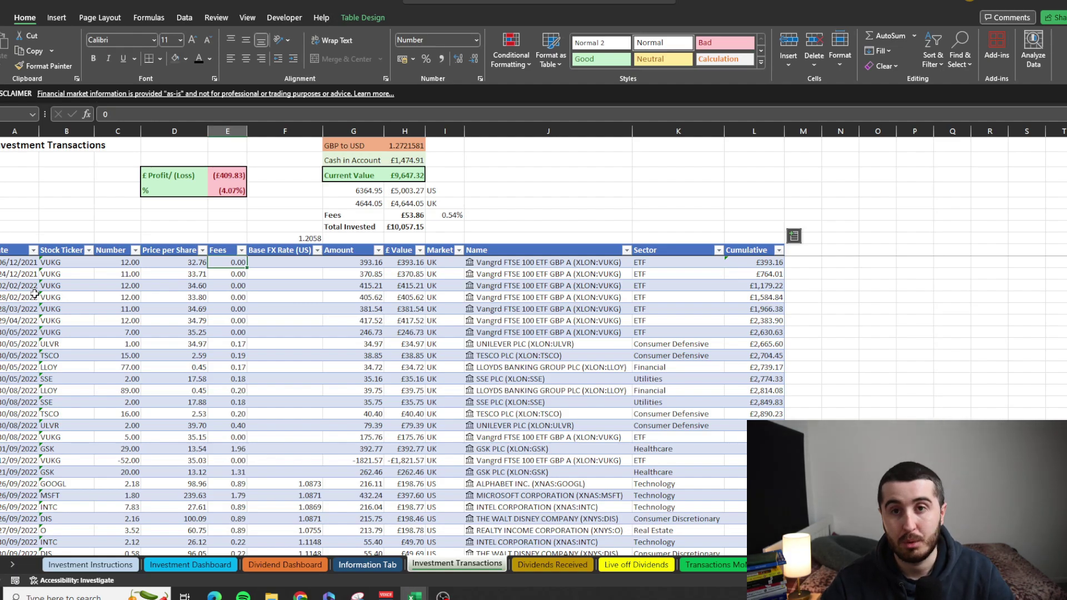
key("Right")
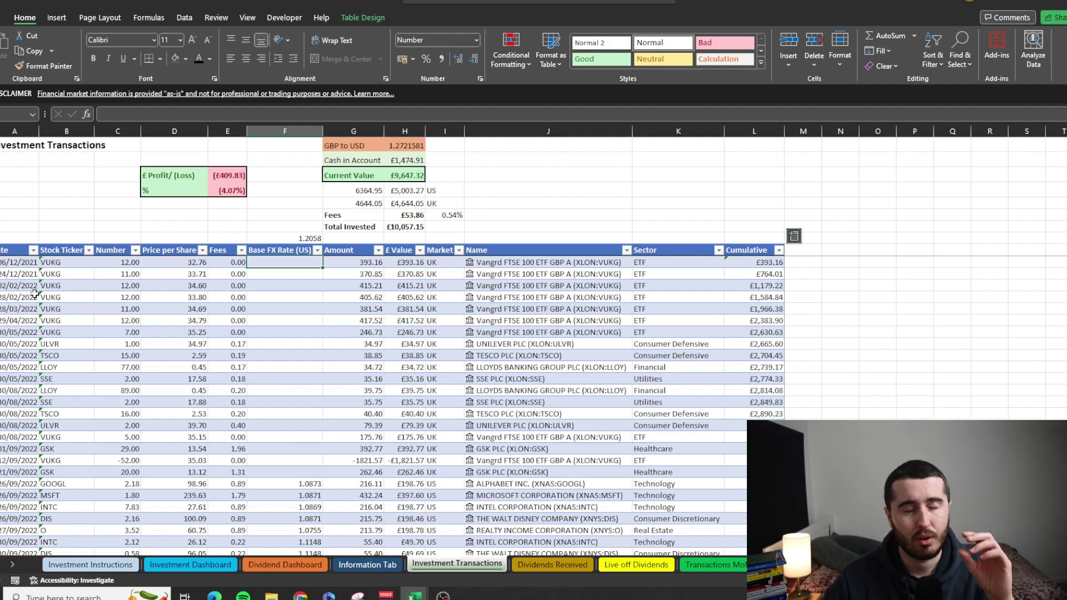
key("Right")
key("Left")
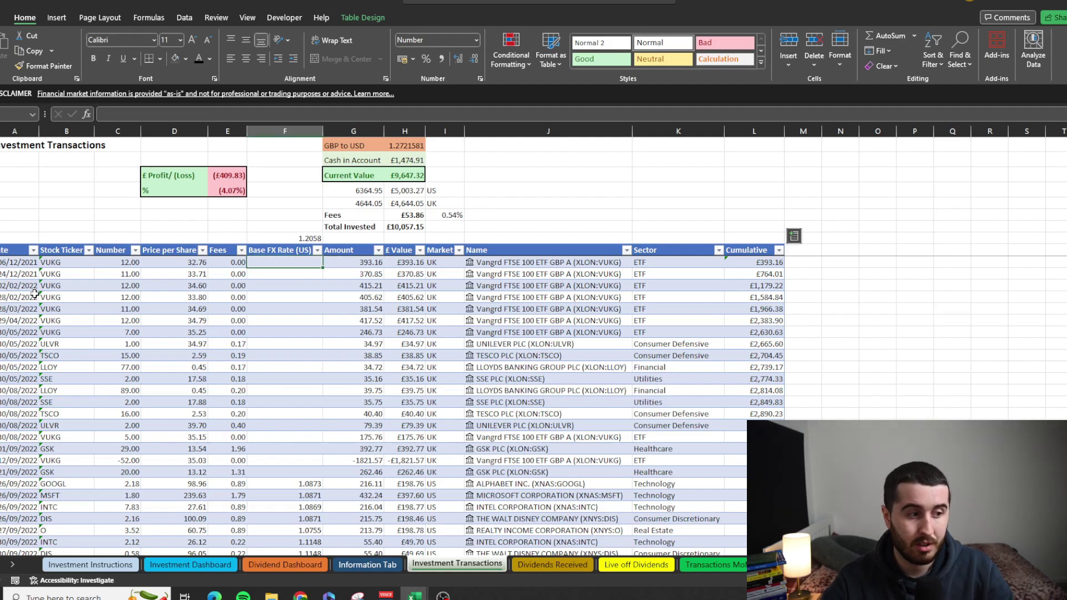
key("Right")
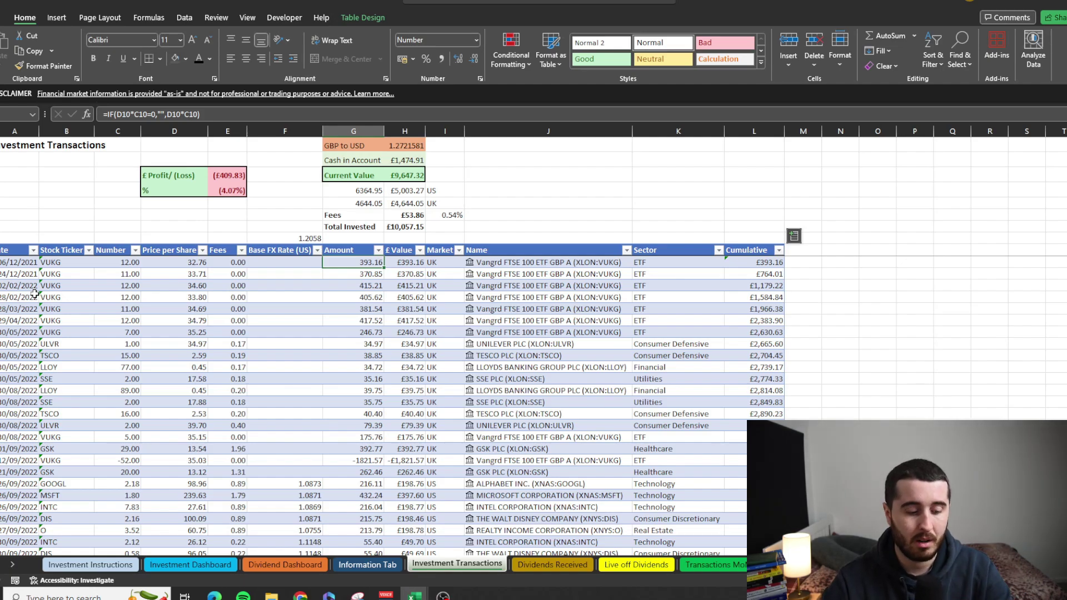
Step: Examine the £ Value formula in the first VUKG, second LLOY and GOOGL rows, along with the GBP to USD rate
key("Right")
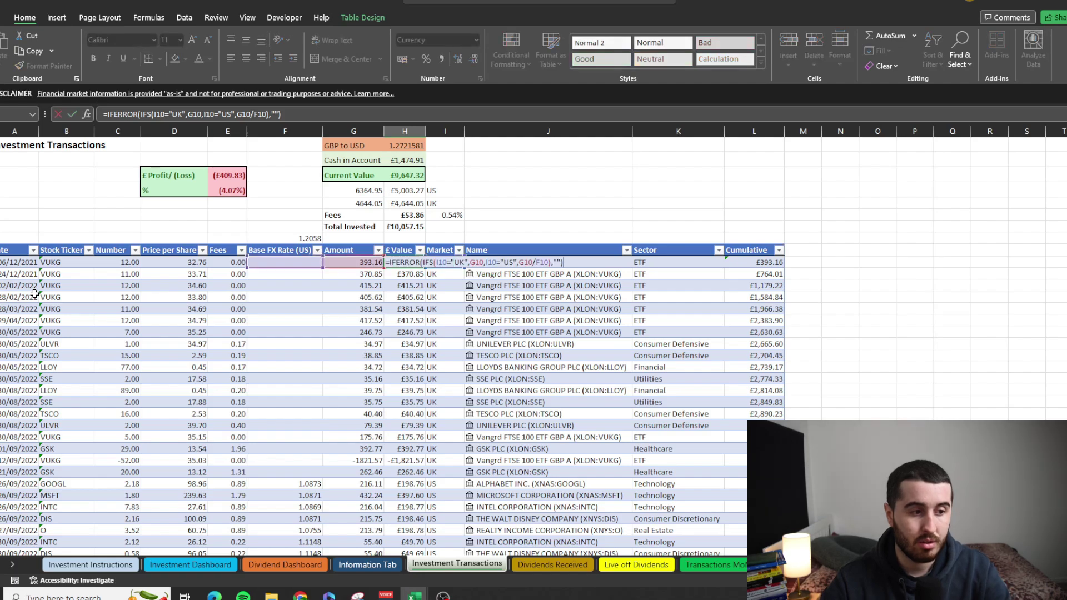
left_click(405, 145)
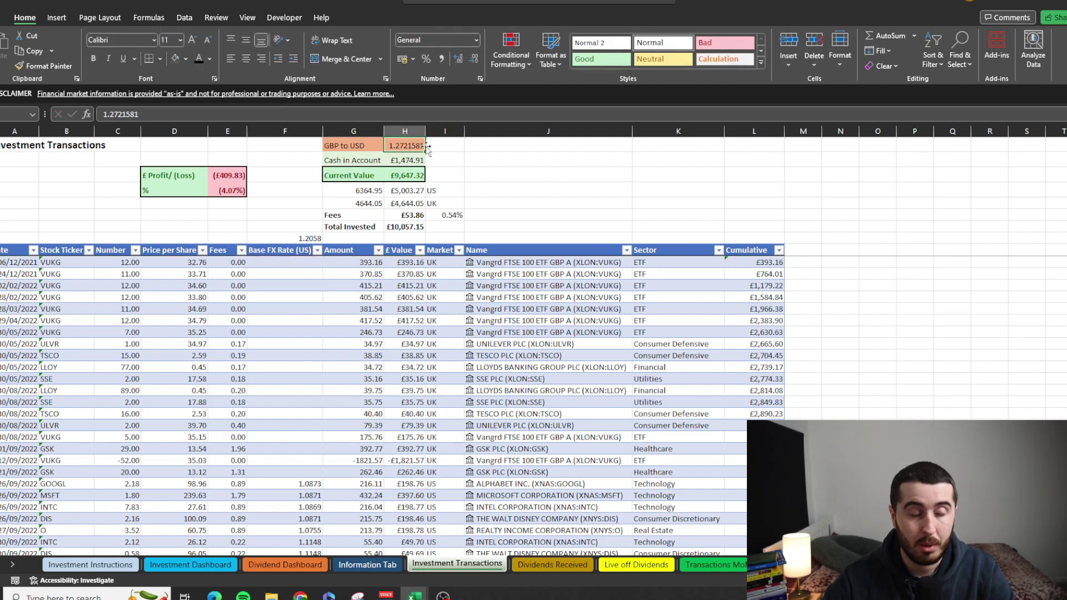
double_click(414, 262)
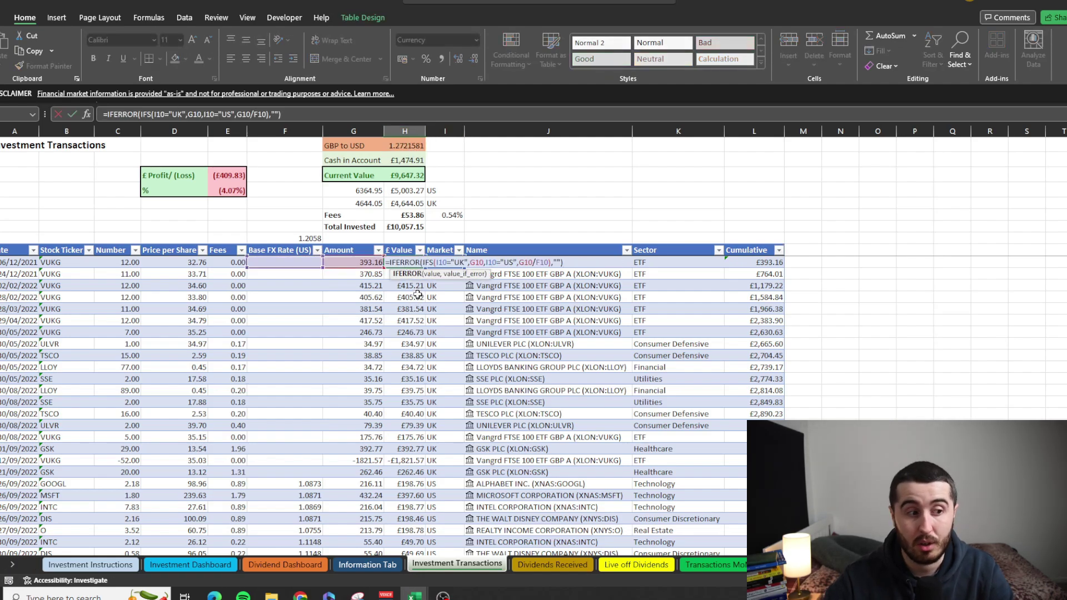
key("Escape")
double_click(416, 390)
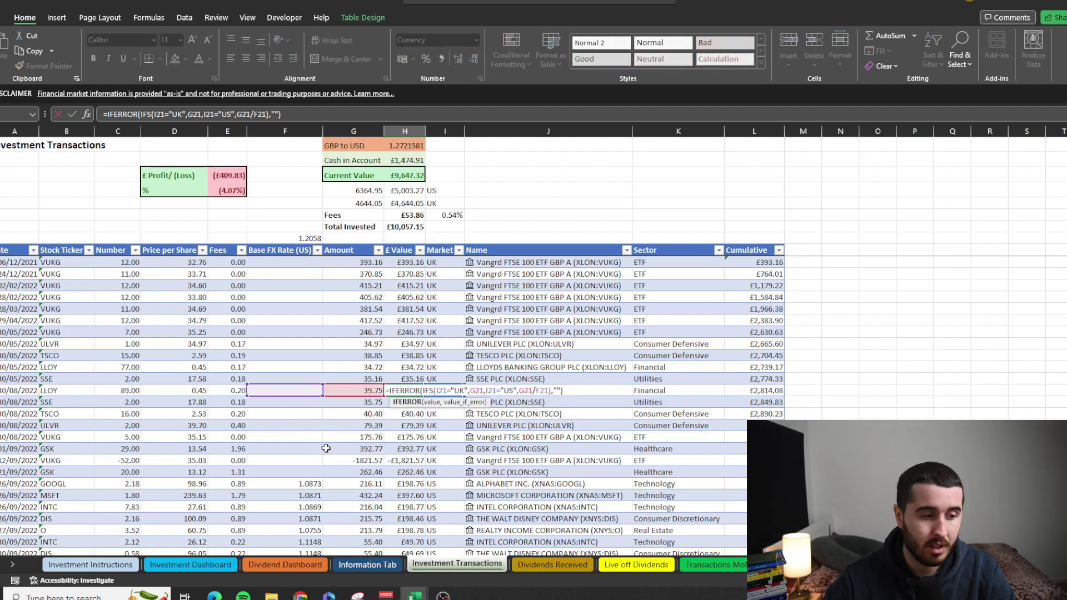
key("Escape")
double_click(406, 484)
key("Escape")
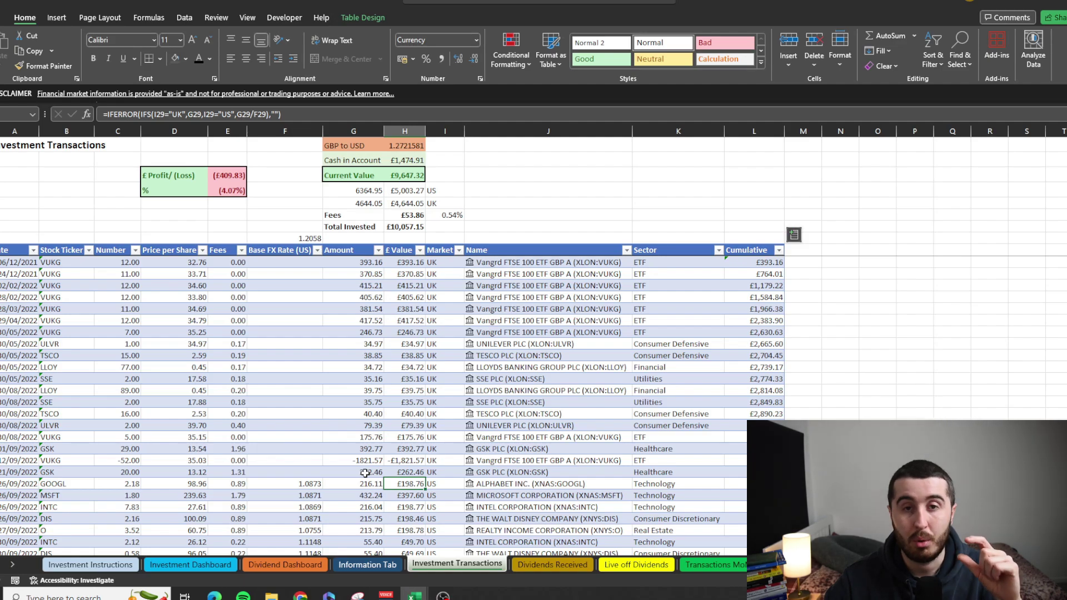
Step: Check the GOOGL transaction's Market lookup against the market column on the Information Tab, and return to Investment Transactions
left_click(476, 461)
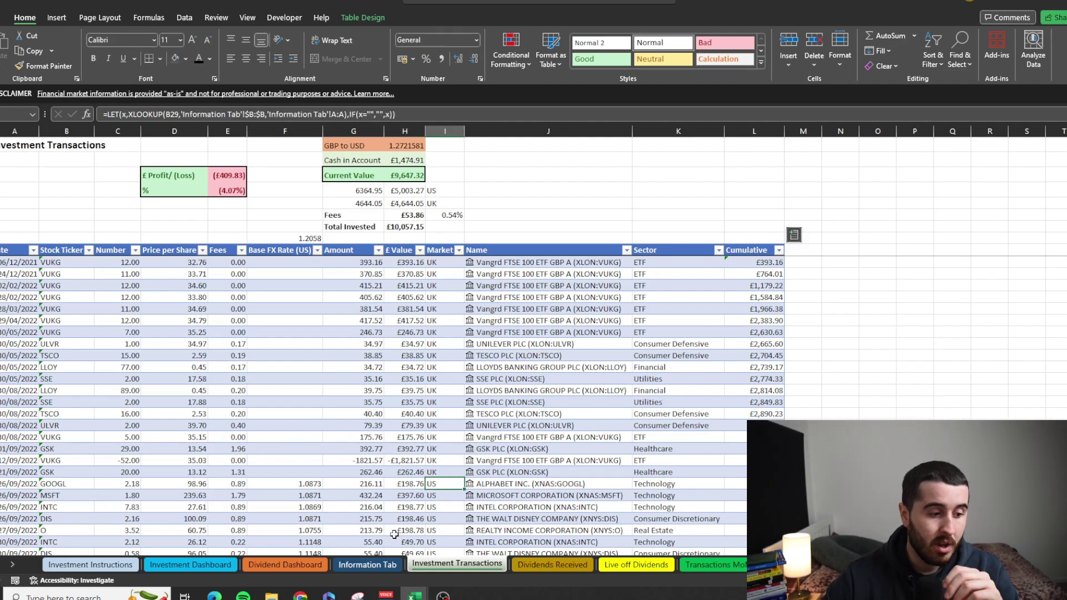
left_click(368, 564)
left_click(11, 270)
left_click_drag(5, 241, 27, 325)
left_click(457, 564)
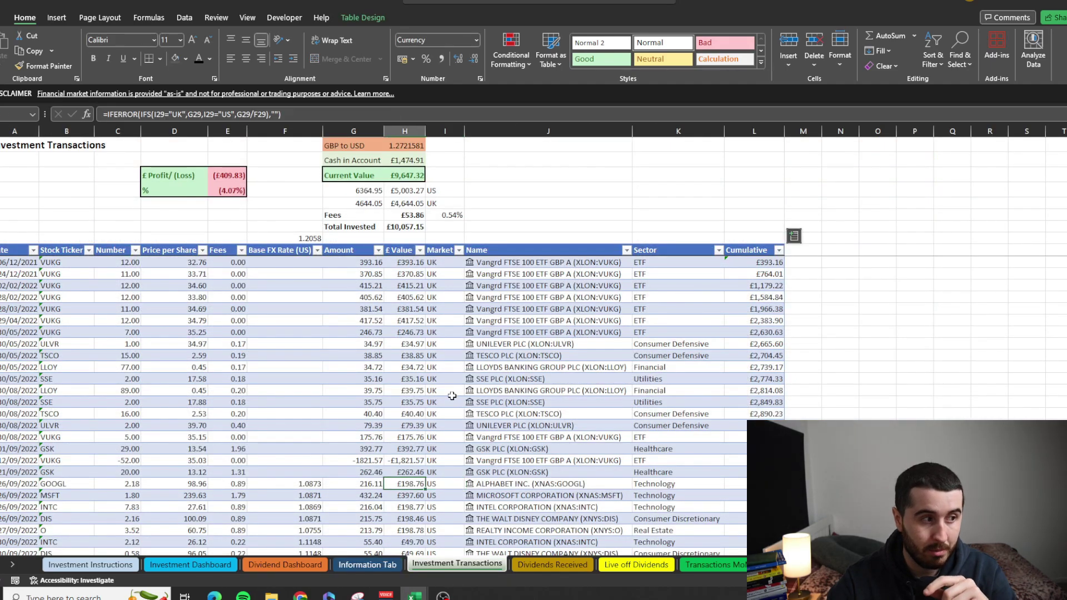
Step: Return to the first VUKG transaction and inspect its £ Value, Name, Sector and Cumulative formulas
key("Up")
key("Up")
key("Up")
key("Up")
key("Up")
key("Up")
key("Up")
key("Up")
key("Up")
key("Up")
key("Up")
key("Up")
key("Up")
key("Left")
key("Left")
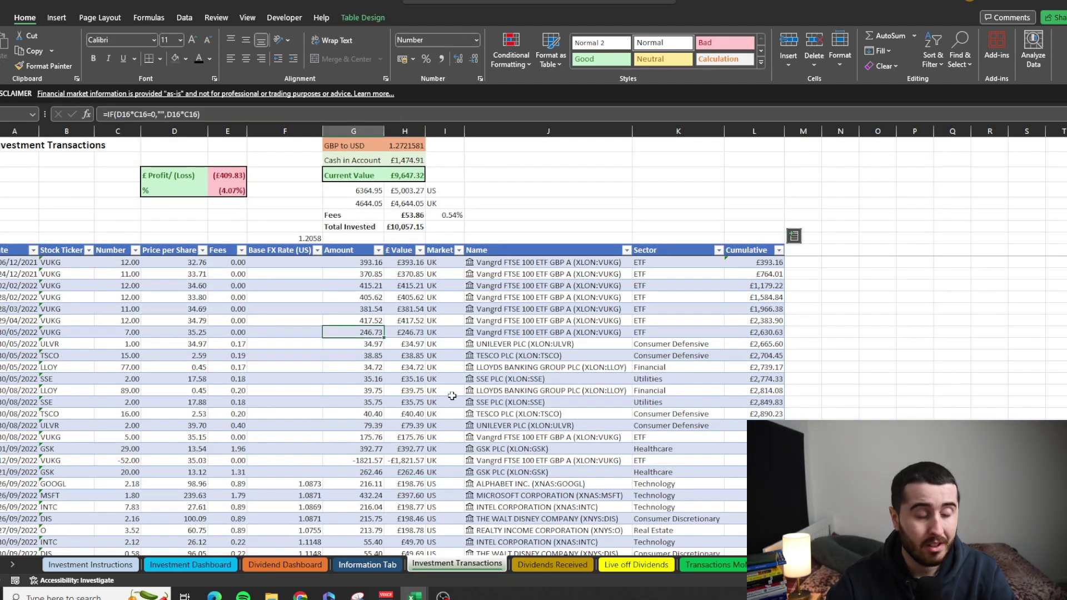
key("Up")
key("Up")
key("Up")
key("Up")
key("Up")
key("Up")
key("Right")
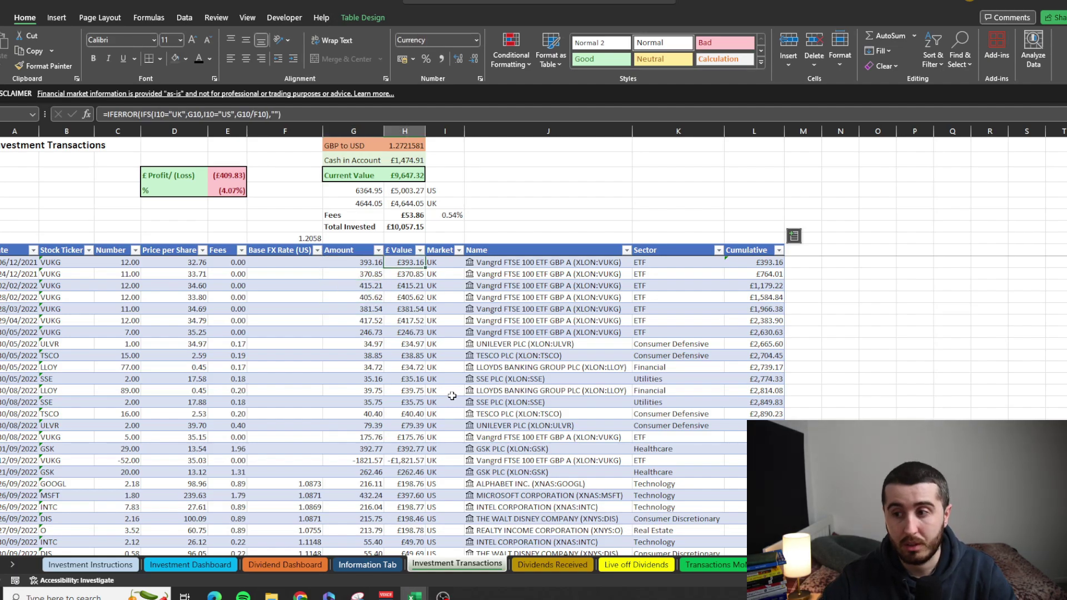
left_click(542, 262)
key("Right")
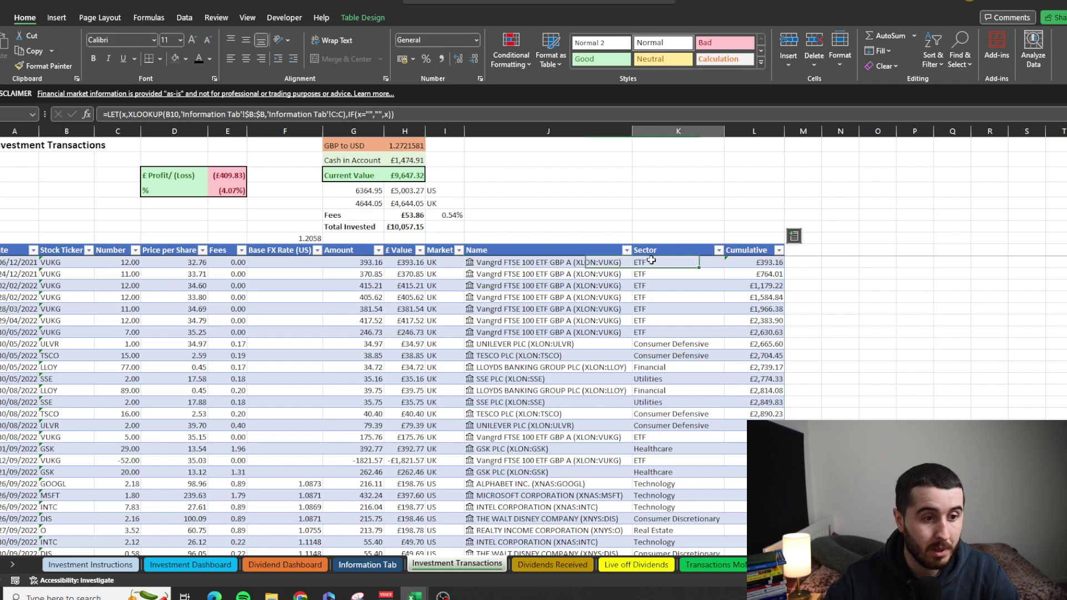
left_click(751, 260)
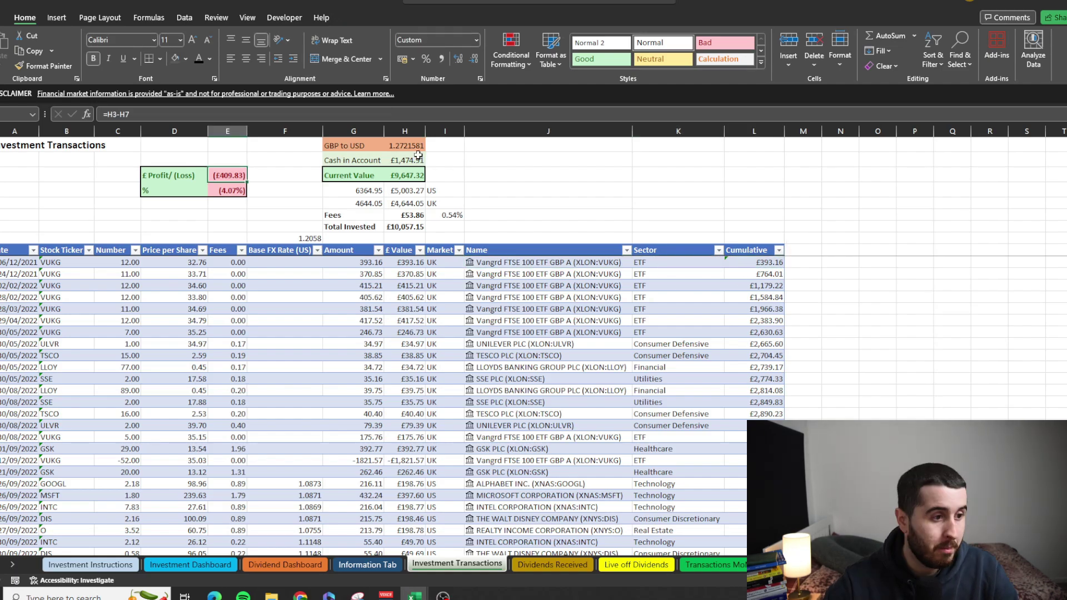
Step: Review the summary cells above the table, including GBP to USD, Cash in Account, Fees with its percentage, and Total Invested
left_click(416, 157)
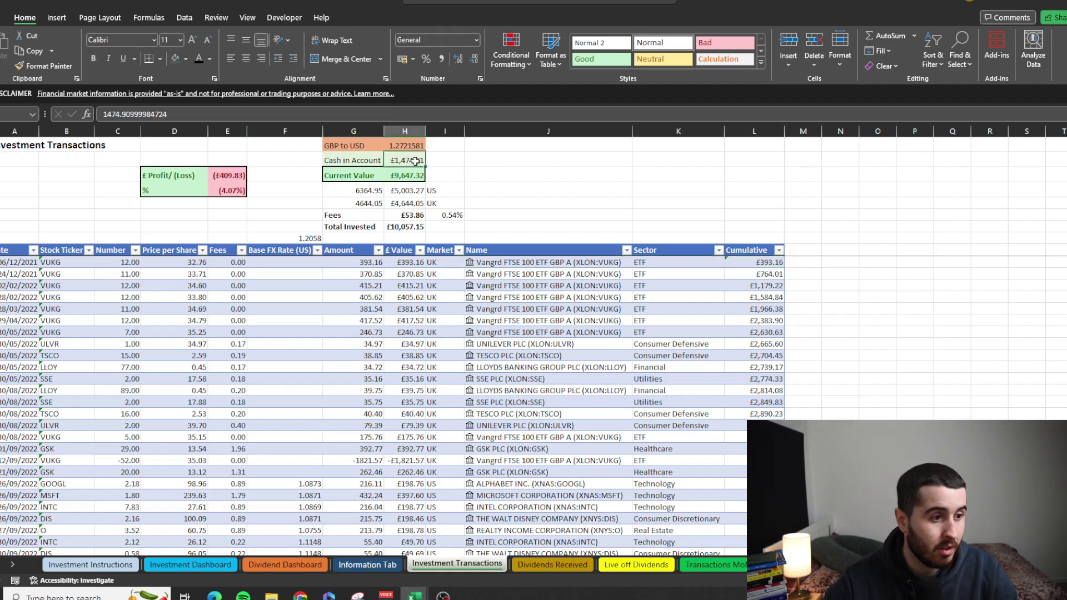
left_click(412, 186)
left_click(413, 160)
left_click(420, 146)
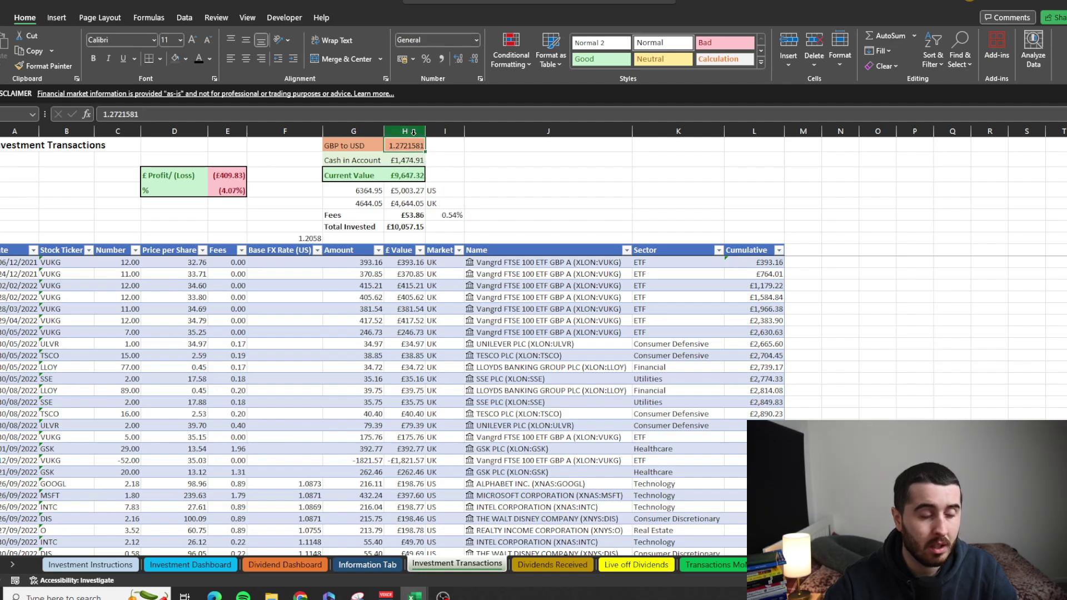
left_click(421, 162)
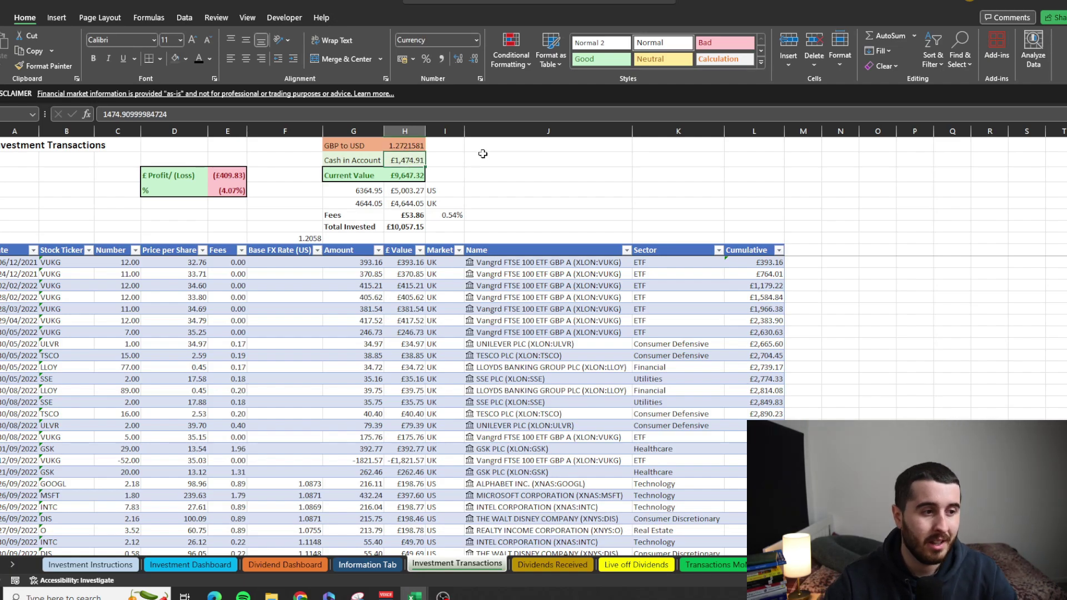
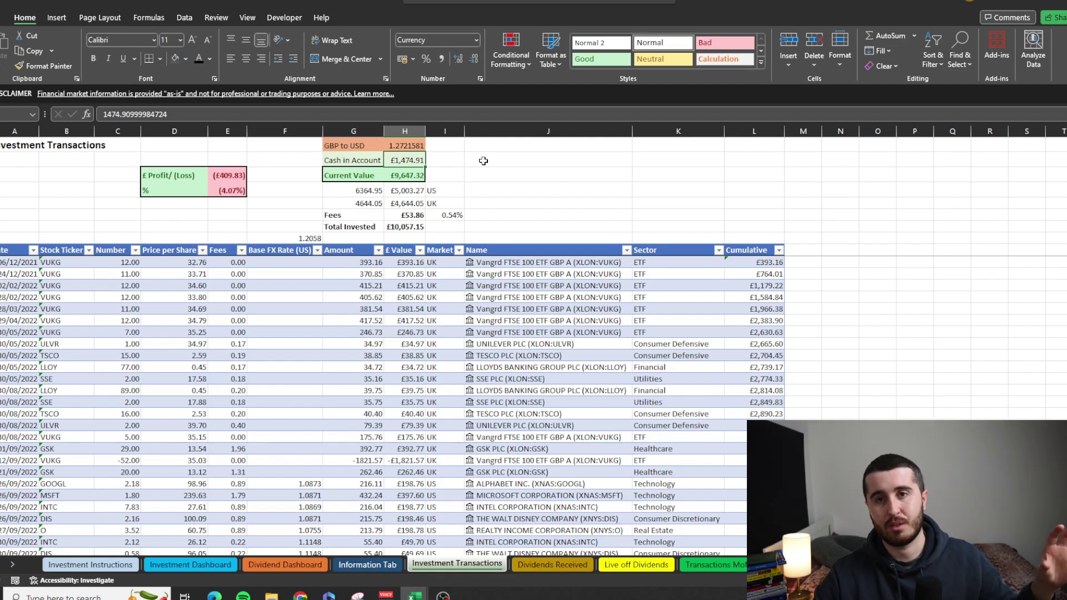
left_click(418, 205)
left_click(419, 215)
left_click(416, 226)
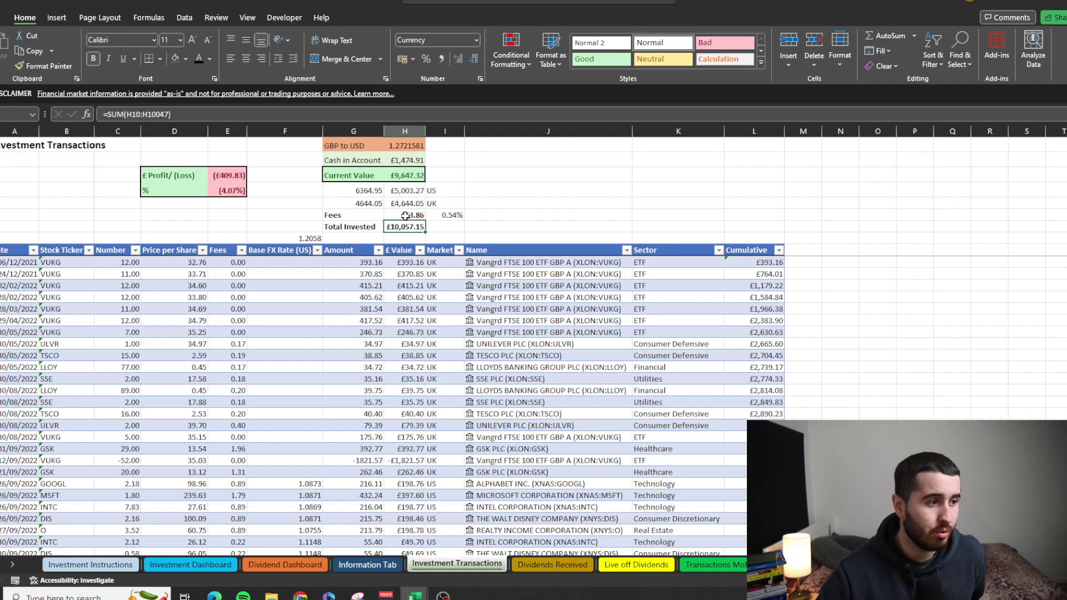
left_click(455, 213)
Step: Go to the final VWRL transaction and inspect its formulas from Amount to Sector, including the blank row below the table
left_click(447, 285)
key("ctrl+Down")
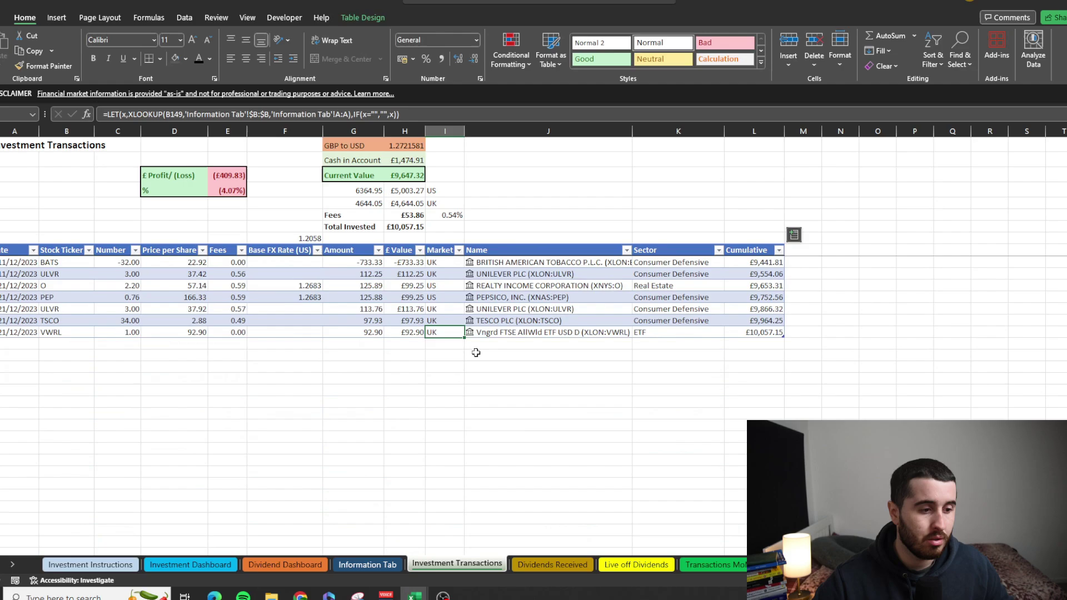
left_click(21, 343)
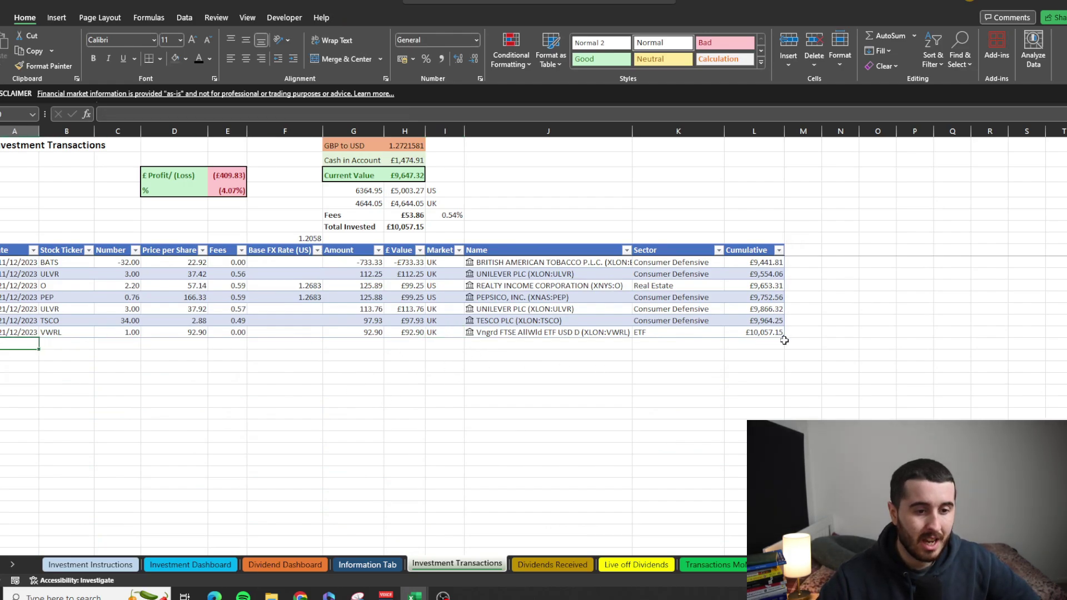
left_click_drag(782, 337, 778, 336)
left_click(365, 332)
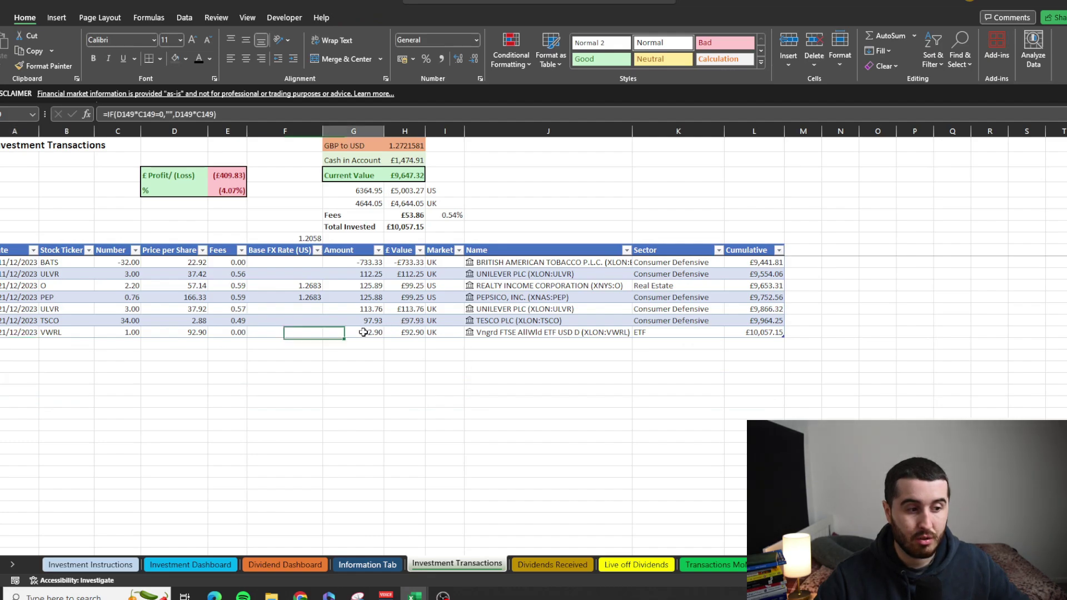
left_click(411, 333)
left_click(450, 332)
left_click(516, 332)
left_click(714, 331)
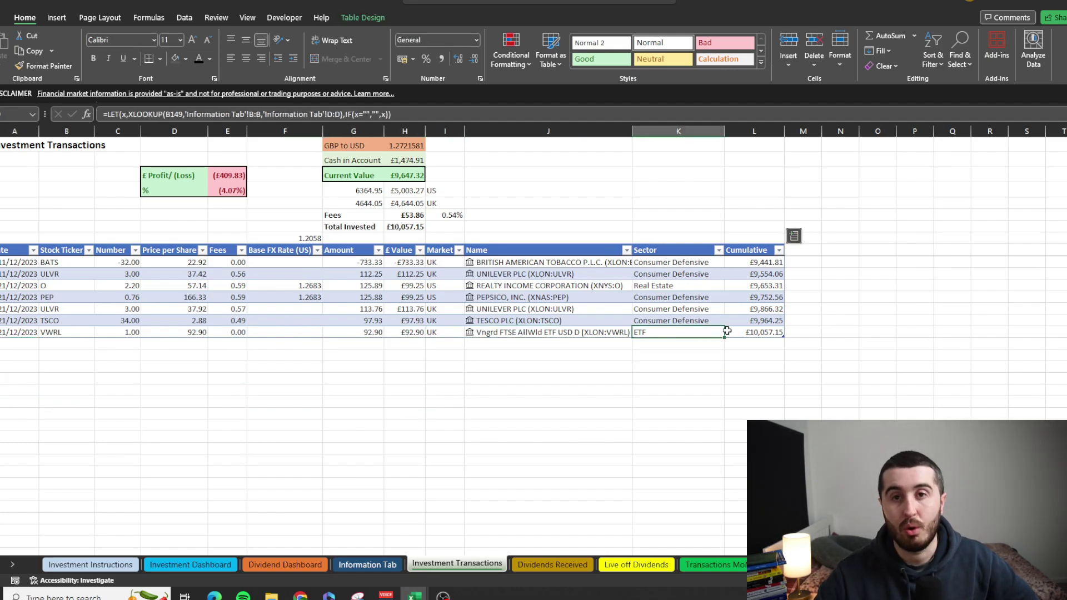
Step: Try filling the VWRL row's Amount formula into the rows below the table, undo the fill, and select the next blank date cell
left_click(381, 332)
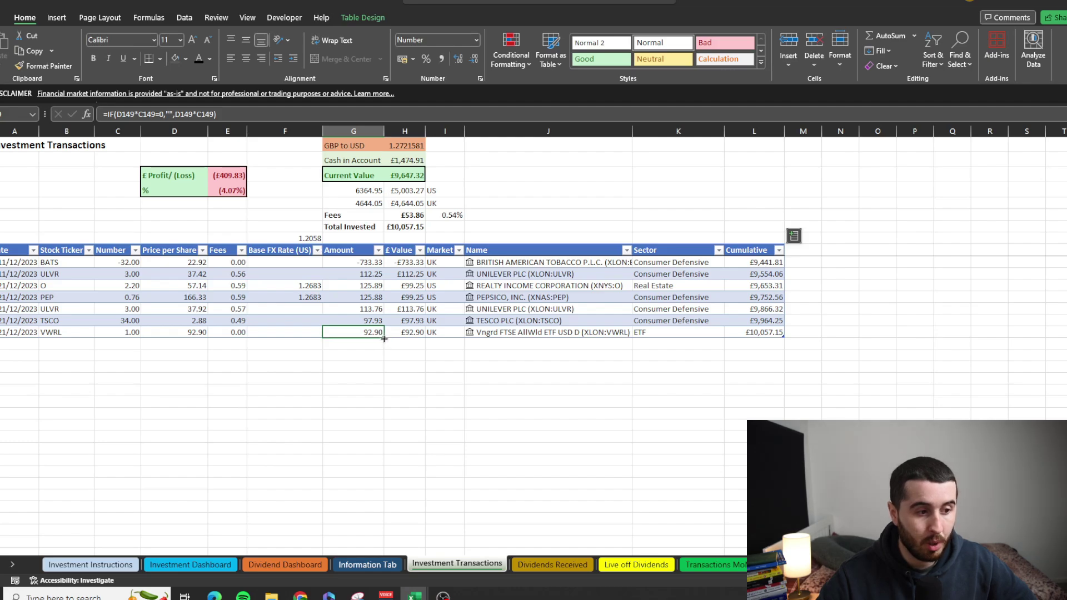
left_click_drag(383, 338, 388, 400)
key("ctrl+z")
left_click(4, 348)
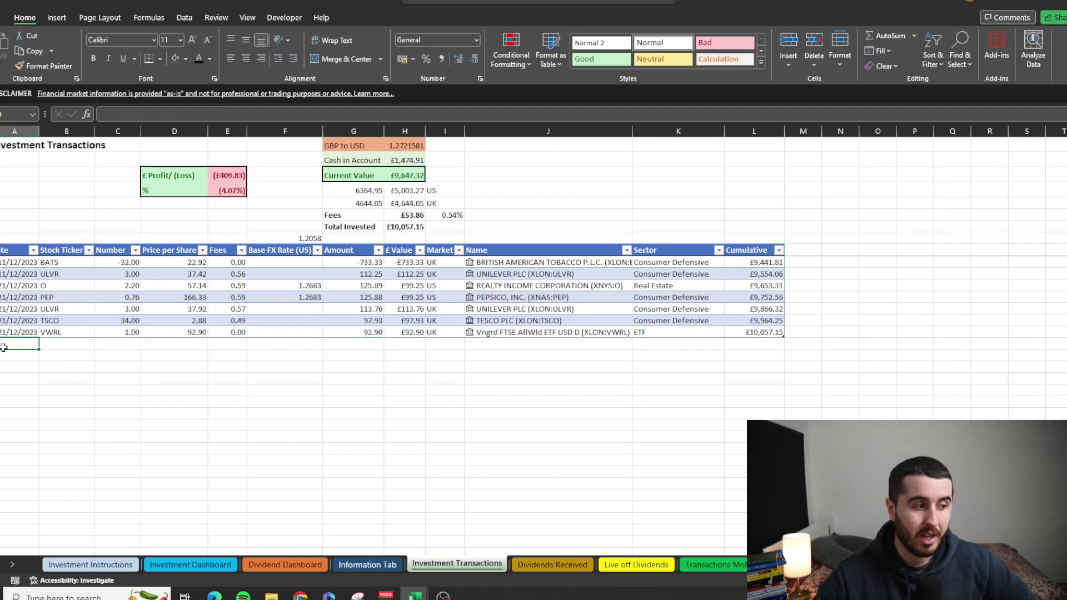
Step: Open the Dividends Received sheet and insert a blank column before the Month column
key("ctrl+Page_Down")
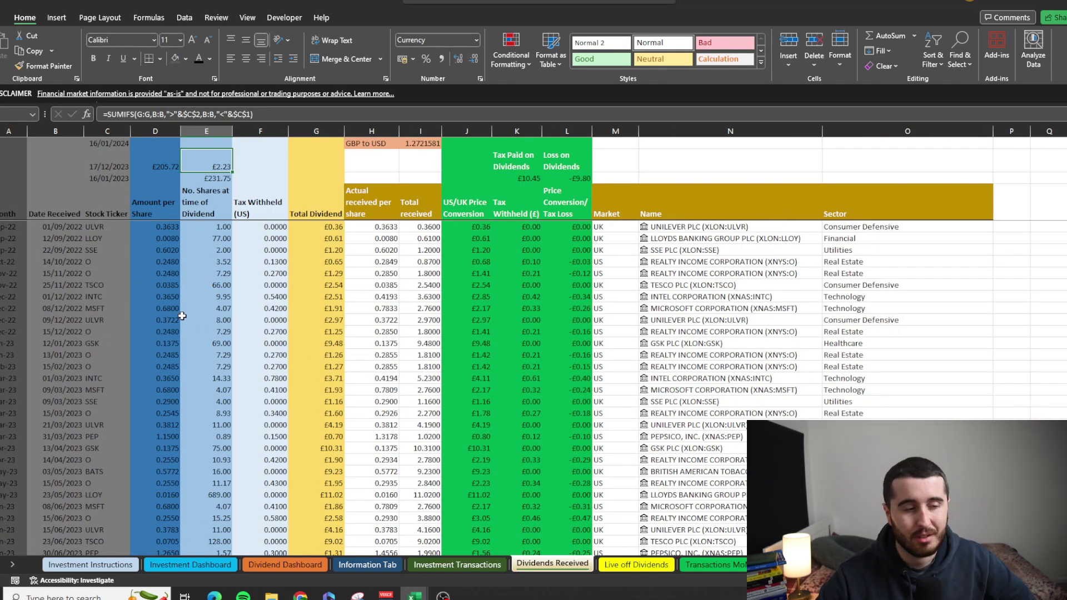
key("ctrl+Home")
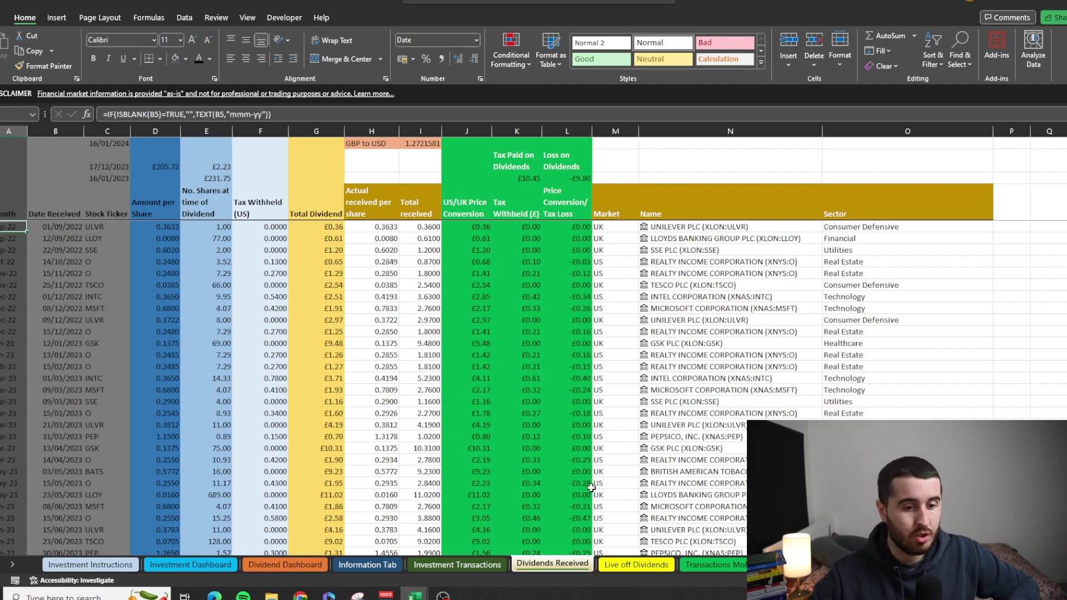
right_click(11, 131)
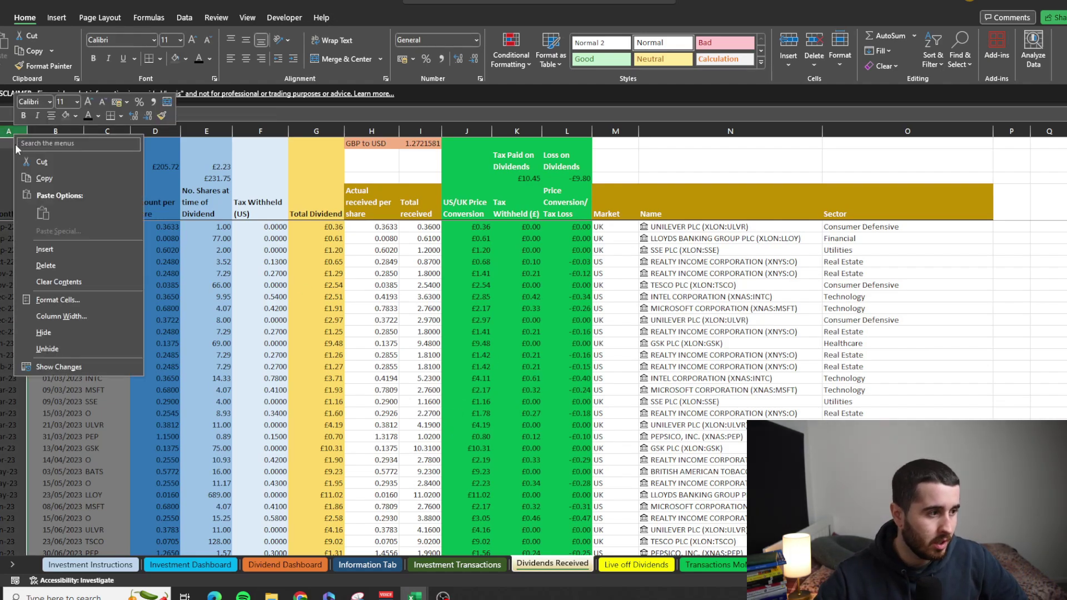
left_click(55, 241)
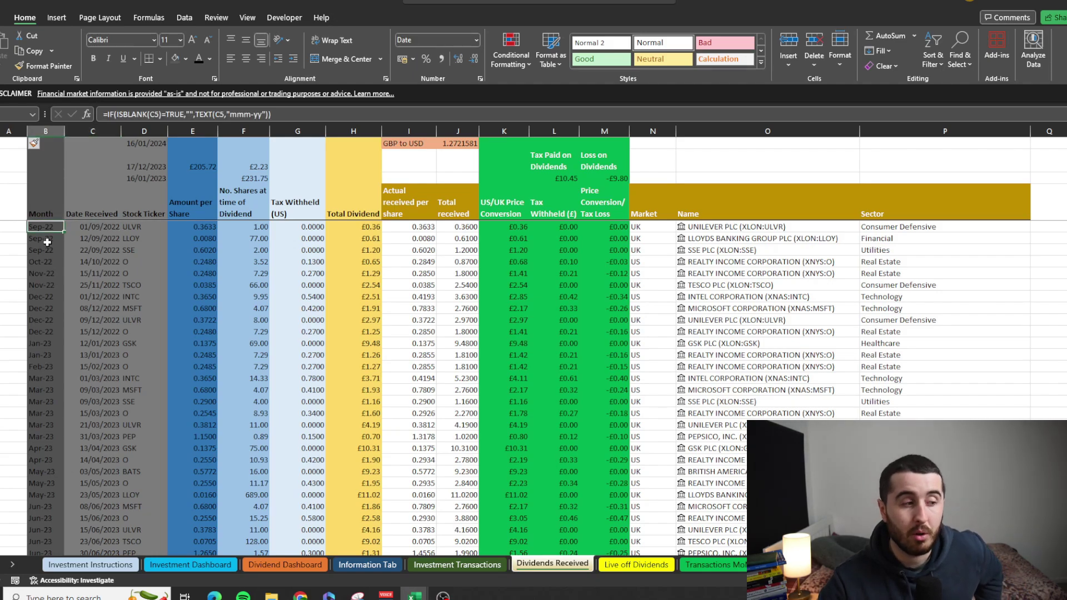
Step: Walk through the first ULVR dividend's entries from Date Received and Stock Ticker to Tax Withheld and Total Dividend
key("Right")
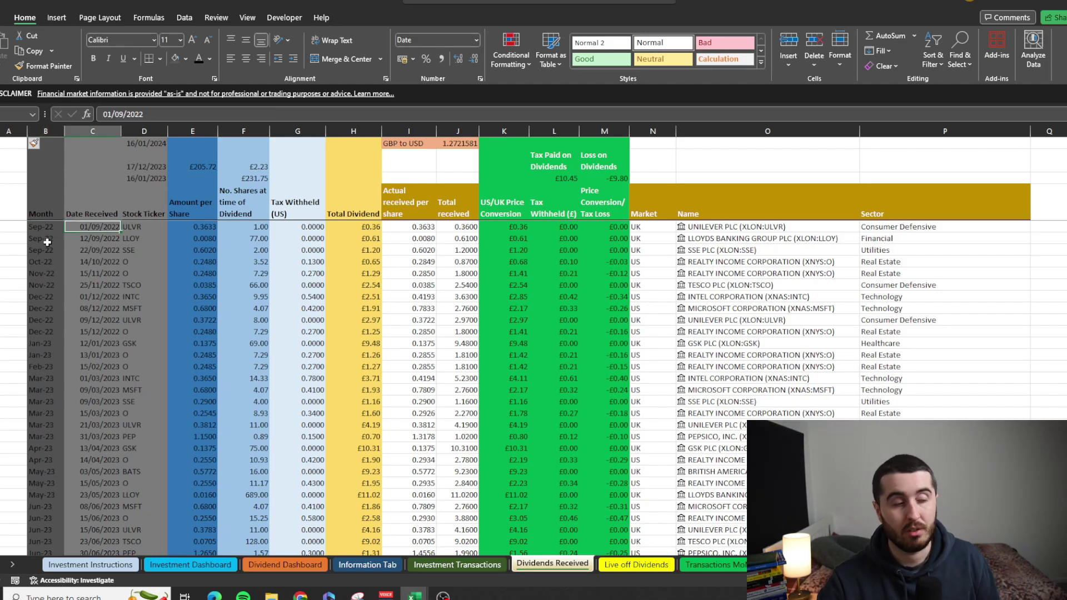
key("Right")
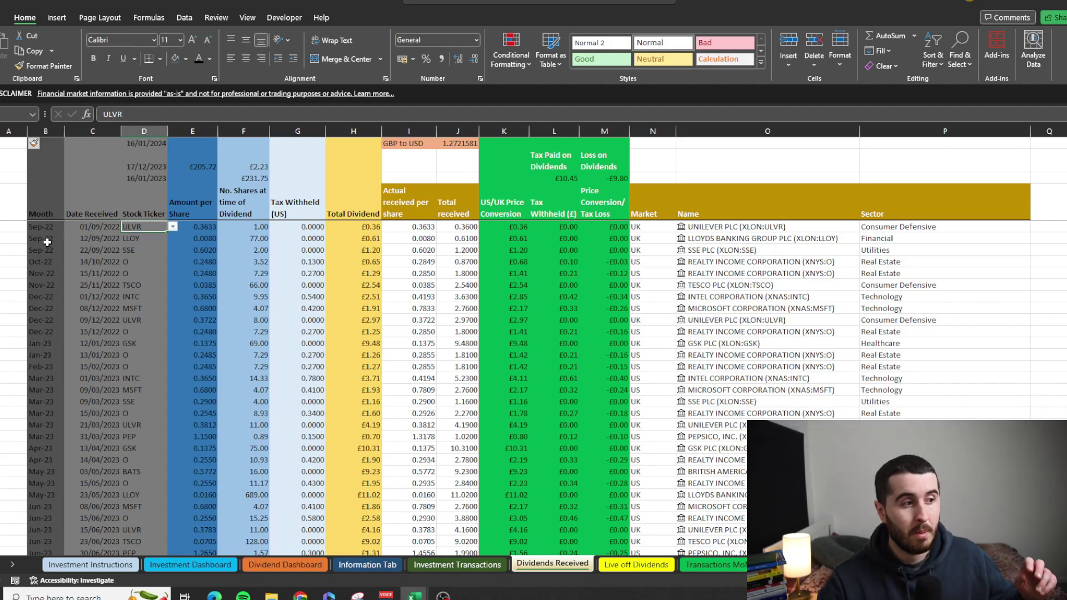
key("Right")
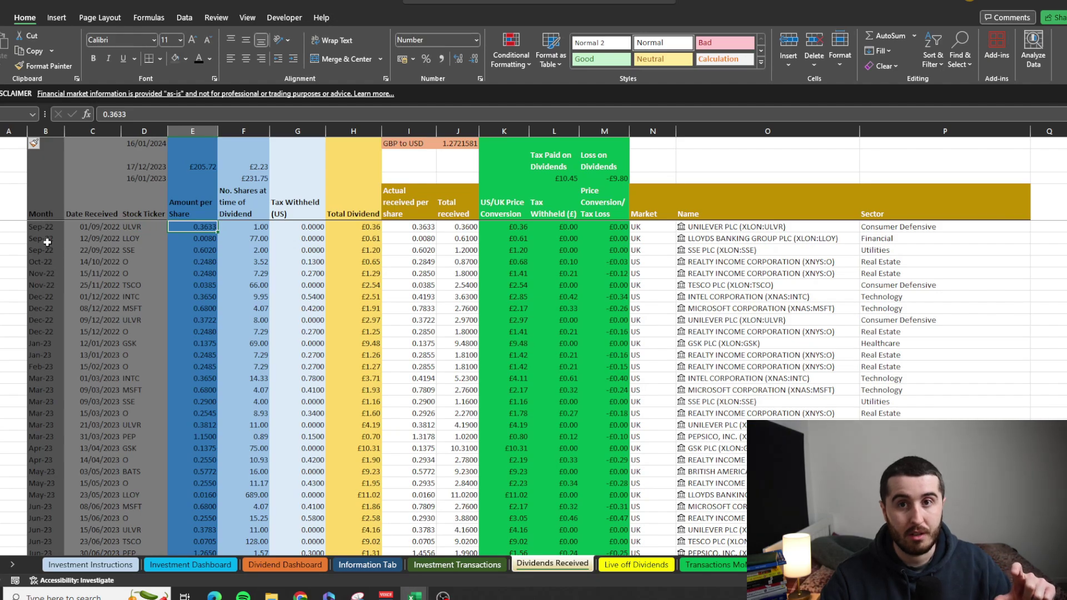
key("Right")
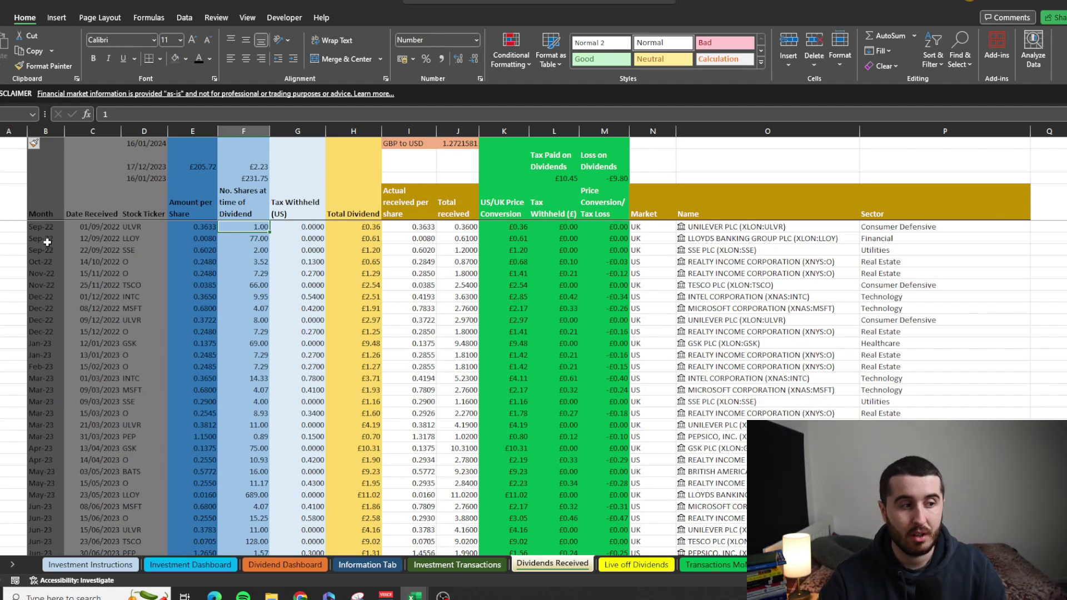
key("Right")
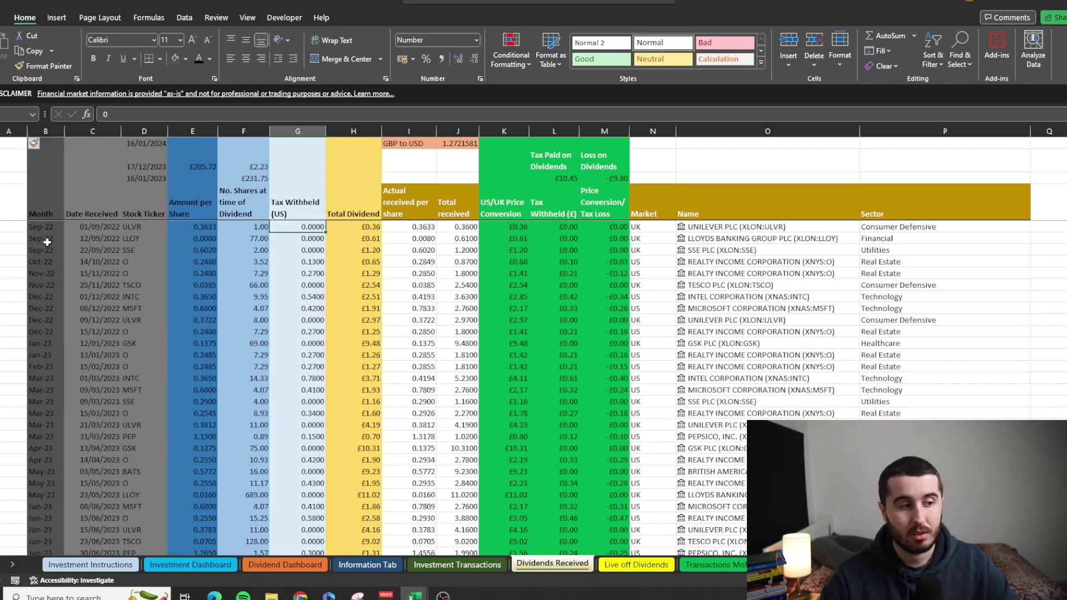
key("Right")
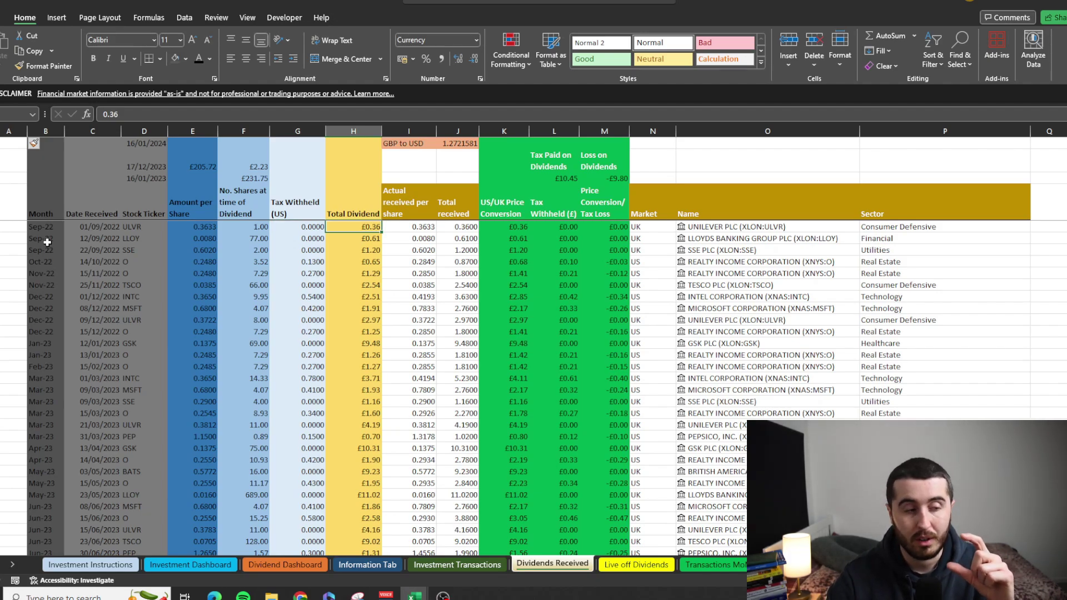
Step: Inspect the first ULVR dividend's calculated columns from Actual received per share to Name, returning to the Total received formula
key("Right")
key("Right")
key("Right")
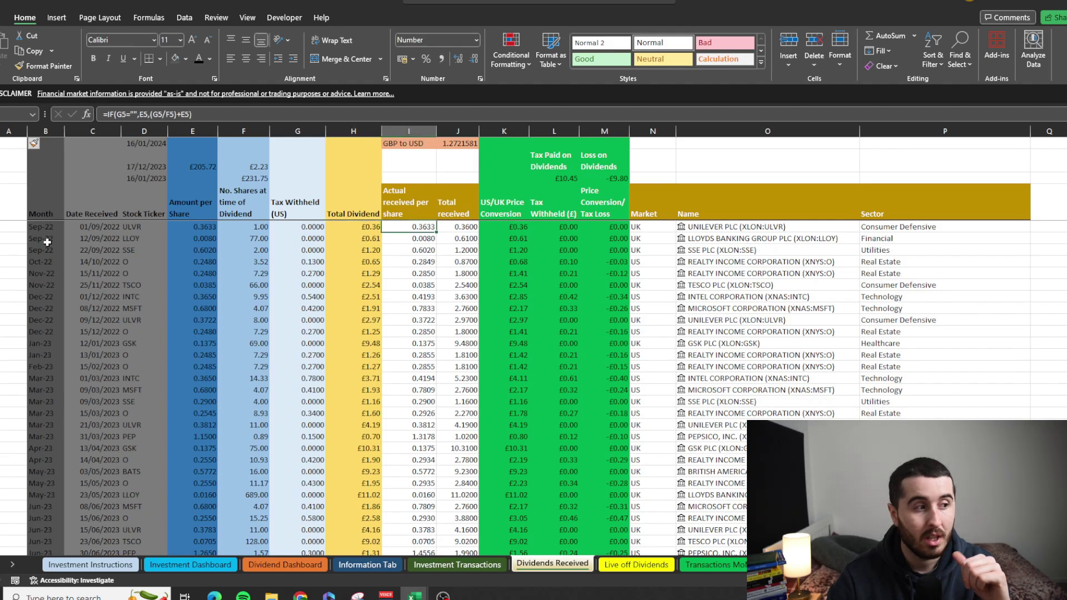
key("Right")
key("Right")
key("Right")
key("Right")
key("Right")
key("Right")
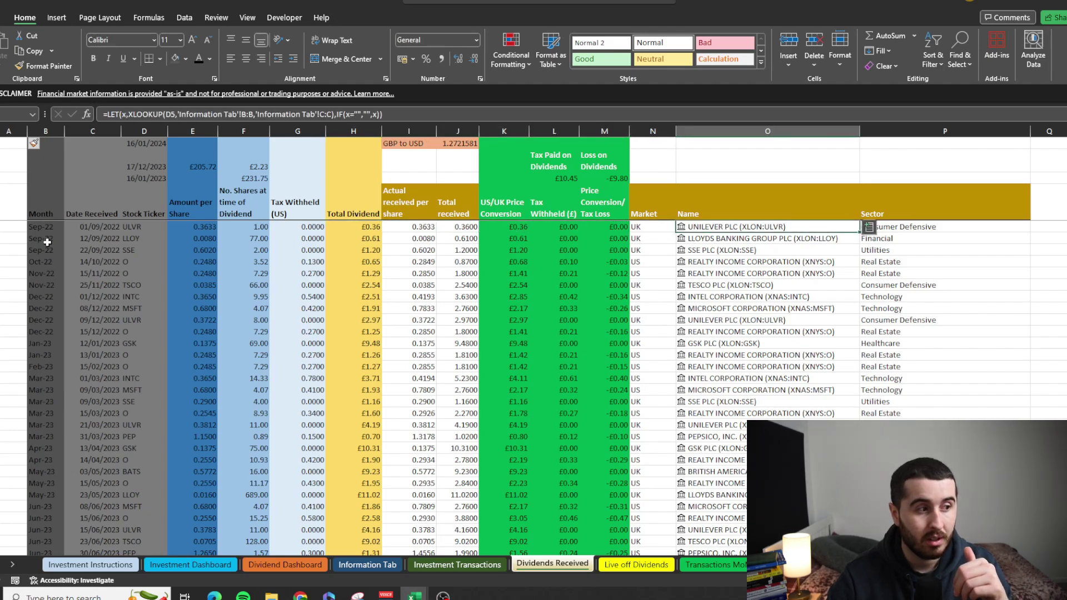
key("Left")
key("Left")
key("Left")
key("Left")
key("Left")
key("Left")
key("Left")
key("Left")
key("Left")
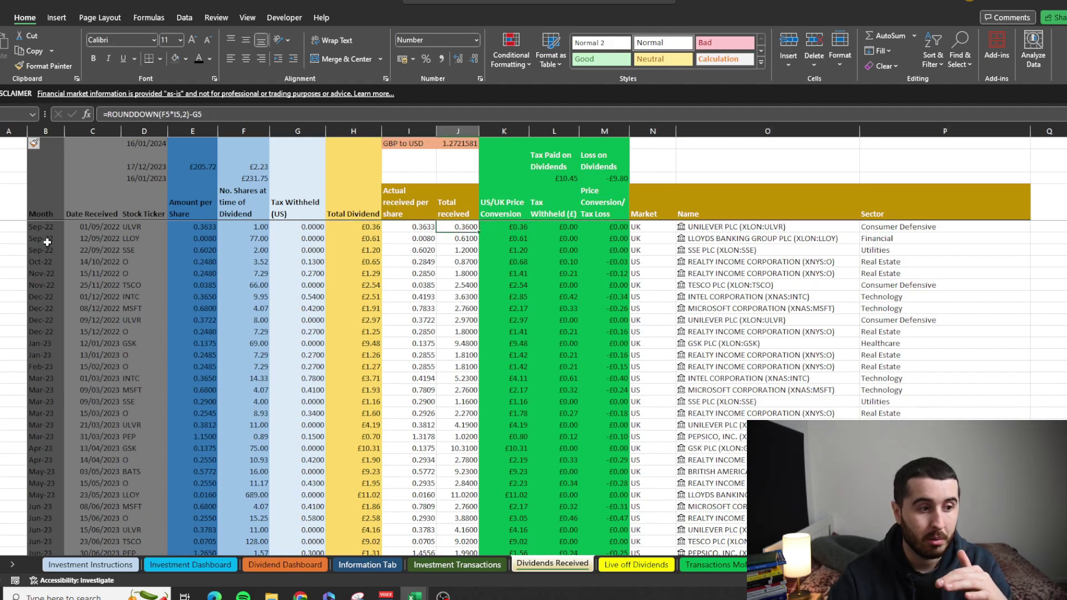
Step: Return to the Investment Transactions sheet and review the Sector and Name lookup formulas and a purchase date among the earliest transactions
key("Right")
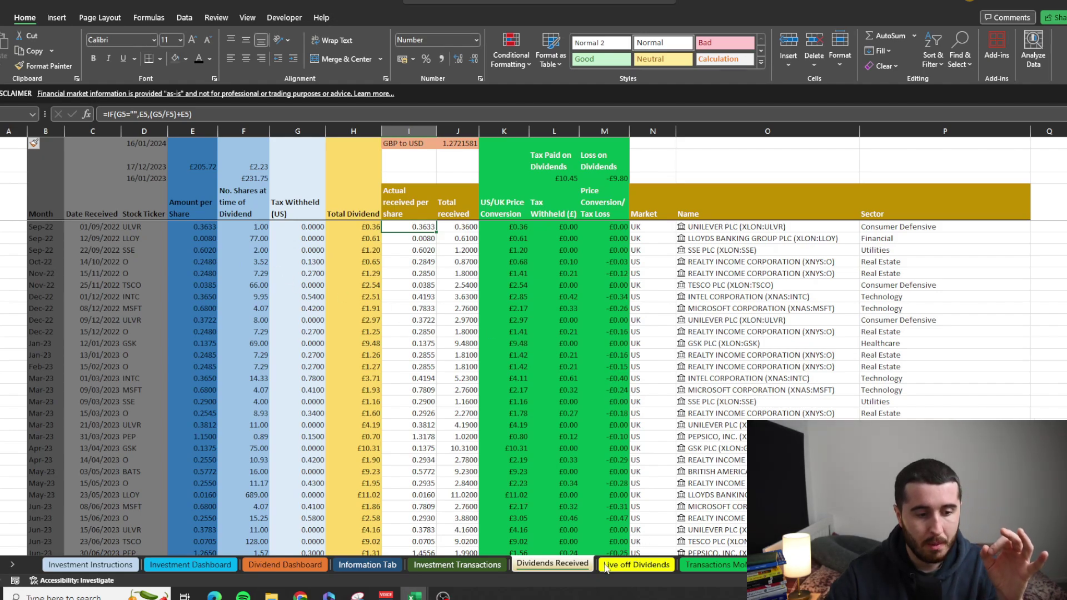
left_click(636, 564)
left_click(479, 565)
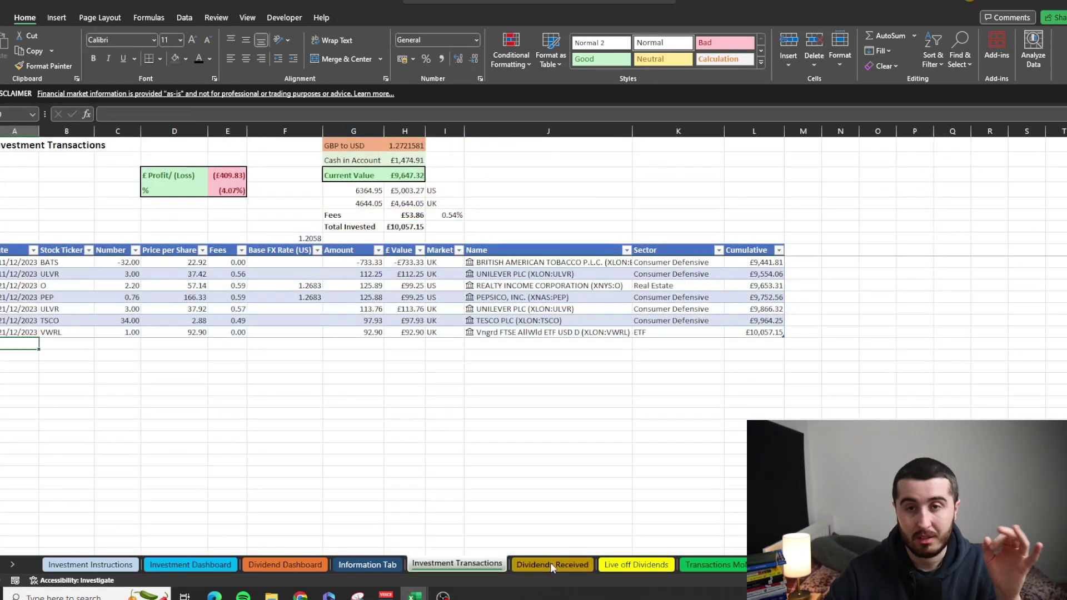
scroll(581, 444, "up", 3)
scroll(556, 312, "up", 15)
left_click(634, 341)
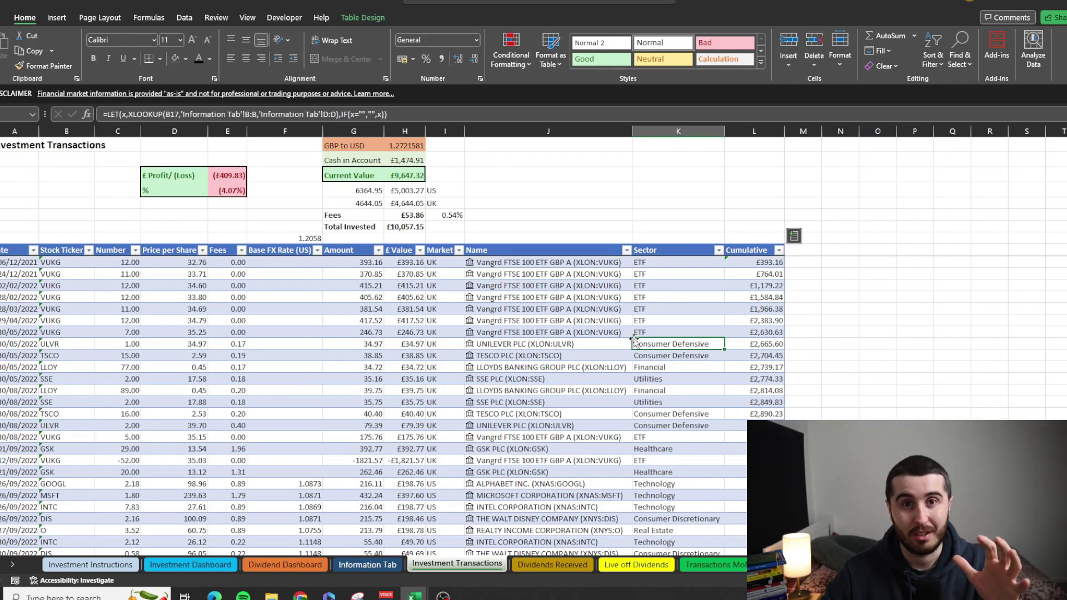
left_click(528, 309)
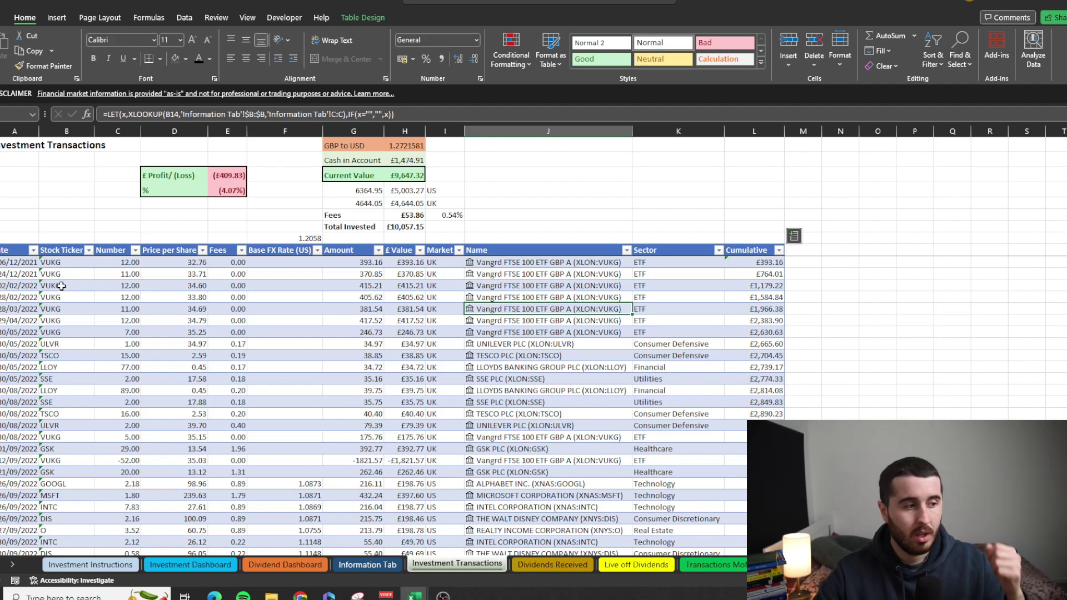
left_click(19, 275)
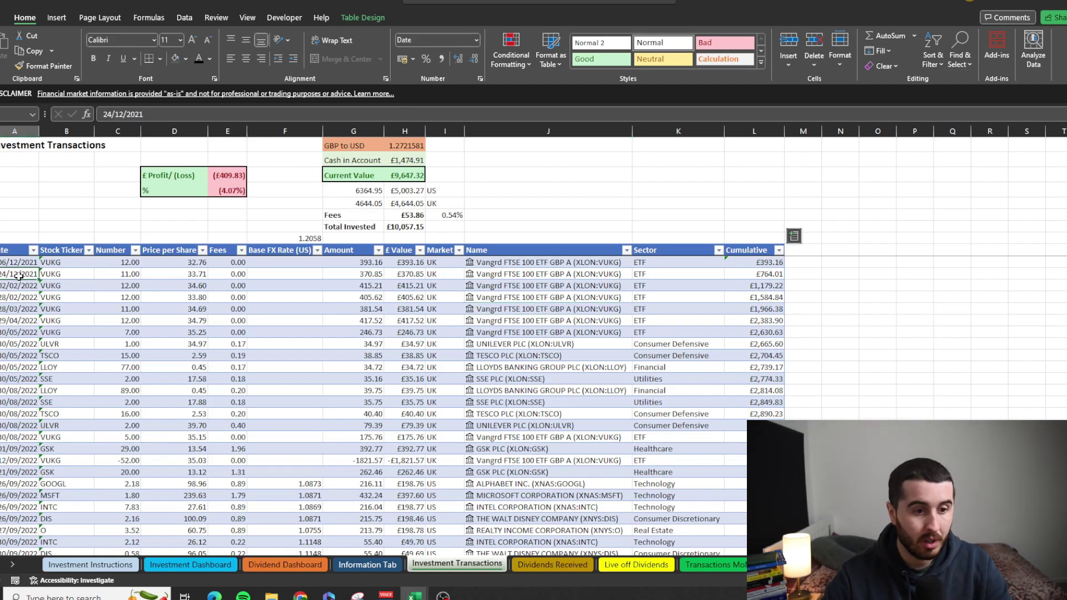
Step: Open the Information Tab and highlight the active holdings' rows from GOOGL to VWRL
left_click(364, 564)
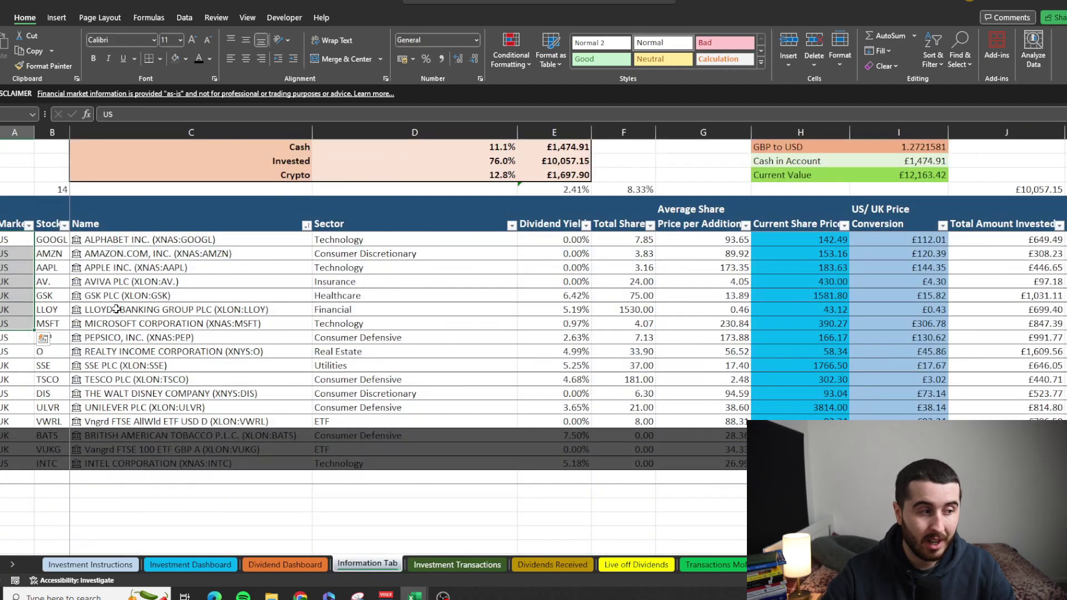
left_click_drag(17, 239, 439, 421)
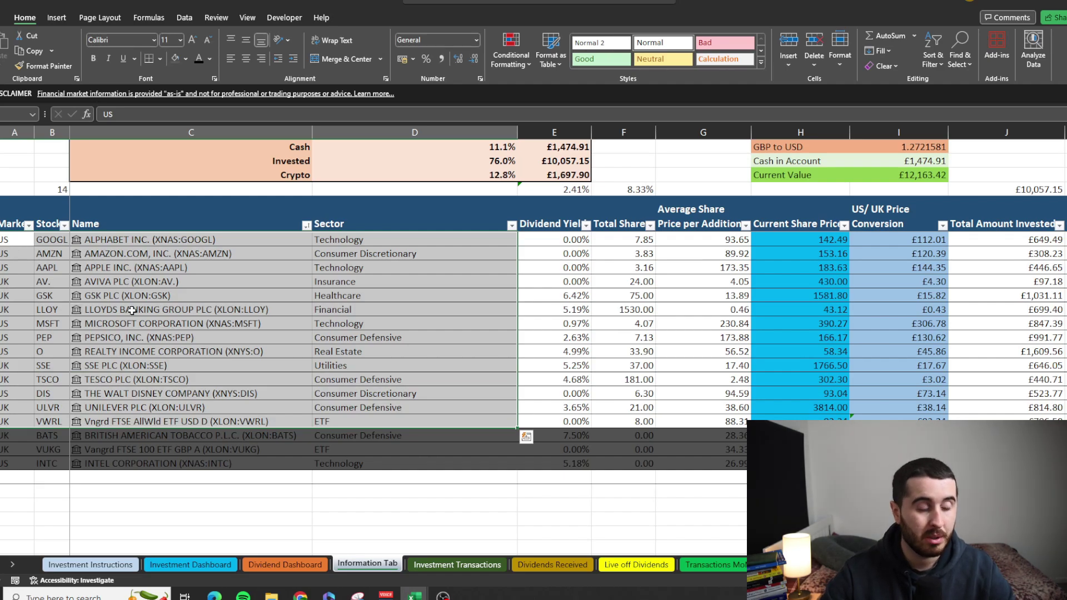
left_click_drag(0, 254, 28, 421)
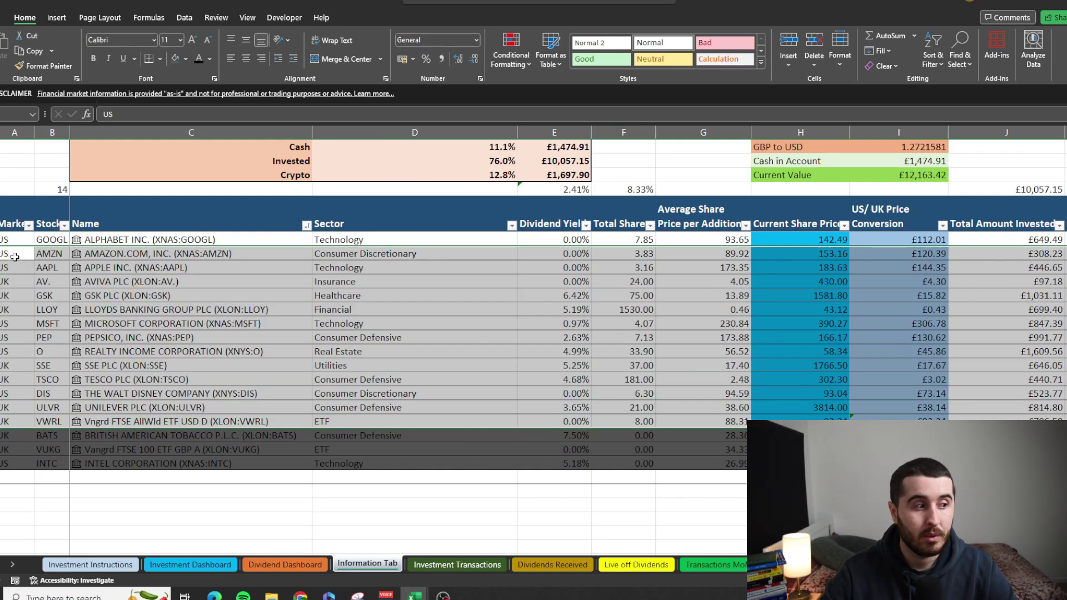
Step: Walk through the AMZN holding's manual entries from Market to Dividend Yield, showing the Stocks data type option for its Name
left_click(13, 252)
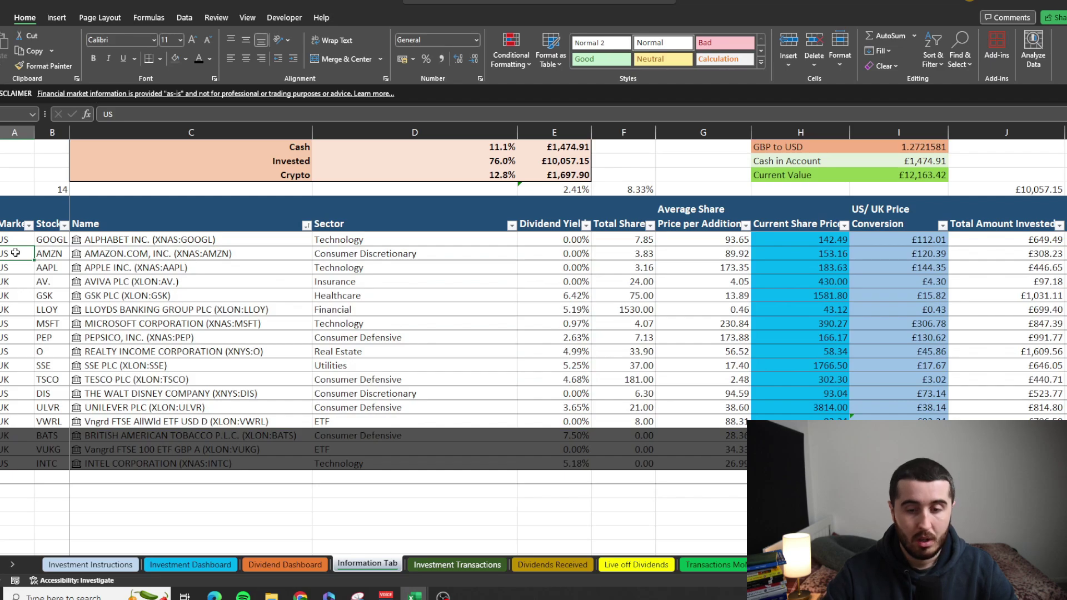
key("Right")
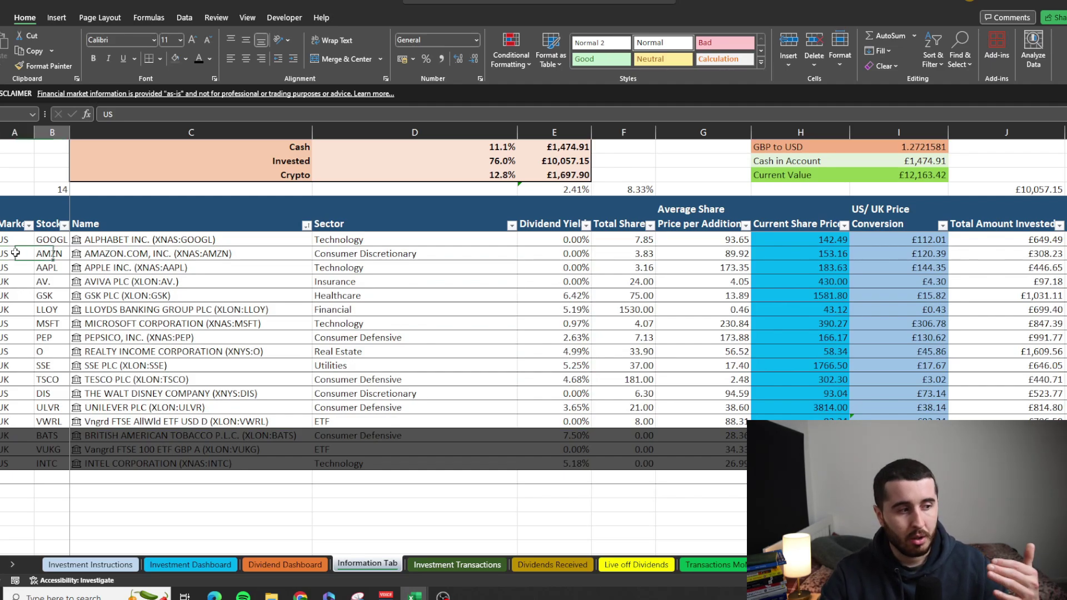
key("Right")
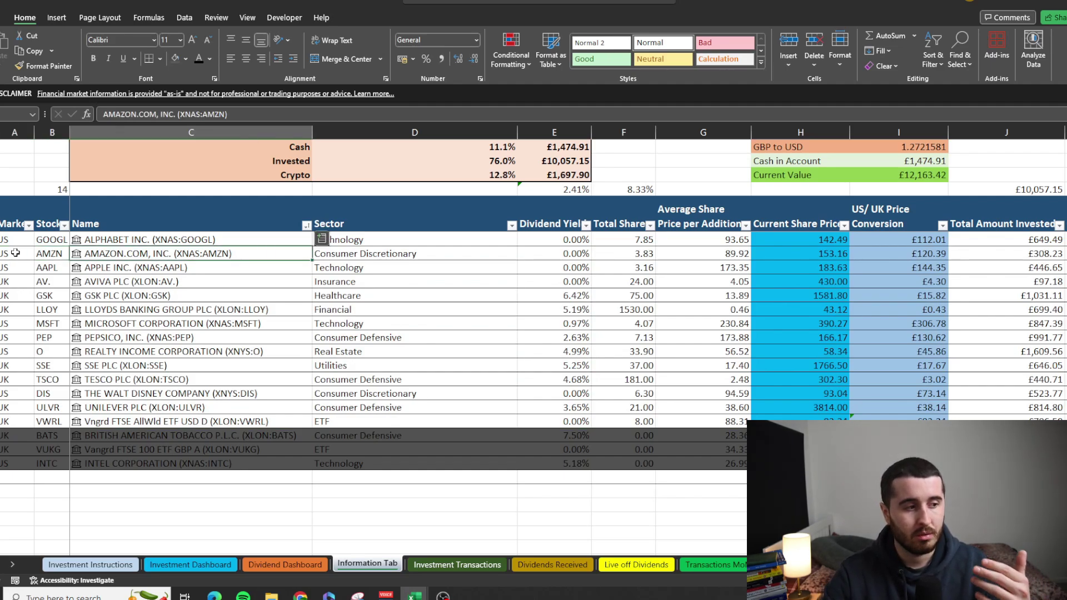
left_click(184, 18)
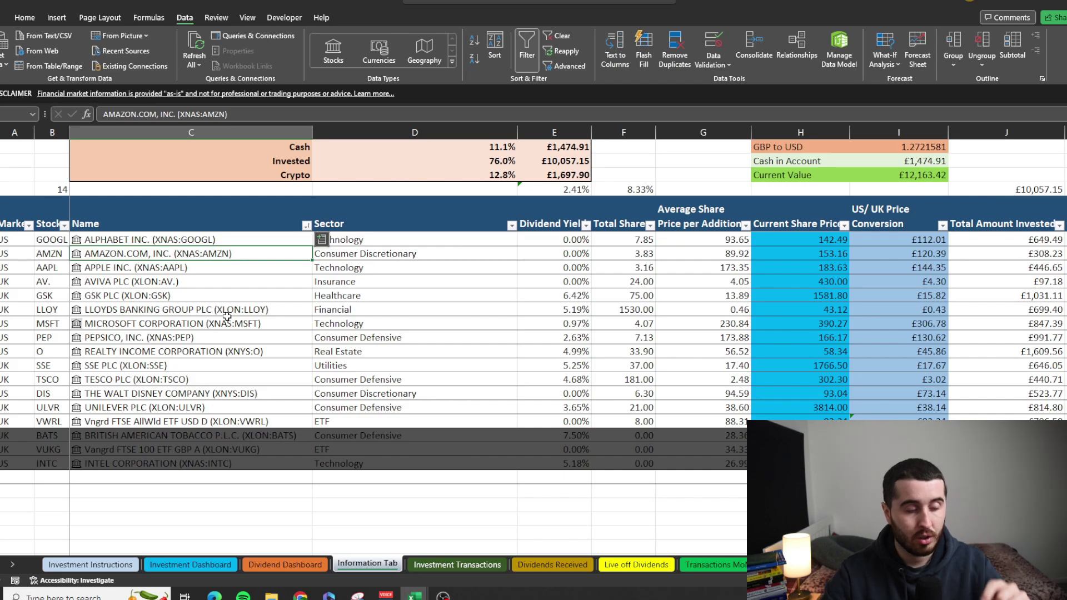
key("Right")
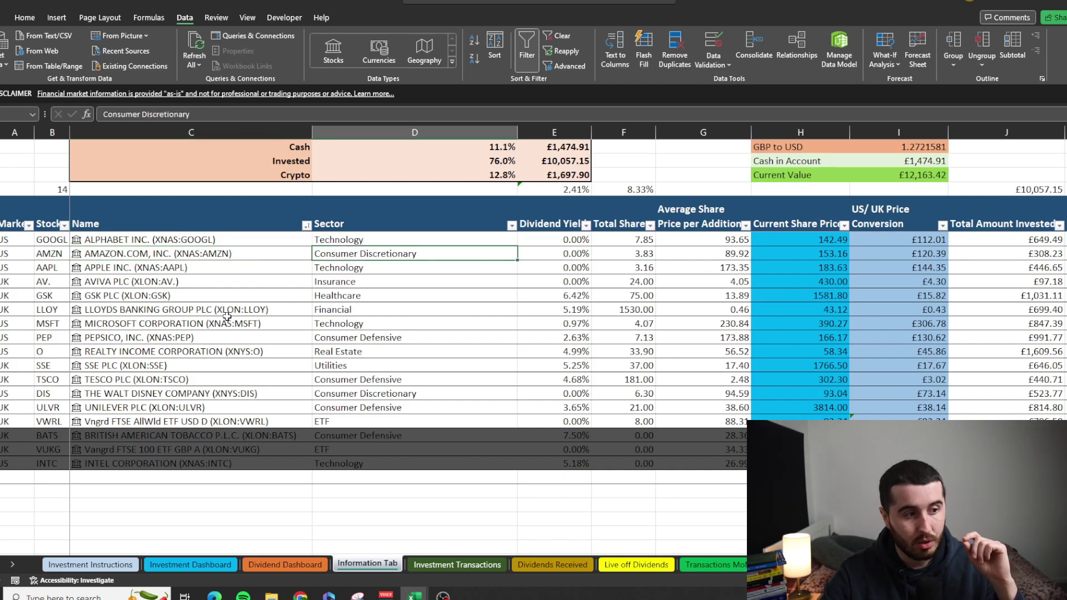
key("Right")
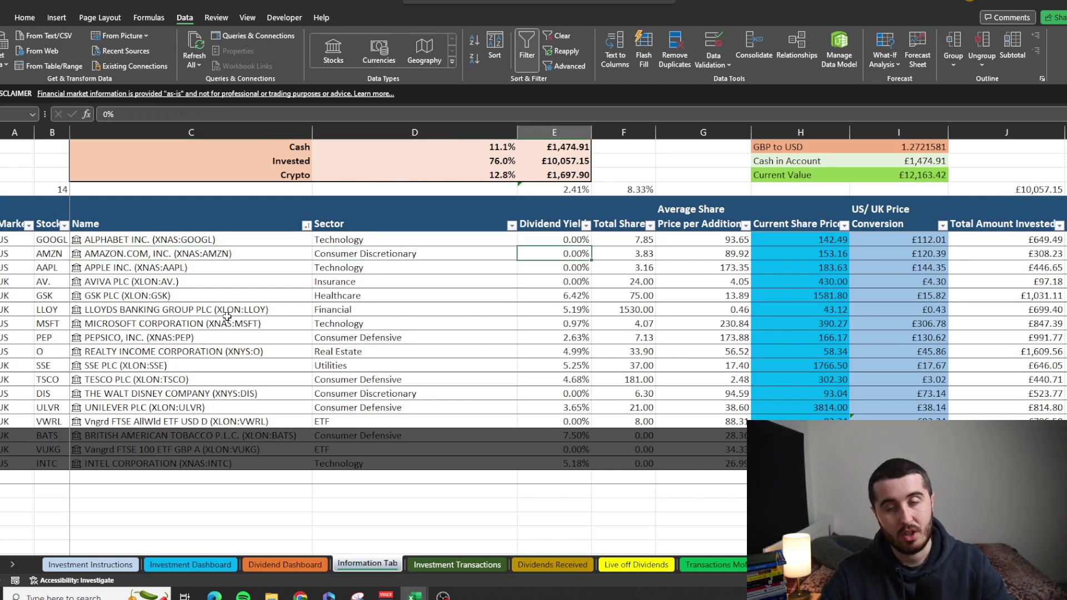
Step: Fill the GOOGL row's formulas from Total Shares to Return per Stock £ down into the AMZN row
left_click_drag(627, 242, 945, 163)
left_click_drag(915, 240, 991, 247)
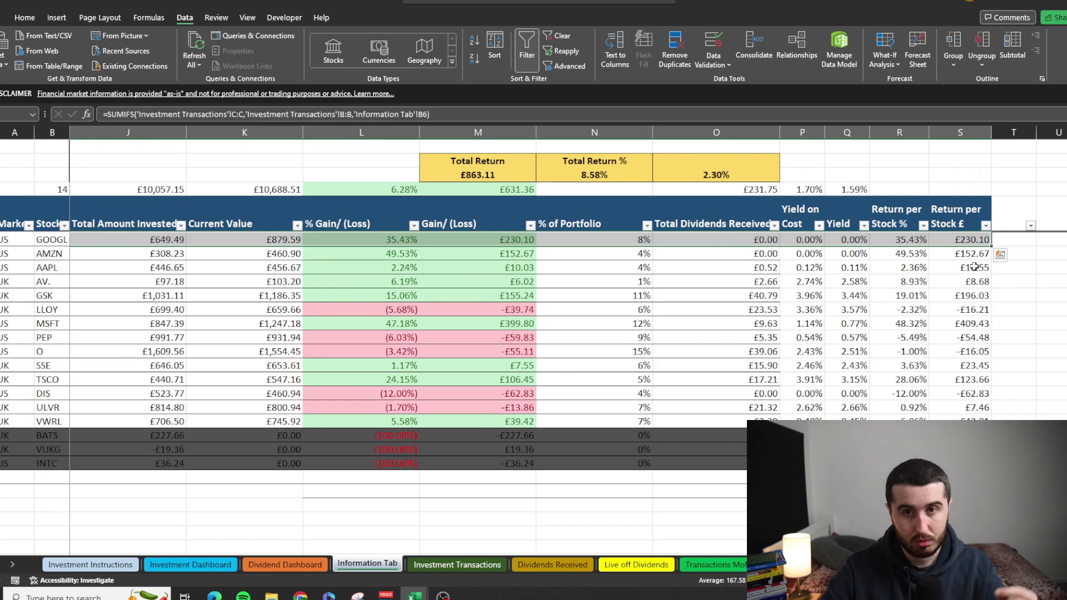
left_click_drag(991, 248, 997, 267)
scroll(568, 333, "left", 3)
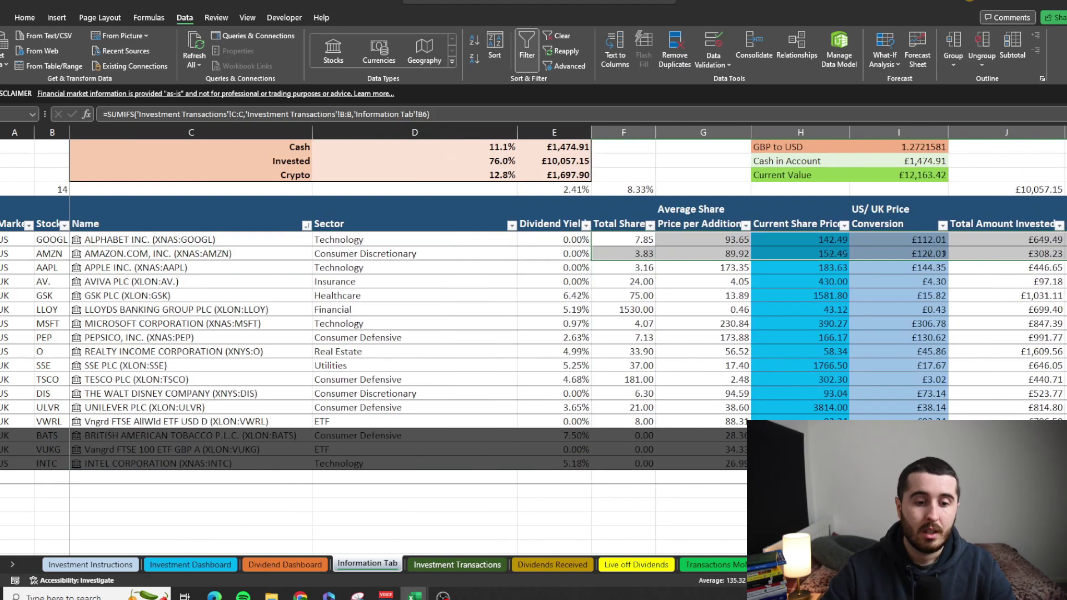
Step: Inspect the Microsoft Name entry and the average price, current share price and price conversion columns for AAPL and AV
left_click(211, 324)
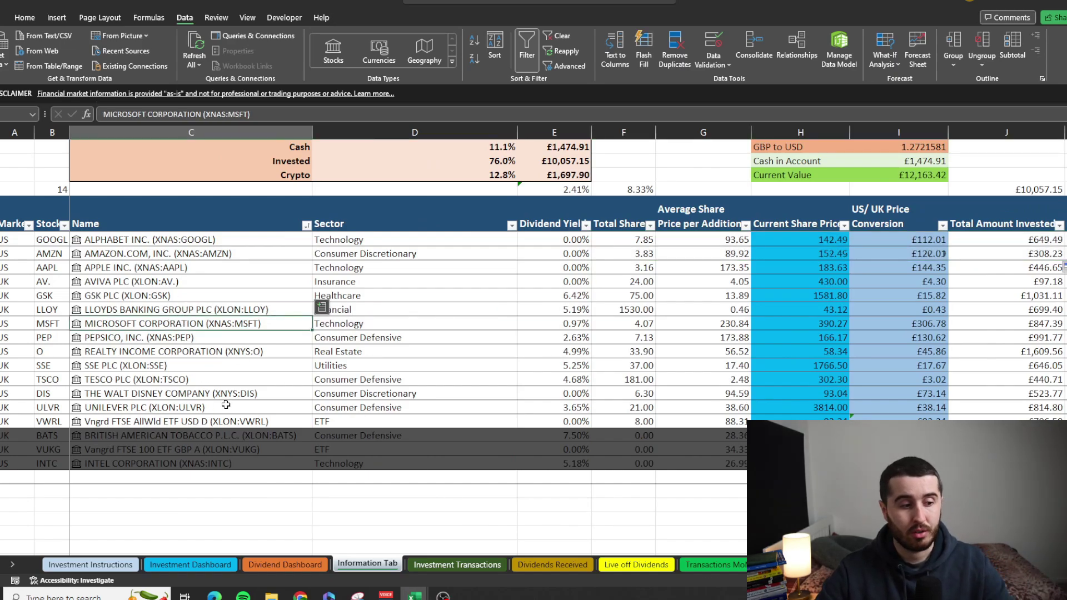
left_click_drag(731, 272, 884, 296)
left_click(791, 315)
left_click_drag(702, 267, 895, 287)
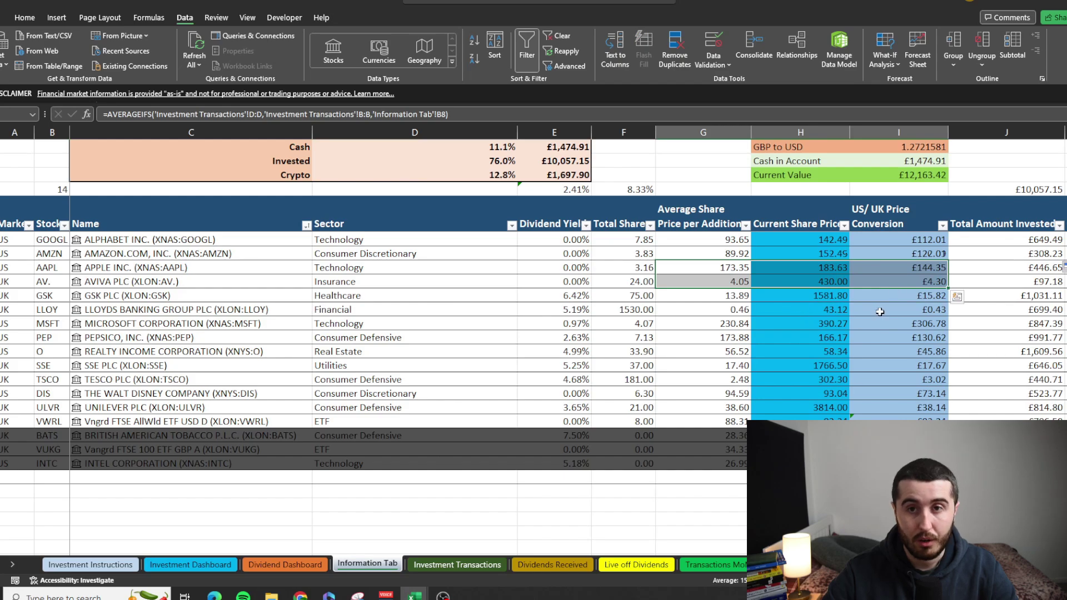
left_click(837, 282)
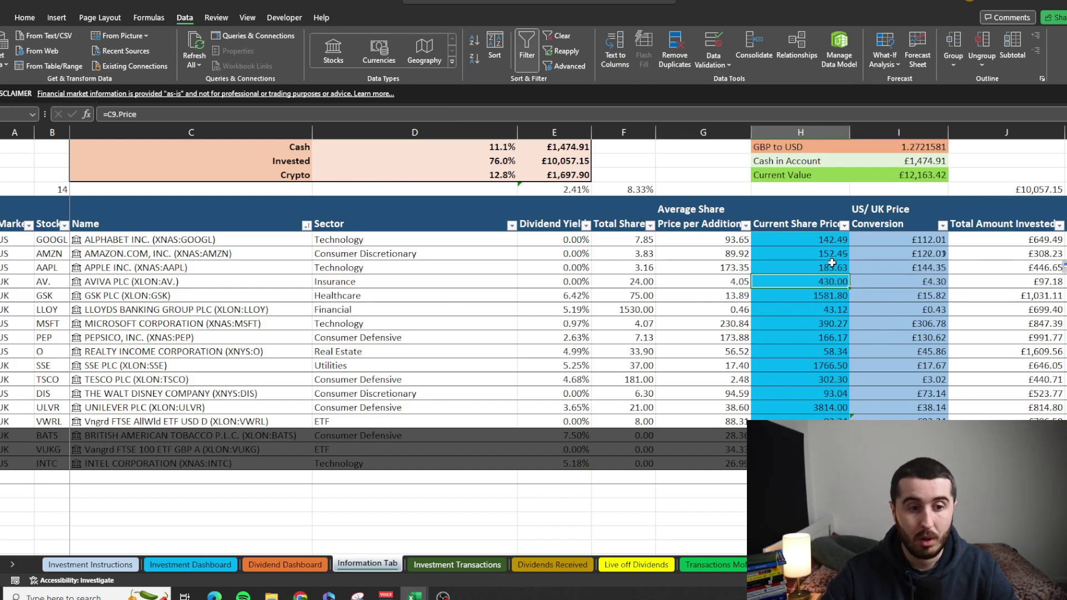
left_click(812, 266)
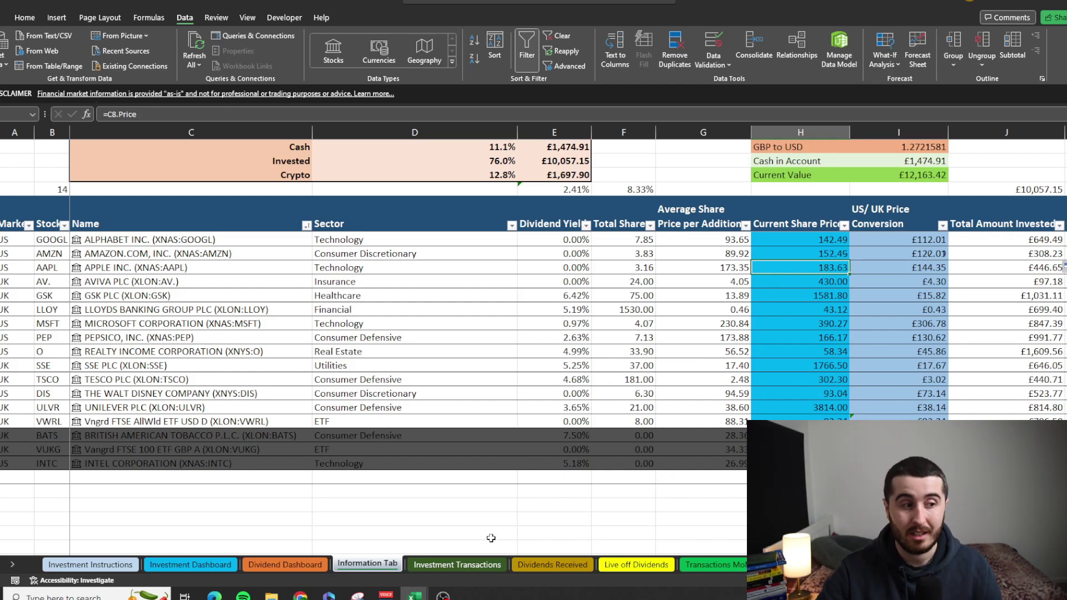
Step: Return to the Investment Transactions sheet and highlight the second transaction's row from Date to Cumulative, checking its Base FX Rate cell
left_click(488, 566)
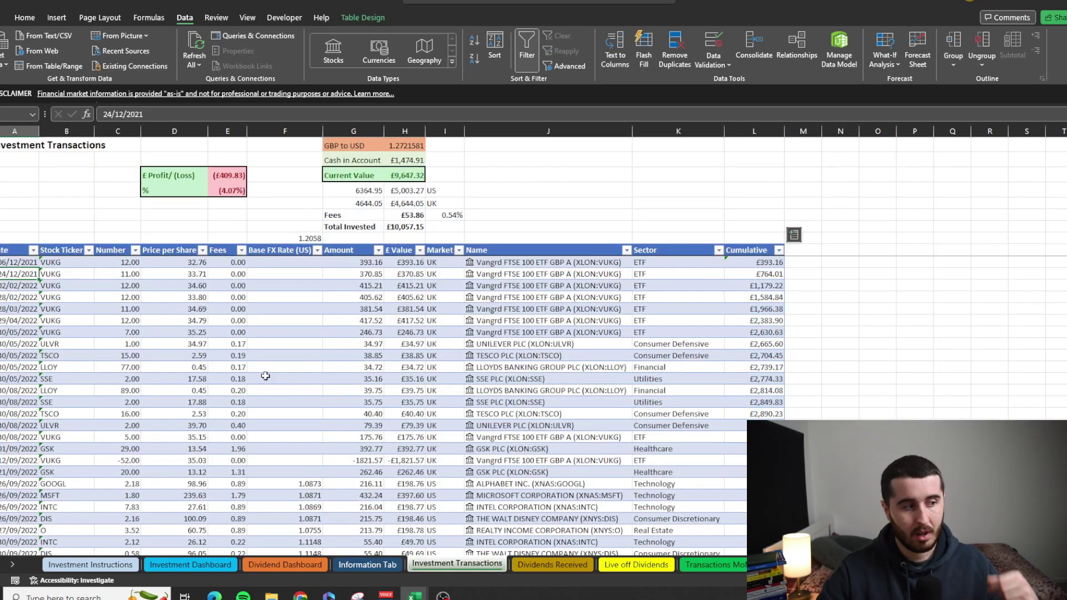
left_click(4, 274)
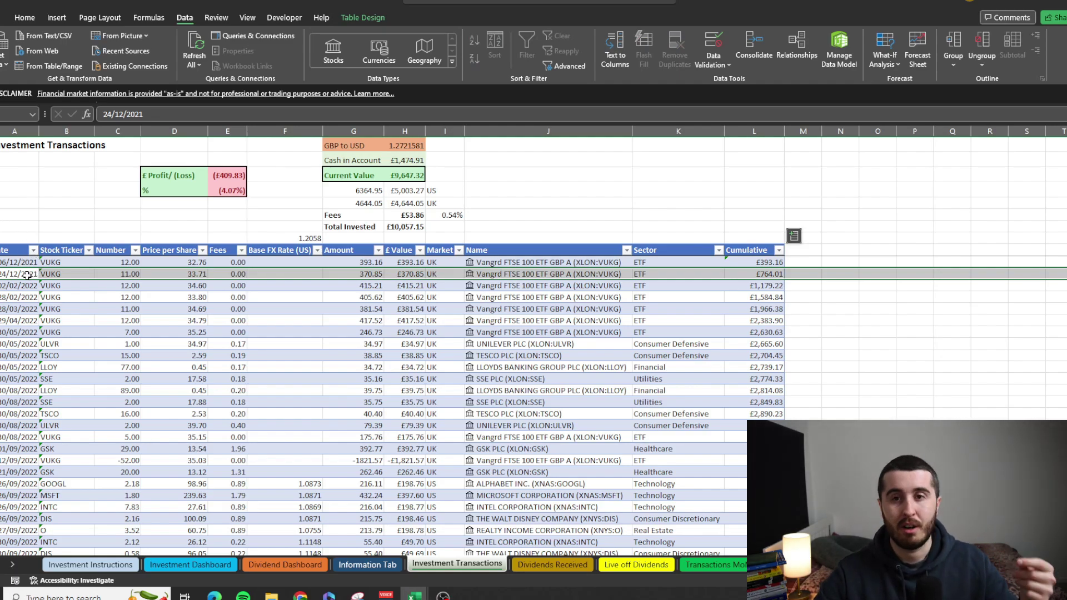
left_click_drag(27, 274, 766, 273)
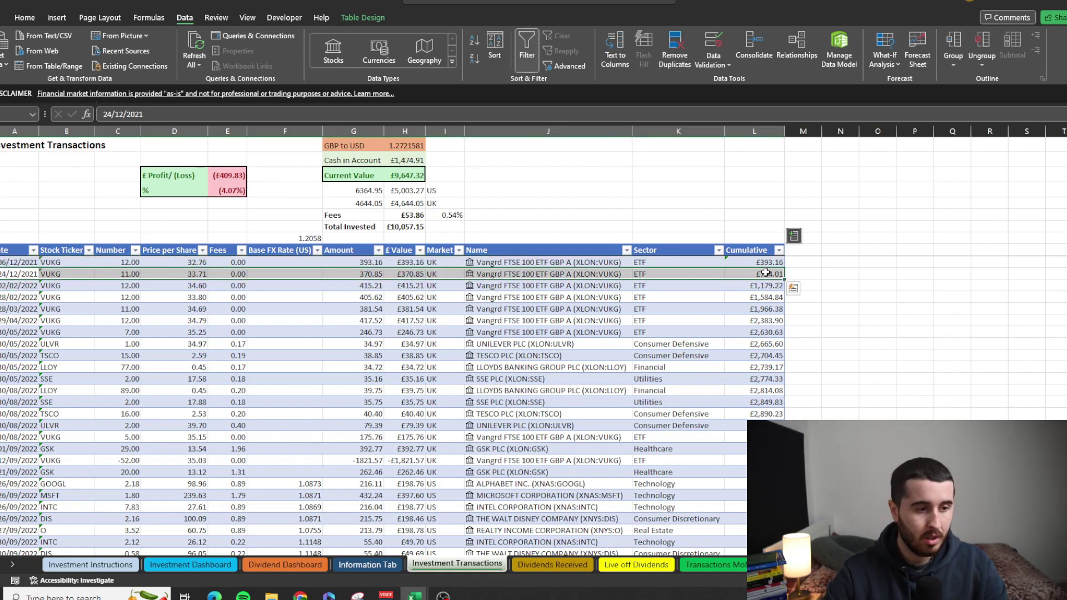
left_click(368, 274)
left_click(306, 277)
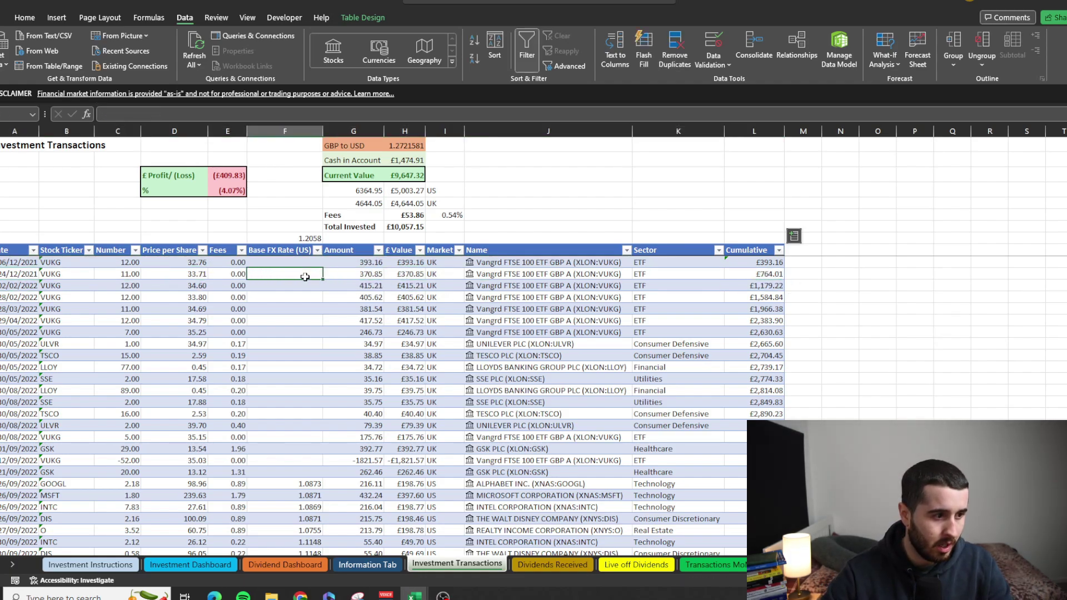
Step: Clear the Date through Base FX Rate entries of every transaction from the 24/12/2021 row downwards
left_click_drag(36, 276, 267, 273)
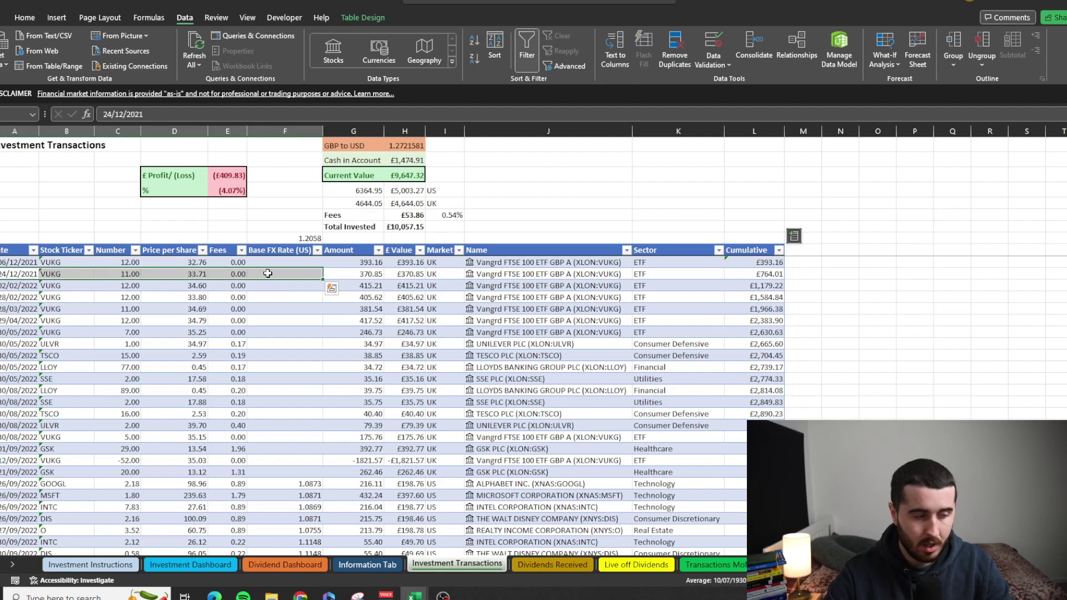
key("ctrl+shift+Down")
key("Delete")
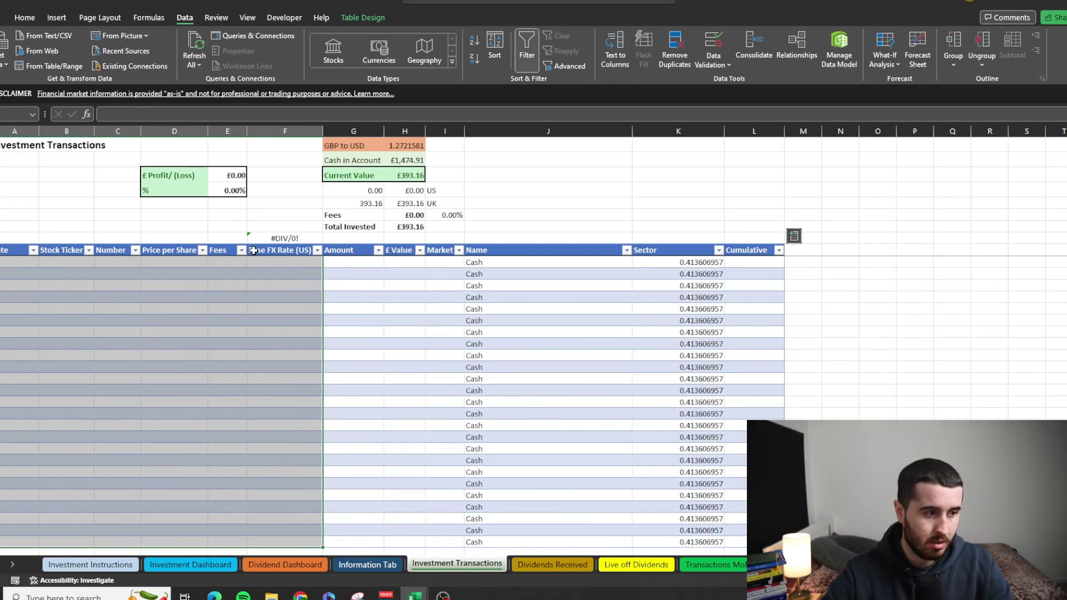
left_click(254, 250)
key("Down")
Step: Inspect the Name and Sector lookup formulas in the emptied transaction rows, leaving them unedited
left_click(512, 284)
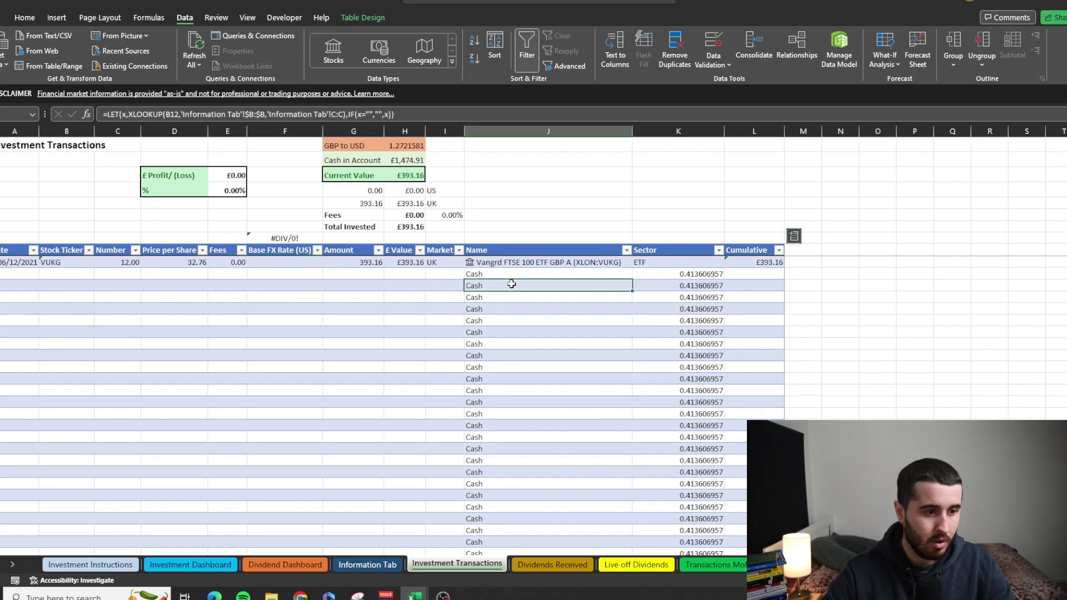
left_click(520, 273)
left_click(698, 275)
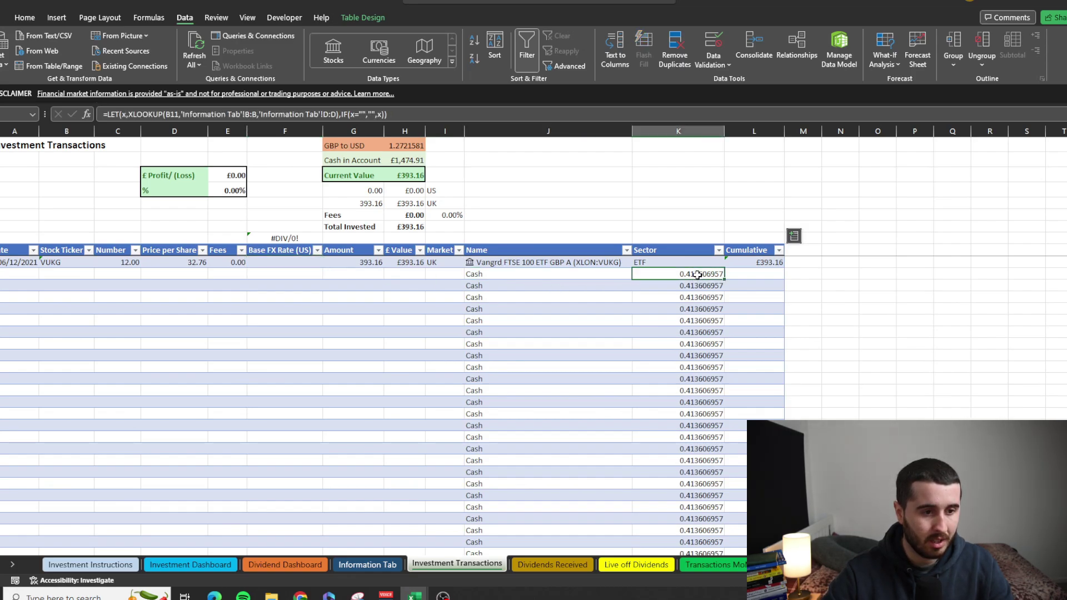
double_click(689, 275)
key("Escape")
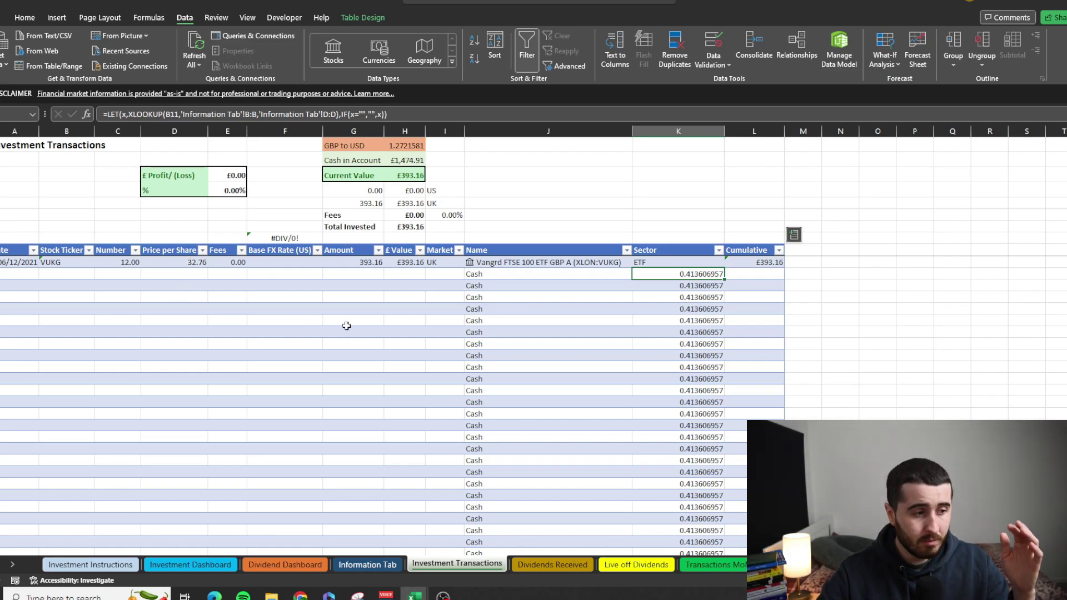
Step: Clear all Dividends Received rows from Month to Sector below the first ULVR dividend
left_click(553, 564)
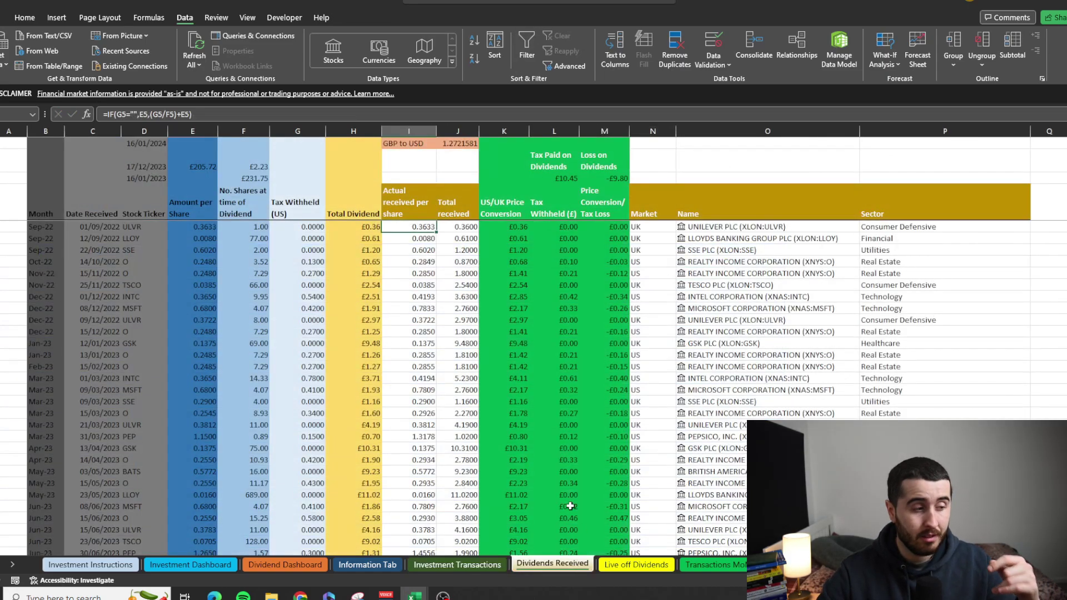
left_click(48, 239)
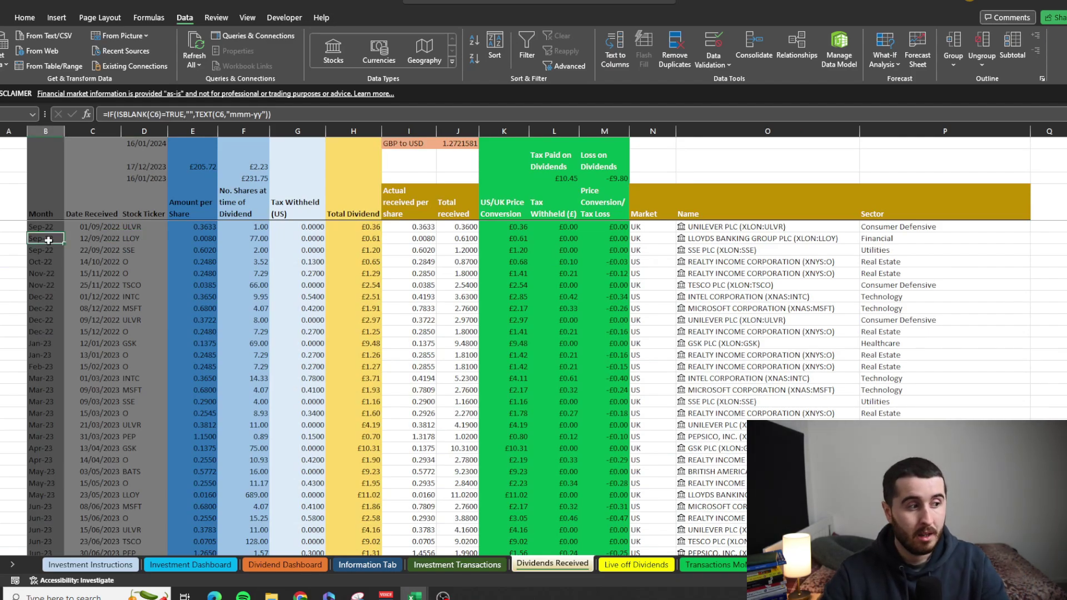
key("ctrl+shift+Right")
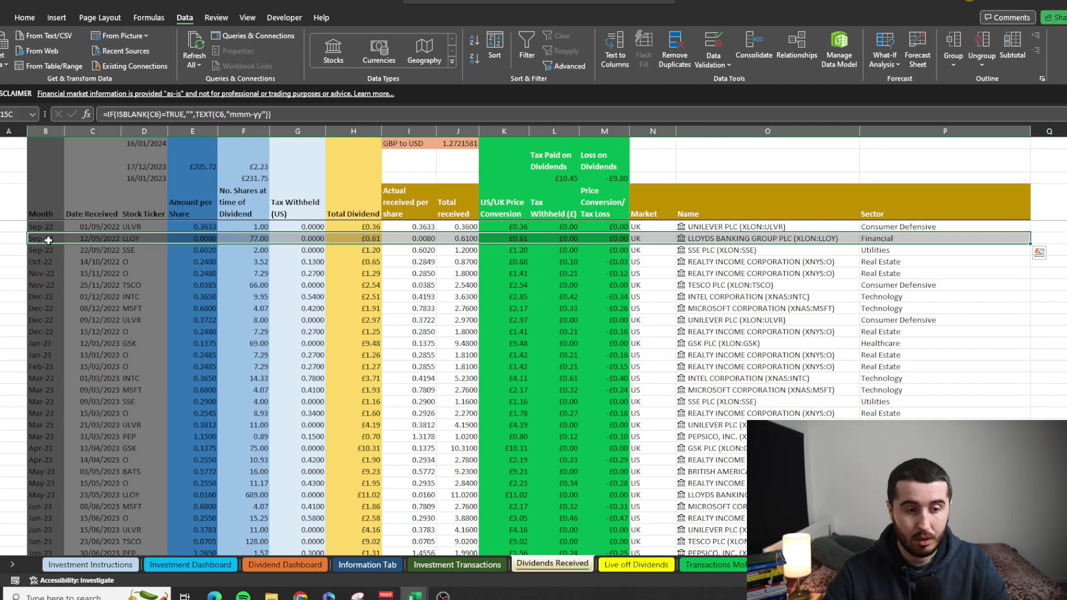
key("ctrl+shift+Down")
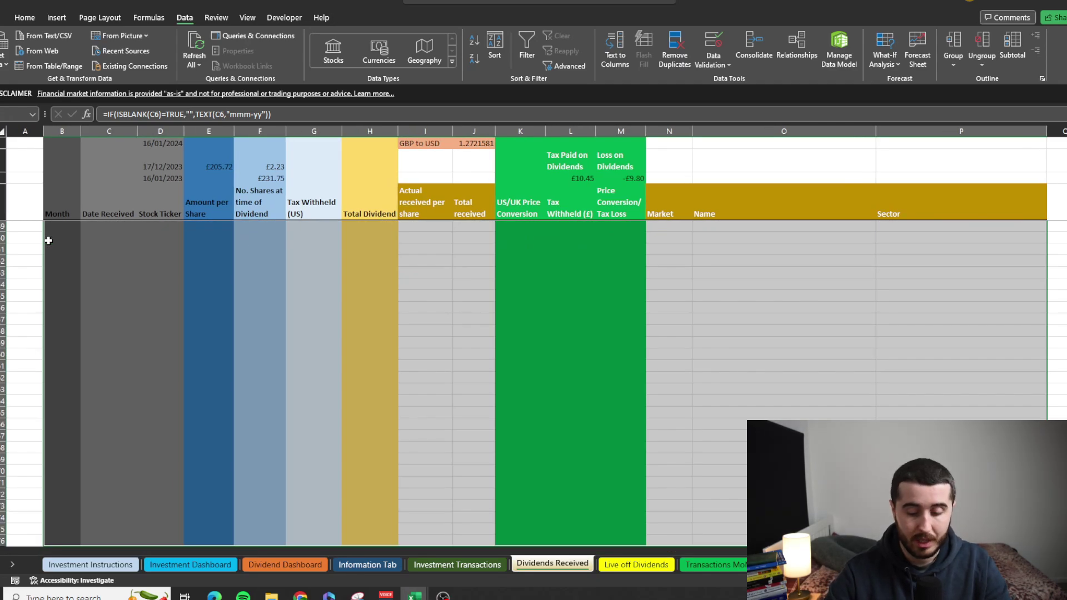
key("ctrl+shift+Up")
scroll(132, 322, "up", 6)
key("Delete")
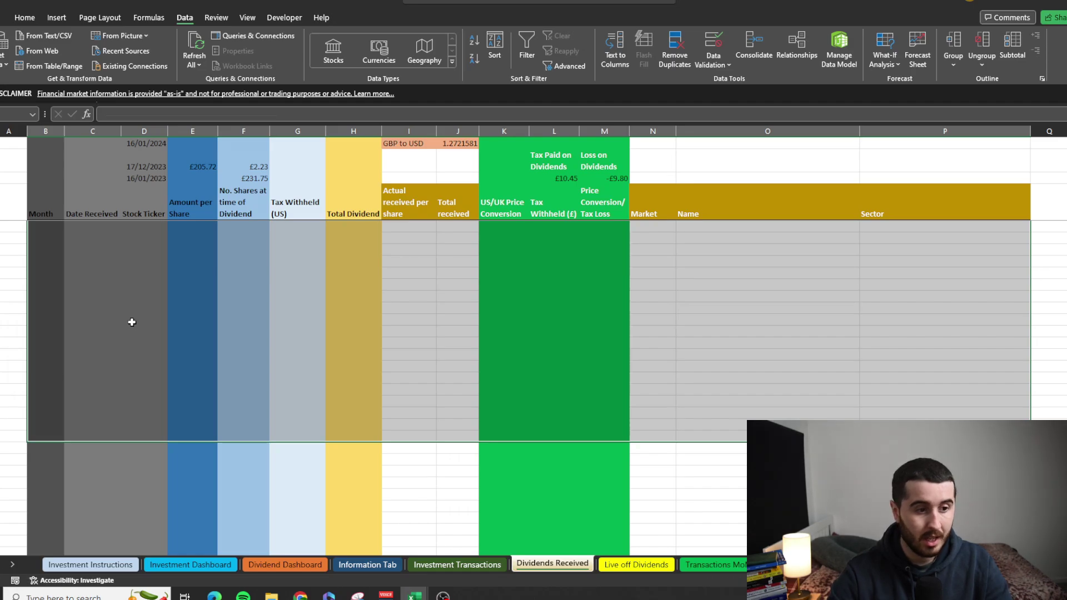
key("ctrl+Up")
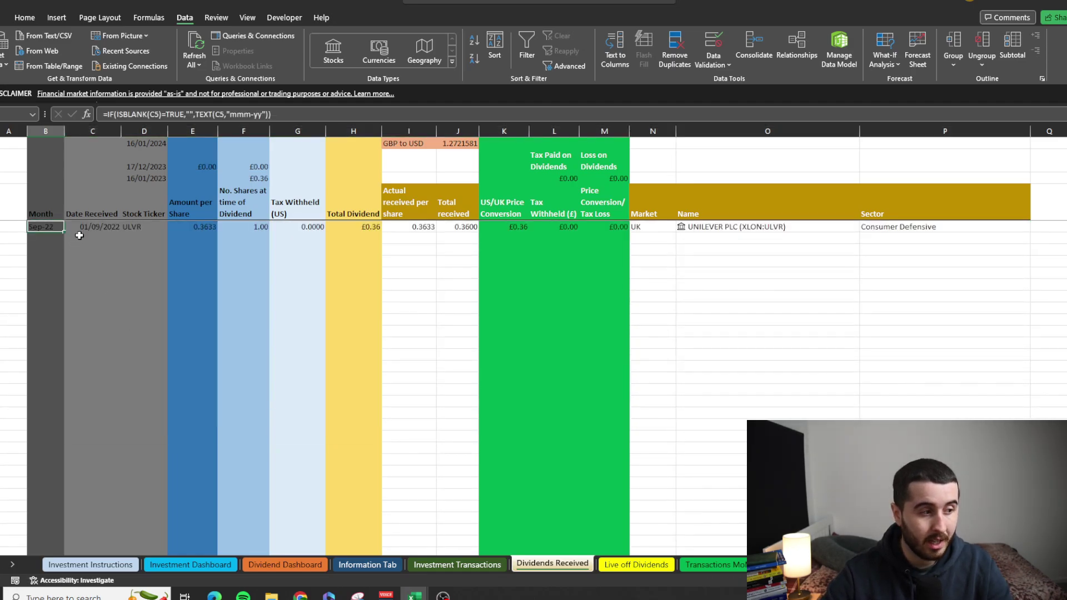
Step: Step across the ULVR dividend row from the Month formula, comparing manually entered cells with calculated ones
left_click(79, 236)
left_click(137, 235)
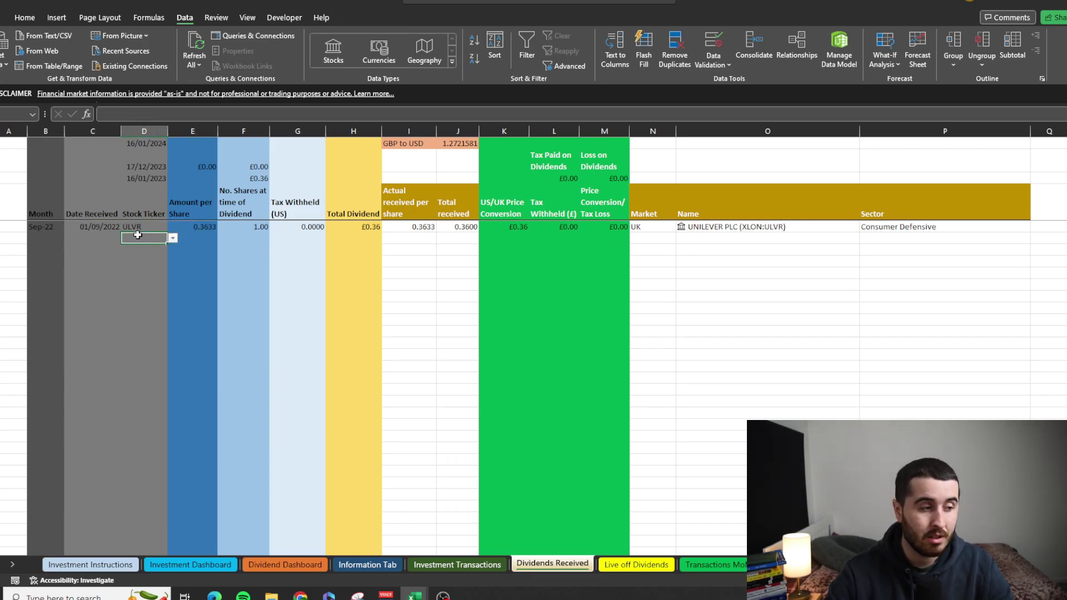
key("Left")
key("Left")
key("Up")
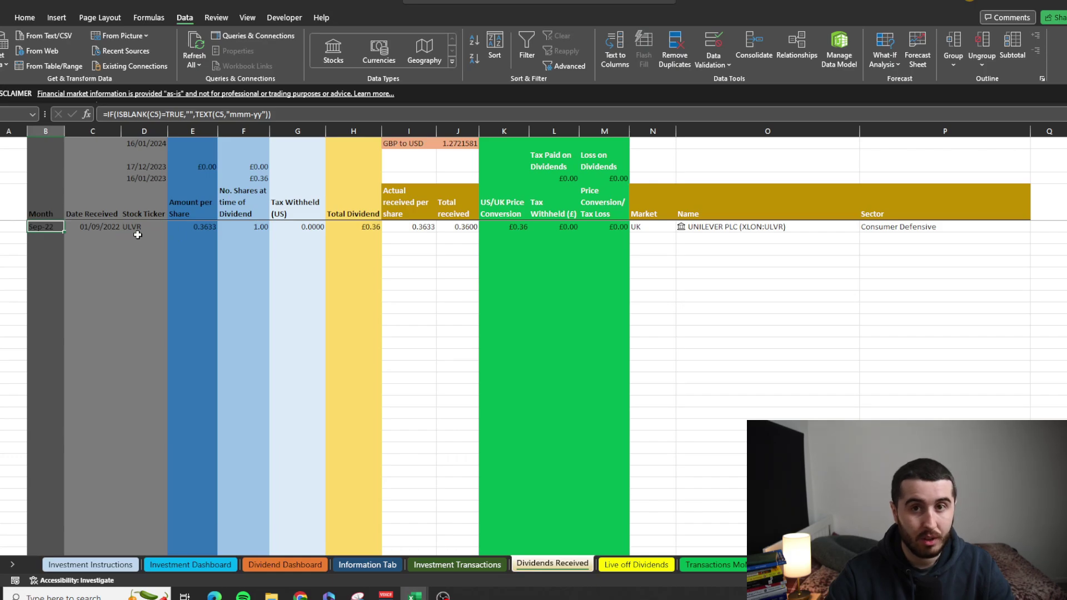
key("Right")
key("Right")
key("Right")
key("Right")
key("Right")
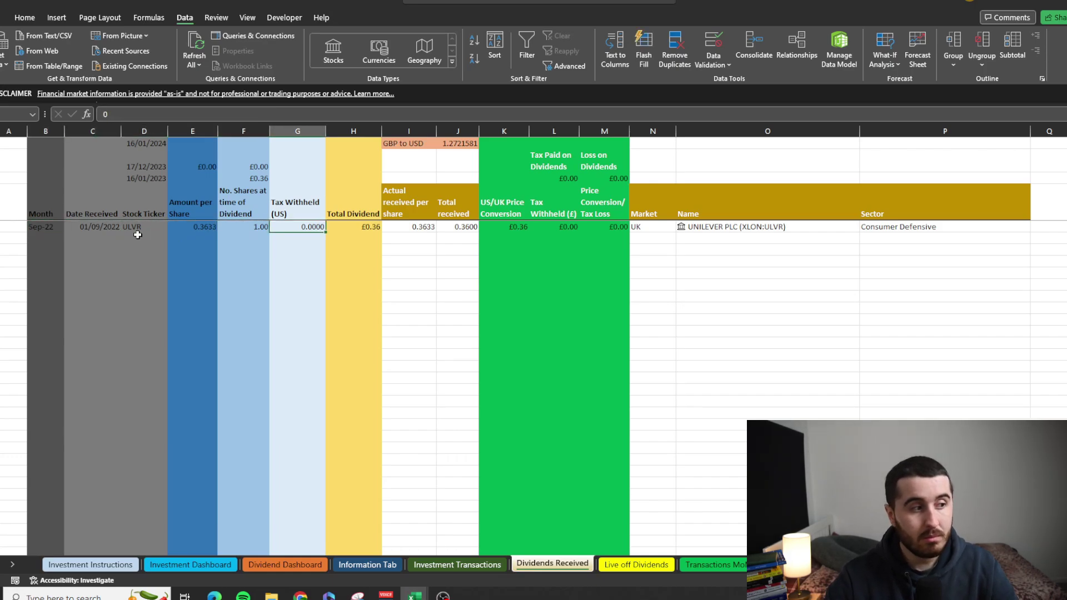
key("Right")
key("Right")
key("Right")
key("Right")
key("Right")
Step: Check the ULVR row's Total Dividend cell and highlight the manual-entry cells from Date Received to Total Dividend in the empty row below
left_click(94, 238)
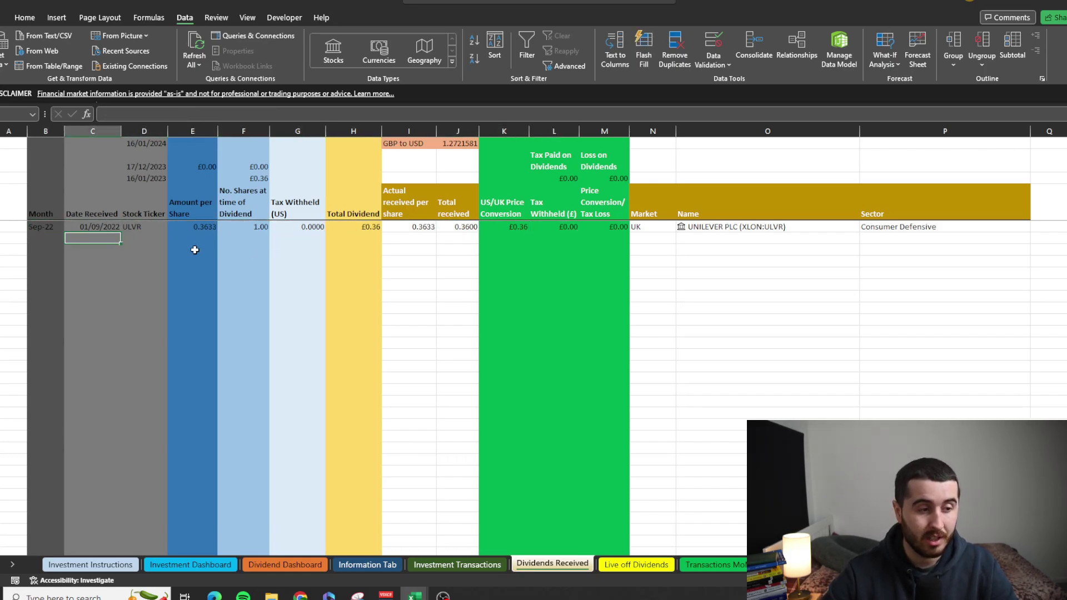
left_click(351, 239)
left_click(362, 218)
left_click(389, 226)
left_click(372, 227)
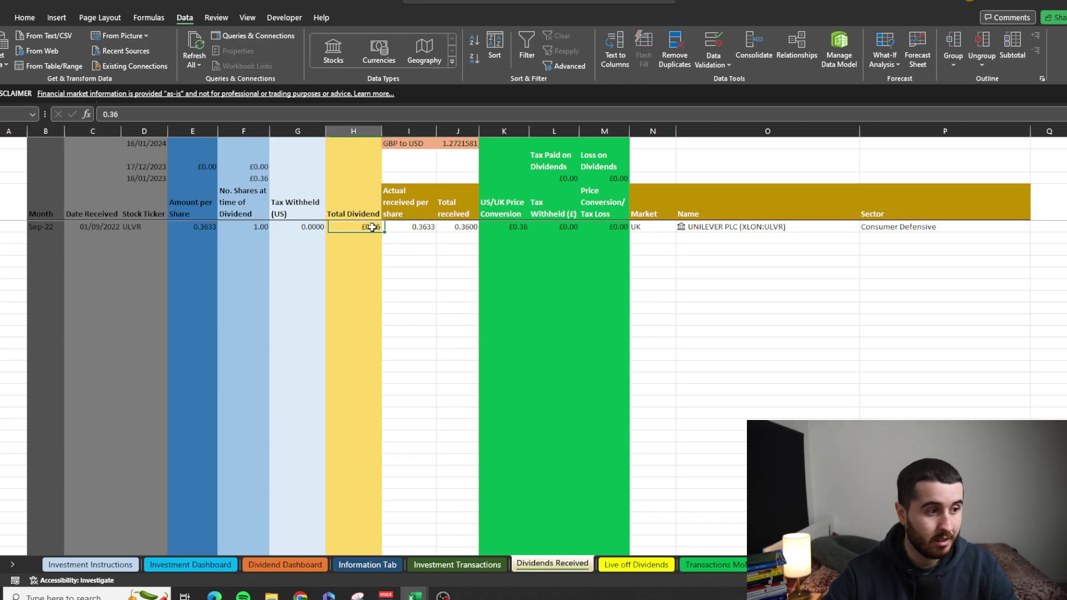
left_click_drag(358, 242, 98, 234)
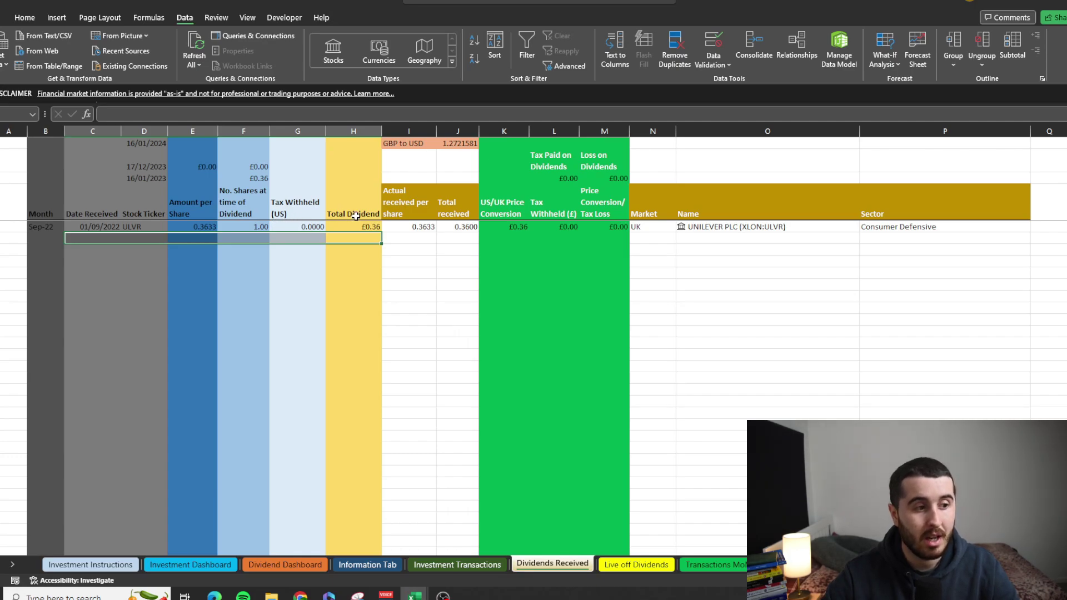
Step: Inspect the ULVR row's formulas from Actual received per share through Tax Withheld (£)
left_click(413, 227)
key("Right")
key("Right")
key("Right")
key("Right")
key("Right")
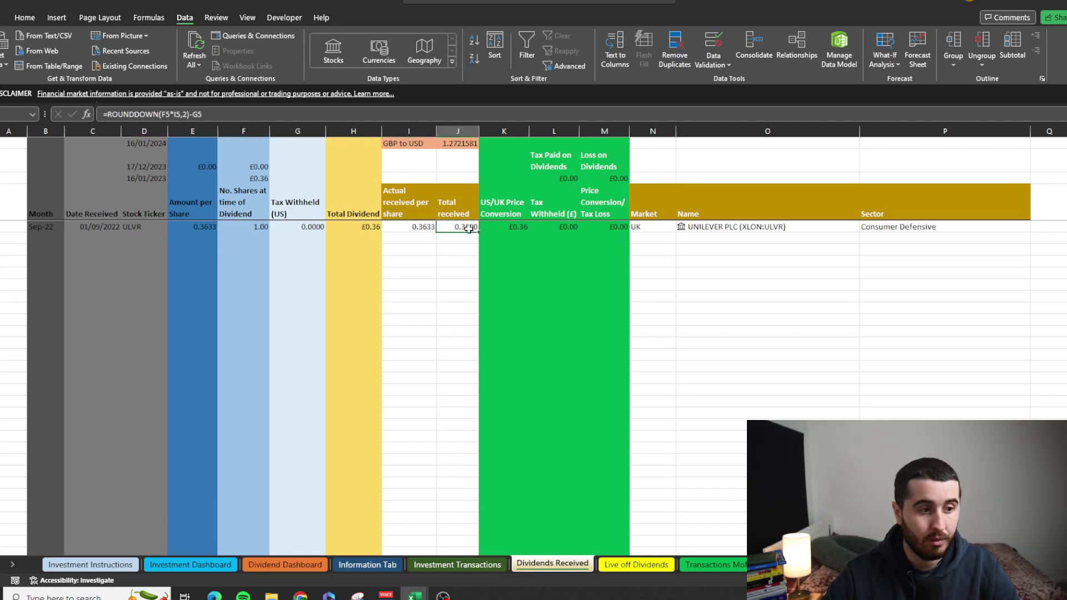
left_click(577, 227)
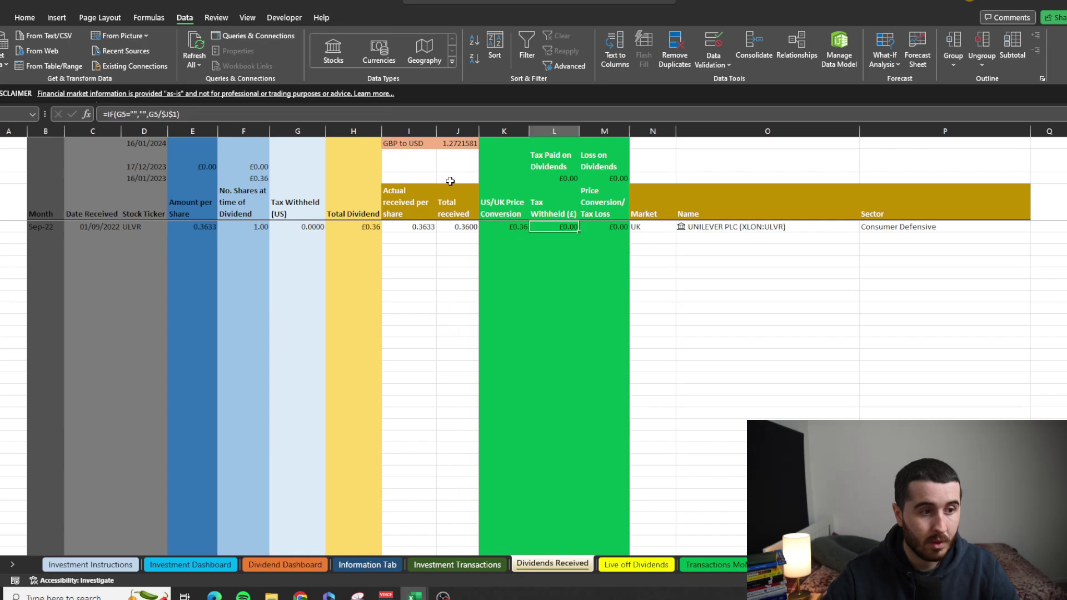
Step: Trace the GBP to USD rate on Dividends Received to its source on Investment Transactions, and return to the dividends sheet
left_click(451, 146)
key("ctrl+Page_Up")
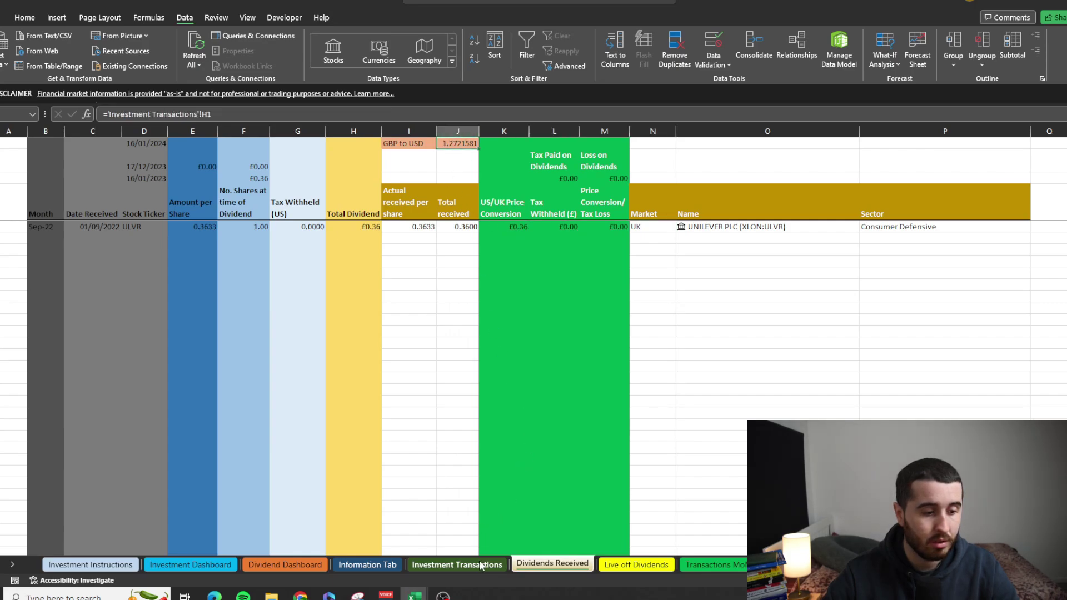
left_click(394, 142)
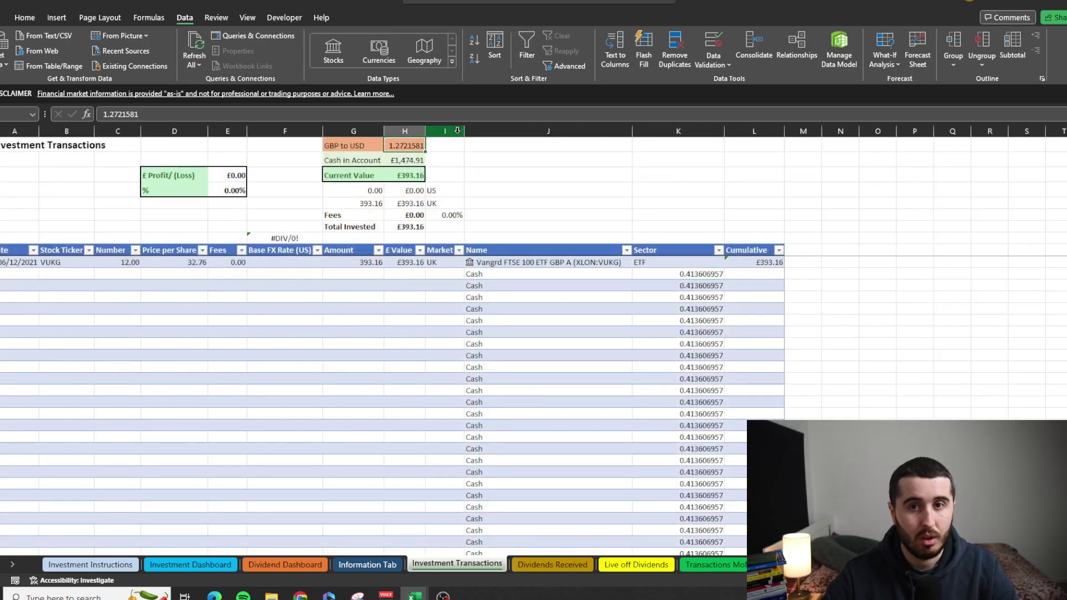
left_click(565, 566)
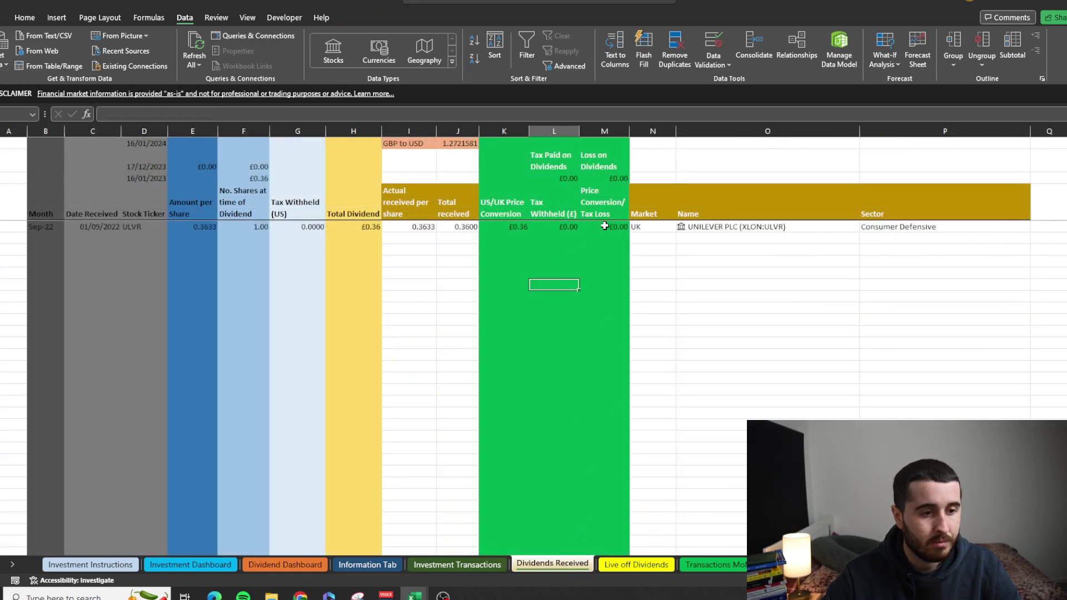
Step: Highlight the ULVR row's calculated cells from Actual received per share to Sector, leaving them unedited
left_click(412, 227)
key("Left")
key("Right")
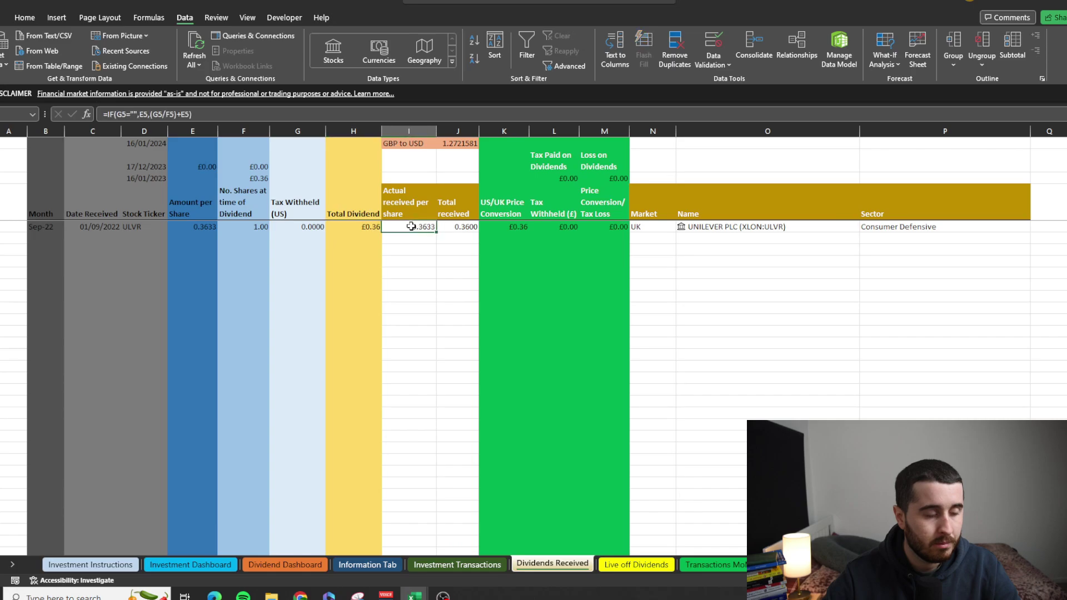
left_click_drag(410, 226, 912, 218)
left_click(881, 240)
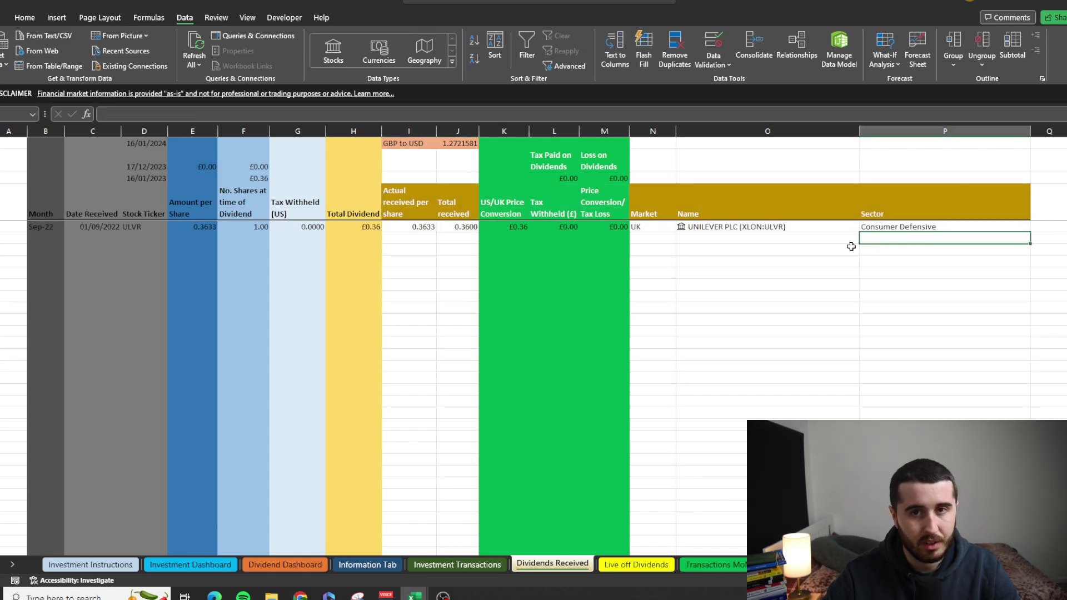
Step: Check how the Investment Dashboard and Dividend Dashboard look with the sample data cleared
left_click(349, 566)
left_click(442, 564)
left_click(364, 565)
left_click(207, 566)
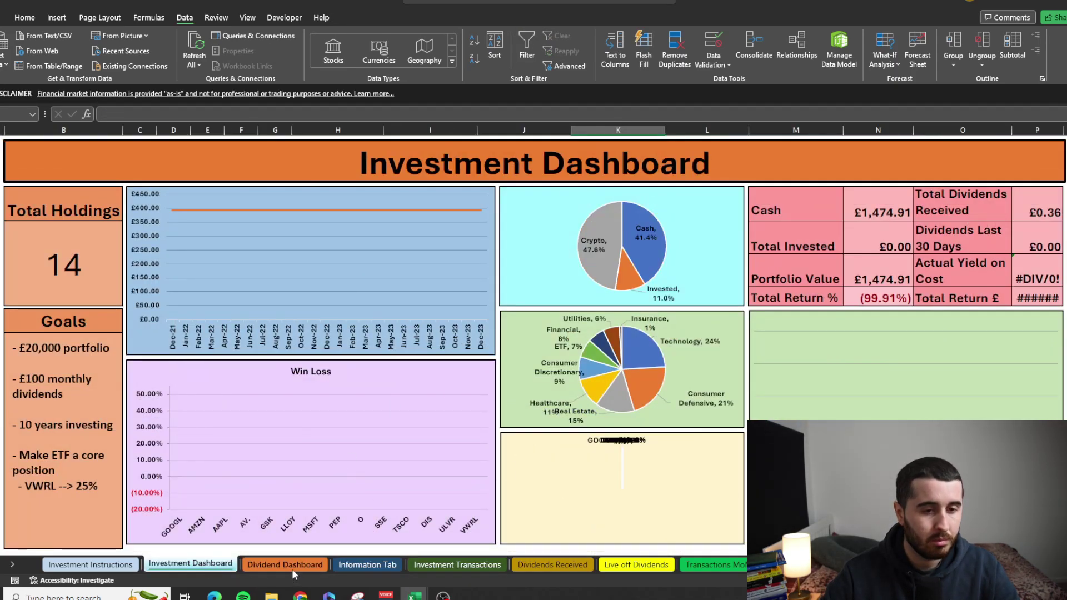
left_click(292, 568)
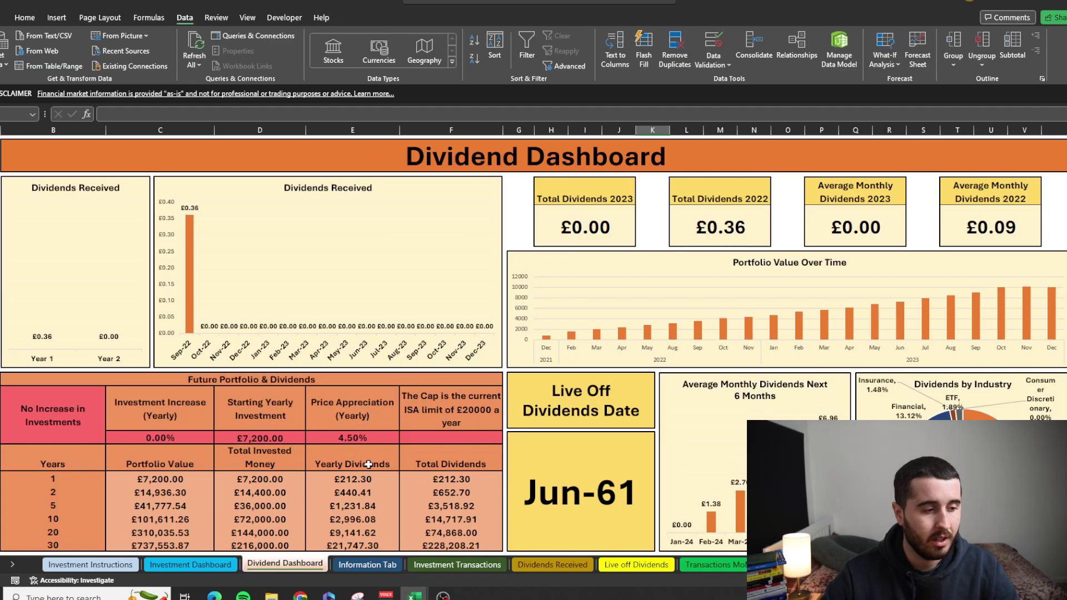
Step: Undo the clearing of the sample transactions and dividends, and check both dashboards and the Dividends Received sheet
key("ctrl+Page_Down")
key("ctrl+Page_Down")
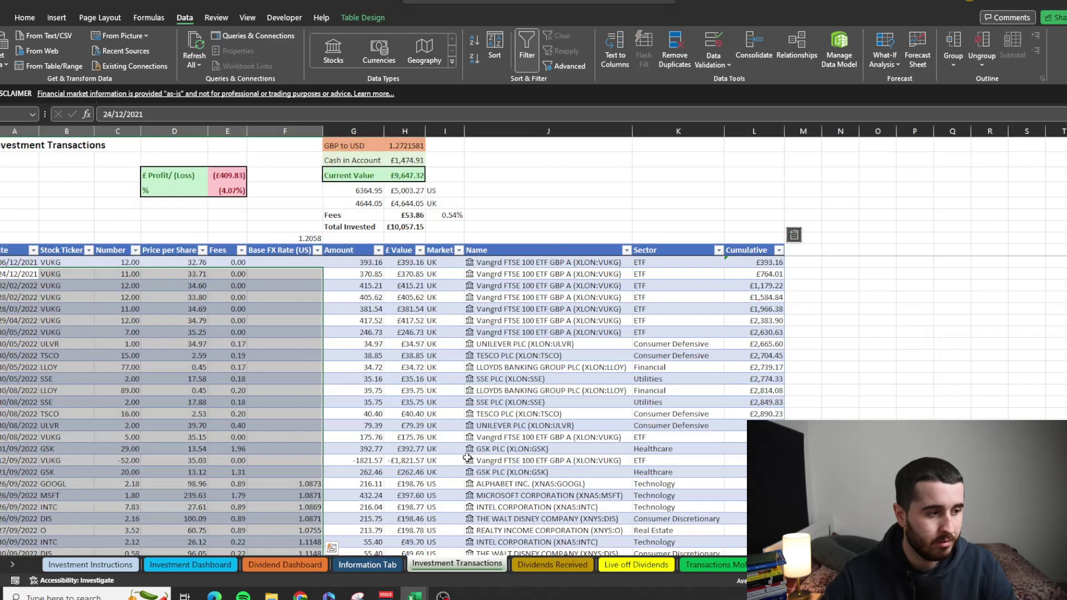
left_click(286, 565)
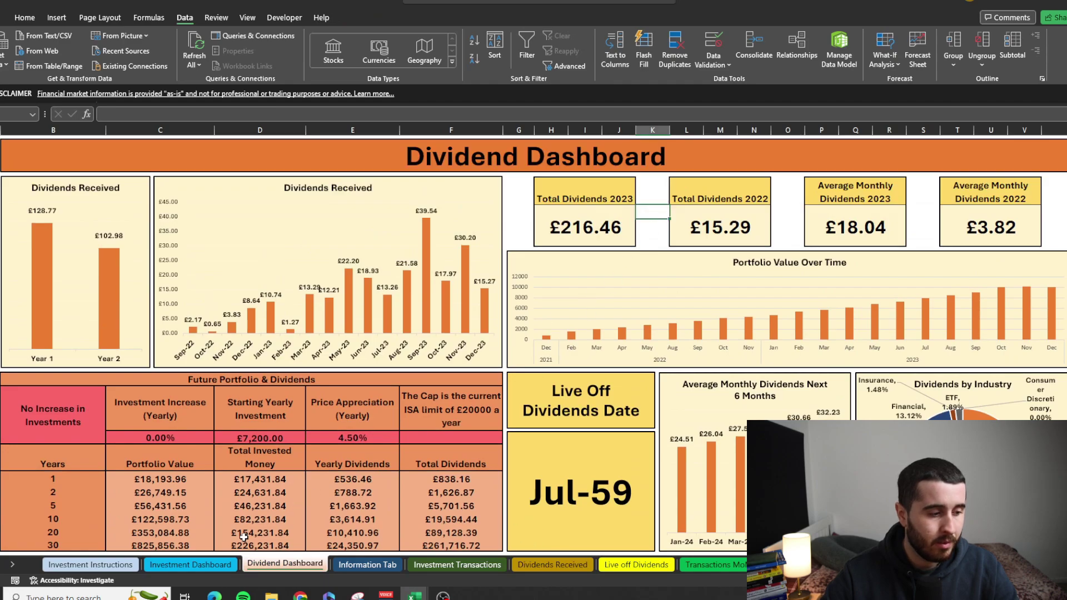
left_click(190, 565)
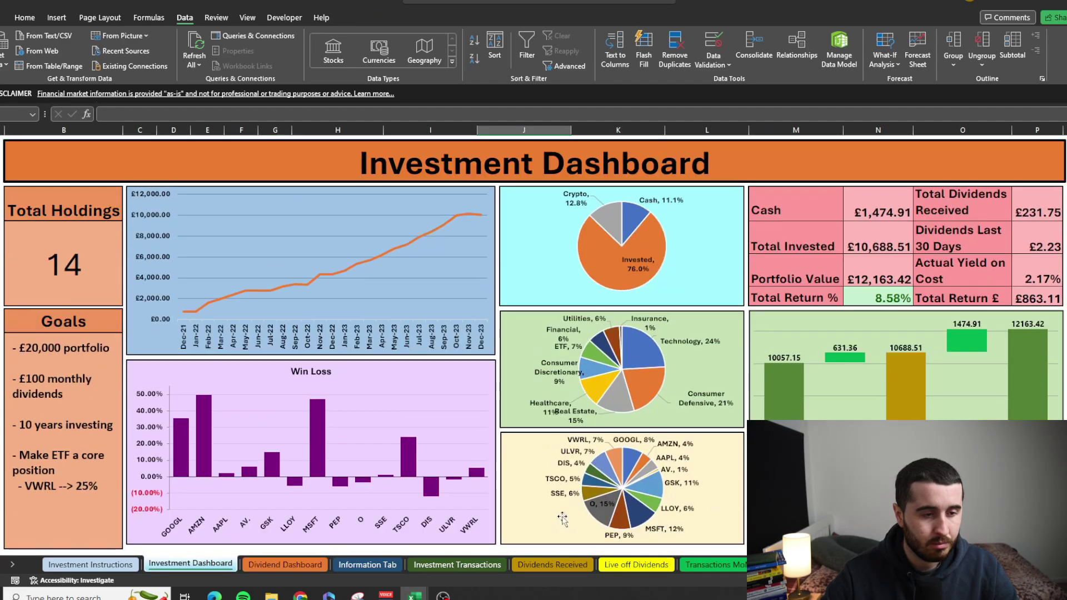
left_click(457, 565)
left_click(553, 564)
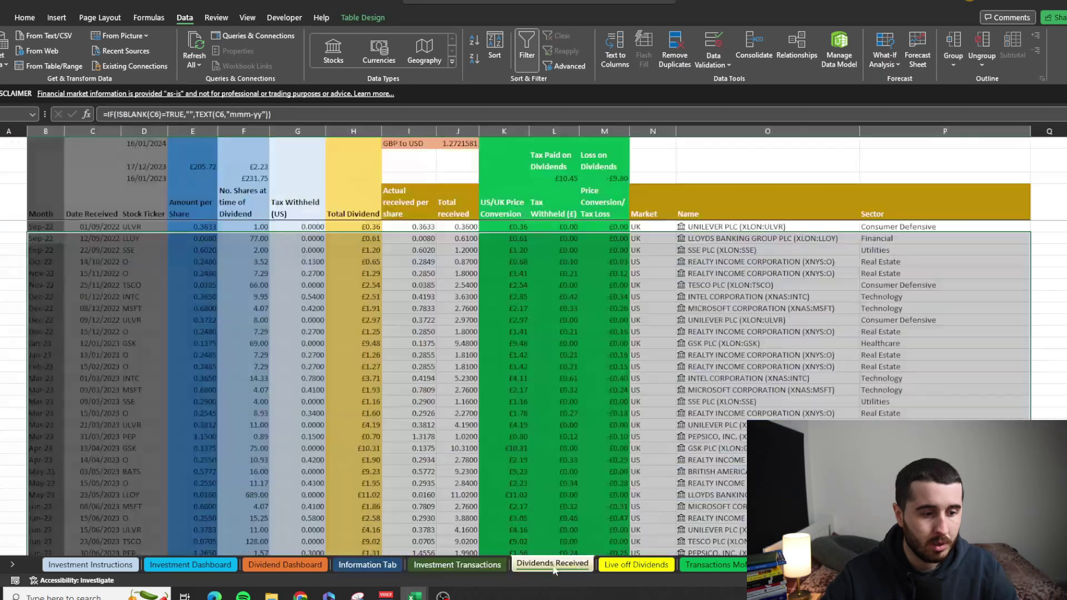
Step: Browse the remaining sheets, including Live off Dividends, Transactions MoM, Daily Dividend Calendar and Information Tab, and return to the Investment Dashboard
left_click(638, 566)
left_click(713, 566)
left_click(778, 566)
left_click(795, 565)
left_click(699, 568)
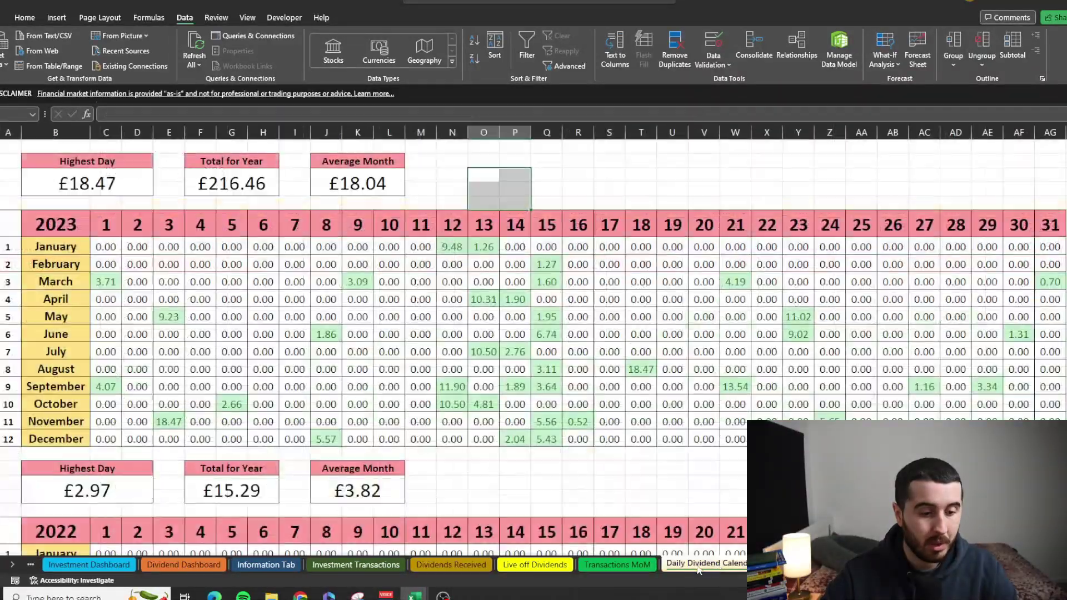
left_click(617, 564)
left_click(451, 565)
left_click(356, 564)
left_click(265, 564)
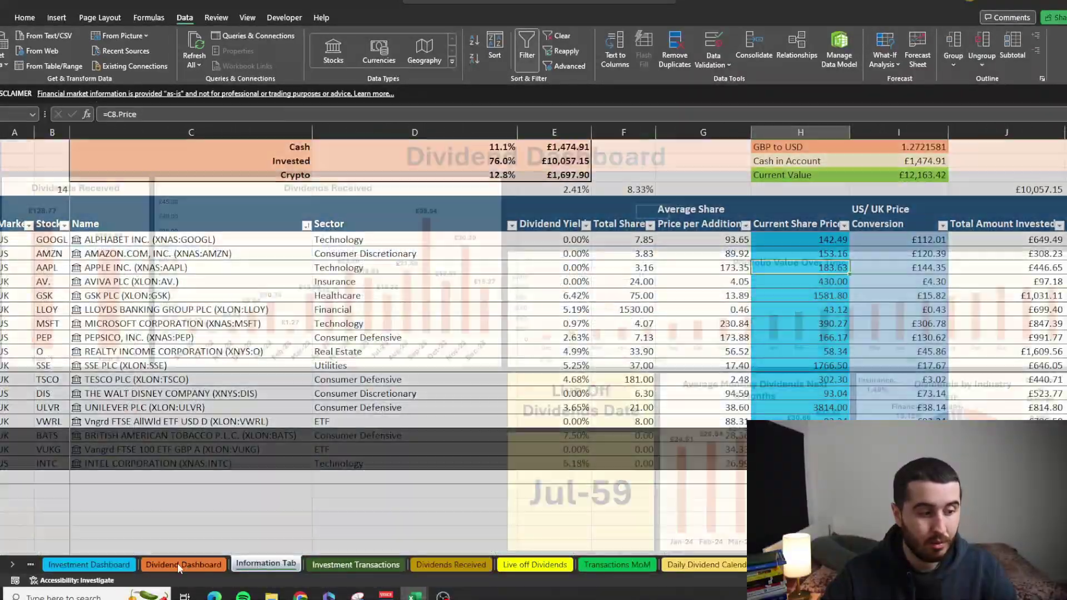
left_click(89, 564)
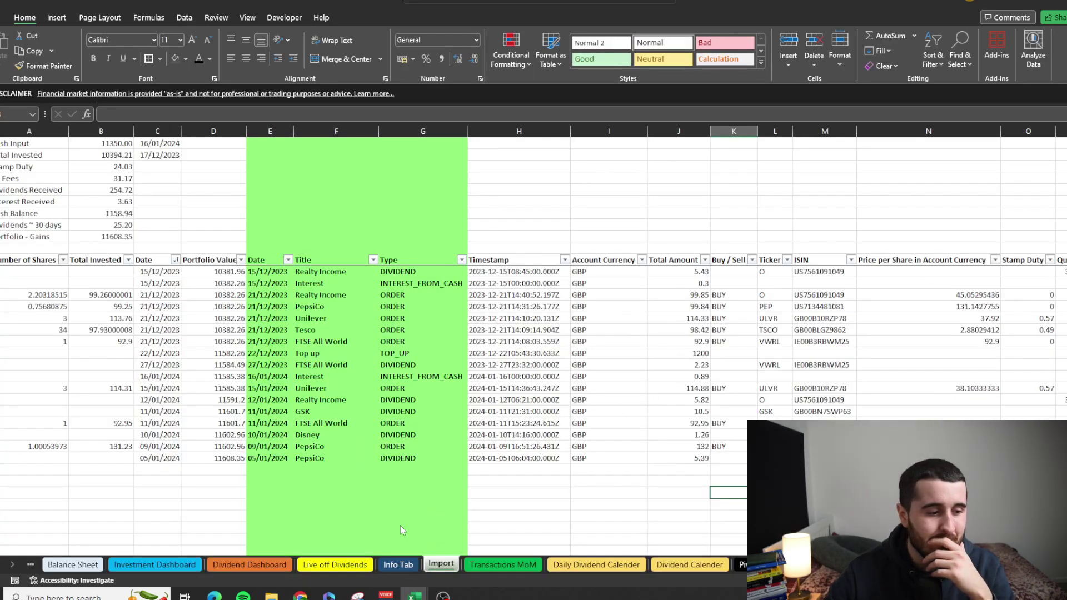
Step: In the workbook with the Import sheet, view the Investment Dashboard and examine the Info Tab's price, invested and current value columns
left_click(180, 565)
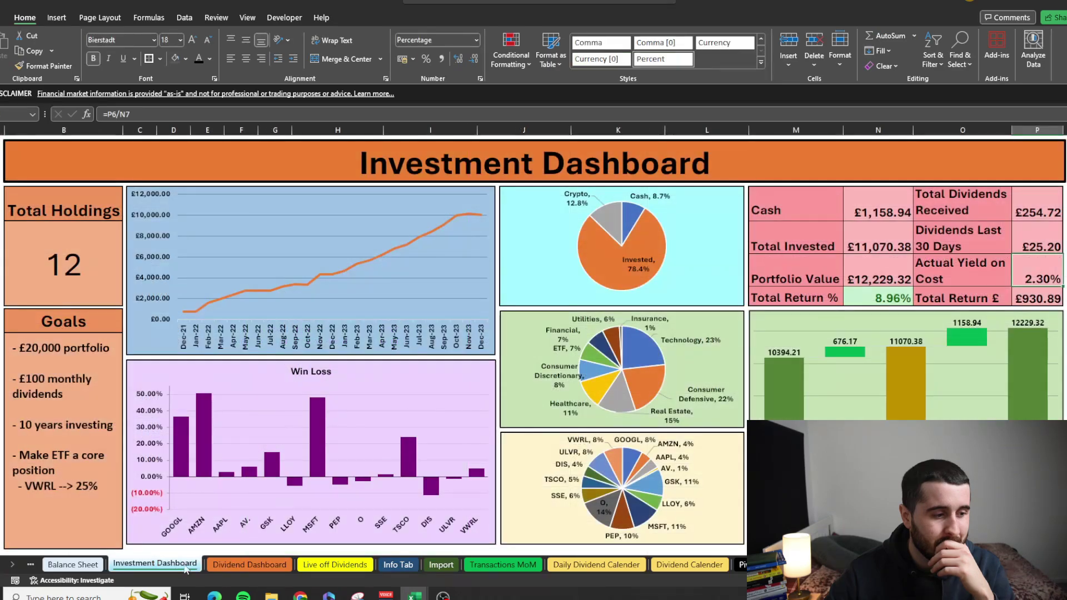
left_click(398, 564)
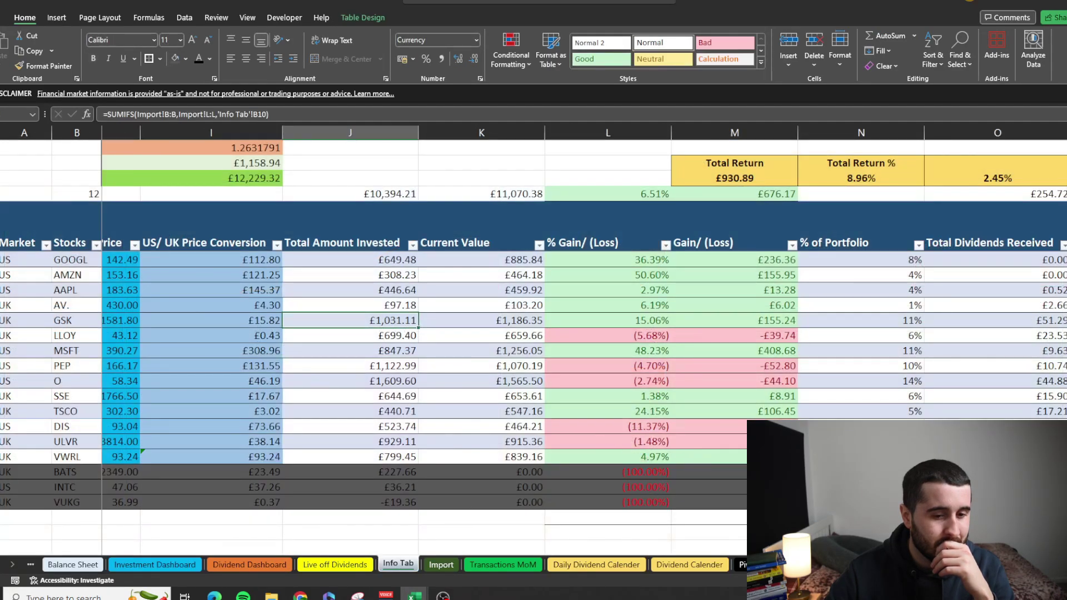
scroll(583, 339, "left", 5)
left_click(808, 547)
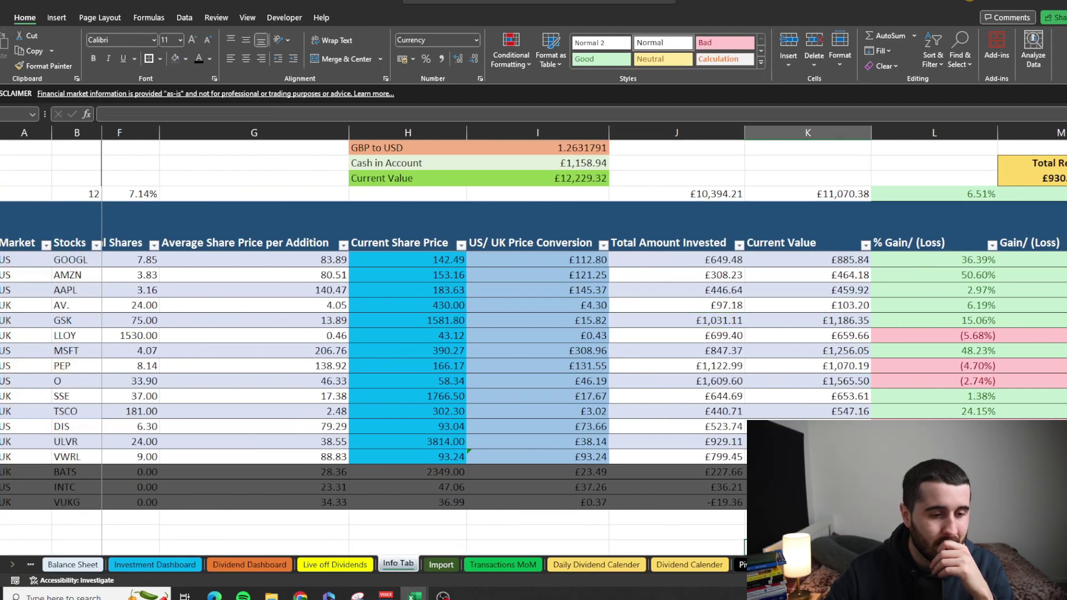
scroll(808, 548, "right", 1)
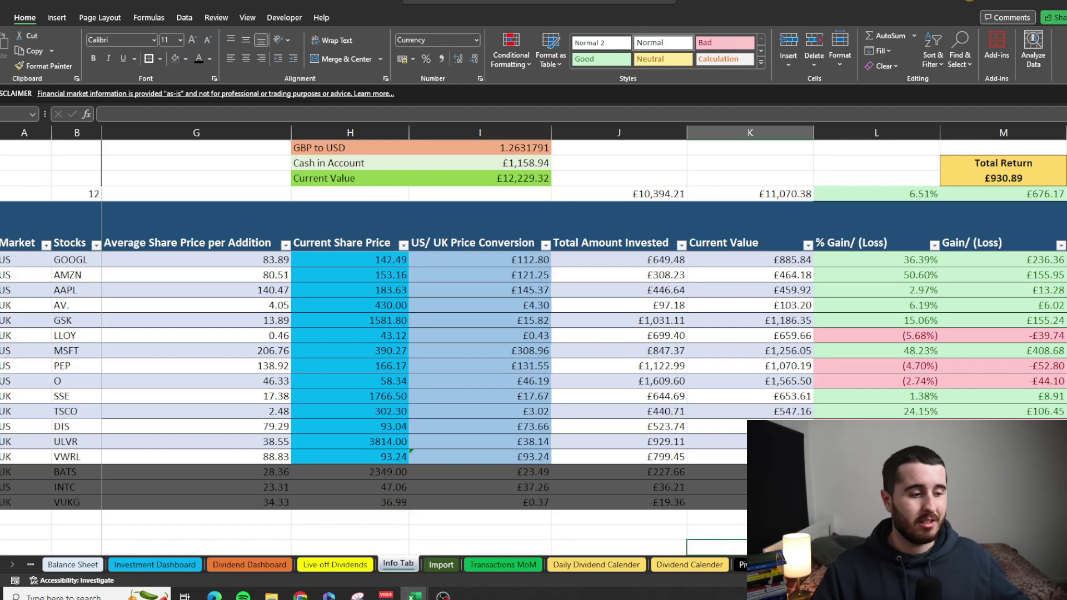
Step: Return to the Investment Dashboard and examine its portfolio charts, including the O slice of the holdings pie chart
left_click(156, 564)
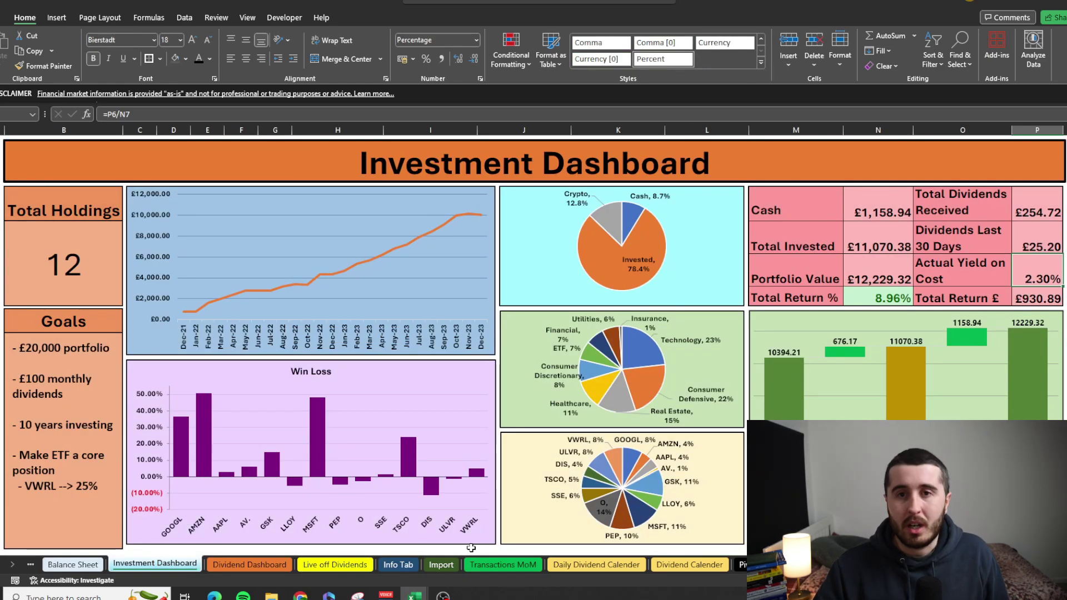
scroll(465, 485, "down", 1)
left_click(621, 514)
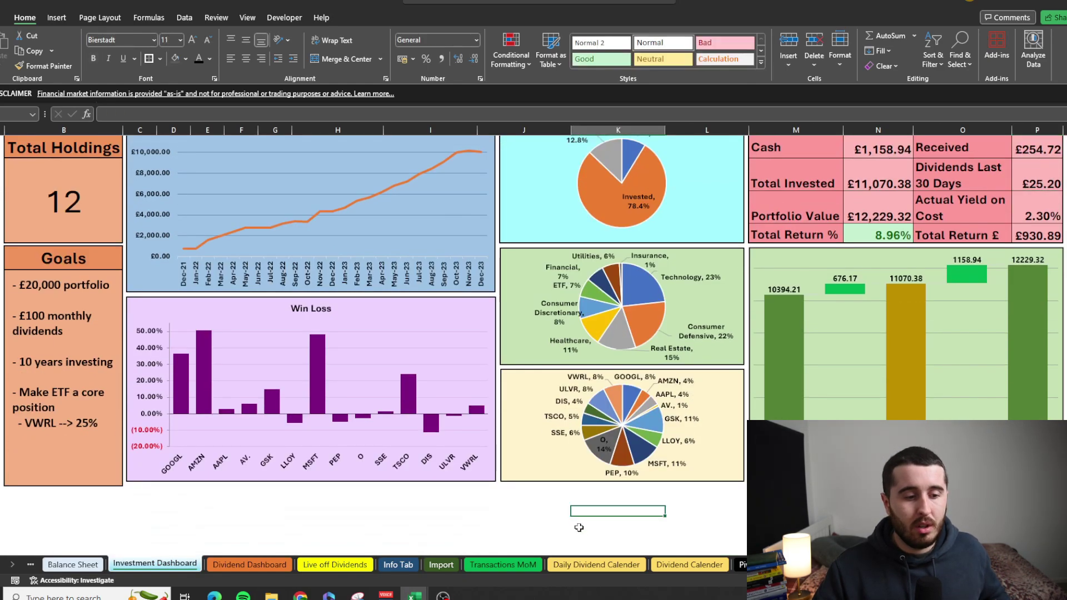
scroll(589, 531, "up", 1)
mouse_move(606, 525)
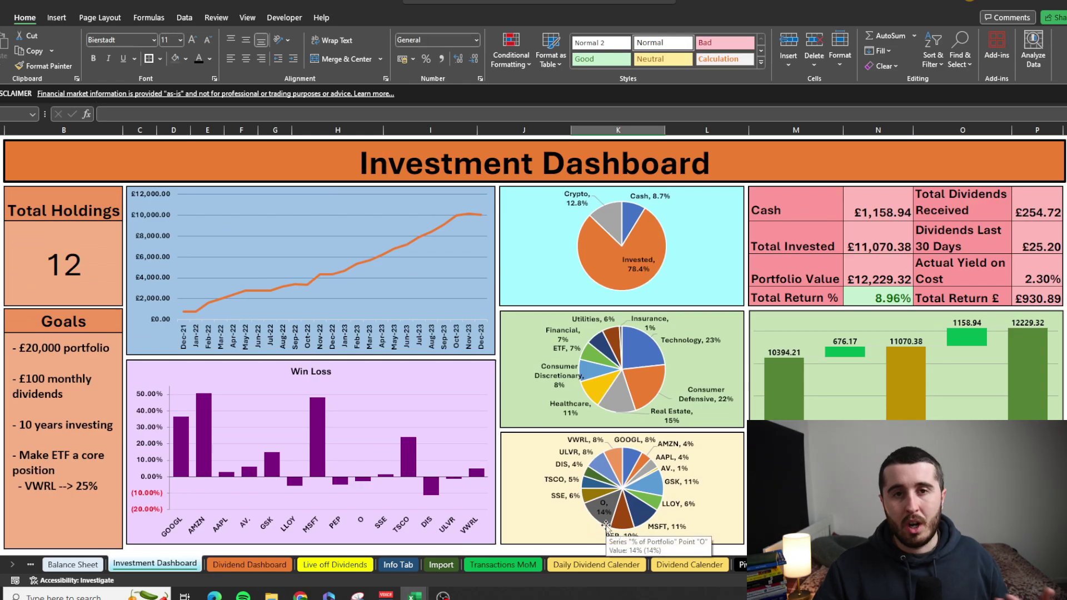